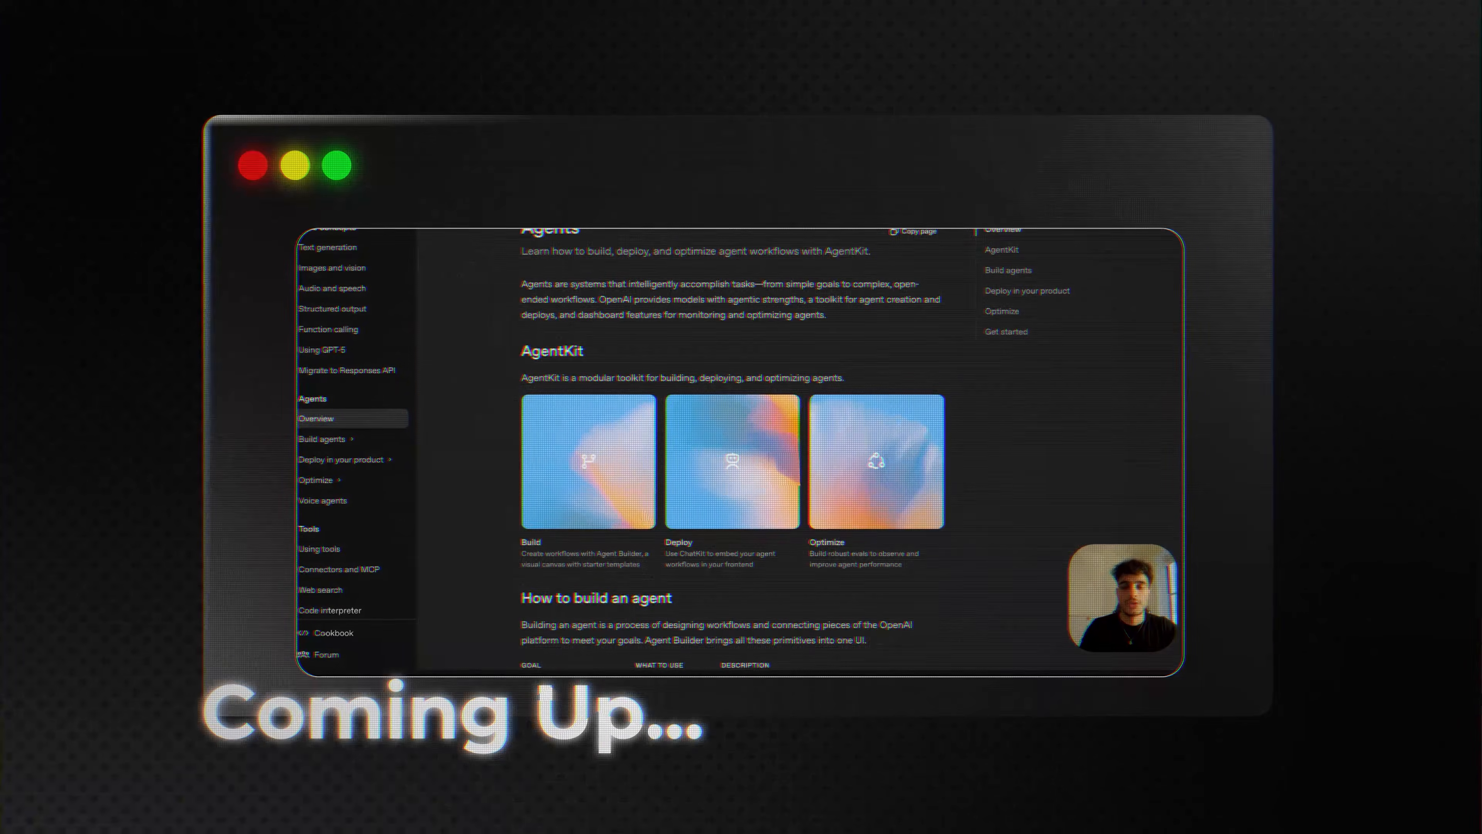
- Read through the Agents overview documentation, covering AgentKit, building, deploying in a product, optimizing performance and getting started
{"action": "scroll", "coordinate": [678, 377], "scroll_direction": "down", "scroll_amount": 10}
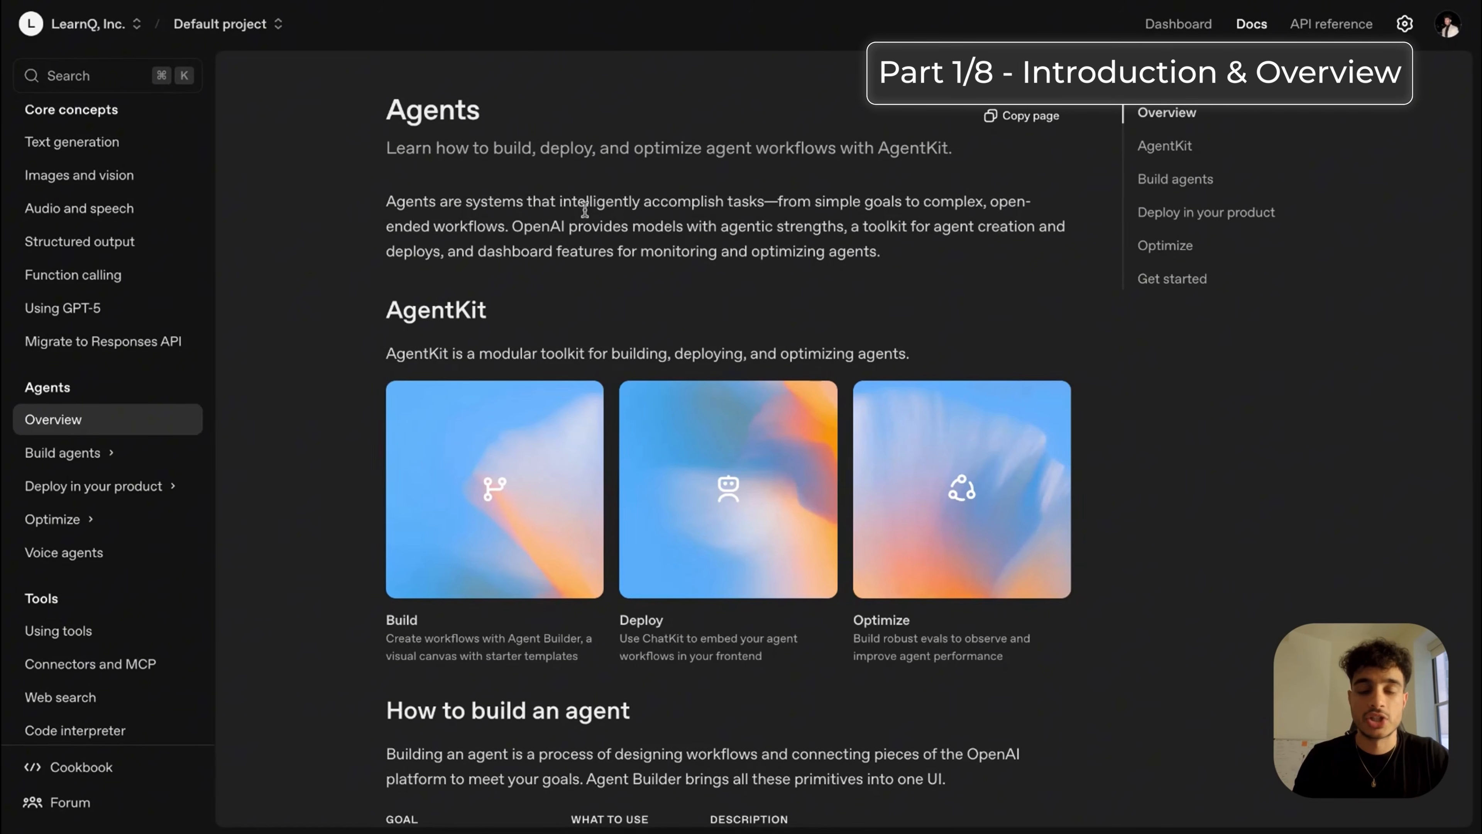
{"action": "scroll", "coordinate": [584, 207], "scroll_direction": "down", "scroll_amount": 1}
{"action": "scroll", "coordinate": [536, 265], "scroll_direction": "down", "scroll_amount": 2}
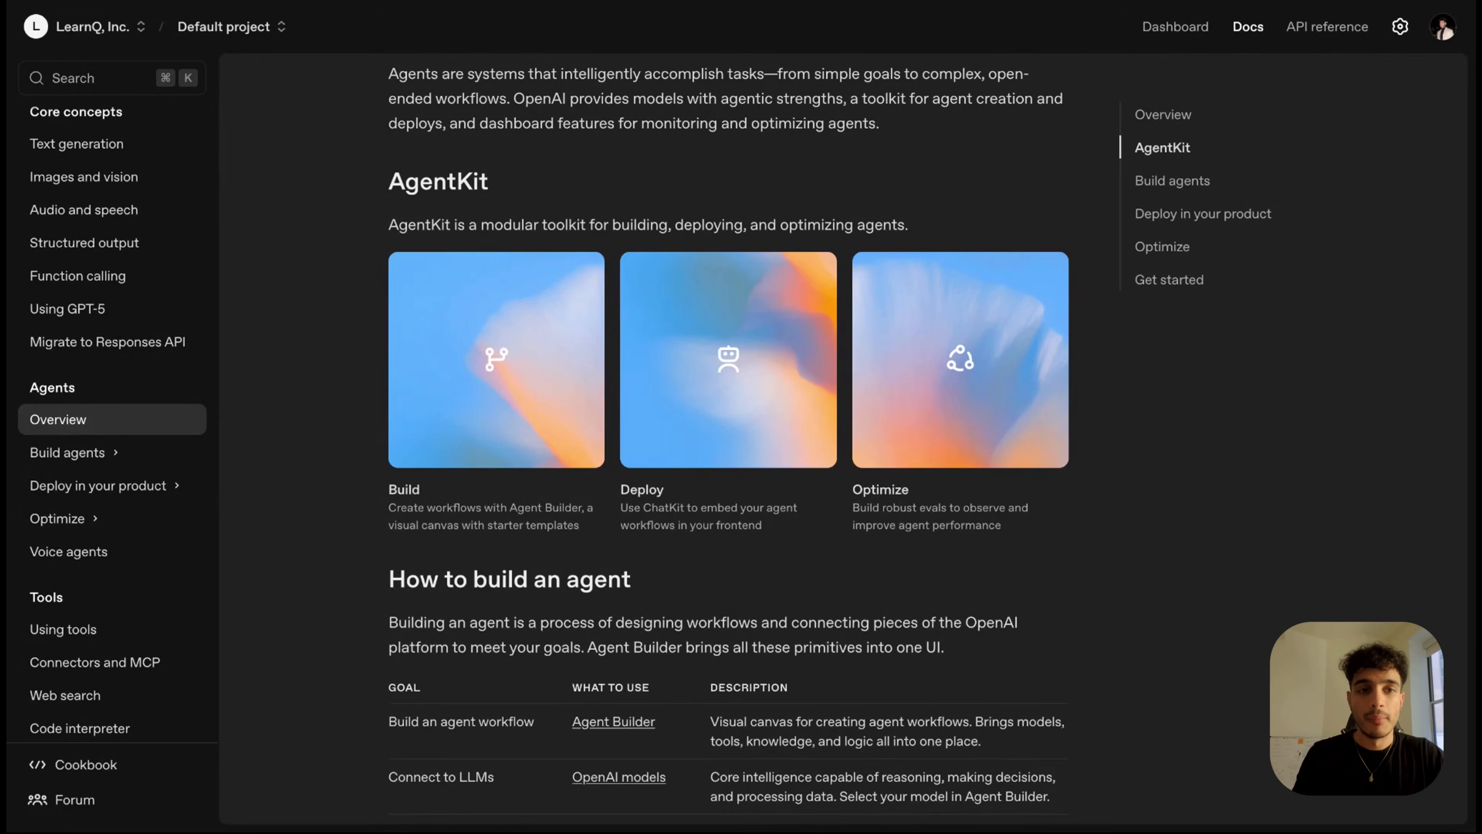
{"action": "scroll", "coordinate": [668, 187], "scroll_direction": "down", "scroll_amount": 15}
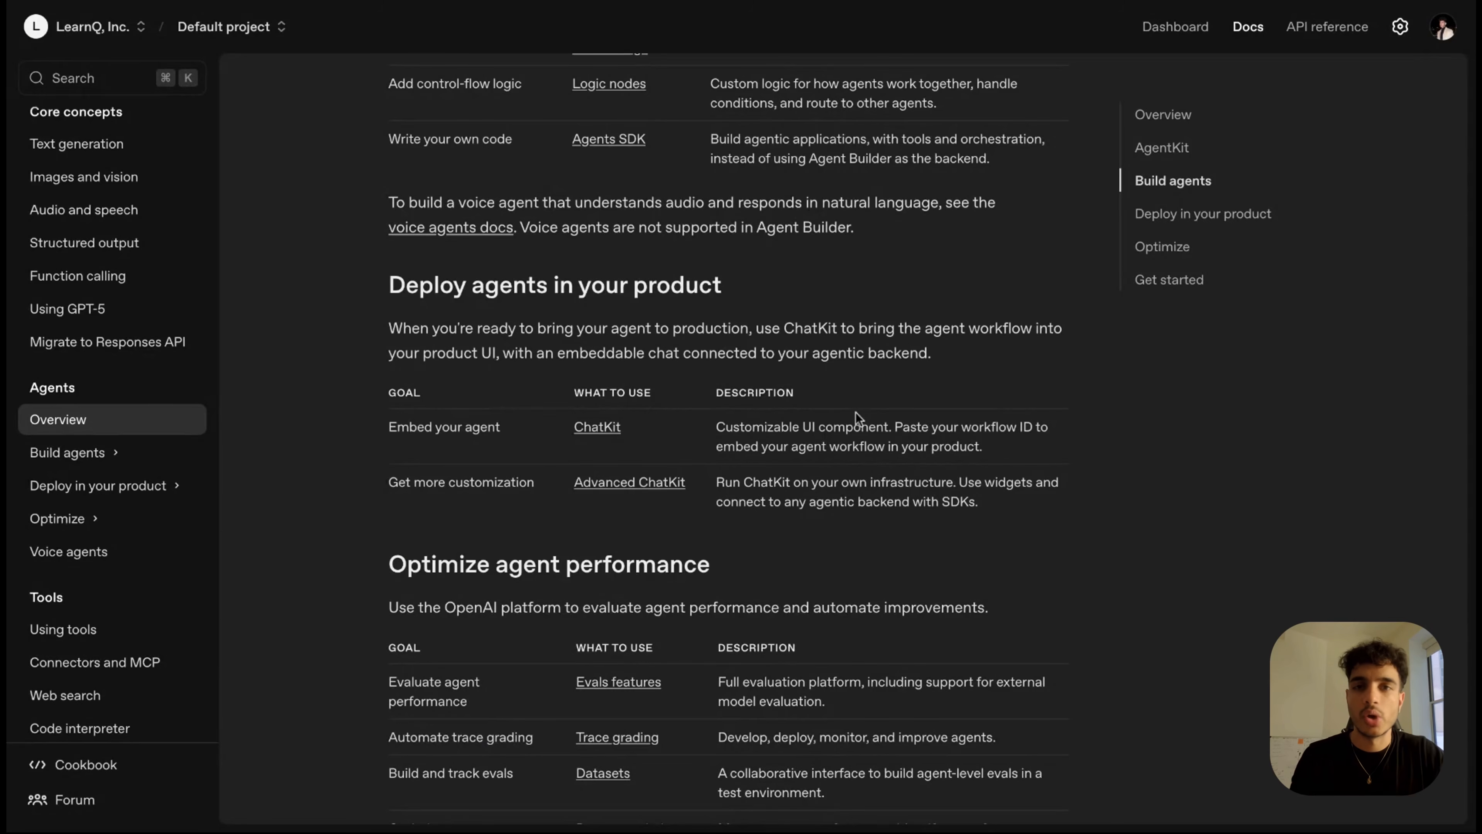
{"action": "scroll", "coordinate": [774, 303], "scroll_direction": "down", "scroll_amount": 2}
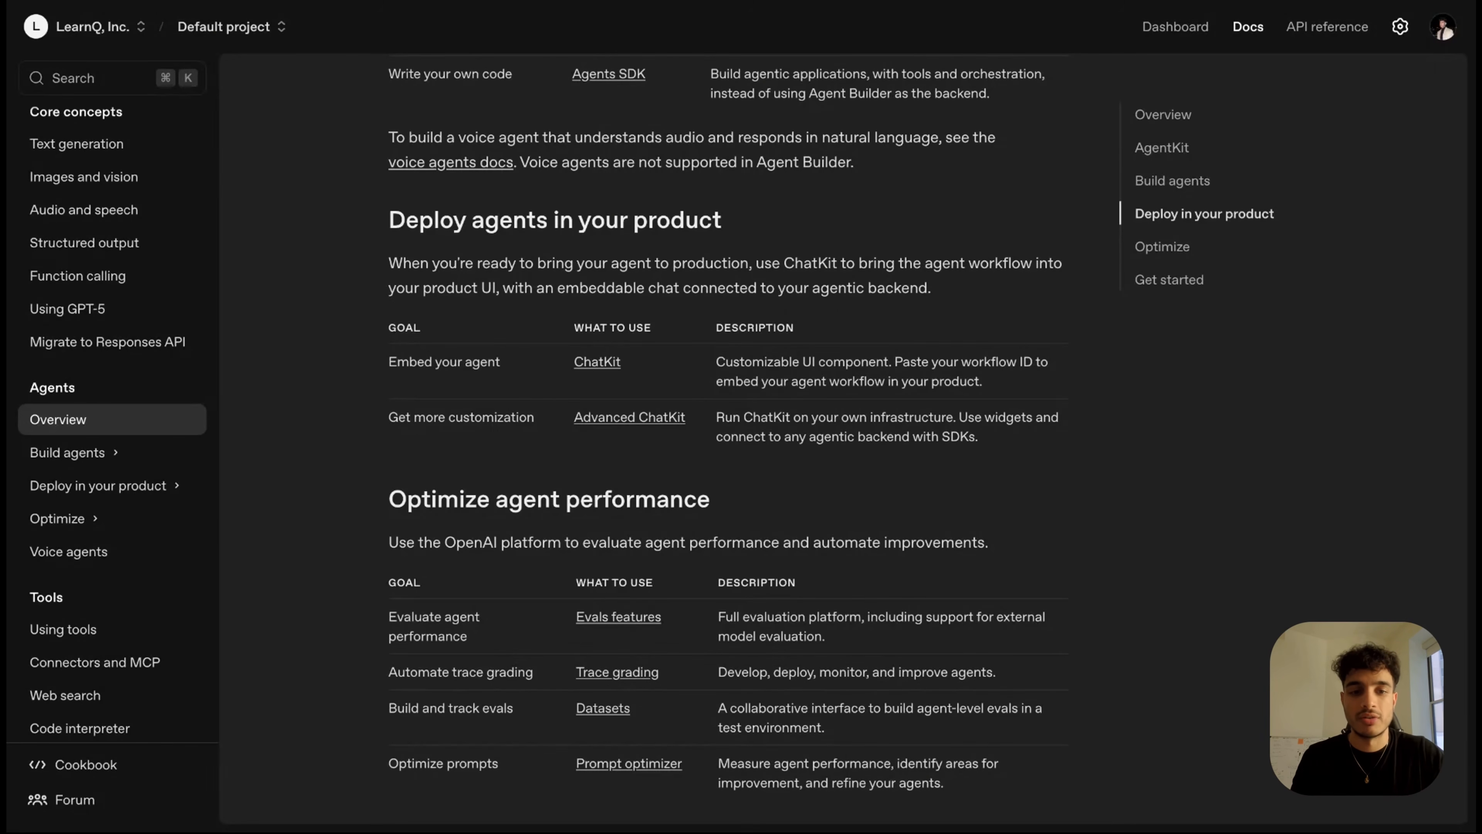
{"action": "left_click_drag", "start_coordinate": [540, 418], "coordinate": [407, 417]}
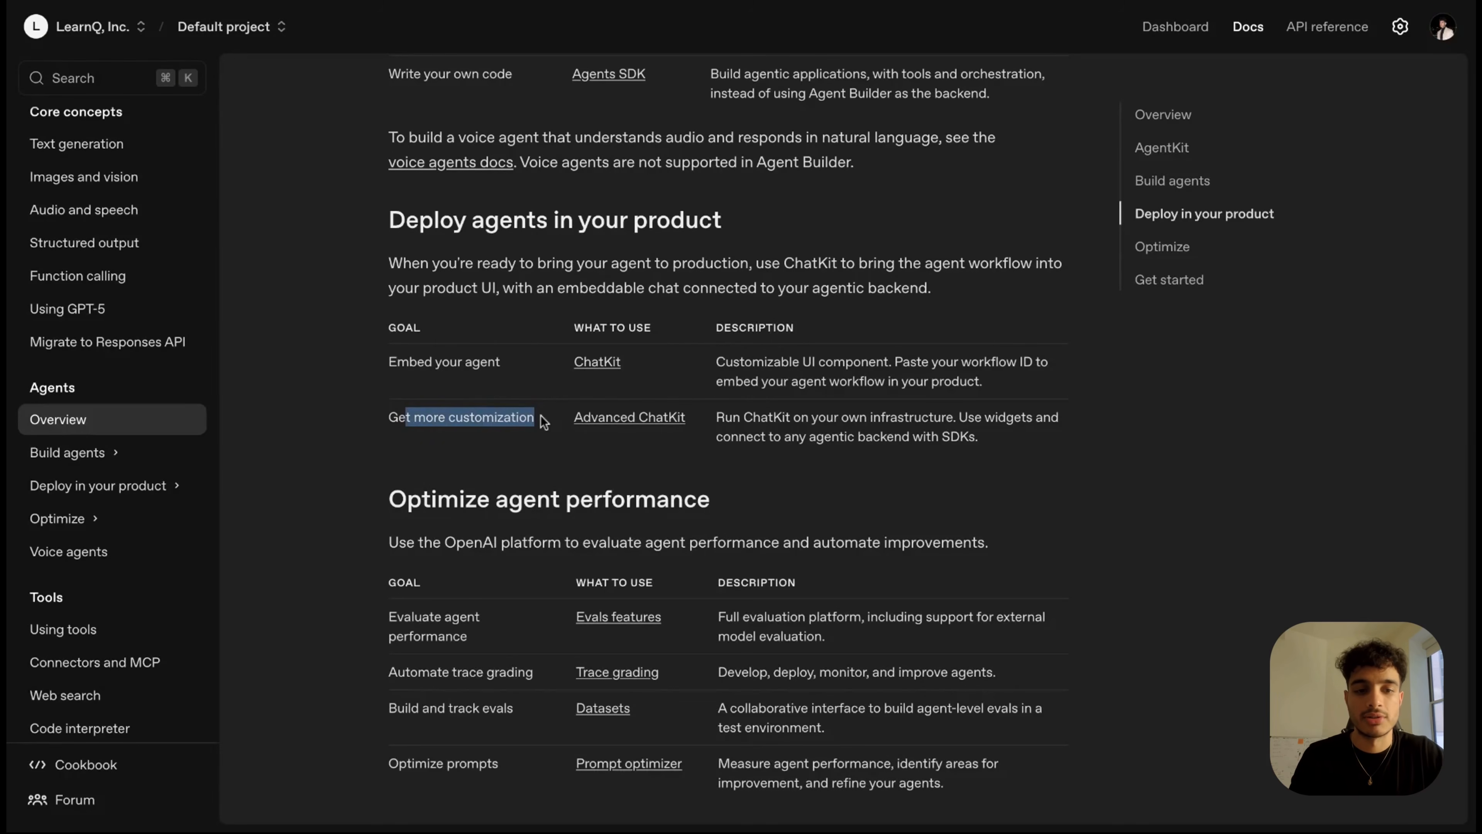
{"action": "scroll", "coordinate": [648, 415], "scroll_direction": "down", "scroll_amount": 5}
{"action": "left_click", "coordinate": [700, 384]}
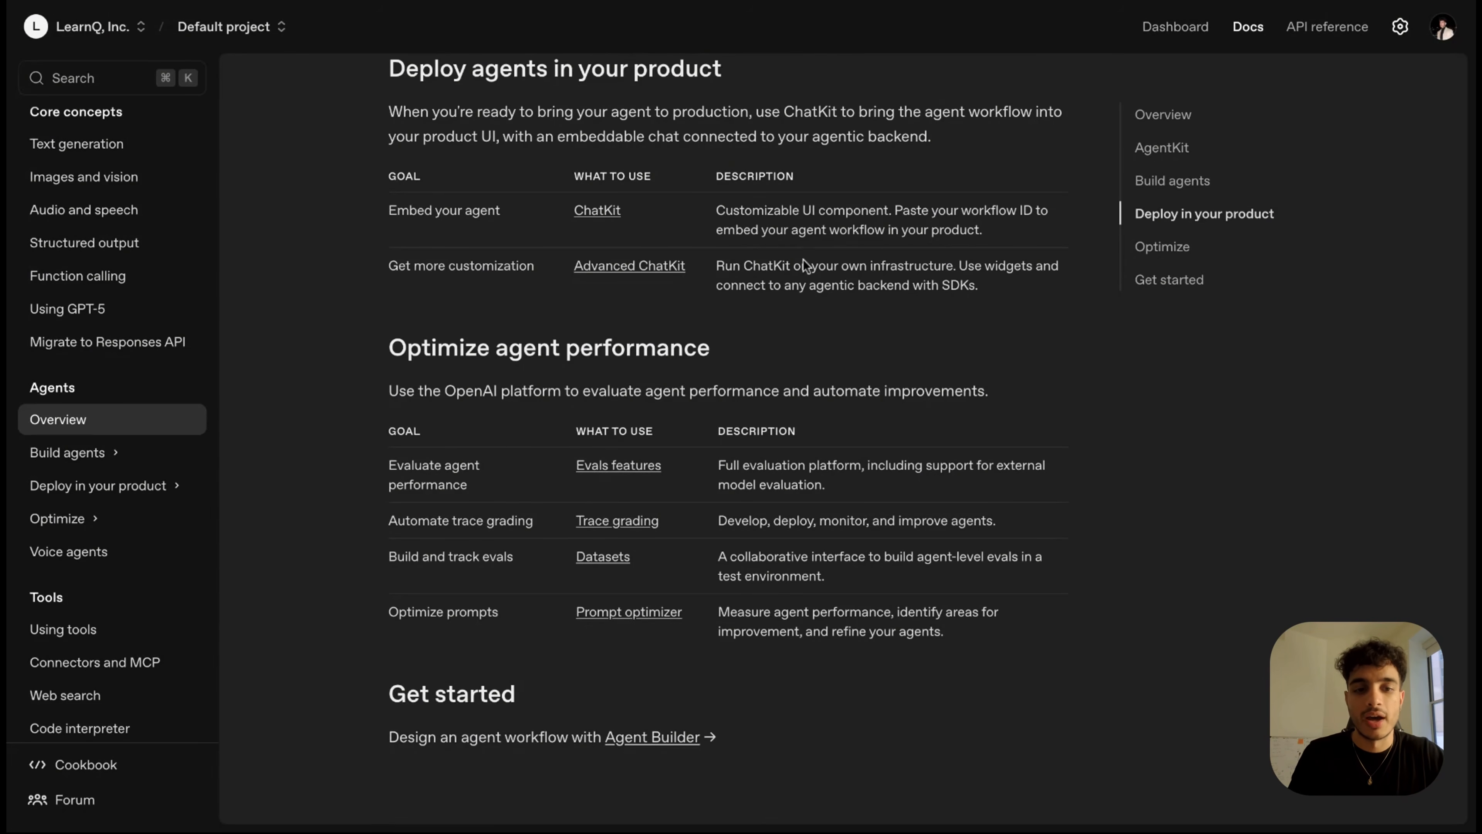
{"action": "scroll", "coordinate": [672, 374], "scroll_direction": "down", "scroll_amount": 3}
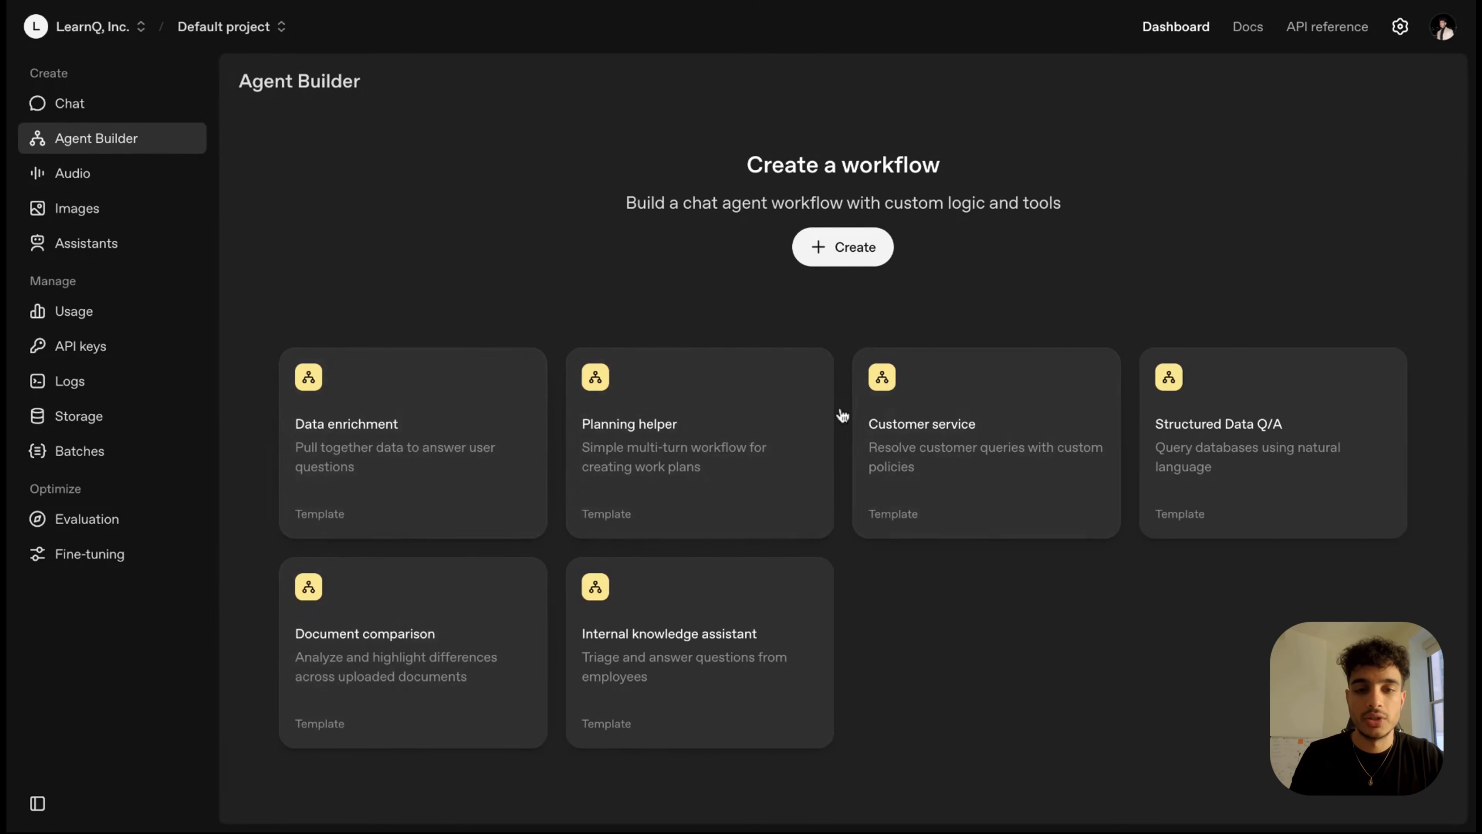
- Create a new blank workflow in Agent Builder
{"action": "left_click", "coordinate": [847, 248]}
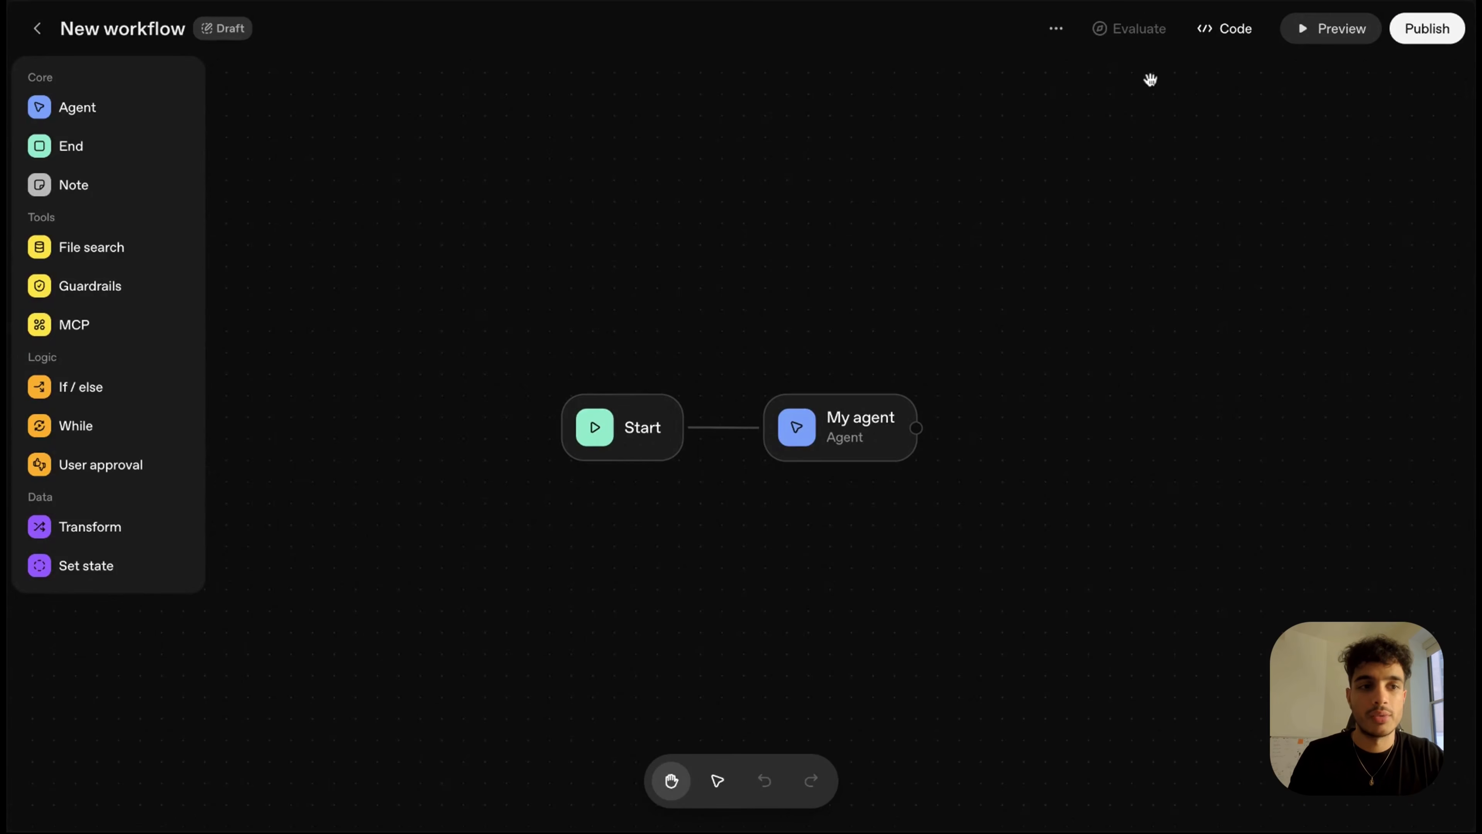
{"action": "scroll", "coordinate": [923, 288], "scroll_direction": "down", "scroll_amount": 2}
{"action": "scroll", "coordinate": [922, 288], "scroll_direction": "up", "scroll_amount": 3}
{"action": "scroll", "coordinate": [922, 289], "scroll_direction": "down", "scroll_amount": 2}
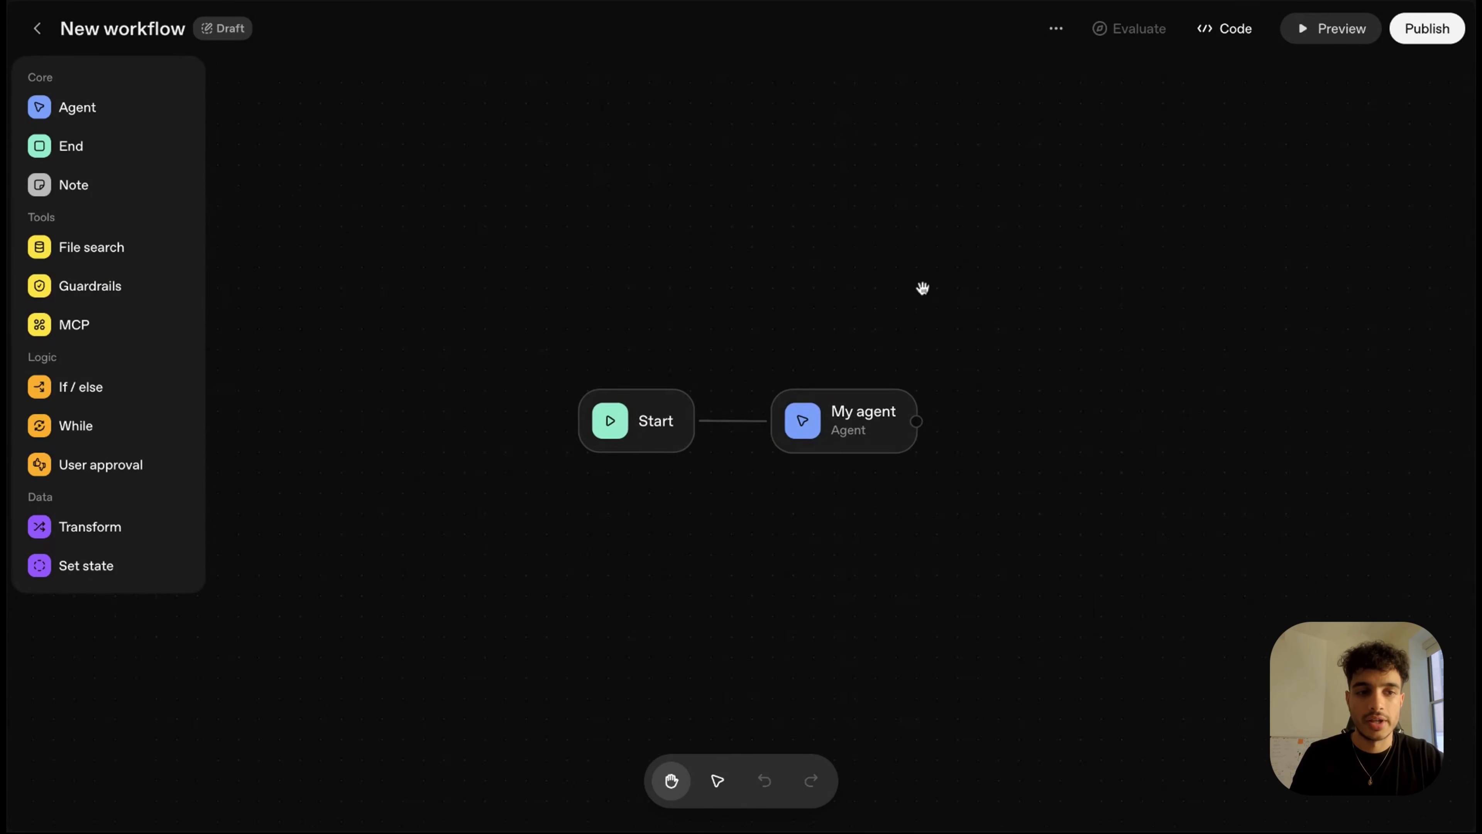
{"action": "scroll", "coordinate": [908, 304], "scroll_direction": "down", "scroll_amount": 3}
{"action": "scroll", "coordinate": [807, 365], "scroll_direction": "up", "scroll_amount": 2}
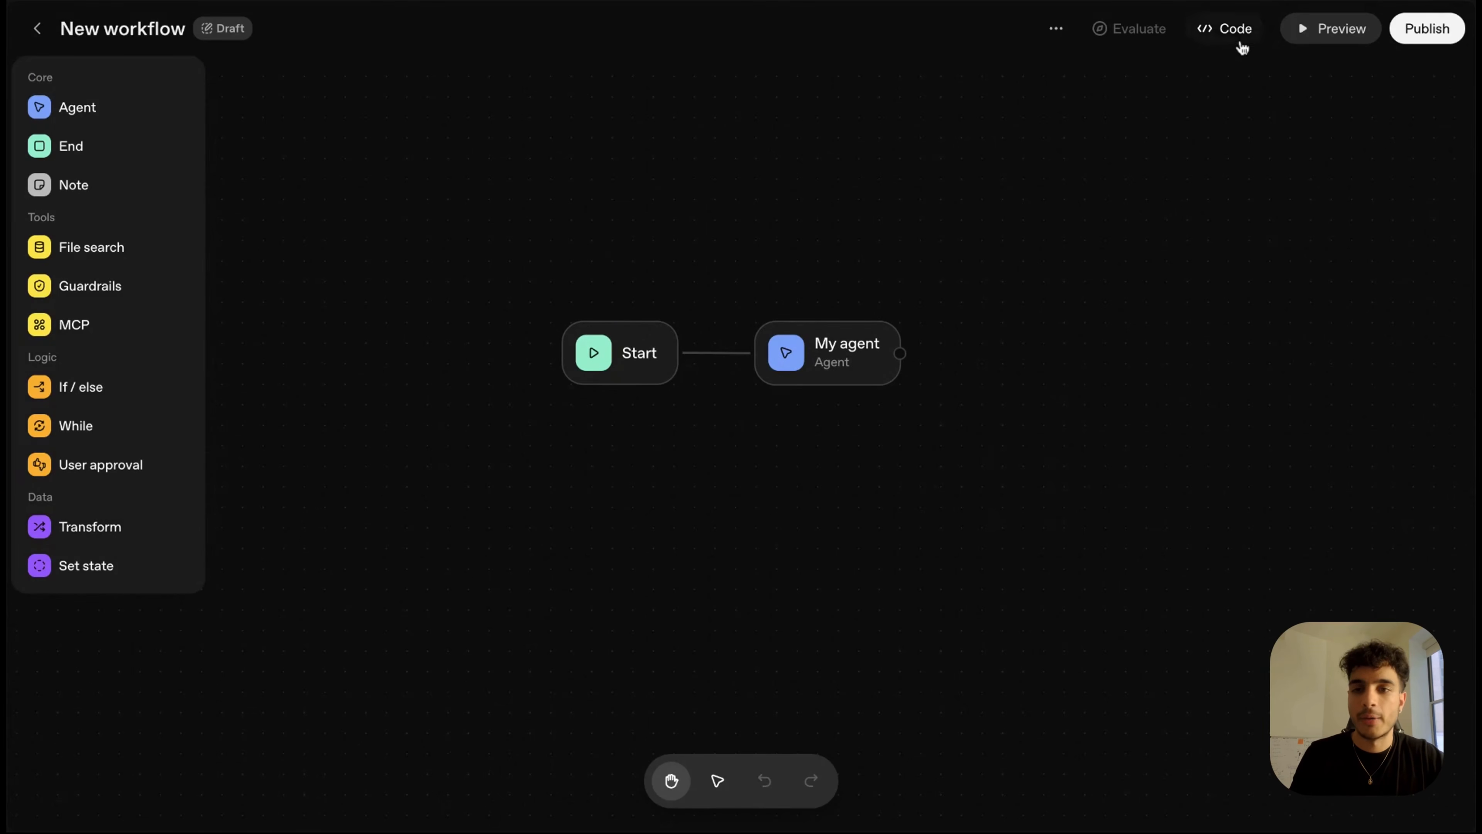
- Inspect the workflow's Agents SDK and ChatKit code options and its test preview, closing each one
{"action": "left_click", "coordinate": [1231, 31]}
{"action": "left_click", "coordinate": [813, 357]}
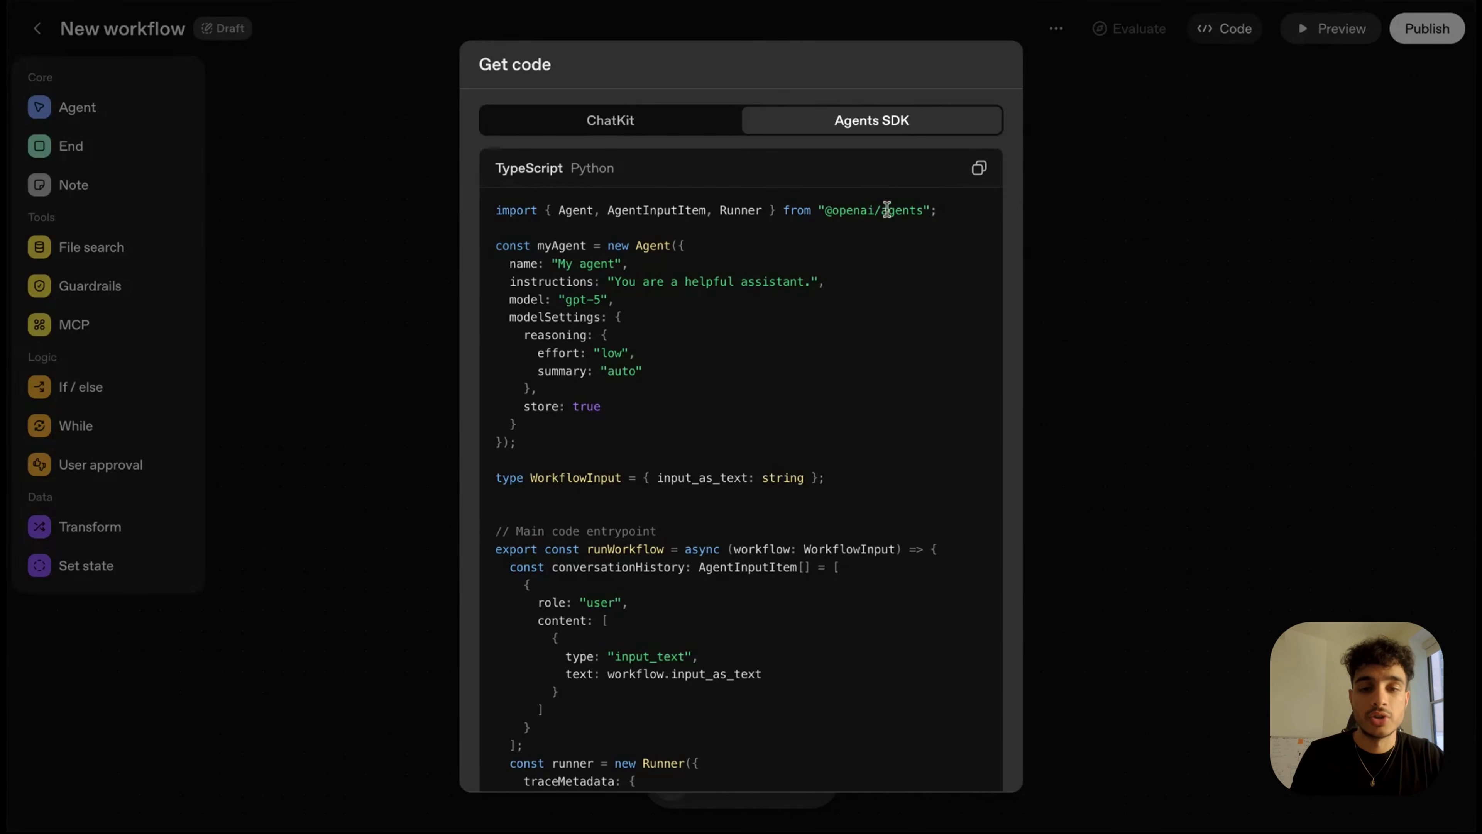
{"action": "left_click", "coordinate": [633, 129]}
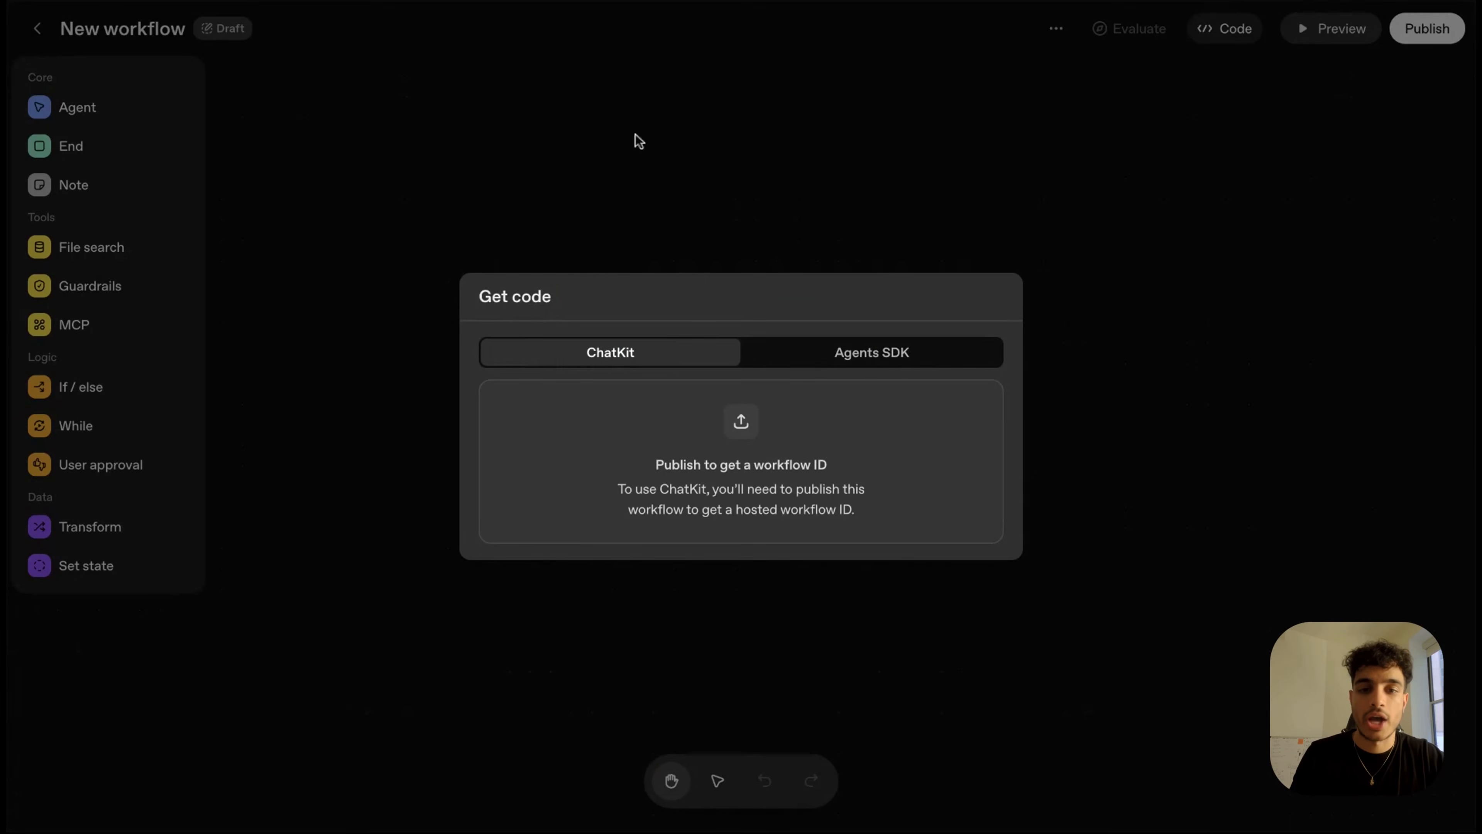
{"action": "left_click", "coordinate": [1120, 258]}
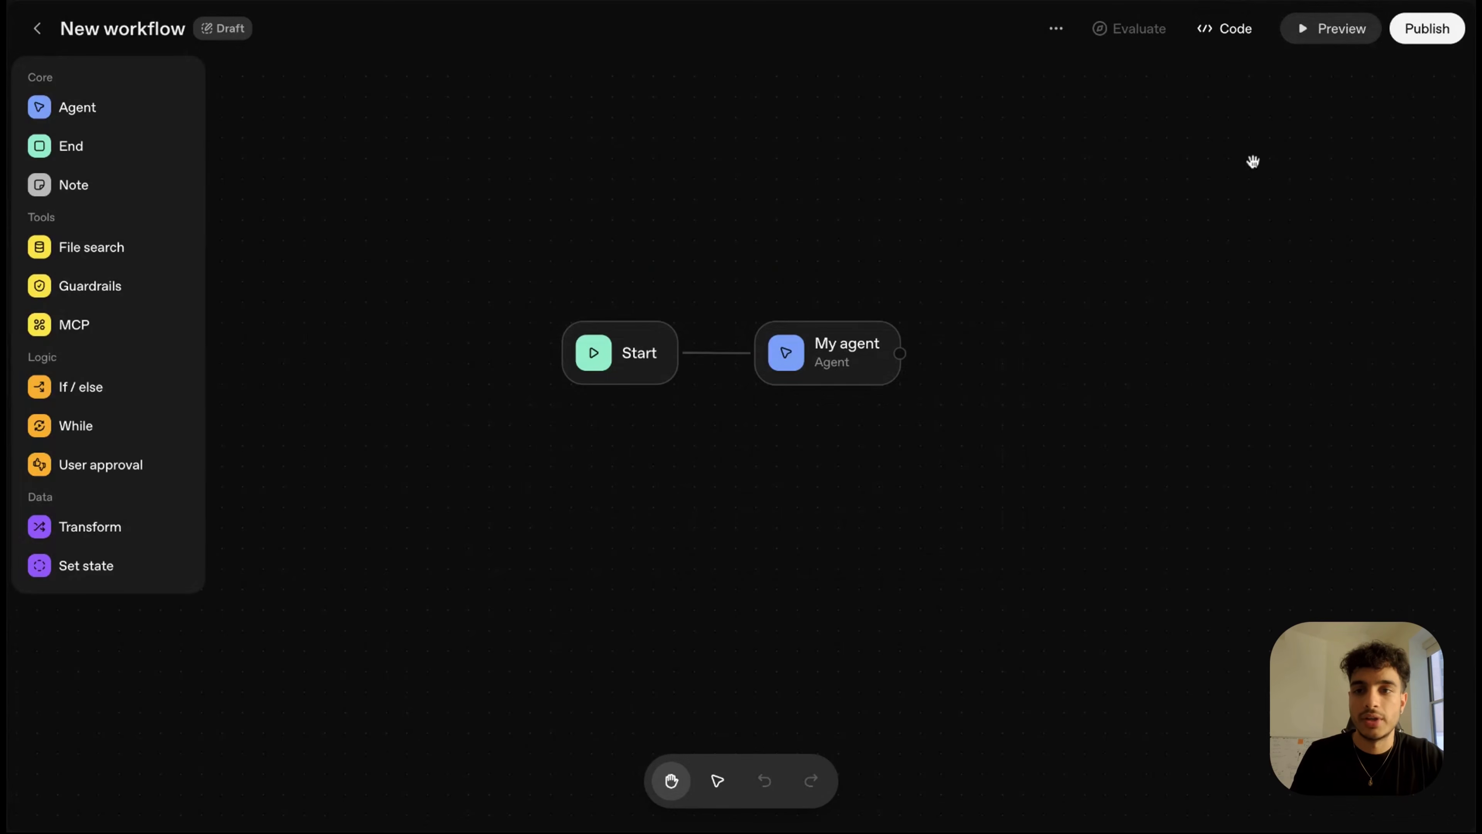
{"action": "left_click", "coordinate": [1305, 34]}
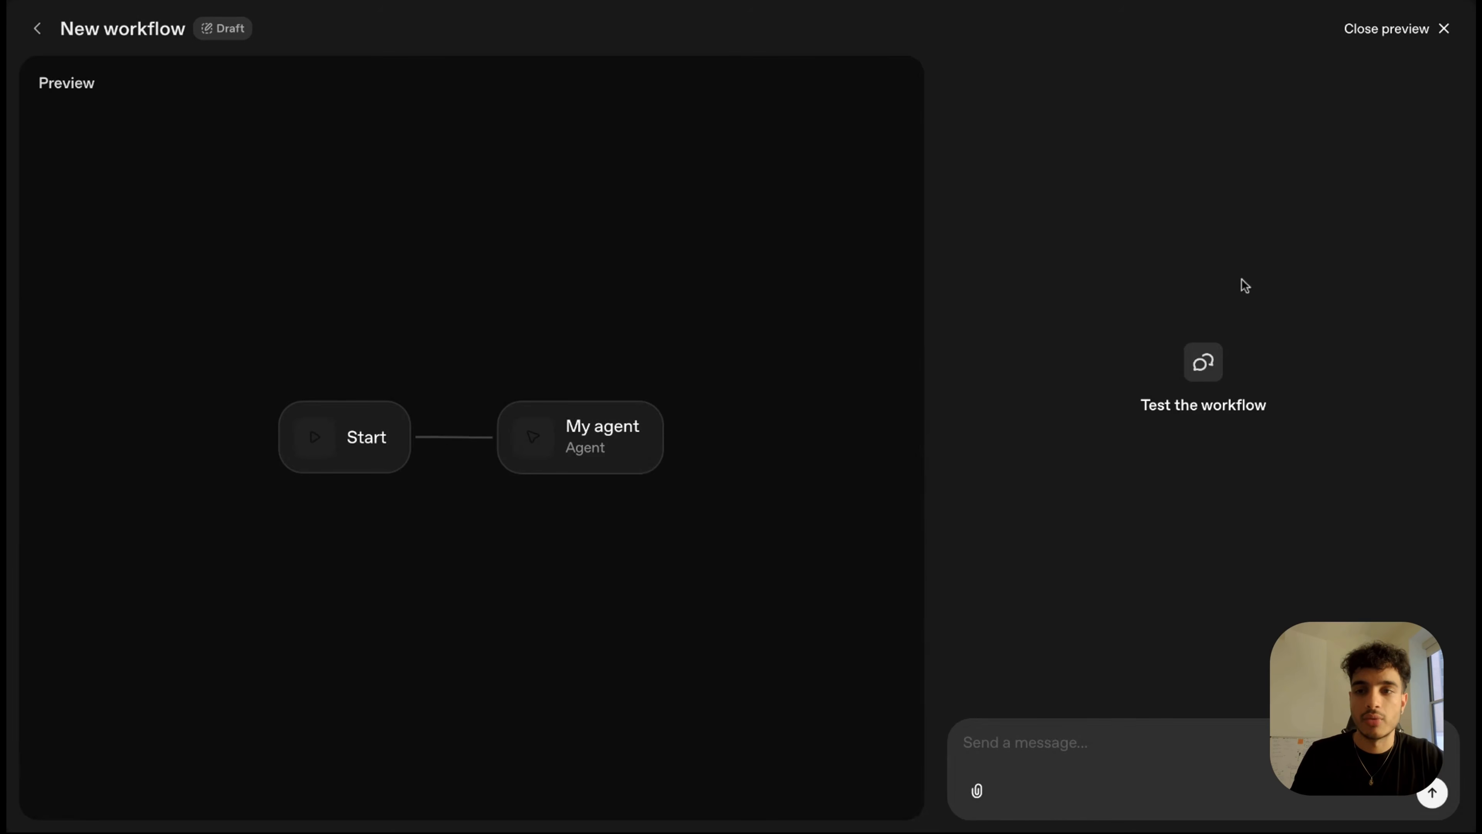
{"action": "left_click", "coordinate": [1408, 40]}
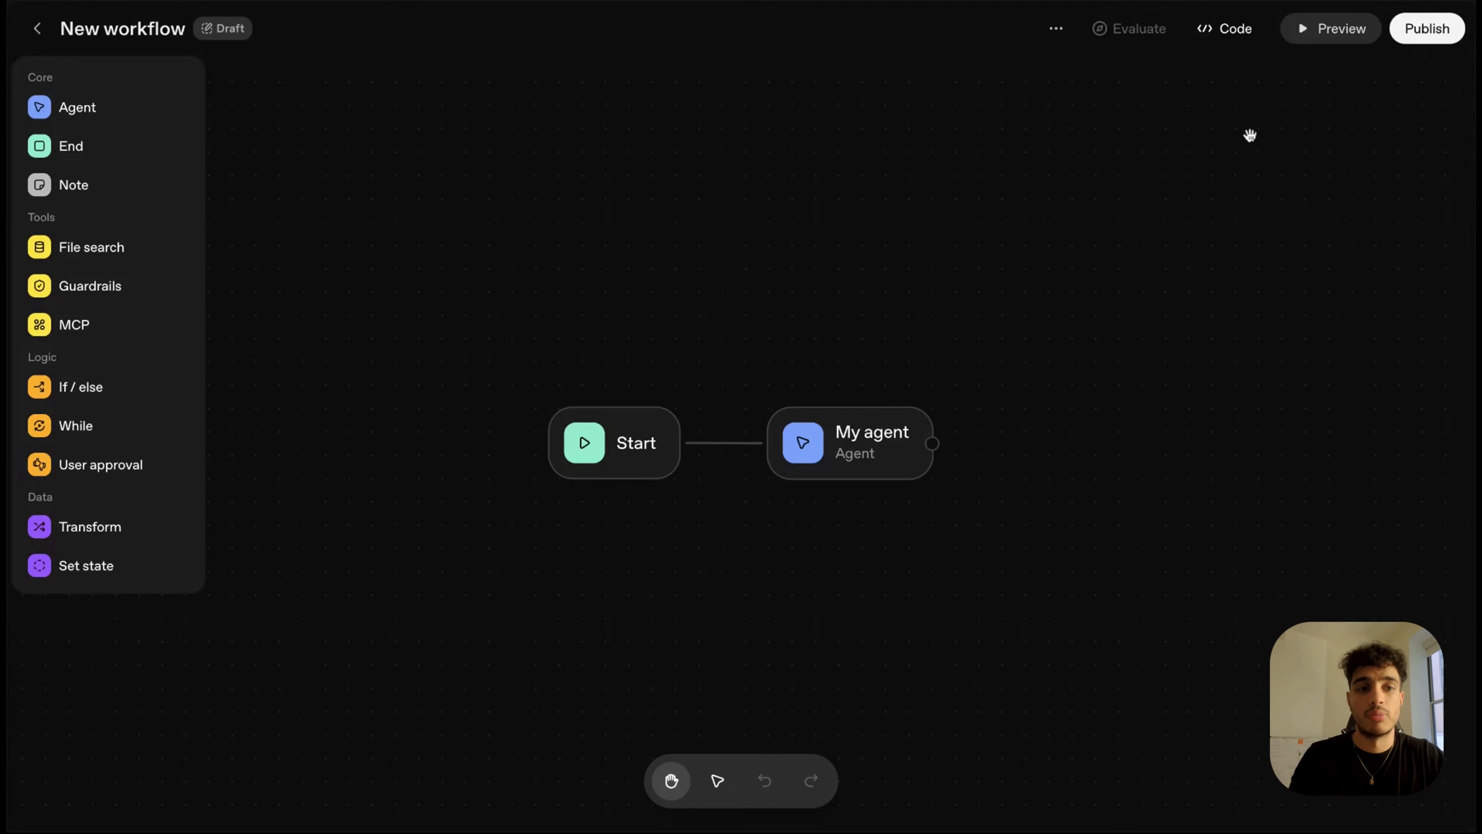
- Add a second Agent node to the canvas, placed below the My agent node
{"action": "left_click", "coordinate": [72, 111]}
{"action": "left_click", "coordinate": [804, 503]}
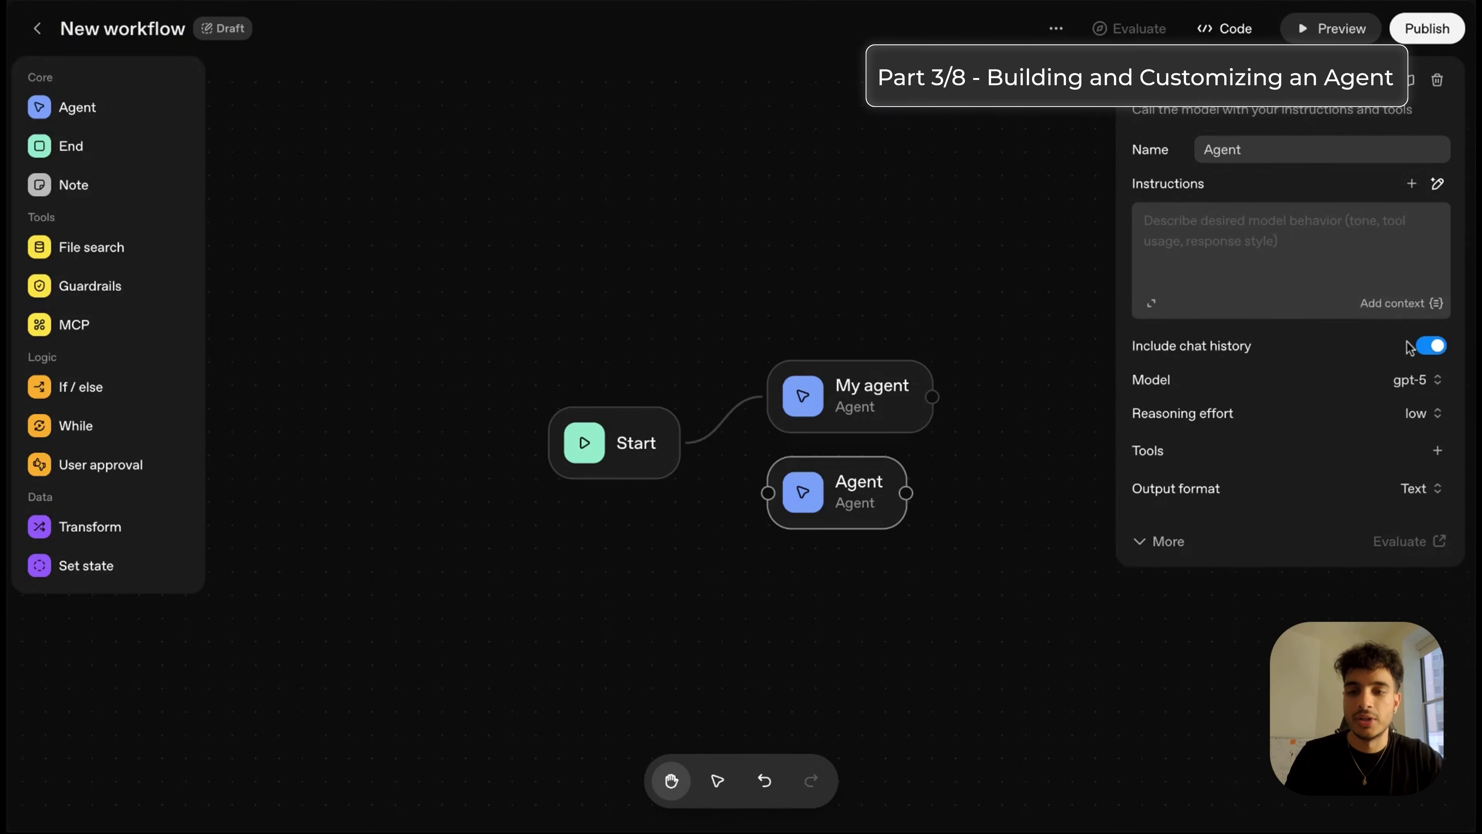
- Browse the models available for the new agent and set its reasoning effort to medium
{"action": "left_click", "coordinate": [1421, 381]}
{"action": "scroll", "coordinate": [1314, 553], "scroll_direction": "down", "scroll_amount": 3}
{"action": "scroll", "coordinate": [1313, 554], "scroll_direction": "down", "scroll_amount": 10}
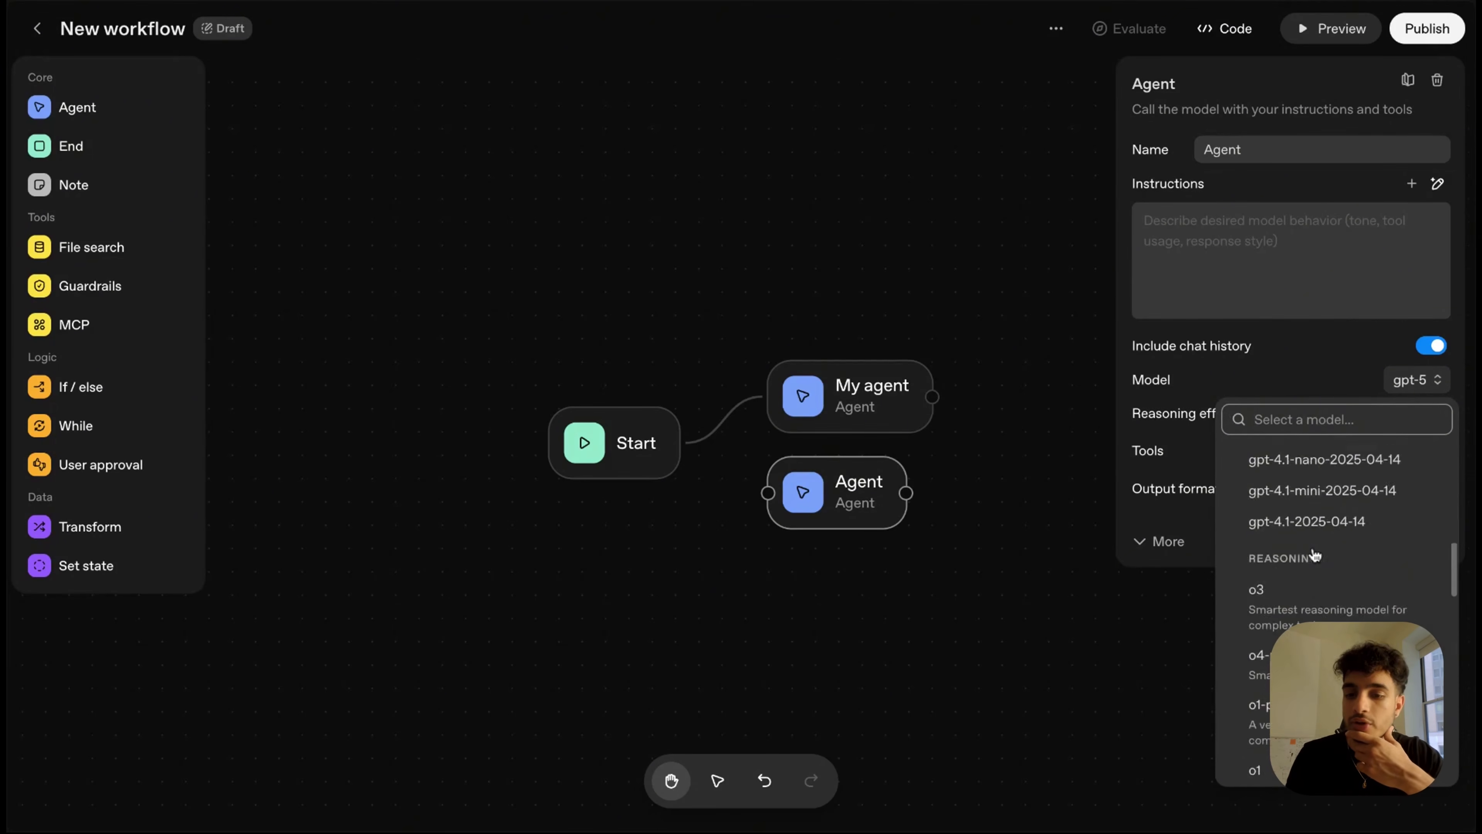
{"action": "left_click", "coordinate": [1272, 311]}
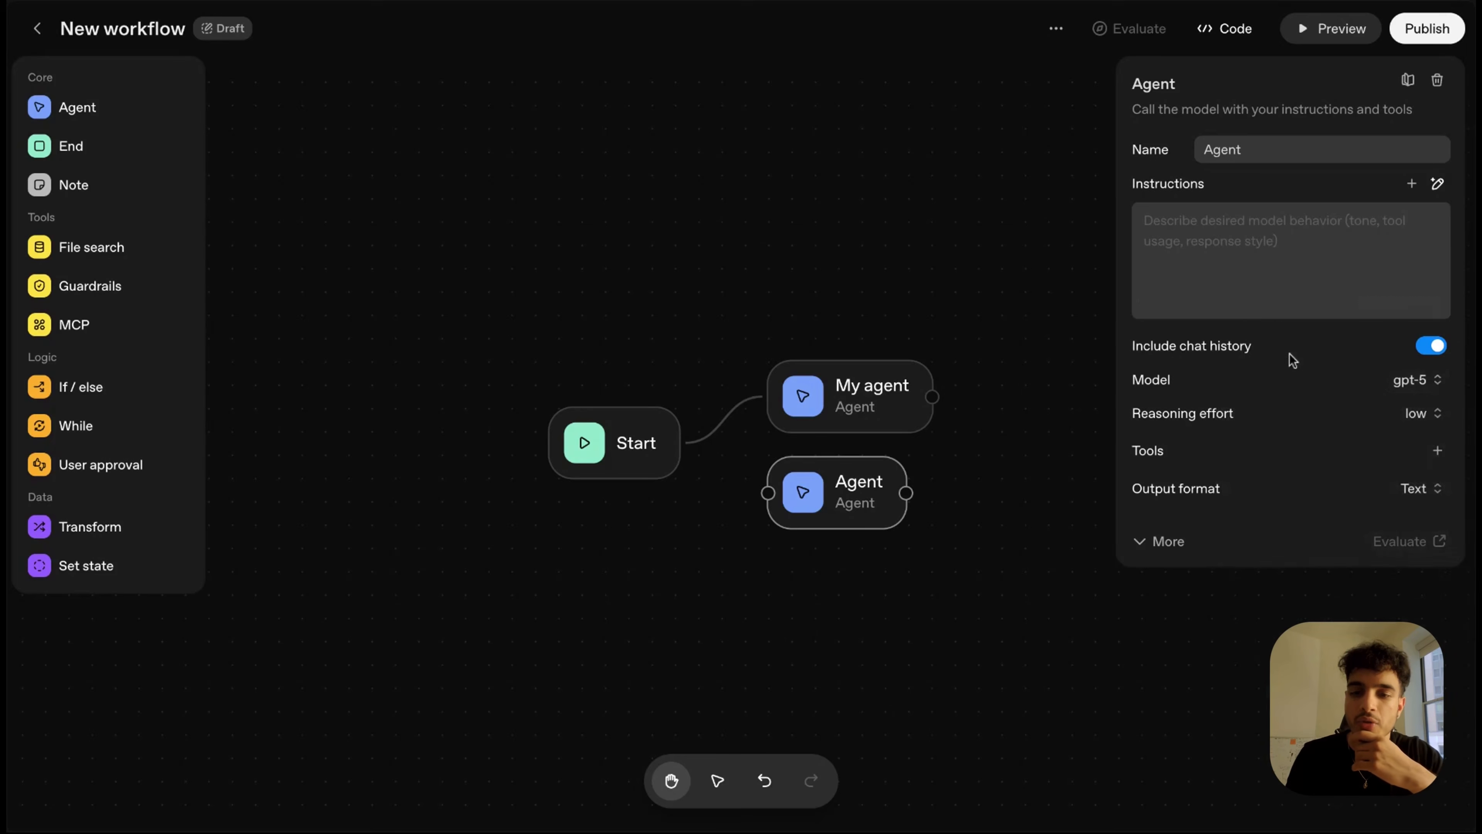
{"action": "left_click", "coordinate": [1423, 413]}
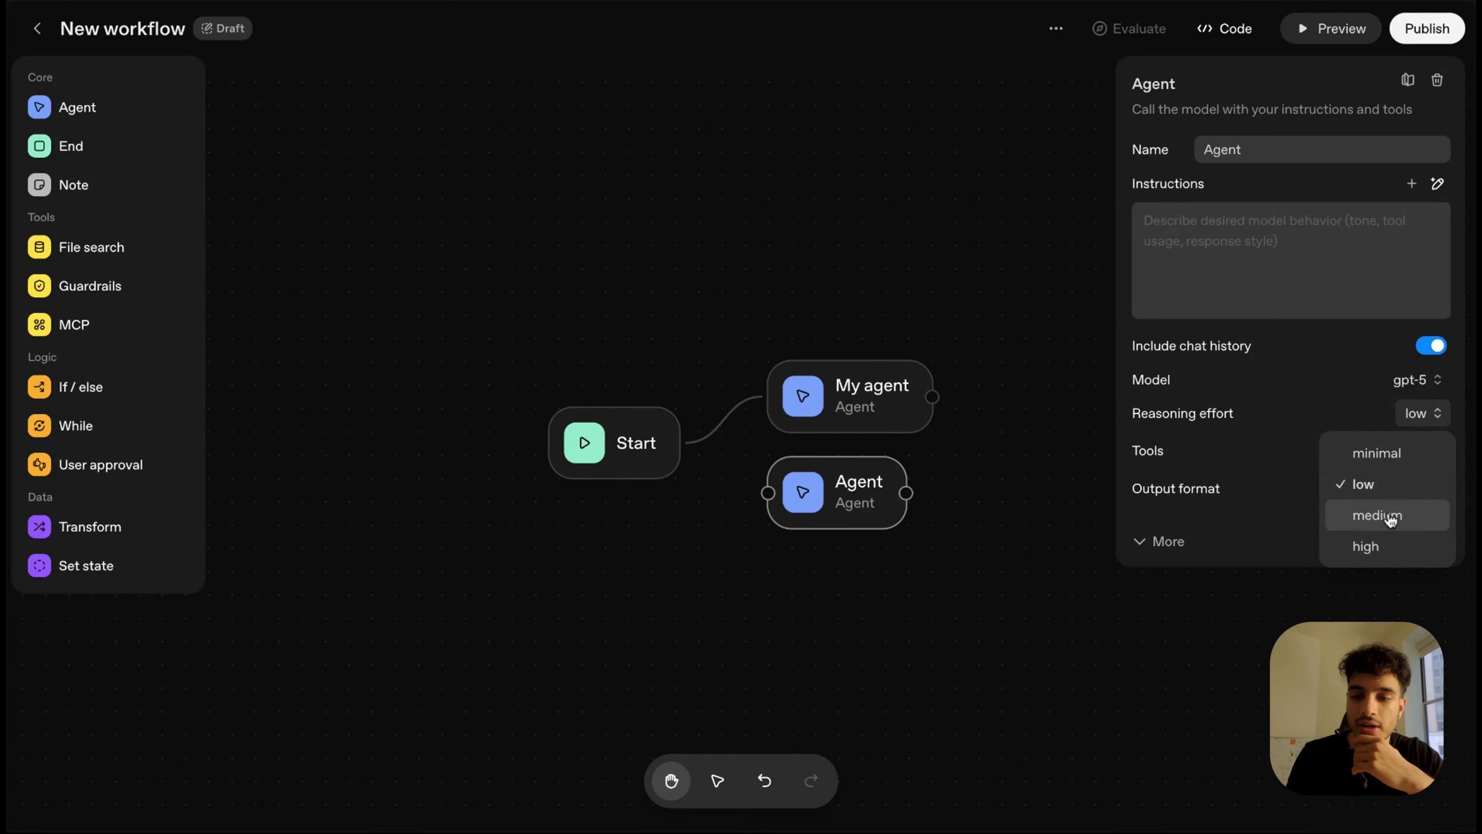
{"action": "left_click", "coordinate": [1390, 517]}
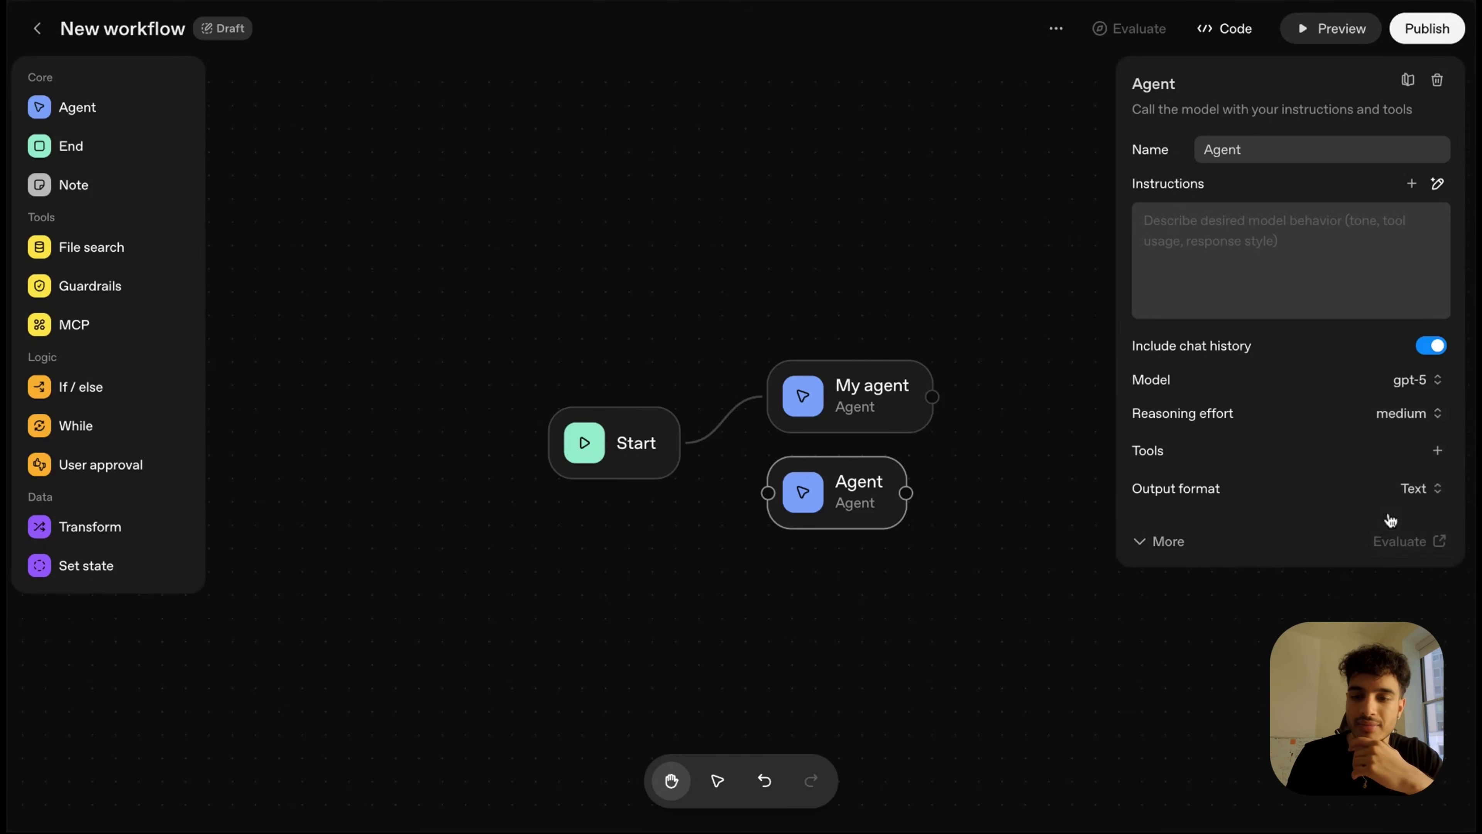
- Browse the OpenAI connectors and third-party MCP servers that can be attached to the agent, and close the list without adding one
{"action": "left_click", "coordinate": [1437, 453]}
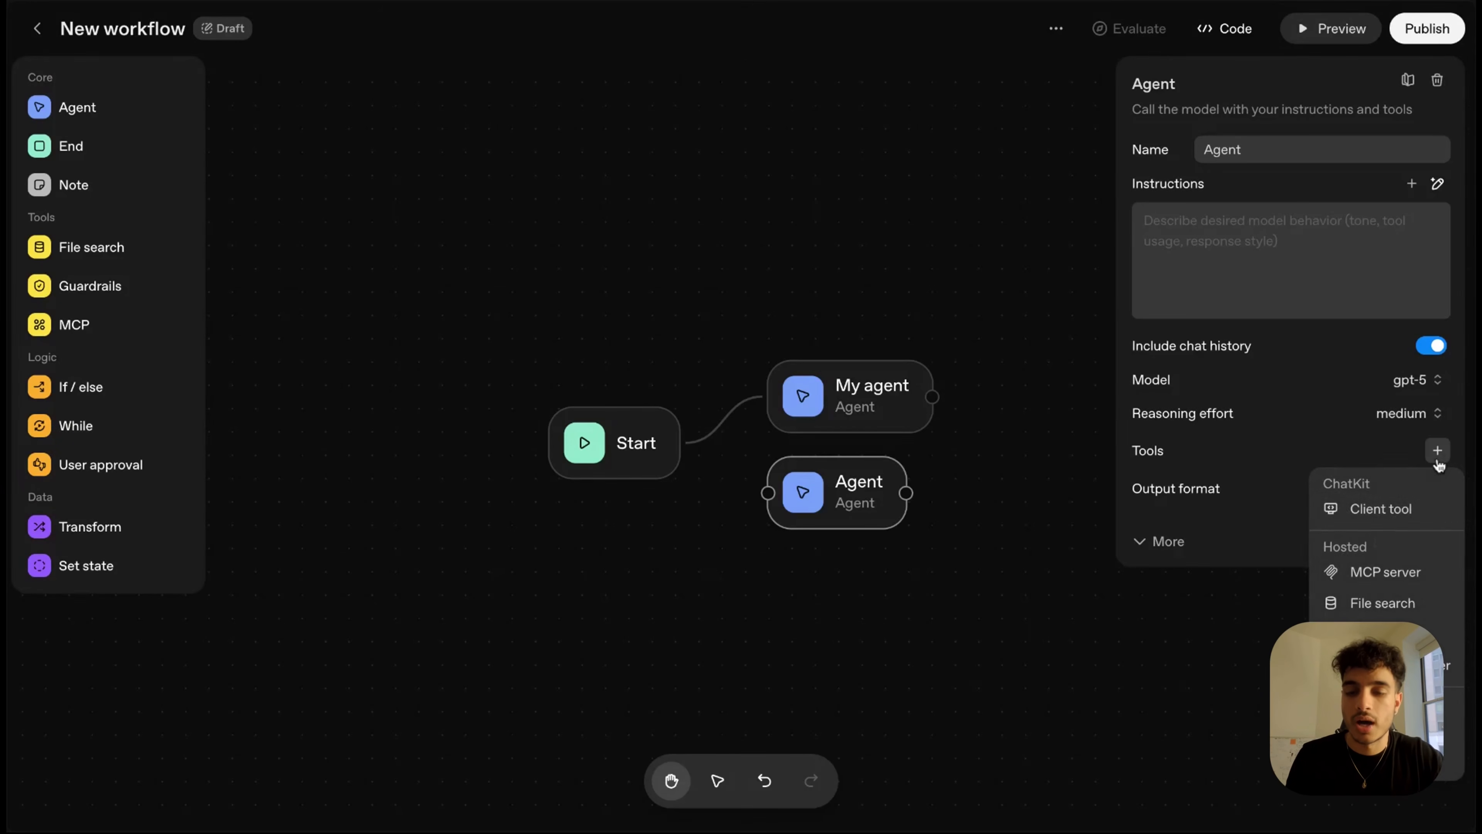
{"action": "left_click", "coordinate": [1377, 575]}
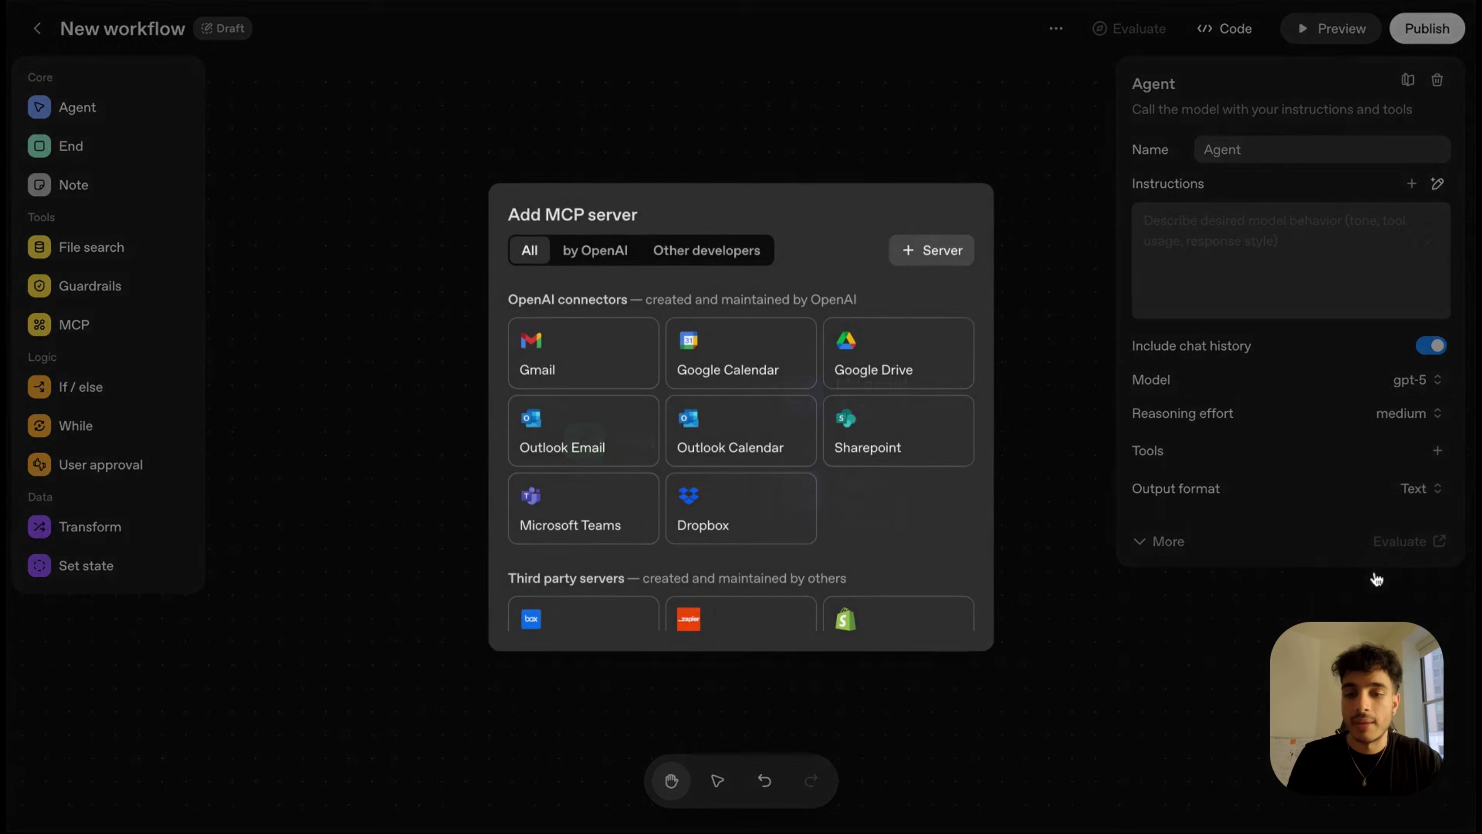
{"action": "scroll", "coordinate": [744, 382], "scroll_direction": "down", "scroll_amount": 1}
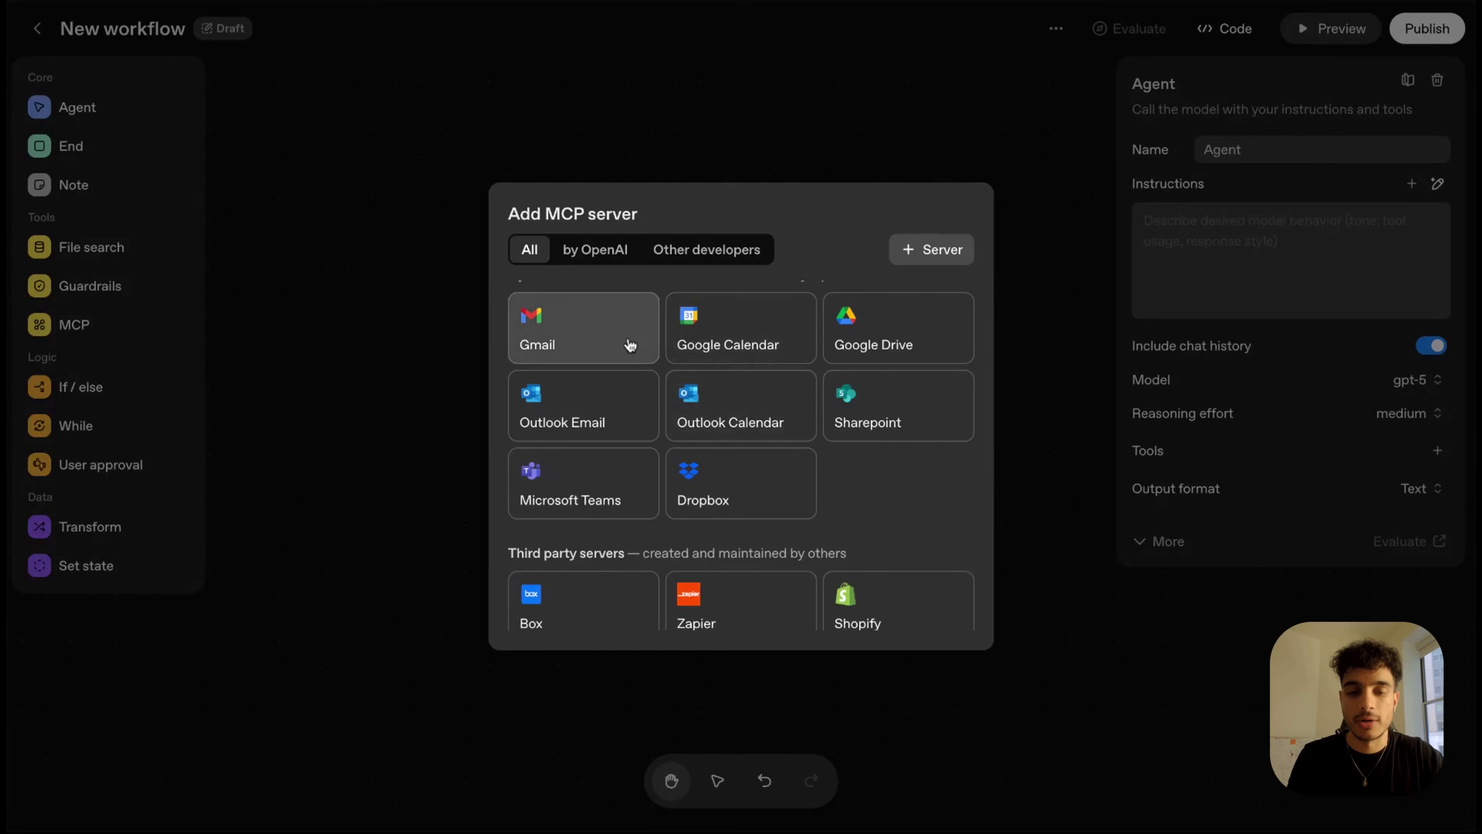
{"action": "scroll", "coordinate": [849, 342], "scroll_direction": "down", "scroll_amount": 4}
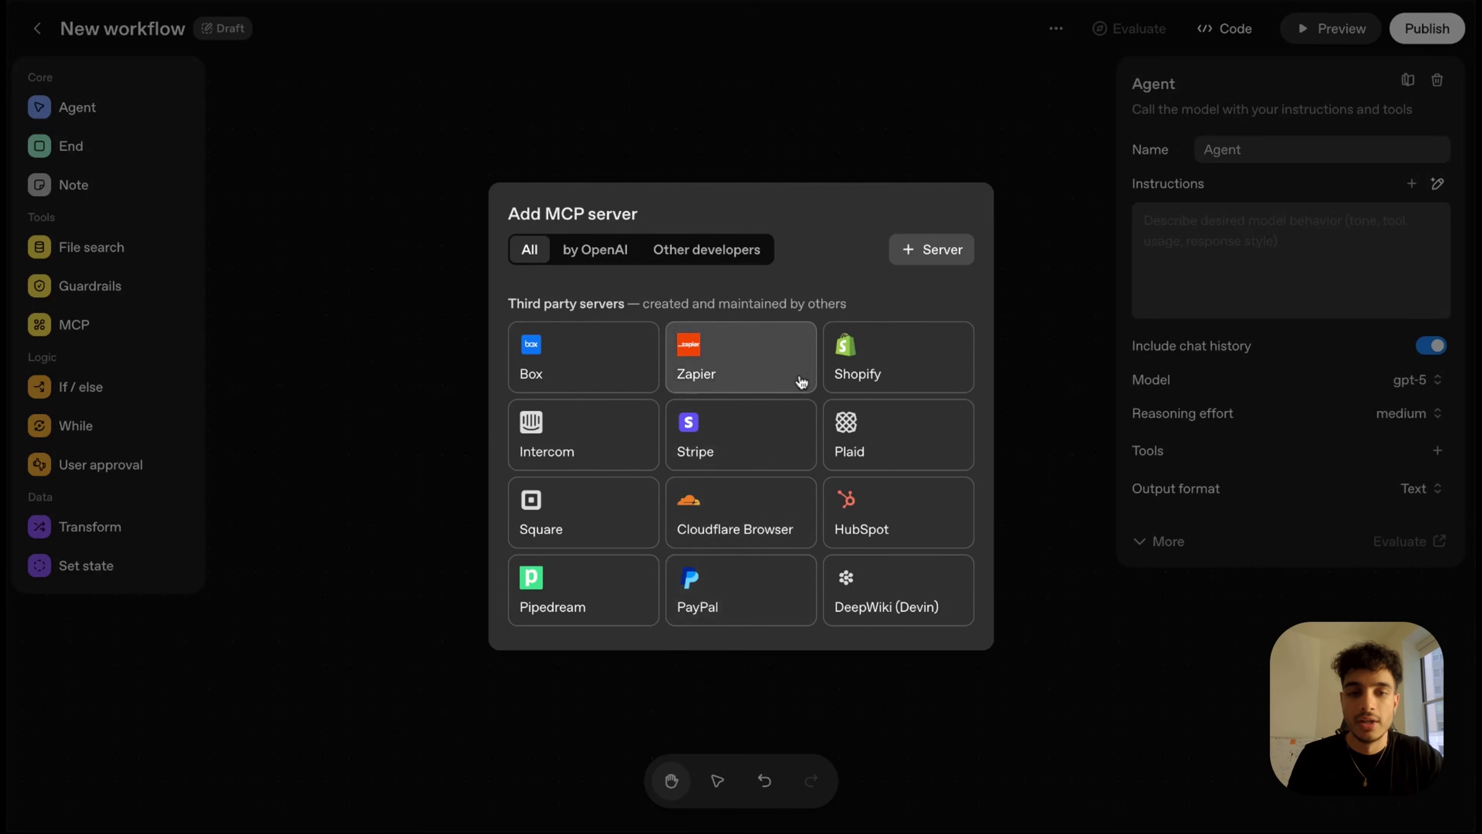
{"action": "scroll", "coordinate": [801, 382], "scroll_direction": "up", "scroll_amount": 3}
{"action": "scroll", "coordinate": [801, 382], "scroll_direction": "up", "scroll_amount": 2}
{"action": "left_click", "coordinate": [900, 133]}
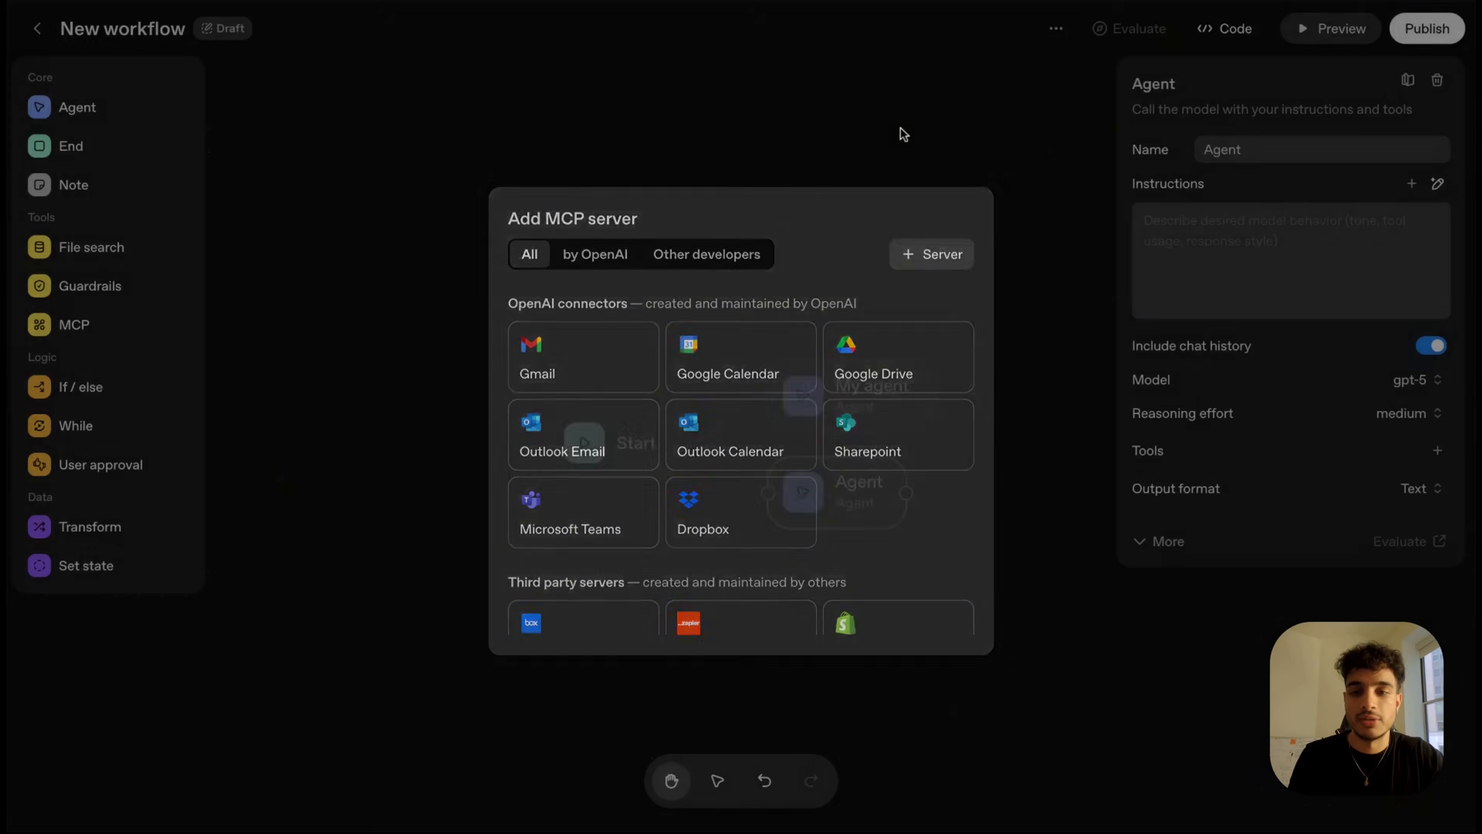
- Examine the file attachment options of the agent's File search tool and cancel without attaching anything
{"action": "left_click", "coordinate": [1437, 450]}
{"action": "left_click", "coordinate": [1366, 602]}
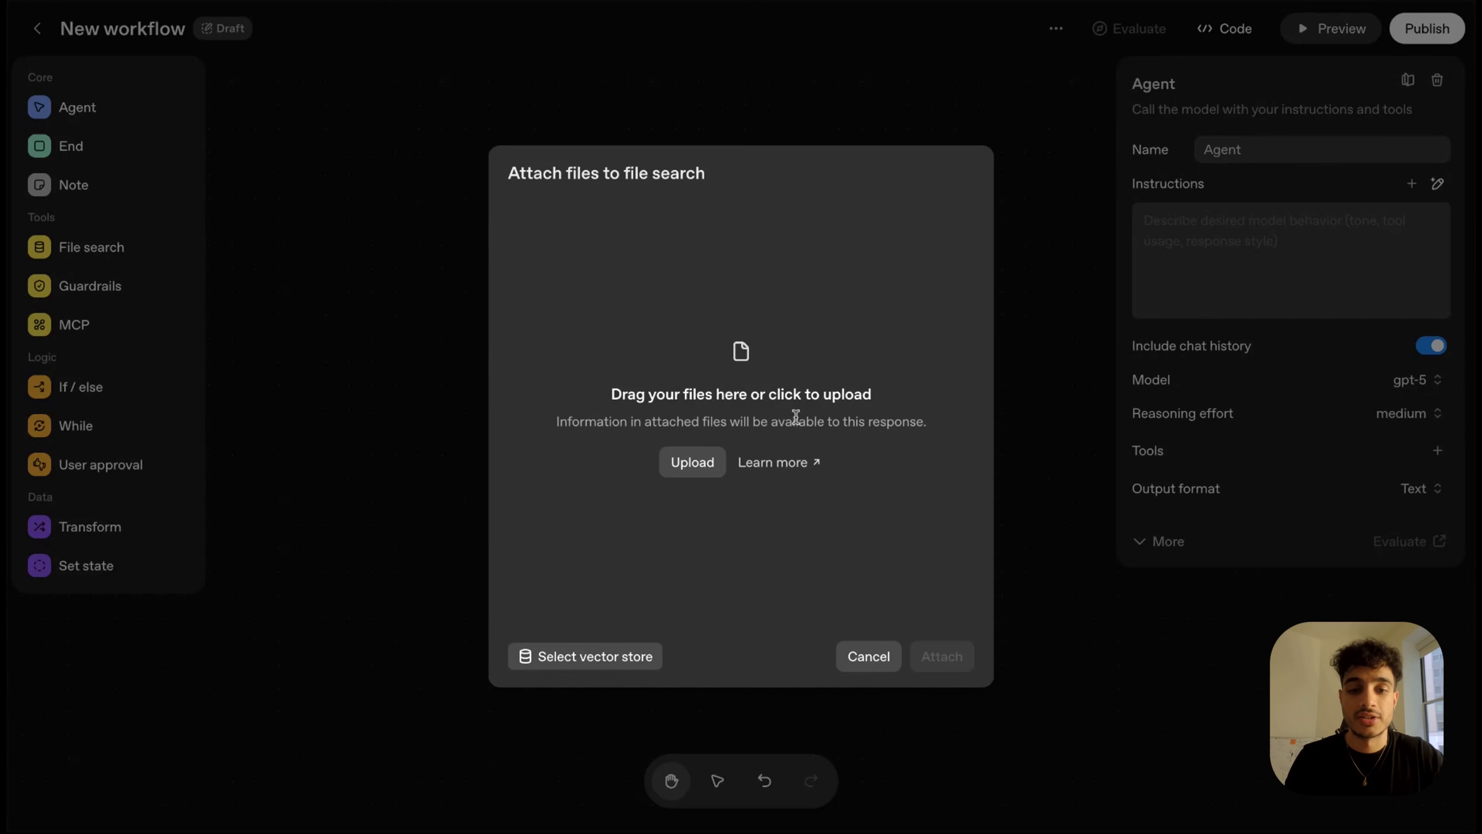
{"action": "left_click", "coordinate": [868, 656]}
- Try configuring a Web Search tool for the agent with United States of America as the country, and discard it
{"action": "left_click", "coordinate": [1437, 451]}
{"action": "left_click", "coordinate": [1383, 633]}
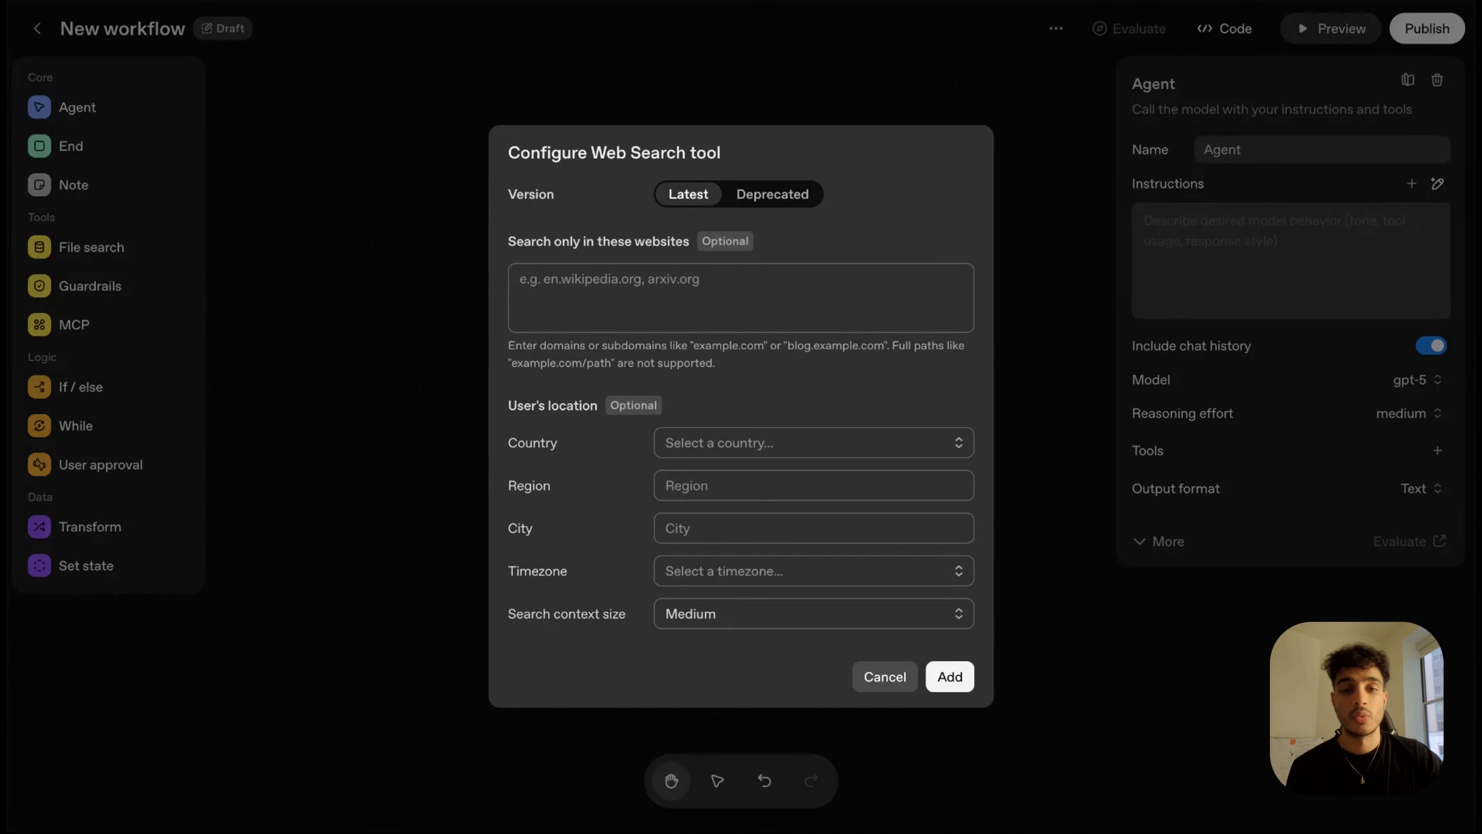
{"action": "left_click", "coordinate": [680, 281]}
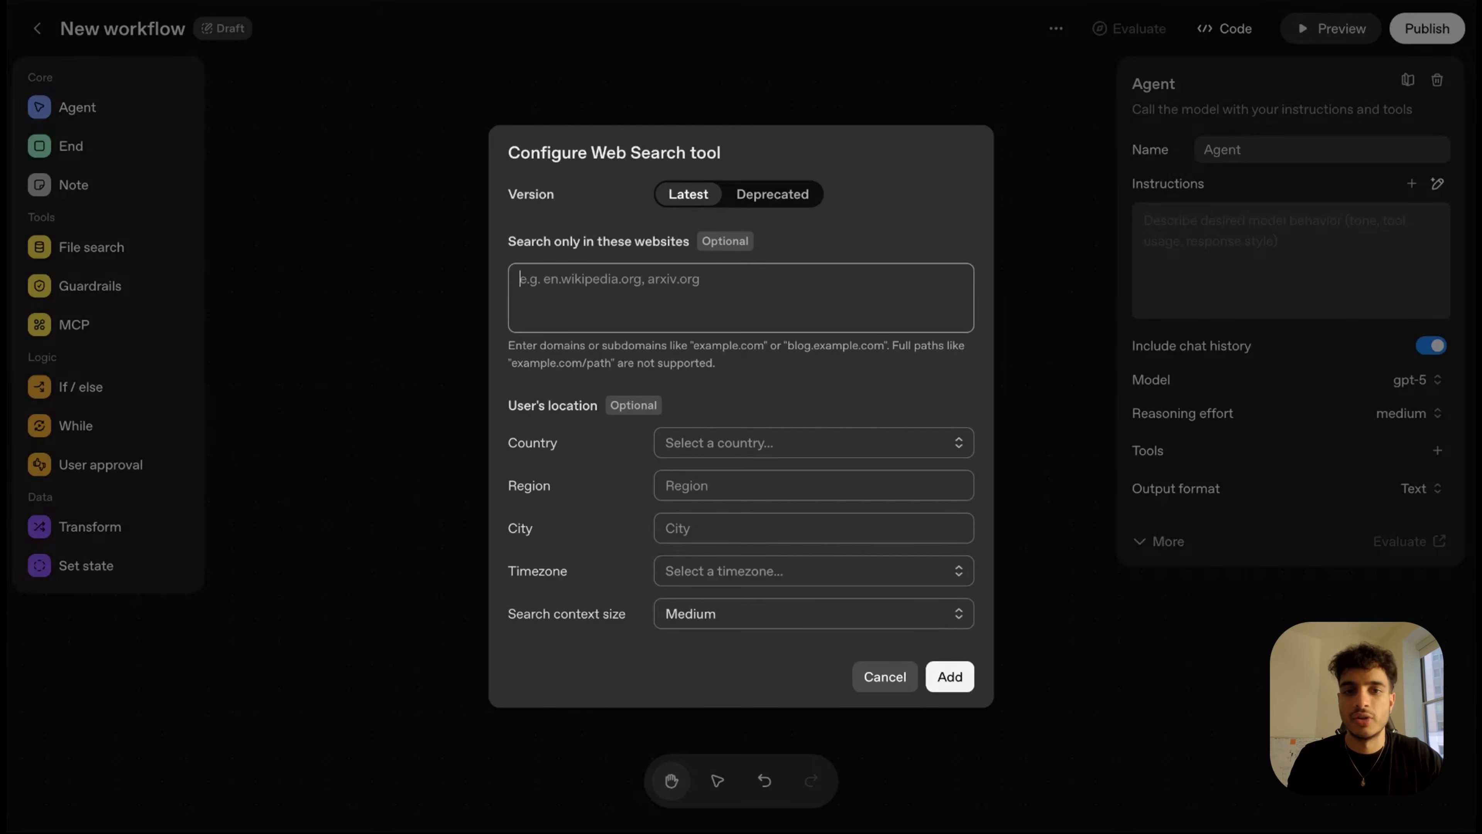
{"action": "left_click", "coordinate": [736, 284]}
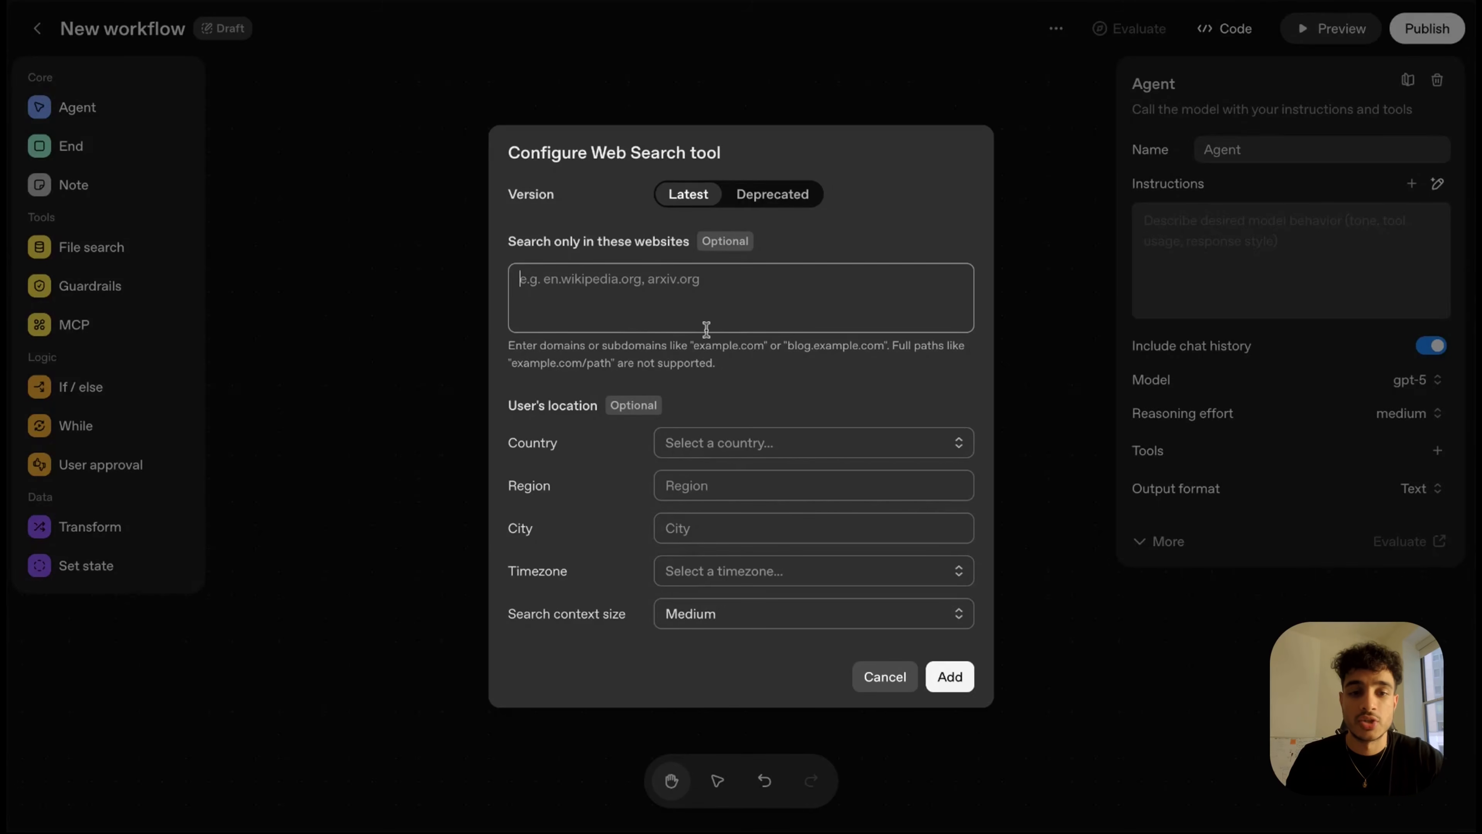
{"action": "left_click", "coordinate": [726, 441]}
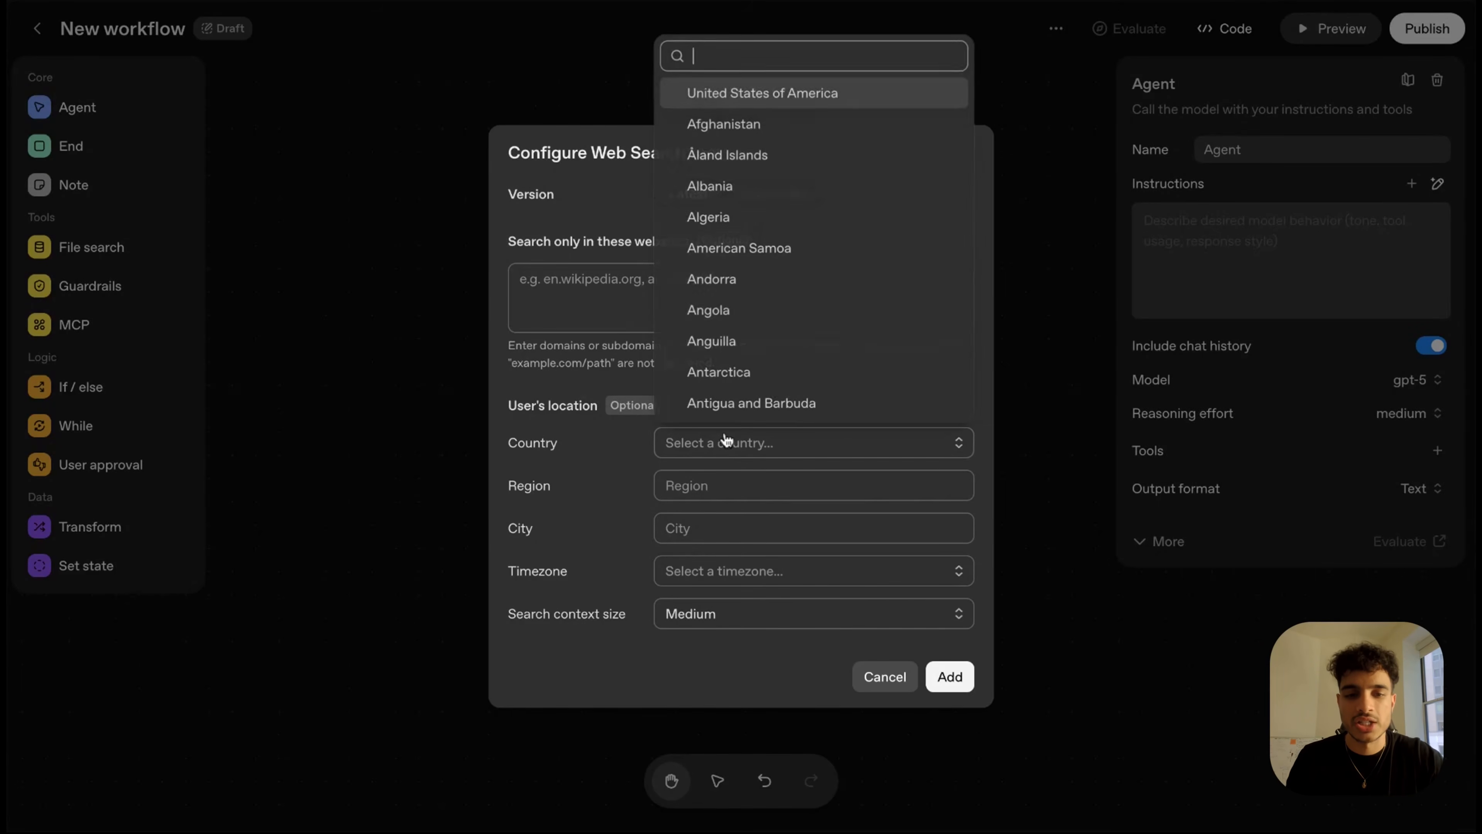
{"action": "key", "text": "Escape"}
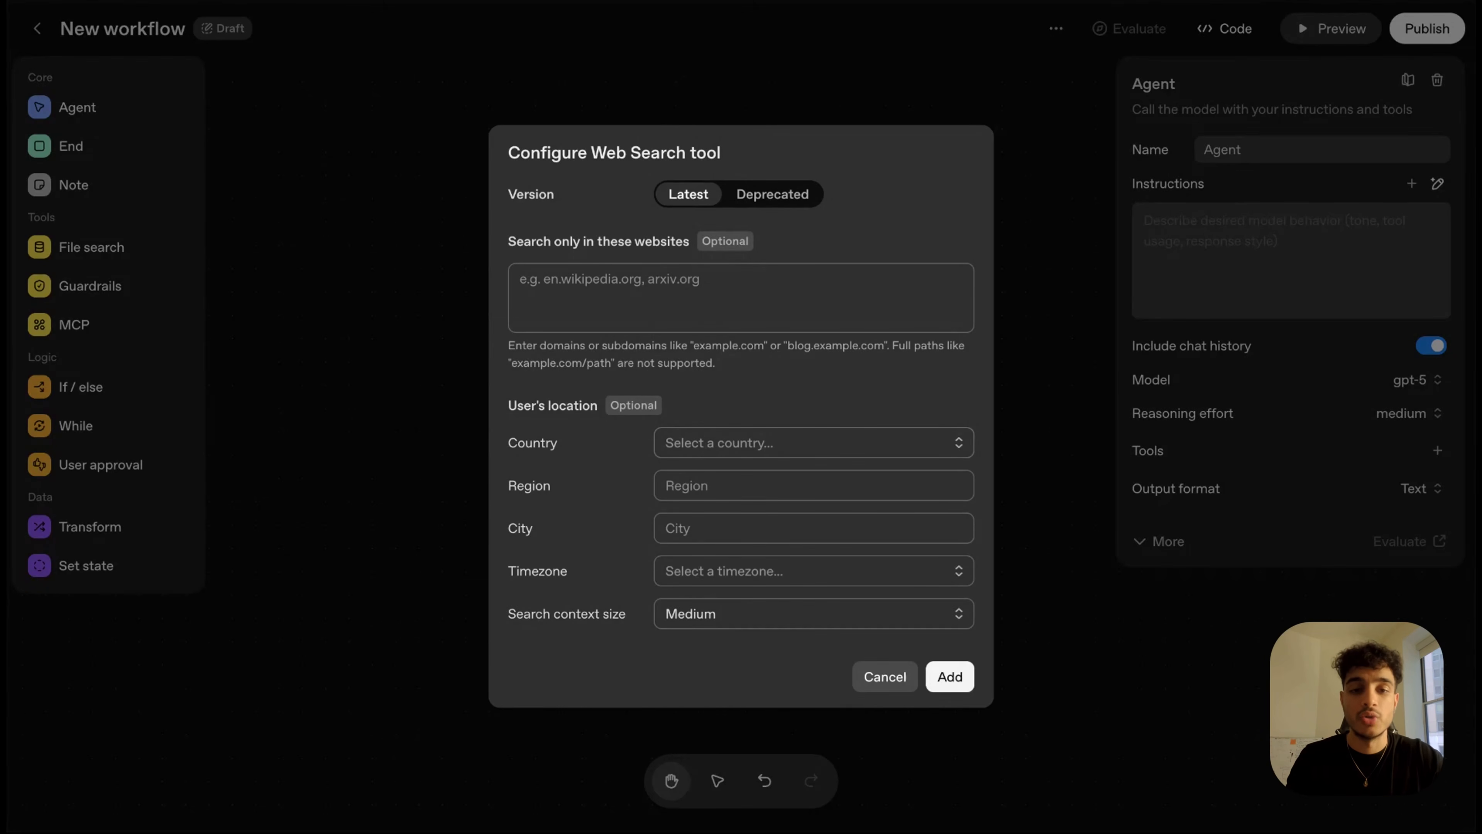
{"action": "left_click", "coordinate": [811, 443]}
{"action": "left_click", "coordinate": [760, 97]}
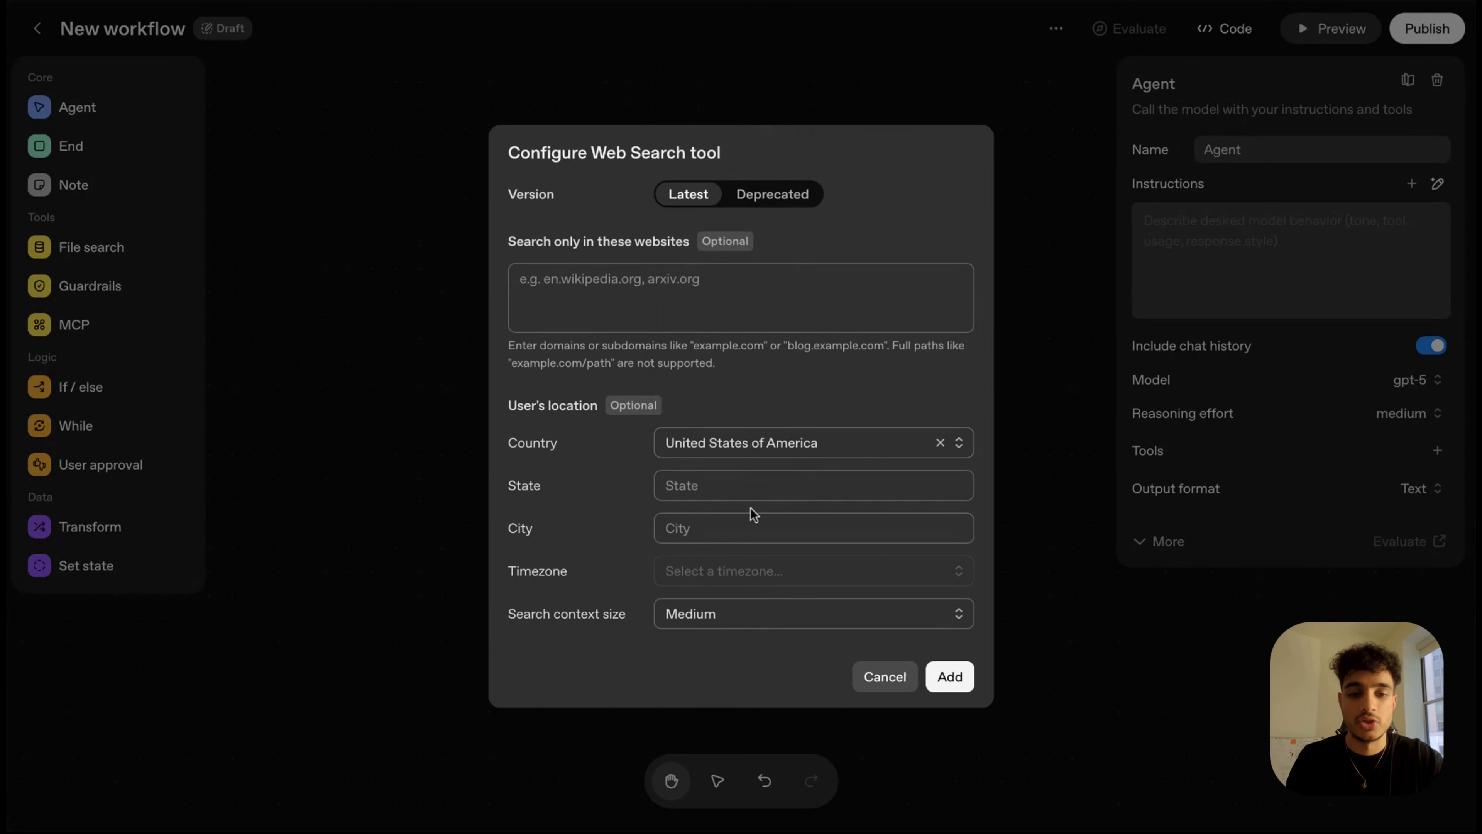
{"action": "left_click", "coordinate": [869, 117]}
- Examine the Code interpreter tool's file upload options for the agent and close them without adding the tool
{"action": "left_click", "coordinate": [1437, 450]}
{"action": "scroll", "coordinate": [1383, 575], "scroll_direction": "down", "scroll_amount": 2}
{"action": "left_click", "coordinate": [1383, 607]}
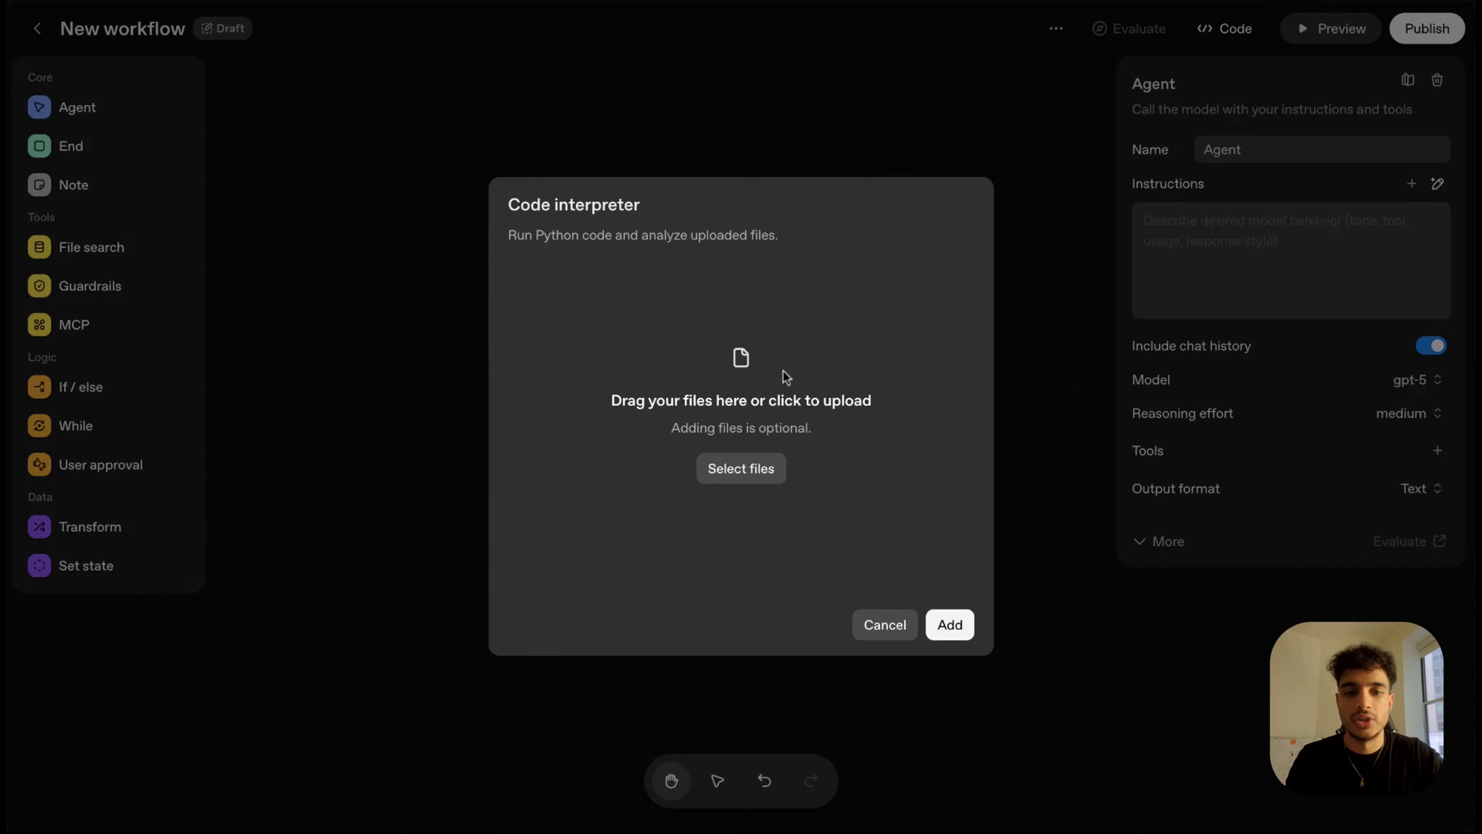
{"action": "left_click", "coordinate": [848, 106]}
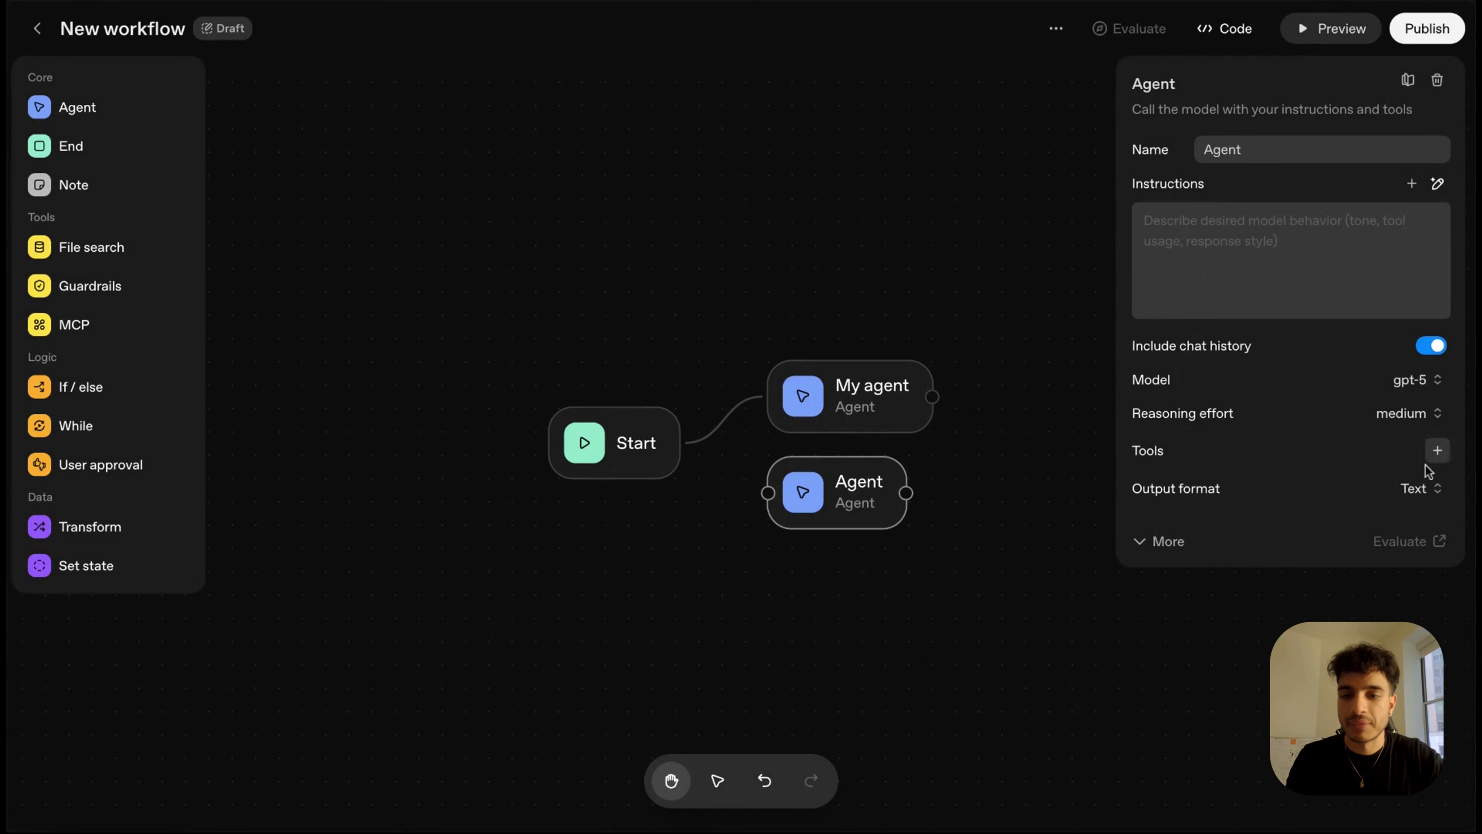
- Try JSON as the agent's output format, and switch it back to Text
{"action": "left_click", "coordinate": [1431, 489]}
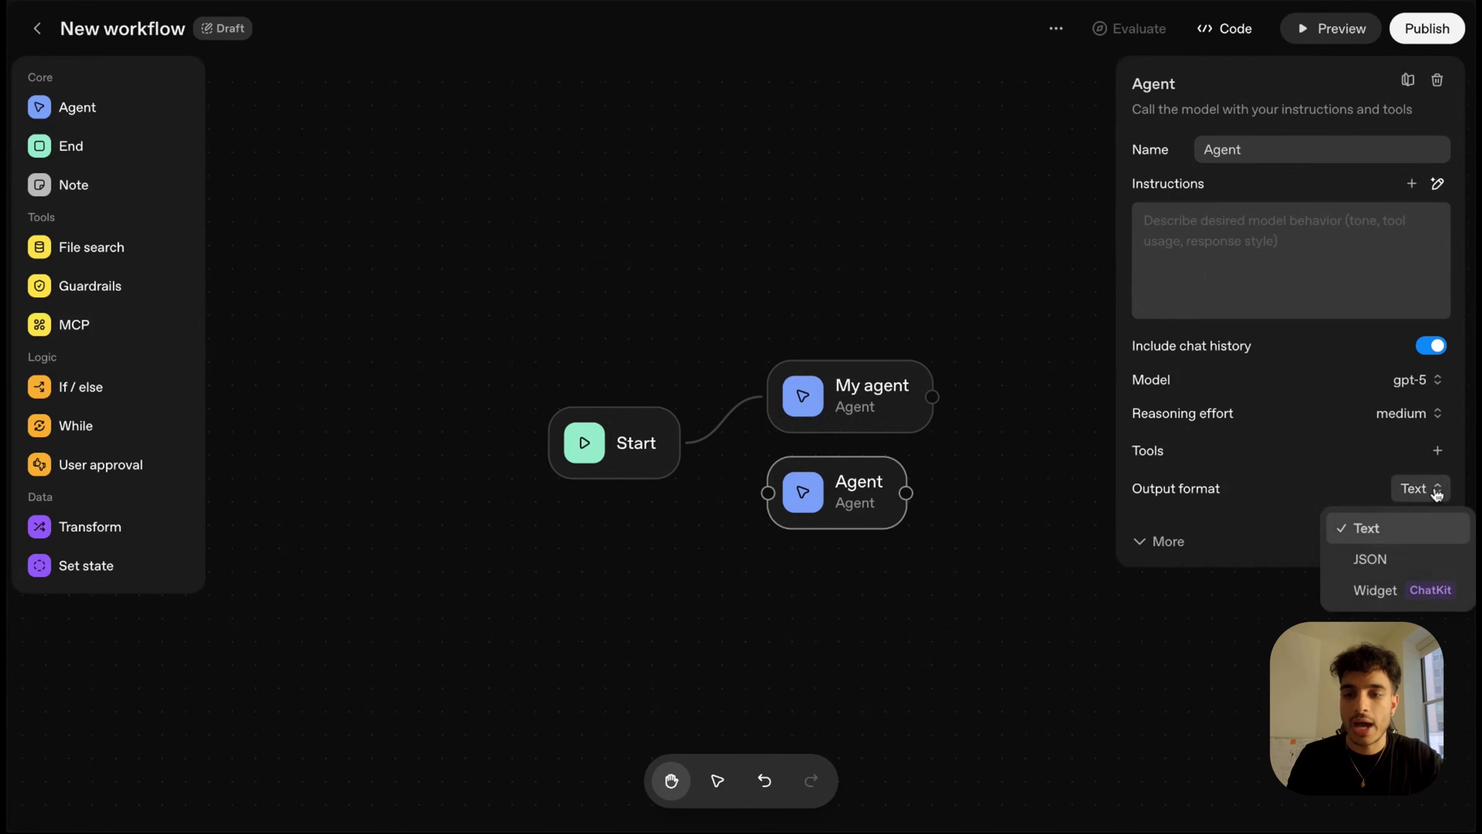
{"action": "left_click", "coordinate": [1370, 561]}
{"action": "left_click", "coordinate": [1415, 489]}
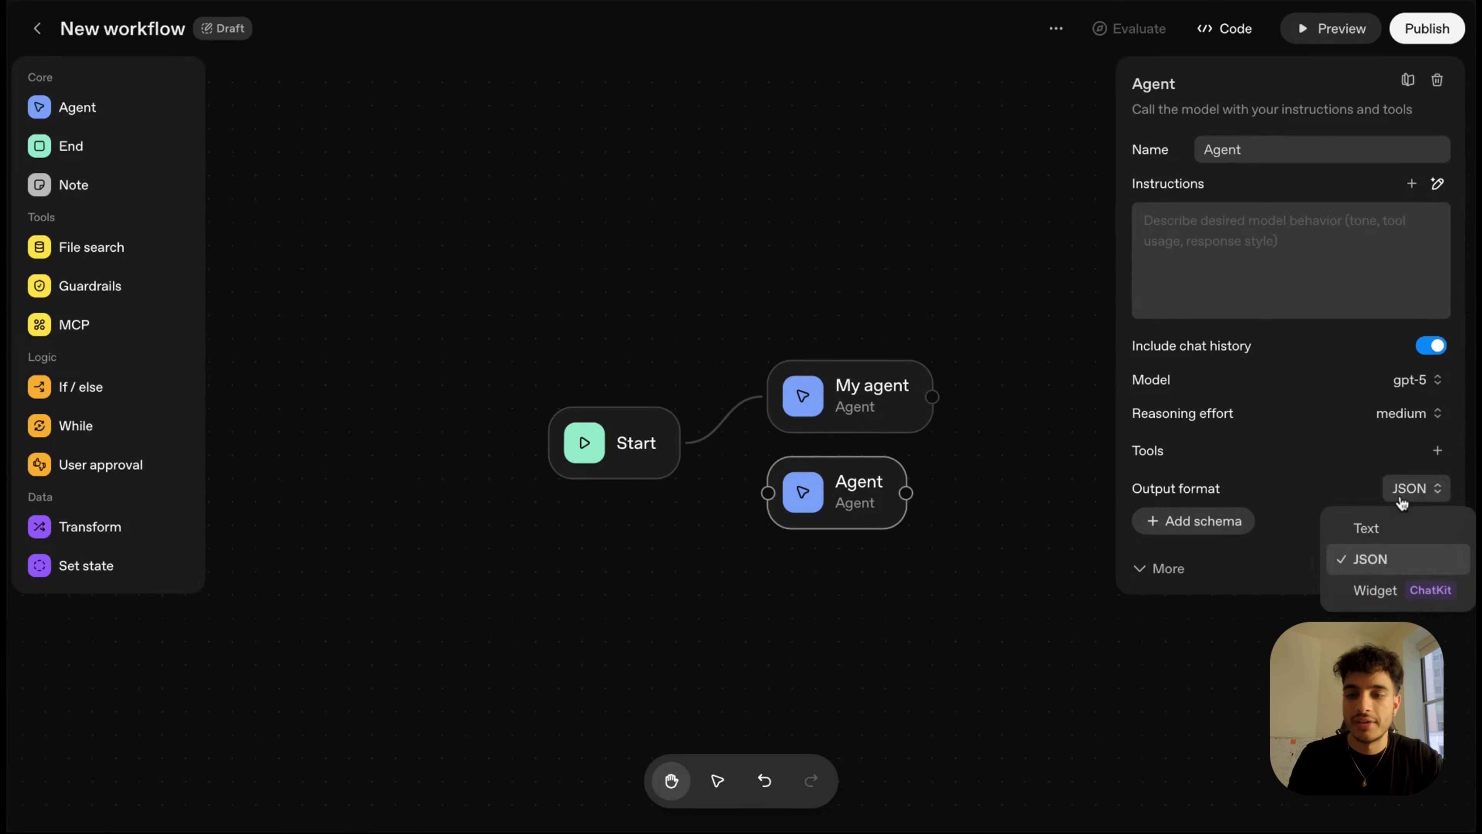
{"action": "left_click", "coordinate": [1377, 527]}
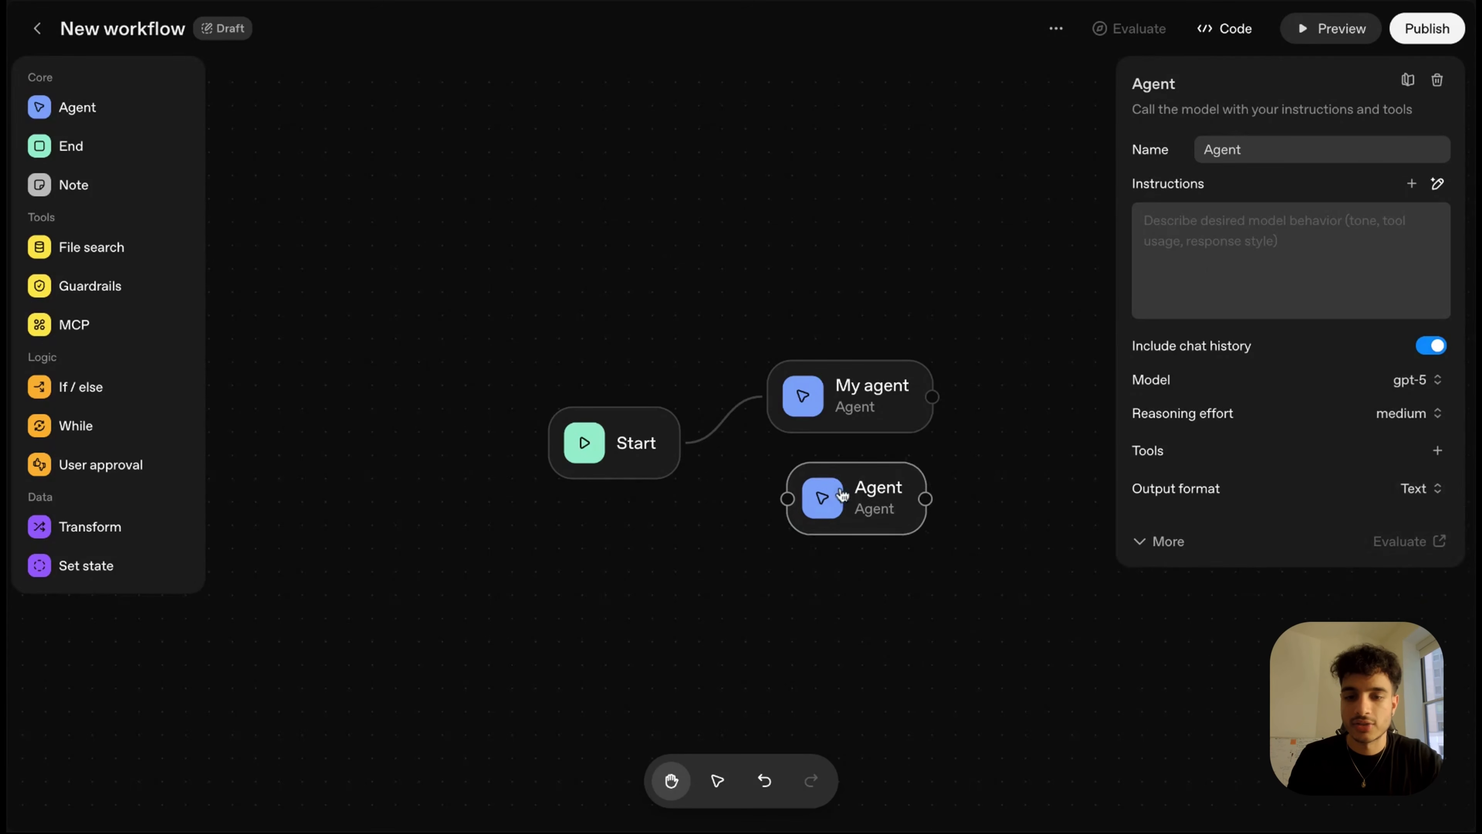
- Delete the unconnected Agent node and add an End node to the right of My agent
{"action": "key", "text": "BackSpace"}
{"action": "left_click", "coordinate": [88, 147]}
{"action": "left_click_drag", "start_coordinate": [784, 487], "coordinate": [1184, 412]}
- Connect My agent's output to the End node and line the End node up with the agent
{"action": "left_click_drag", "start_coordinate": [935, 382], "coordinate": [1094, 383]}
{"action": "scroll", "coordinate": [935, 382], "scroll_direction": "right", "scroll_amount": 3}
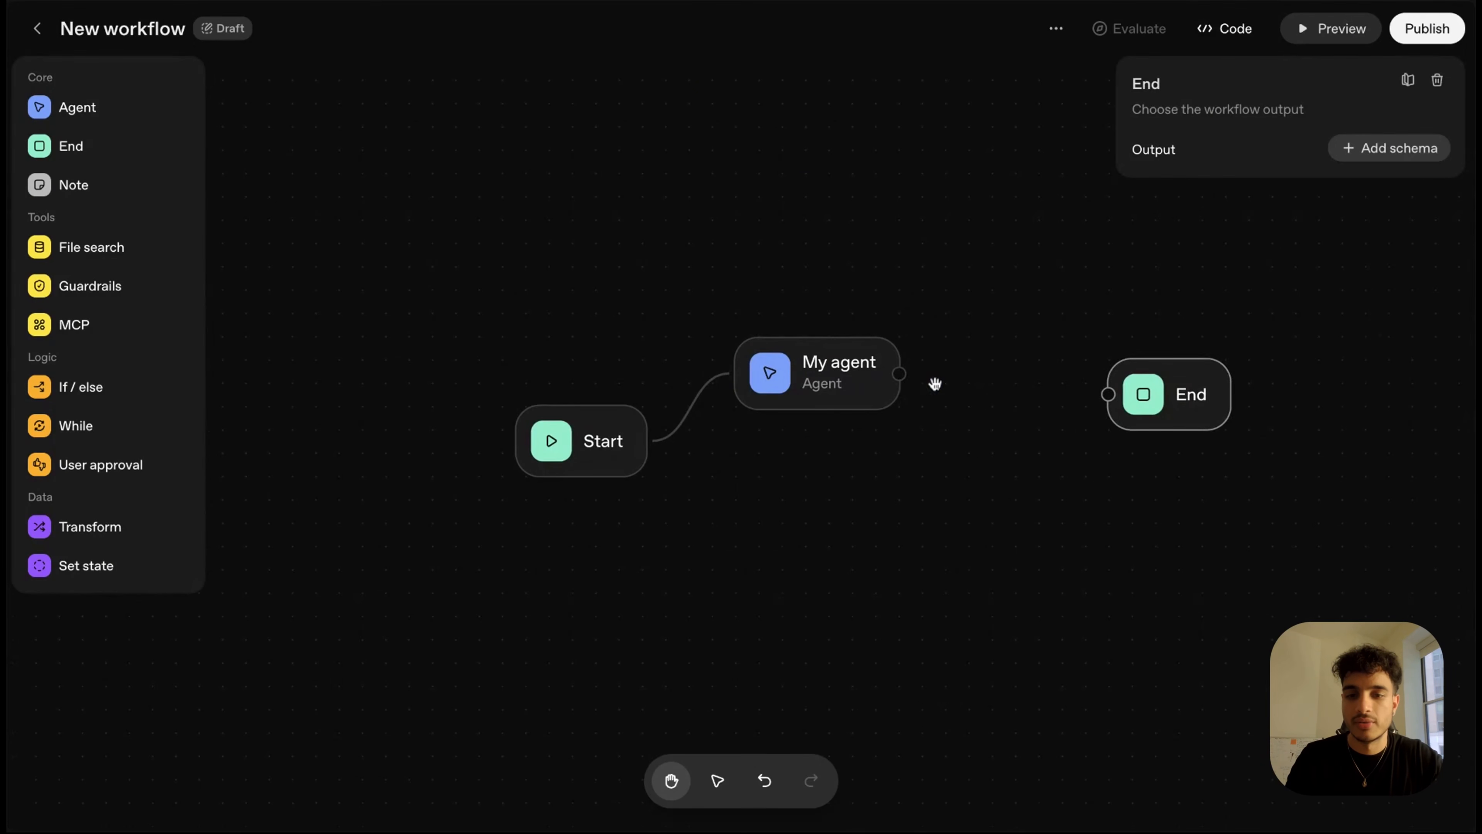
{"action": "left_click", "coordinate": [900, 383]}
{"action": "left_click_drag", "start_coordinate": [900, 377], "coordinate": [1108, 394]}
{"action": "left_click_drag", "start_coordinate": [1181, 414], "coordinate": [1157, 391]}
{"action": "left_click", "coordinate": [1047, 274]}
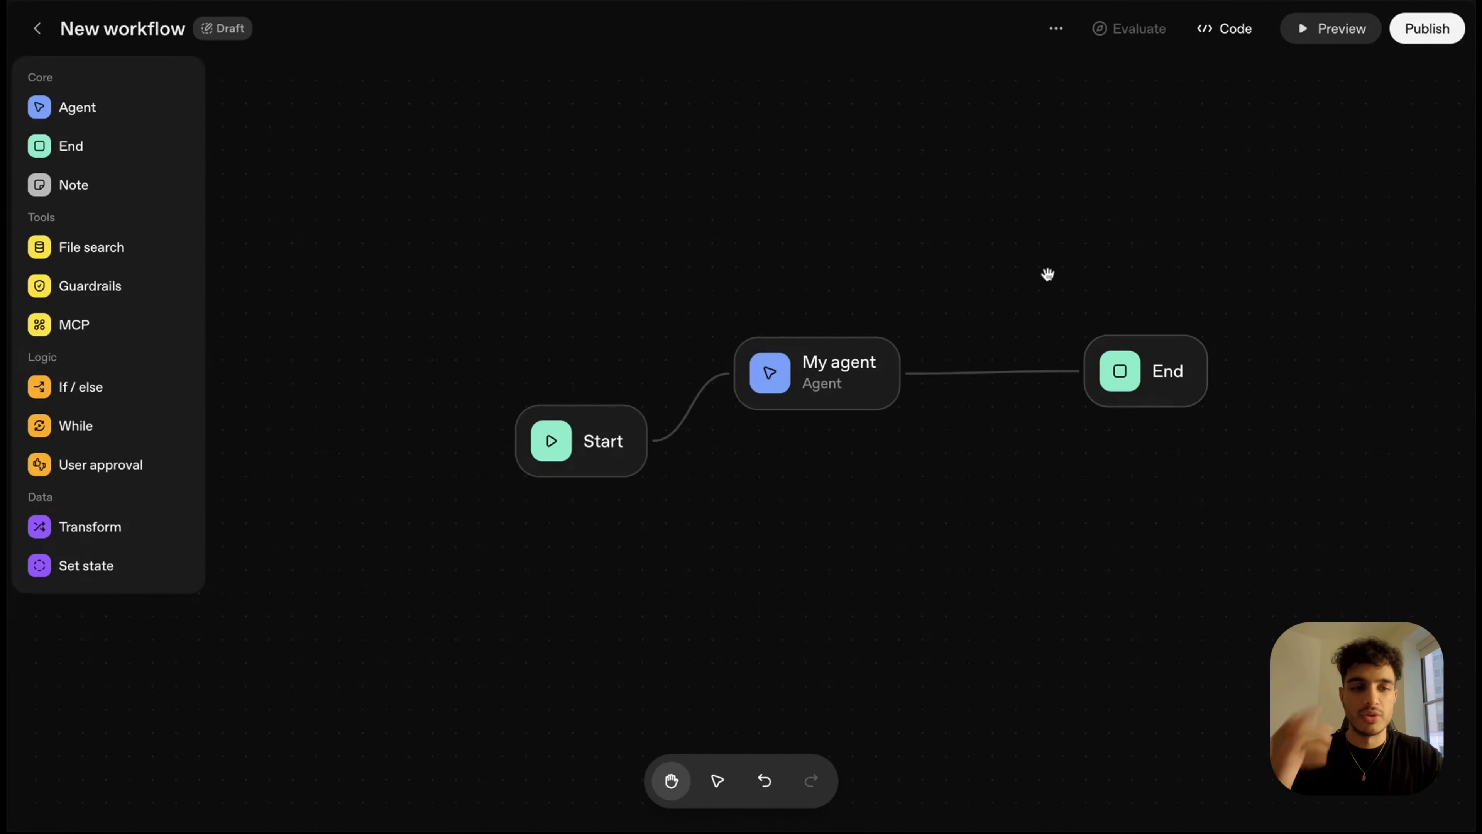
- Add a sticky note reading "Start of the flow" and place it above the Start node
{"action": "left_click", "coordinate": [151, 190]}
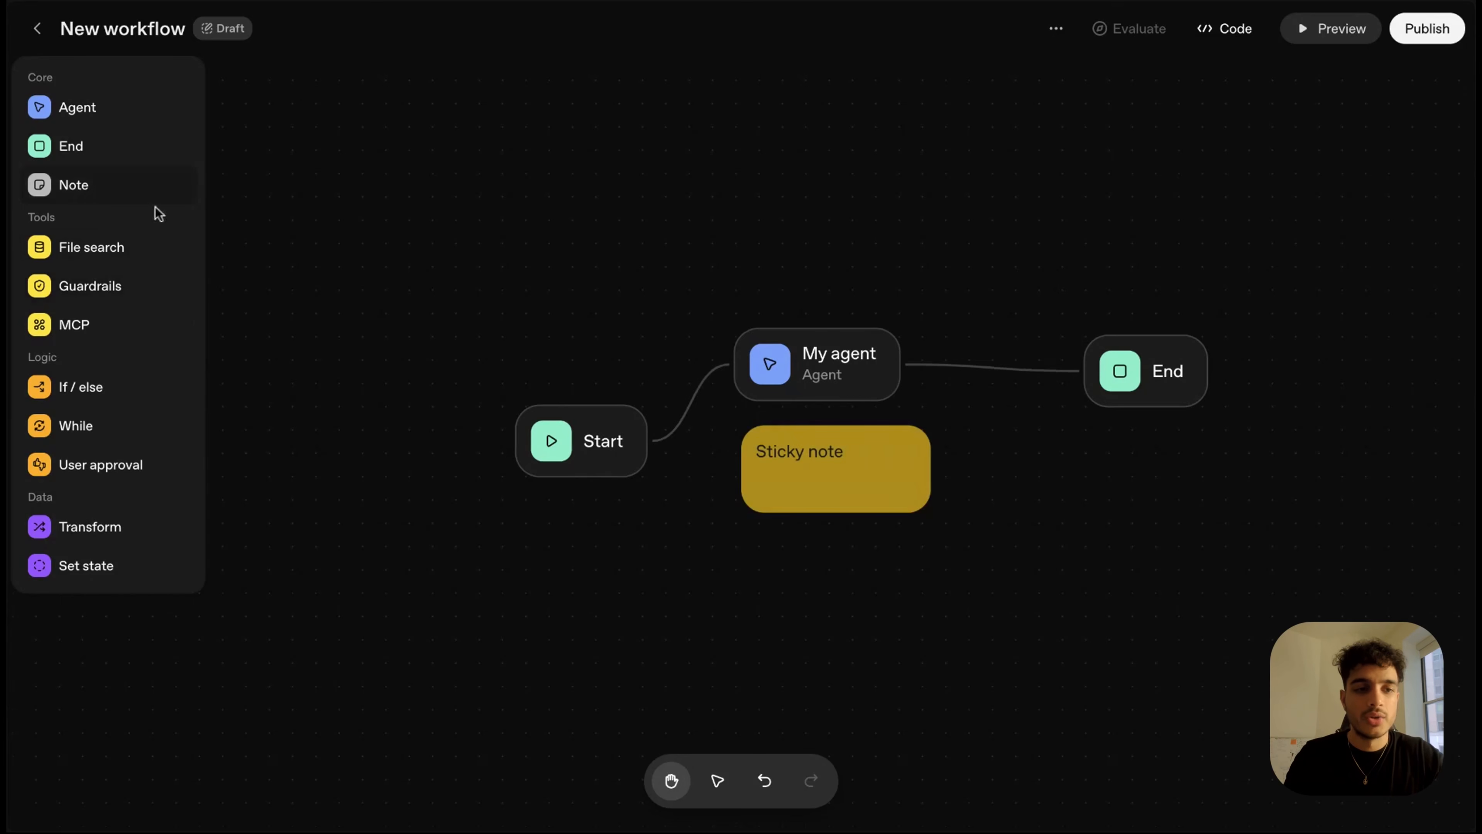
{"action": "left_click", "coordinate": [838, 461]}
{"action": "left_click", "coordinate": [798, 480]}
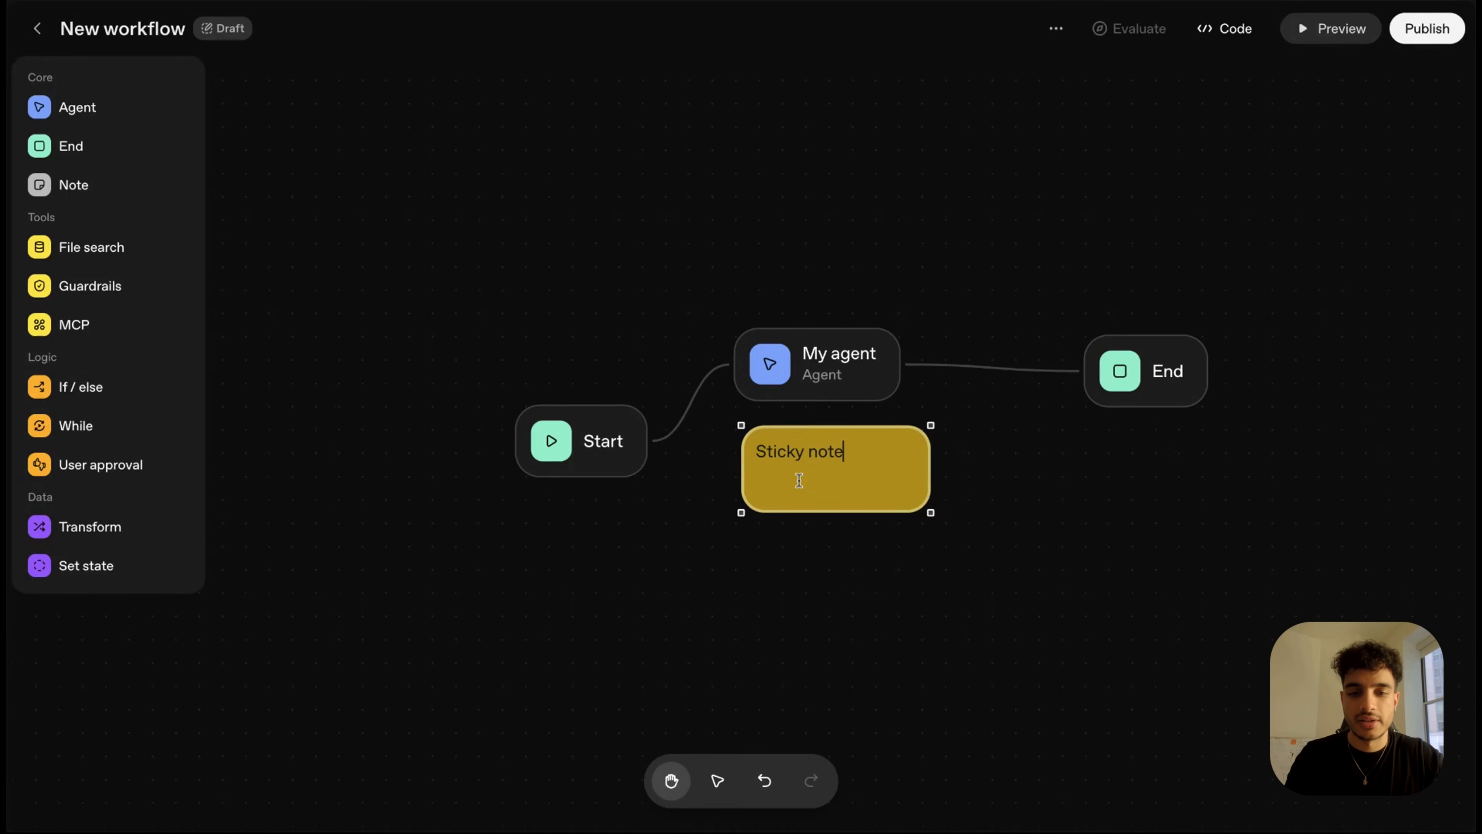
{"action": "key", "text": "ctrl+a"}
{"action": "type", "text": "S"}
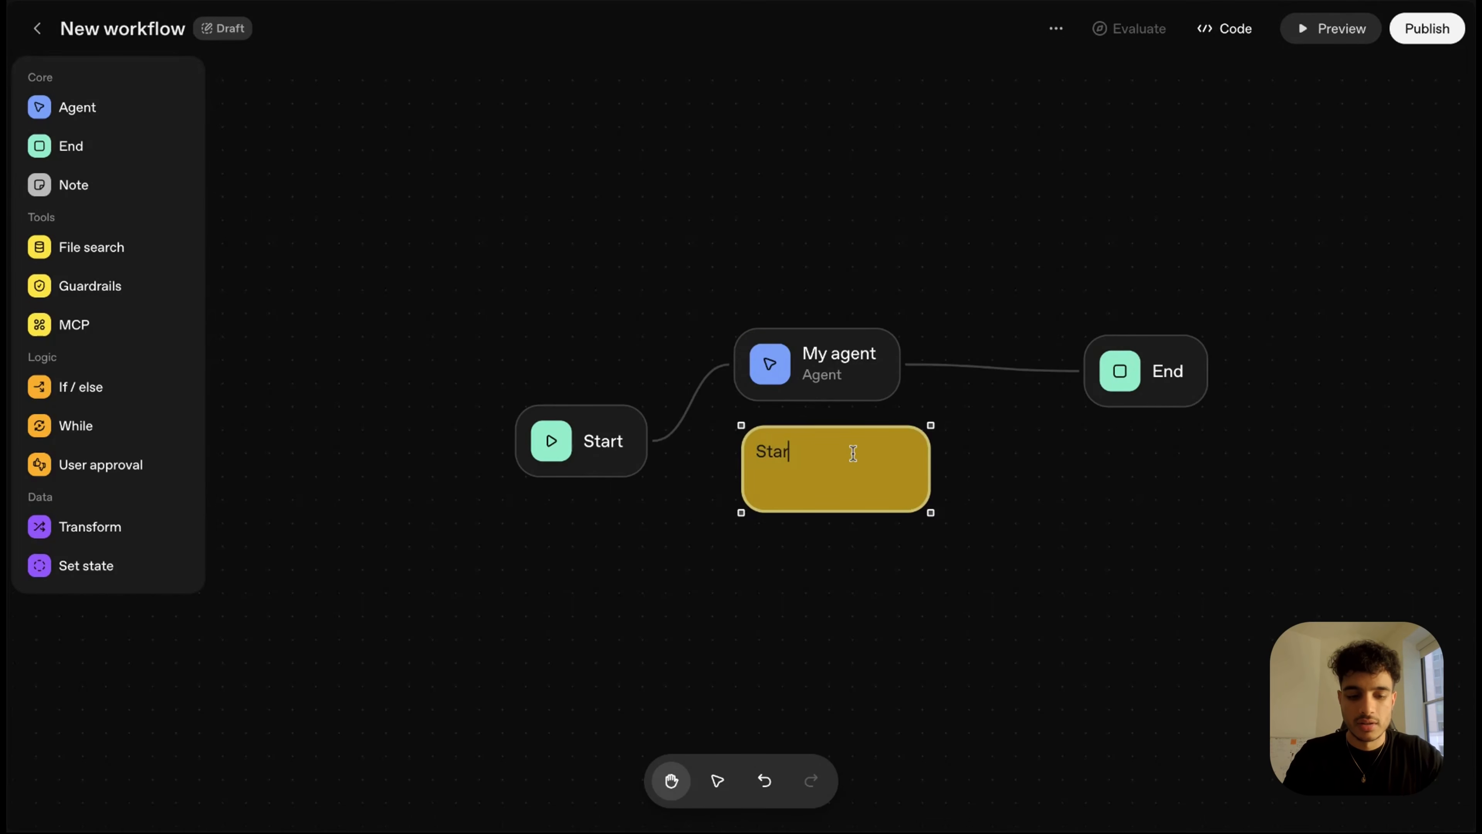
{"action": "left_click", "coordinate": [795, 448]}
{"action": "type", "text": "o"}
{"action": "key", "text": "BackSpace"}
{"action": "key", "text": "Right"}
{"action": "type", "text": "o"}
{"action": "left_click", "coordinate": [908, 628]}
{"action": "scroll", "coordinate": [896, 597], "scroll_direction": "down", "scroll_amount": 3}
{"action": "left_click_drag", "start_coordinate": [874, 524], "coordinate": [722, 343]}
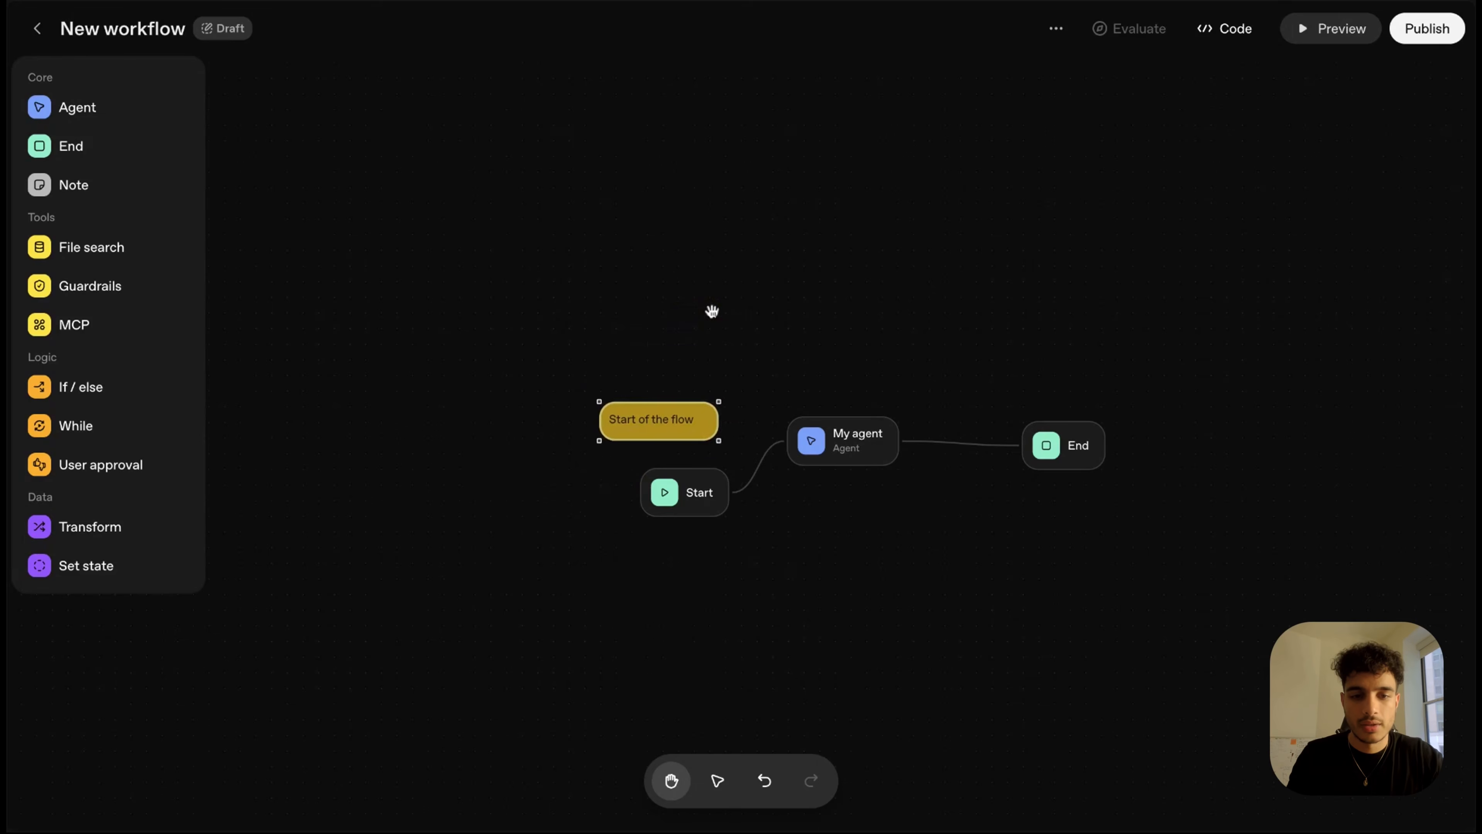
- Add a File search node to the workflow and place it above the existing flow
{"action": "left_click", "coordinate": [90, 248]}
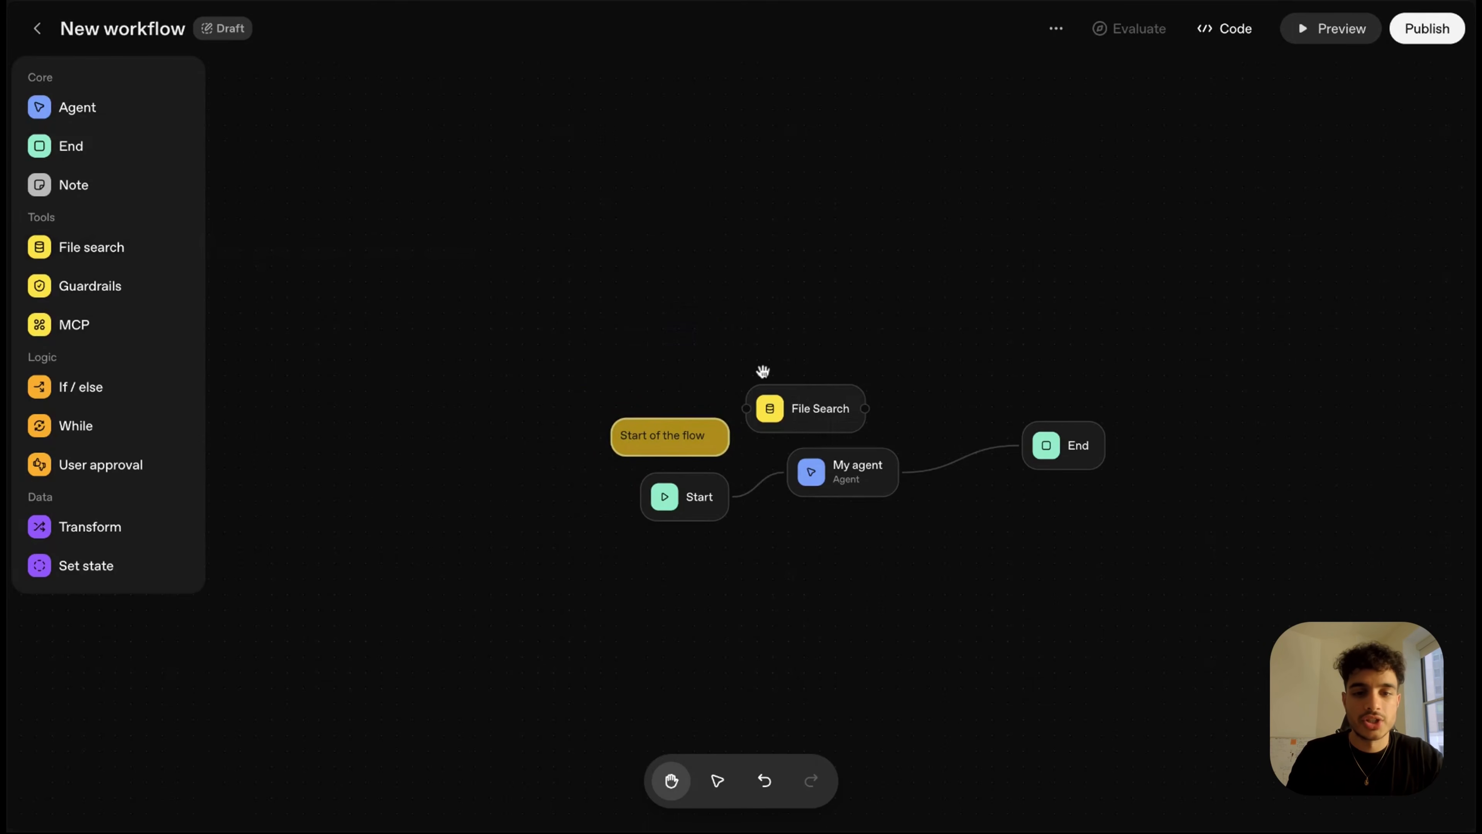
{"action": "left_click_drag", "start_coordinate": [776, 410], "coordinate": [785, 229]}
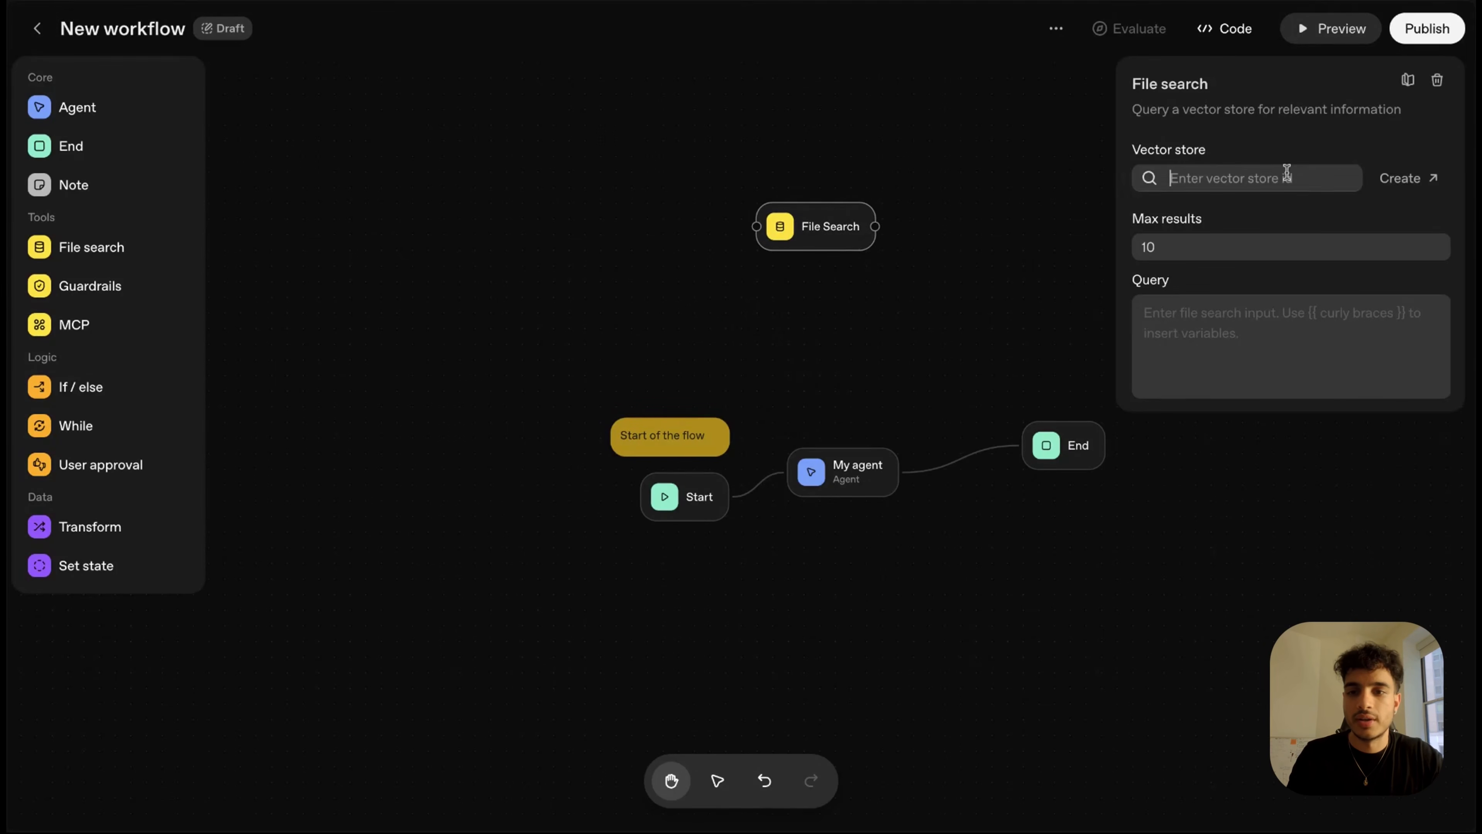
- Open storage from the File search node's vector store creation link and look through the files and vector stores
{"action": "left_click", "coordinate": [1412, 178]}
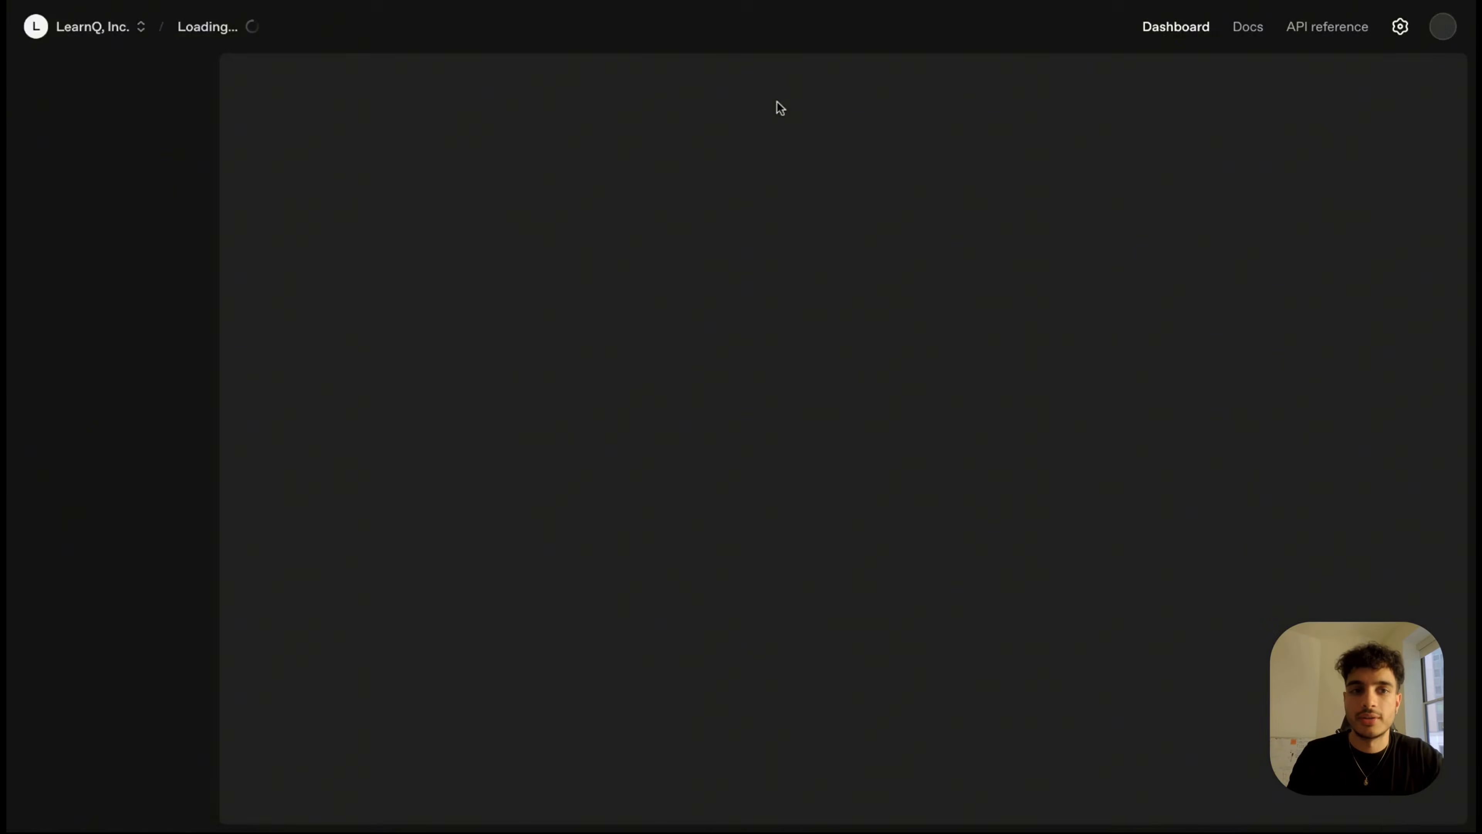
{"action": "left_click", "coordinate": [272, 123]}
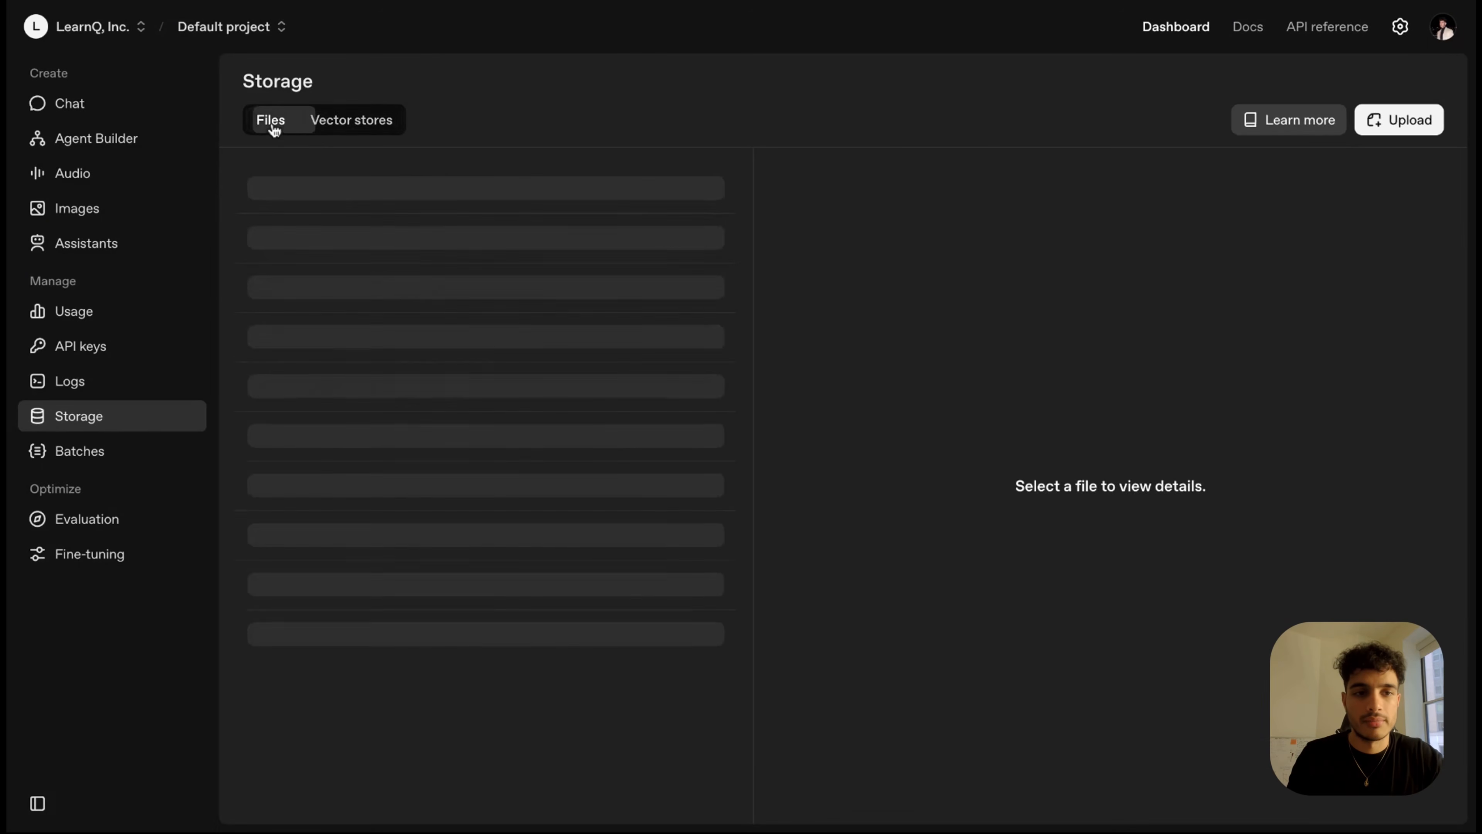
{"action": "scroll", "coordinate": [407, 364], "scroll_direction": "down", "scroll_amount": 2}
{"action": "scroll", "coordinate": [402, 350], "scroll_direction": "up", "scroll_amount": 2}
{"action": "left_click", "coordinate": [363, 122]}
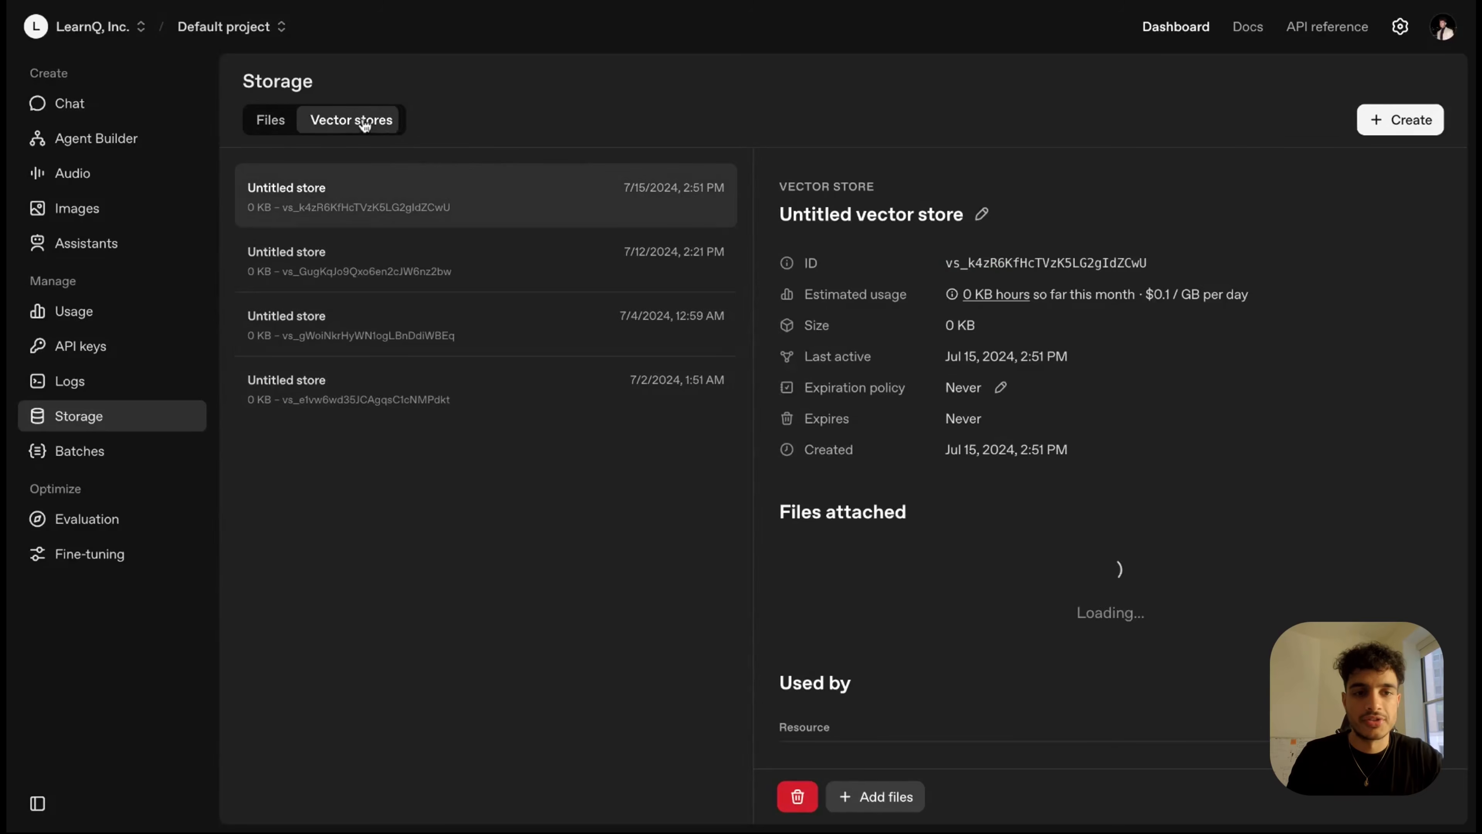
- Create a vector store and enter a name for it describing the creator's video transcripts
{"action": "left_click", "coordinate": [1388, 124]}
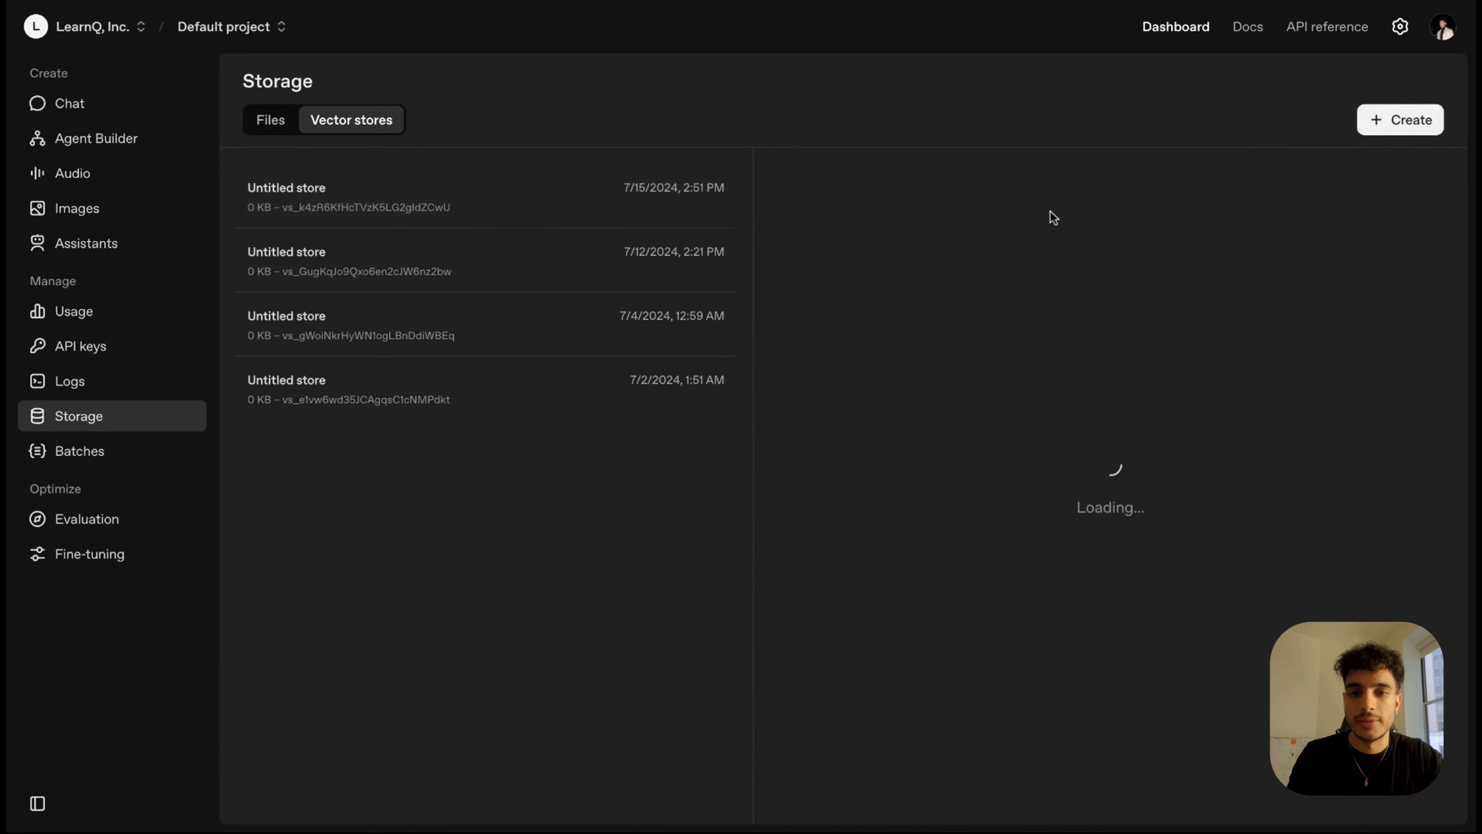
{"action": "type", "text": "Ritesh's Video Transcripts"}
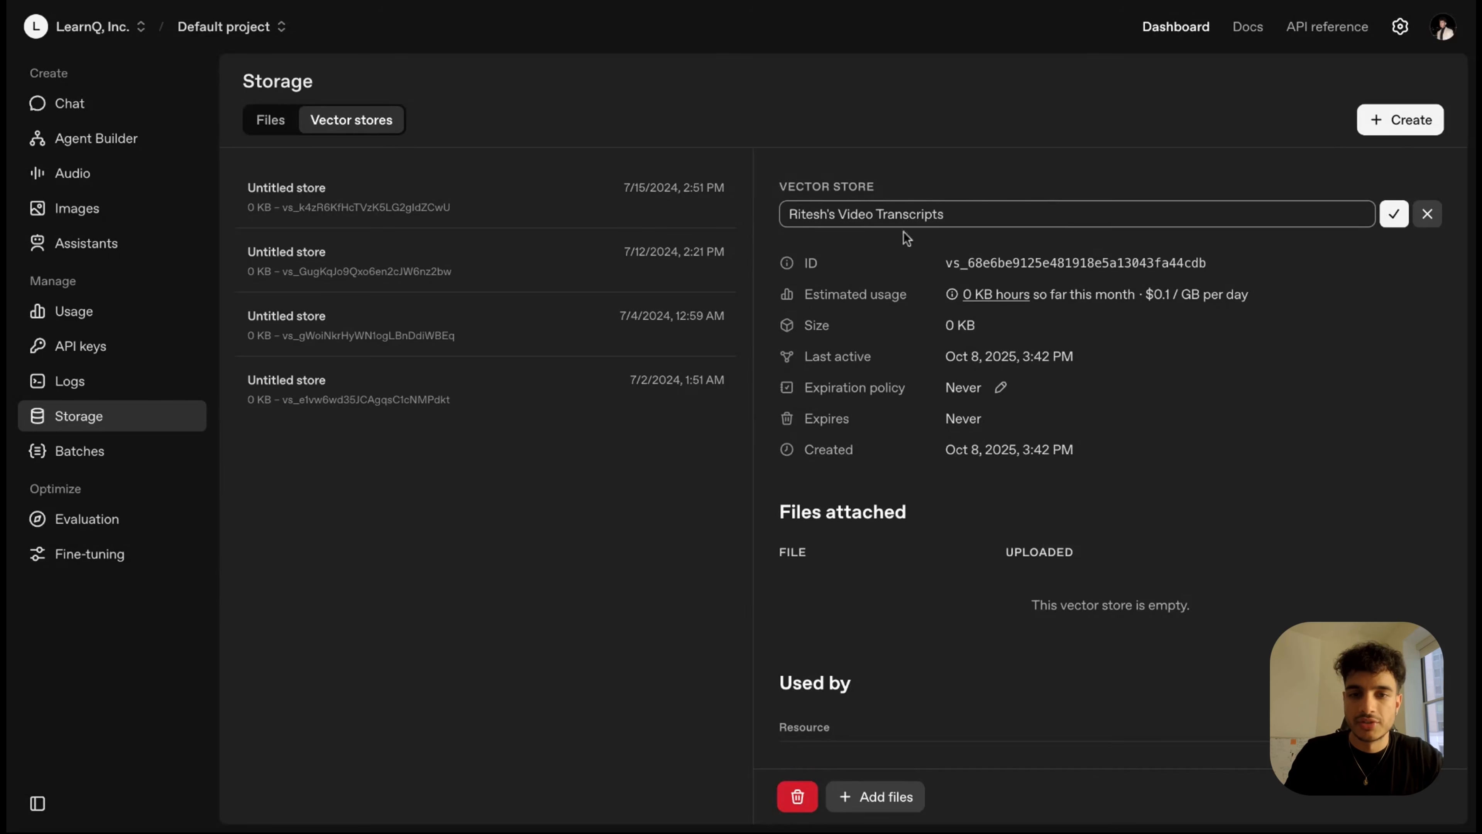
- Examine the new vector store's details and file attachment options, and cancel without attaching files
{"action": "scroll", "coordinate": [1067, 296], "scroll_direction": "down", "scroll_amount": 2}
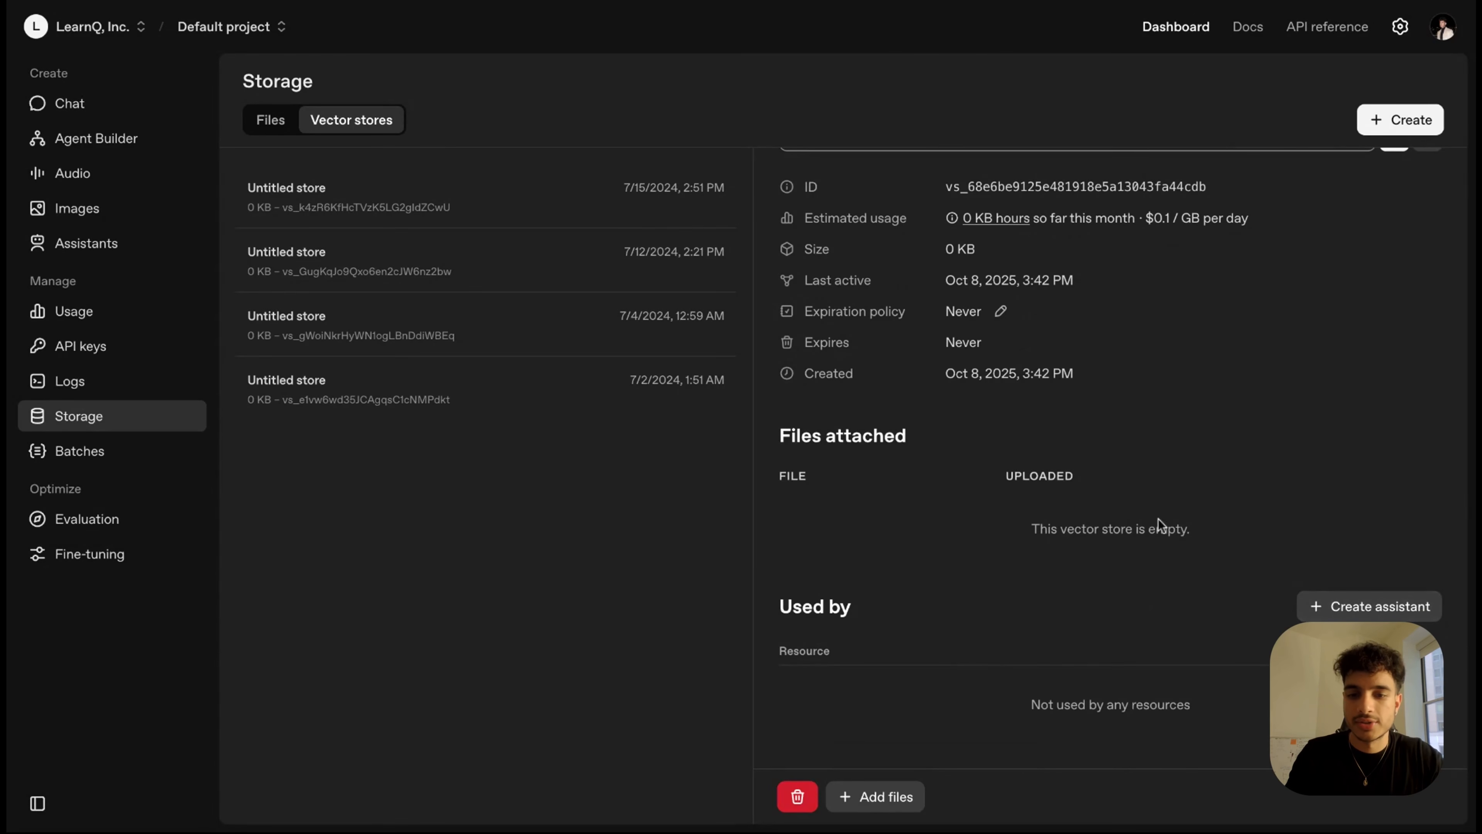
{"action": "left_click", "coordinate": [907, 789]}
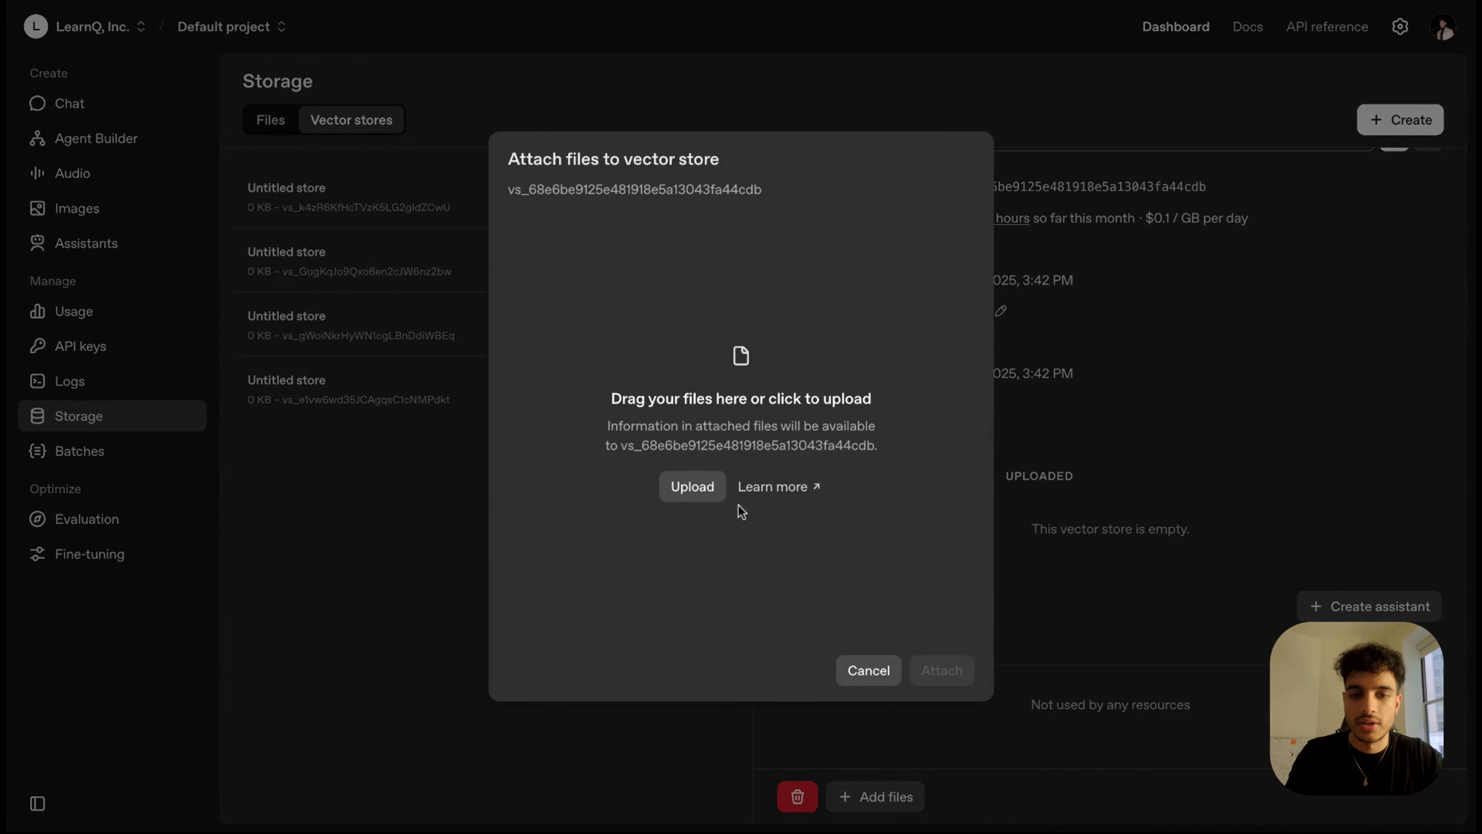
{"action": "left_click", "coordinate": [870, 670]}
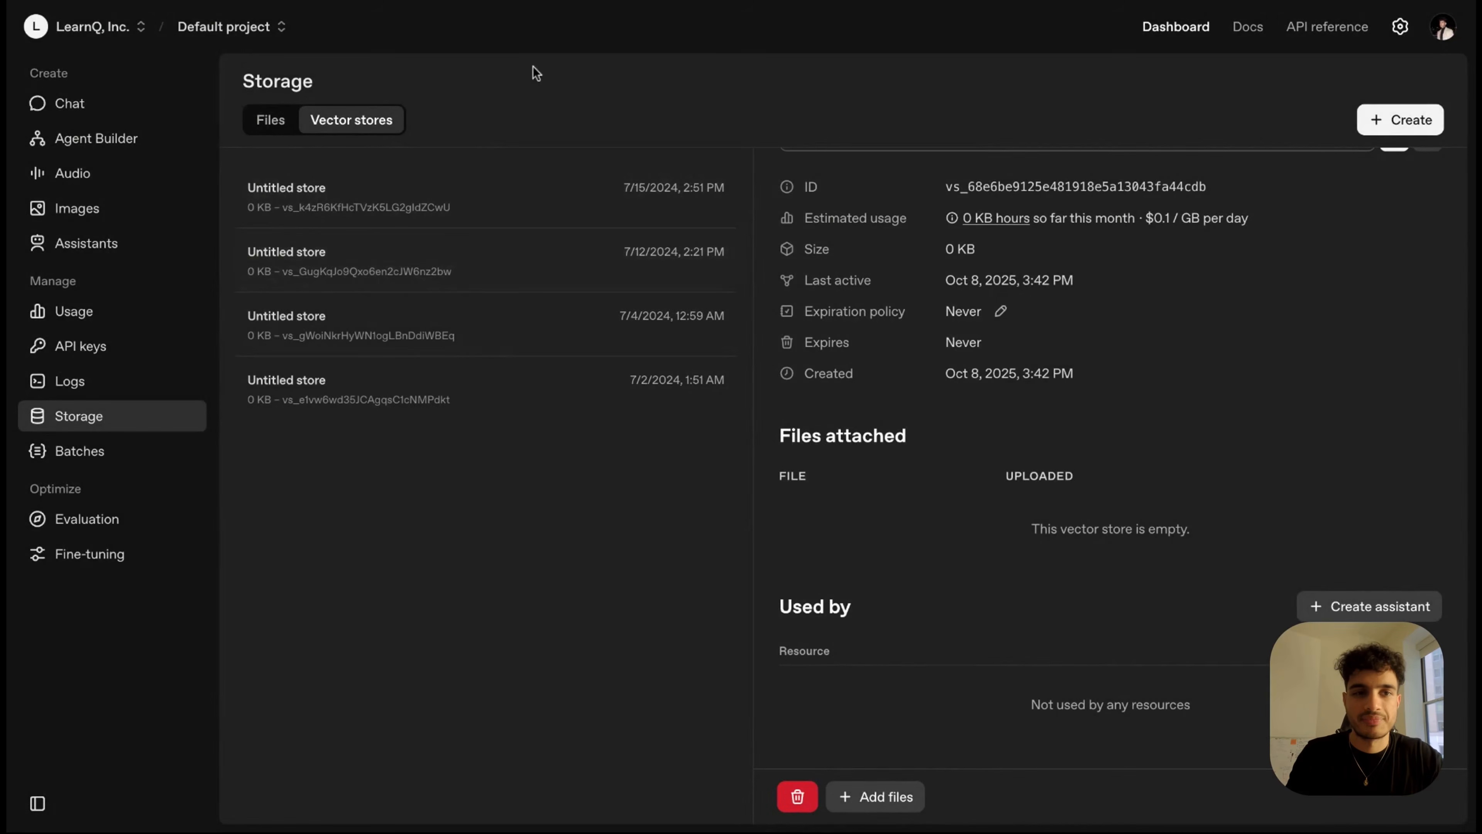
- Return to the workflow and delete the File search node
{"action": "left_click", "coordinate": [481, 2]}
{"action": "key", "text": "ctrl+Tab"}
{"action": "key", "text": "ctrl+shift+Tab"}
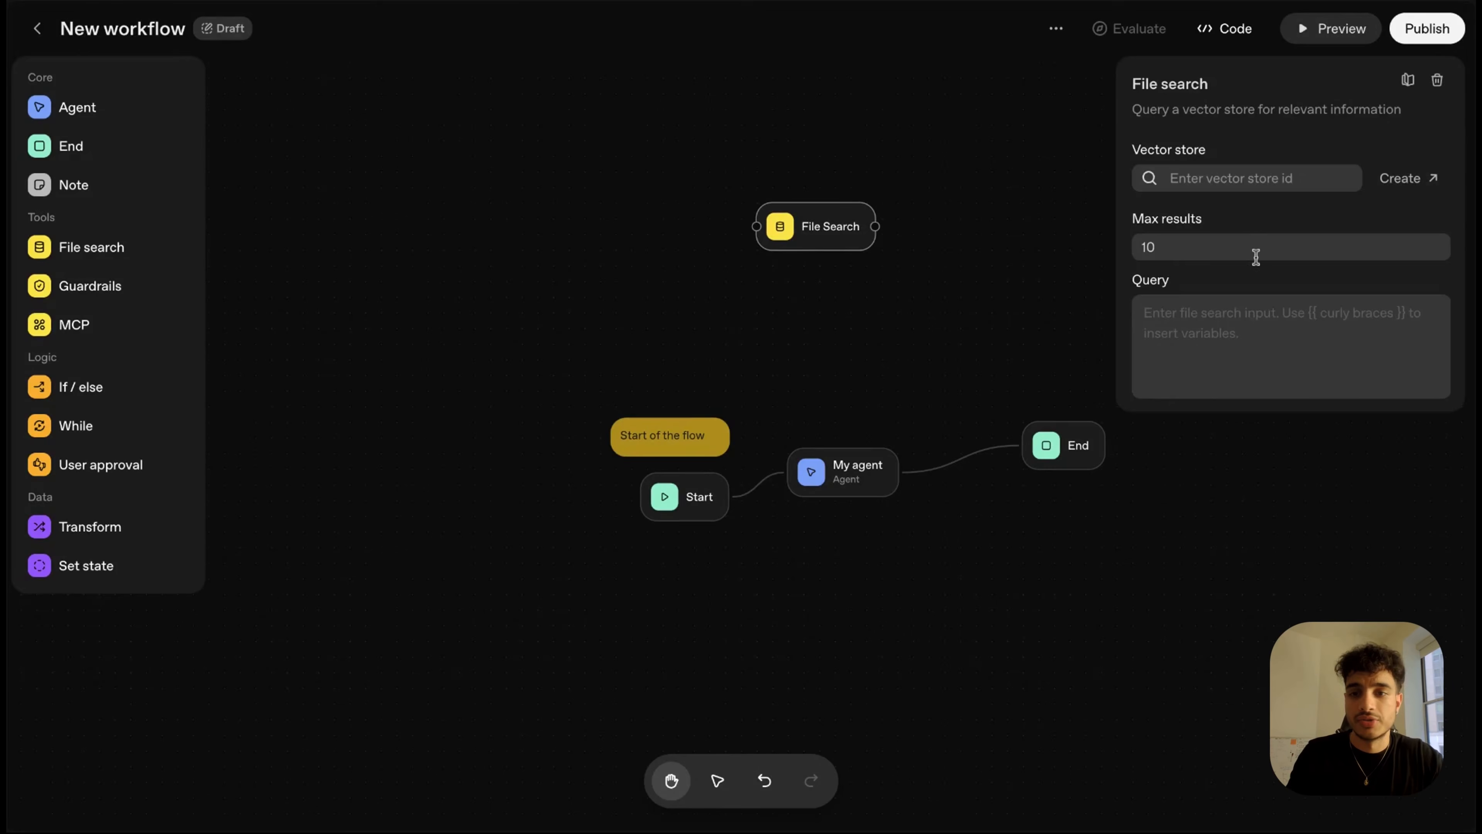
{"action": "left_click", "coordinate": [1212, 252]}
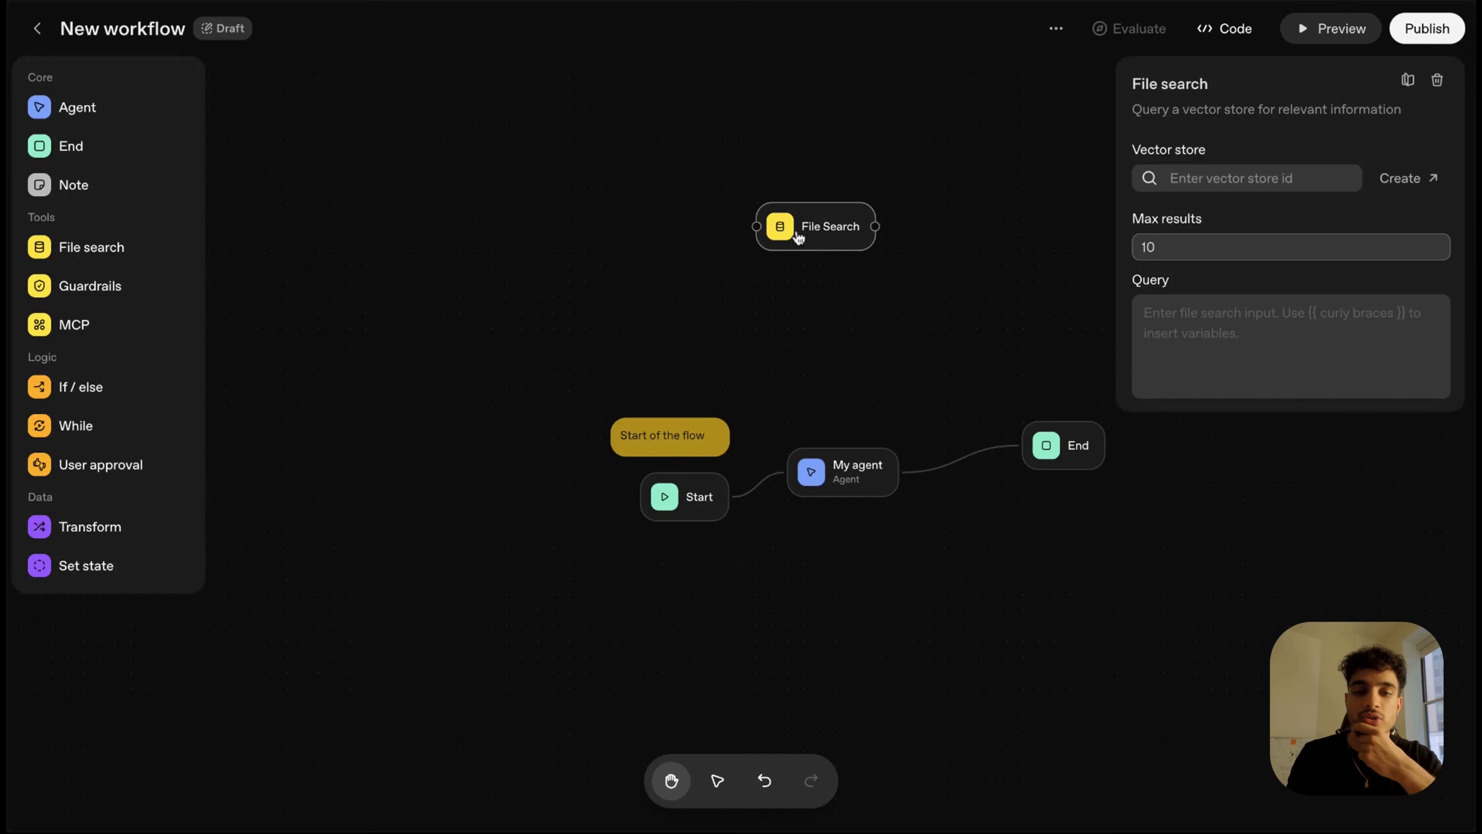
{"action": "left_click", "coordinate": [837, 226]}
{"action": "key", "text": "BackSpace"}
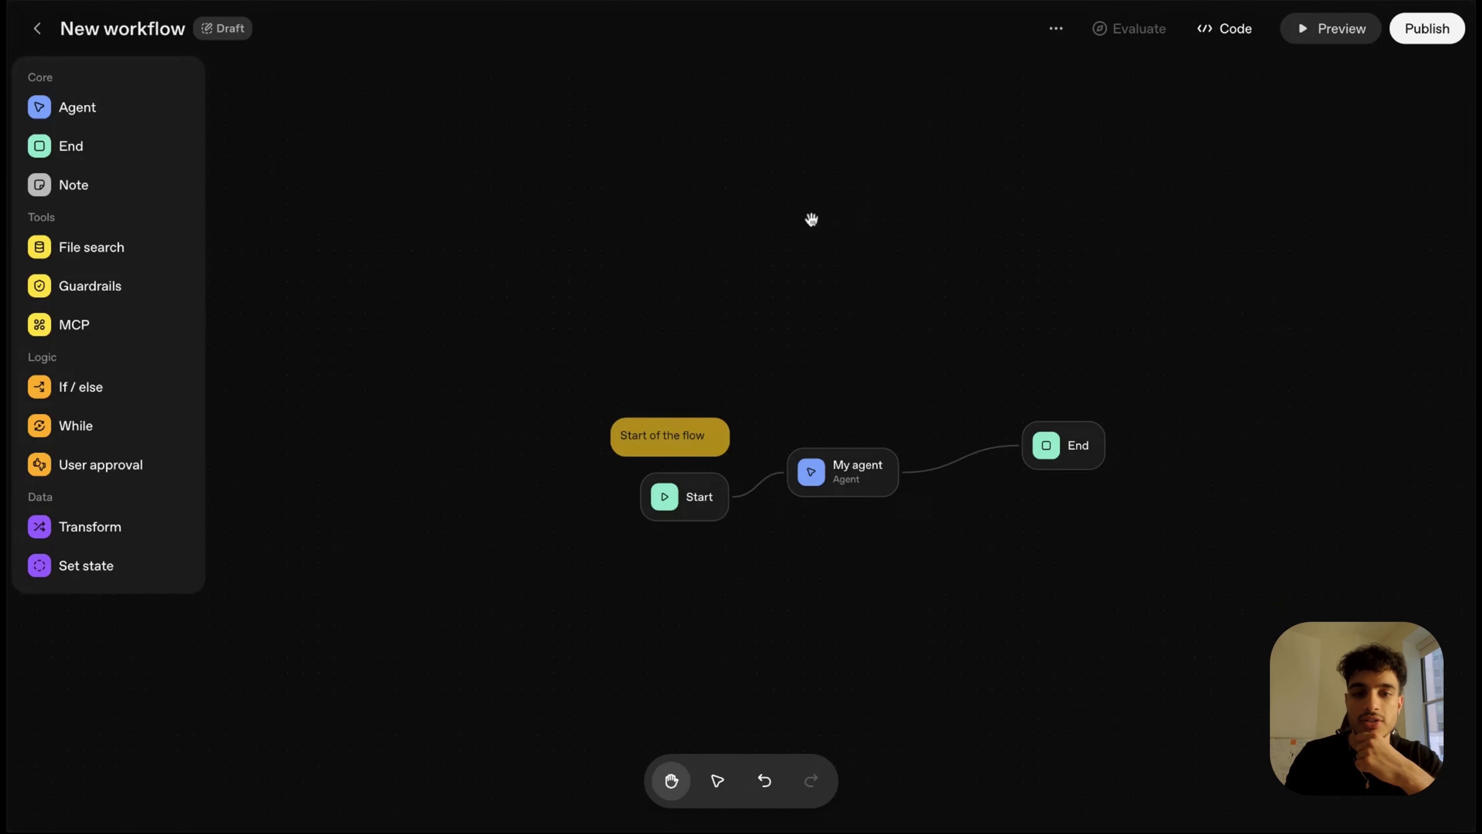
- Add a Guardrails node above the flow and enable its personally identifiable information and moderation checks
{"action": "left_click_drag", "start_coordinate": [82, 281], "coordinate": [509, 277]}
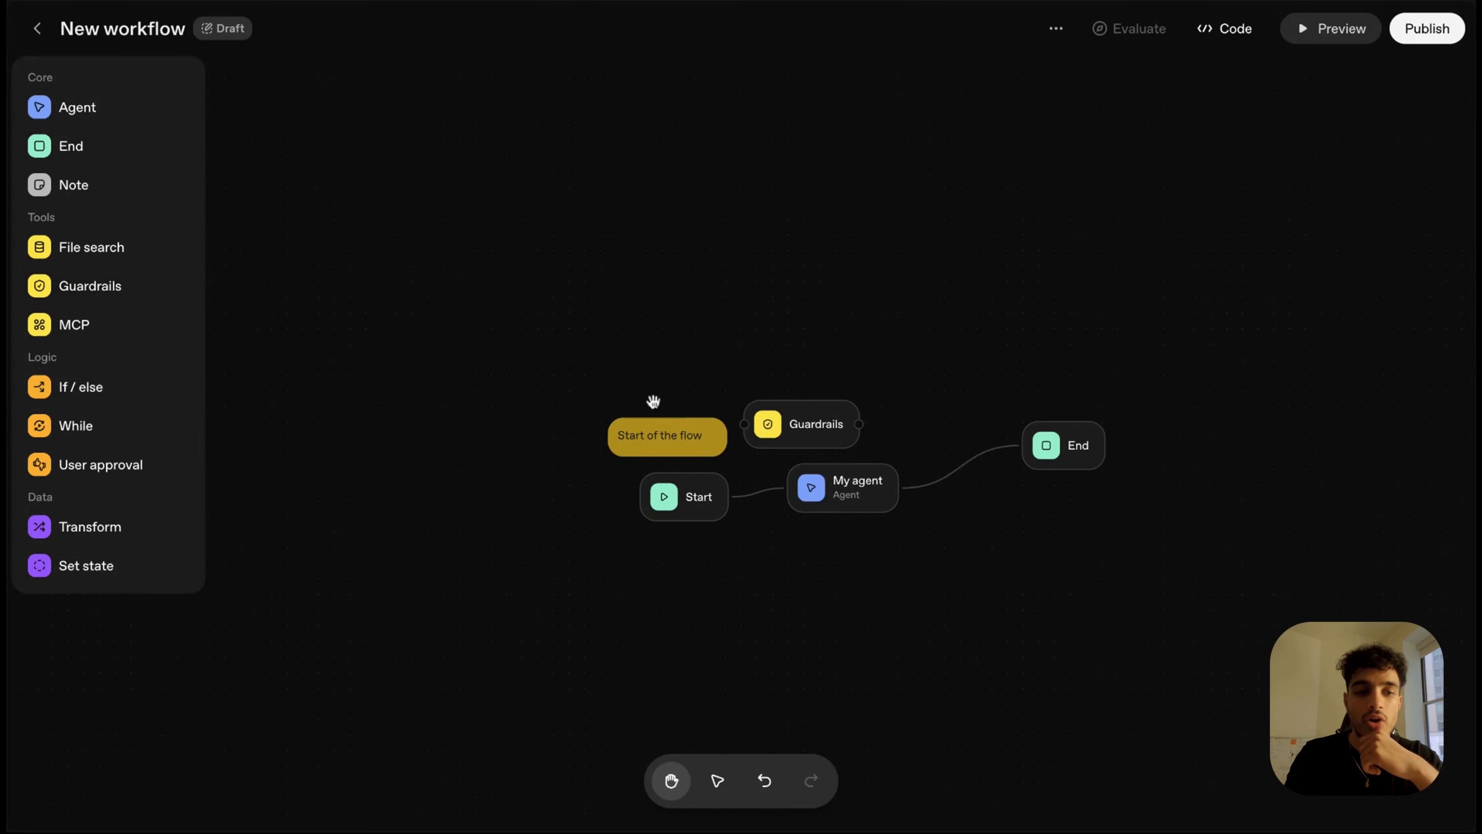
{"action": "left_click_drag", "start_coordinate": [818, 441], "coordinate": [856, 347]}
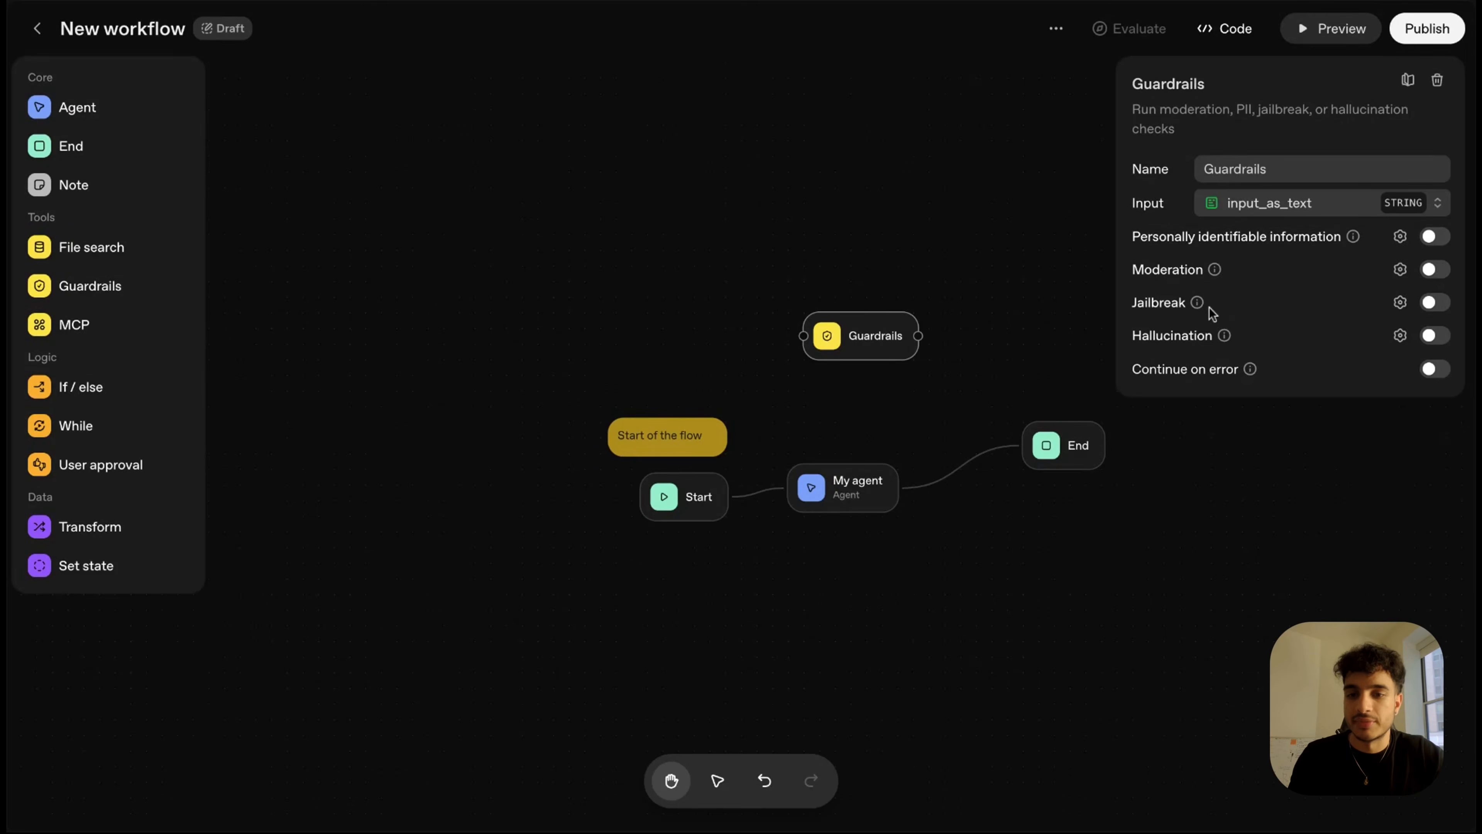
{"action": "mouse_move", "coordinate": [1198, 310]}
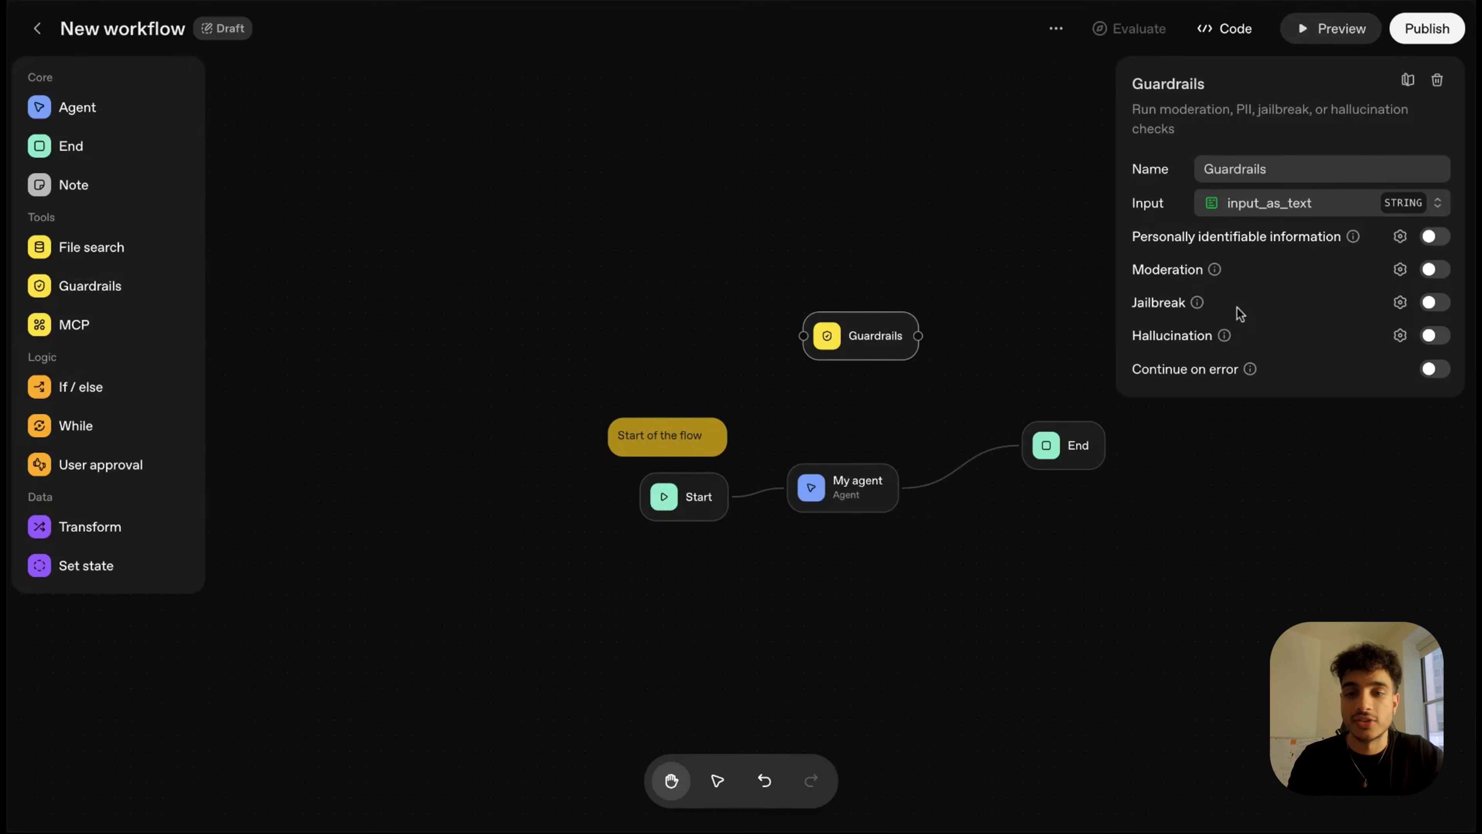
{"action": "mouse_move", "coordinate": [1216, 274]}
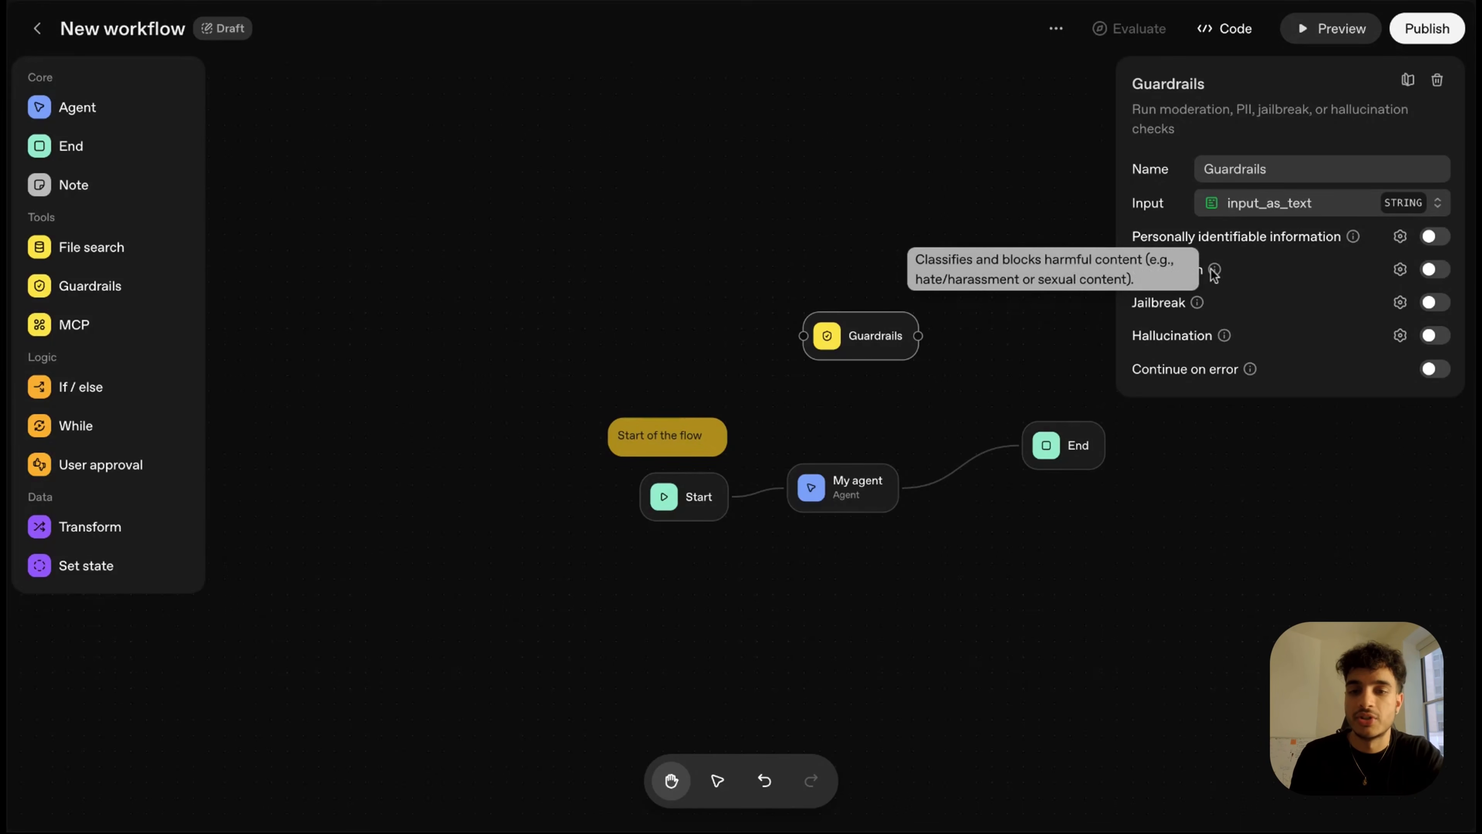
{"action": "mouse_move", "coordinate": [1225, 337]}
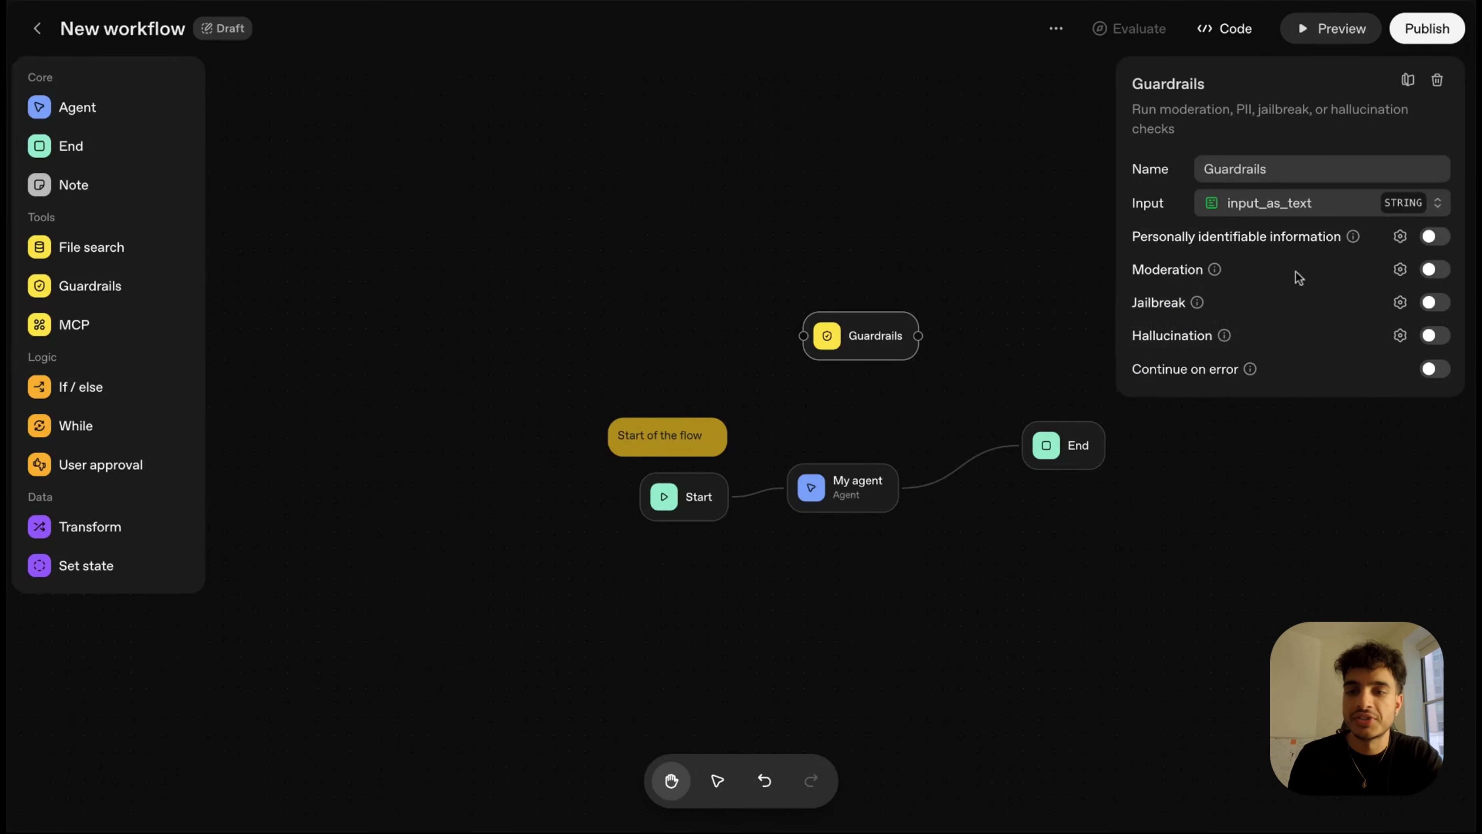
{"action": "left_click", "coordinate": [1431, 239]}
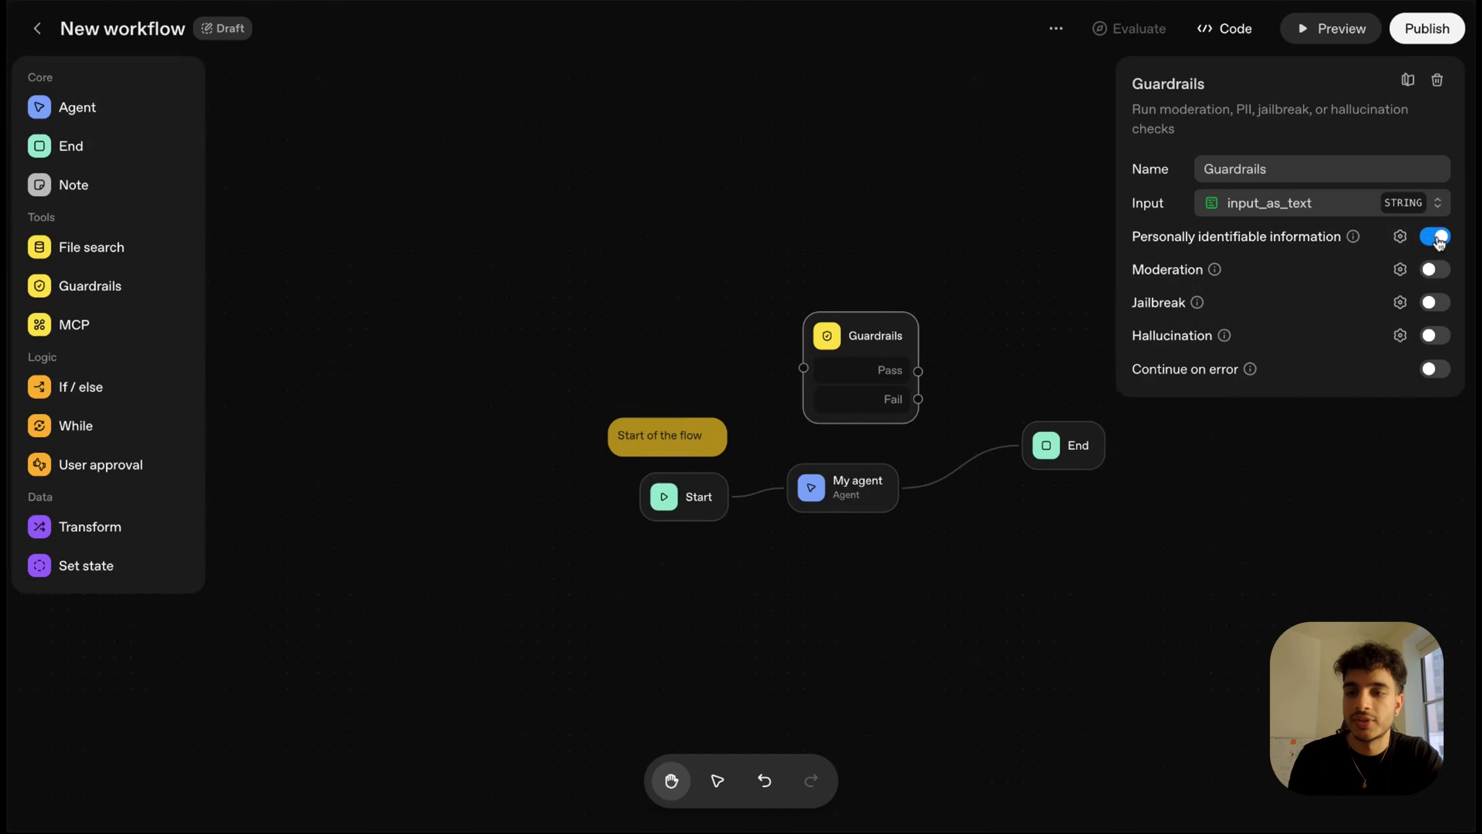
{"action": "left_click", "coordinate": [1439, 273]}
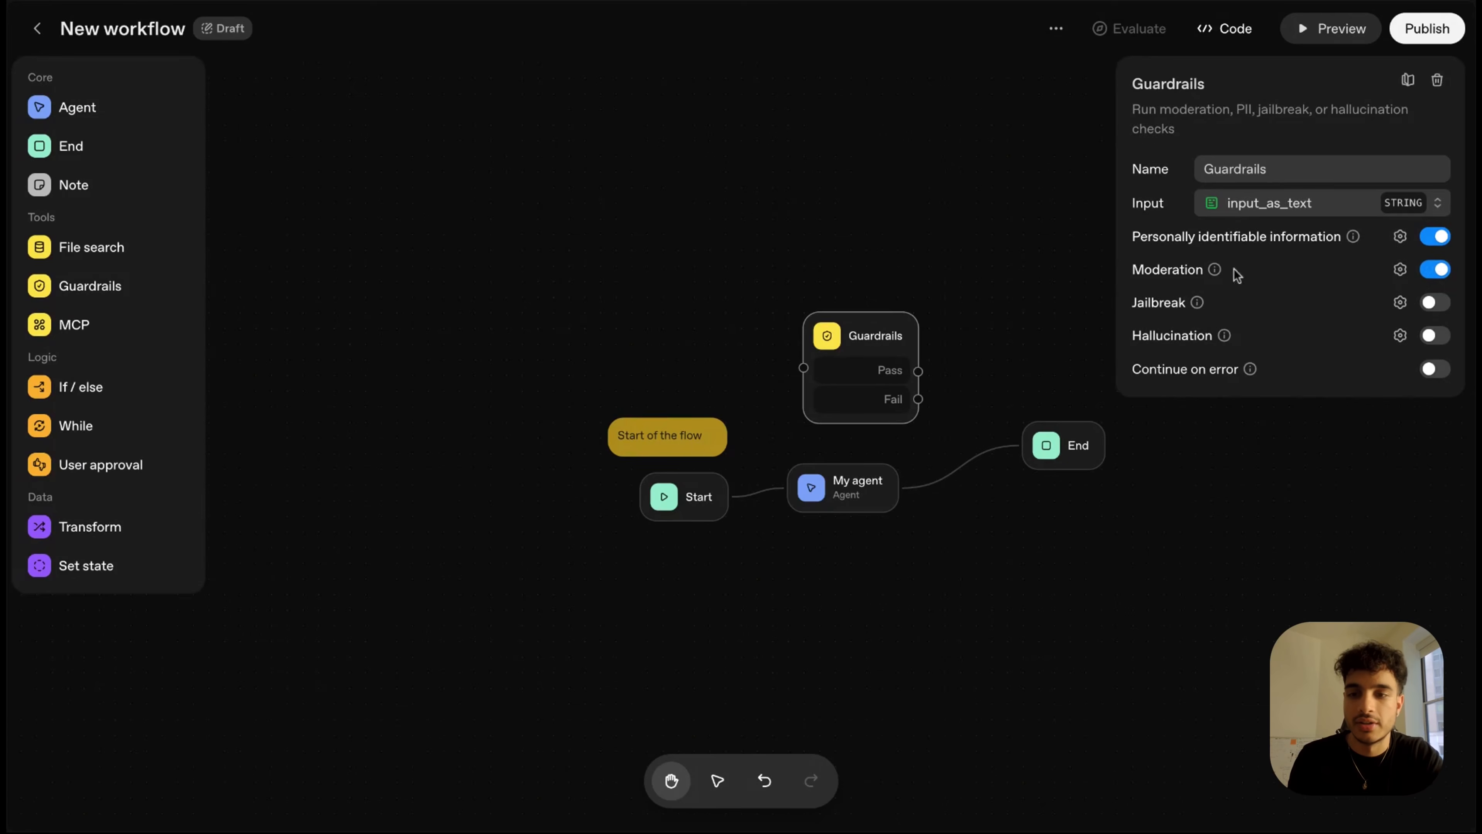
- Try linking the Guardrails node's Fail output to End and its Pass output to a new node
{"action": "left_click", "coordinate": [990, 220]}
{"action": "left_click_drag", "start_coordinate": [893, 335], "coordinate": [976, 248]}
{"action": "left_click", "coordinate": [910, 293]}
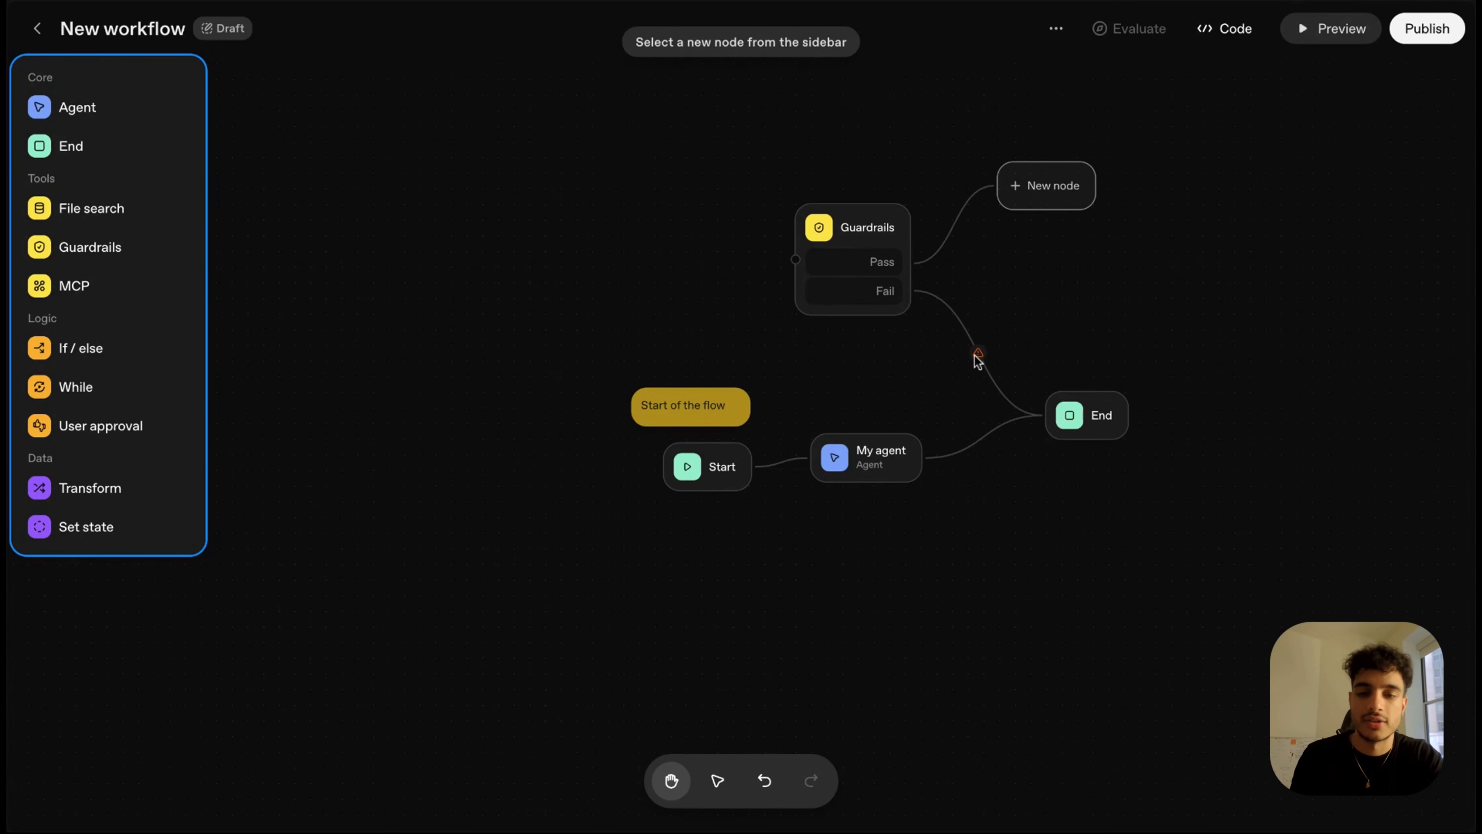
- Delete the Guardrails node along with its Pass and Fail connections
{"action": "left_click", "coordinate": [975, 349]}
{"action": "key", "text": "Delete"}
{"action": "left_click", "coordinate": [963, 208]}
{"action": "key", "text": "Delete"}
{"action": "left_click", "coordinate": [896, 228]}
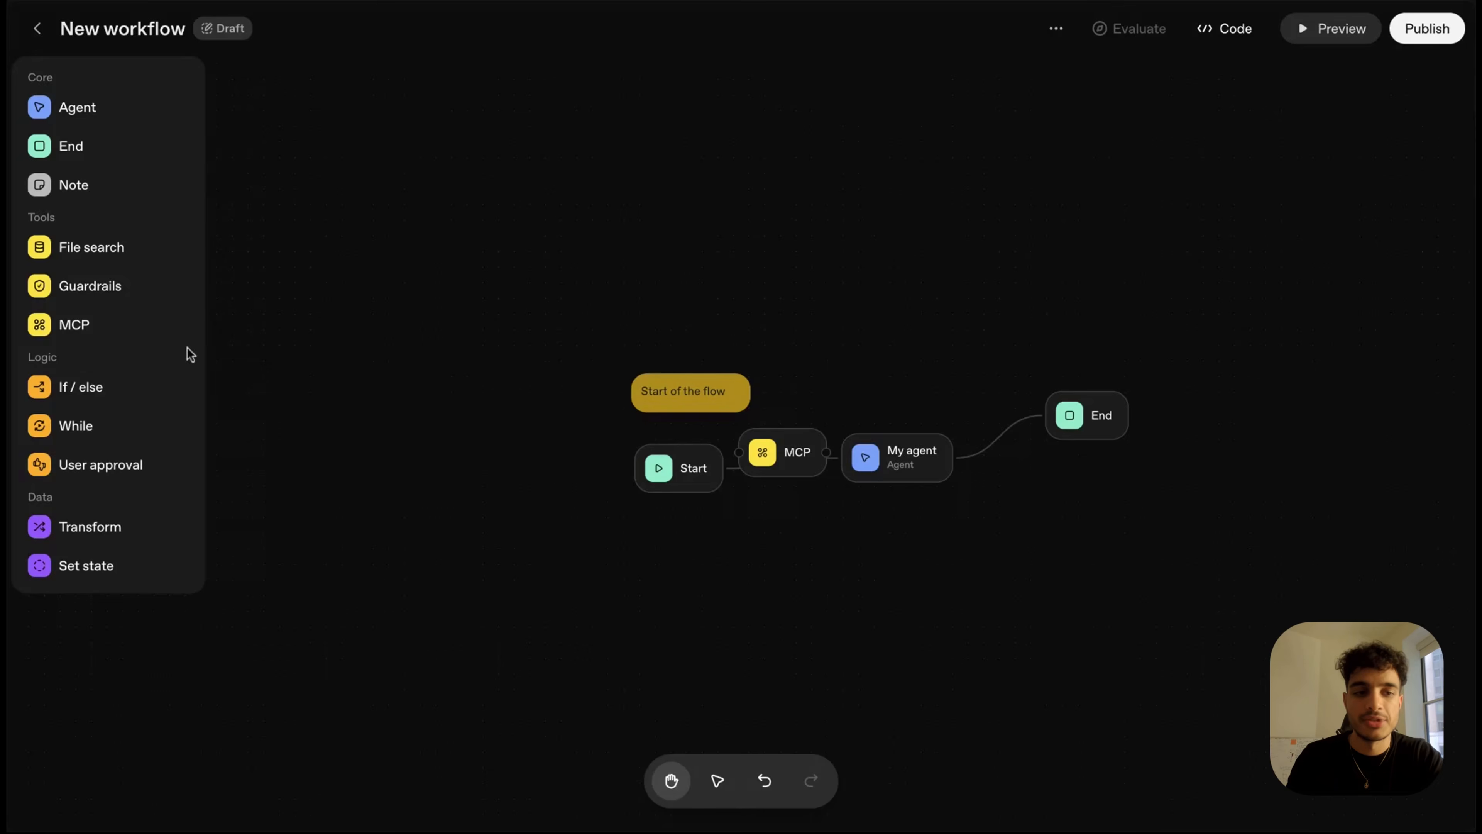
- Move the MCP node below the flow and look through the OpenAI and third-party MCP servers available for it
{"action": "left_click_drag", "start_coordinate": [785, 455], "coordinate": [795, 556]}
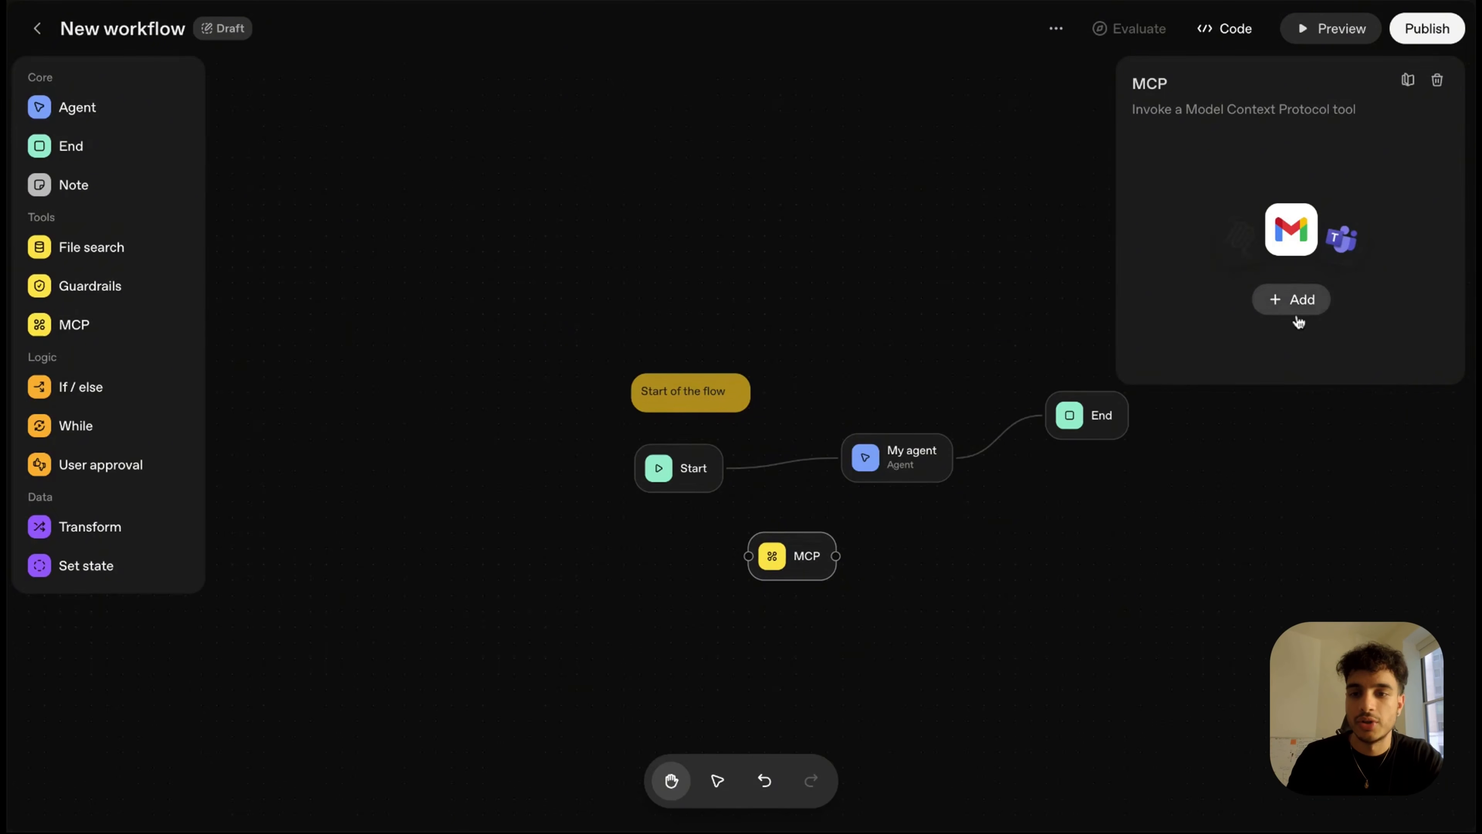
{"action": "left_click", "coordinate": [1296, 309]}
{"action": "scroll", "coordinate": [828, 472], "scroll_direction": "down", "scroll_amount": 5}
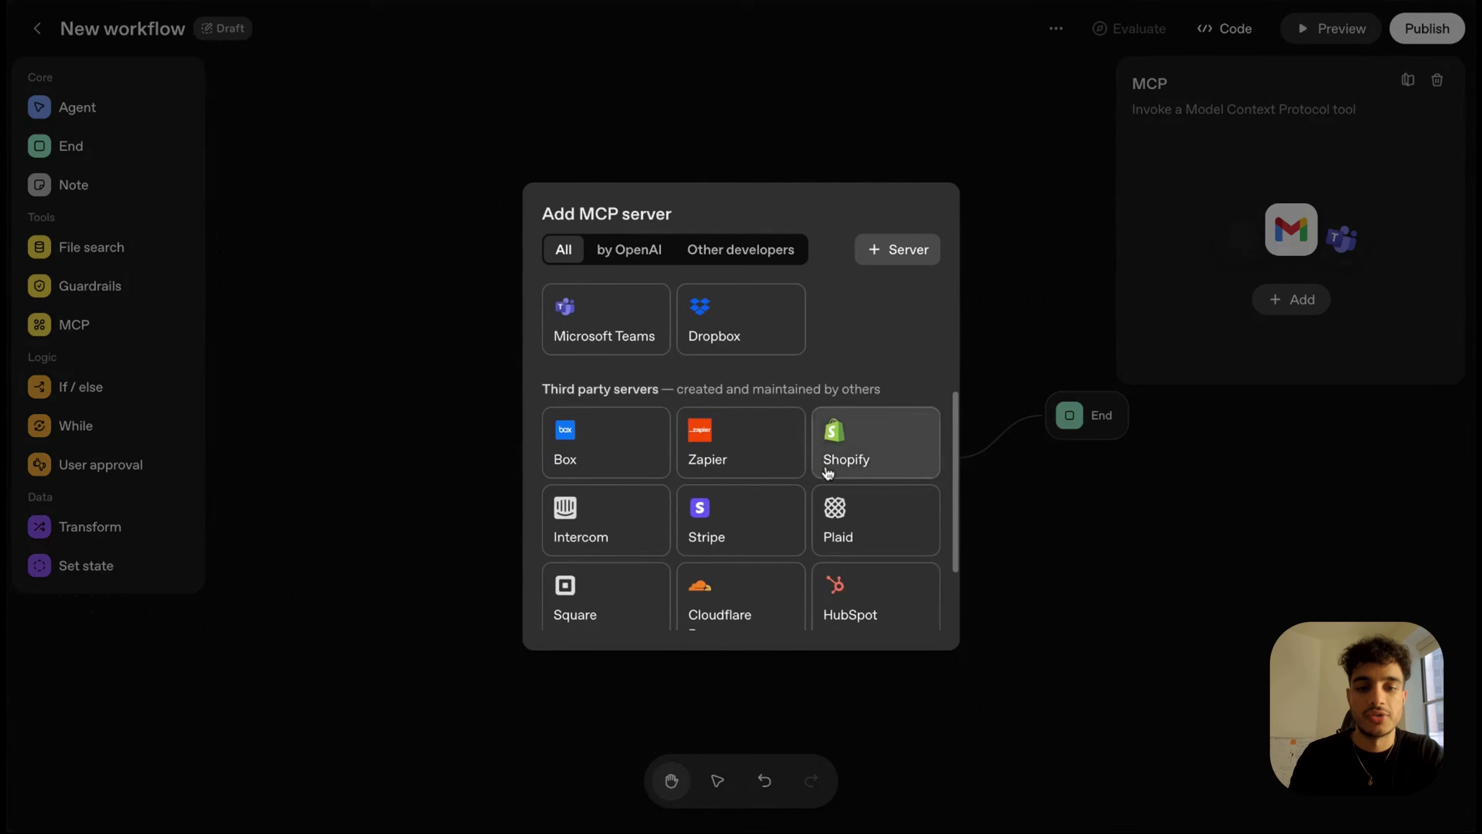
{"action": "scroll", "coordinate": [827, 473], "scroll_direction": "up", "scroll_amount": 5}
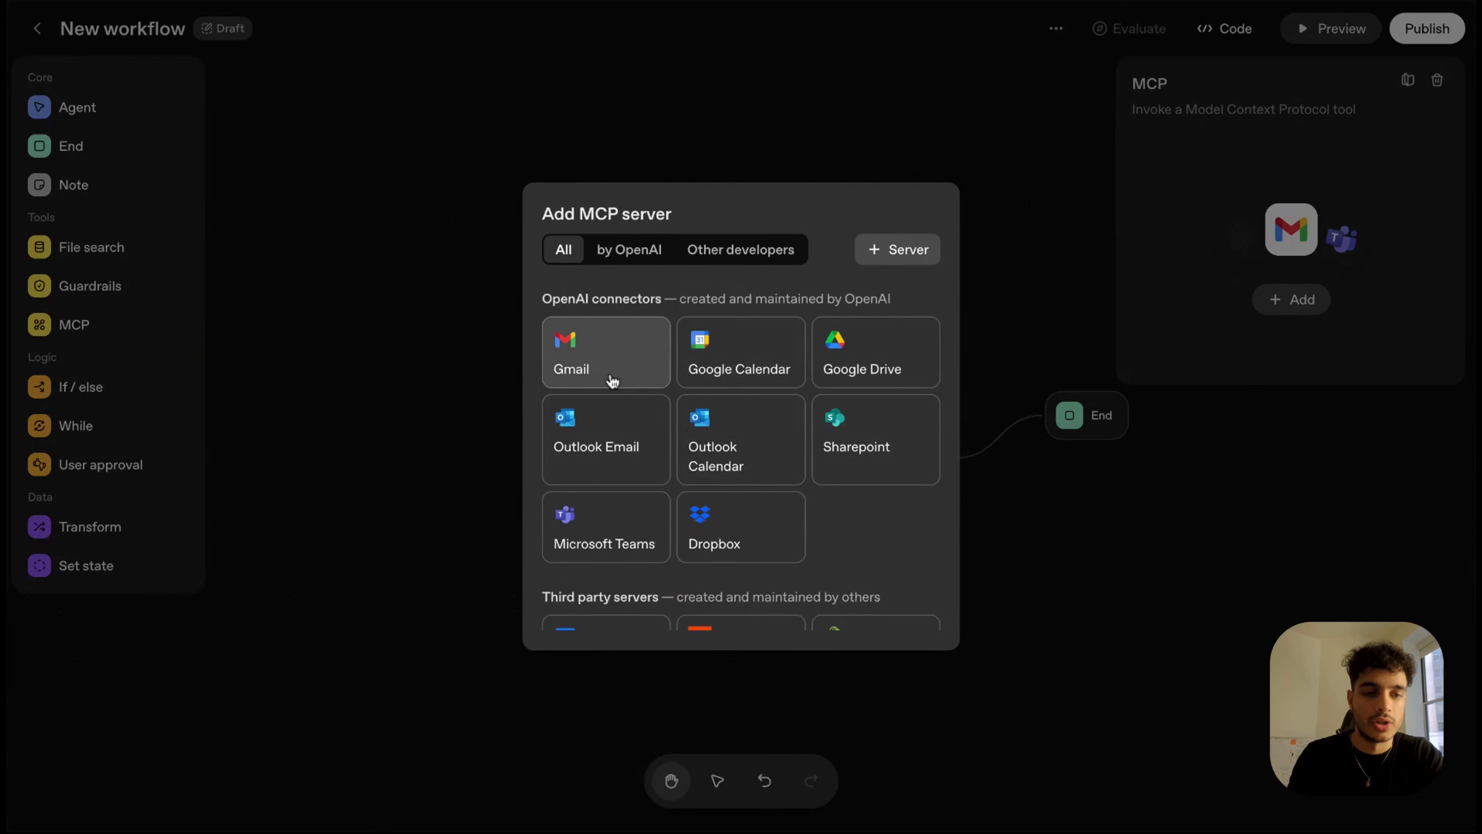
{"action": "scroll", "coordinate": [611, 381], "scroll_direction": "down", "scroll_amount": 5}
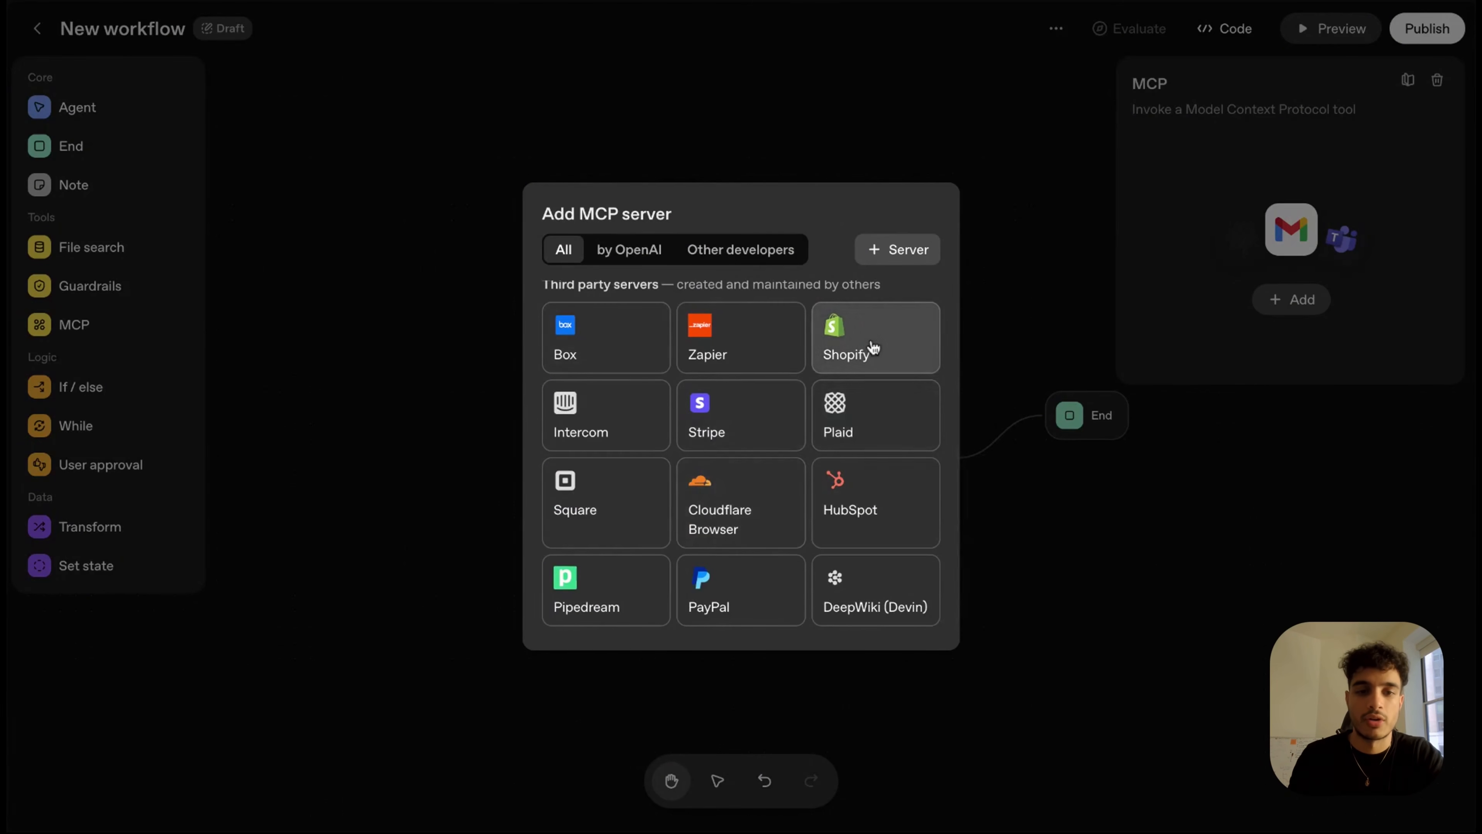
{"action": "left_click", "coordinate": [827, 165]}
- Add an If / else node above the flow and link both of its outputs to new placeholder nodes
{"action": "left_click", "coordinate": [73, 387]}
{"action": "left_click_drag", "start_coordinate": [794, 456], "coordinate": [927, 138]}
{"action": "left_click_drag", "start_coordinate": [784, 244], "coordinate": [977, 300]}
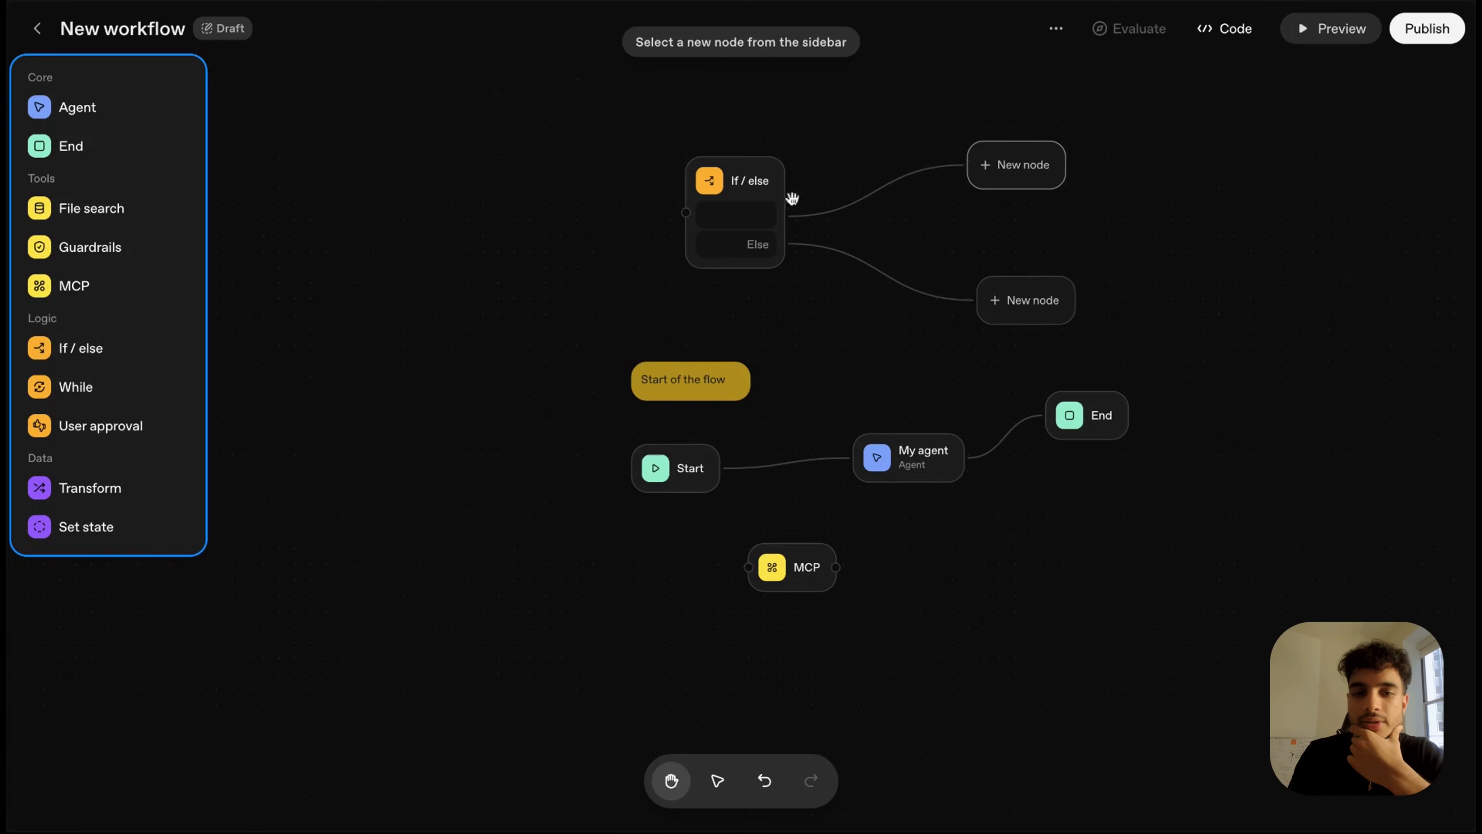
- Set the If / else condition to workflow.input_as_text == "find me a property"
{"action": "left_click", "coordinate": [768, 219]}
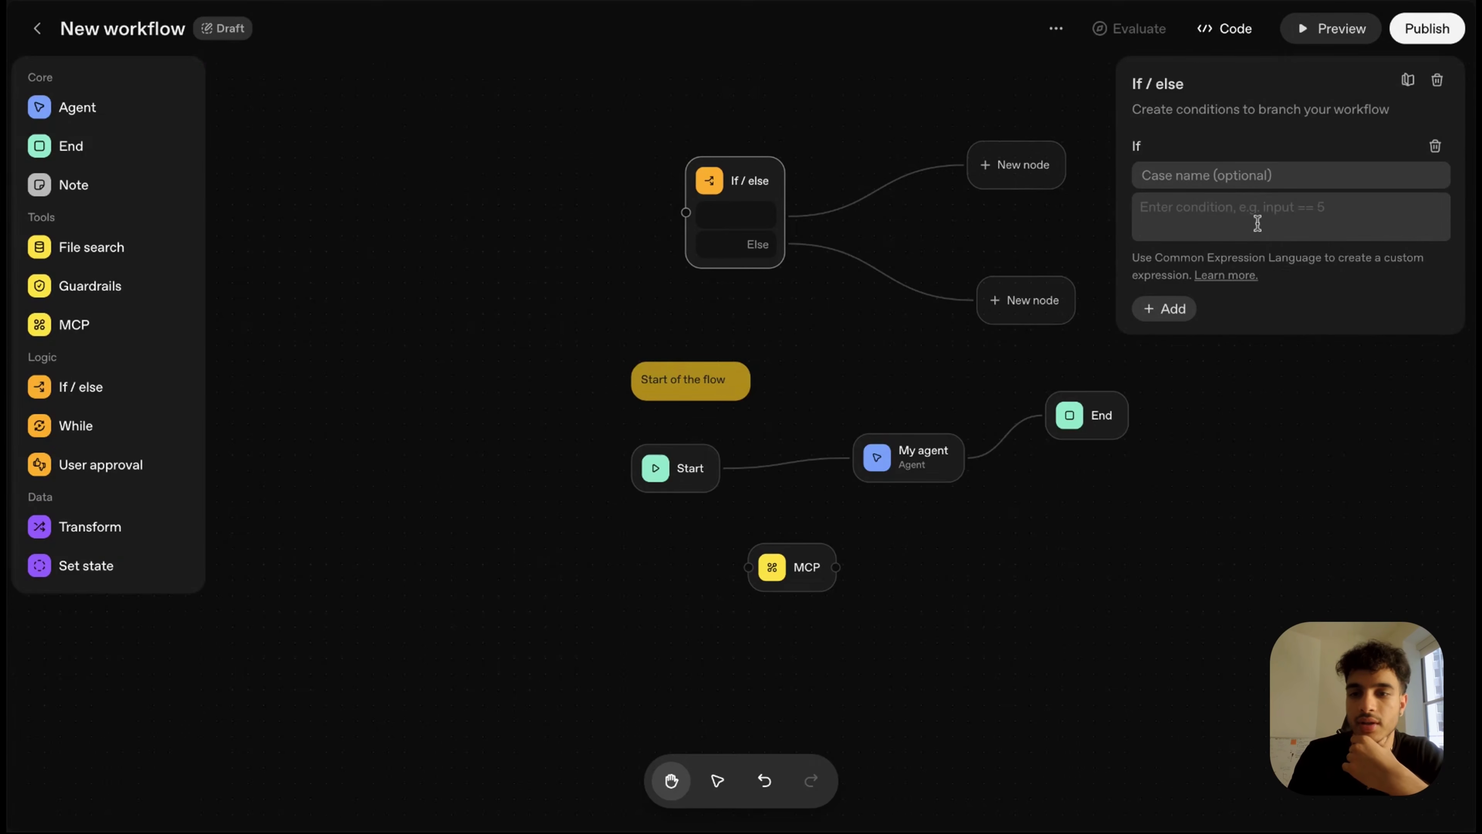
{"action": "left_click", "coordinate": [1326, 206]}
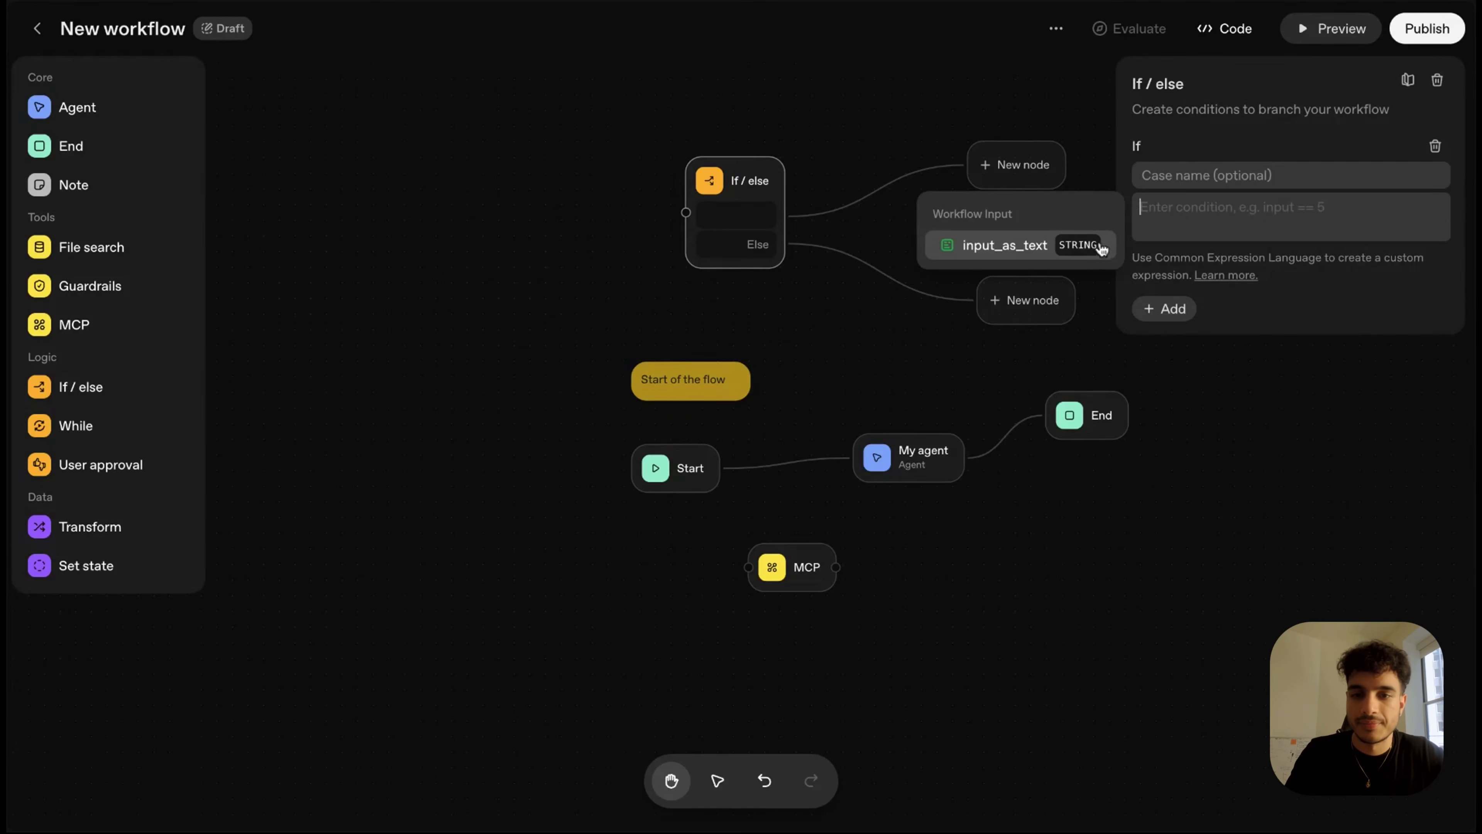
{"action": "left_click", "coordinate": [1004, 245]}
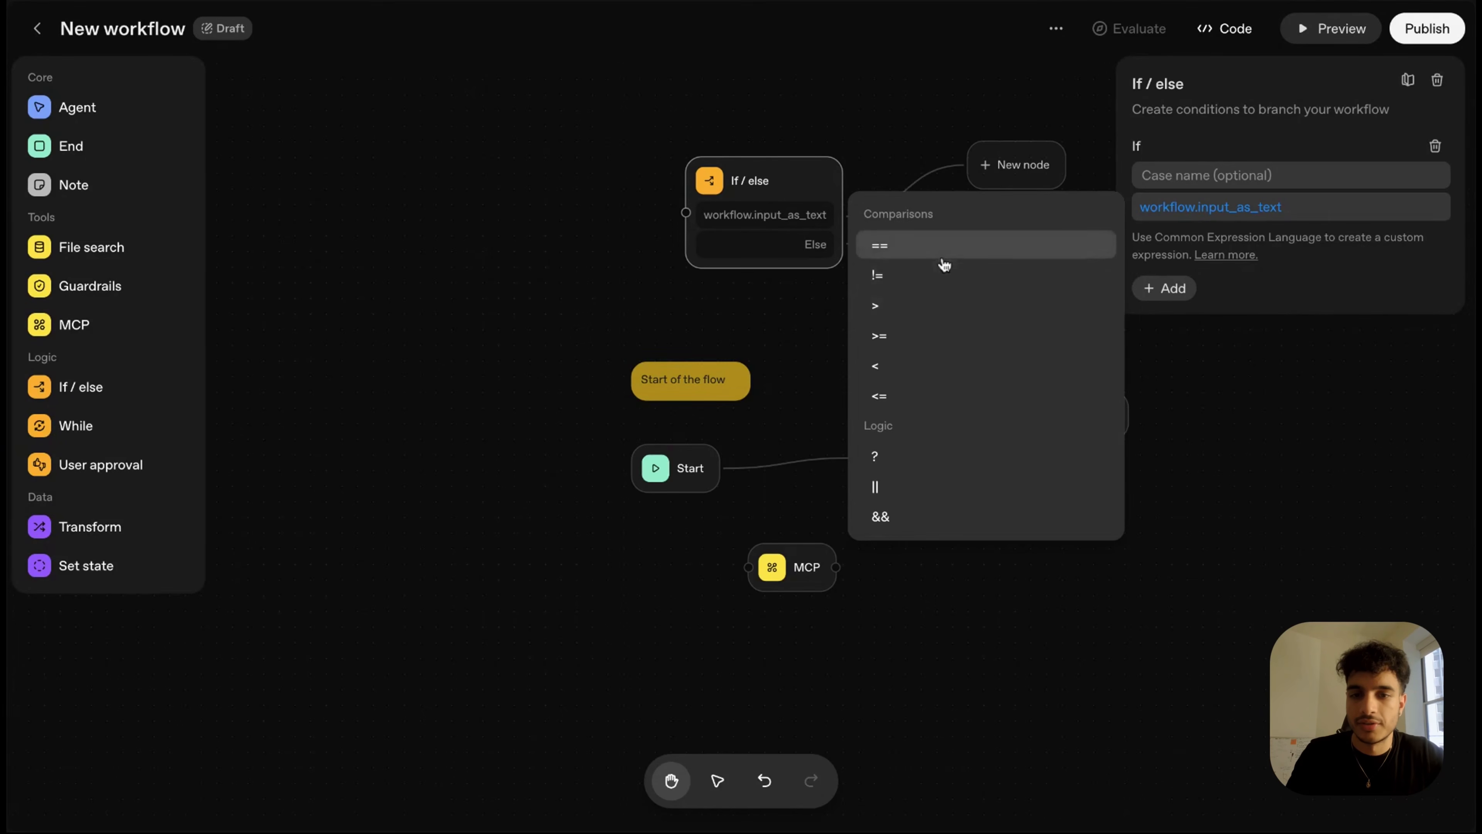
{"action": "left_click", "coordinate": [924, 251]}
{"action": "type", "text": "\"find me"}
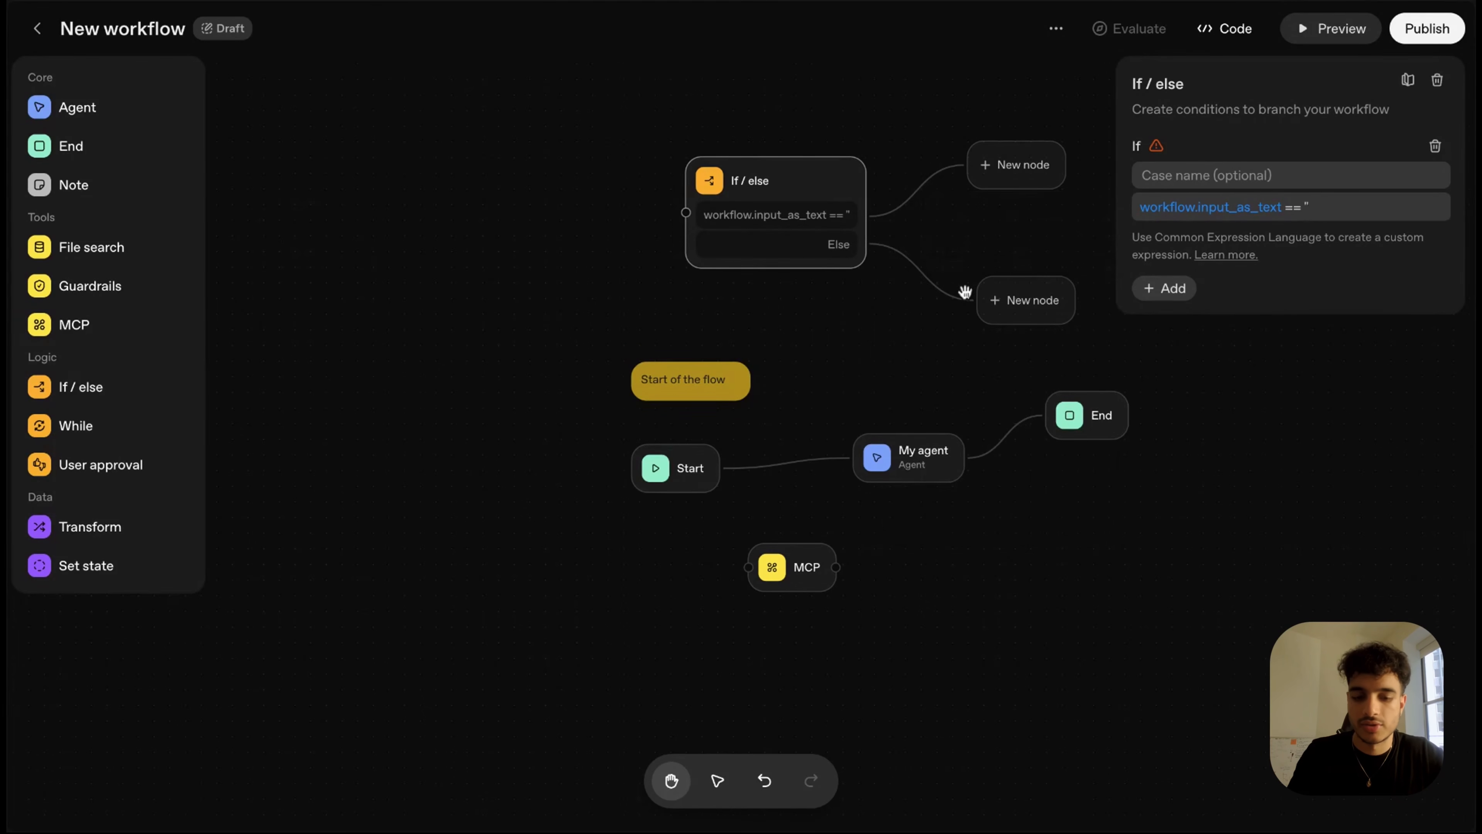
{"action": "type", "text": " a property\""}
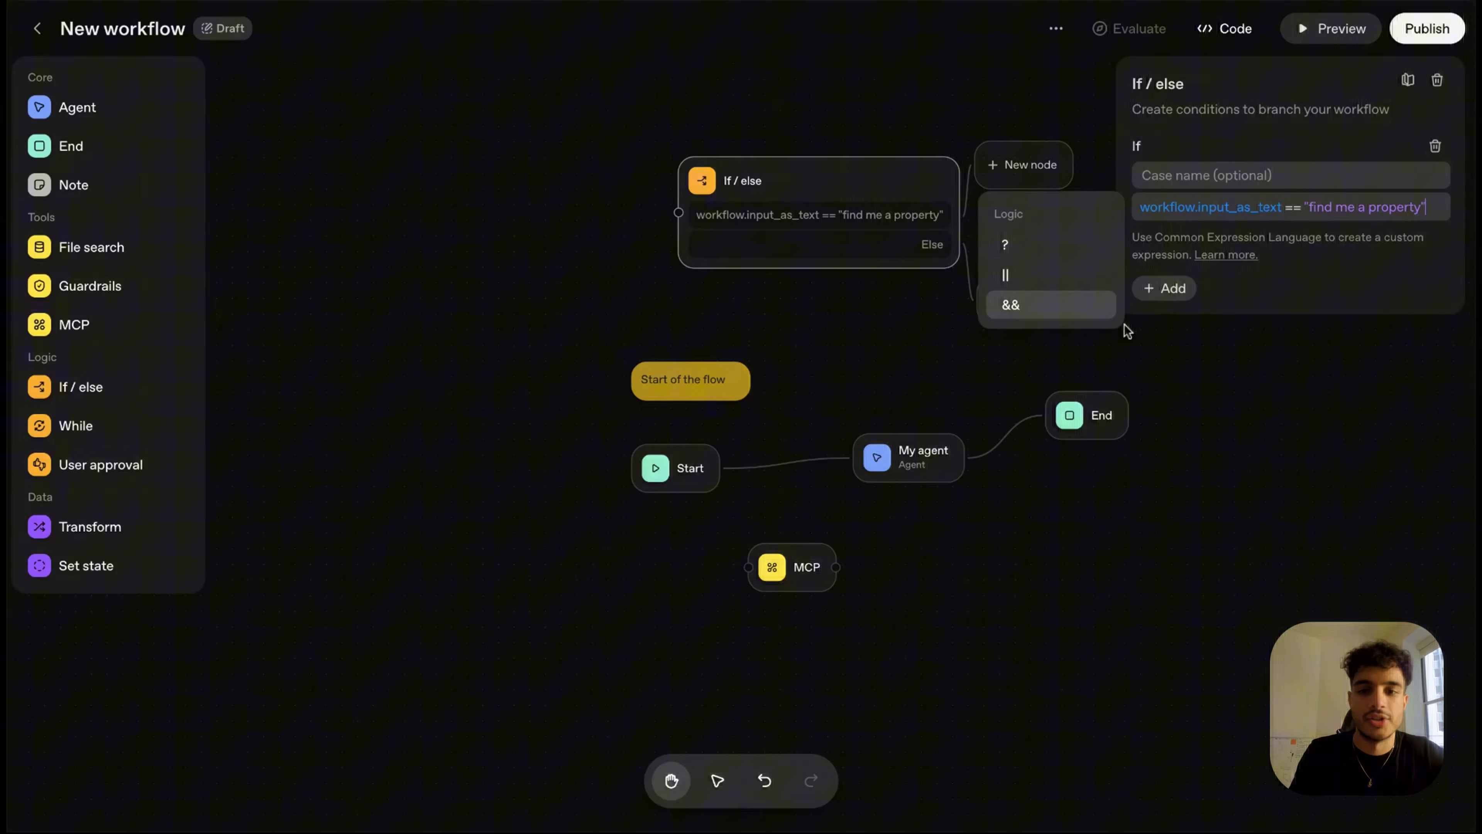
{"action": "left_click", "coordinate": [1258, 388]}
- Delete the If / else node together with its two linked placeholder nodes
{"action": "left_click", "coordinate": [865, 243]}
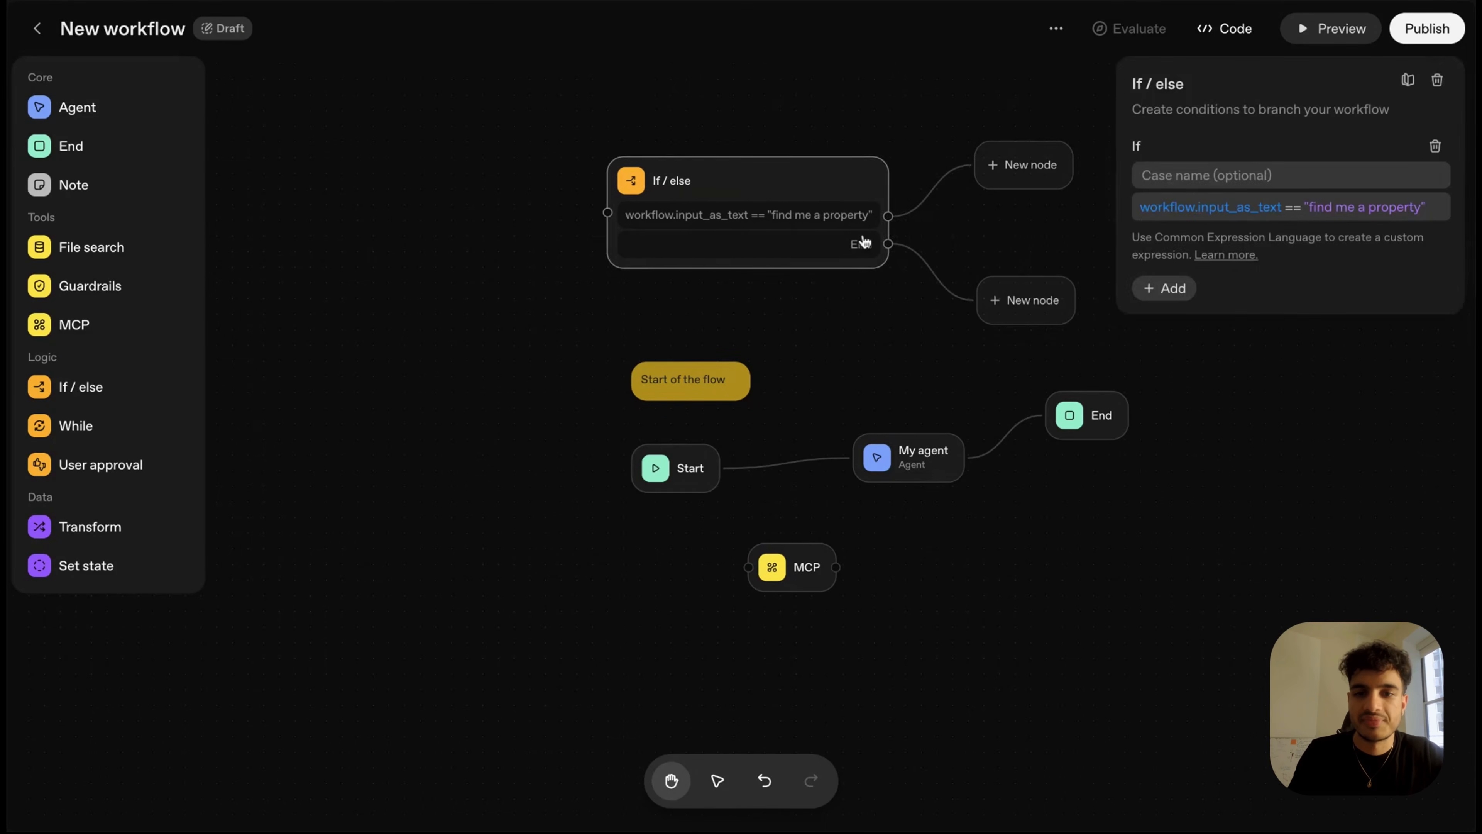
{"action": "left_click", "coordinate": [1022, 175]}
{"action": "left_click", "coordinate": [1022, 301]}
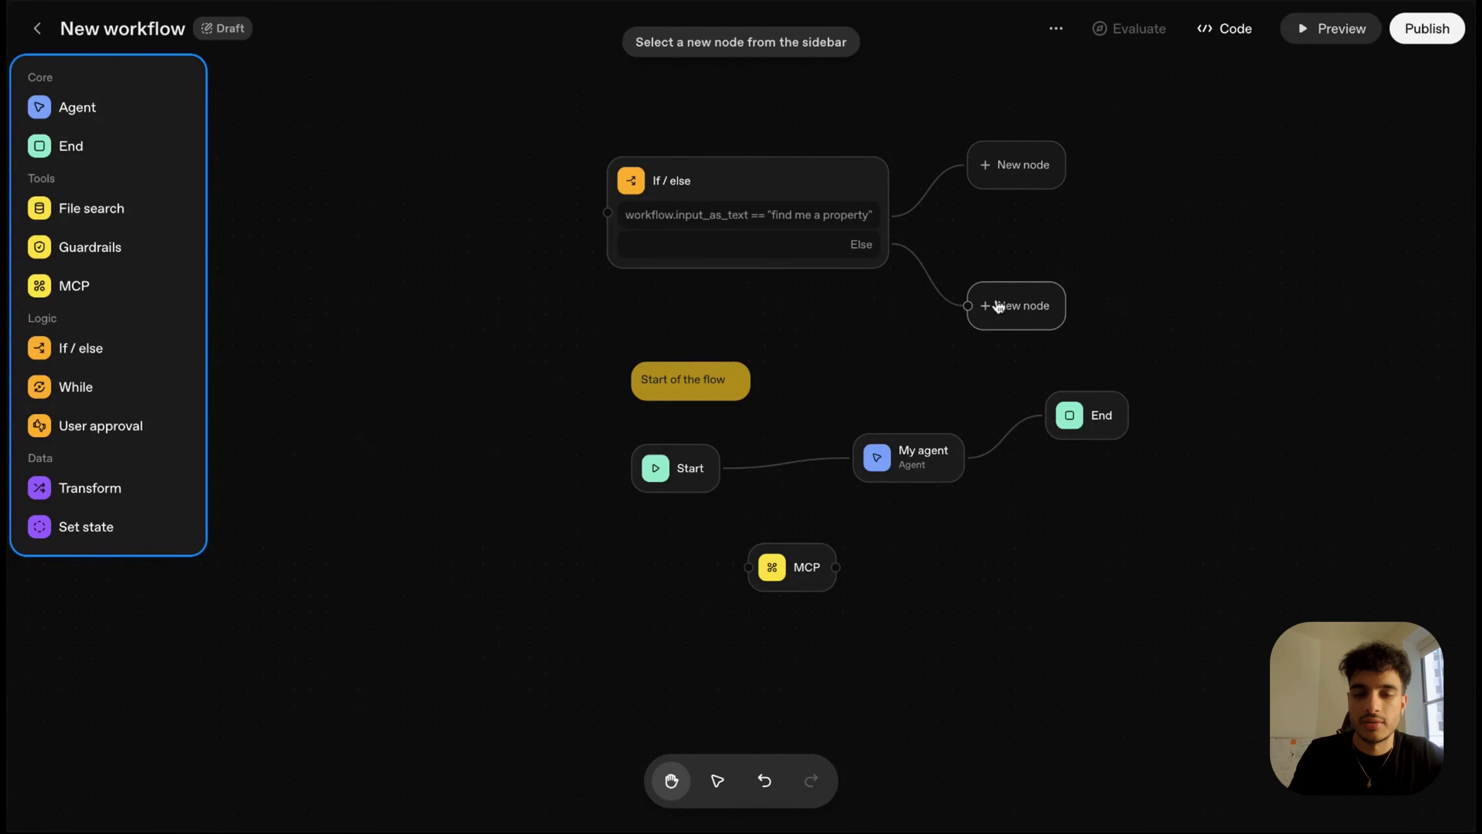
{"action": "left_click", "coordinate": [798, 185]}
{"action": "key", "text": "BackSpace"}
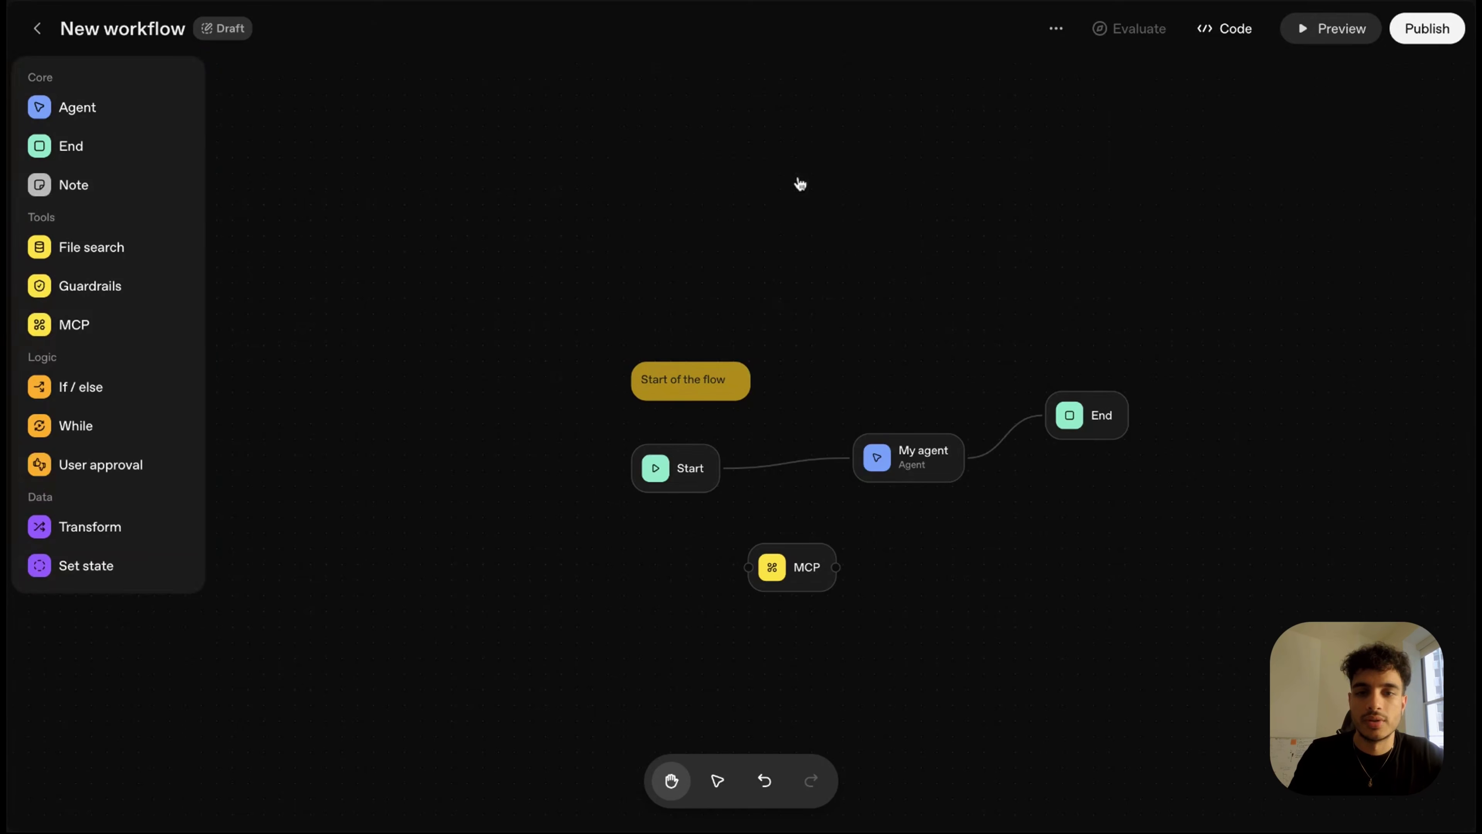
- Add a While node below the flow with the expression workflow.input_as_text === "find property"
{"action": "left_click_drag", "start_coordinate": [78, 429], "coordinate": [715, 245]}
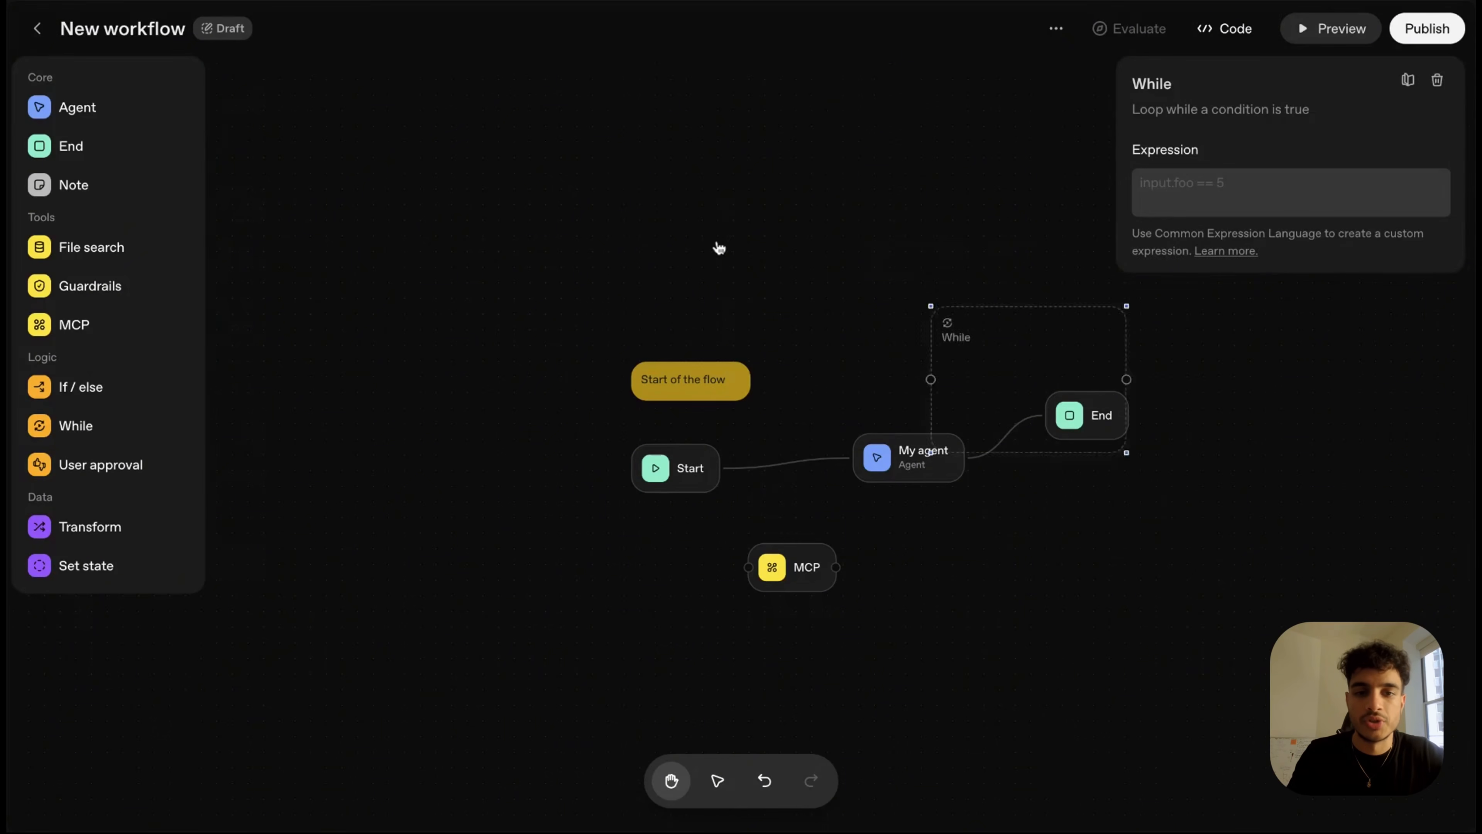
{"action": "left_click", "coordinate": [1195, 190]}
{"action": "left_click", "coordinate": [1055, 220]}
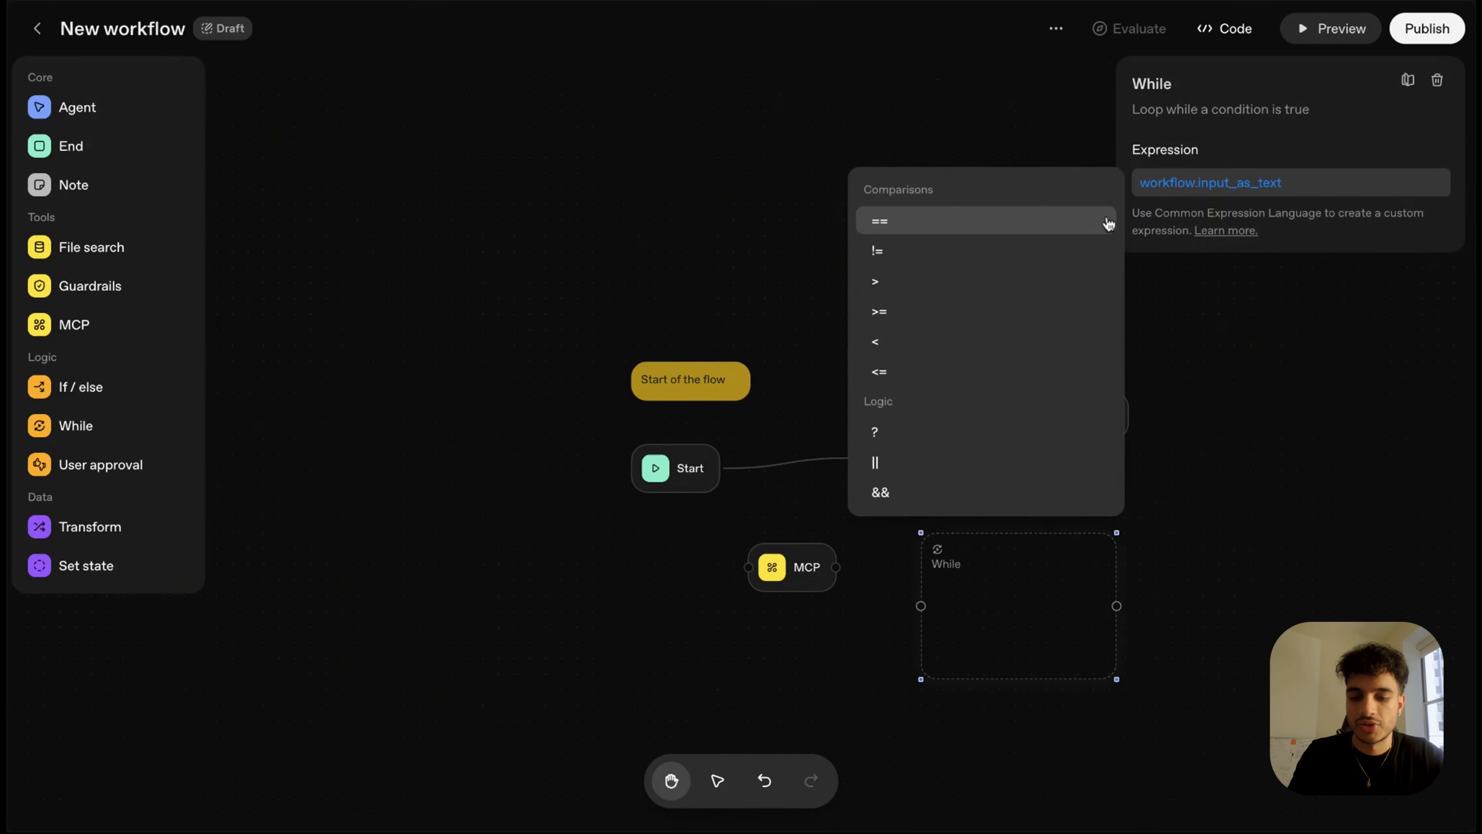
{"action": "left_click", "coordinate": [1107, 223]}
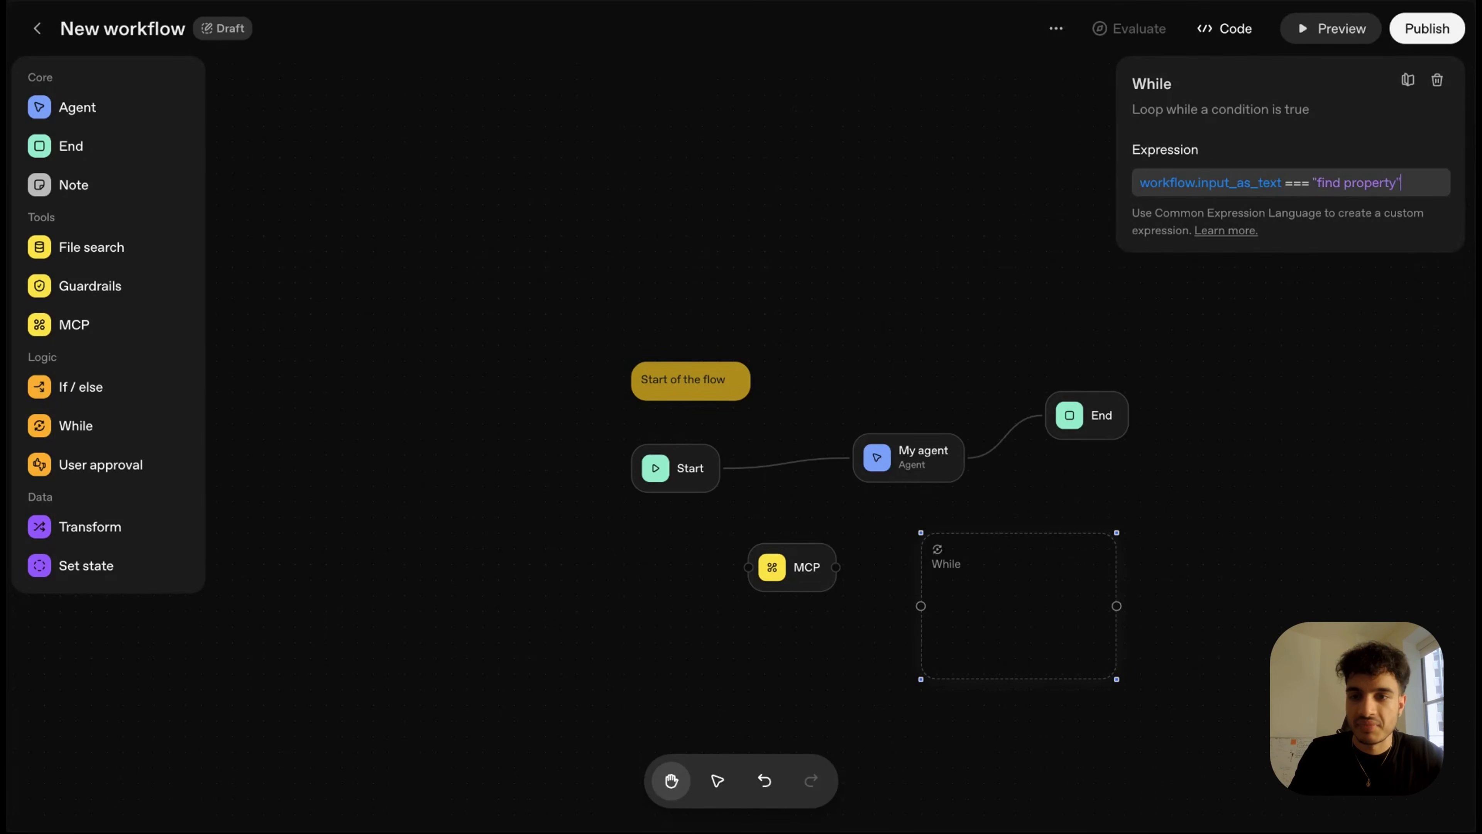
{"action": "left_click", "coordinate": [969, 192]}
- Place the MCP node inside the While loop
{"action": "scroll", "coordinate": [969, 192], "scroll_direction": "down", "scroll_amount": 2}
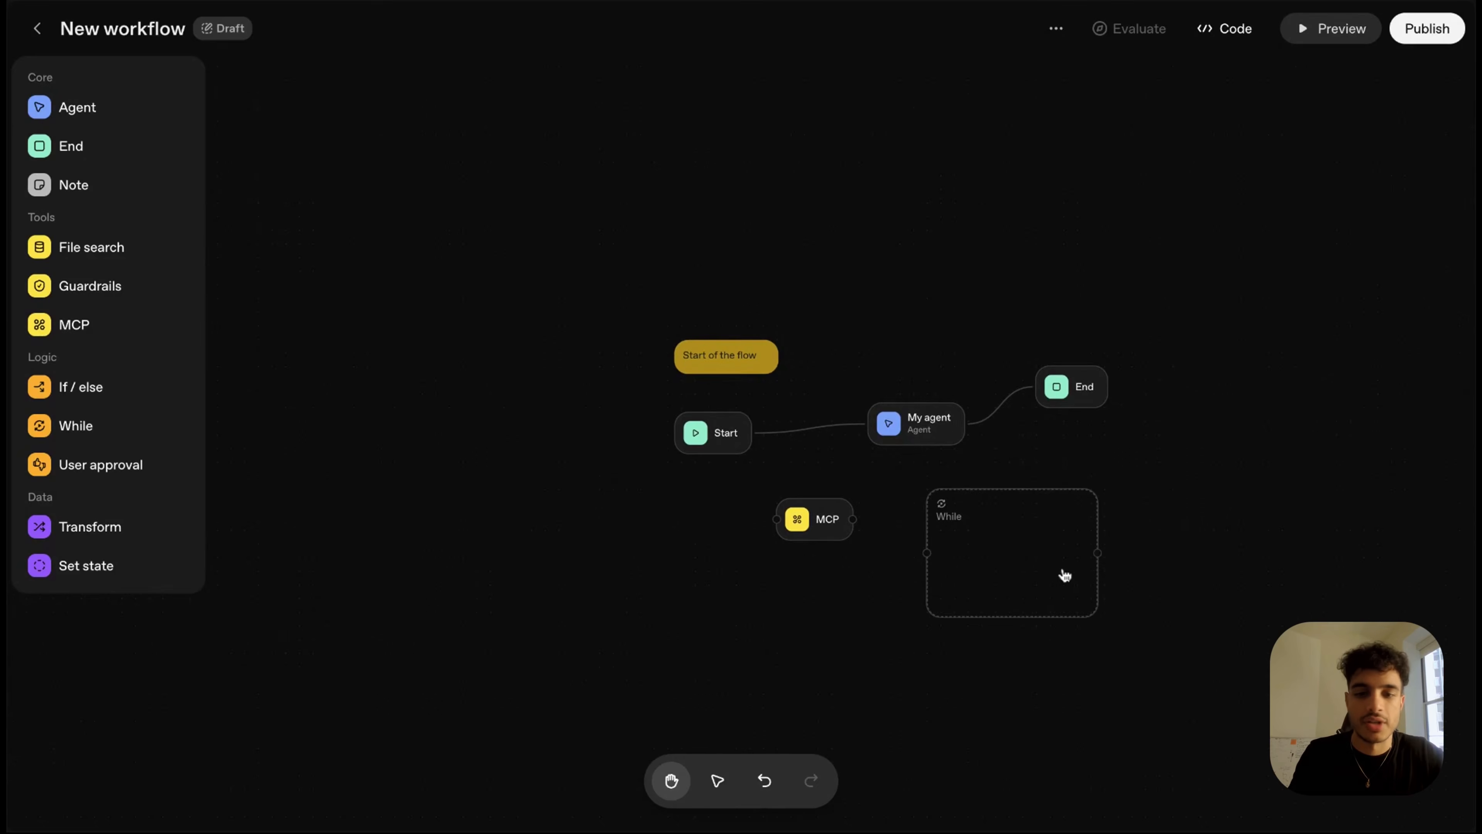
{"action": "left_click_drag", "start_coordinate": [1065, 575], "coordinate": [1038, 575]}
{"action": "left_click", "coordinate": [817, 525]}
{"action": "left_click_drag", "start_coordinate": [817, 525], "coordinate": [966, 535]}
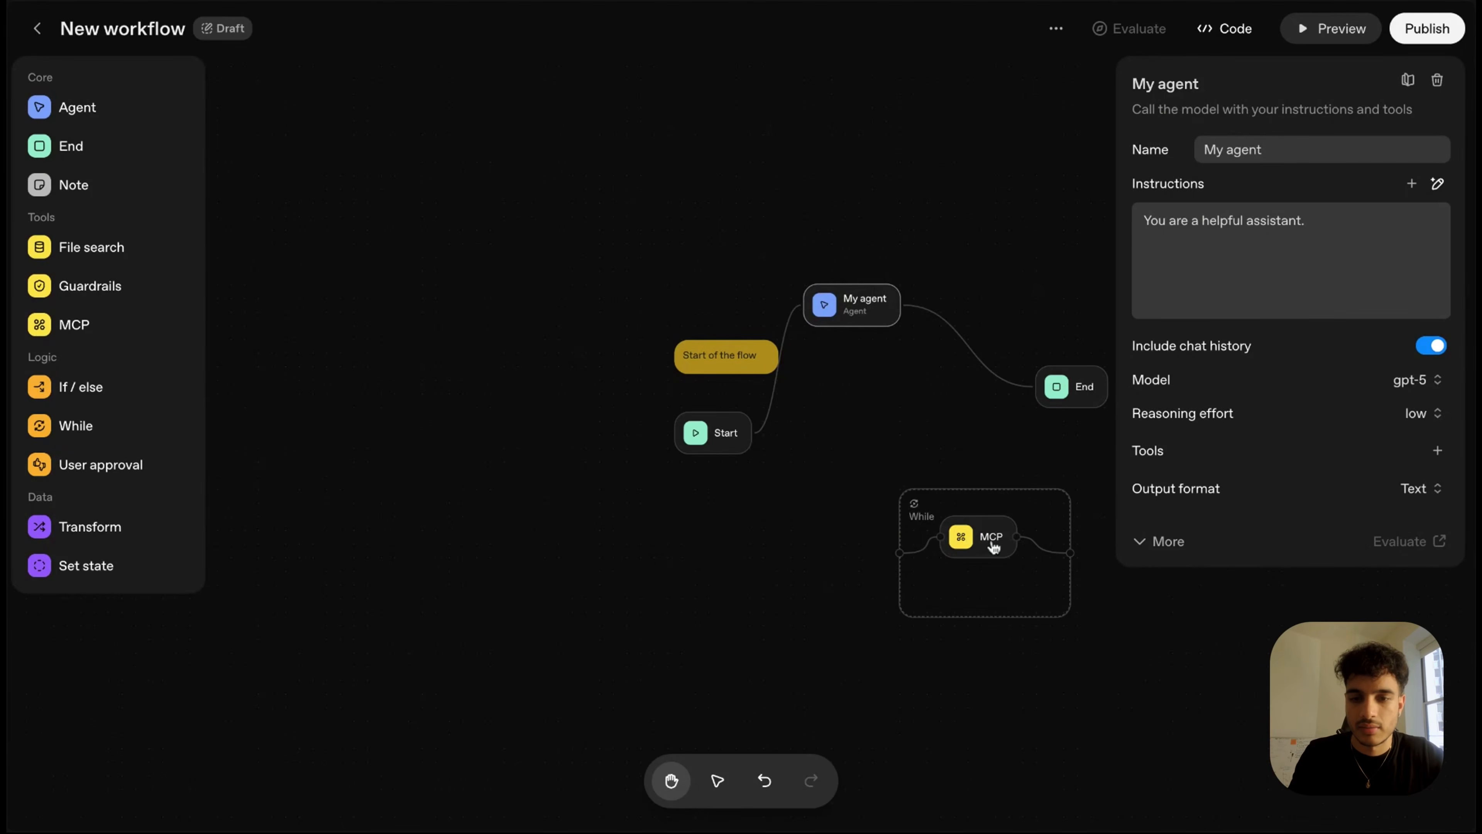
{"action": "left_click", "coordinate": [990, 544]}
- Delete the While loop together with the MCP node inside it
{"action": "left_click", "coordinate": [986, 520]}
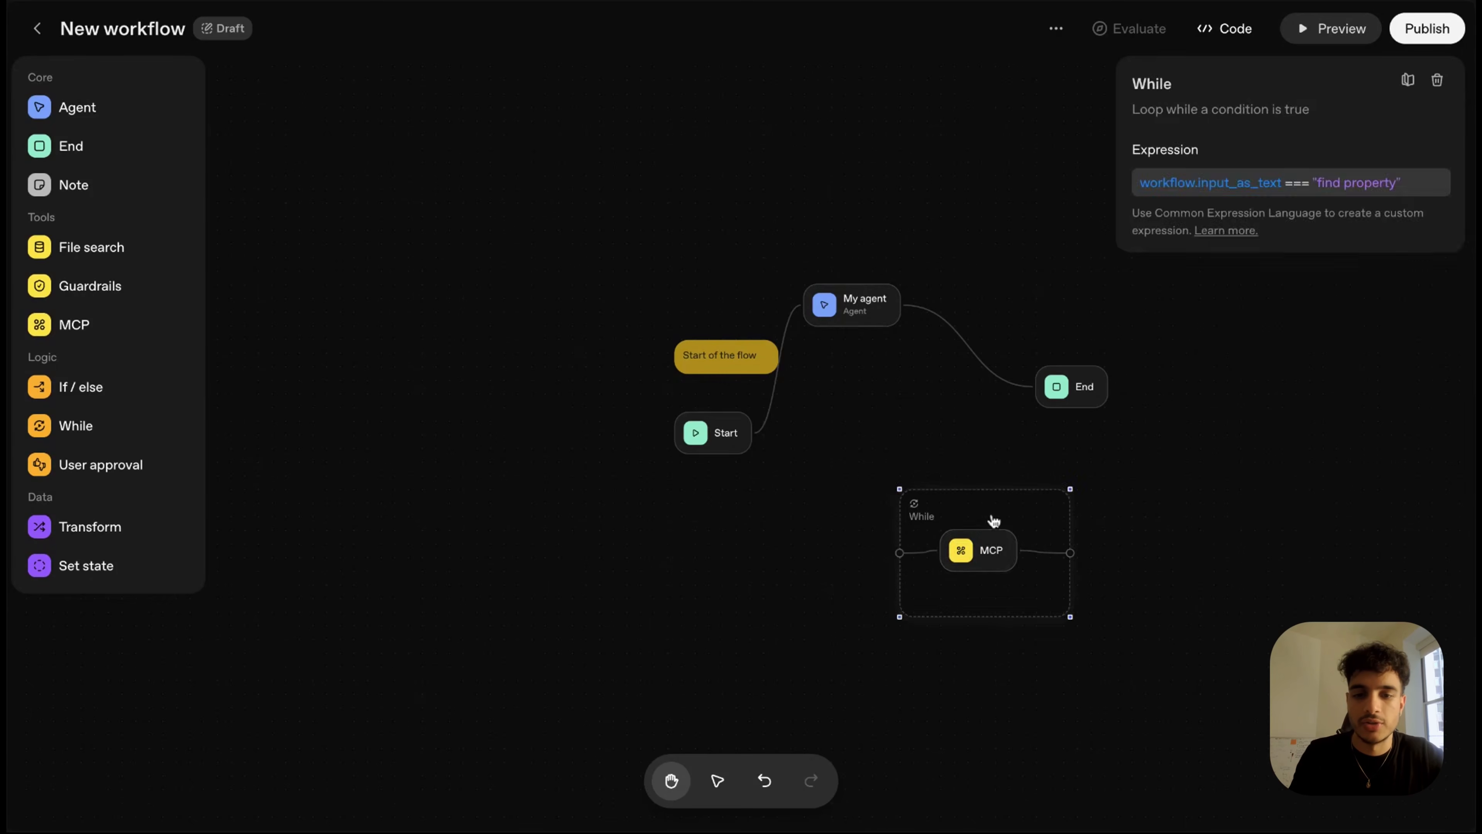
{"action": "key", "text": "BackSpace"}
- Add a User approval node and place it between My agent and End, replacing their direct connection with one from My agent to User approval
{"action": "left_click", "coordinate": [86, 464]}
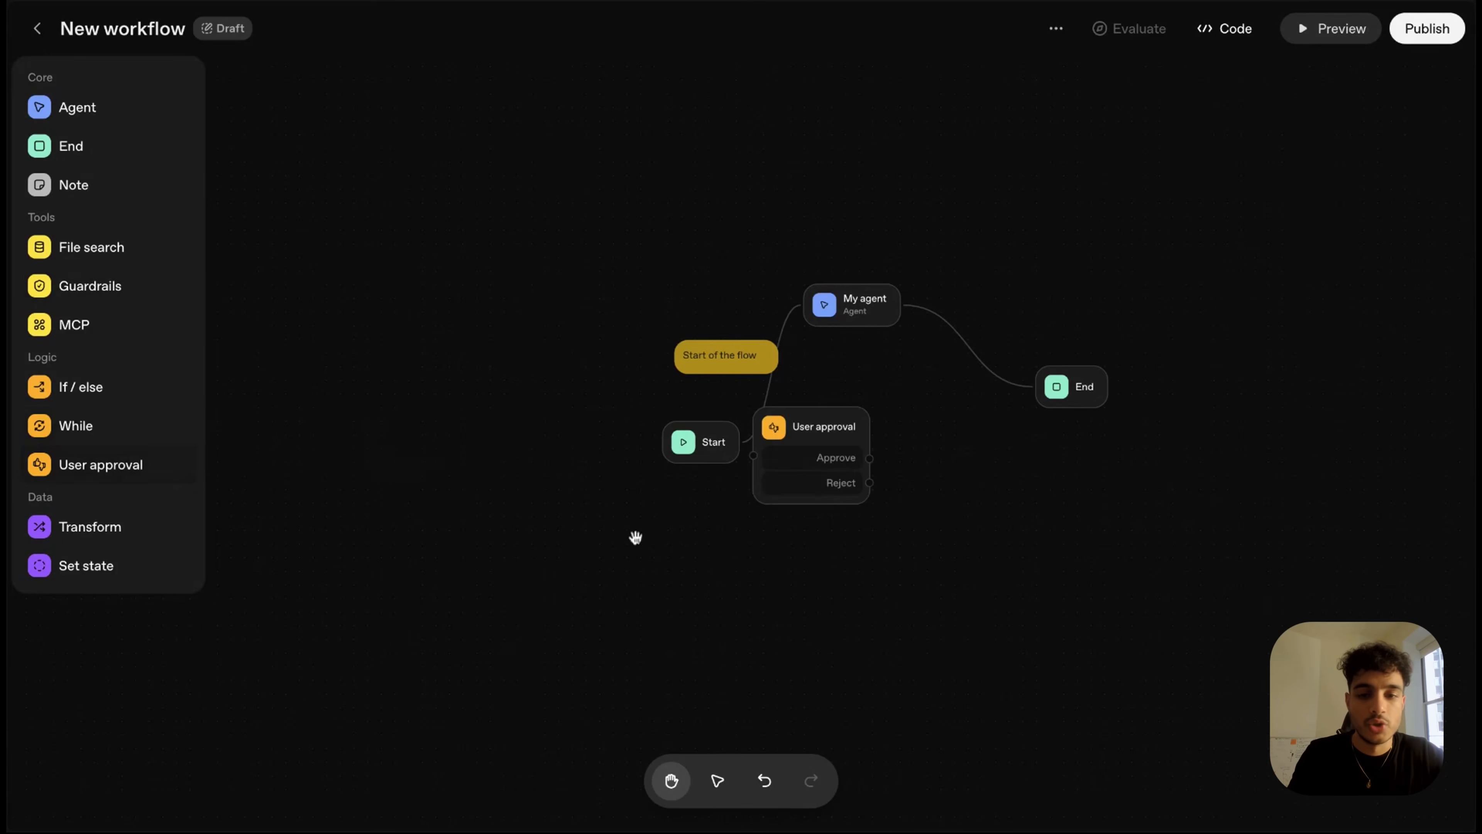
{"action": "left_click", "coordinate": [804, 442]}
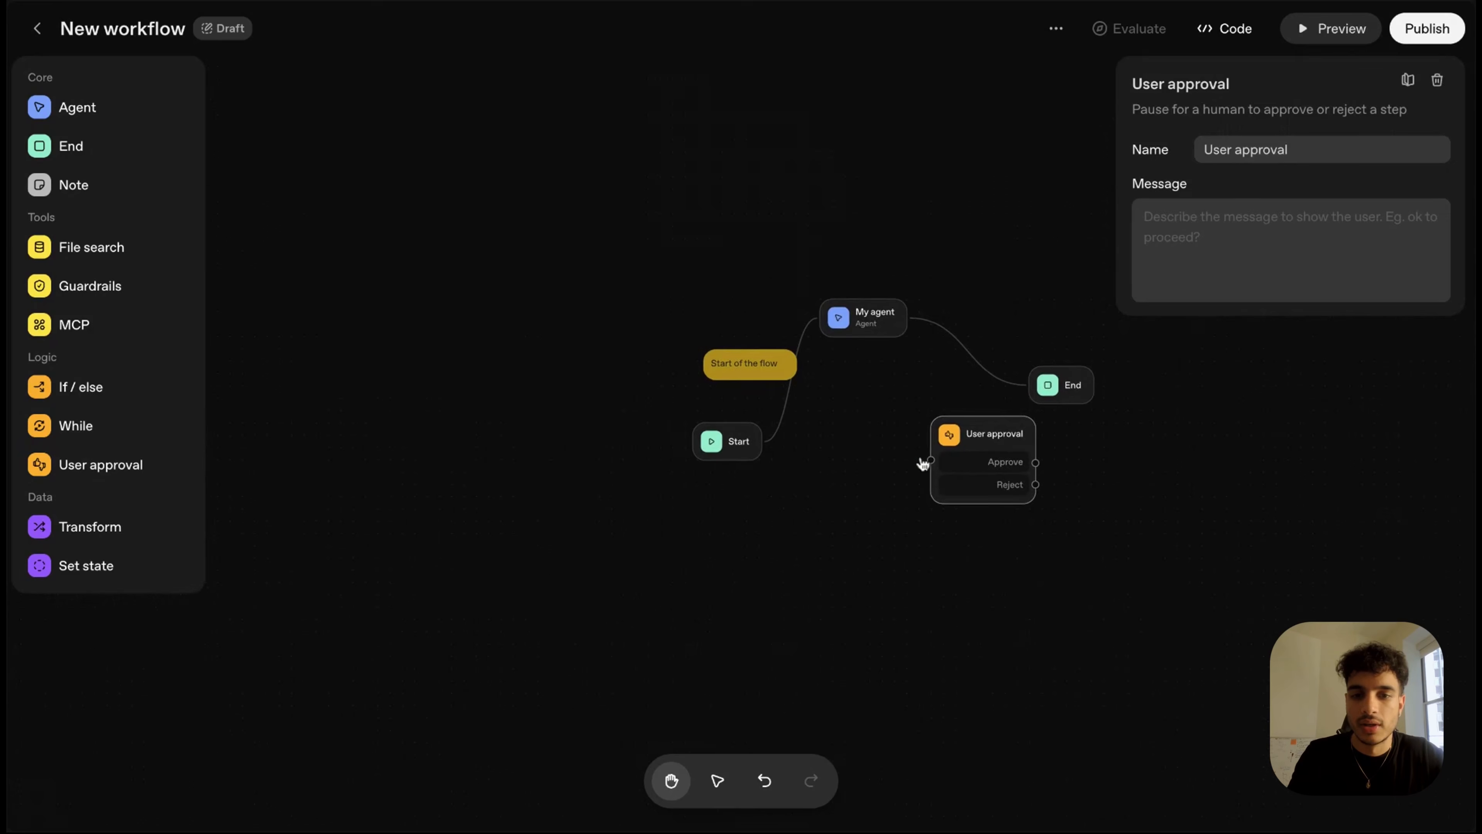
{"action": "left_click", "coordinate": [969, 300]}
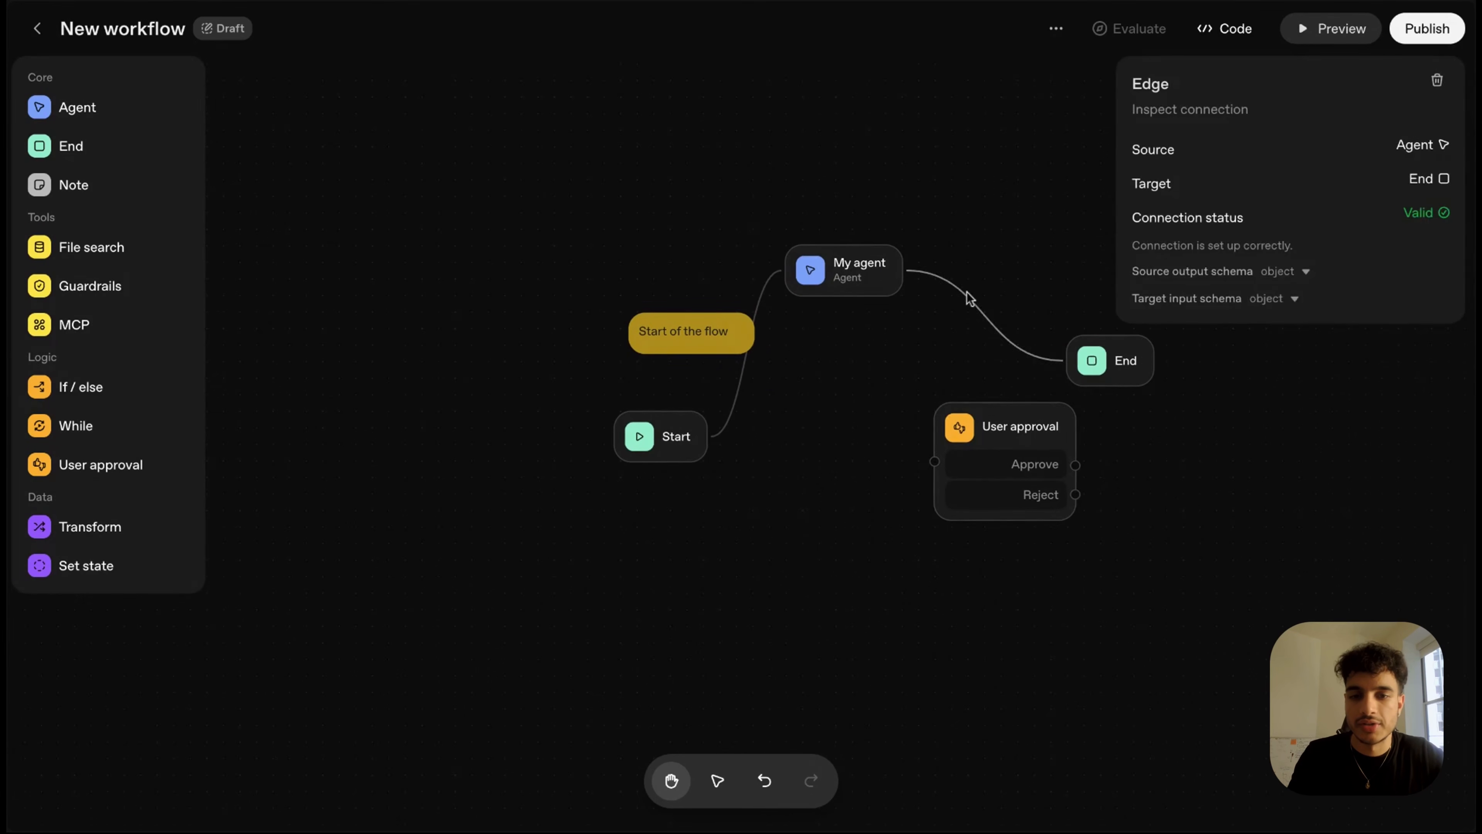
{"action": "key", "text": "BackSpace"}
{"action": "left_click_drag", "start_coordinate": [1142, 362], "coordinate": [1225, 367]}
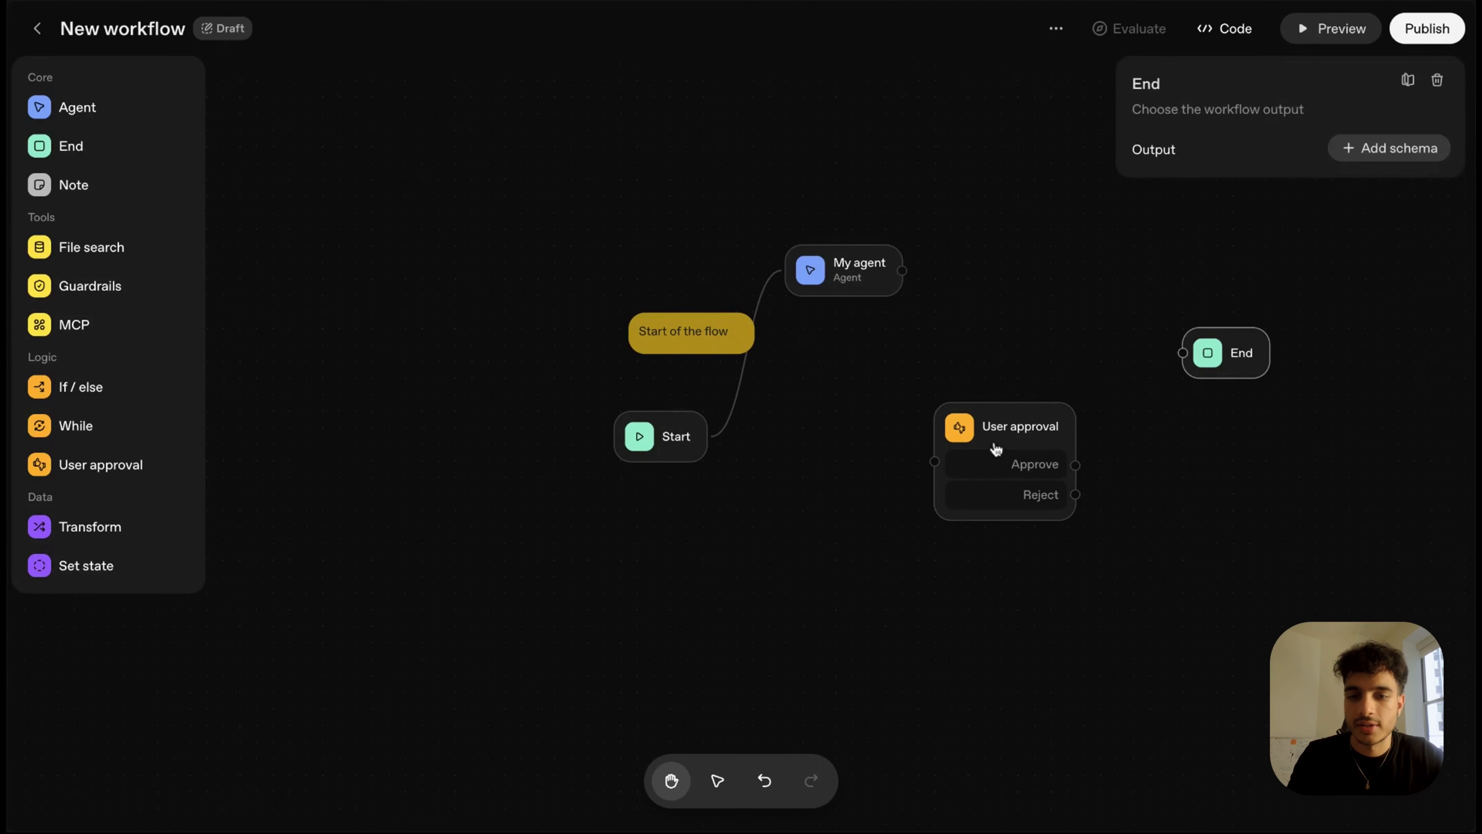
{"action": "left_click_drag", "start_coordinate": [996, 449], "coordinate": [1029, 258]}
{"action": "left_click_drag", "start_coordinate": [902, 270], "coordinate": [951, 273]}
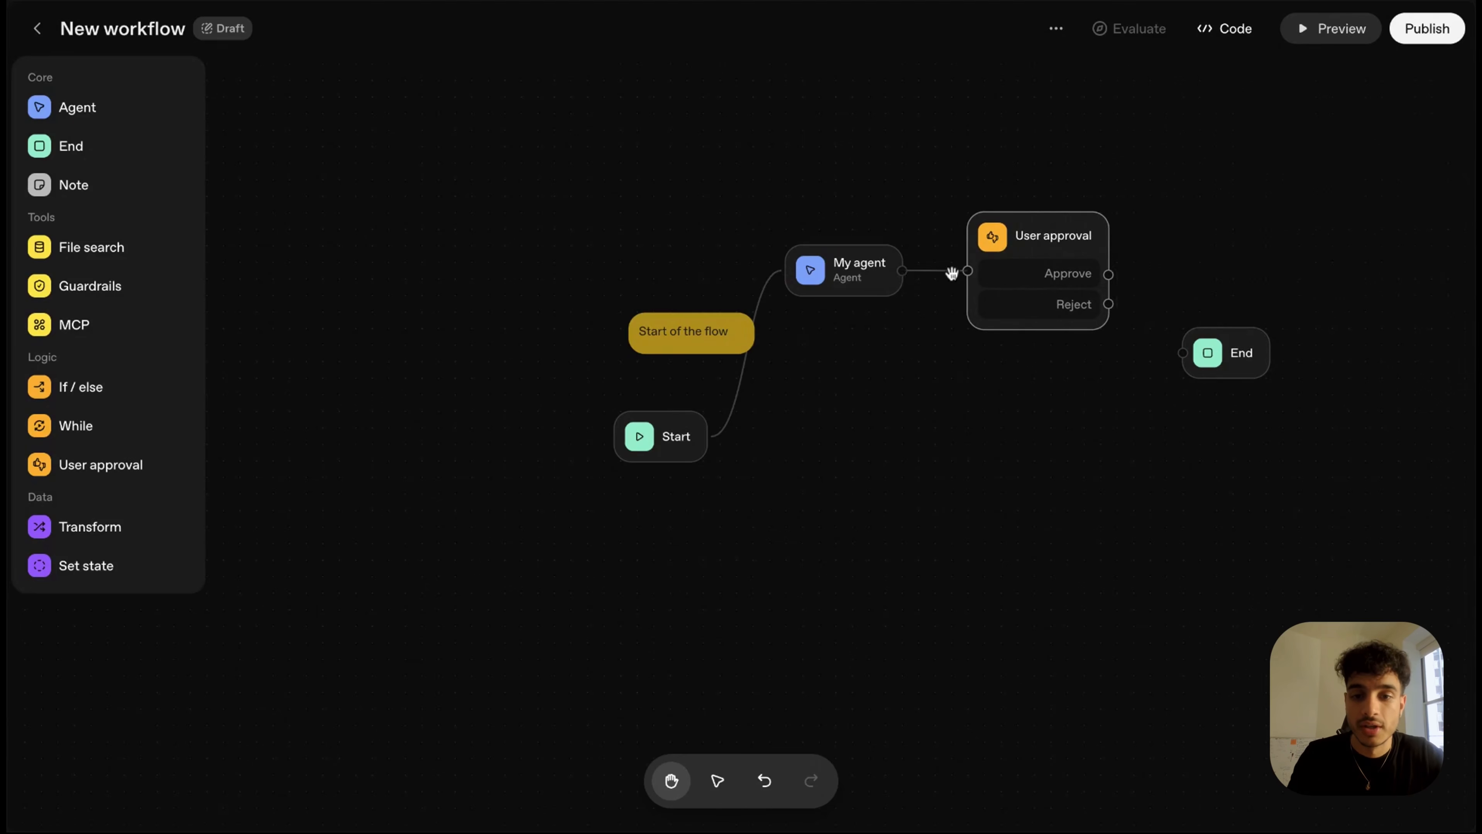
- Connect the User approval node's Reject output to the End node
{"action": "scroll", "coordinate": [1049, 325], "scroll_direction": "right", "scroll_amount": 8}
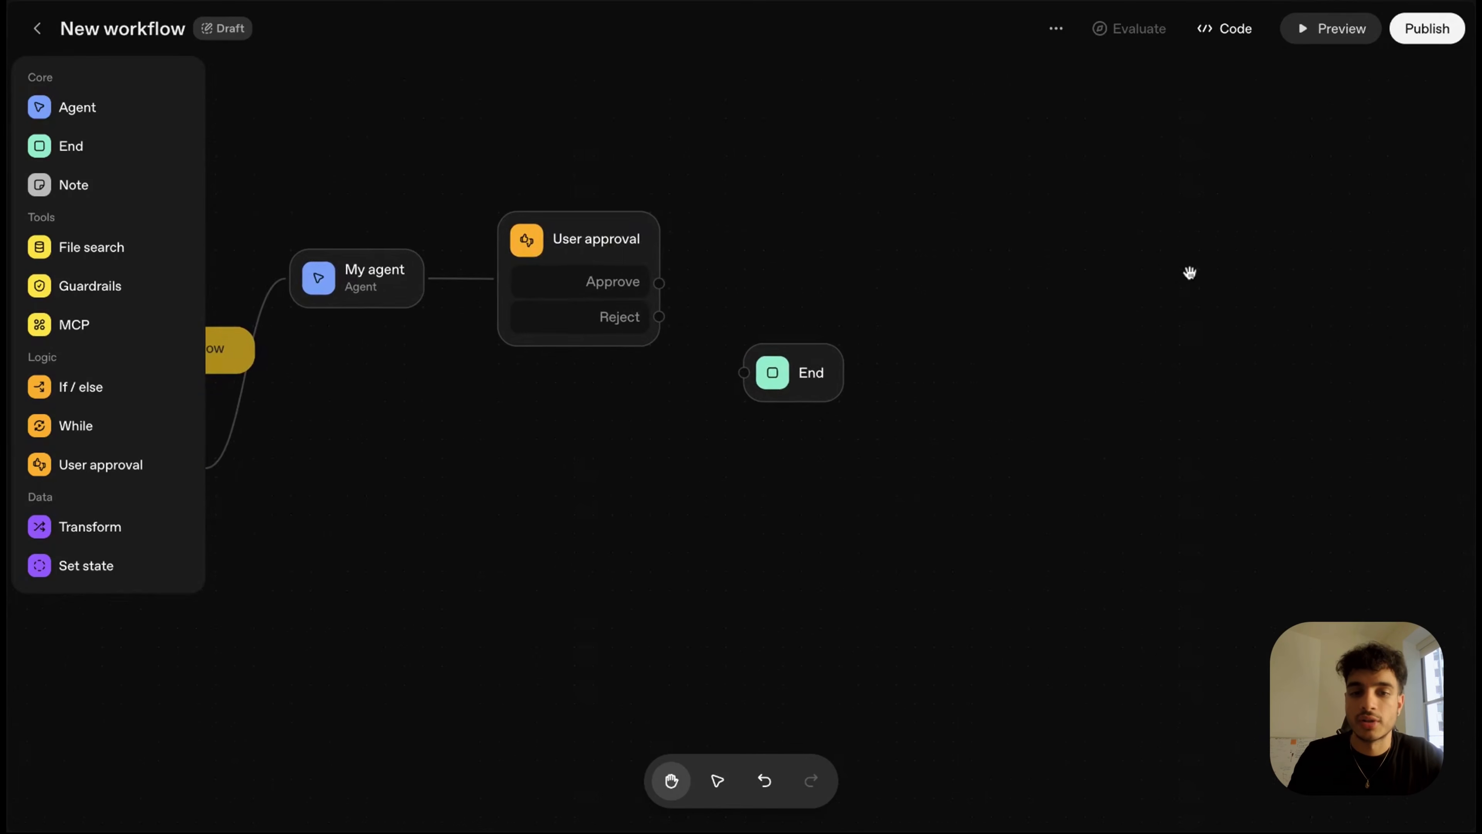
{"action": "scroll", "coordinate": [817, 278], "scroll_direction": "left", "scroll_amount": 2}
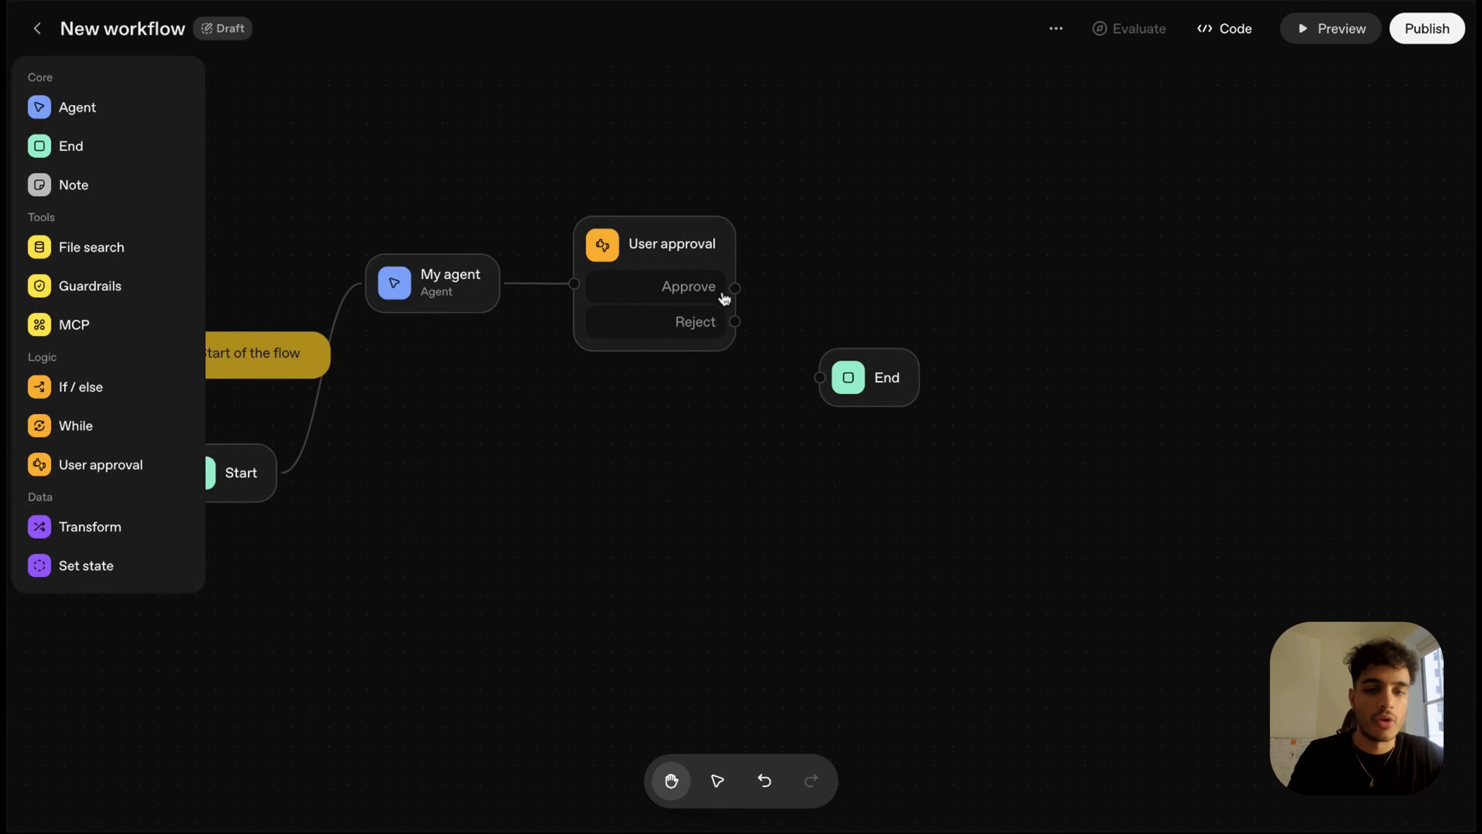
{"action": "left_click_drag", "start_coordinate": [736, 321], "coordinate": [820, 377]}
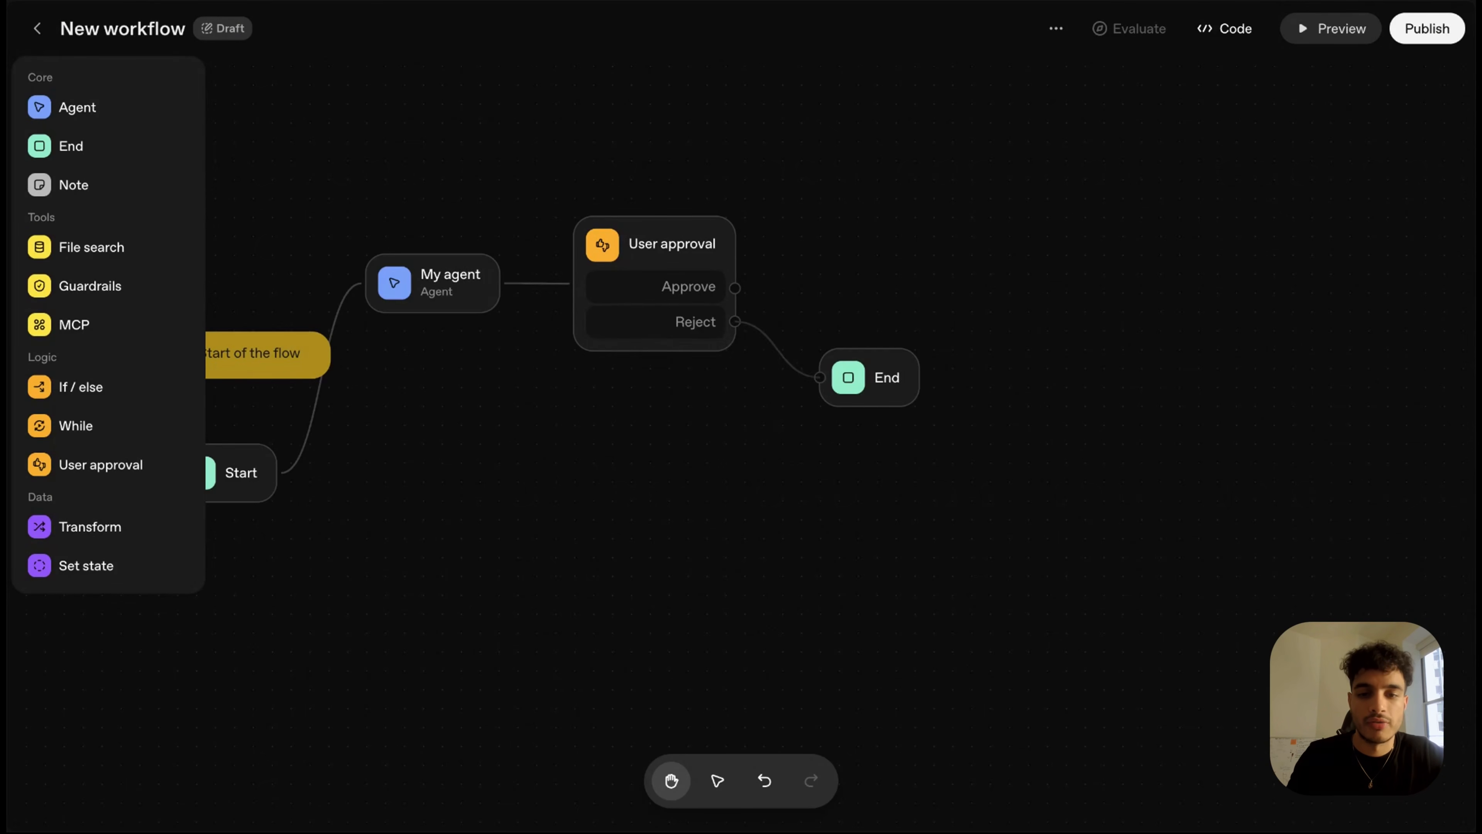
{"action": "left_click", "coordinate": [702, 269]}
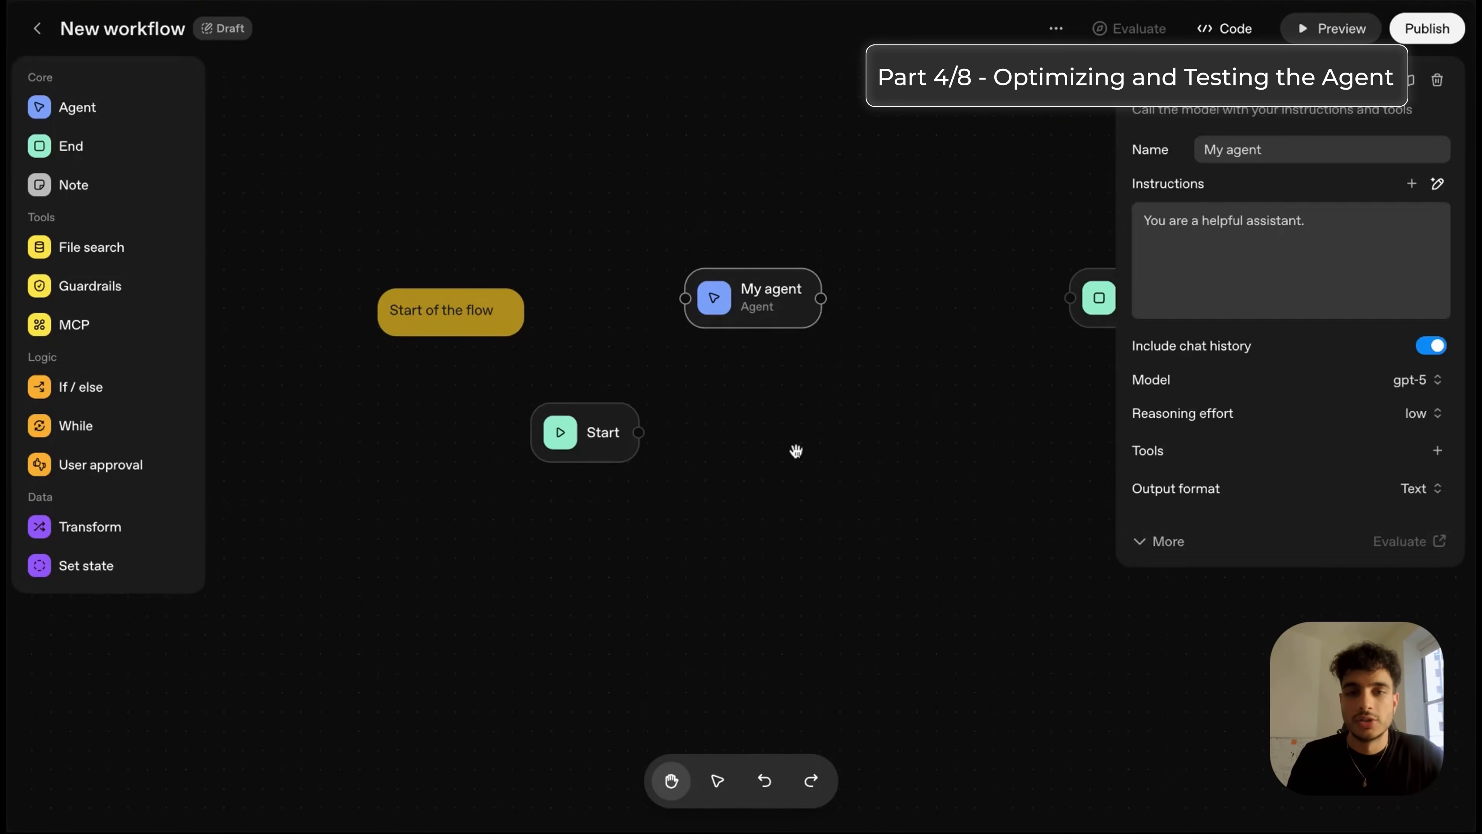
- Move the Start node lower and connect it to a new If / else node
{"action": "left_click", "coordinate": [795, 450]}
{"action": "left_click_drag", "start_coordinate": [593, 453], "coordinate": [715, 509]}
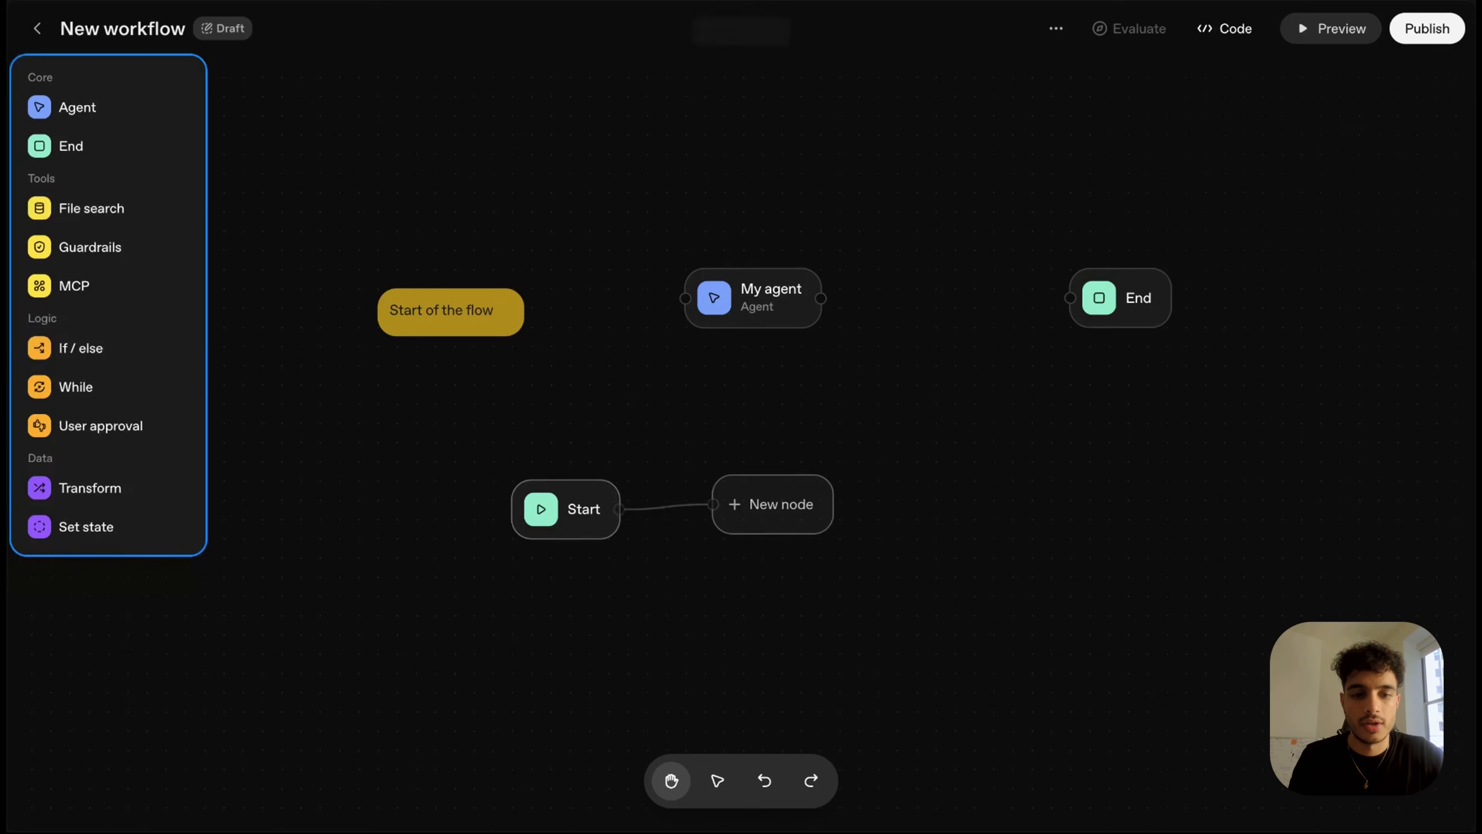
{"action": "left_click", "coordinate": [81, 386]}
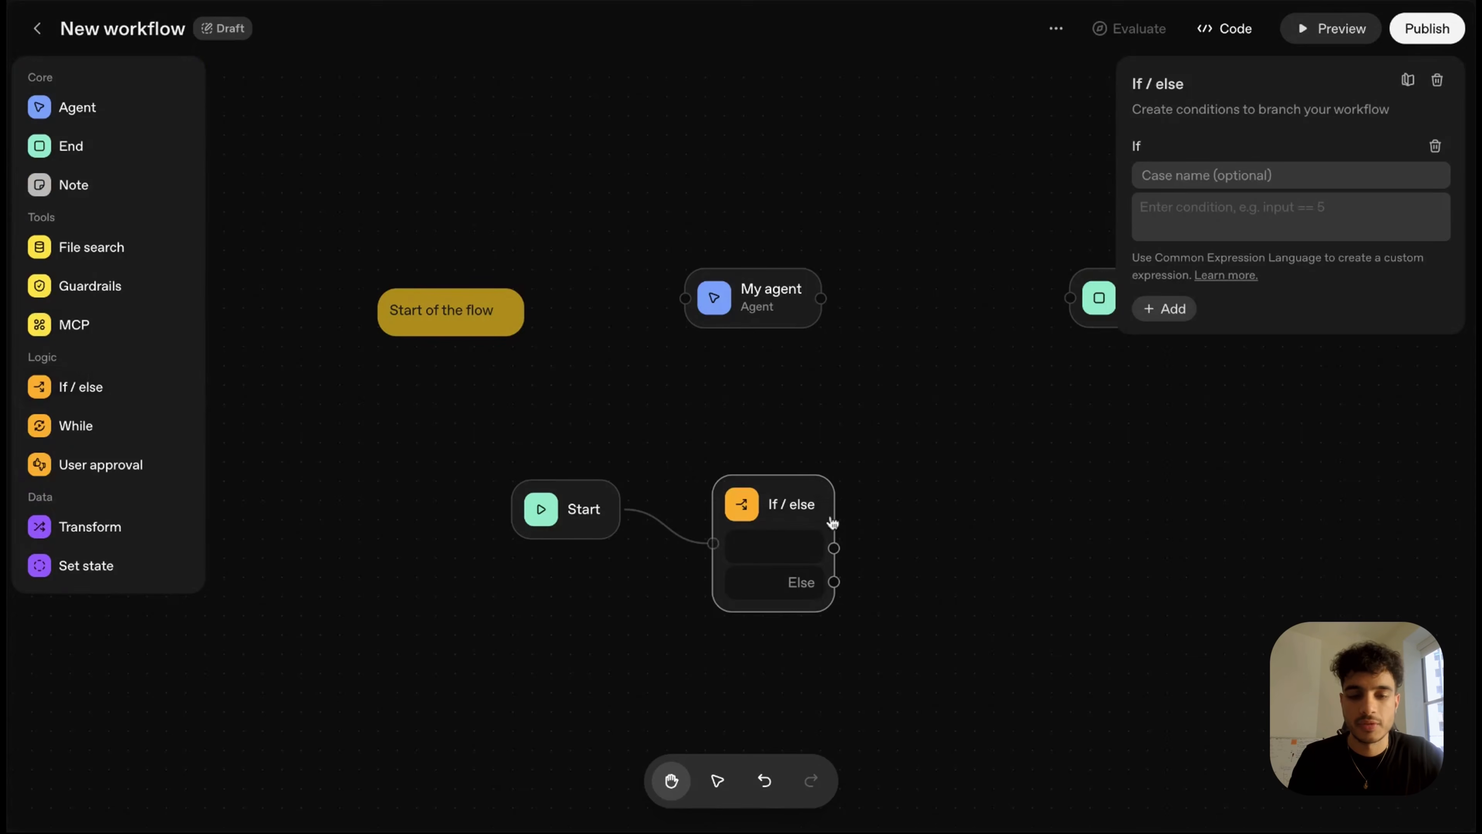
- Name the If / else case "true" and set its condition to workflow.input_as_text == "5"
{"action": "left_click", "coordinate": [1229, 174]}
{"action": "type", "text": "true"}
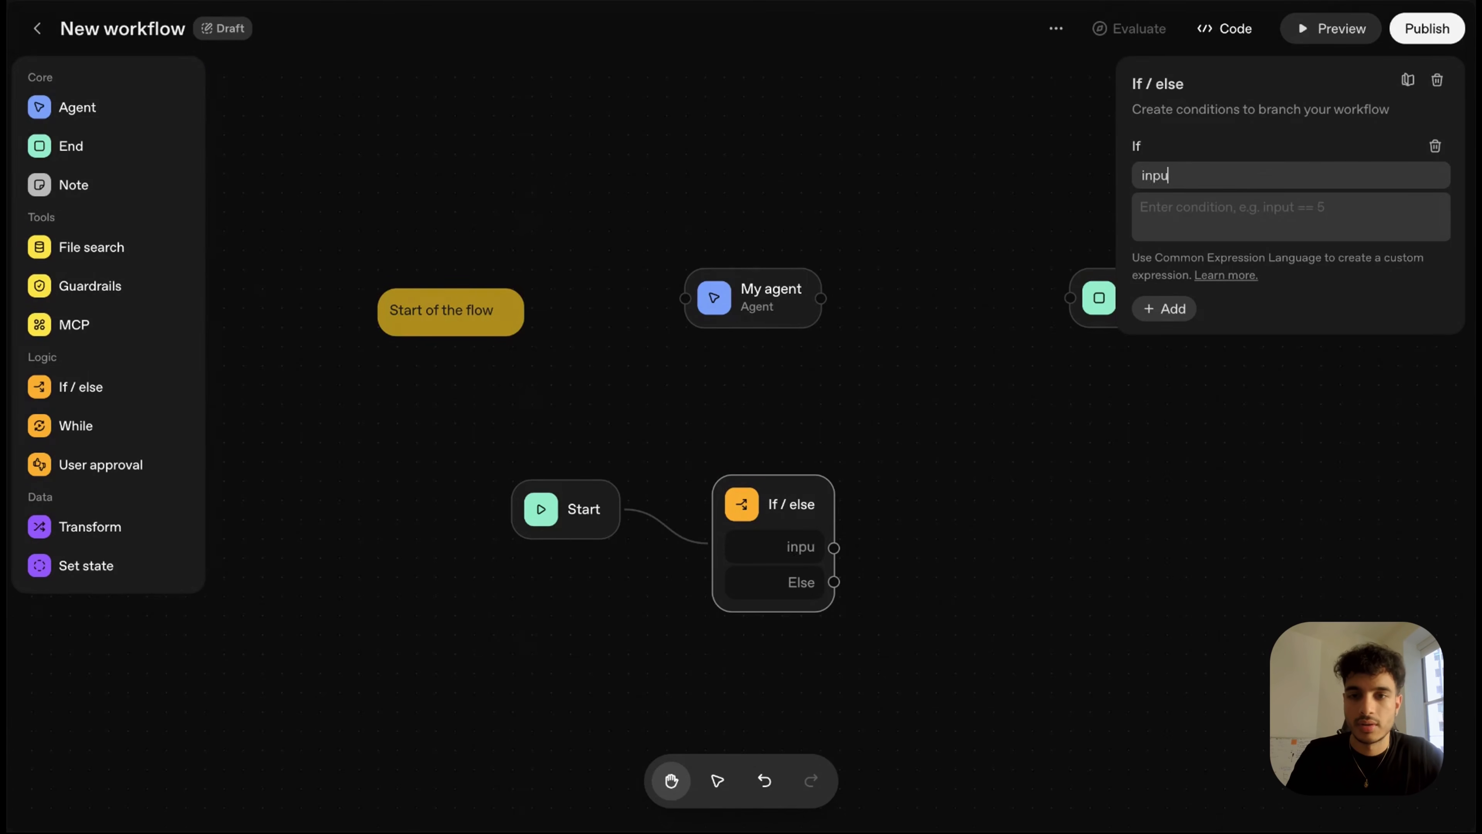
{"action": "left_click", "coordinate": [1263, 219]}
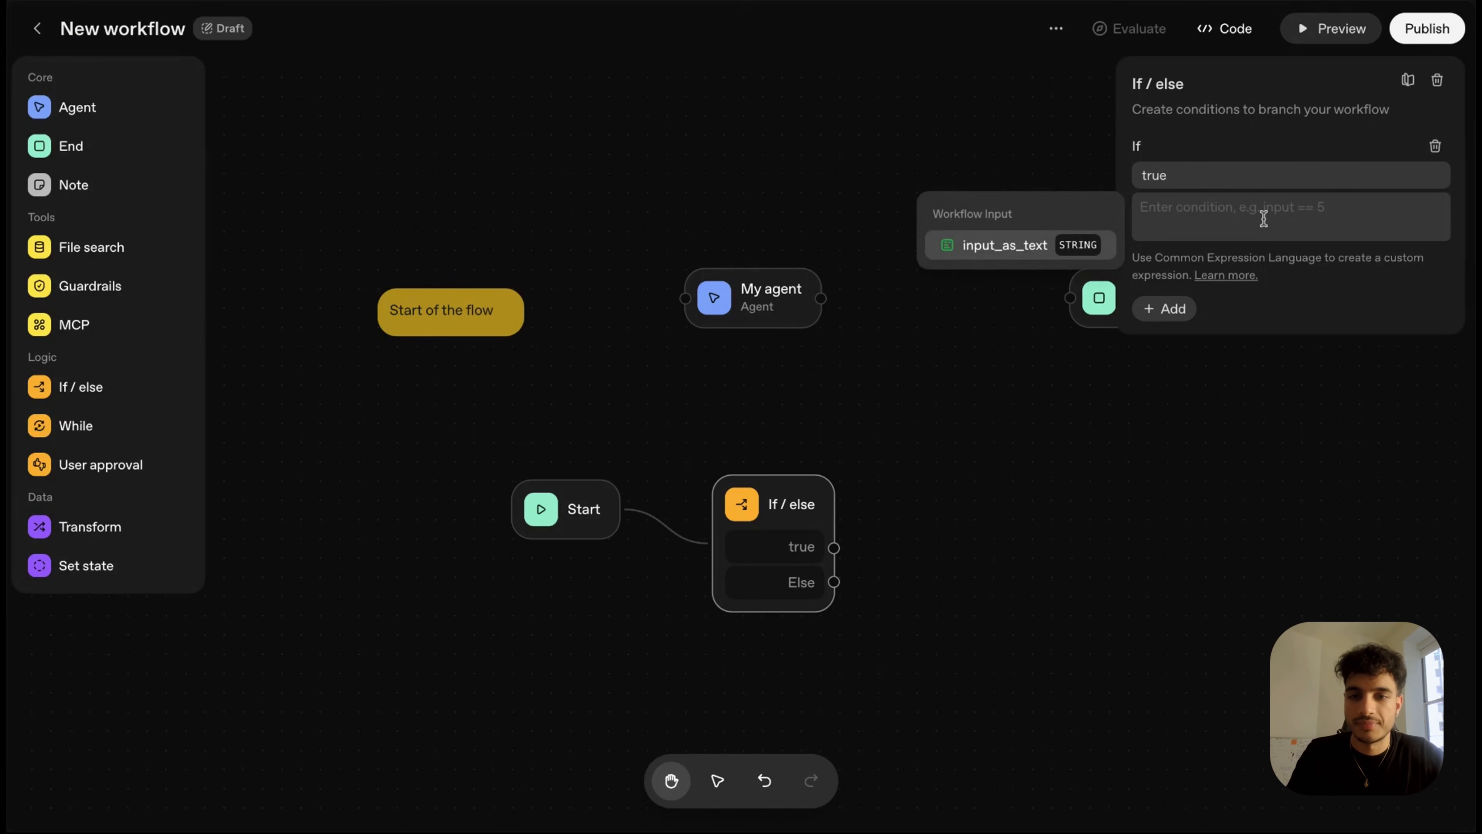
{"action": "left_click", "coordinate": [1094, 251]}
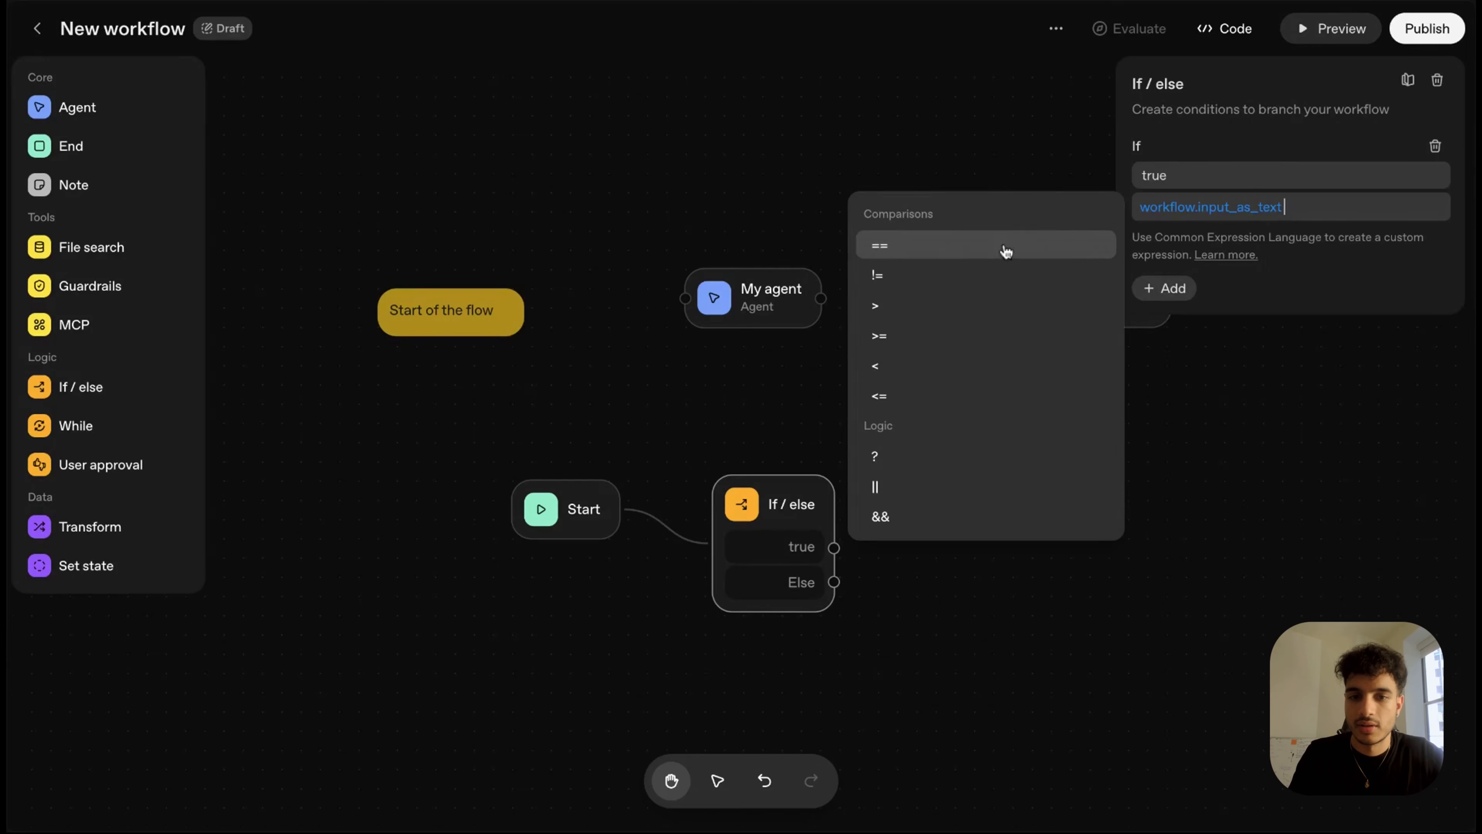
{"action": "left_click", "coordinate": [958, 257]}
{"action": "left_click", "coordinate": [959, 257]}
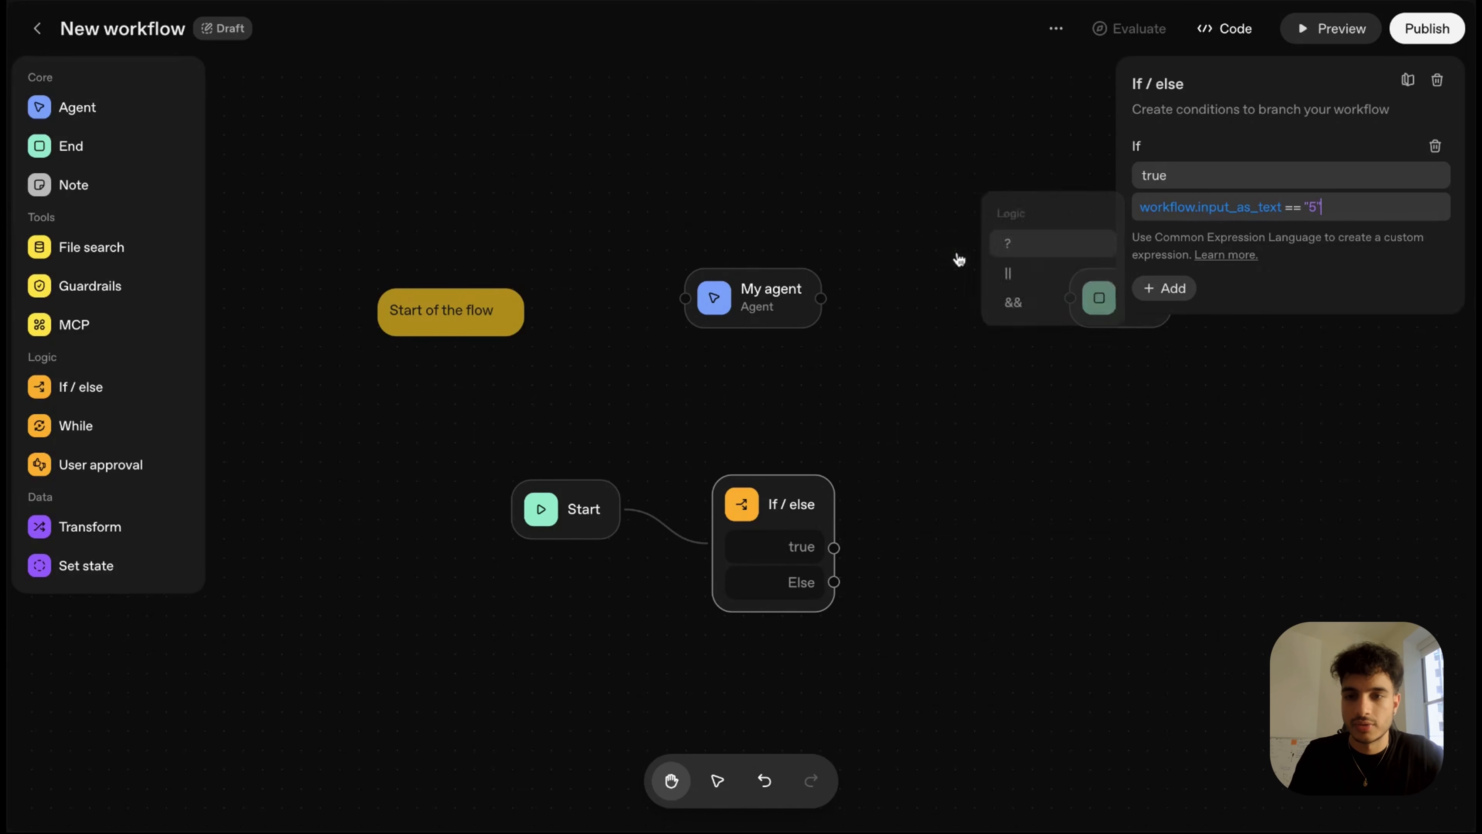
{"action": "left_click", "coordinate": [1129, 437]}
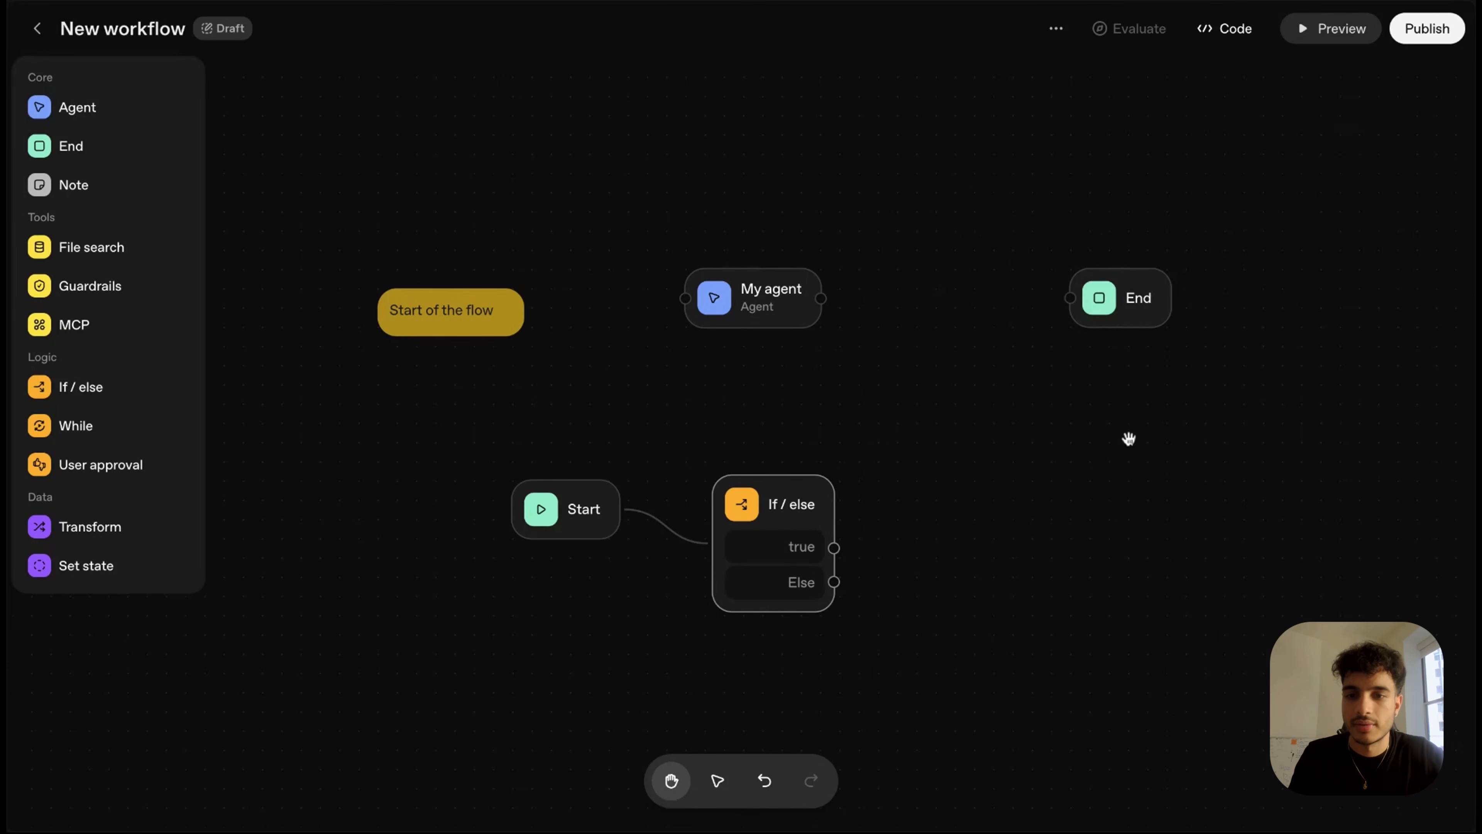
{"action": "left_click", "coordinate": [799, 531]}
{"action": "left_click", "coordinate": [1176, 292]}
{"action": "type", "text": "false"}
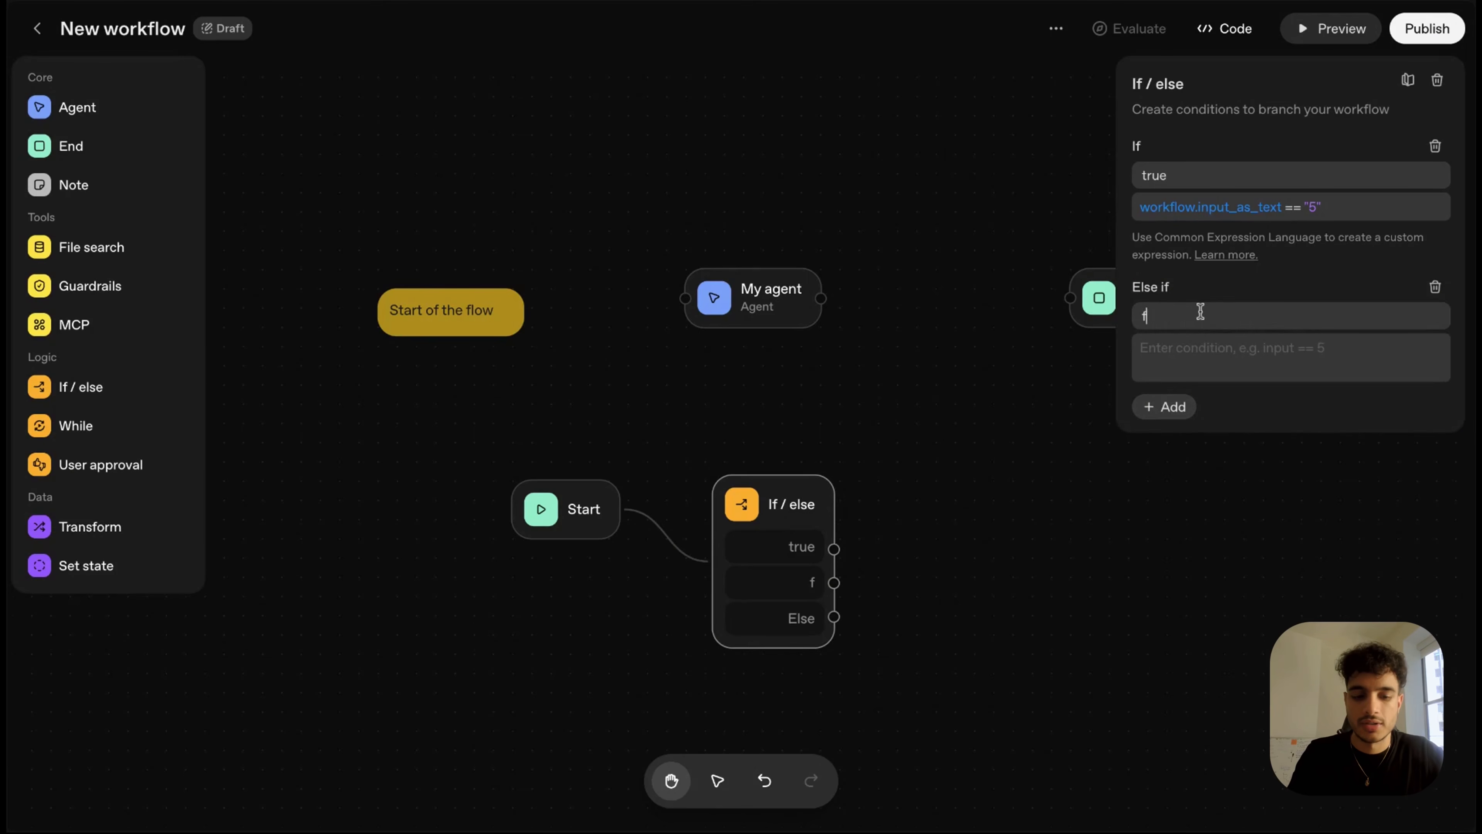
{"action": "left_click", "coordinate": [1436, 287]}
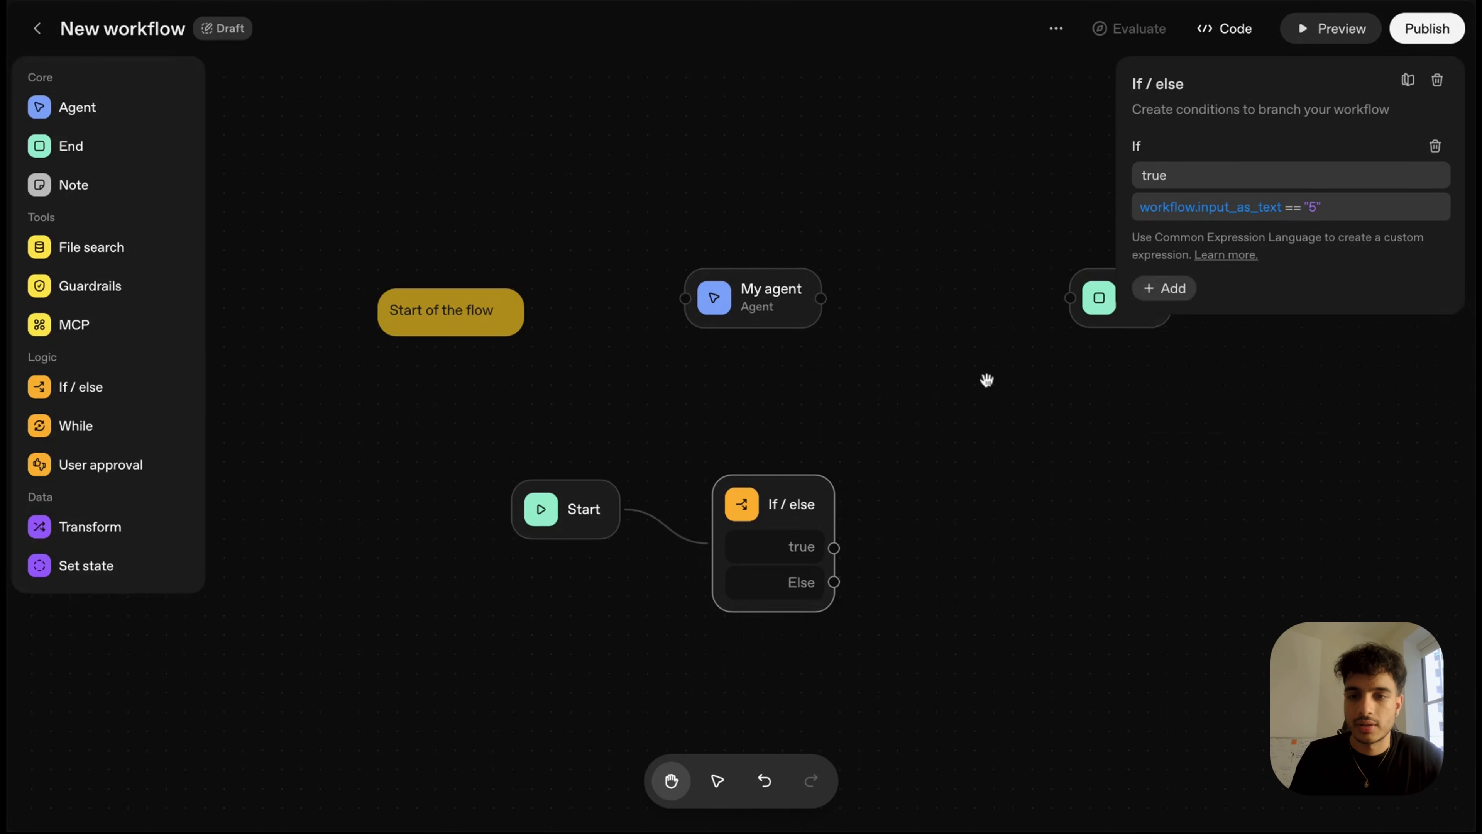
{"action": "left_click", "coordinate": [945, 490]}
- Connect the If / else node's true output to a new placeholder node and its Else output to a new While node
{"action": "left_click_drag", "start_coordinate": [833, 548], "coordinate": [928, 523]}
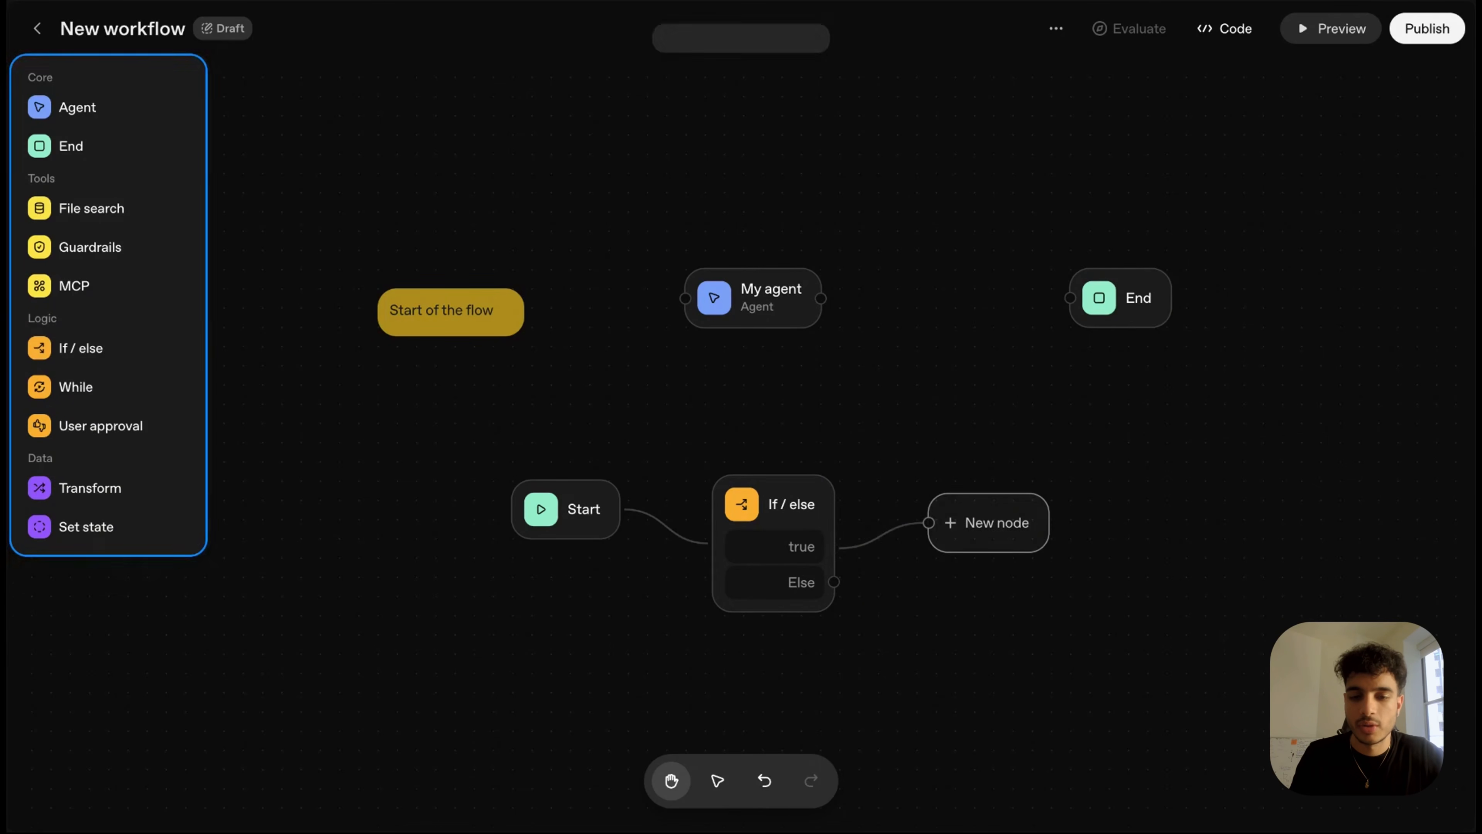
{"action": "mouse_move", "coordinate": [833, 583]}
{"action": "left_mouse_down"}
{"action": "mouse_move", "coordinate": [951, 635]}
{"action": "mouse_move", "coordinate": [834, 588]}
{"action": "left_mouse_up"}
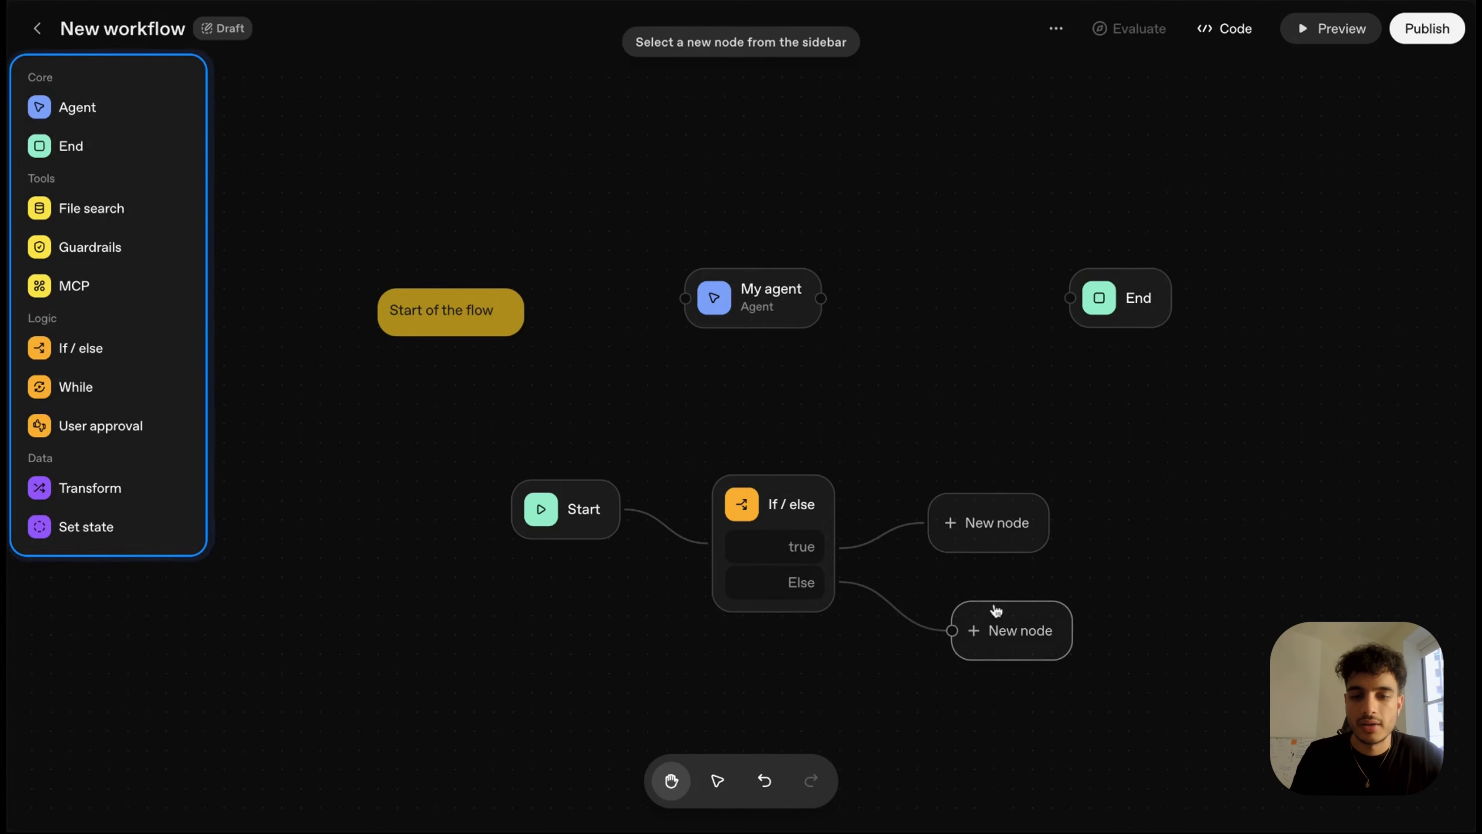
{"action": "scroll", "coordinate": [992, 613], "scroll_direction": "down", "scroll_amount": 2}
{"action": "left_click", "coordinate": [100, 387]}
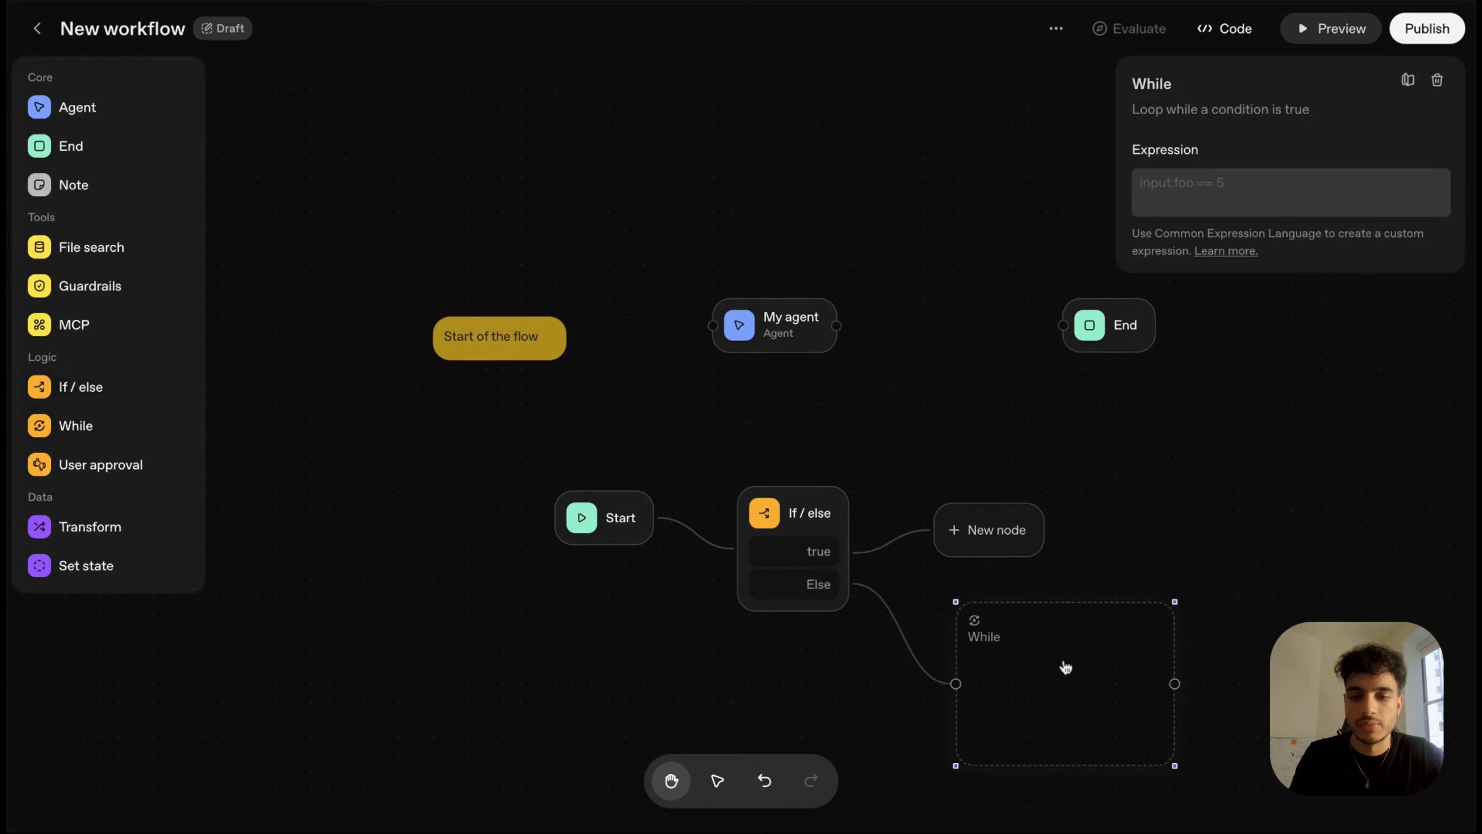
{"action": "scroll", "coordinate": [1065, 665], "scroll_direction": "down", "scroll_amount": 2}
{"action": "left_click", "coordinate": [1135, 487]}
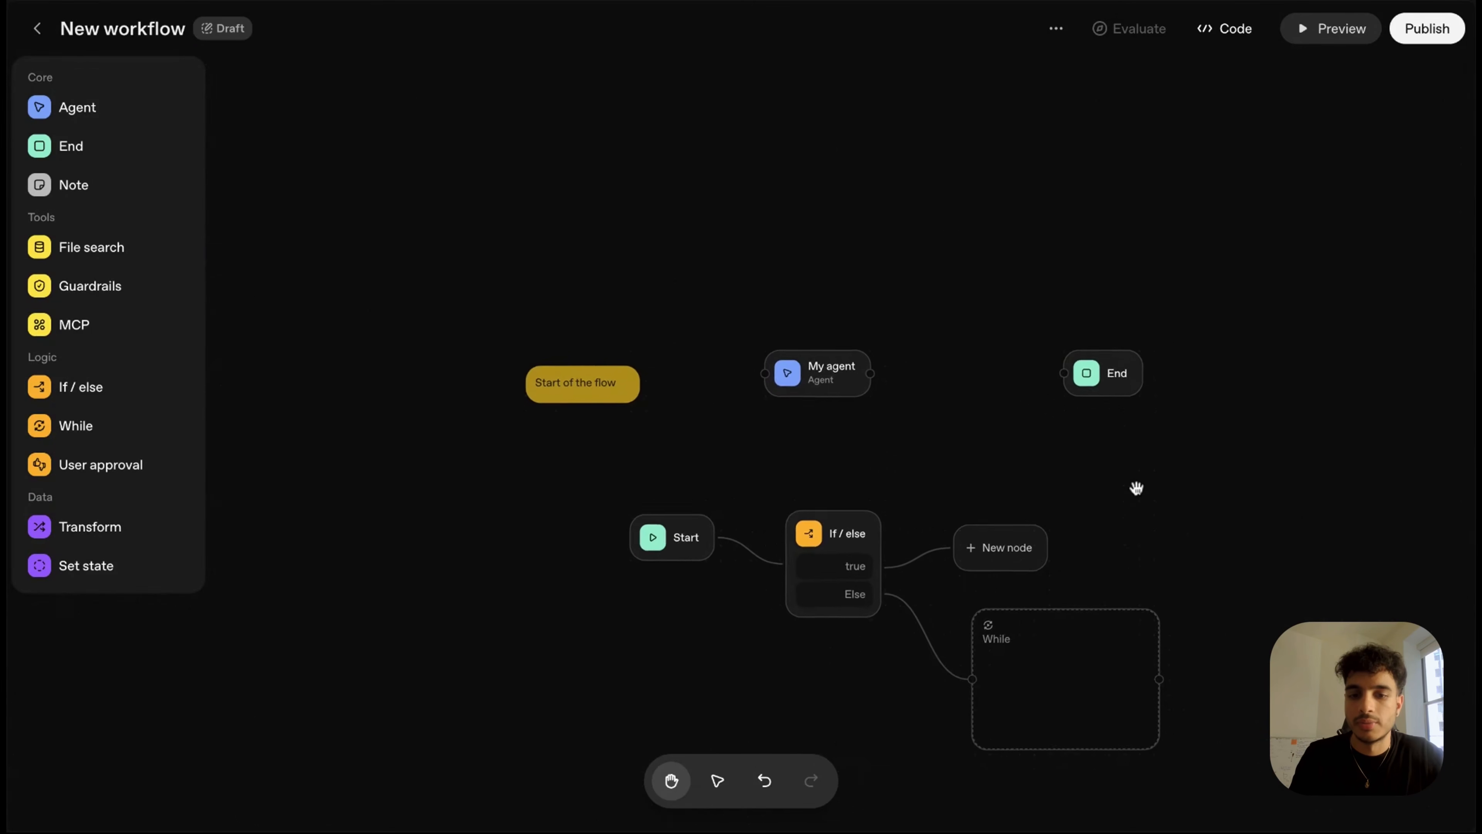
- Place a Guardrails node with the personally identifiable information check enabled inside While, and turn the true branch's placeholder into an End node
{"action": "left_click_drag", "start_coordinate": [79, 288], "coordinate": [993, 480]}
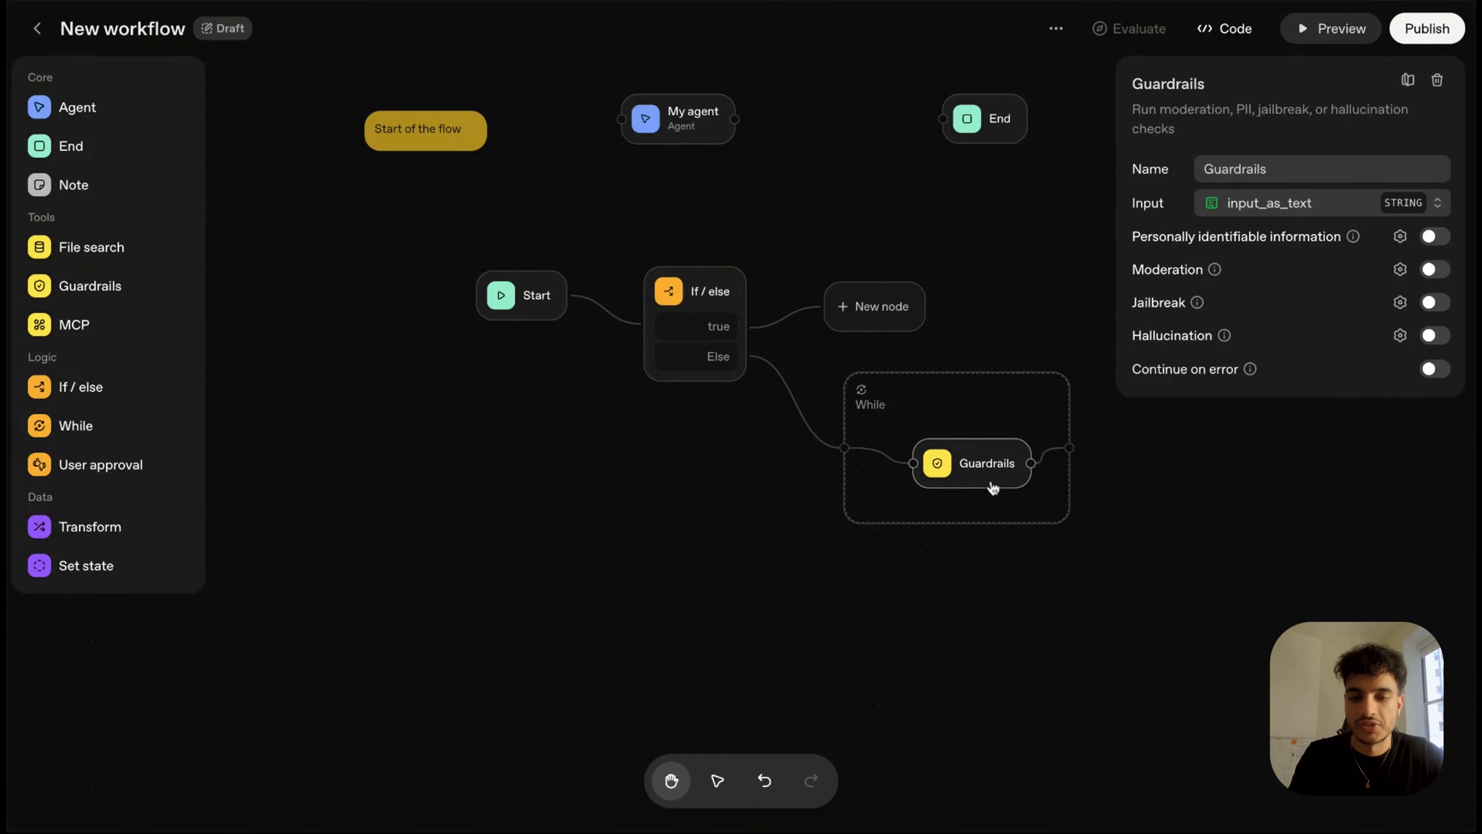
{"action": "left_click", "coordinate": [1435, 236]}
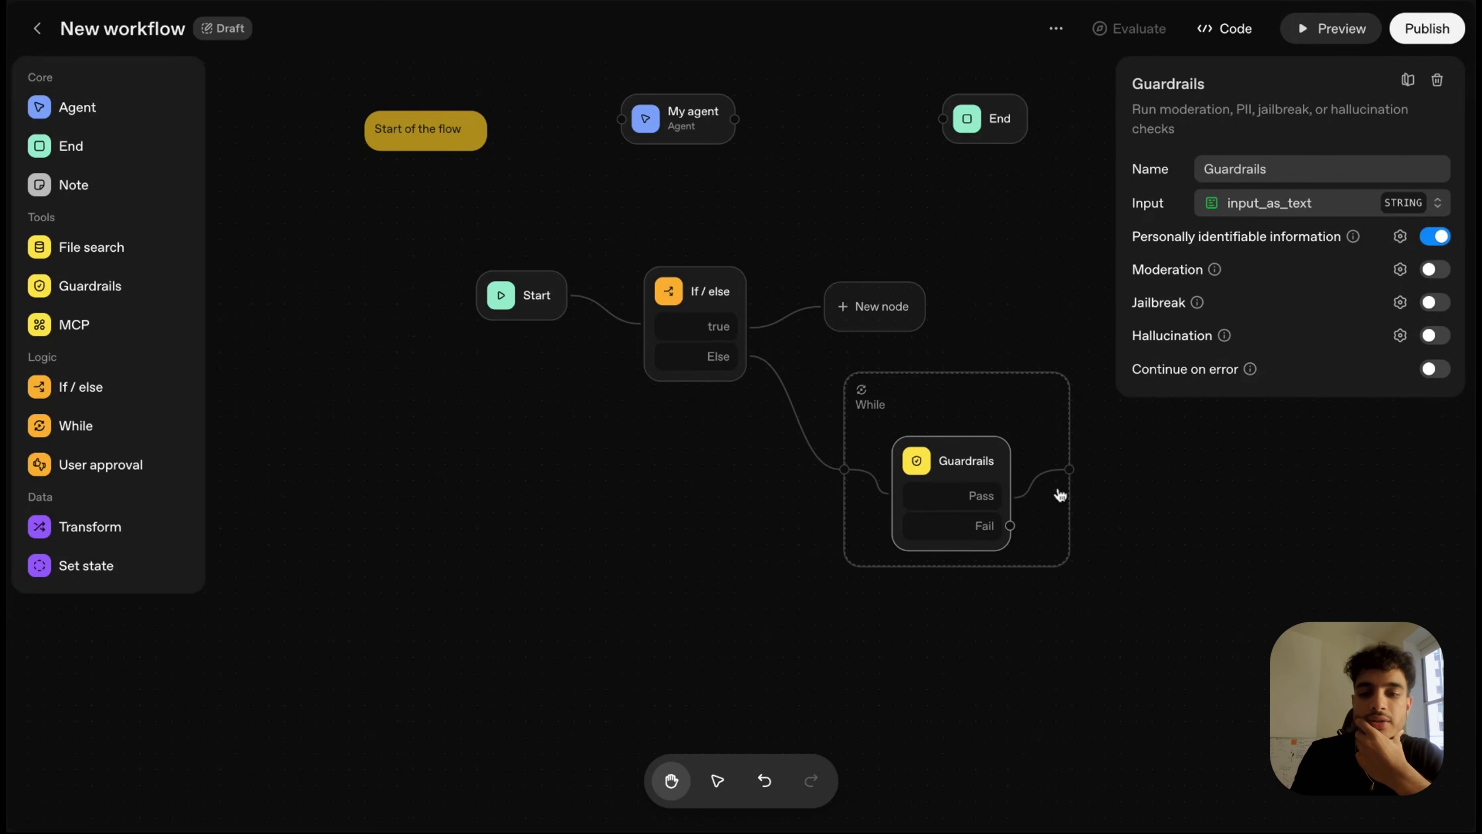
{"action": "left_click_drag", "start_coordinate": [824, 307], "coordinate": [1071, 474]}
{"action": "left_click", "coordinate": [869, 311]}
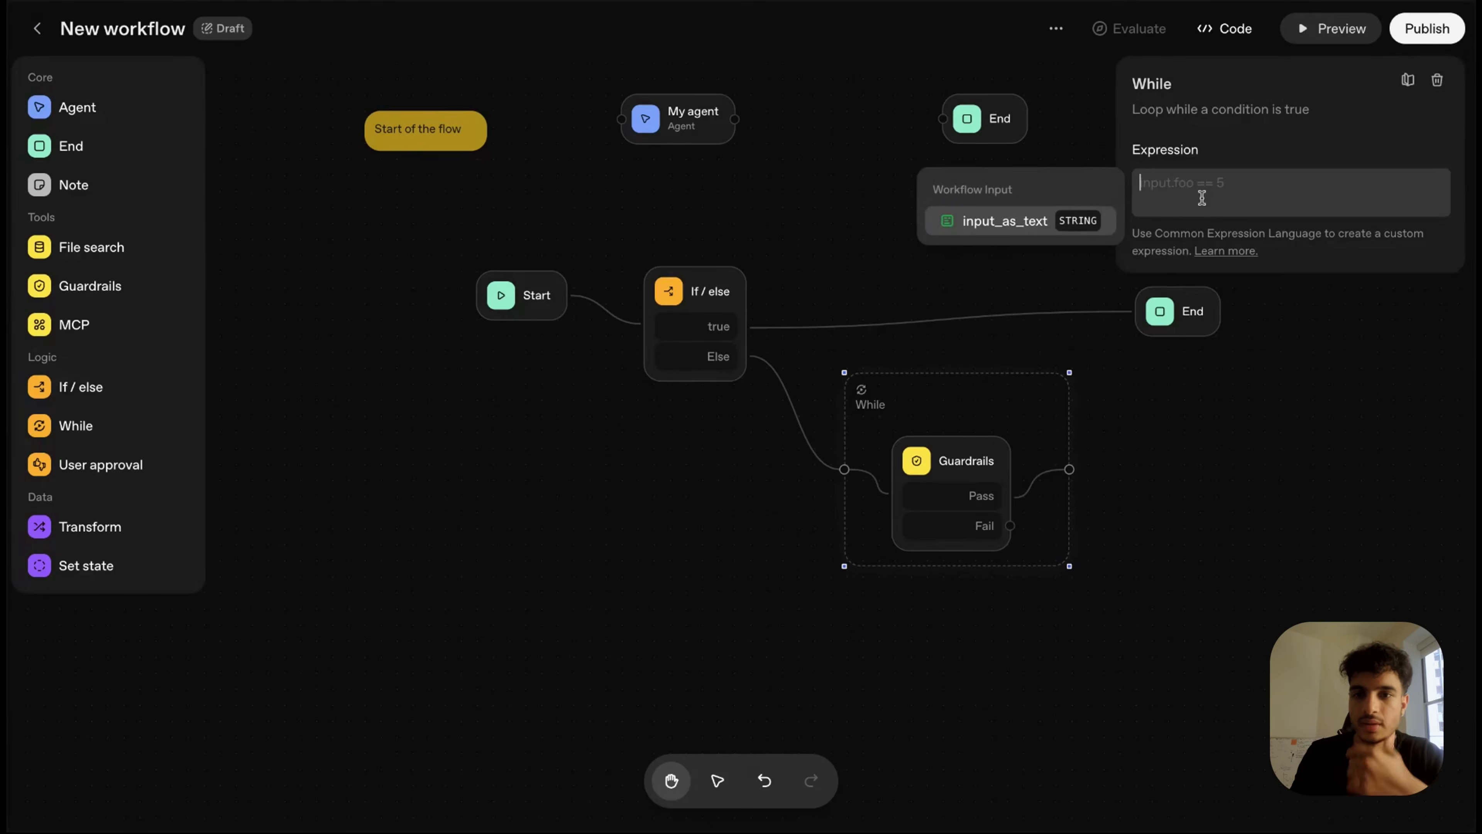
- Set the While node's expression to workflow.input_as_text === "bad info"
{"action": "left_click", "coordinate": [1066, 227]}
{"action": "type", "text": "=== \"bad inf"}
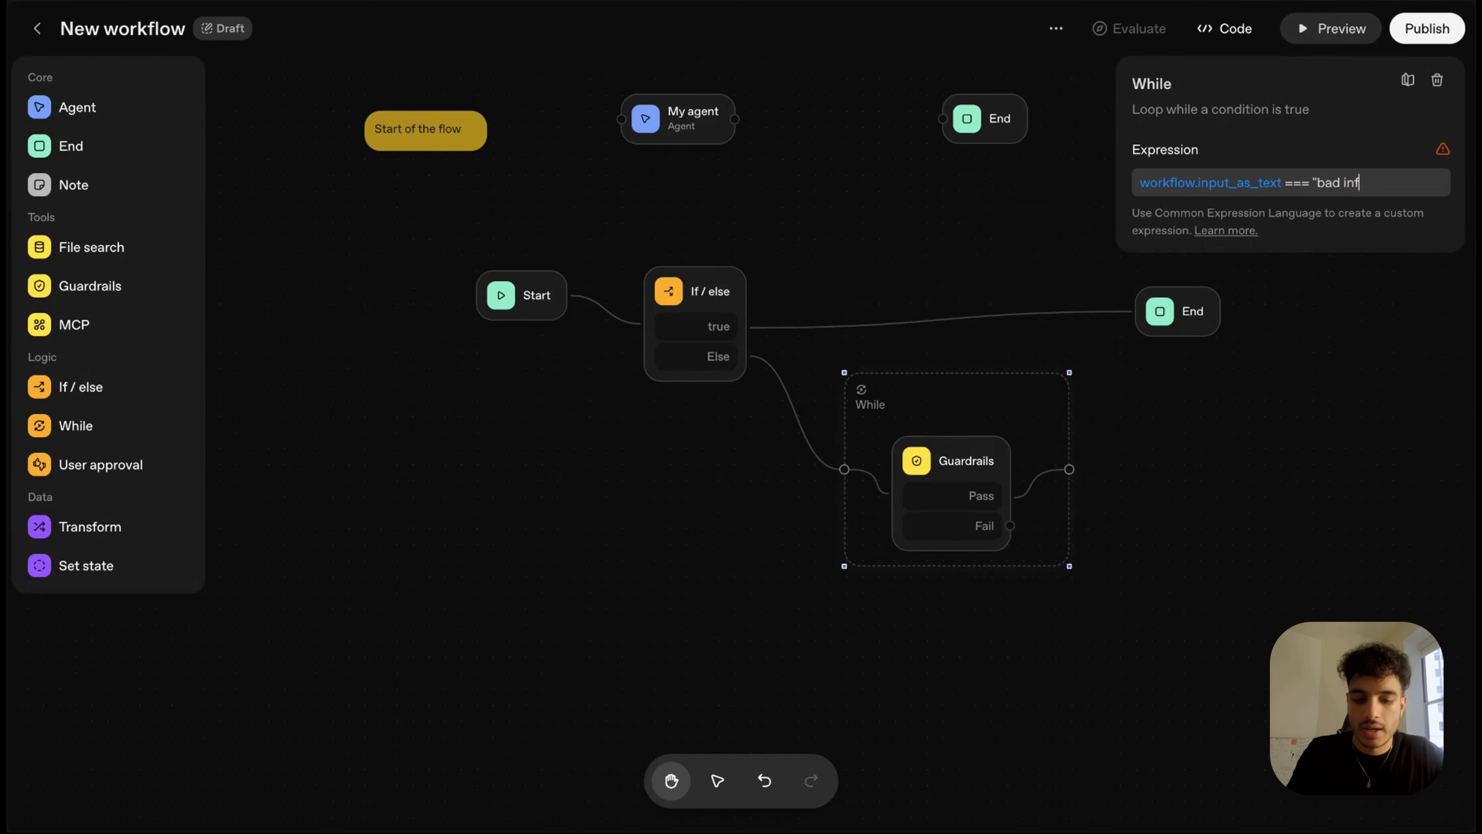
{"action": "type", "text": "o\""}
{"action": "left_click", "coordinate": [1138, 460]}
- Connect the While node's output to the End node of the true branch, and space out the Start and My agent nodes
{"action": "left_click_drag", "start_coordinate": [1069, 471], "coordinate": [1272, 373]}
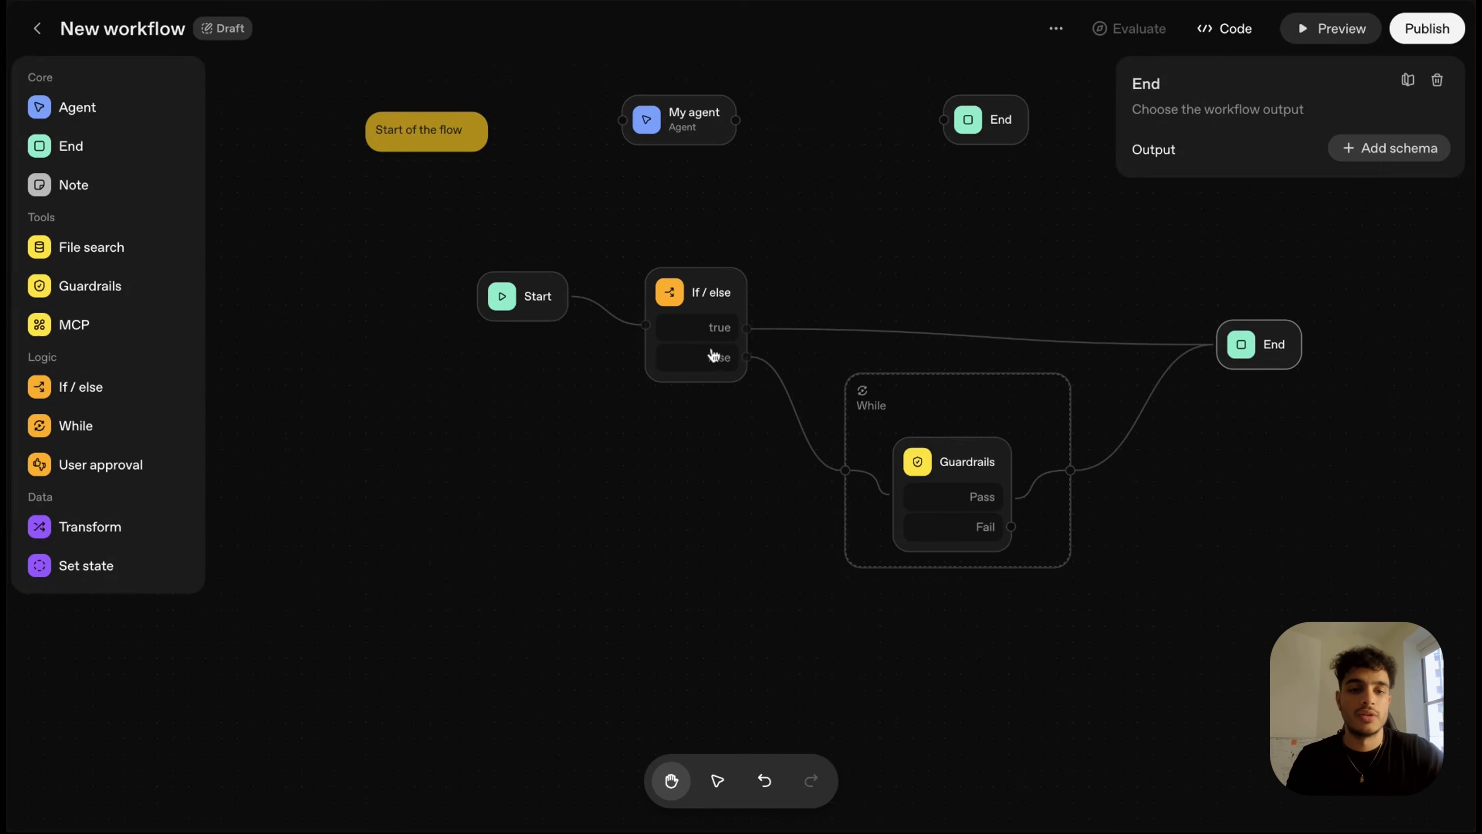
{"action": "left_click_drag", "start_coordinate": [546, 314], "coordinate": [466, 315]}
{"action": "left_click_drag", "start_coordinate": [694, 130], "coordinate": [758, 162]}
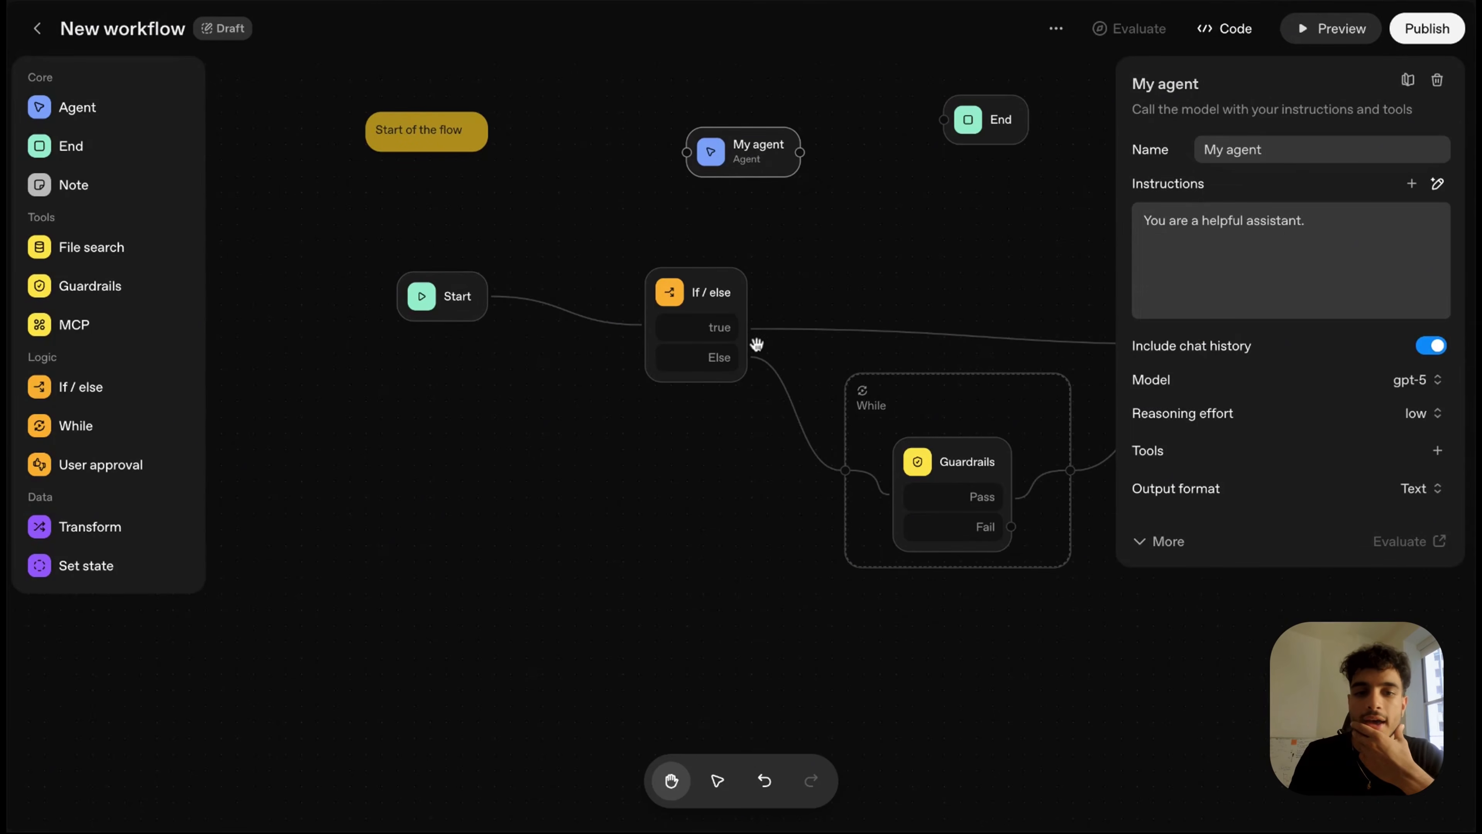
{"action": "left_click", "coordinate": [929, 263]}
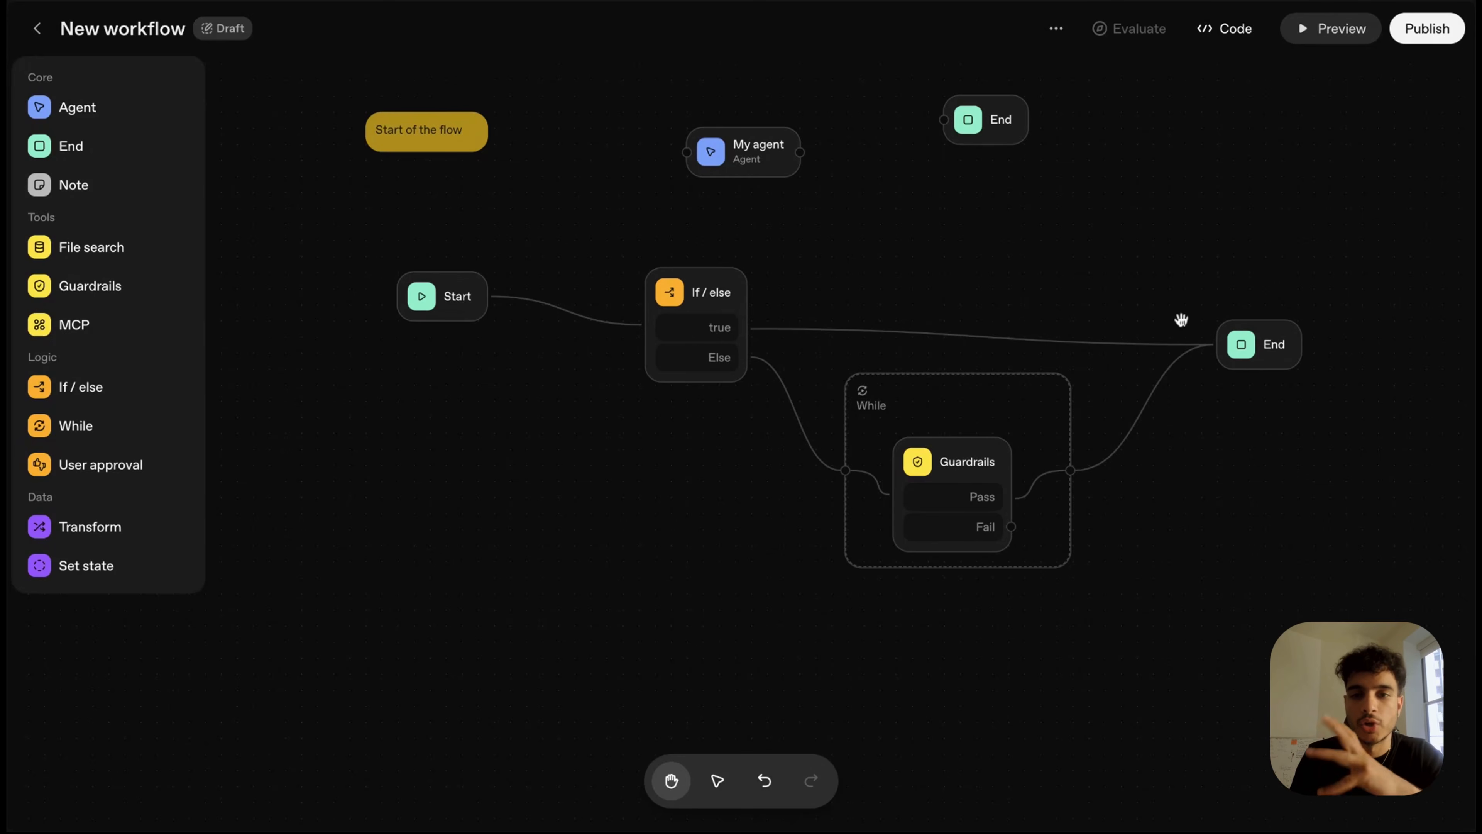
- Reposition the While loop with its Guardrails node just below the If / else node
{"action": "left_click", "coordinate": [1006, 424]}
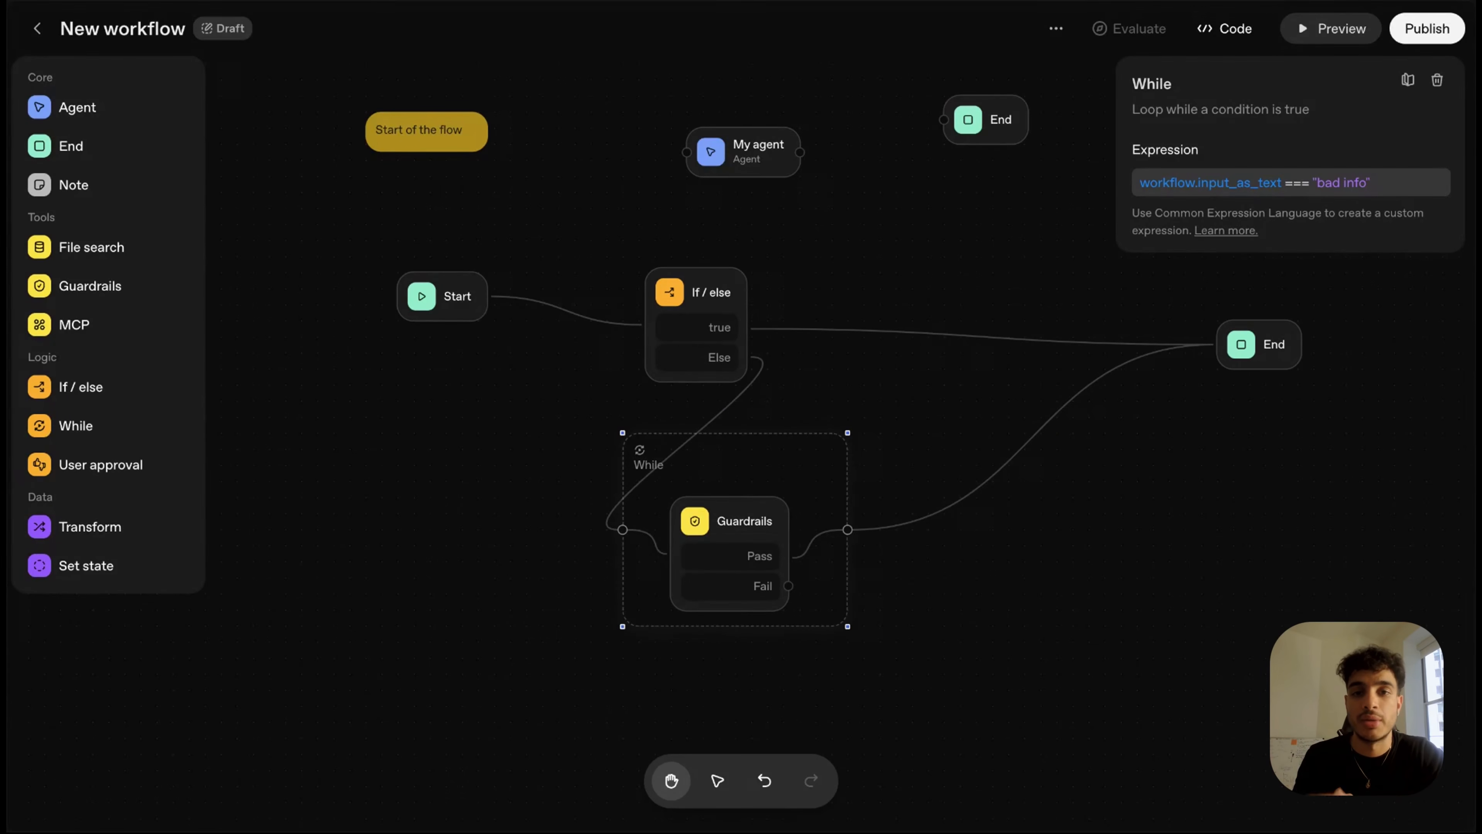
{"action": "left_click_drag", "start_coordinate": [791, 526], "coordinate": [807, 525]}
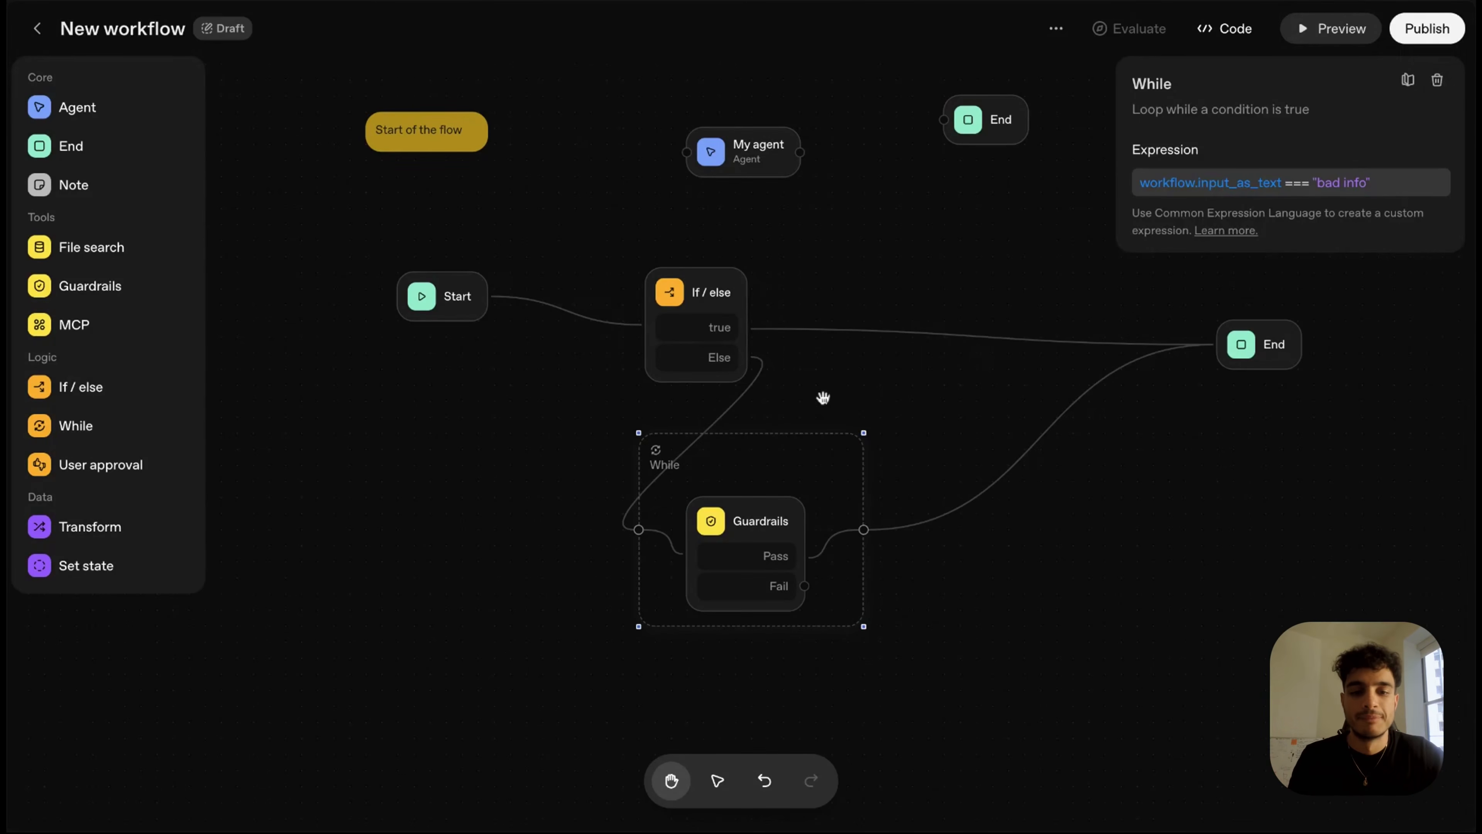
{"action": "left_click_drag", "start_coordinate": [752, 478], "coordinate": [914, 447]}
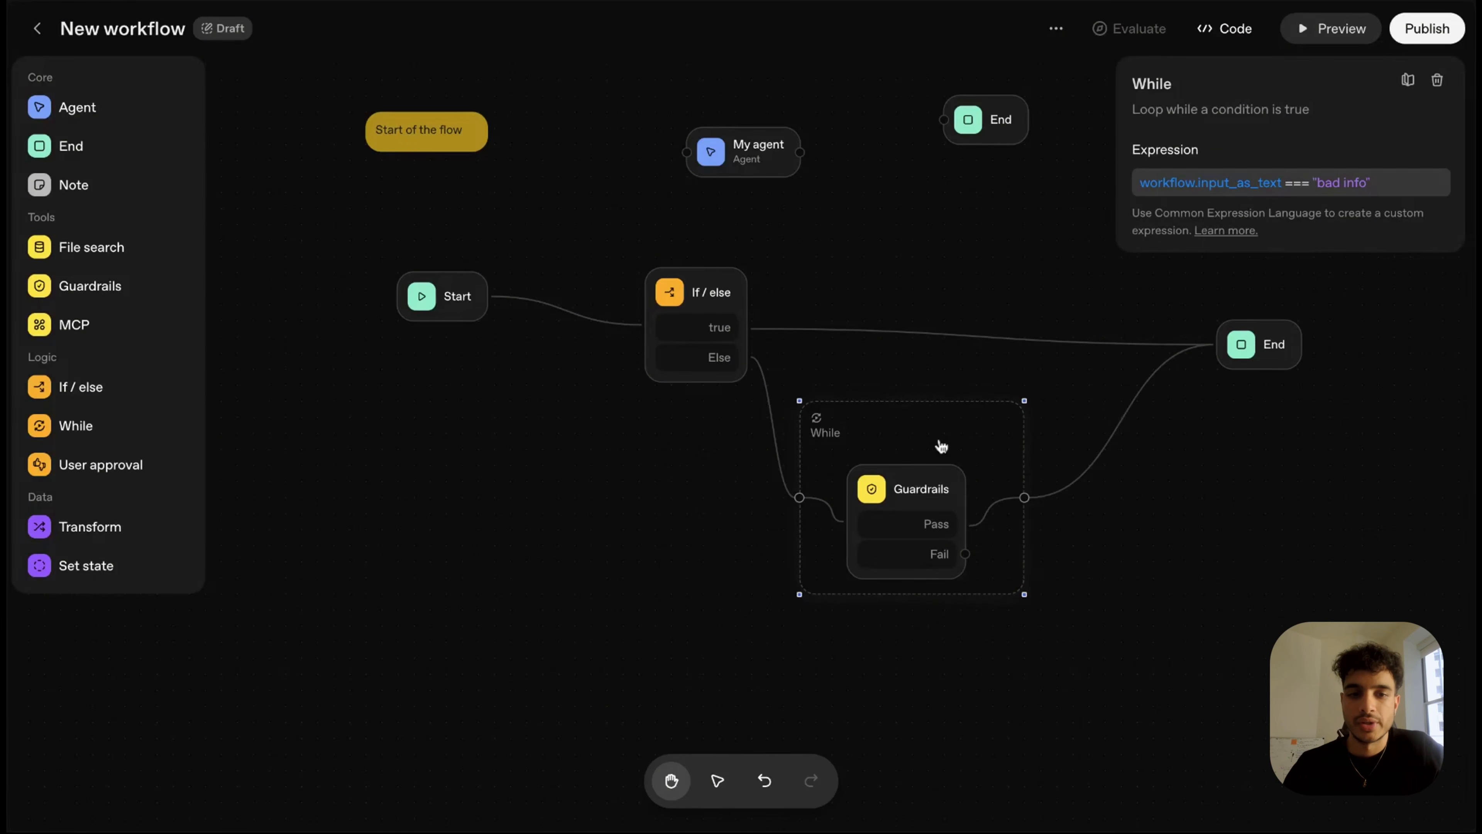
{"action": "key", "text": "Left"}
{"action": "key", "text": "Left"}
{"action": "key", "text": "Left"}
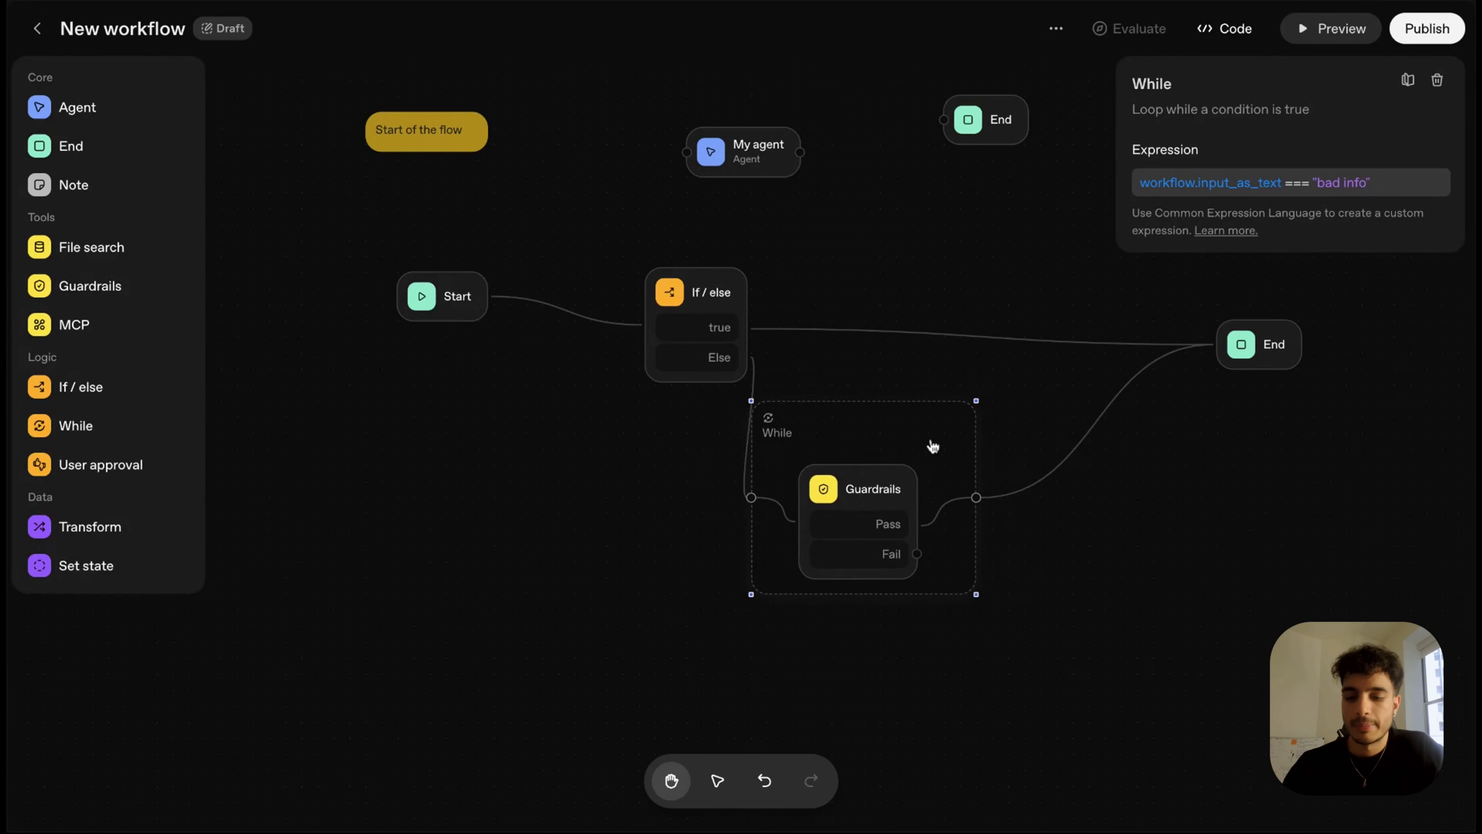
- Replace the If / else and While nodes with unconnected Set state and Transform nodes, and open the Set state node's settings
{"action": "key", "text": "Delete"}
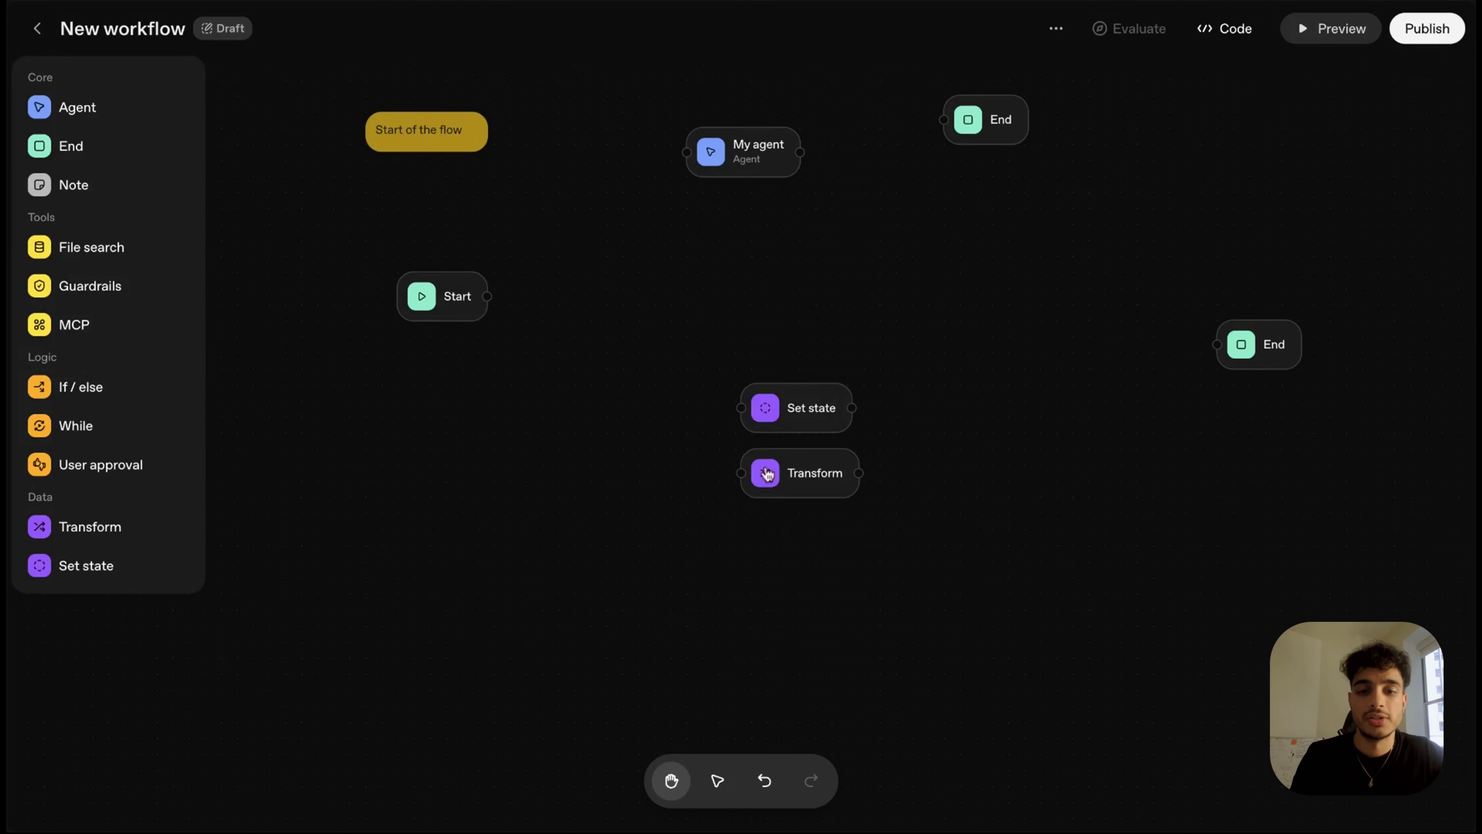
{"action": "left_click", "coordinate": [802, 420]}
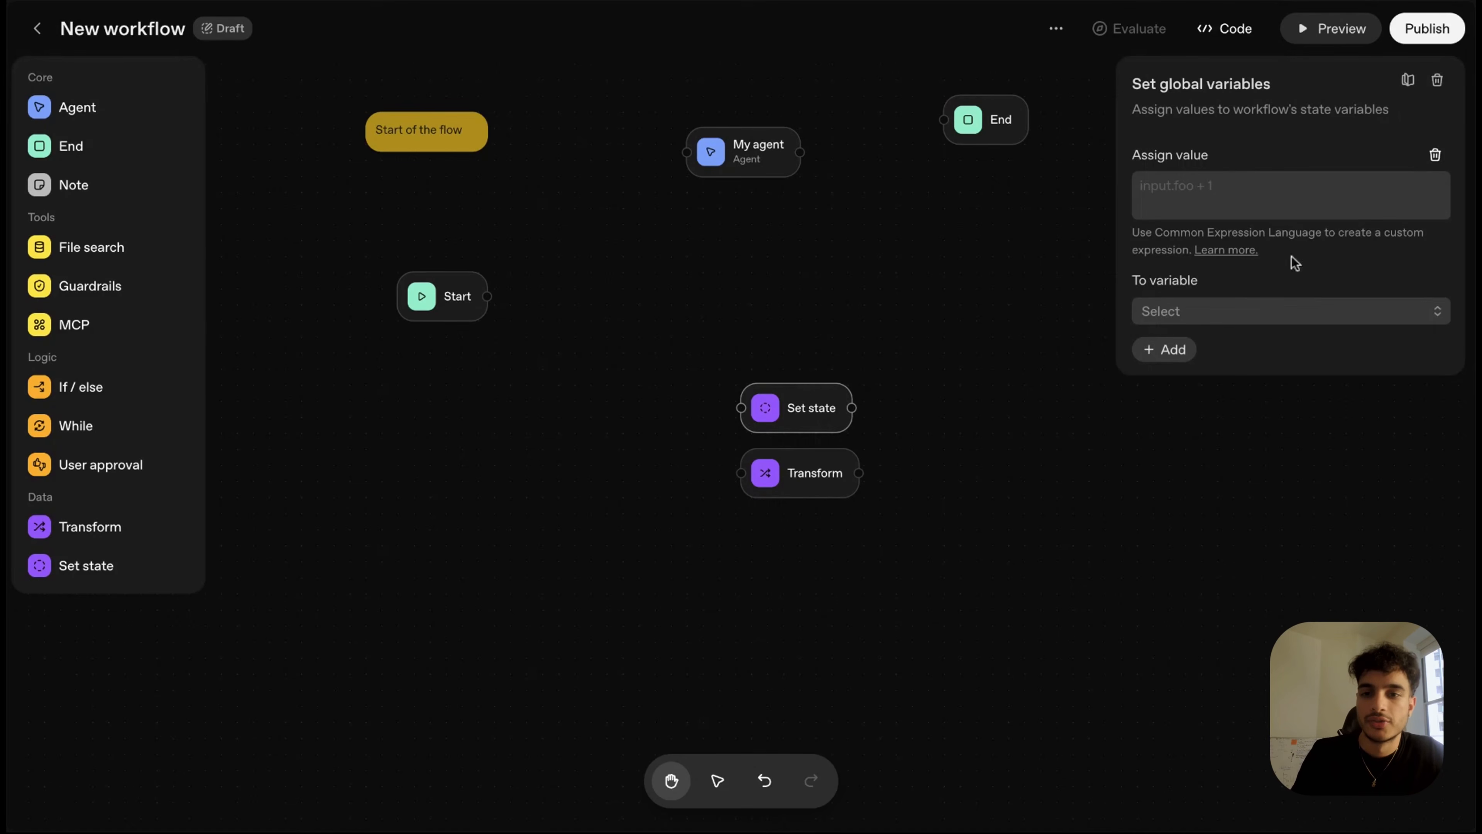
{"action": "left_click", "coordinate": [1211, 314]}
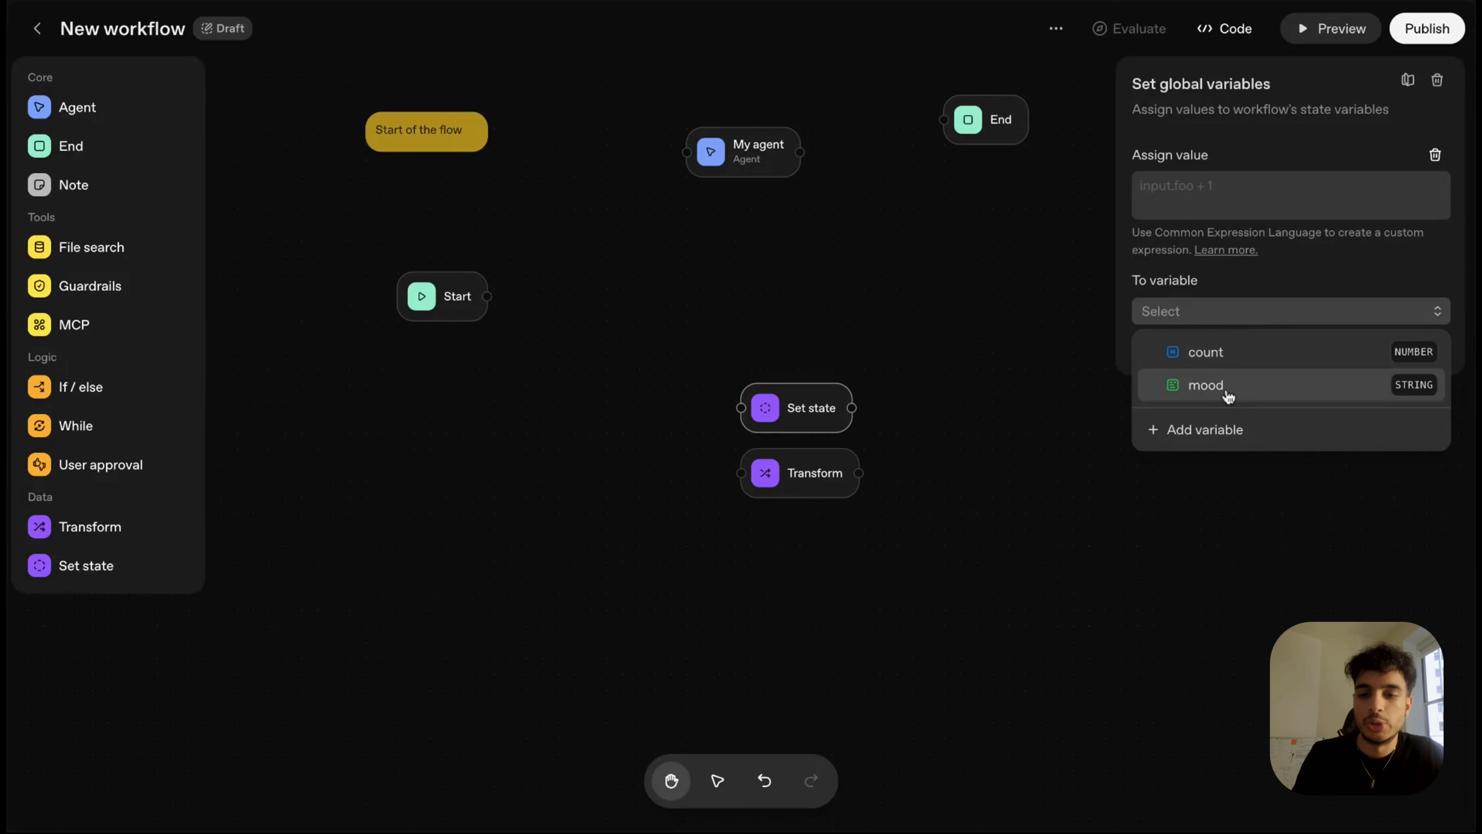
{"action": "left_click", "coordinate": [1214, 426]}
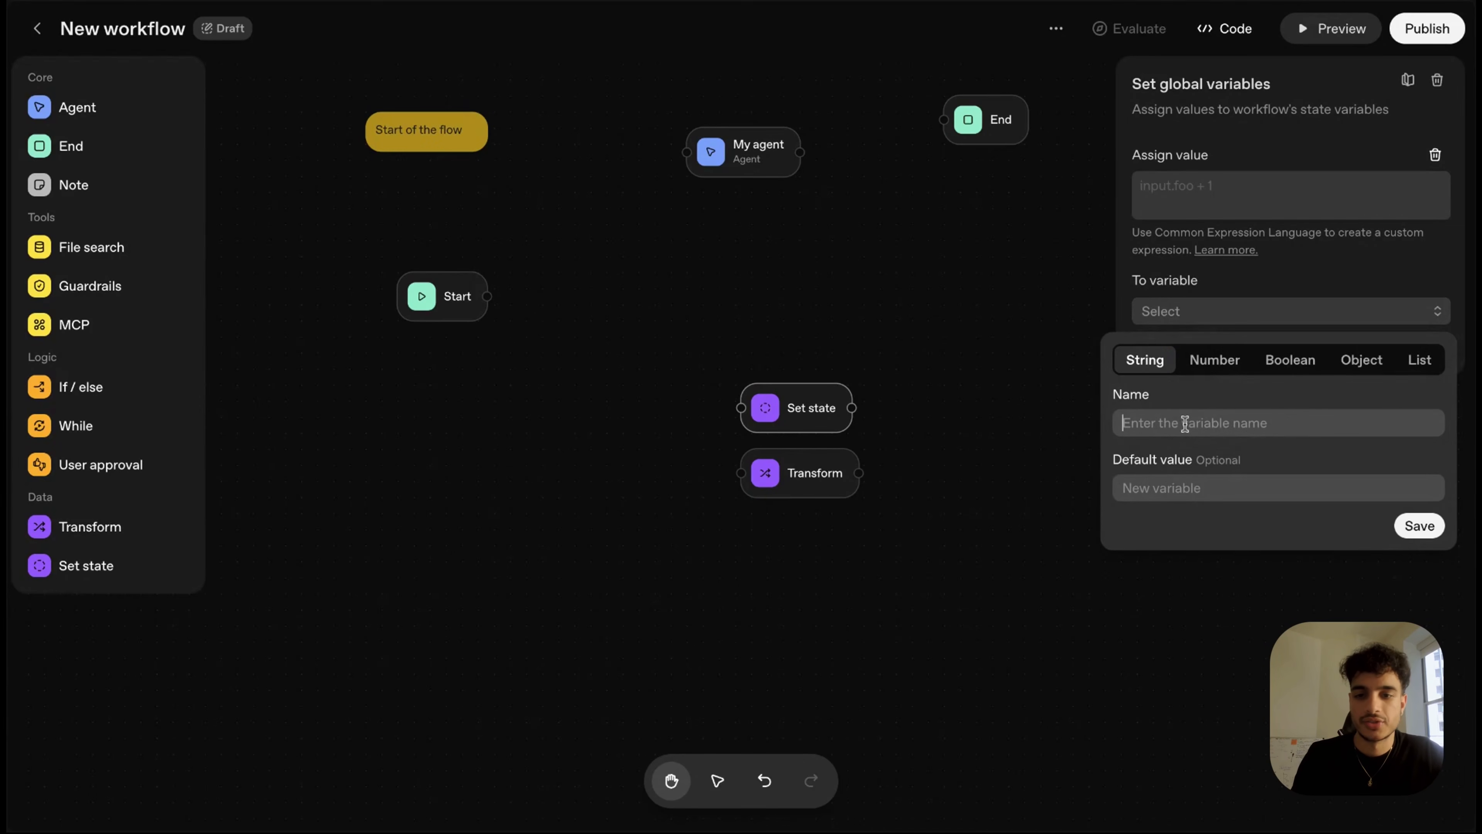
{"action": "type", "text": "status"}
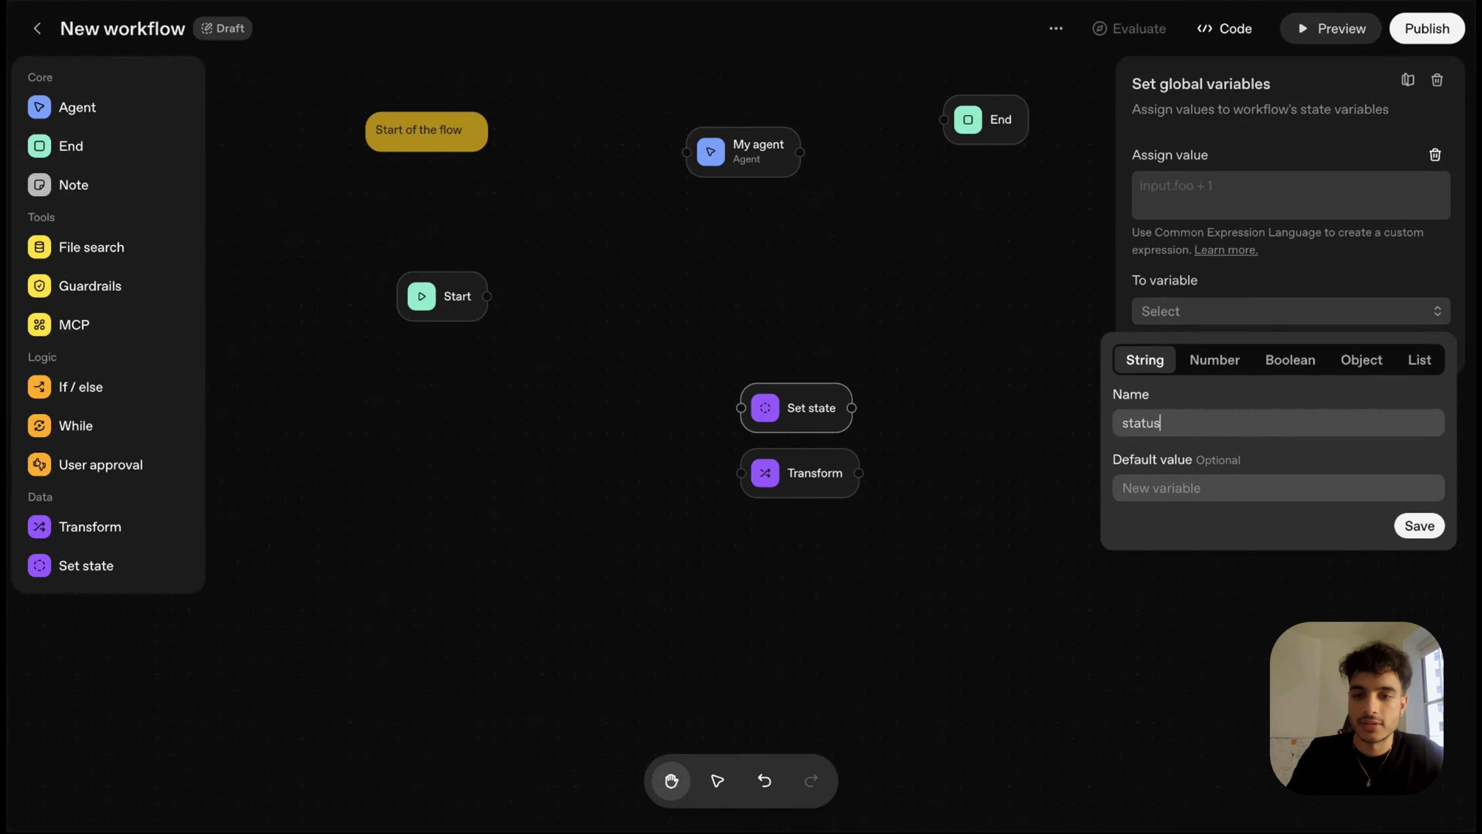
{"action": "left_click", "coordinate": [1161, 477]}
{"action": "type", "text": "simple"}
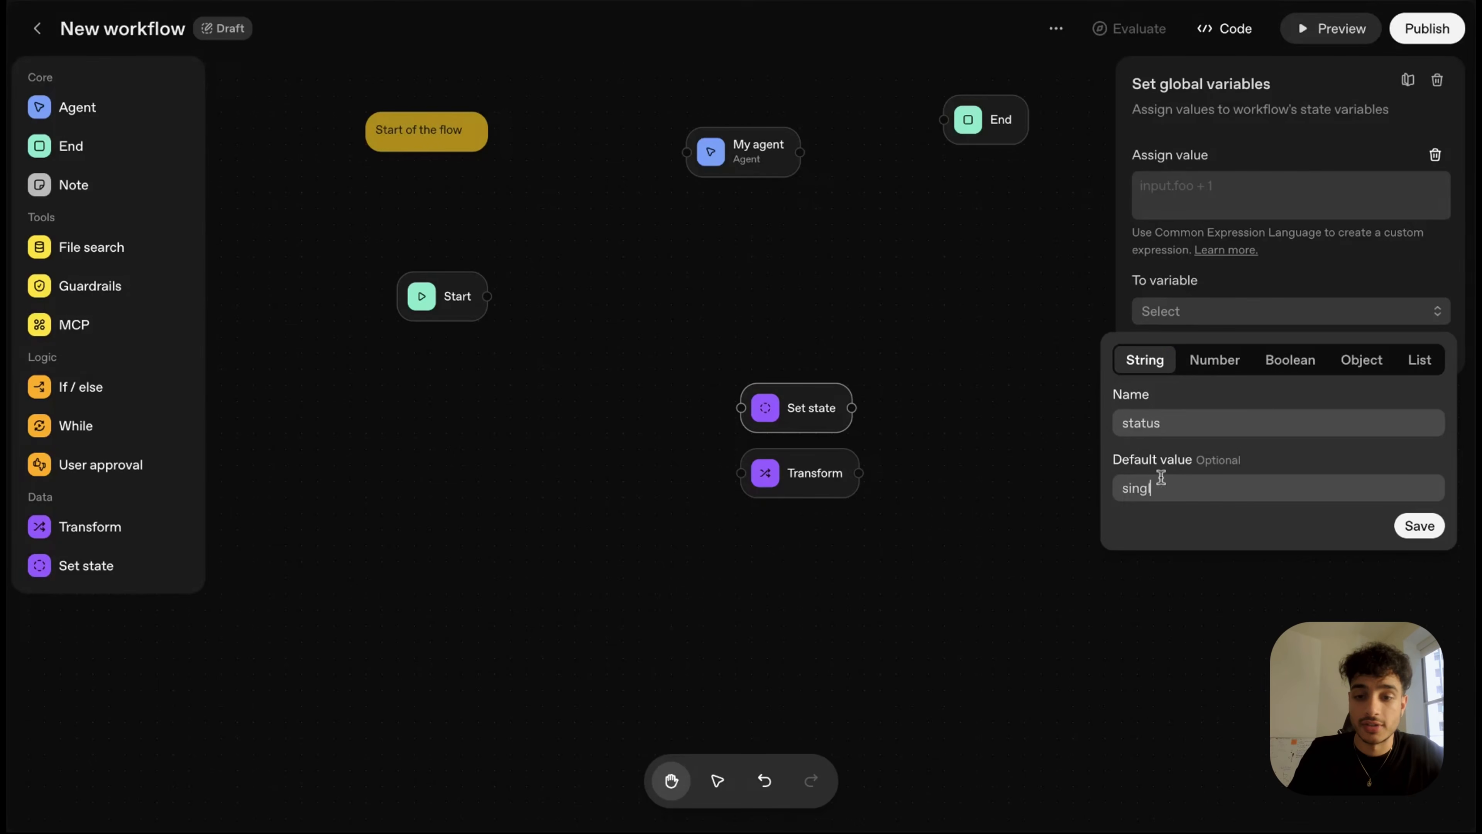
- Assign the value married in the Set state node to a new string variable named status that has a default value
{"action": "left_click", "coordinate": [1230, 198]}
{"action": "type", "text": "marr"}
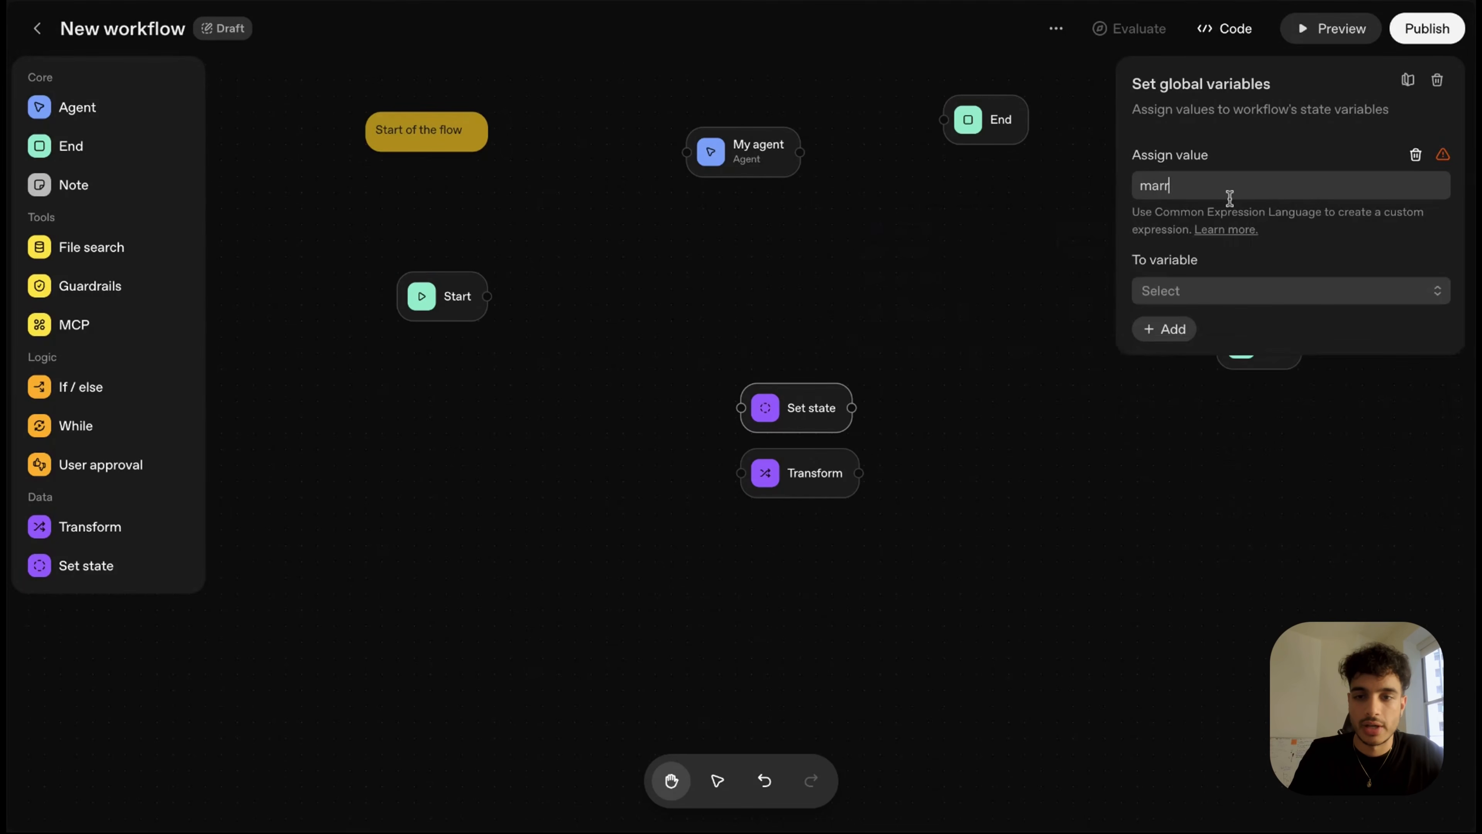
{"action": "left_click", "coordinate": [1248, 291]}
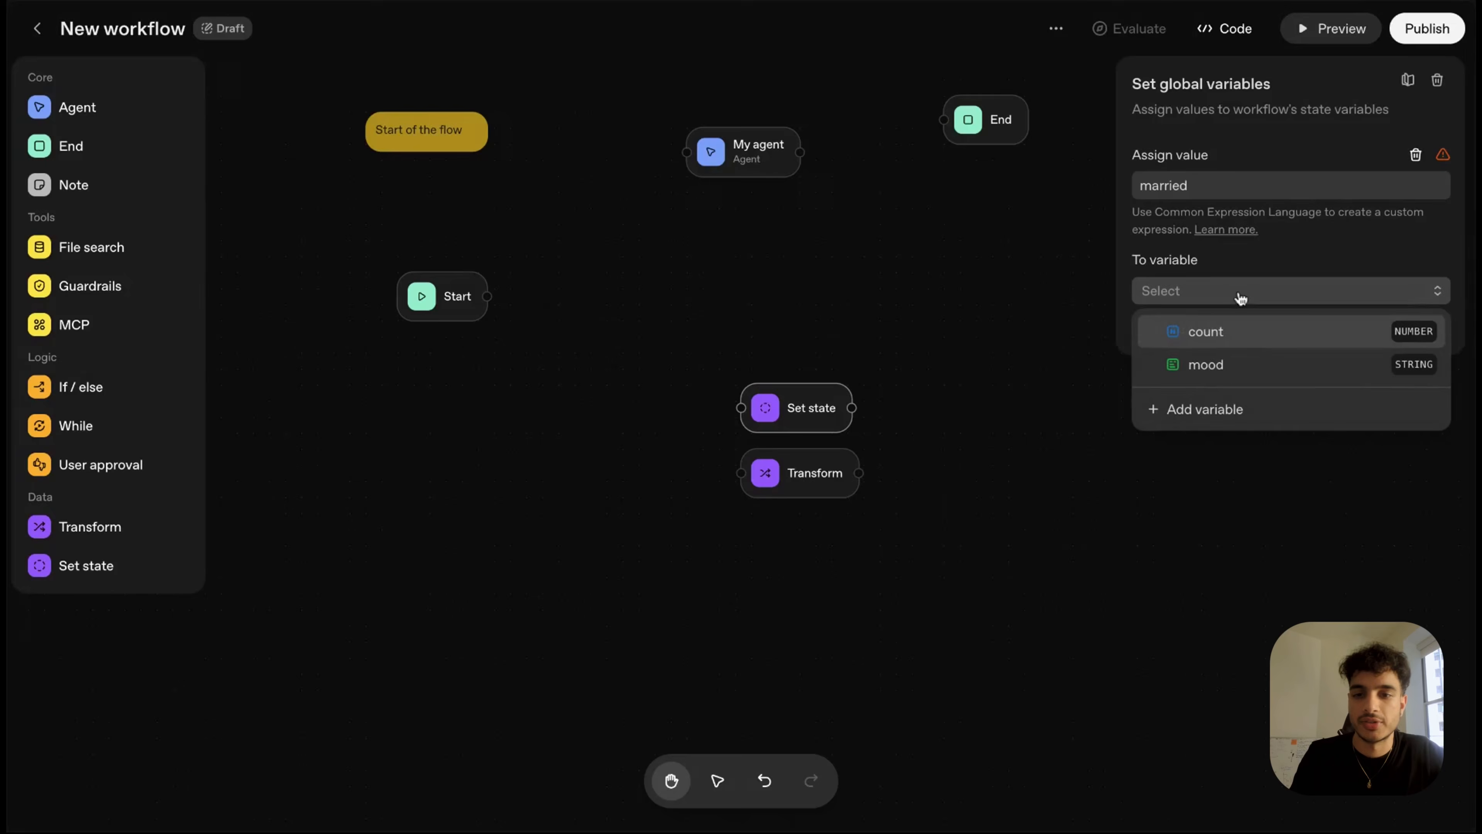
{"action": "left_click", "coordinate": [1164, 407]}
{"action": "type", "text": "status"}
{"action": "left_click", "coordinate": [1174, 467]}
{"action": "type", "text": "sin"}
{"action": "left_click", "coordinate": [1418, 505]}
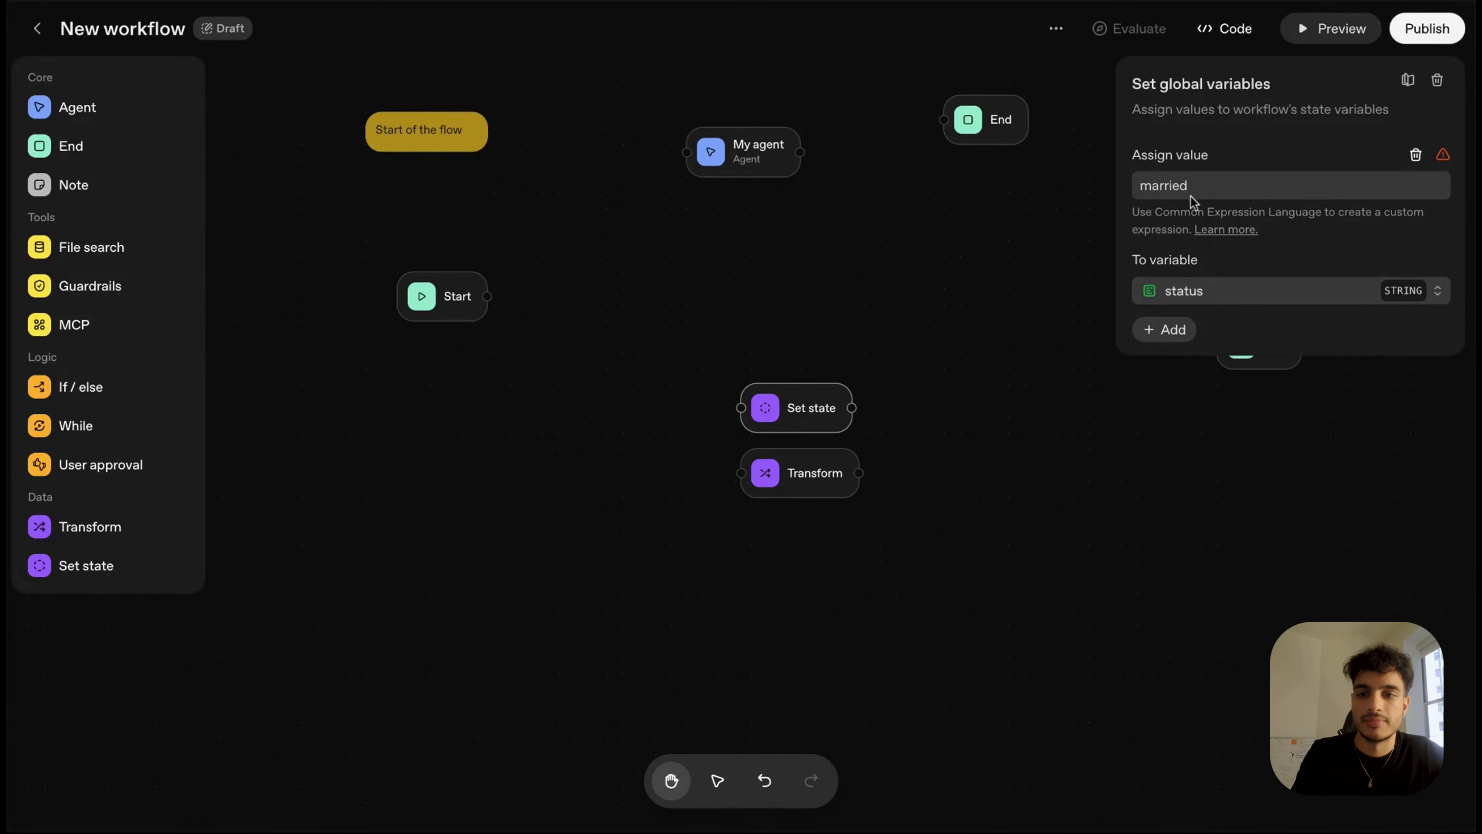
- Add a second assignment to the Set state node with the value "want to get married"
{"action": "left_click", "coordinate": [1181, 330]}
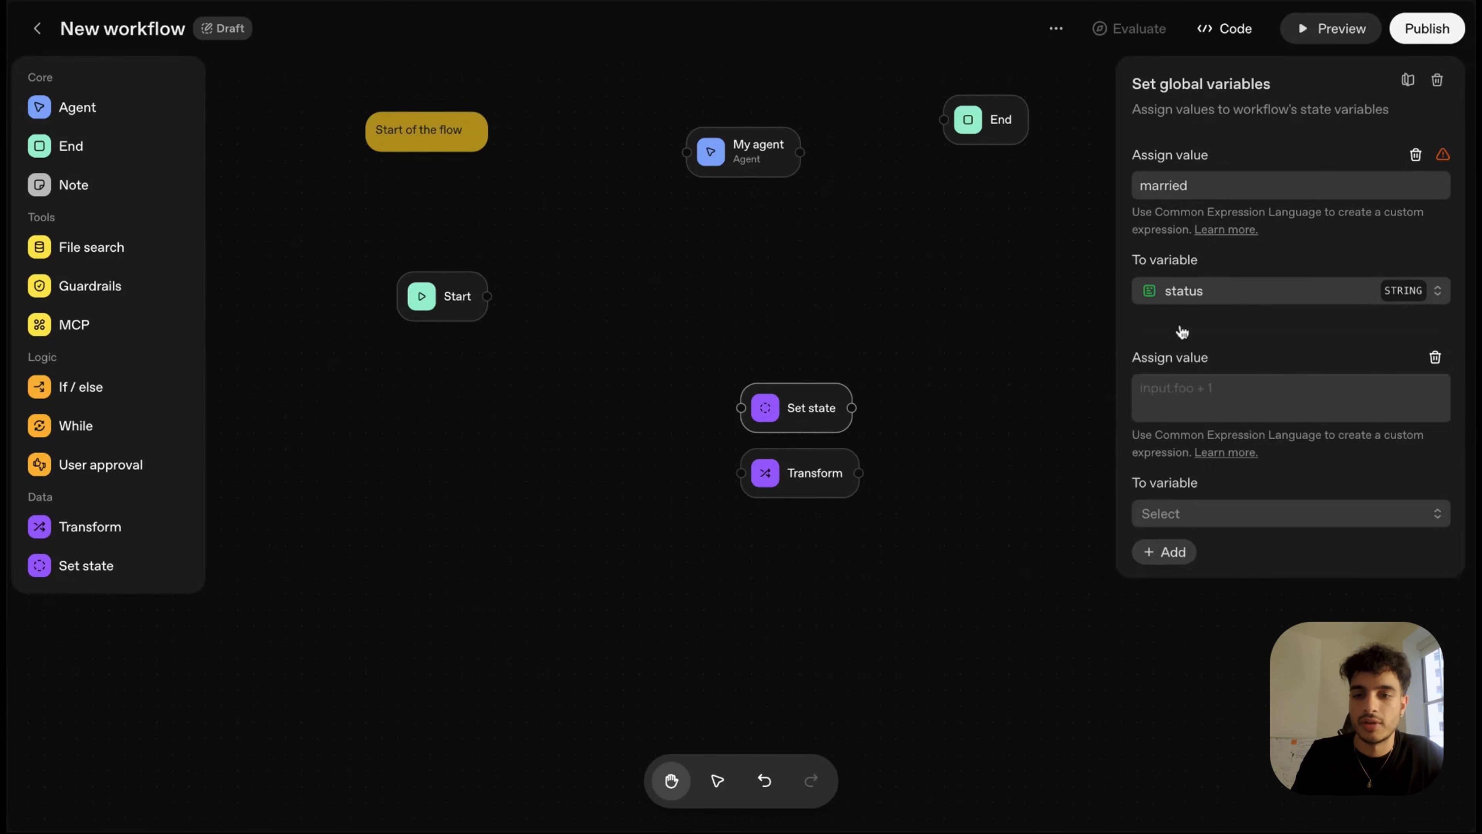
{"action": "left_click", "coordinate": [1181, 513]}
{"action": "left_click", "coordinate": [1226, 397]}
{"action": "type", "text": "want"}
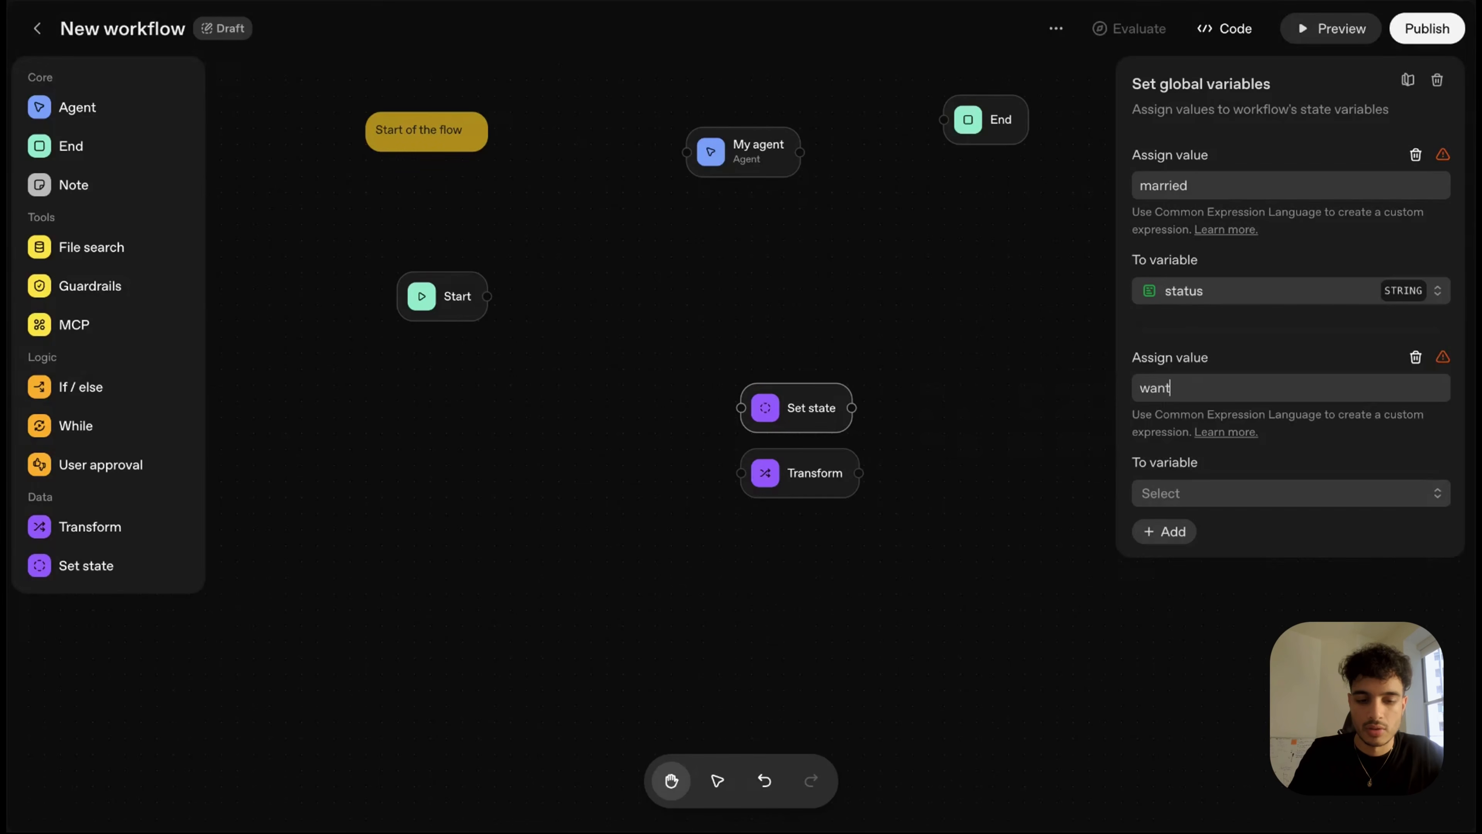
{"action": "type", "text": " to get married"}
- Target the second assignment at a new string variable named dream_status with the default value "want to get married"
{"action": "left_click", "coordinate": [1194, 504]}
{"action": "left_click", "coordinate": [1188, 644]}
{"action": "left_click", "coordinate": [1188, 609]}
{"action": "type", "text": "dream_st"}
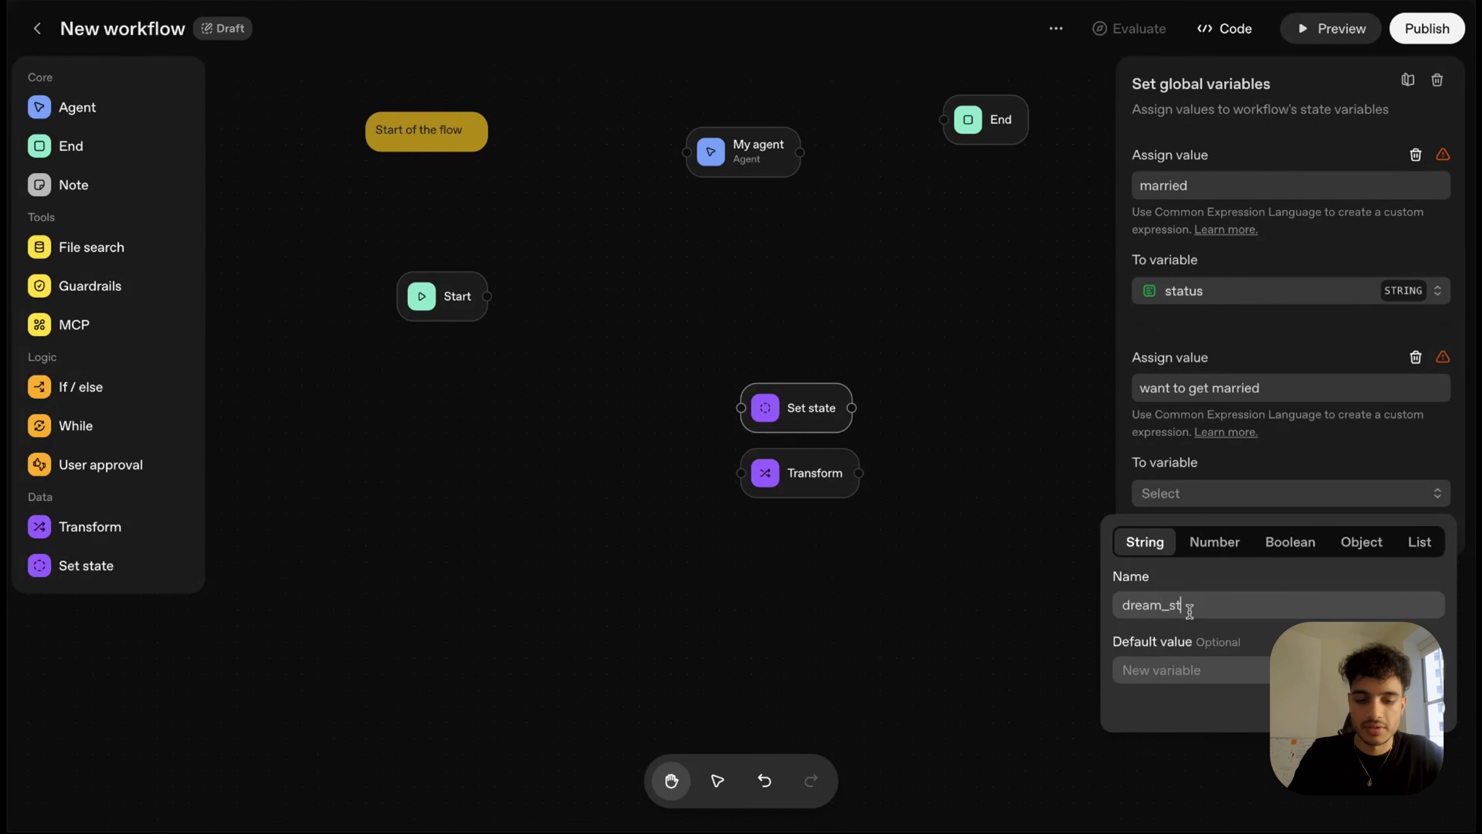
{"action": "type", "text": "want "}
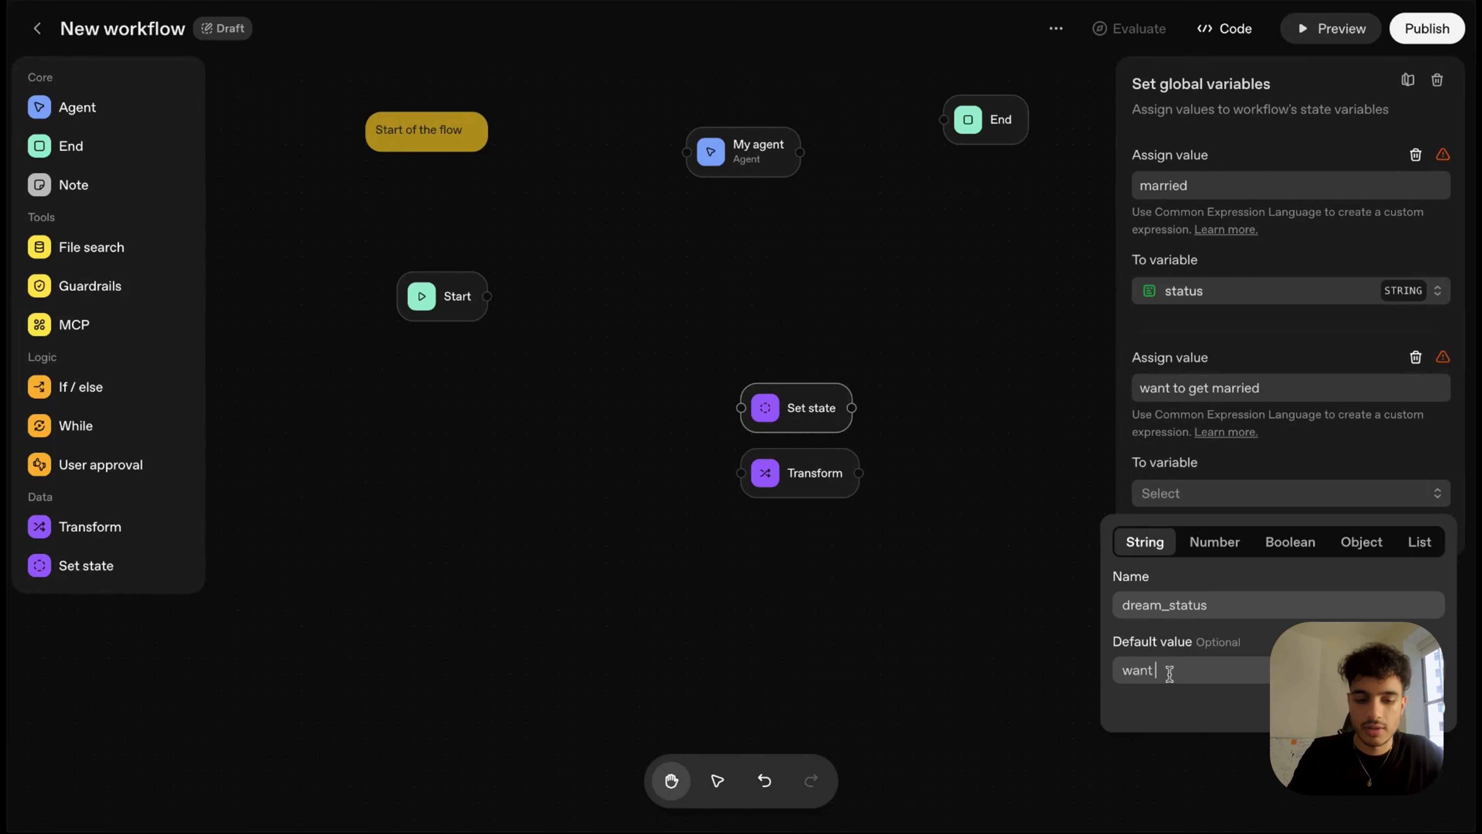
{"action": "type", "text": "to get married"}
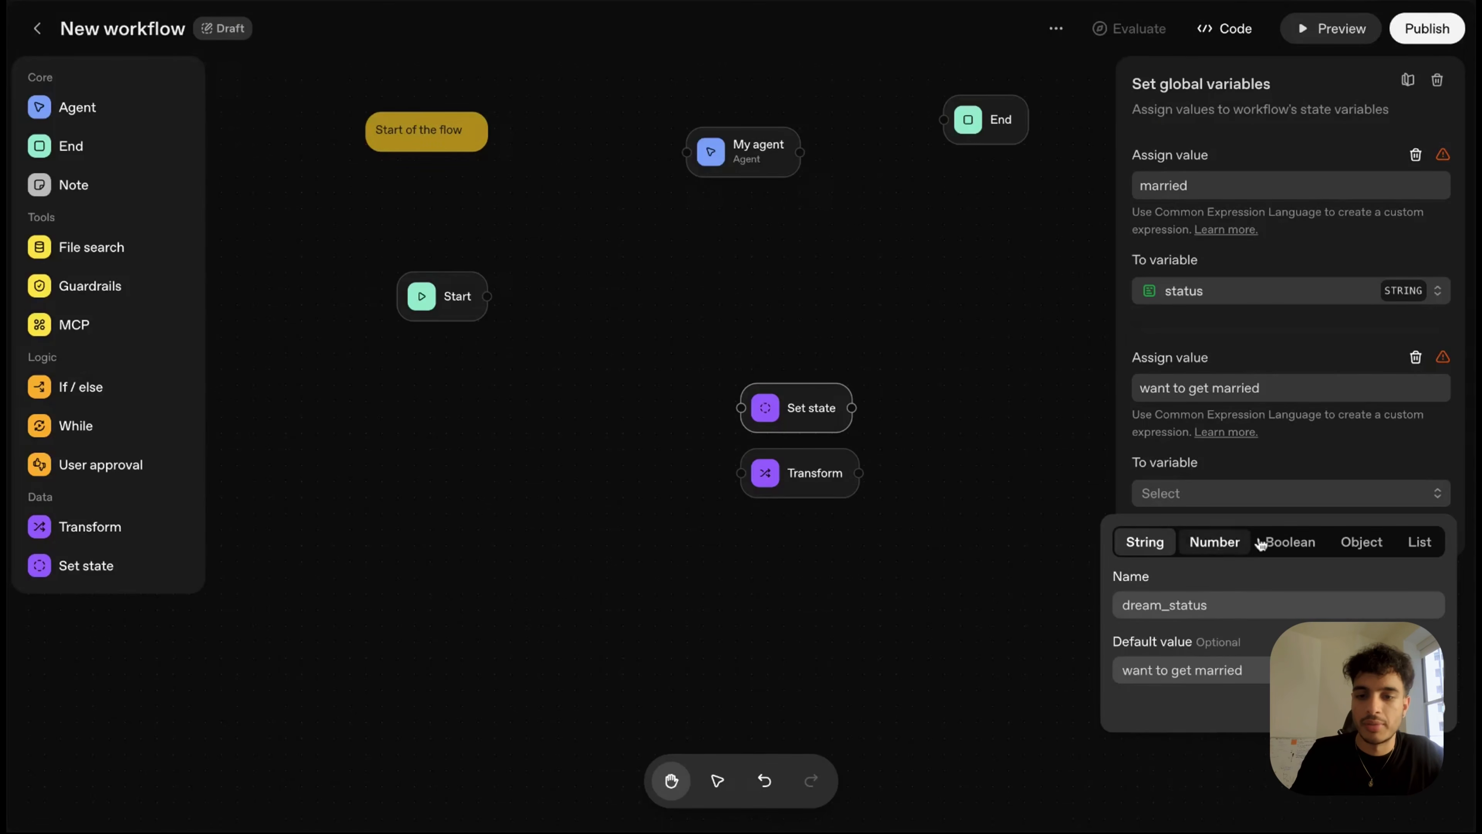
{"action": "key", "text": "Return"}
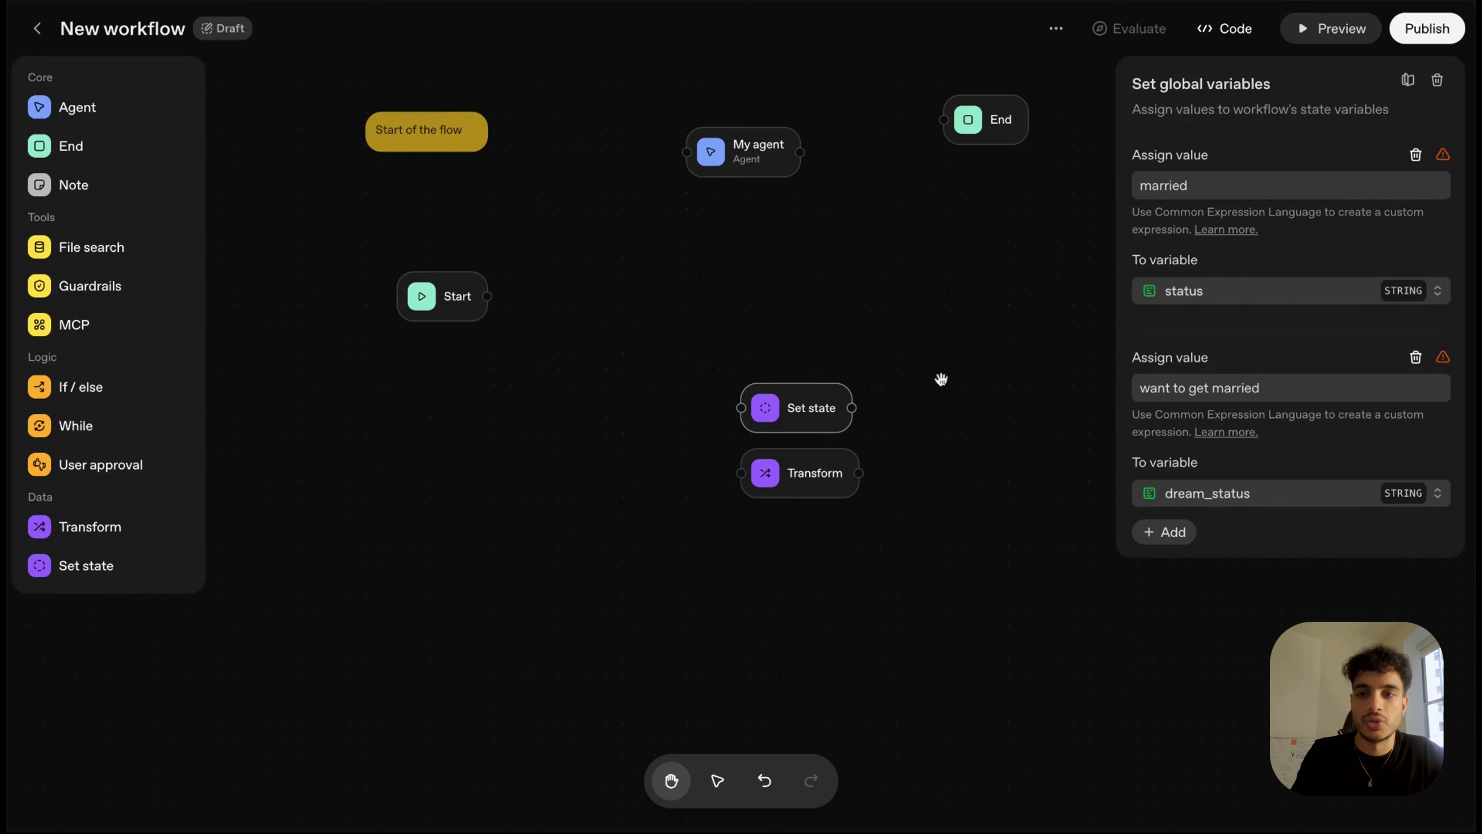
- Review the Transform node's key and value expression settings, then close them and nudge the Set state node slightly
{"action": "left_click", "coordinate": [902, 378]}
{"action": "left_click", "coordinate": [798, 475]}
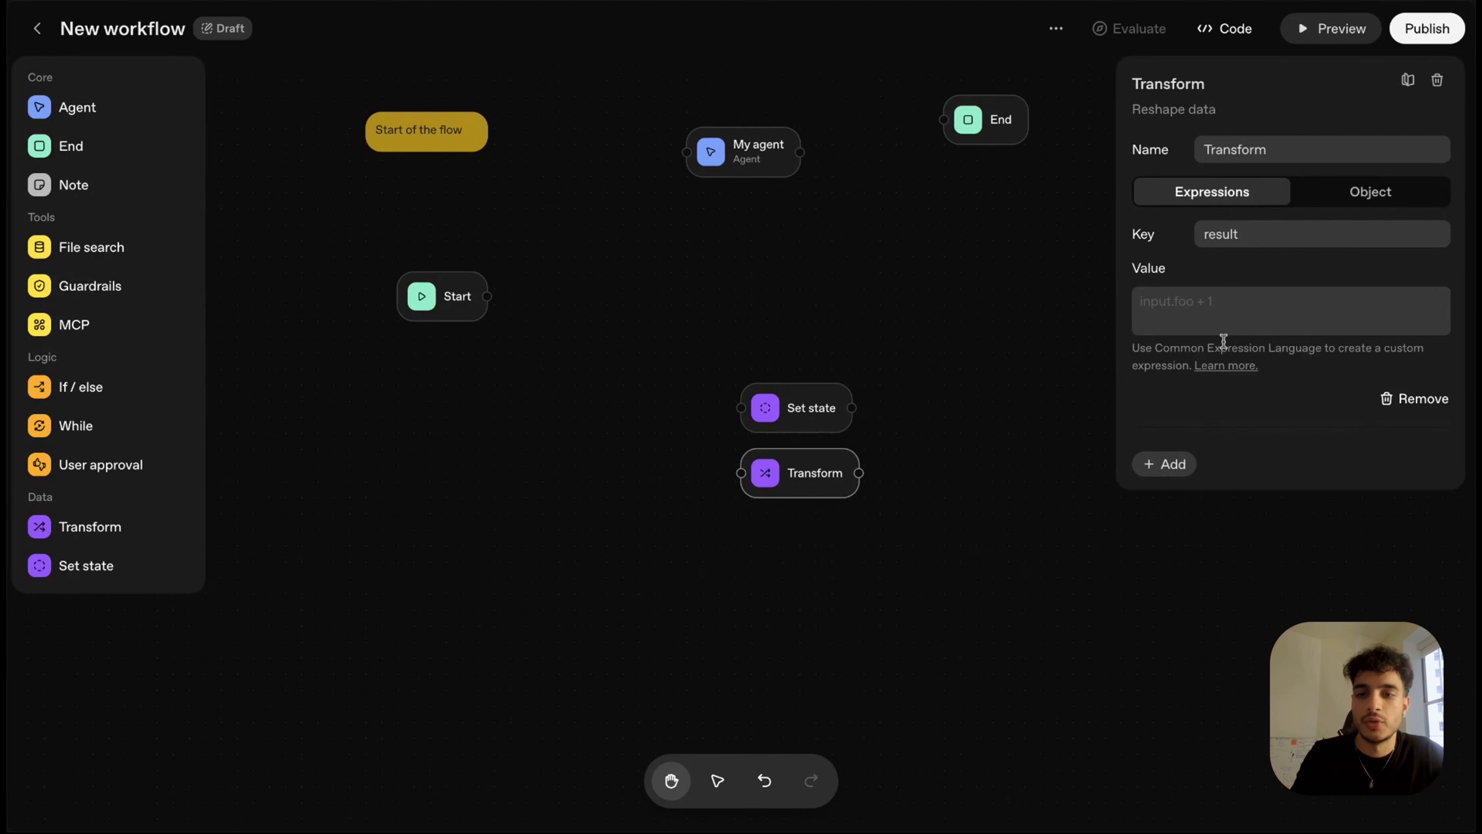
{"action": "mouse_move", "coordinate": [1163, 349]}
{"action": "left_mouse_down"}
{"action": "mouse_move", "coordinate": [1260, 349]}
{"action": "mouse_move", "coordinate": [1255, 366]}
{"action": "mouse_move", "coordinate": [1174, 366]}
{"action": "left_mouse_up"}
{"action": "left_click", "coordinate": [1279, 385]}
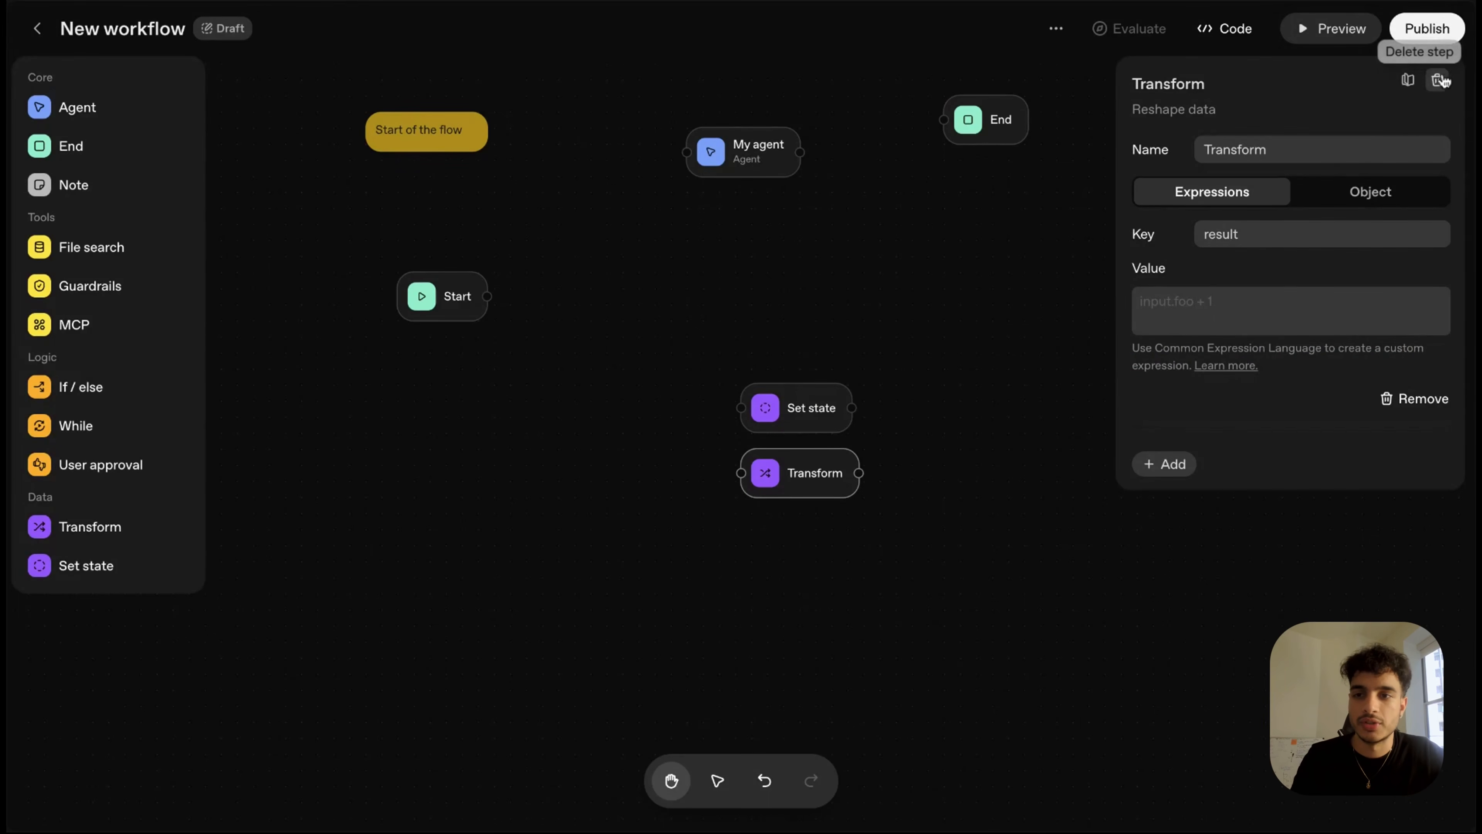
{"action": "left_click", "coordinate": [896, 361]}
{"action": "left_click_drag", "start_coordinate": [790, 409], "coordinate": [801, 411]}
{"action": "left_click", "coordinate": [796, 333]}
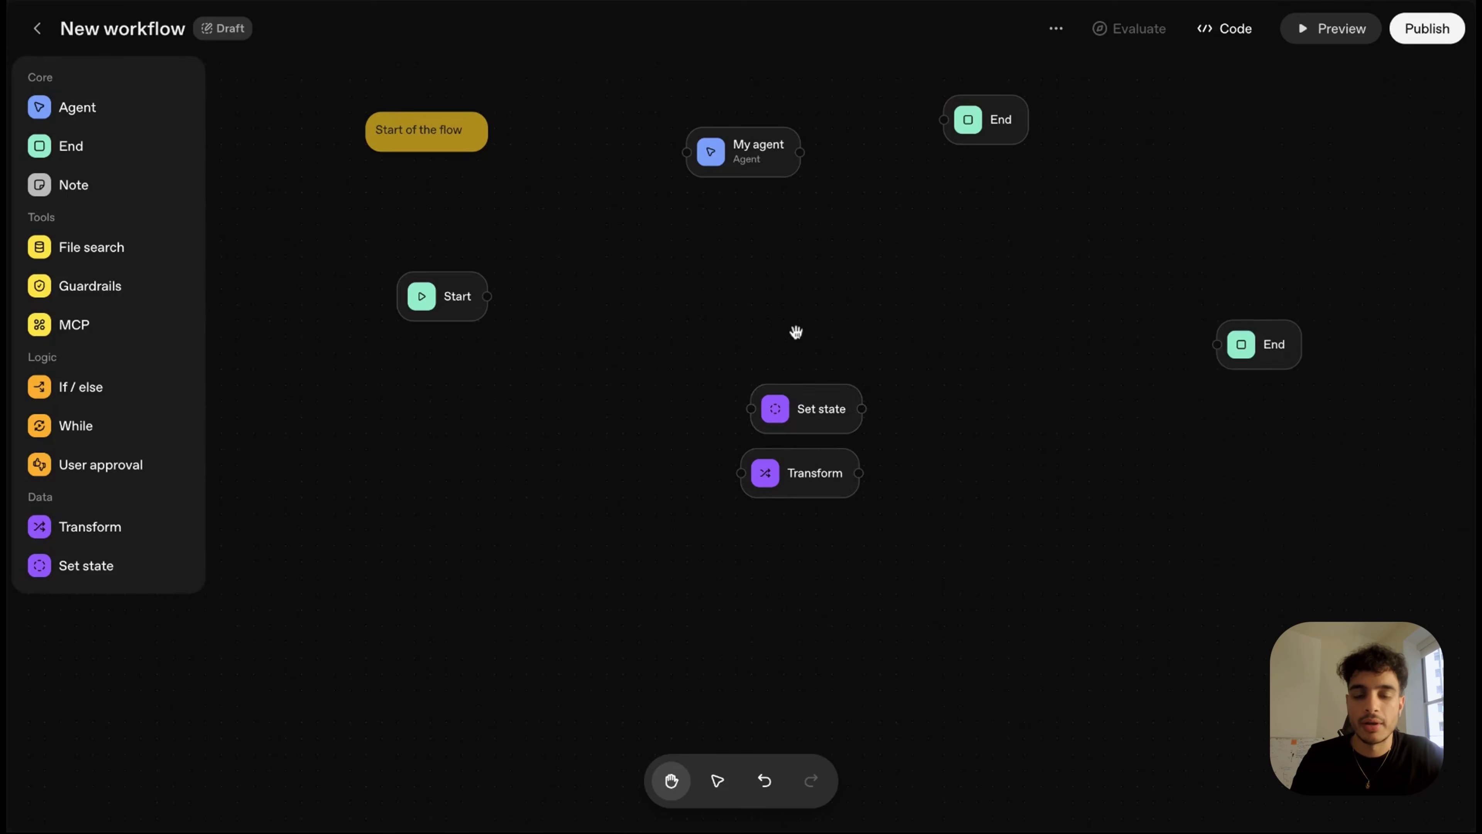
- Add a number state variable for the message count to the Start node, with the default value 0
{"action": "left_click", "coordinate": [448, 312]}
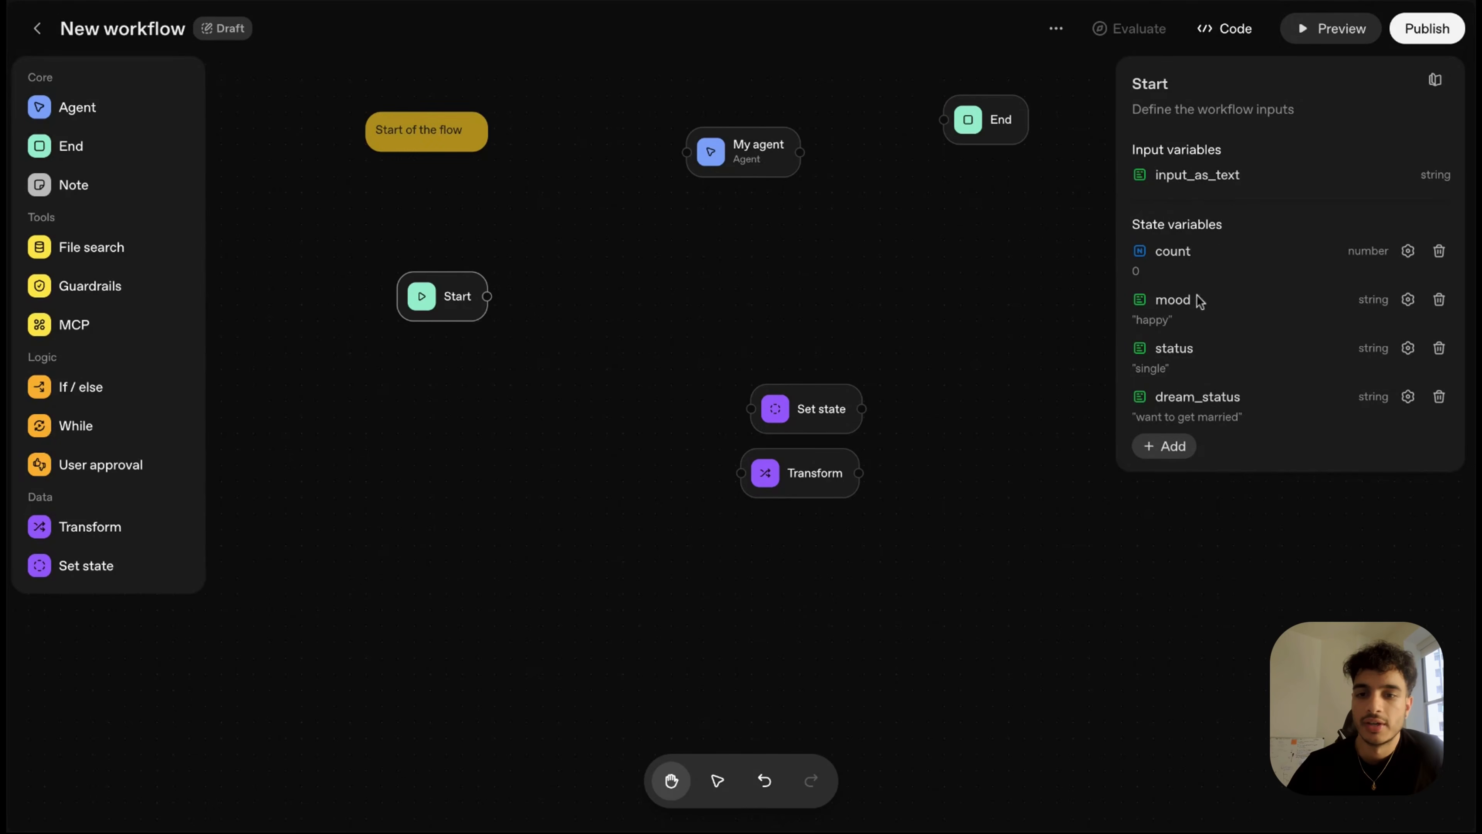
{"action": "left_click", "coordinate": [1155, 461]}
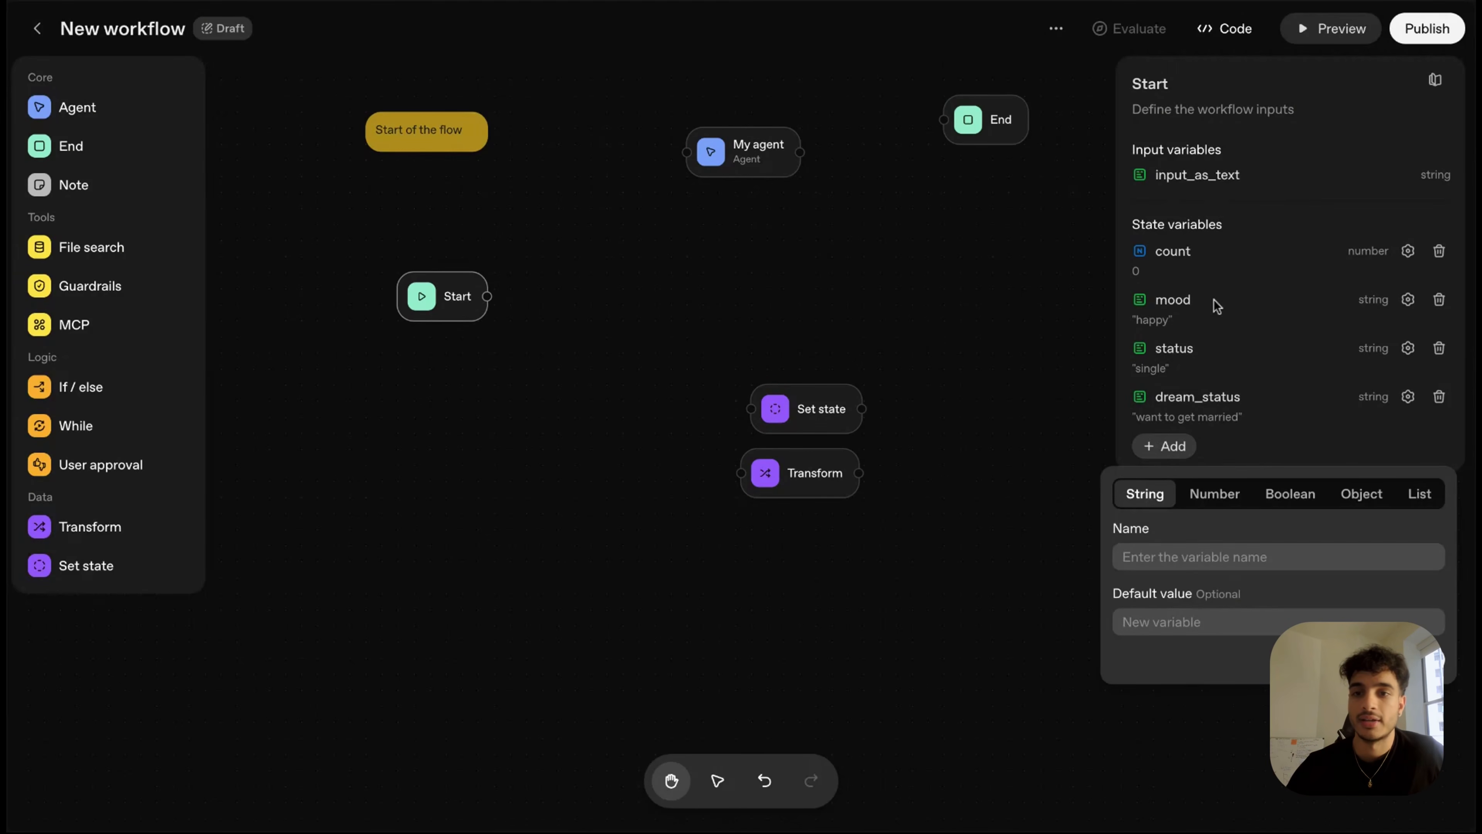
{"action": "left_click", "coordinate": [1215, 493]}
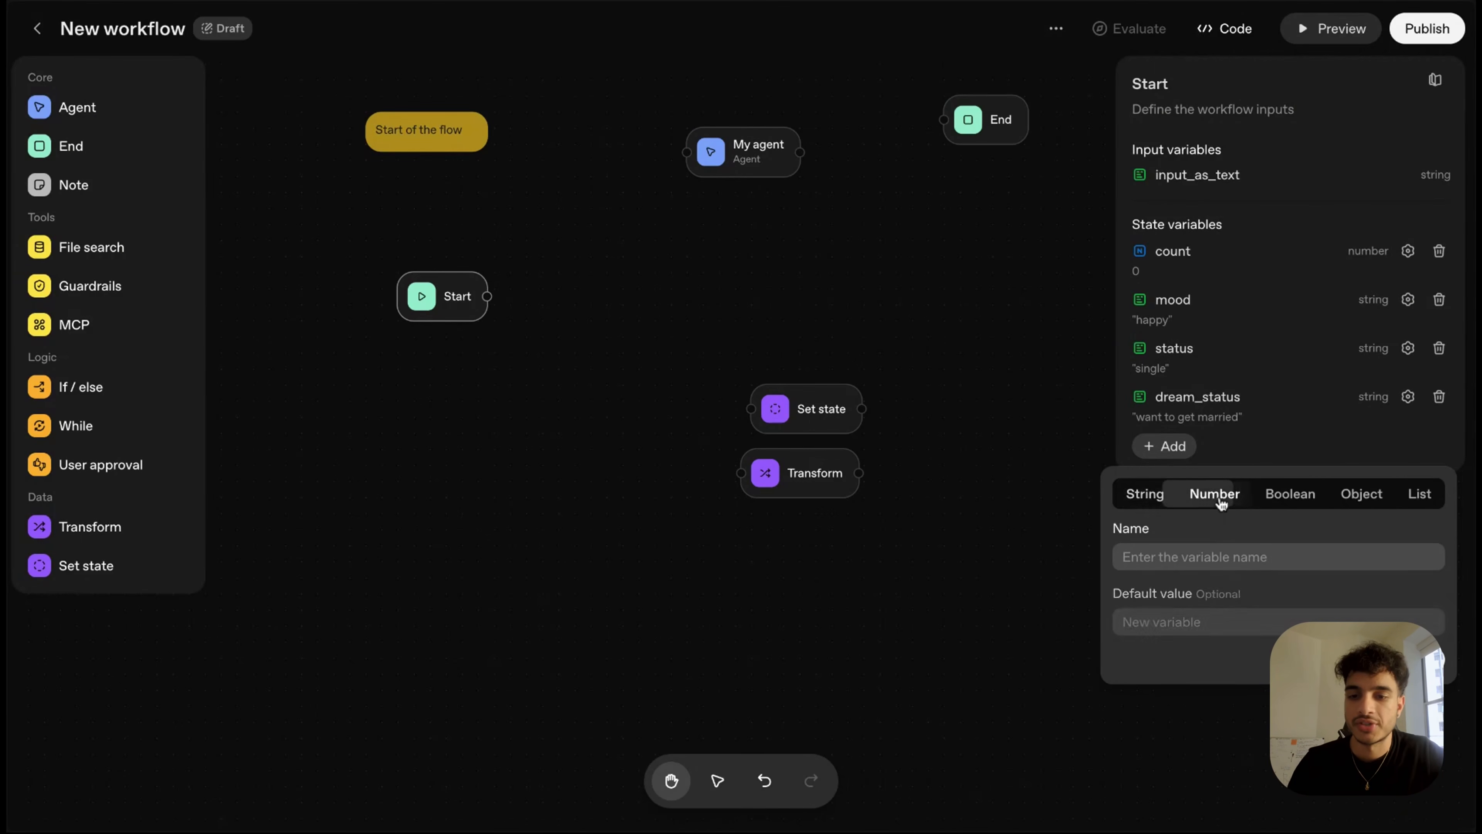
{"action": "left_click", "coordinate": [1185, 555]}
{"action": "type", "text": "count"}
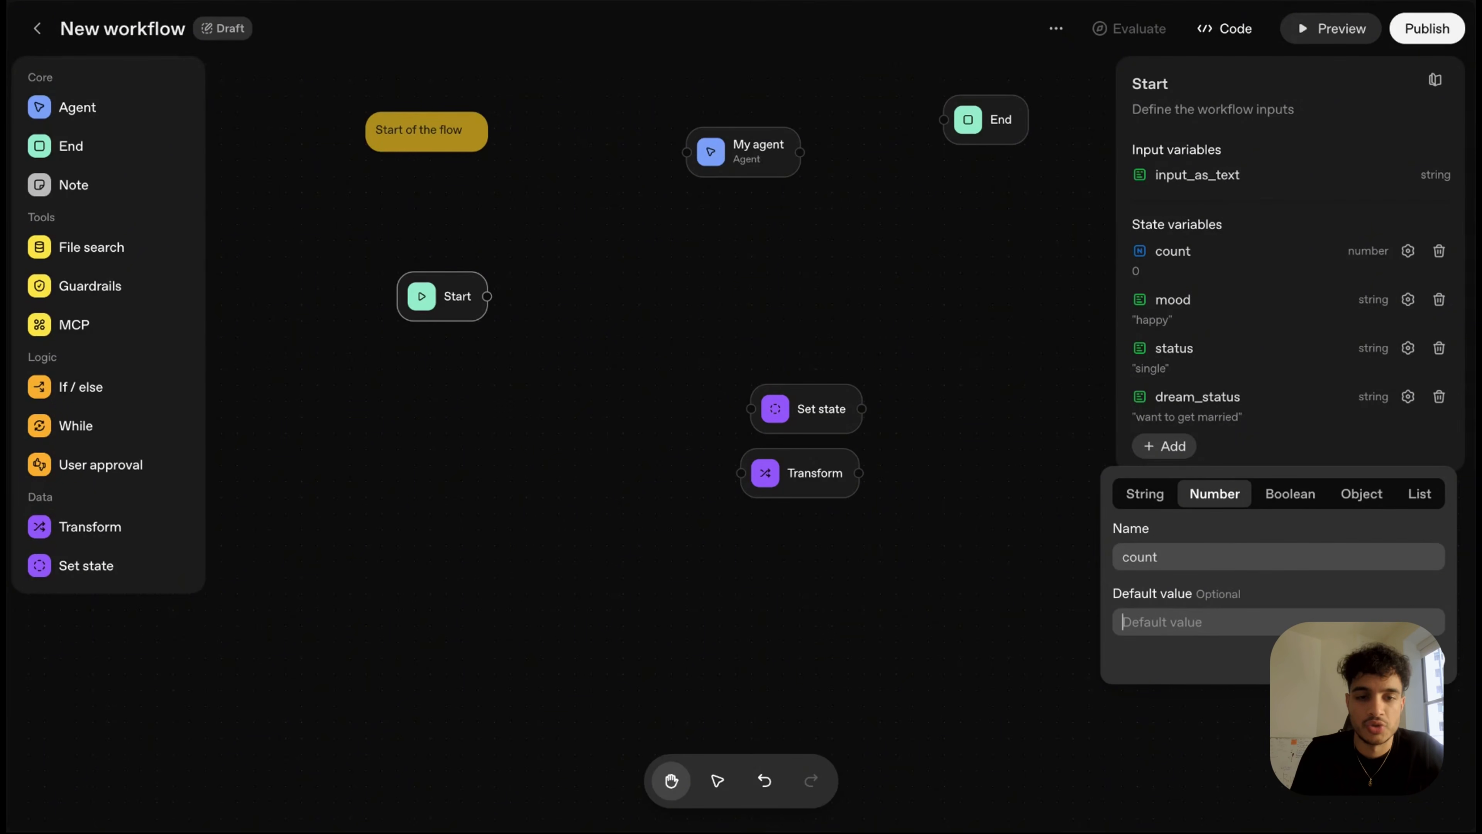
{"action": "type", "text": "1unt_messages"}
{"action": "left_click", "coordinate": [1302, 614]}
{"action": "key", "text": "BackSpace"}
{"action": "type", "text": "0"}
{"action": "key", "text": "Return"}
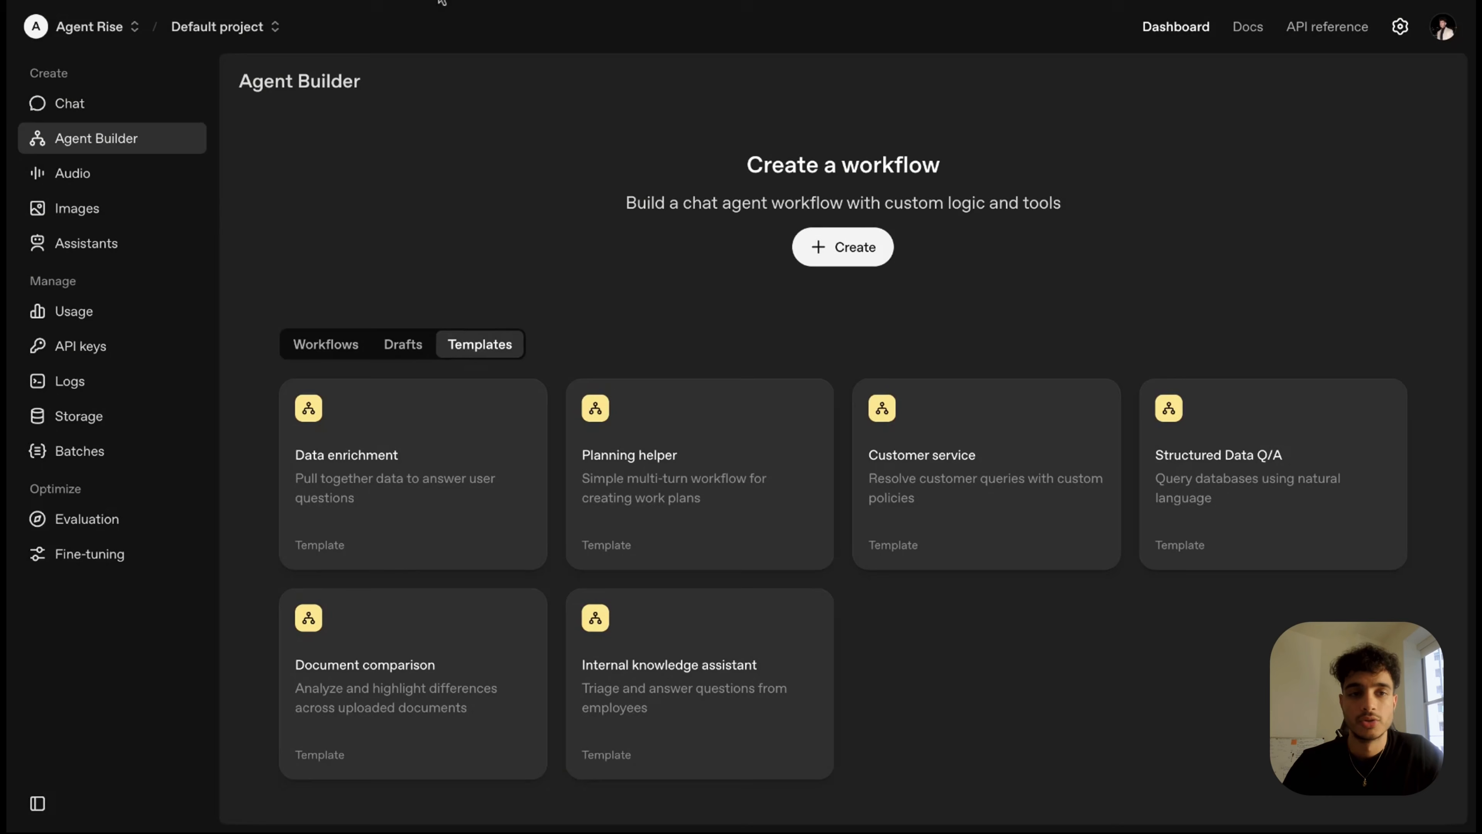
- Look through the Agent Builder workflows and drafts, and open a new workflow from the Customer service template
{"action": "left_click", "coordinate": [341, 345]}
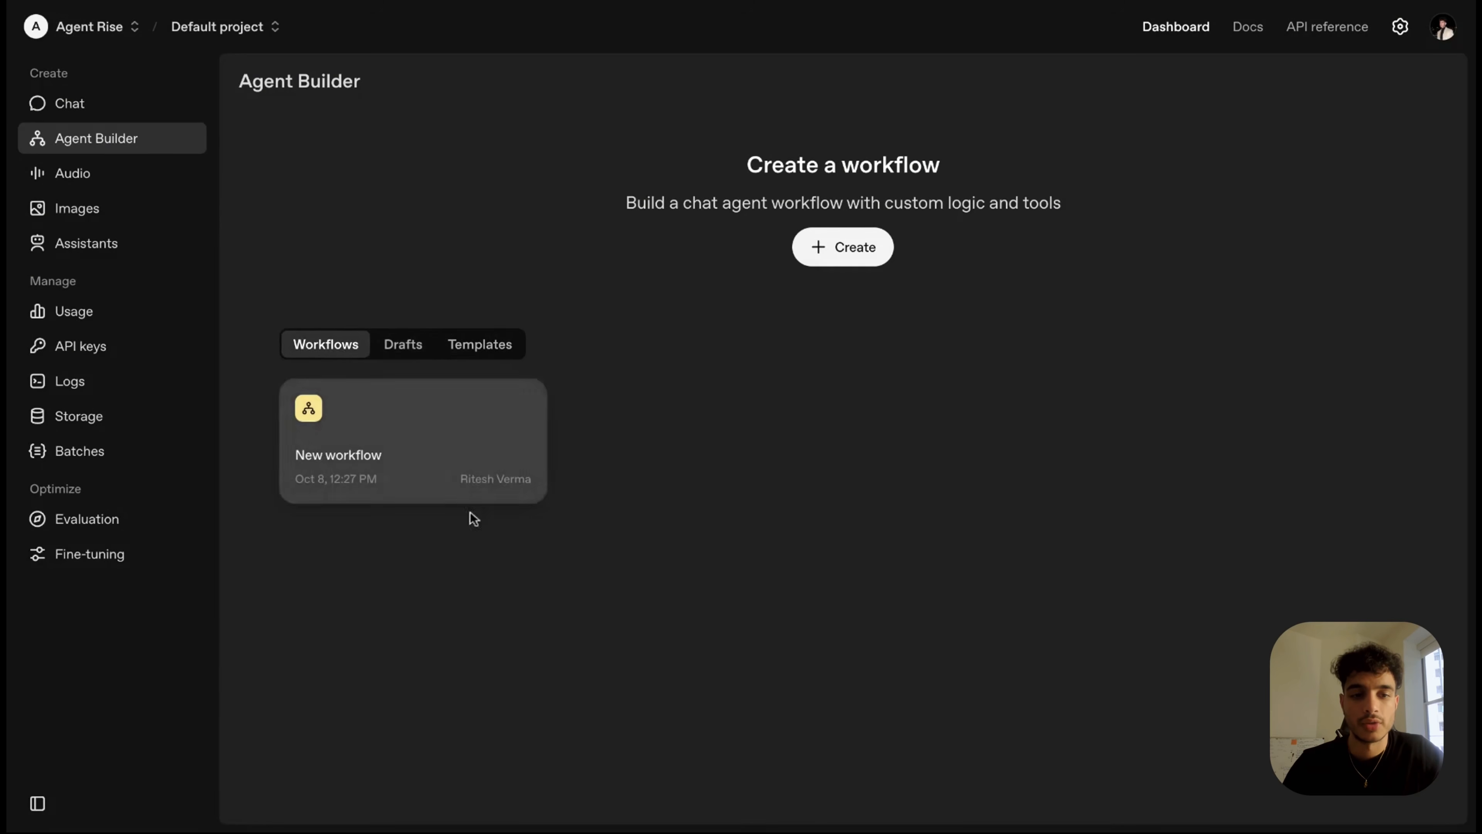
{"action": "left_click", "coordinate": [401, 350]}
{"action": "left_click", "coordinate": [479, 348]}
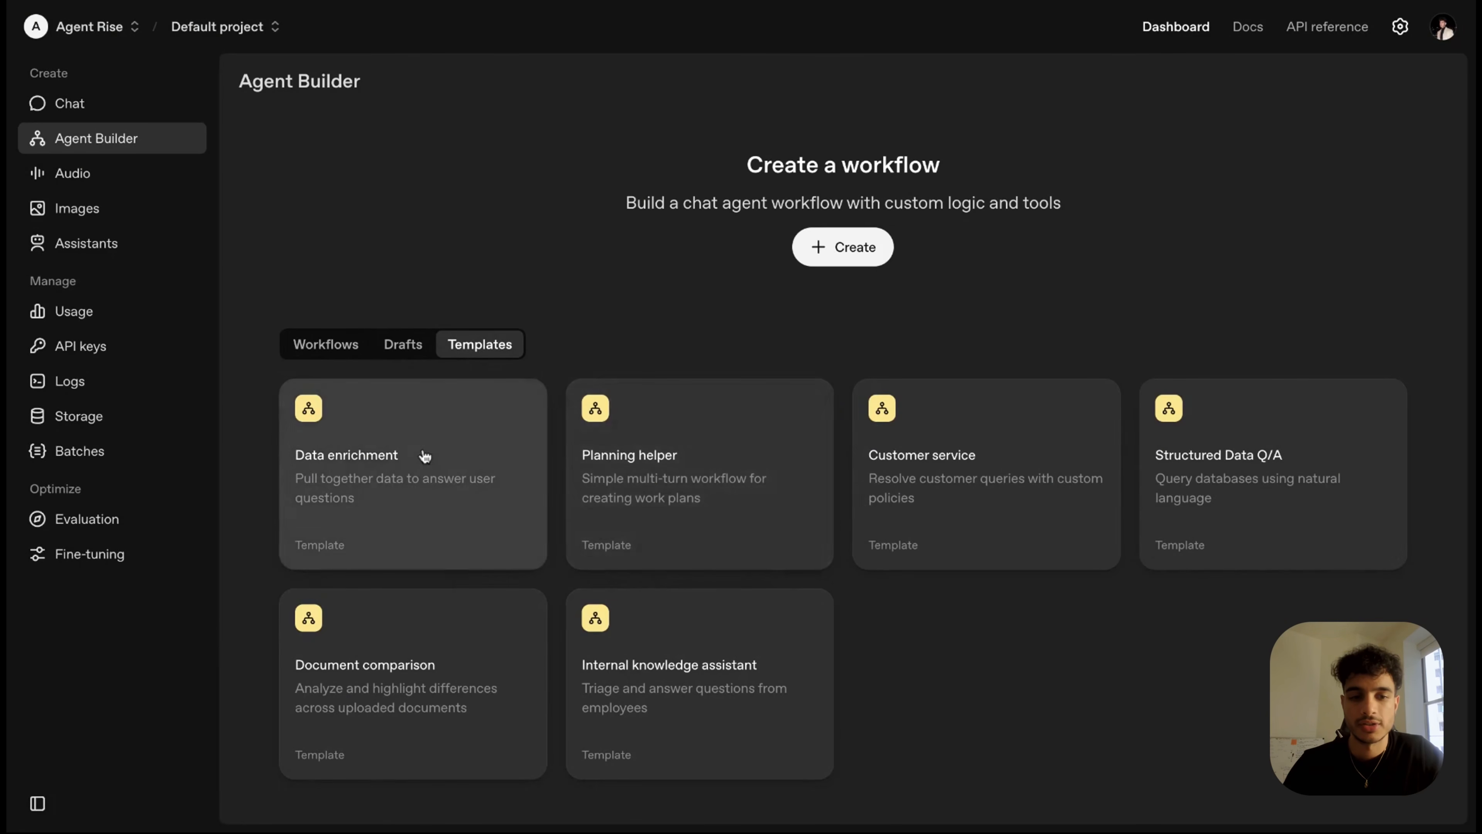
{"action": "left_click", "coordinate": [931, 503]}
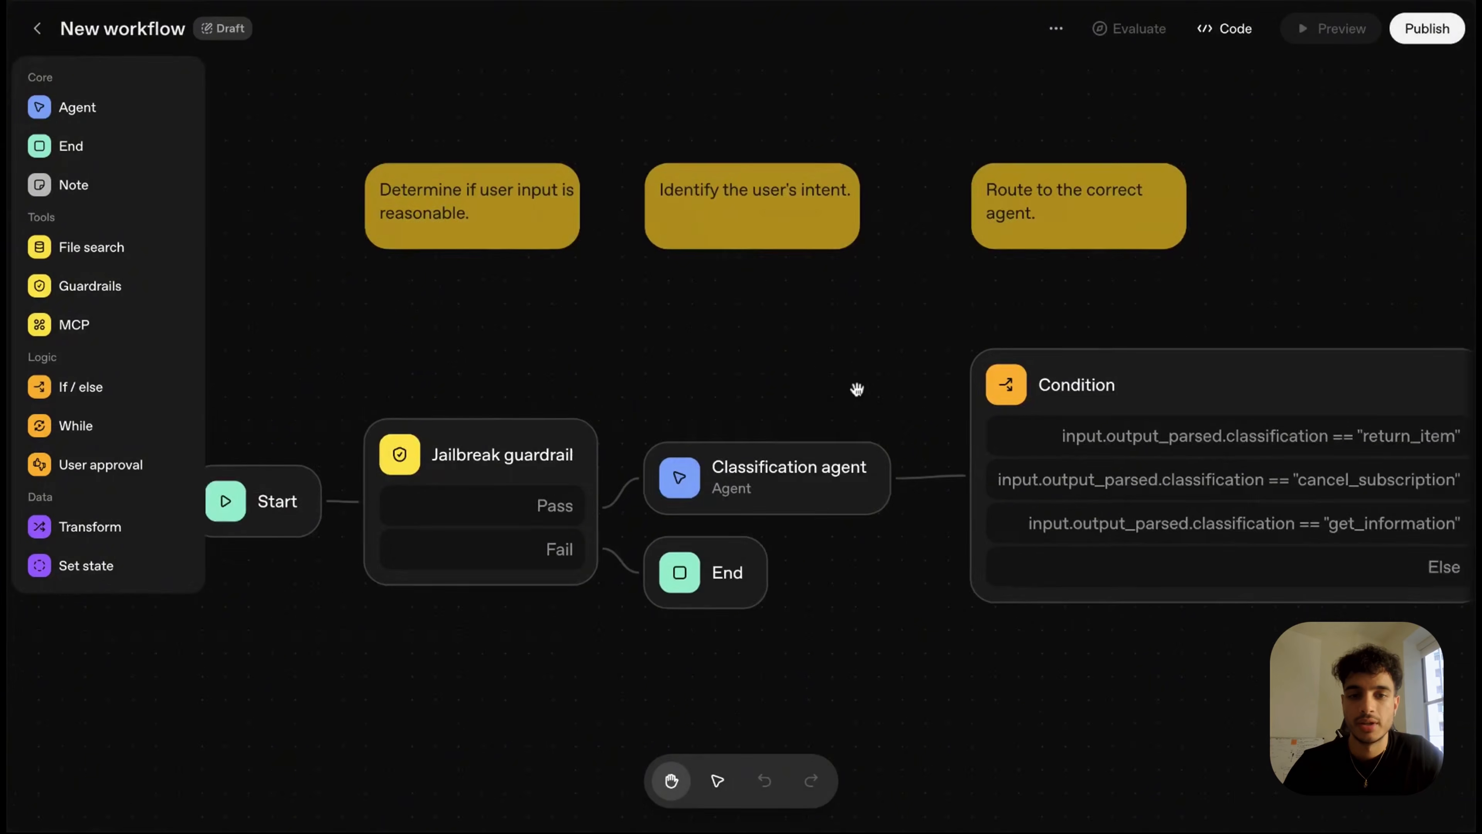
- Survey the whole Customer service flow and review the check settings of the Jailbreak guardrail node
{"action": "scroll", "coordinate": [983, 266], "scroll_direction": "down", "scroll_amount": 3}
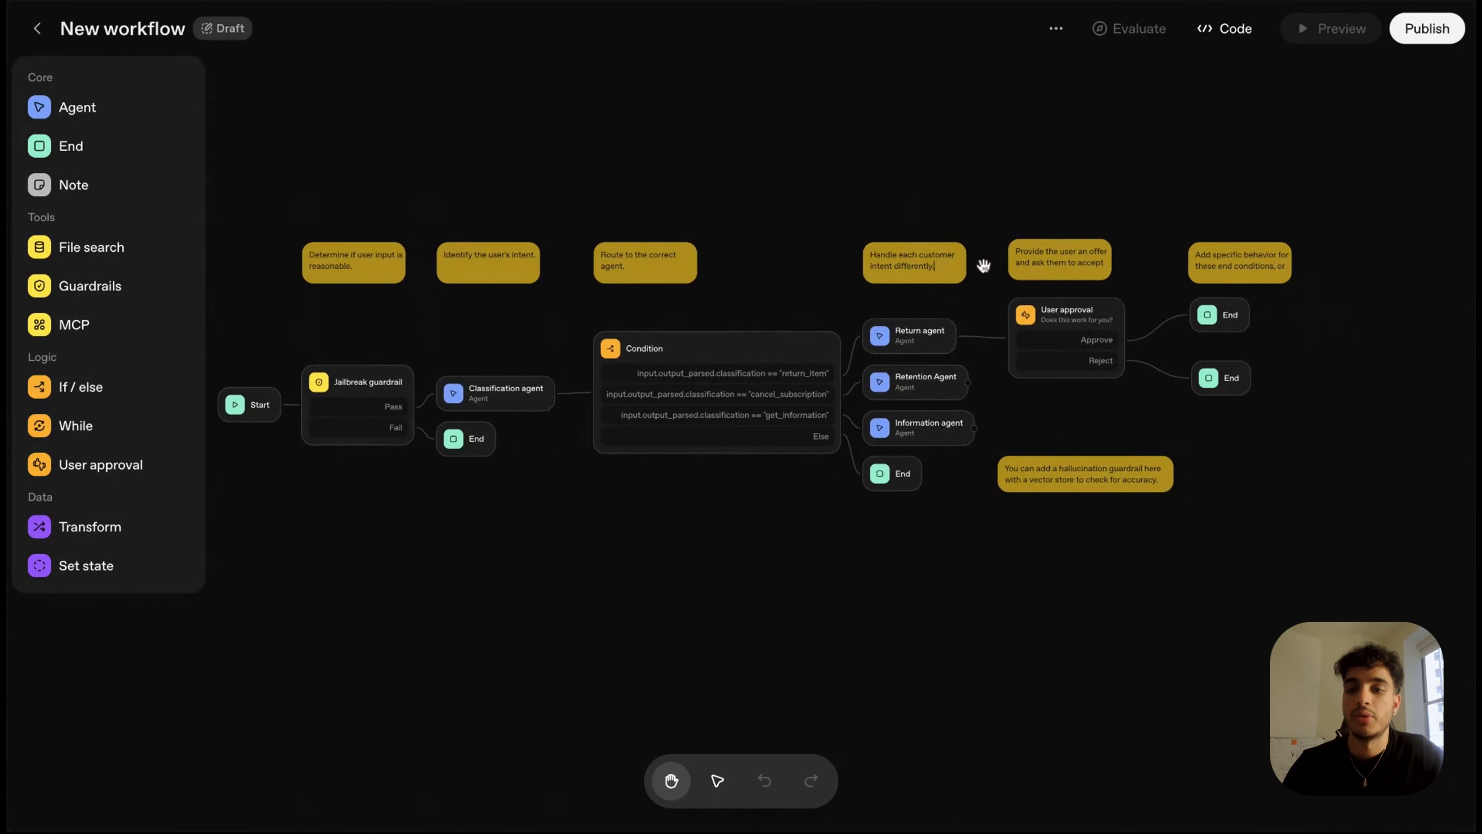
{"action": "scroll", "coordinate": [983, 266], "scroll_direction": "up", "scroll_amount": 1}
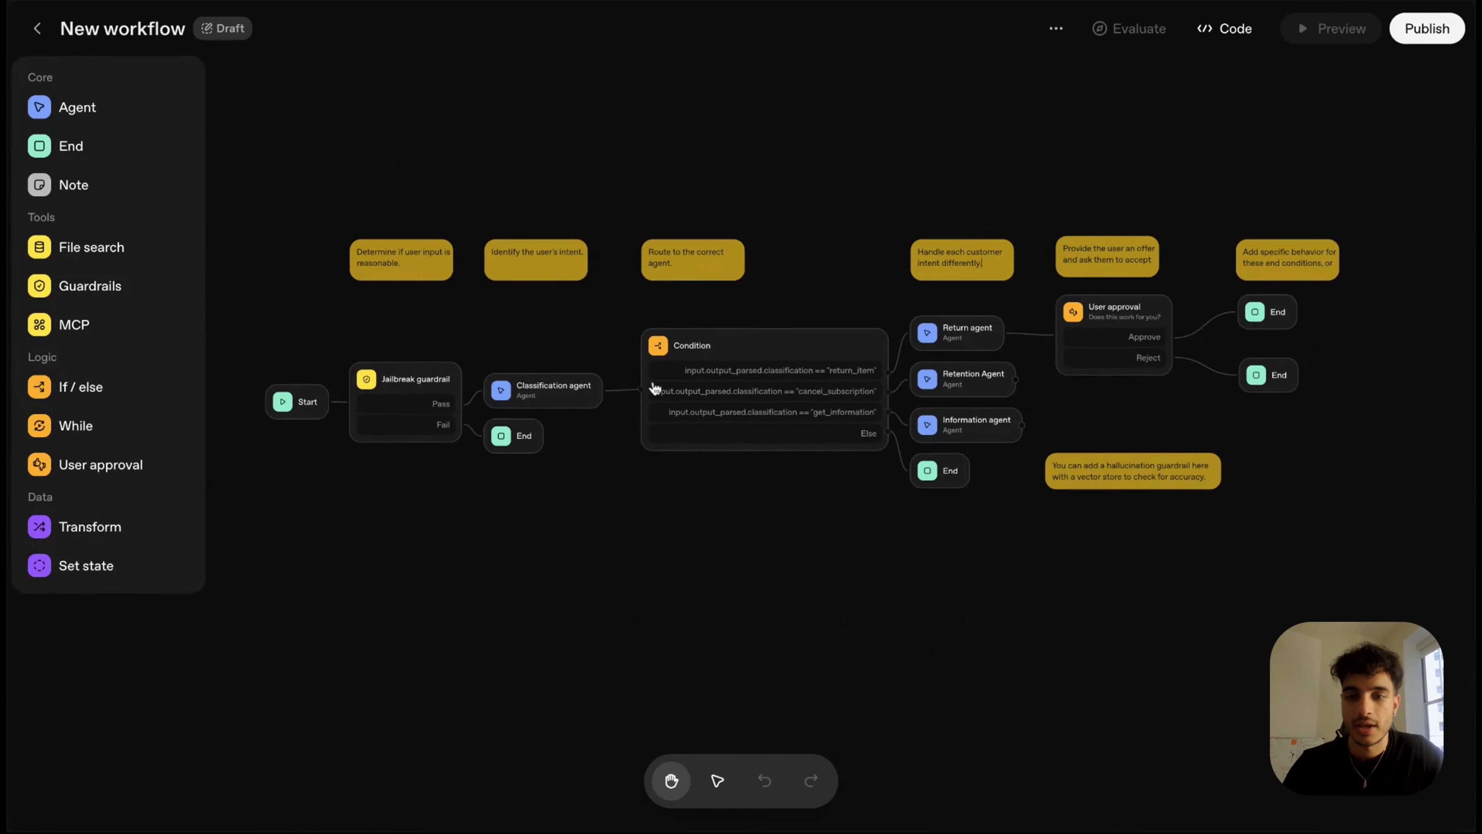
{"action": "scroll", "coordinate": [582, 325], "scroll_direction": "left", "scroll_amount": 3}
{"action": "scroll", "coordinate": [593, 320], "scroll_direction": "up", "scroll_amount": 5}
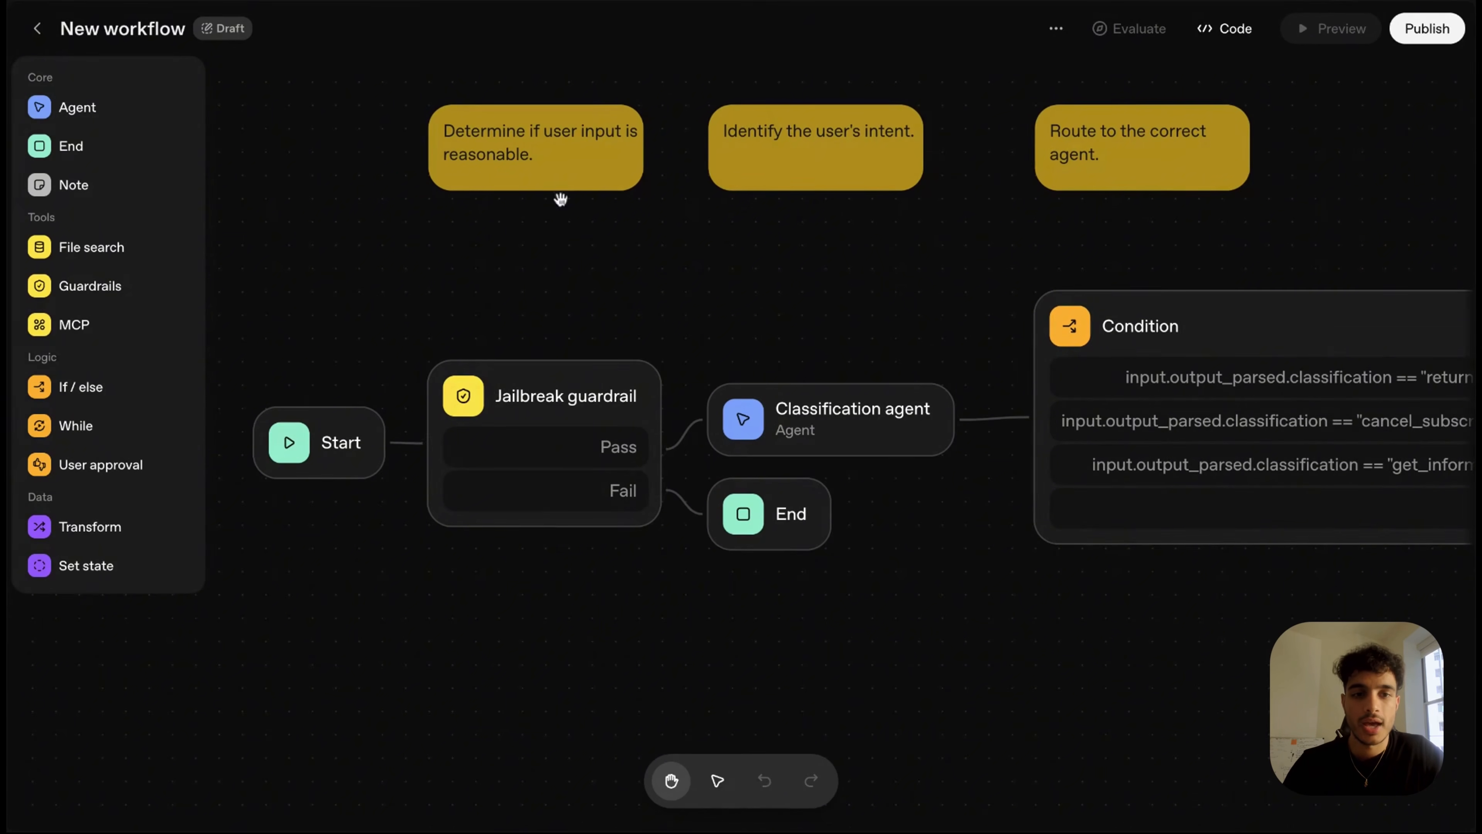
{"action": "left_click", "coordinate": [603, 392]}
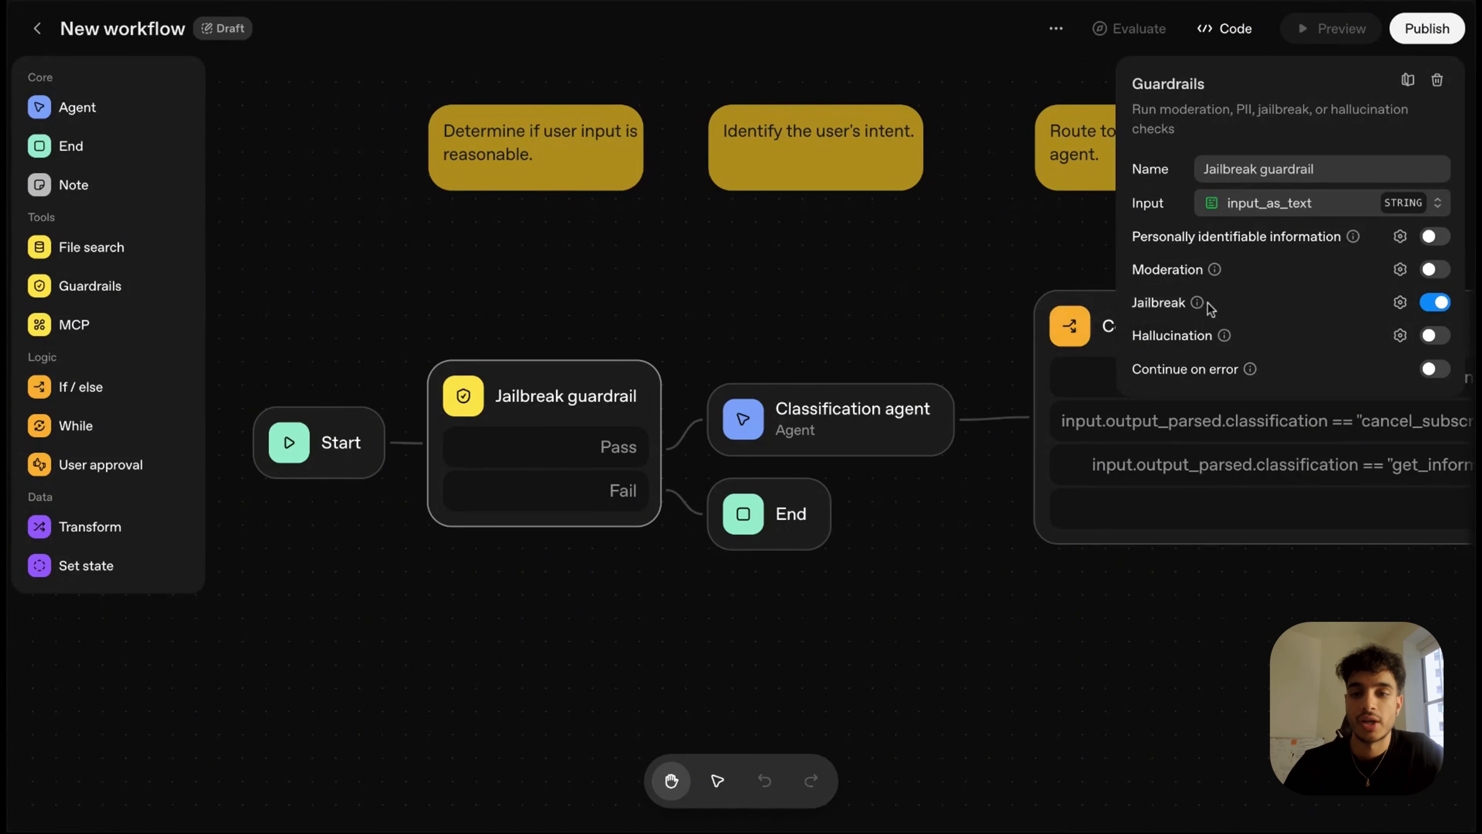
{"action": "left_click", "coordinate": [1017, 267]}
- Examine the Classification agent's intent categories in its instructions, its output format and its model parameters
{"action": "scroll", "coordinate": [785, 306], "scroll_direction": "down", "scroll_amount": 3}
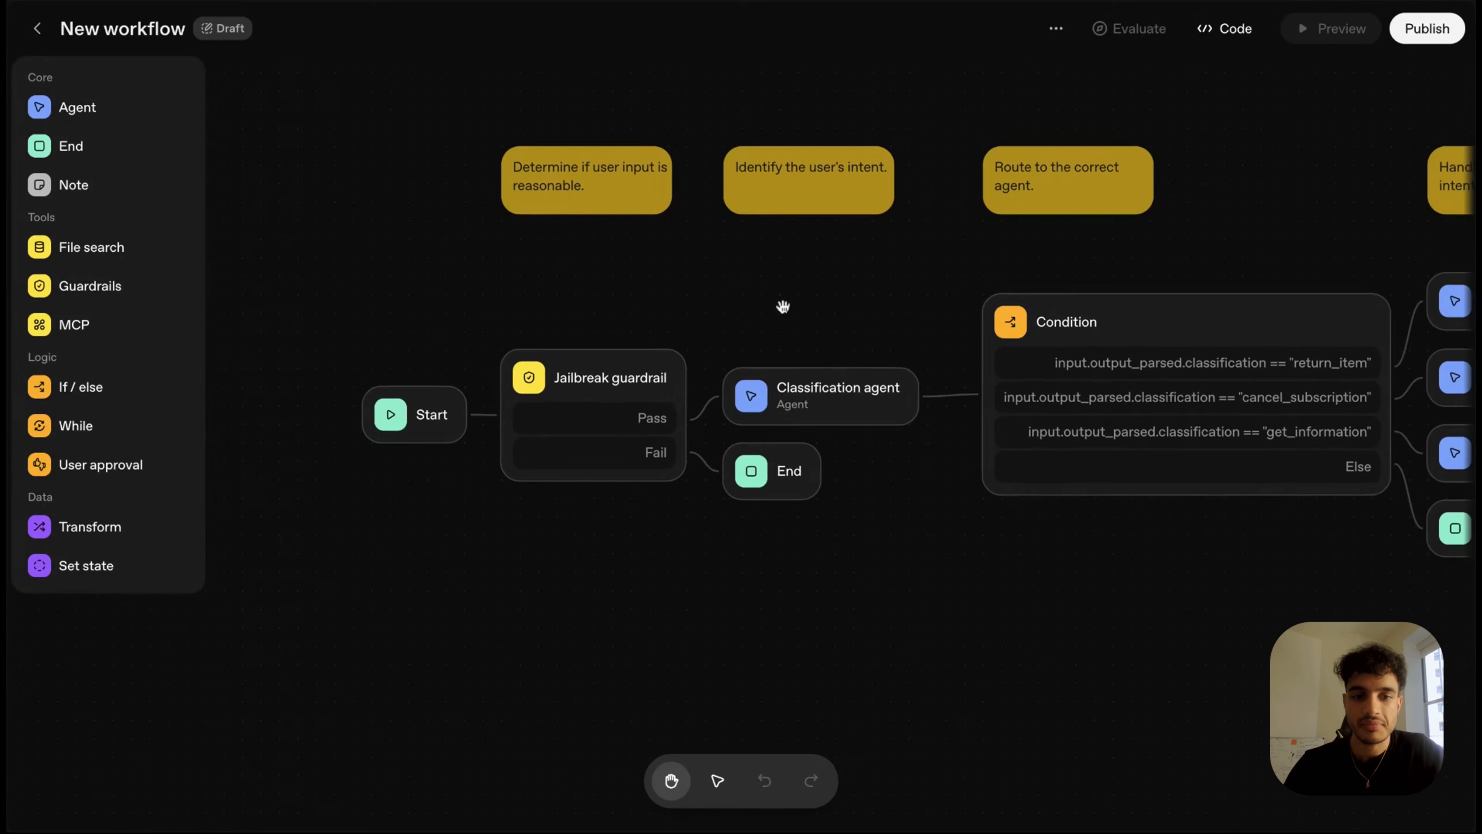
{"action": "scroll", "coordinate": [675, 288], "scroll_direction": "right", "scroll_amount": 1}
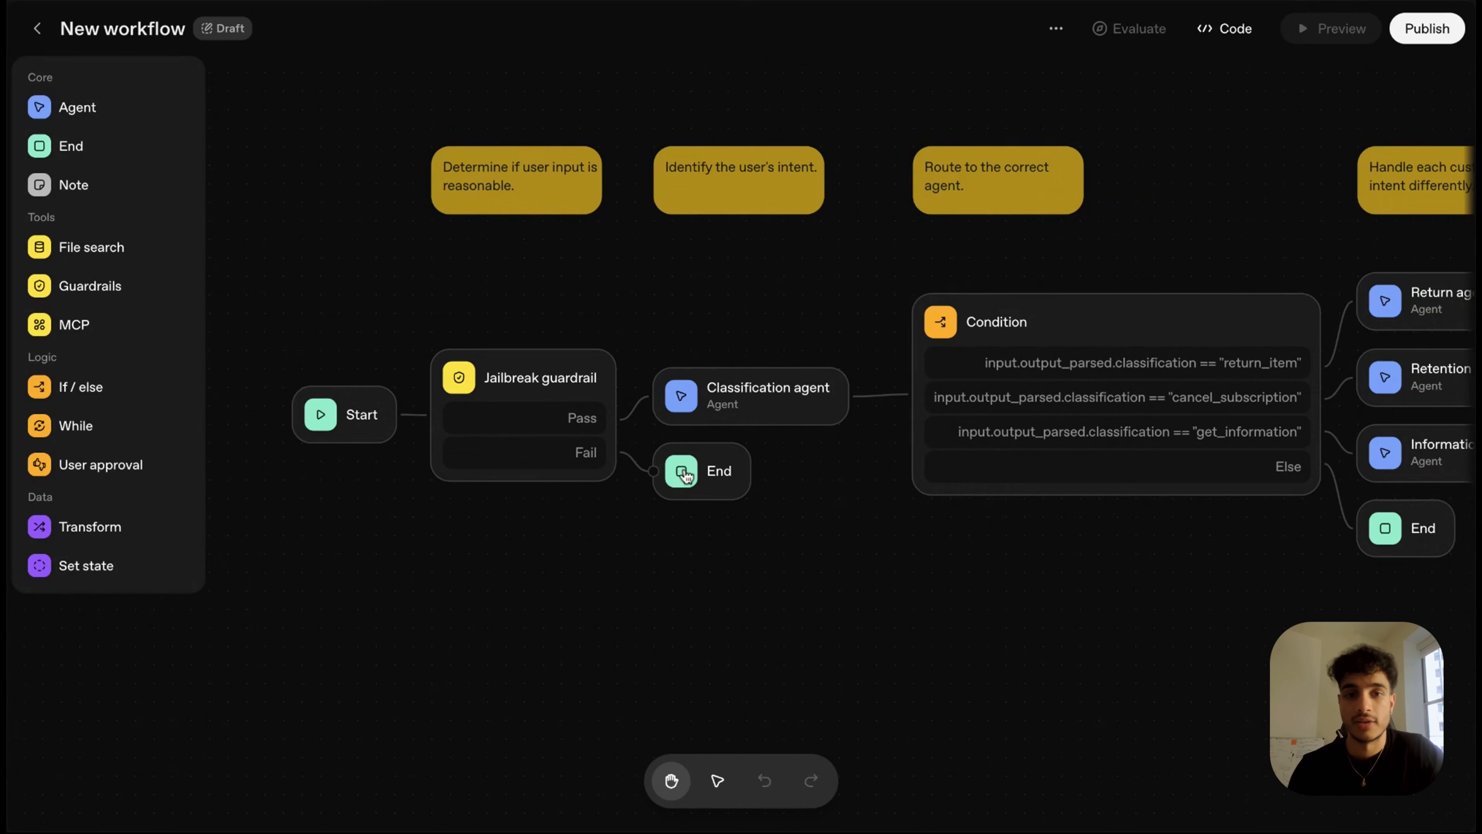
{"action": "left_click", "coordinate": [739, 192]}
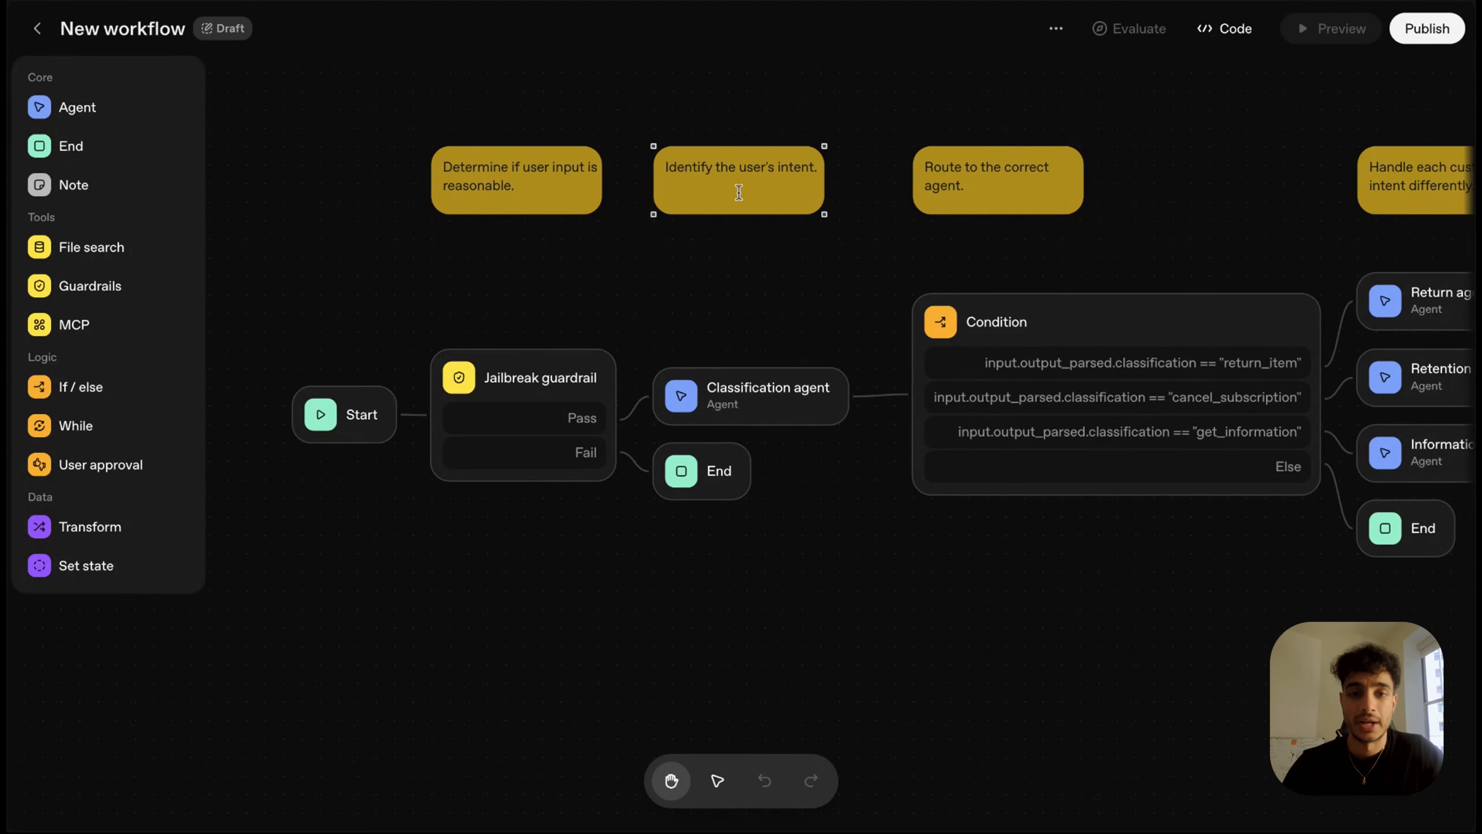
{"action": "left_click", "coordinate": [761, 389]}
{"action": "left_click_drag", "start_coordinate": [1149, 240], "coordinate": [1285, 265]}
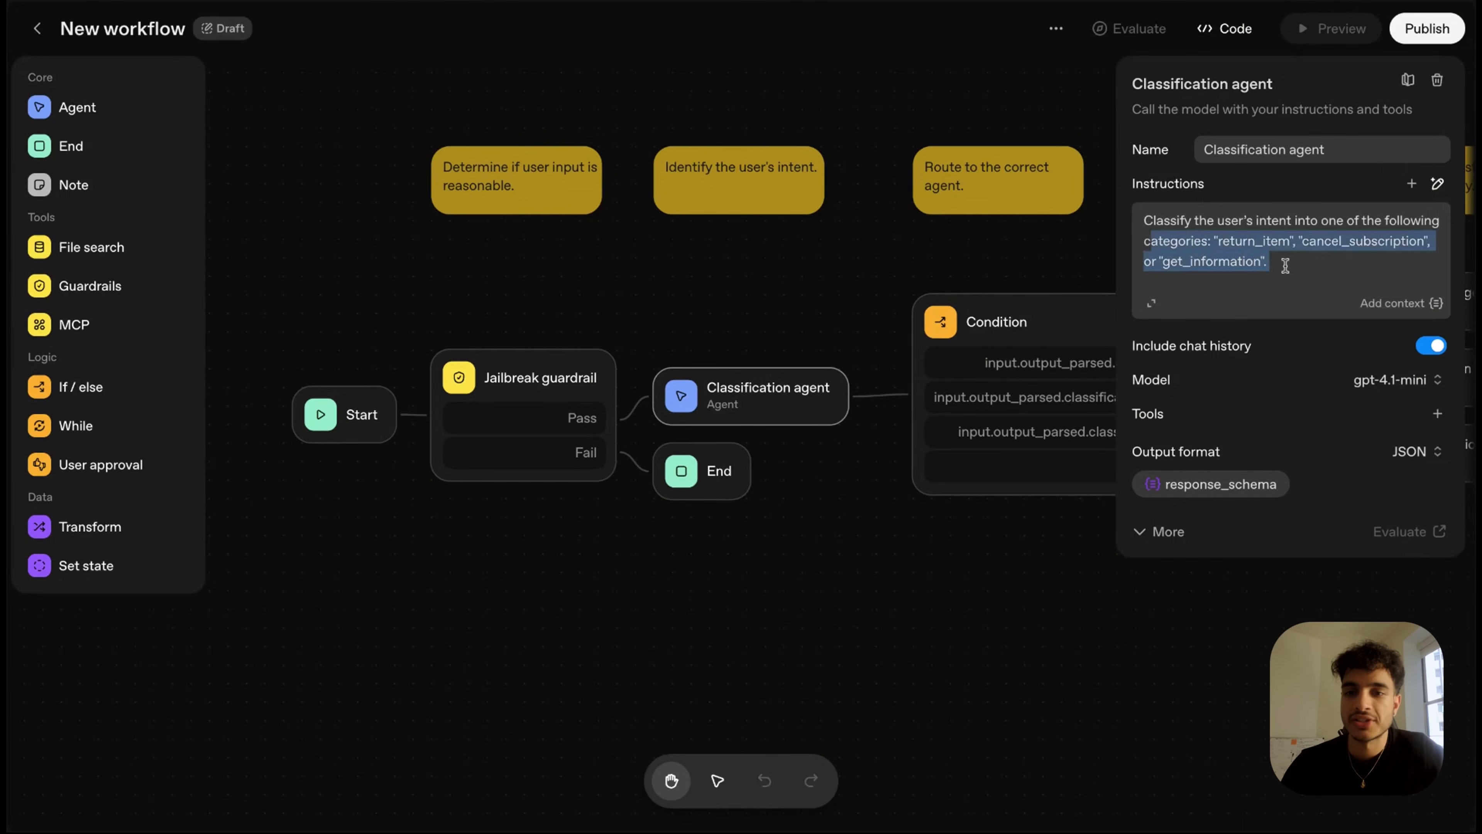
{"action": "left_click", "coordinate": [1268, 264]}
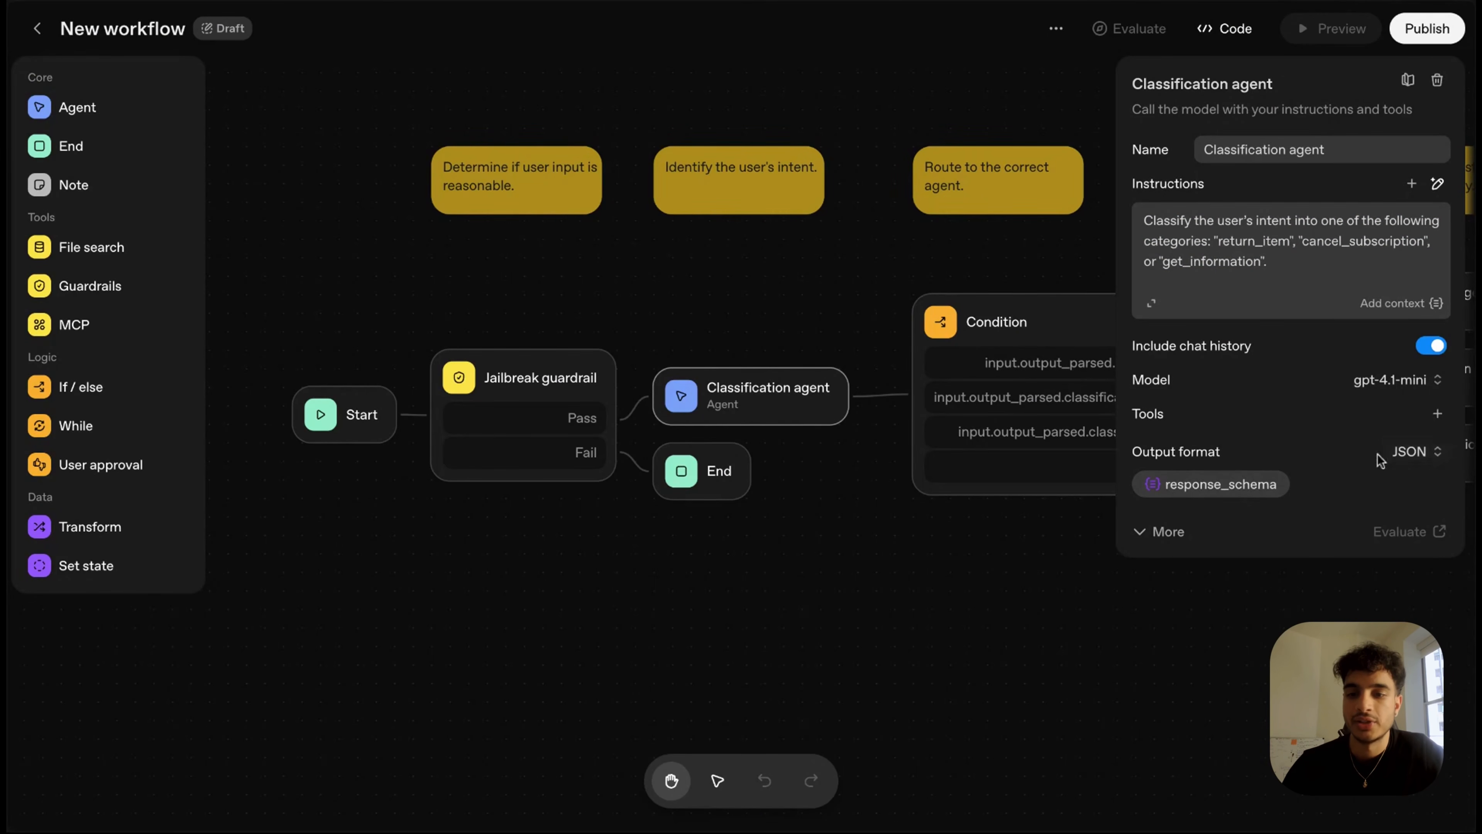
{"action": "left_click", "coordinate": [1161, 531]}
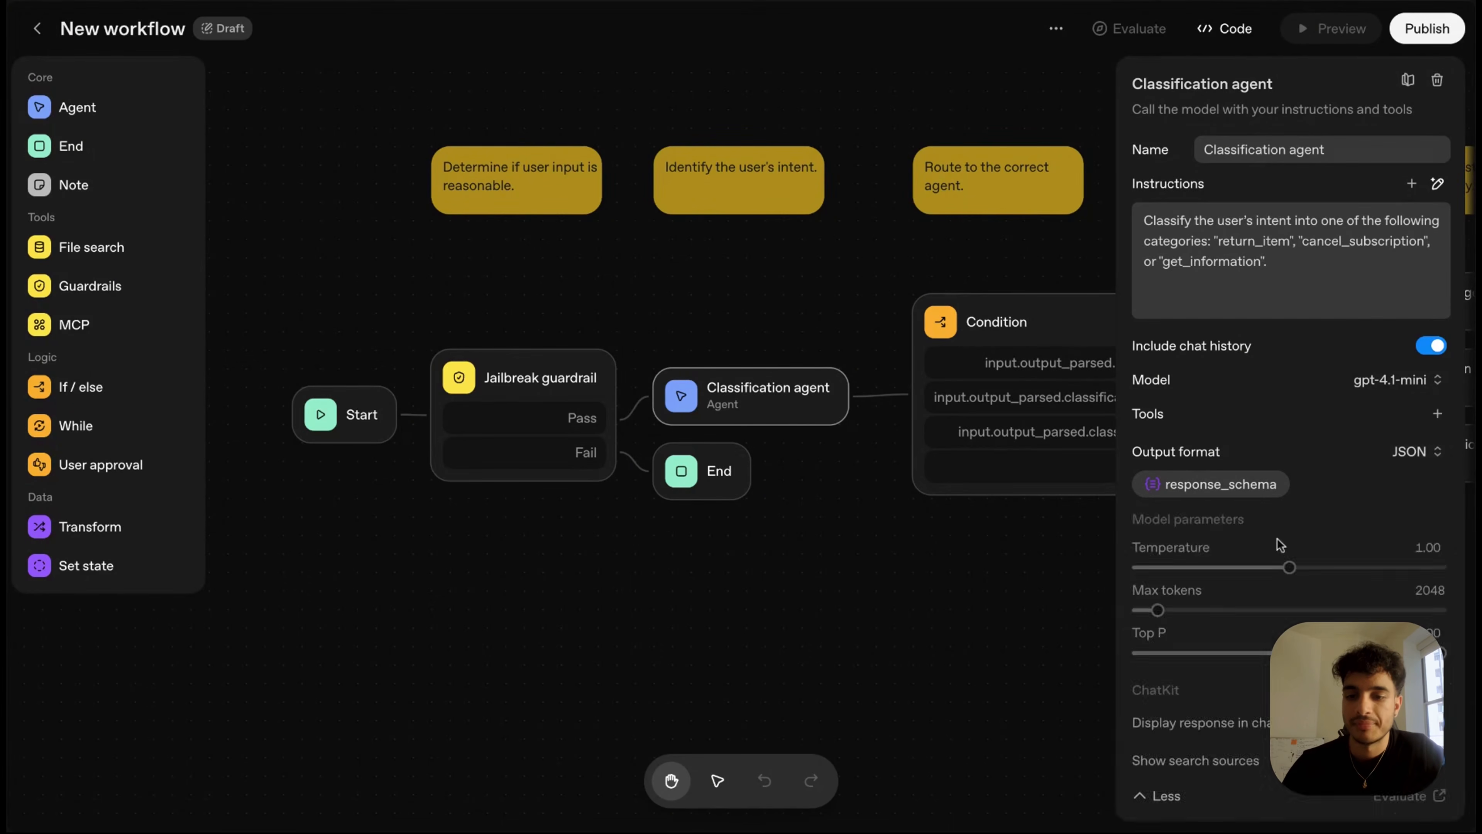
{"action": "scroll", "coordinate": [1310, 555], "scroll_direction": "down", "scroll_amount": 2}
{"action": "scroll", "coordinate": [1259, 648], "scroll_direction": "up", "scroll_amount": 2}
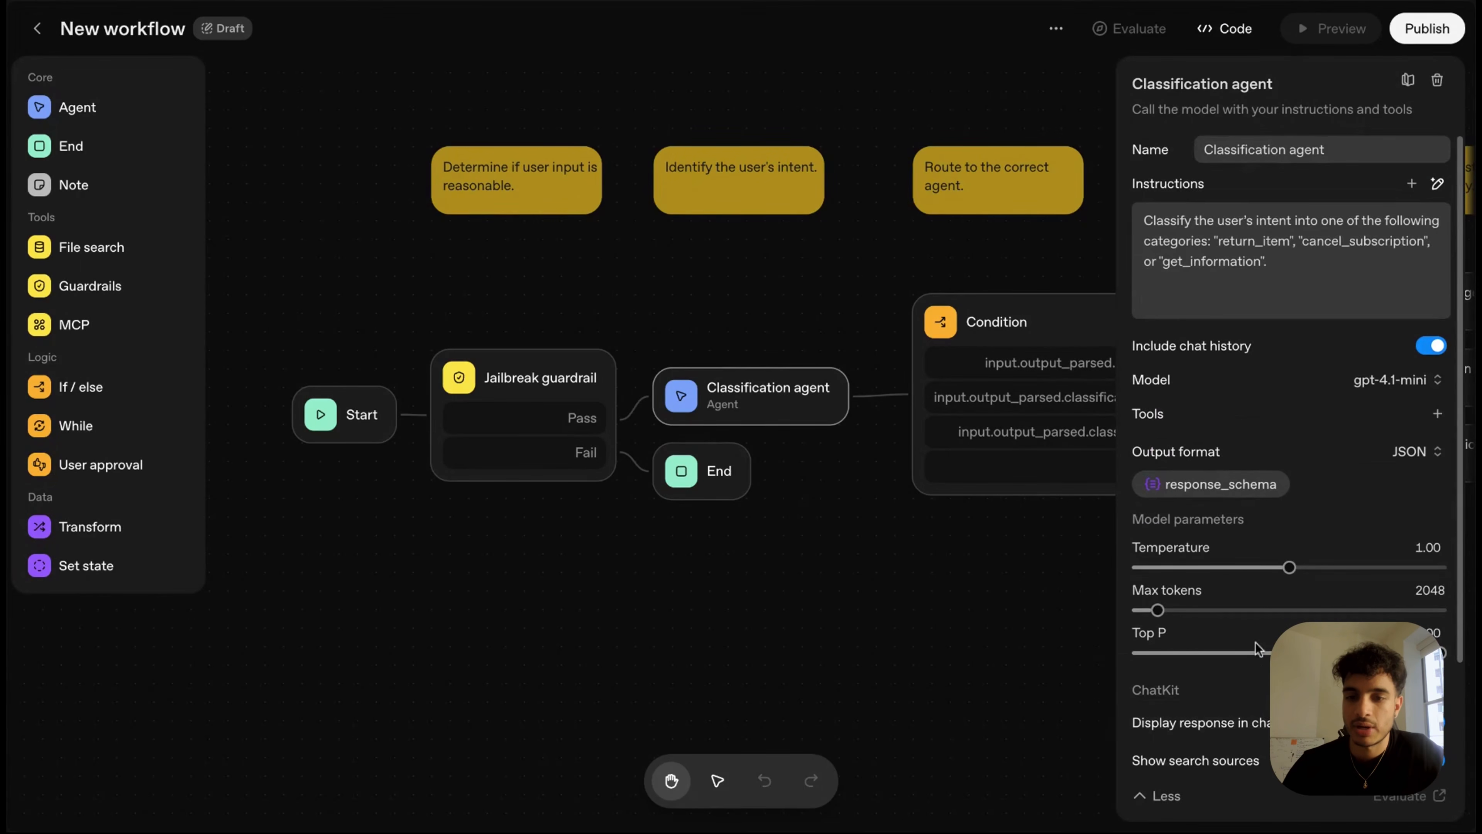
- Examine the response_schema's classification property, its description and enum values, and try adding and removing a blank property
{"action": "left_click", "coordinate": [1221, 495]}
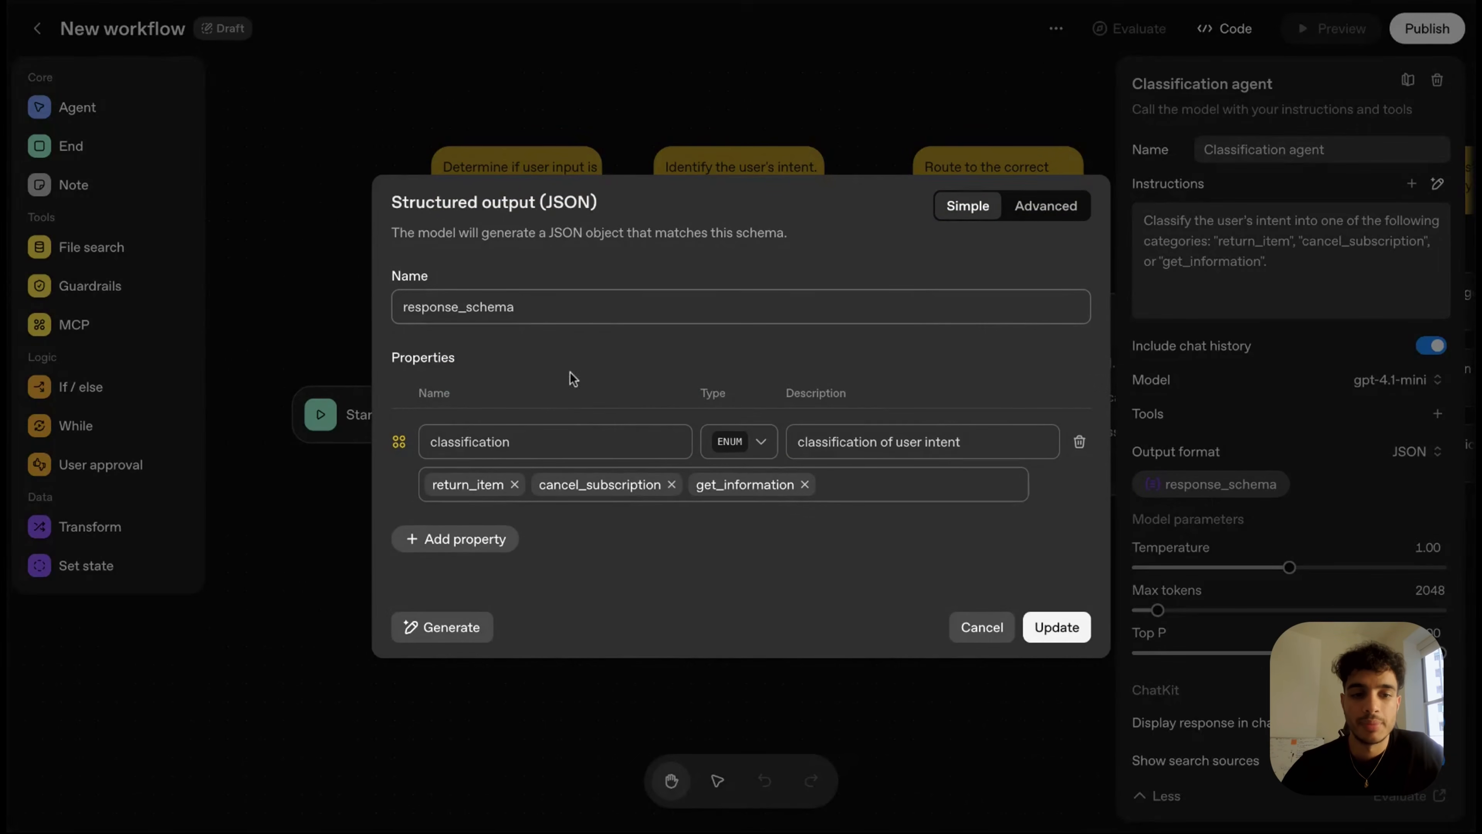
{"action": "left_click_drag", "start_coordinate": [511, 441], "coordinate": [413, 448]}
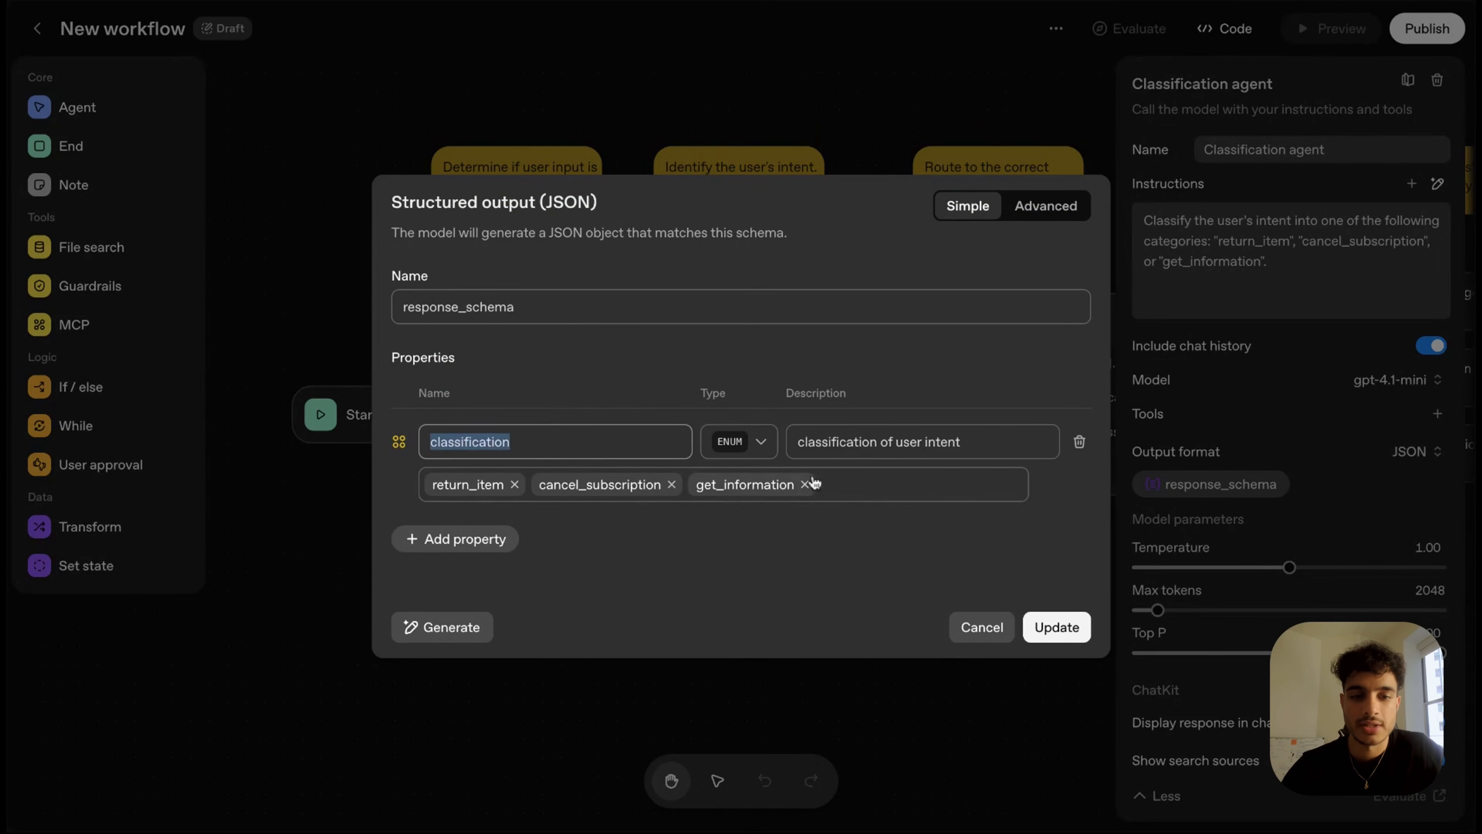
{"action": "left_click_drag", "start_coordinate": [803, 441], "coordinate": [964, 442]}
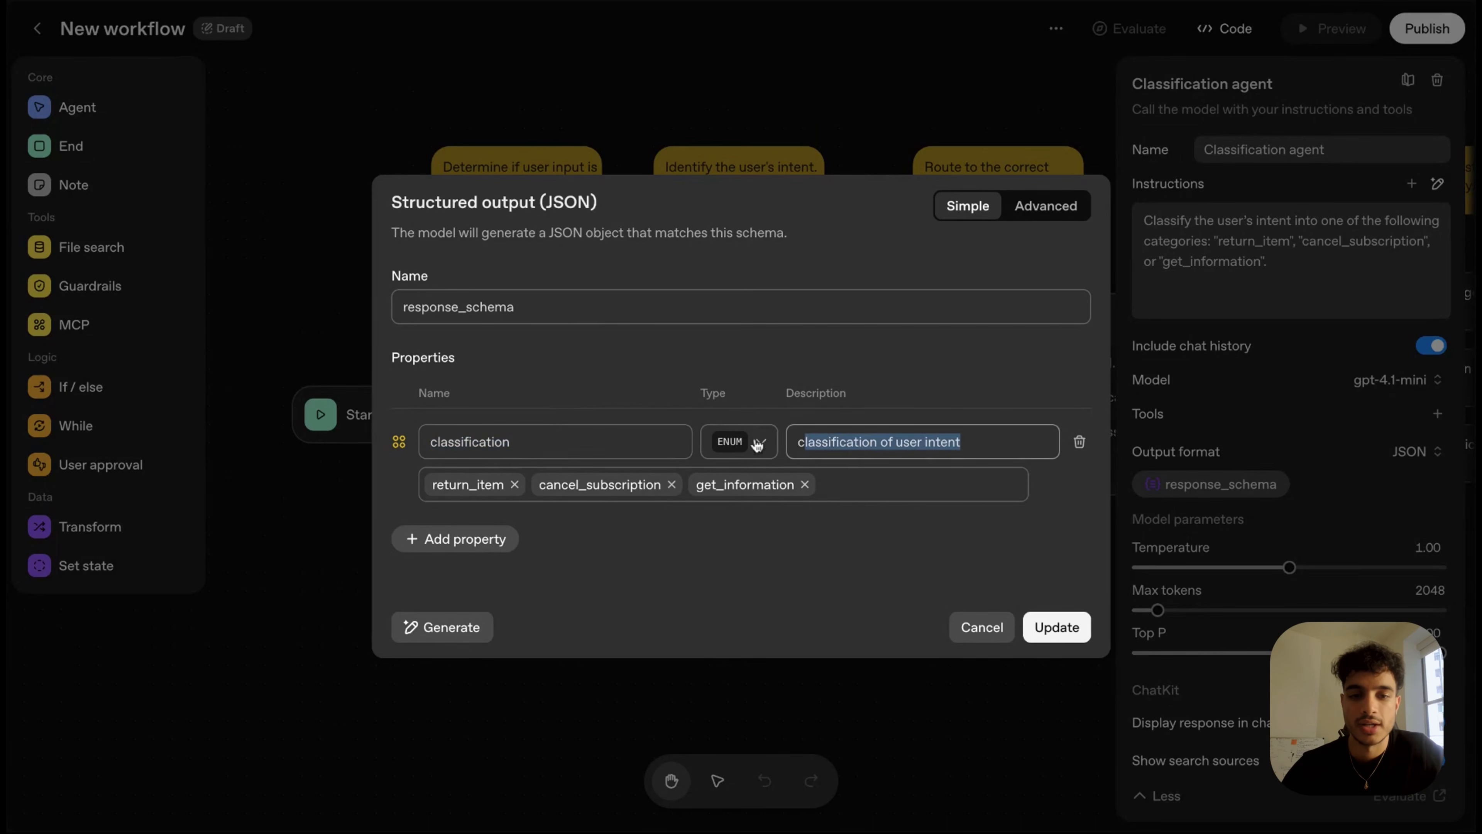
{"action": "left_click", "coordinate": [454, 603]}
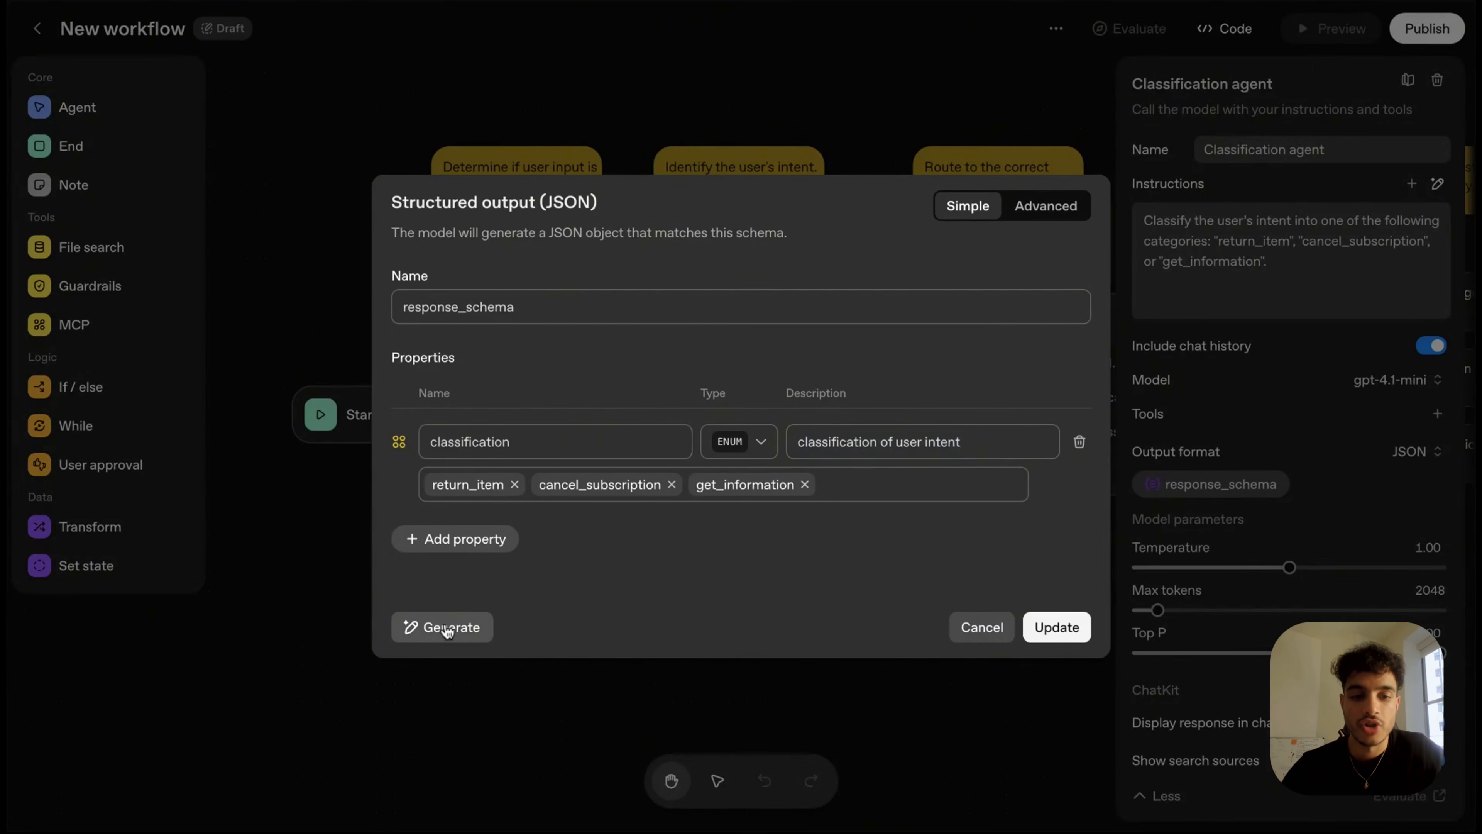
{"action": "left_click", "coordinate": [474, 542]}
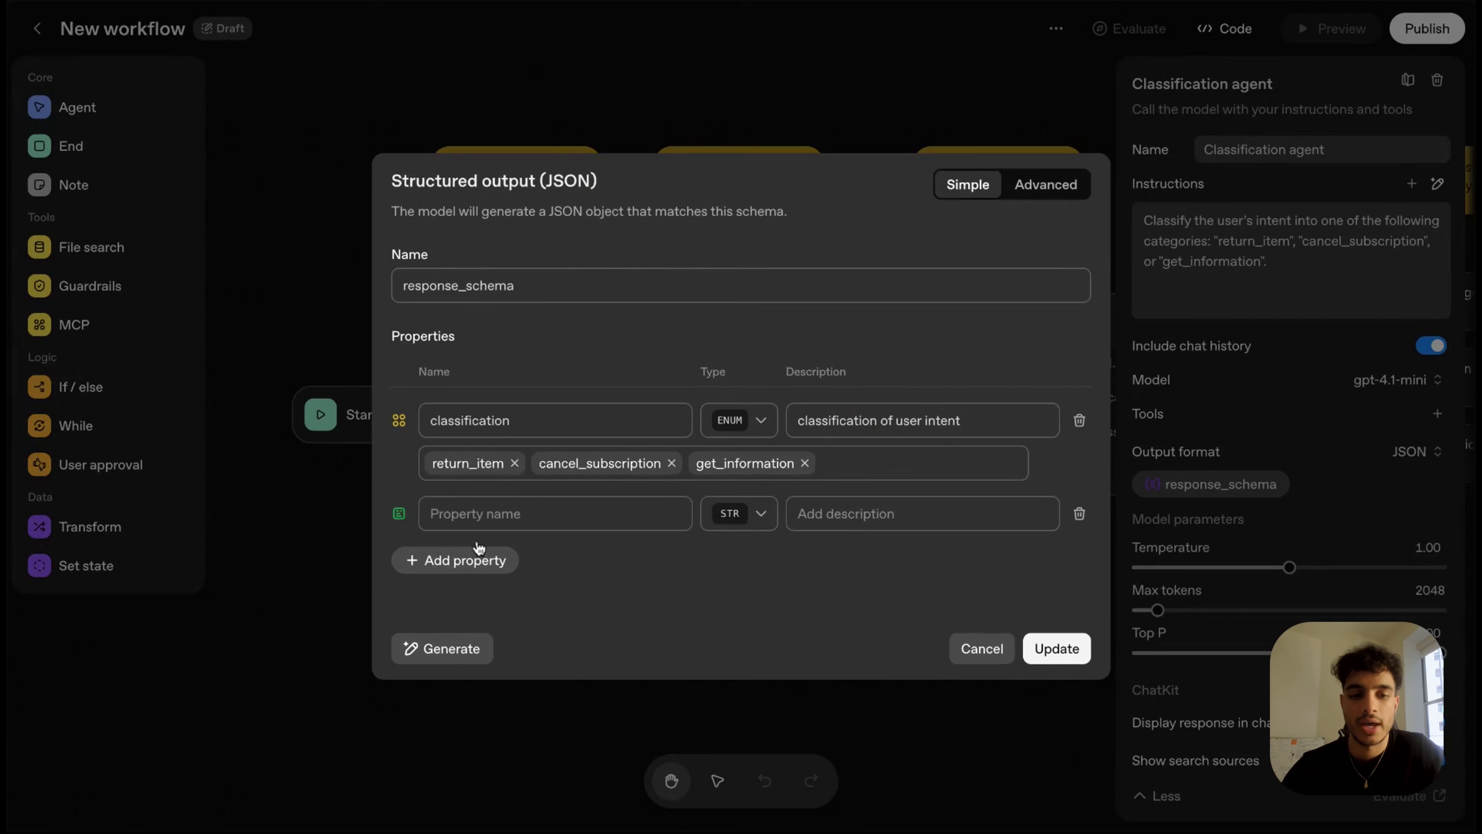
{"action": "left_click", "coordinate": [1079, 513]}
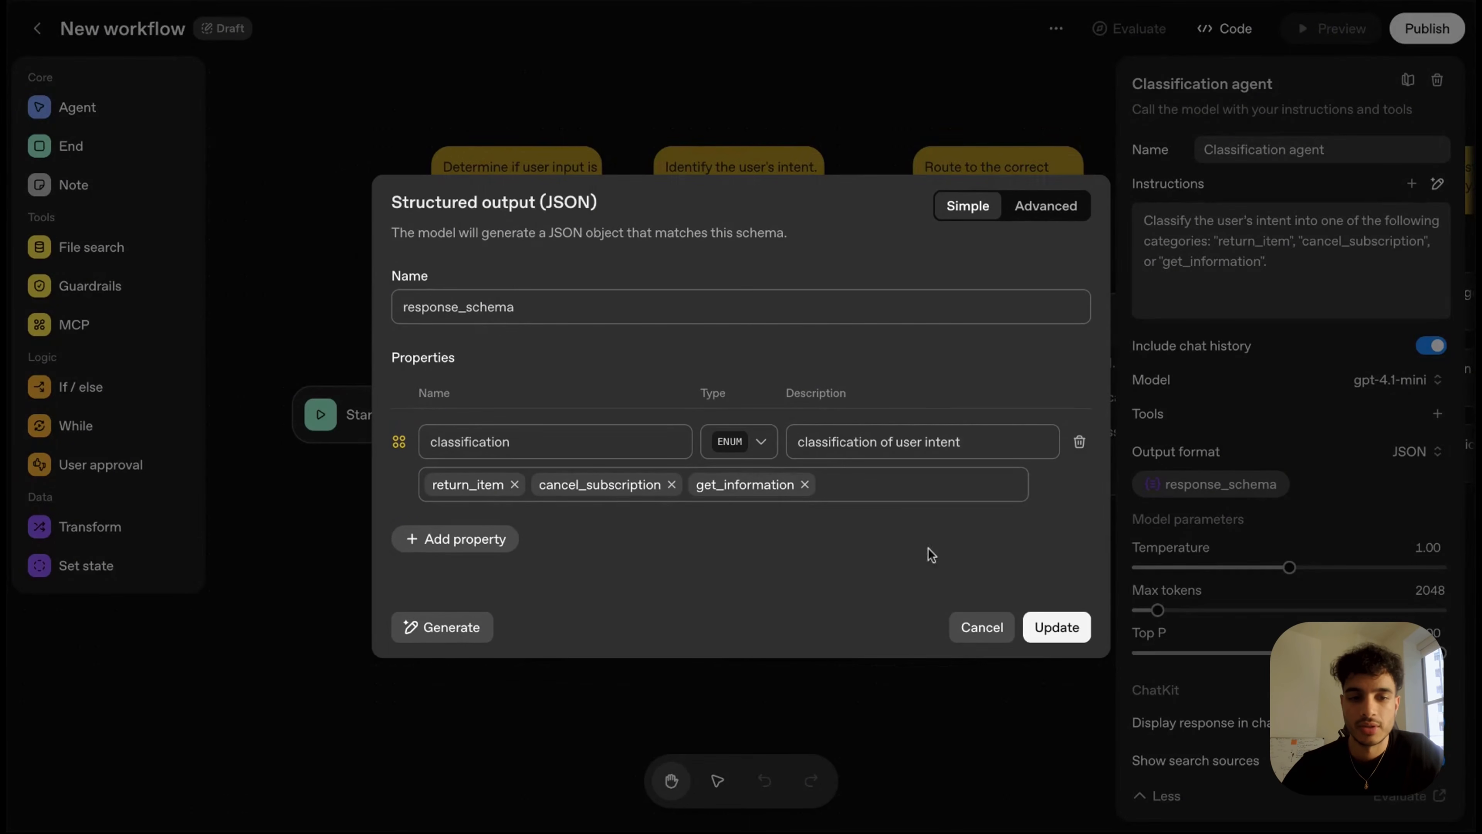
- Generate a schema from "i want the model to detect if the user is returning an item, cancelling a subscription, or getting information" and discard it
{"action": "left_click", "coordinate": [451, 639]}
{"action": "type", "text": "i want the model to detect if the user is returning and"}
{"action": "key", "text": "BackSpace"}
{"action": "key", "text": "BackSpace"}
{"action": "type", "text": "item, cancelling a subscription, or getting information"}
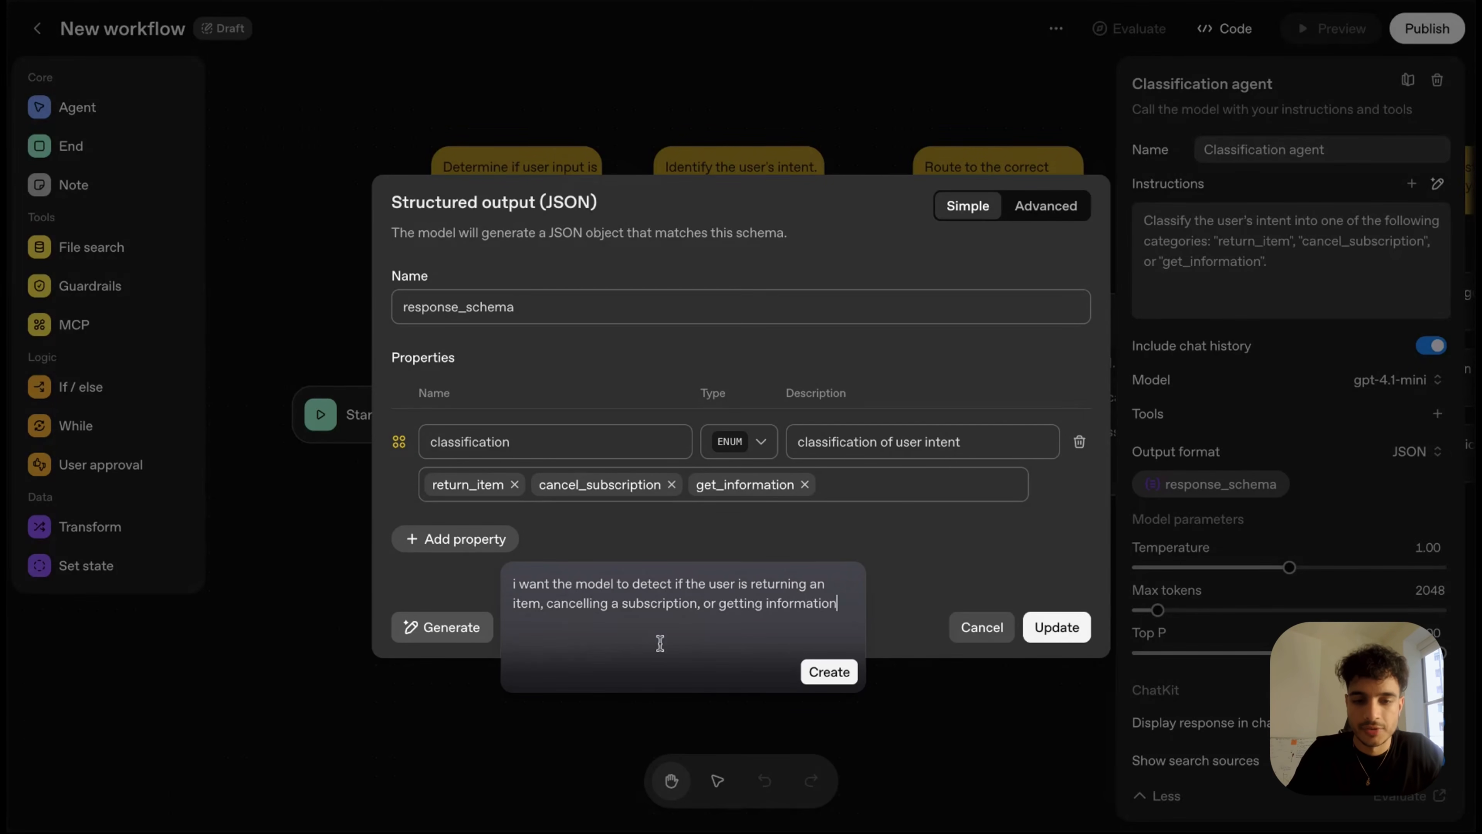
{"action": "left_click", "coordinate": [829, 672]}
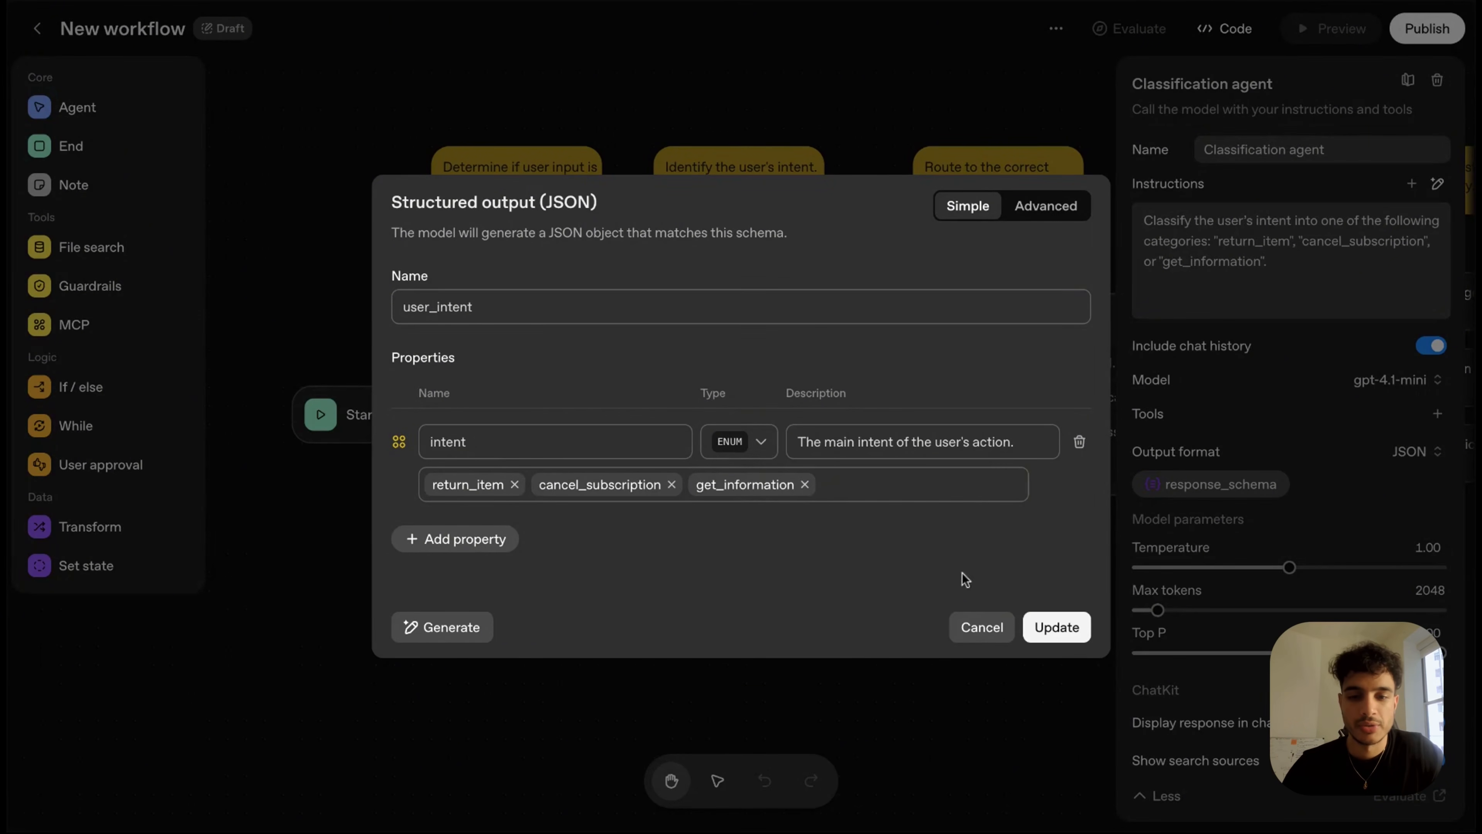
{"action": "left_click", "coordinate": [982, 629]}
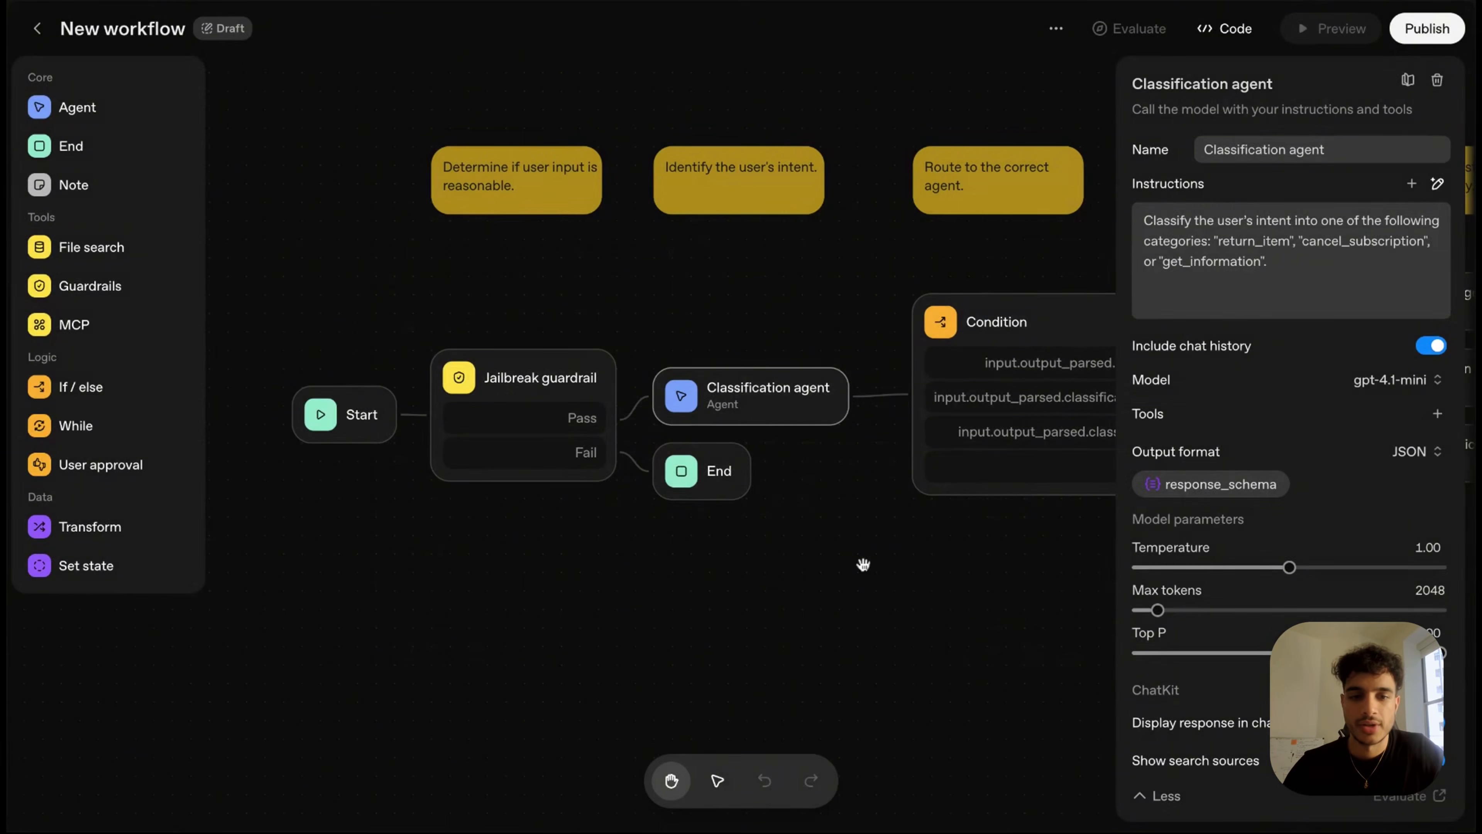
- Review the Condition node's classification cases and the agents, user approval and end nodes they route to
{"action": "left_click", "coordinate": [863, 564]}
{"action": "scroll", "coordinate": [870, 278], "scroll_direction": "right", "scroll_amount": 5}
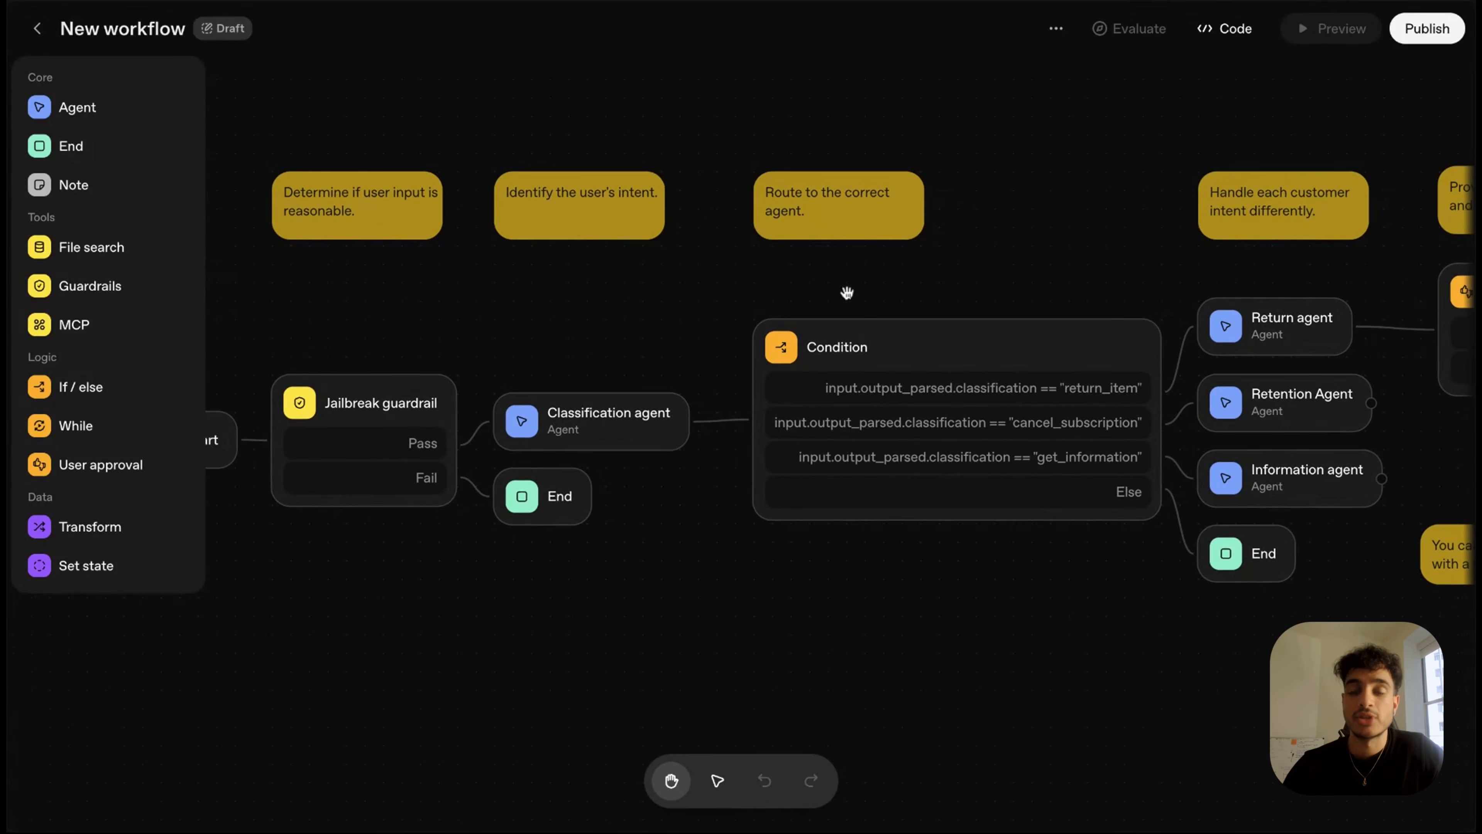
{"action": "left_click_drag", "start_coordinate": [916, 287], "coordinate": [658, 281]}
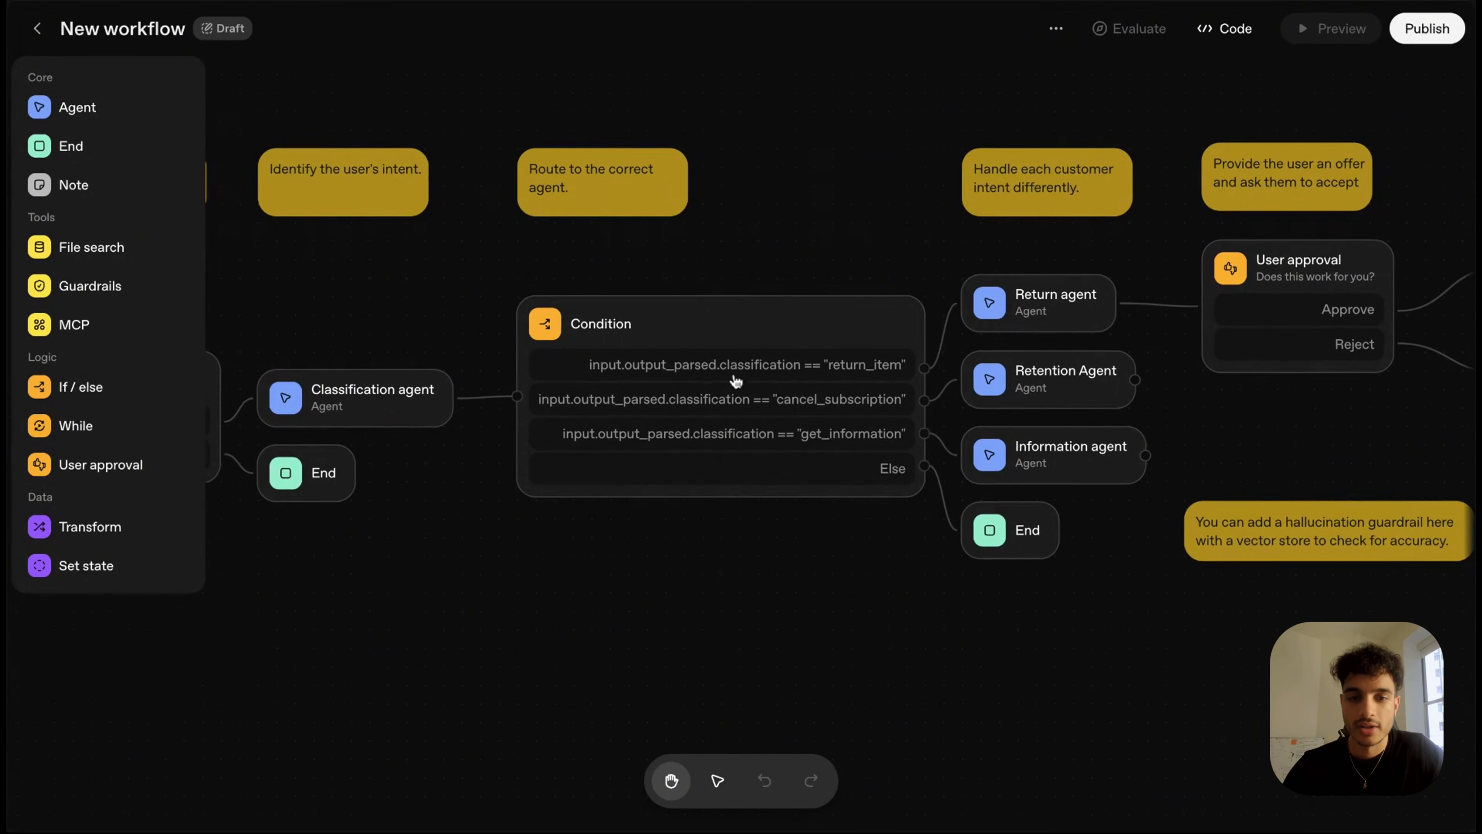
{"action": "left_click", "coordinate": [736, 380]}
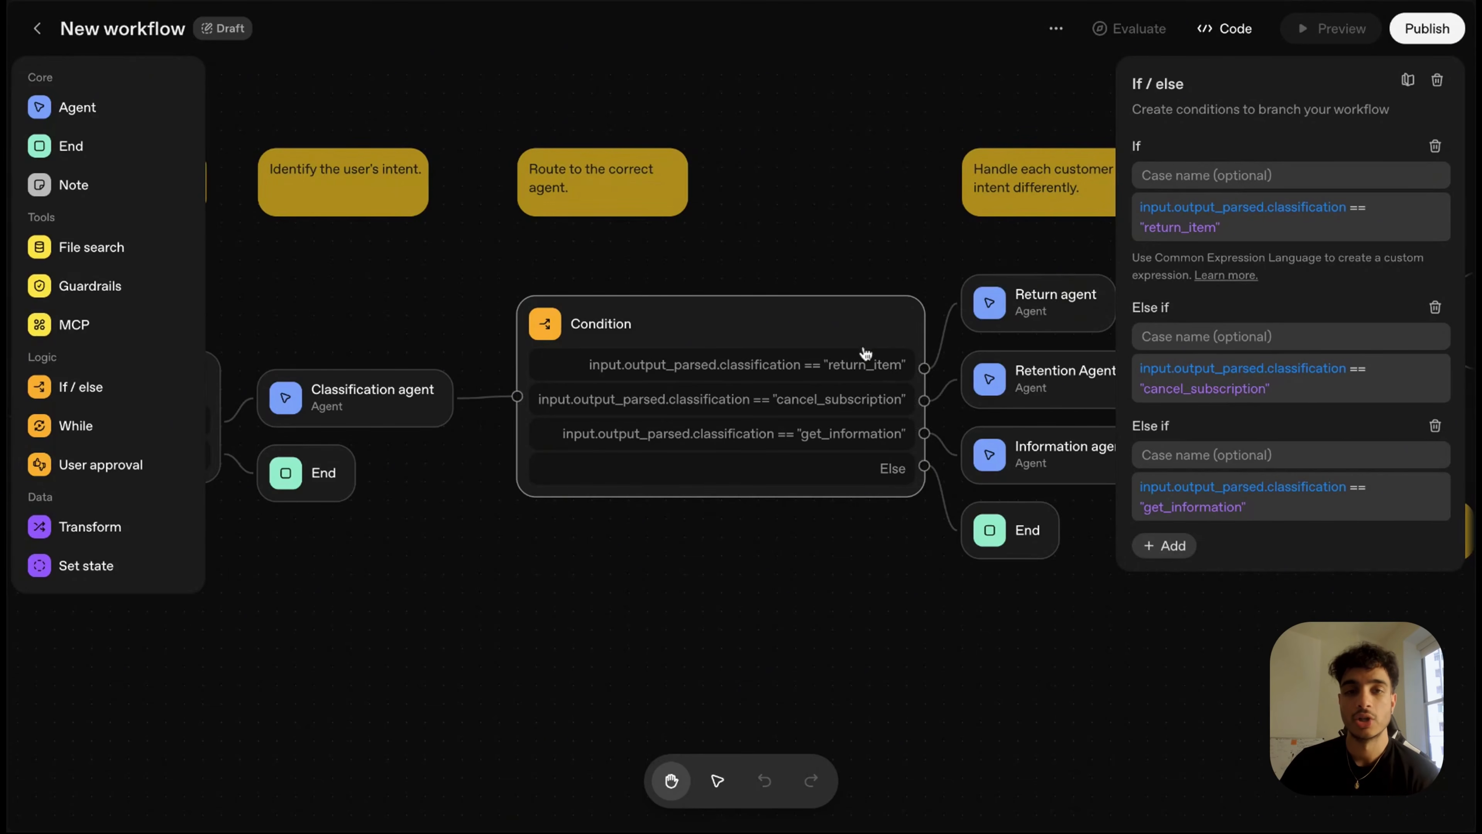
{"action": "scroll", "coordinate": [937, 235], "scroll_direction": "right", "scroll_amount": 3}
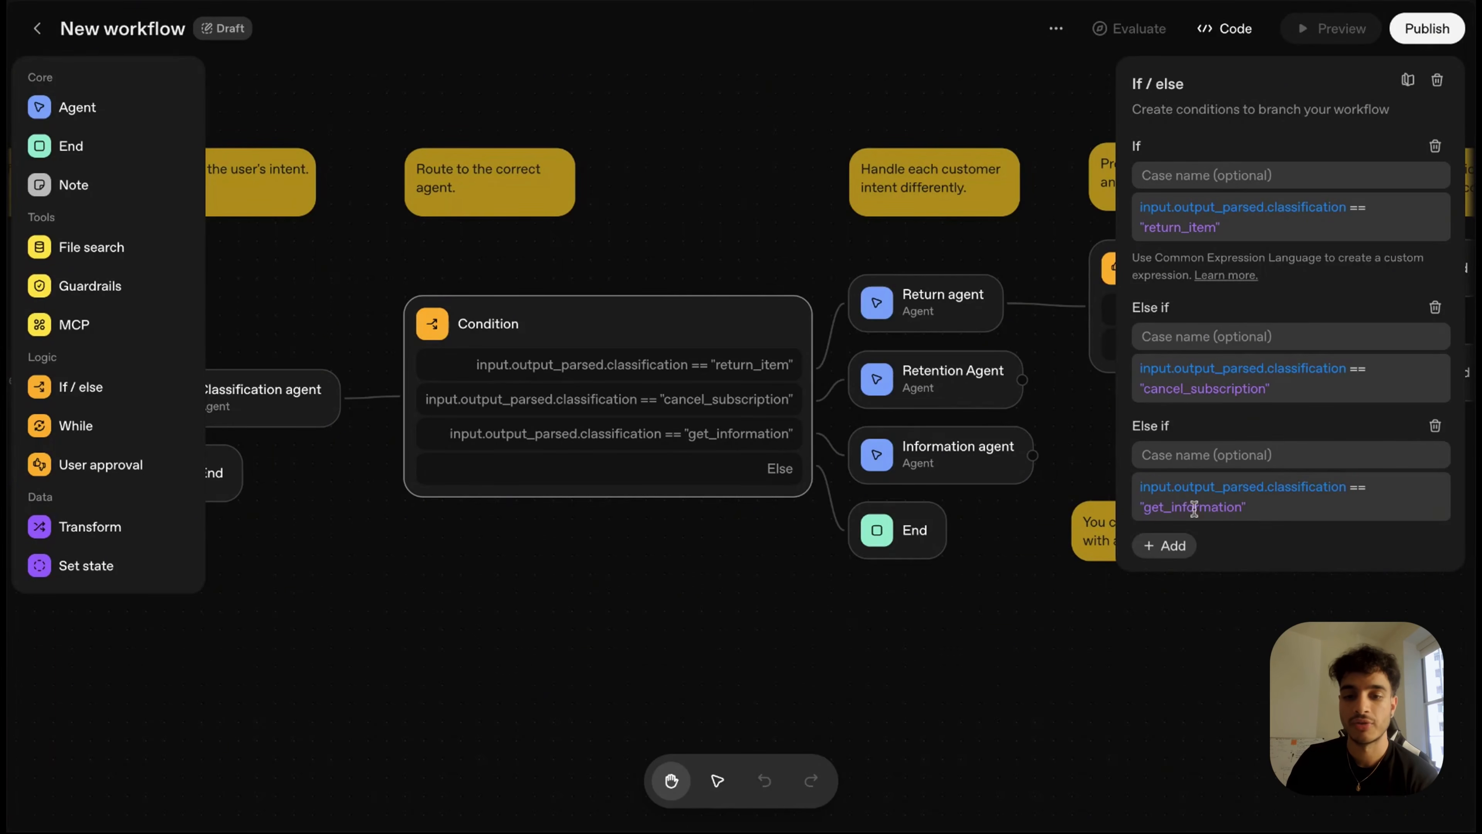
{"action": "scroll", "coordinate": [983, 240], "scroll_direction": "right", "scroll_amount": 6}
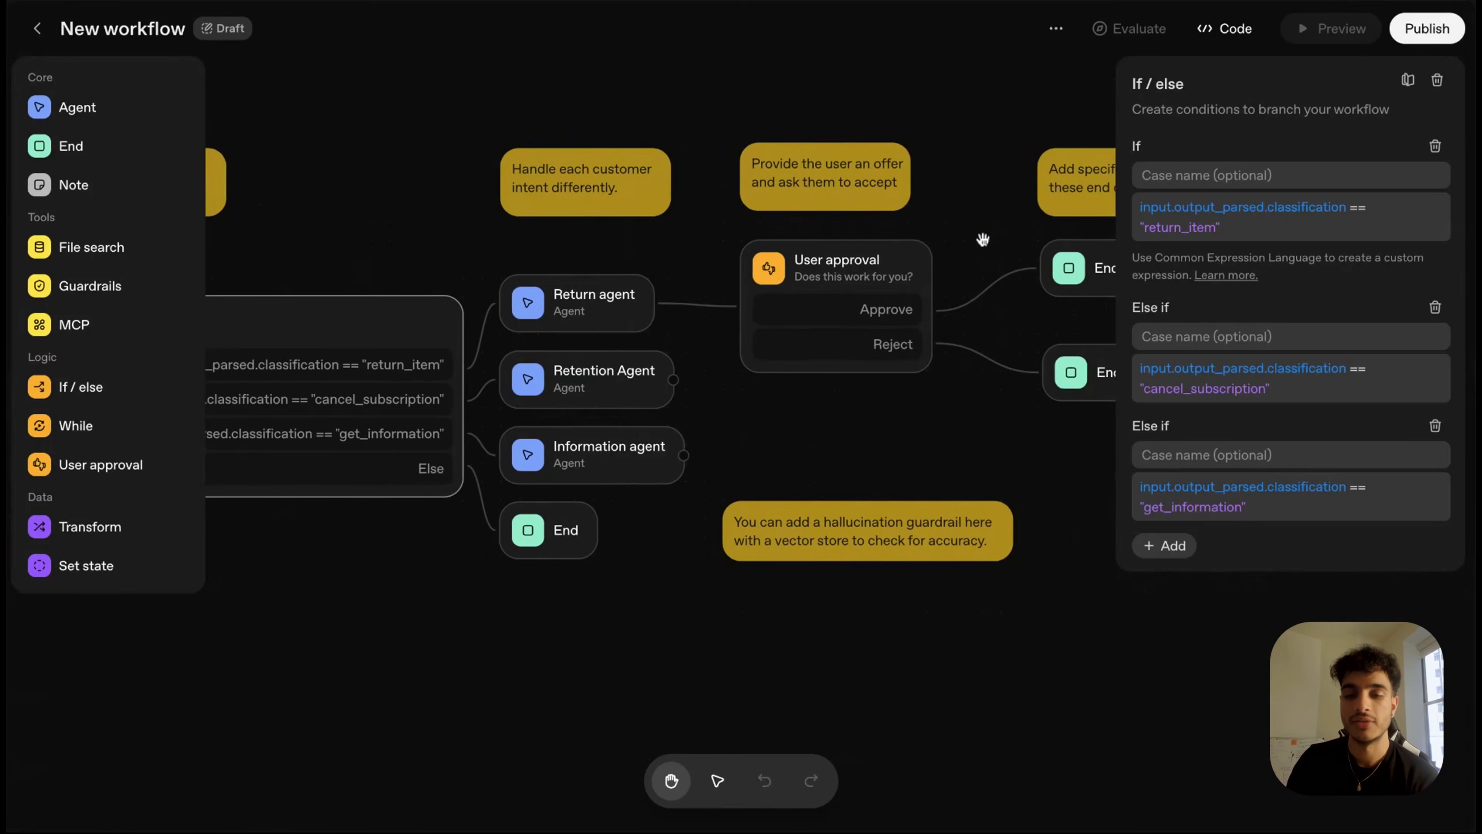
{"action": "left_click", "coordinate": [1018, 101]}
{"action": "scroll", "coordinate": [1018, 101], "scroll_direction": "down", "scroll_amount": 2}
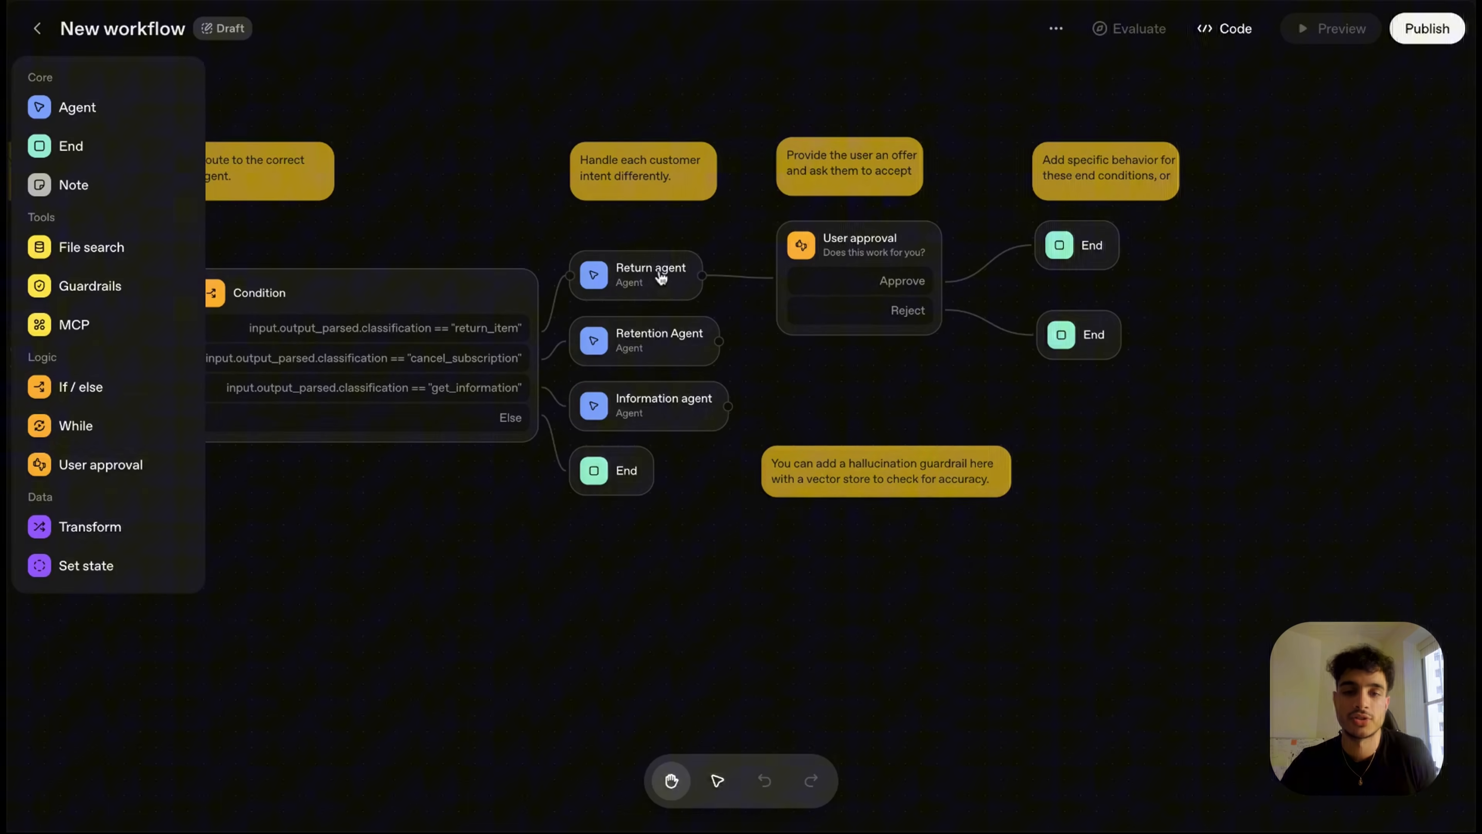
{"action": "scroll", "coordinate": [747, 302], "scroll_direction": "up", "scroll_amount": 3}
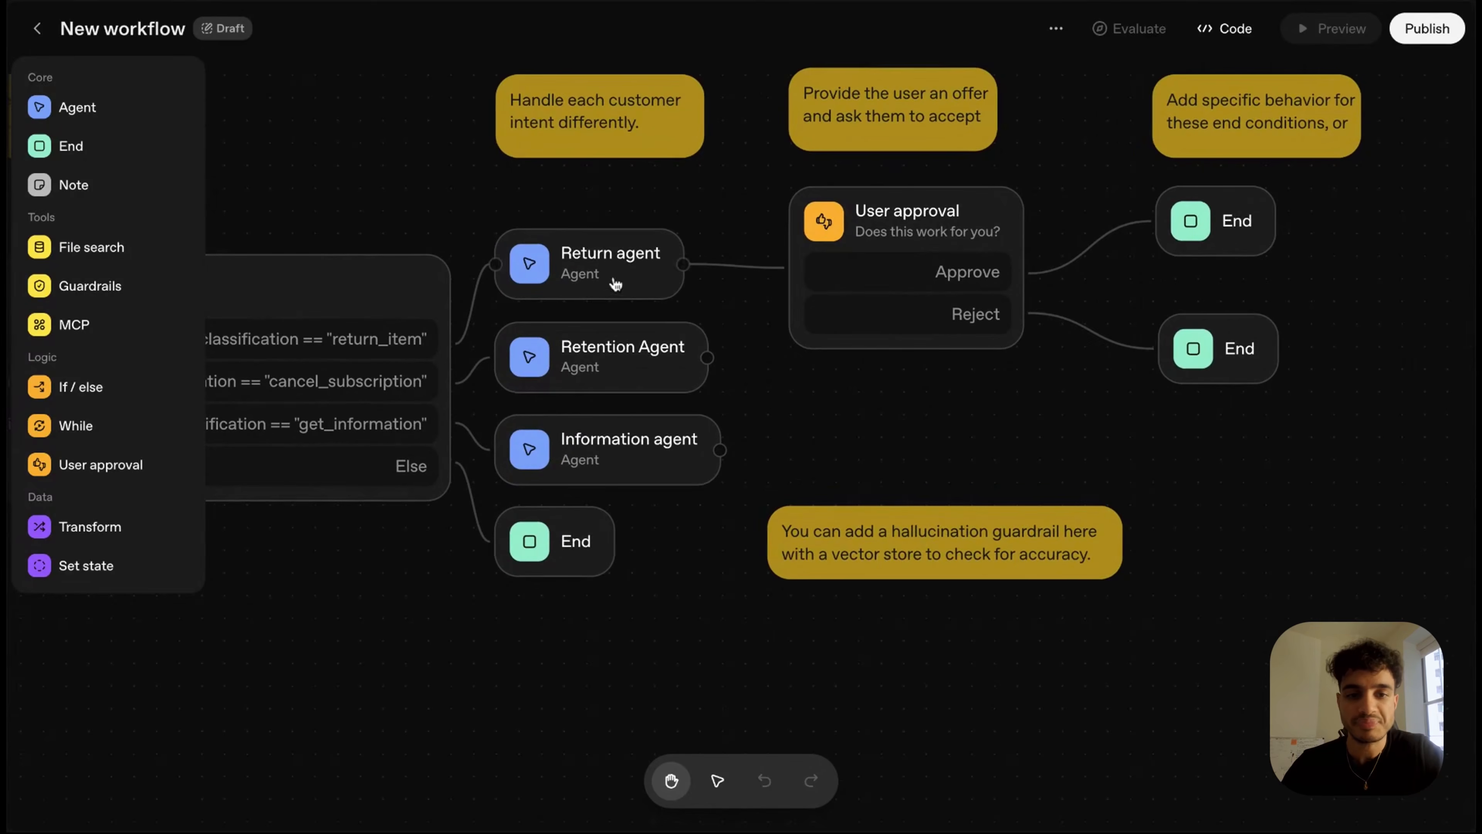
- Examine the Return agent's instructions, the User approval node's message, and the note about providing the user an offer
{"action": "left_click", "coordinate": [616, 283]}
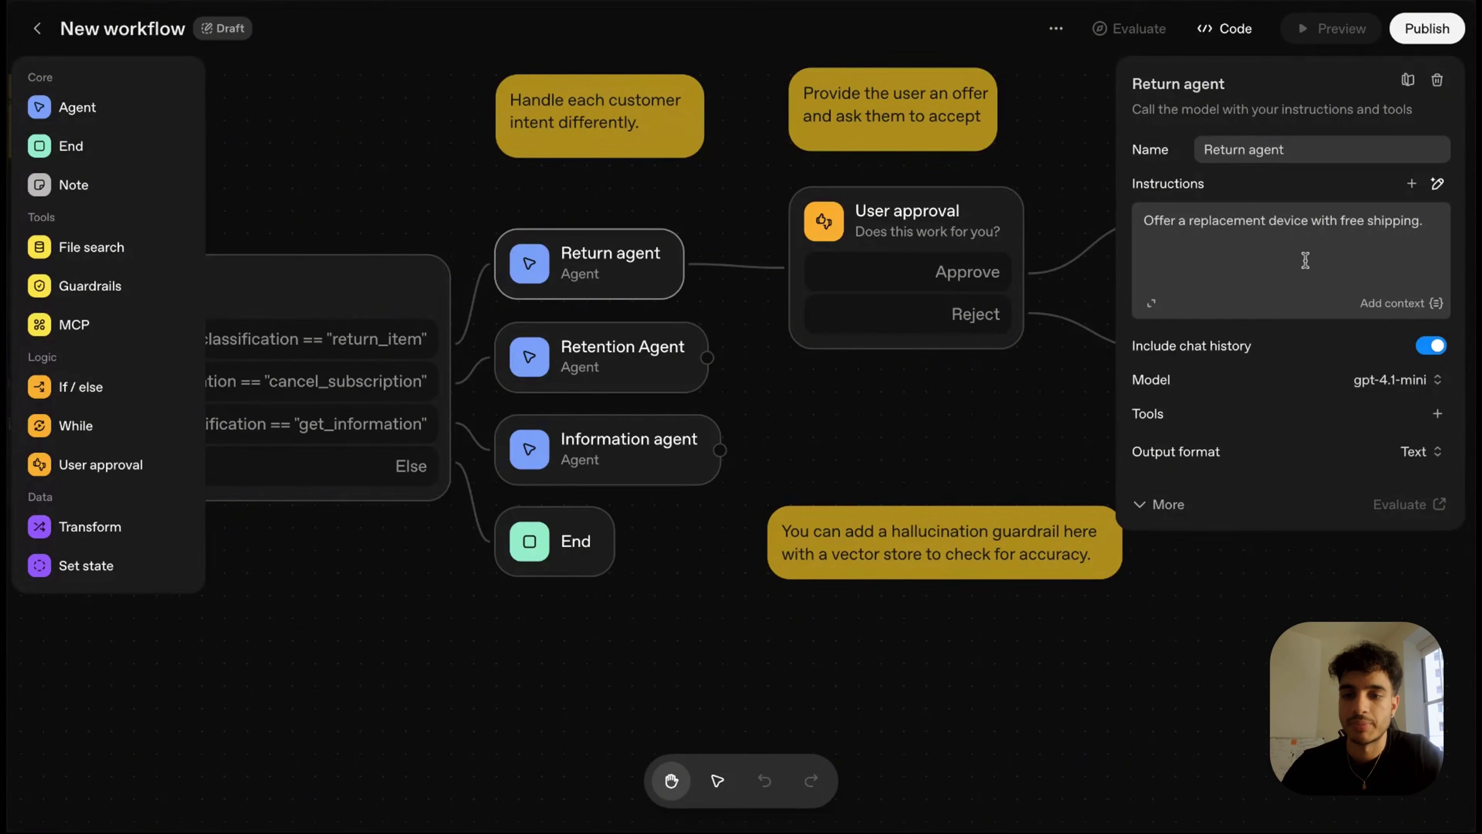
{"action": "left_click", "coordinate": [971, 404]}
{"action": "left_click", "coordinate": [931, 219]}
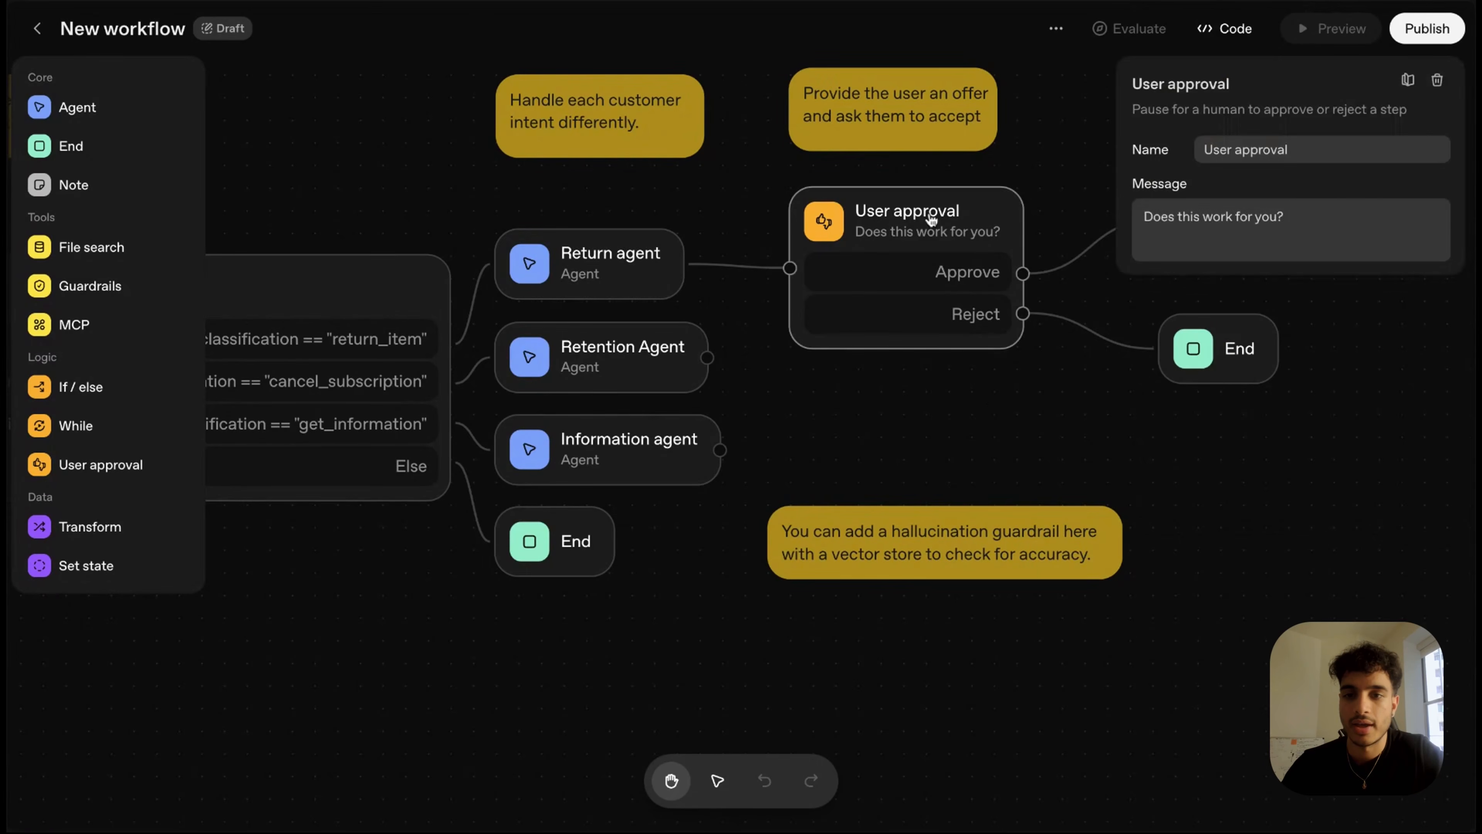
{"action": "left_click", "coordinate": [896, 108]}
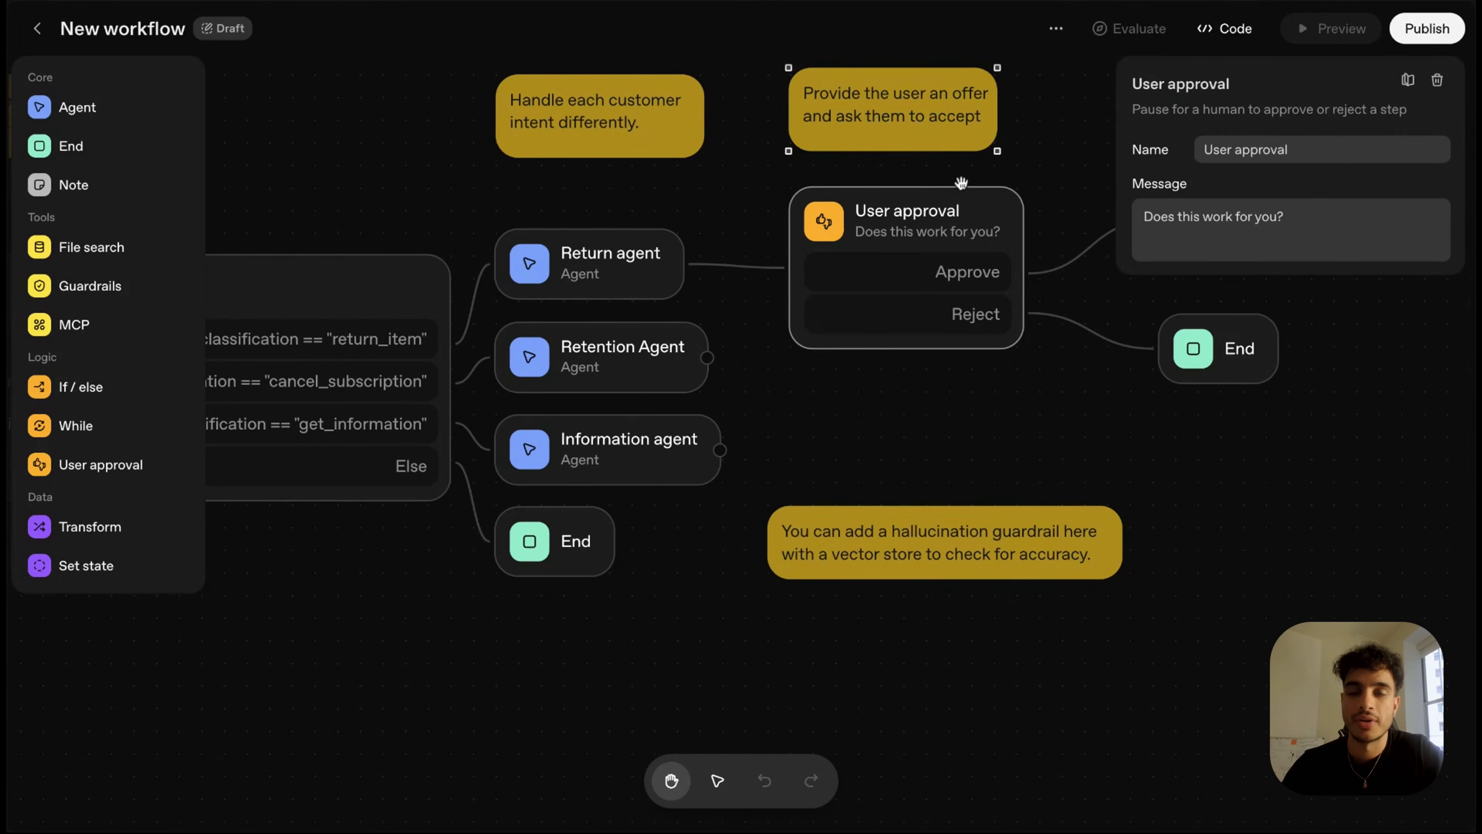
{"action": "left_click", "coordinate": [625, 257]}
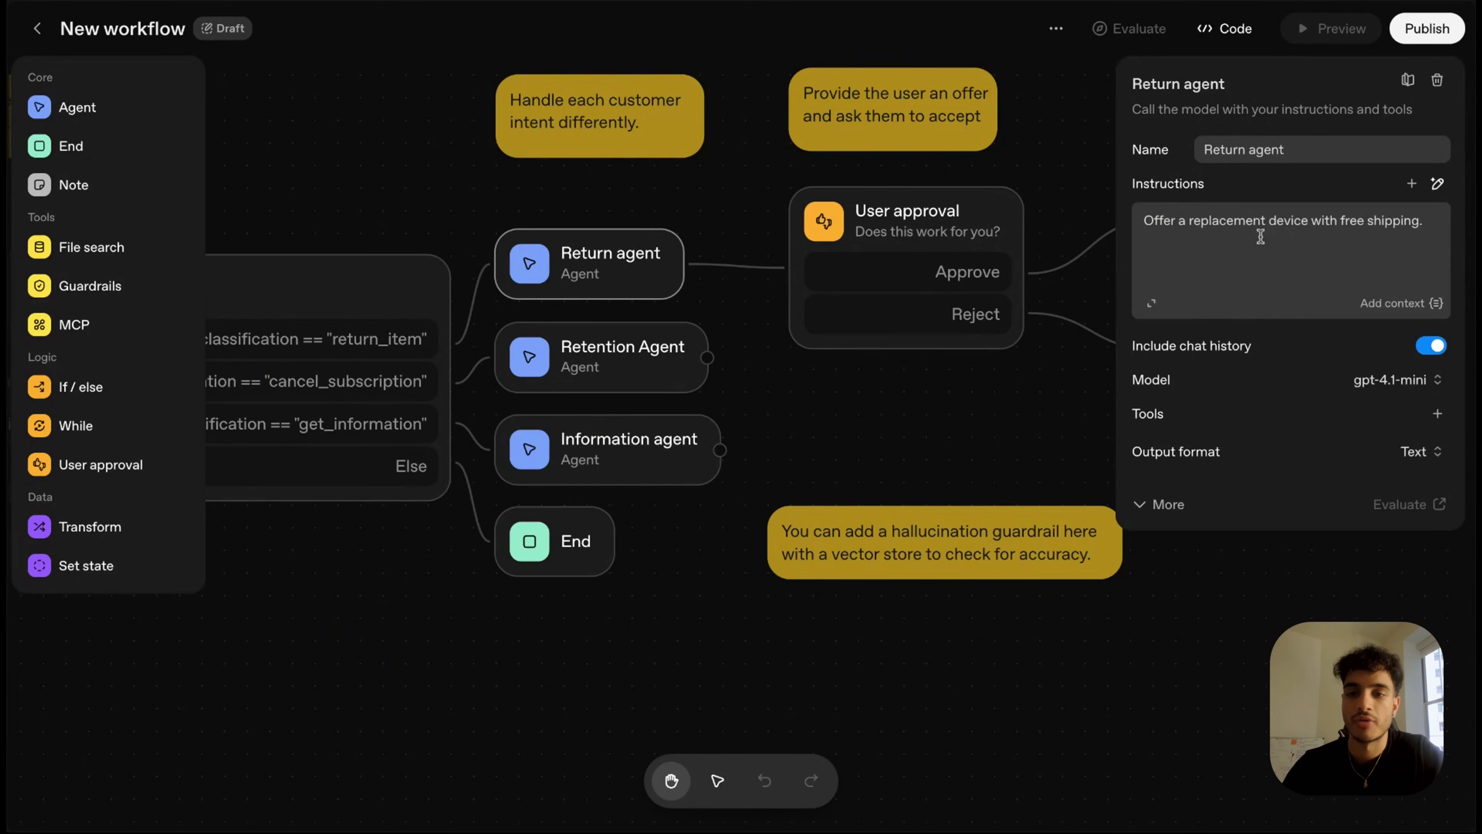
{"action": "left_click", "coordinate": [949, 425]}
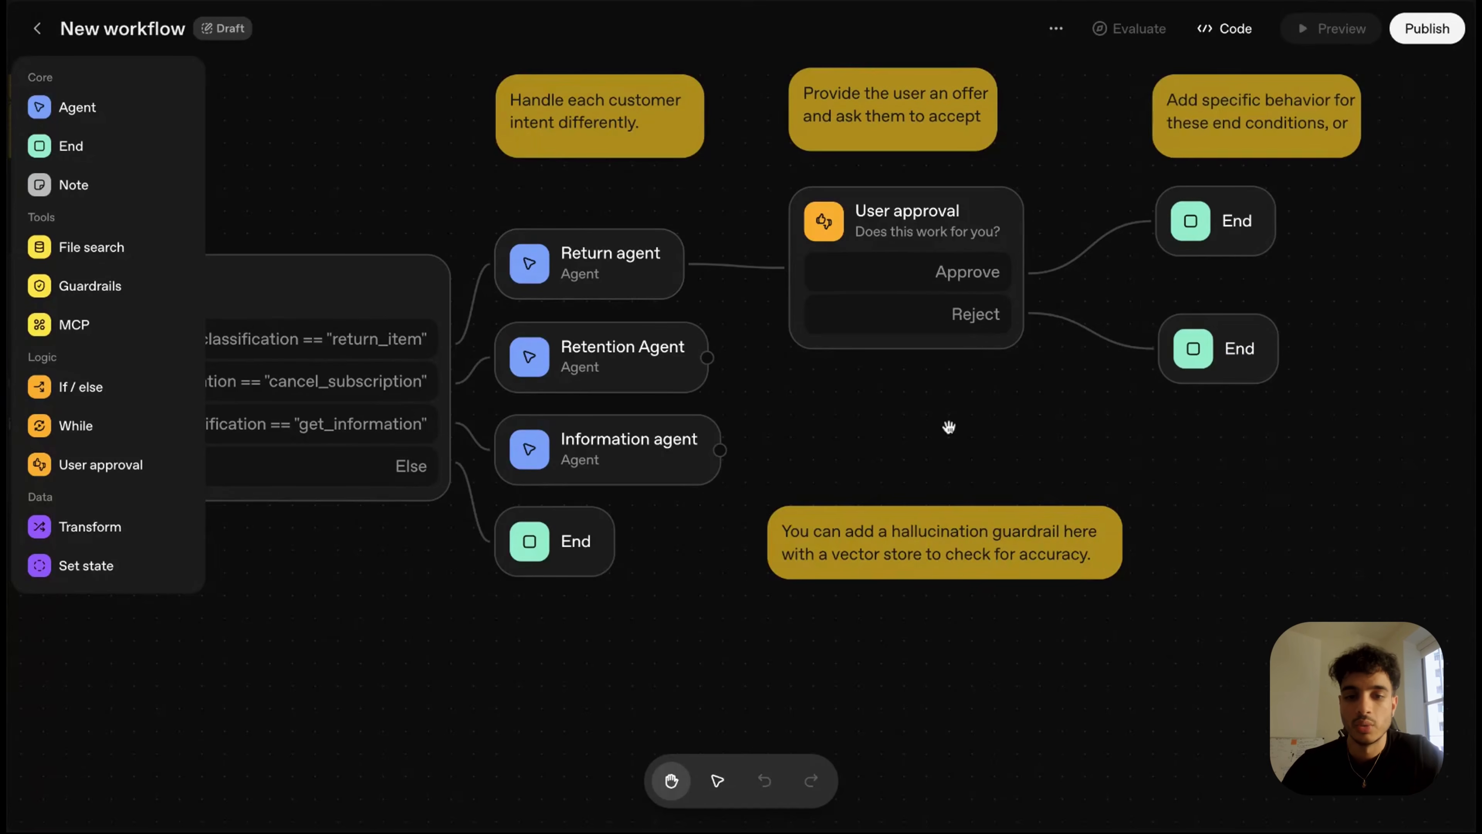
- Review the whole customer service flow, from Start through guardrail, classification and condition to the agents, approval and end nodes
{"action": "left_click_drag", "start_coordinate": [1140, 135], "coordinate": [1068, 157]}
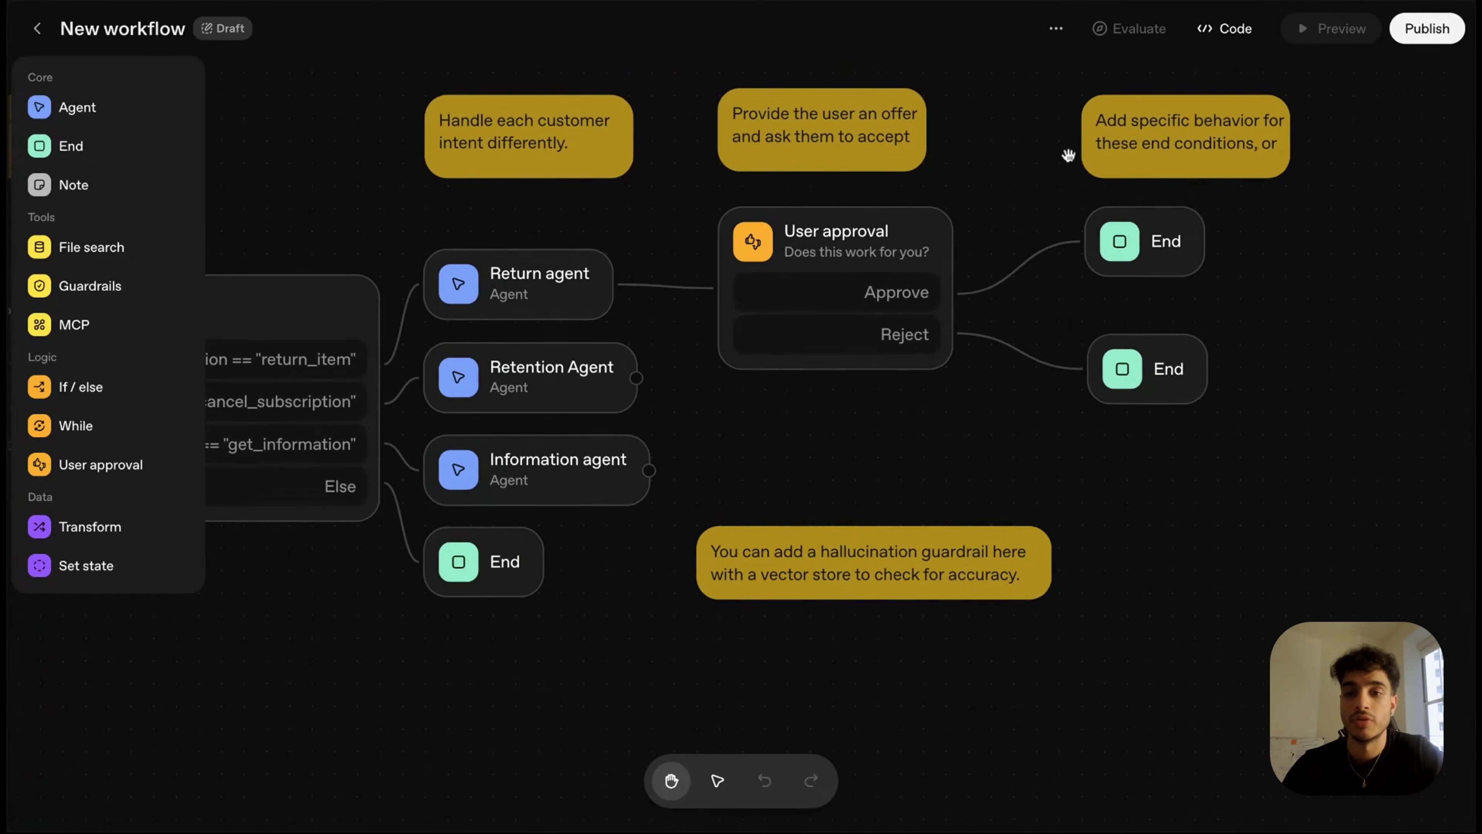
{"action": "scroll", "coordinate": [998, 177], "scroll_direction": "down", "scroll_amount": 1}
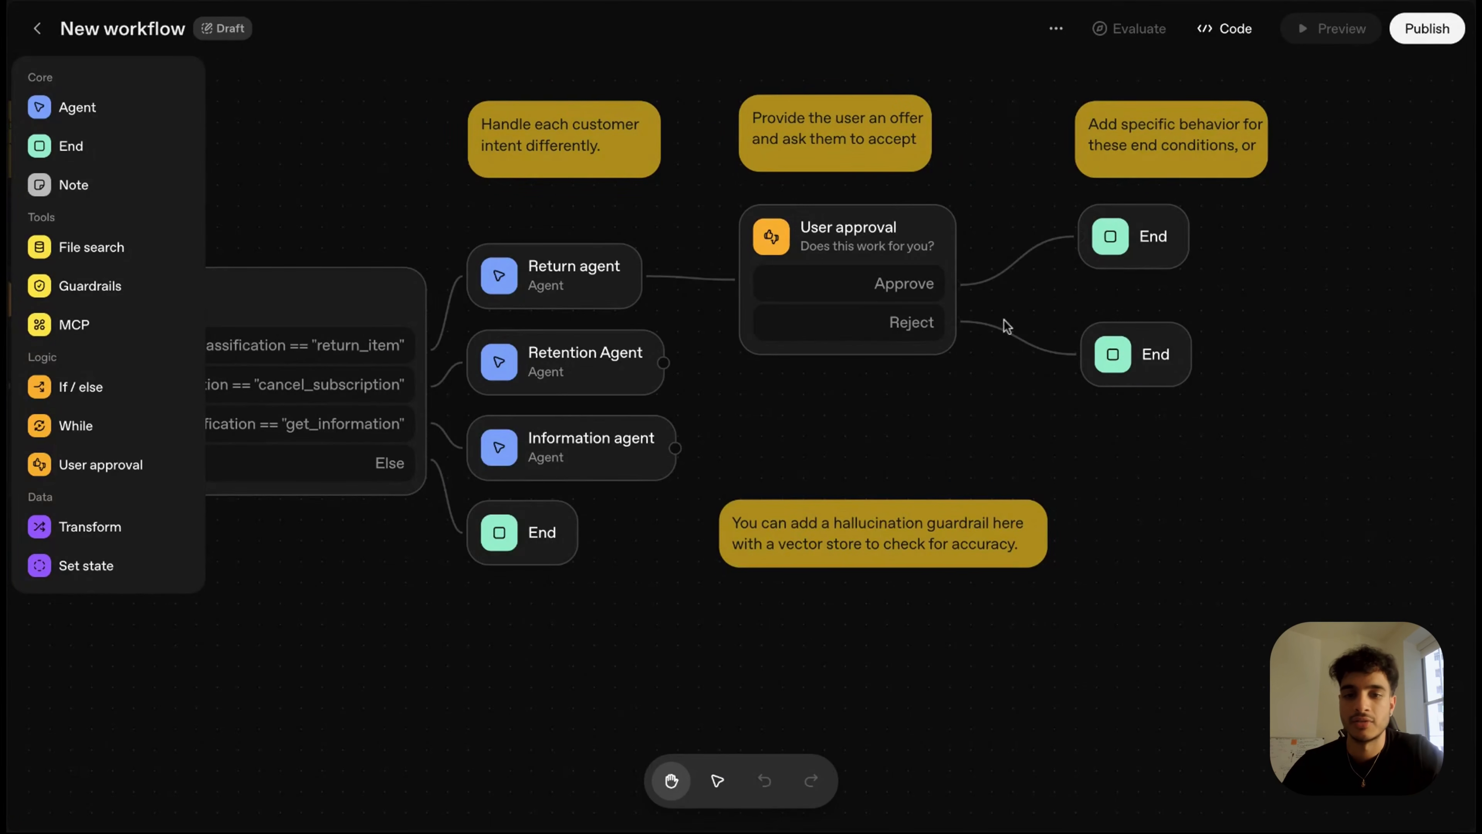
{"action": "left_click_drag", "start_coordinate": [1125, 450], "coordinate": [1068, 450]}
{"action": "scroll", "coordinate": [1068, 450], "scroll_direction": "down", "scroll_amount": 2}
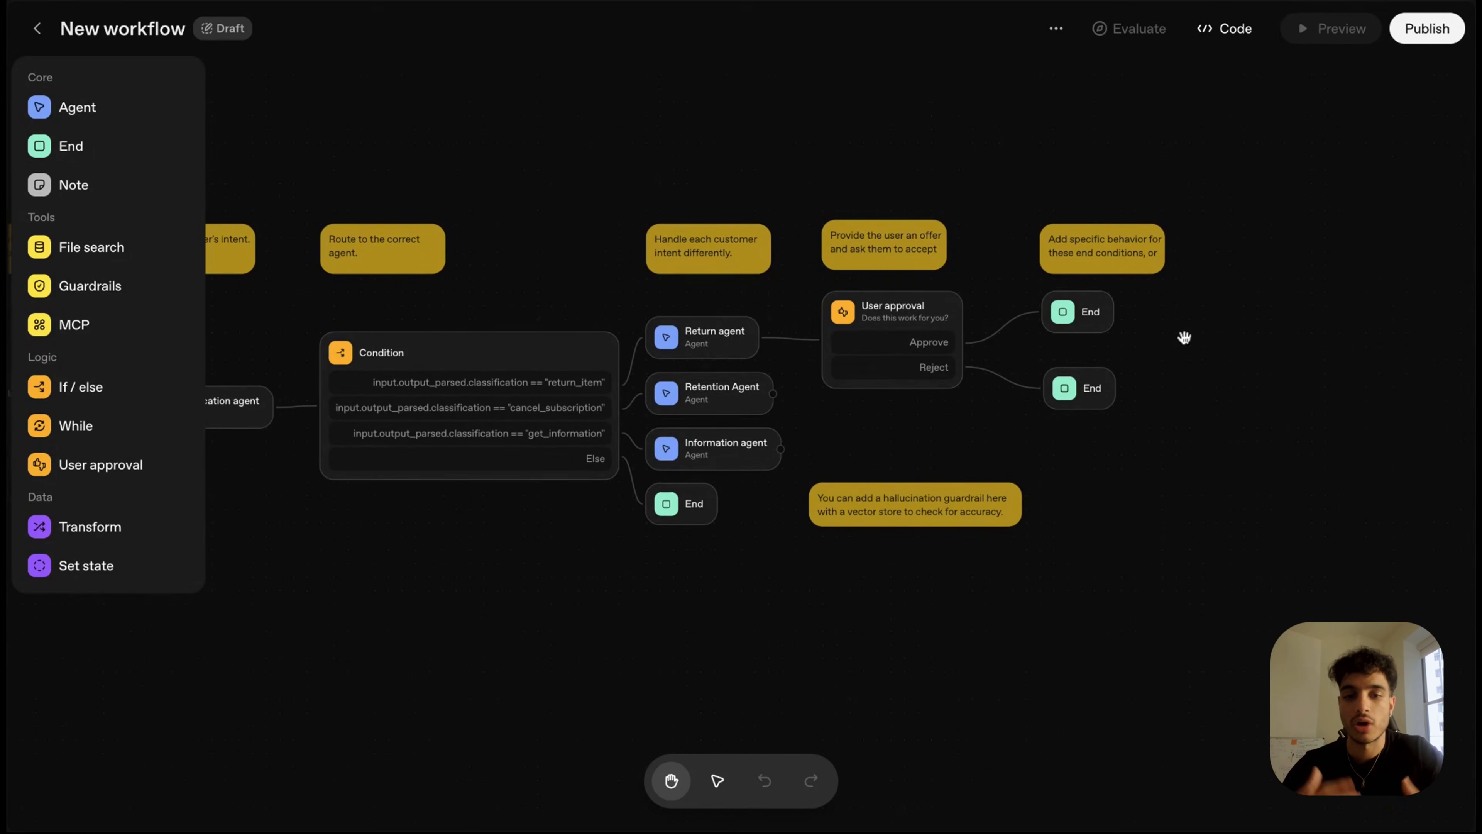
{"action": "scroll", "coordinate": [1052, 483], "scroll_direction": "left", "scroll_amount": 1}
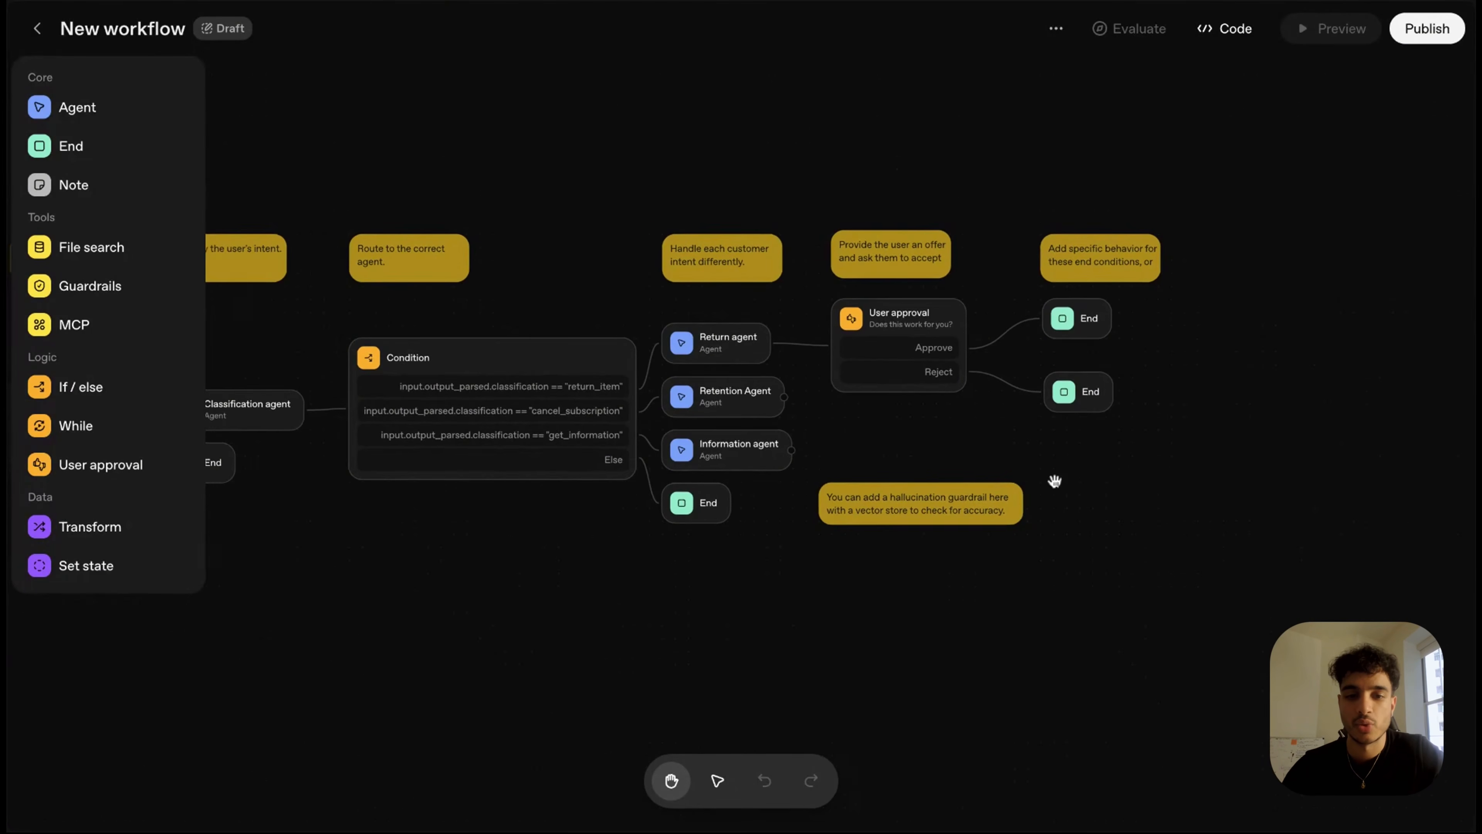
{"action": "scroll", "coordinate": [914, 213], "scroll_direction": "left", "scroll_amount": 6}
{"action": "scroll", "coordinate": [913, 213], "scroll_direction": "right", "scroll_amount": 3}
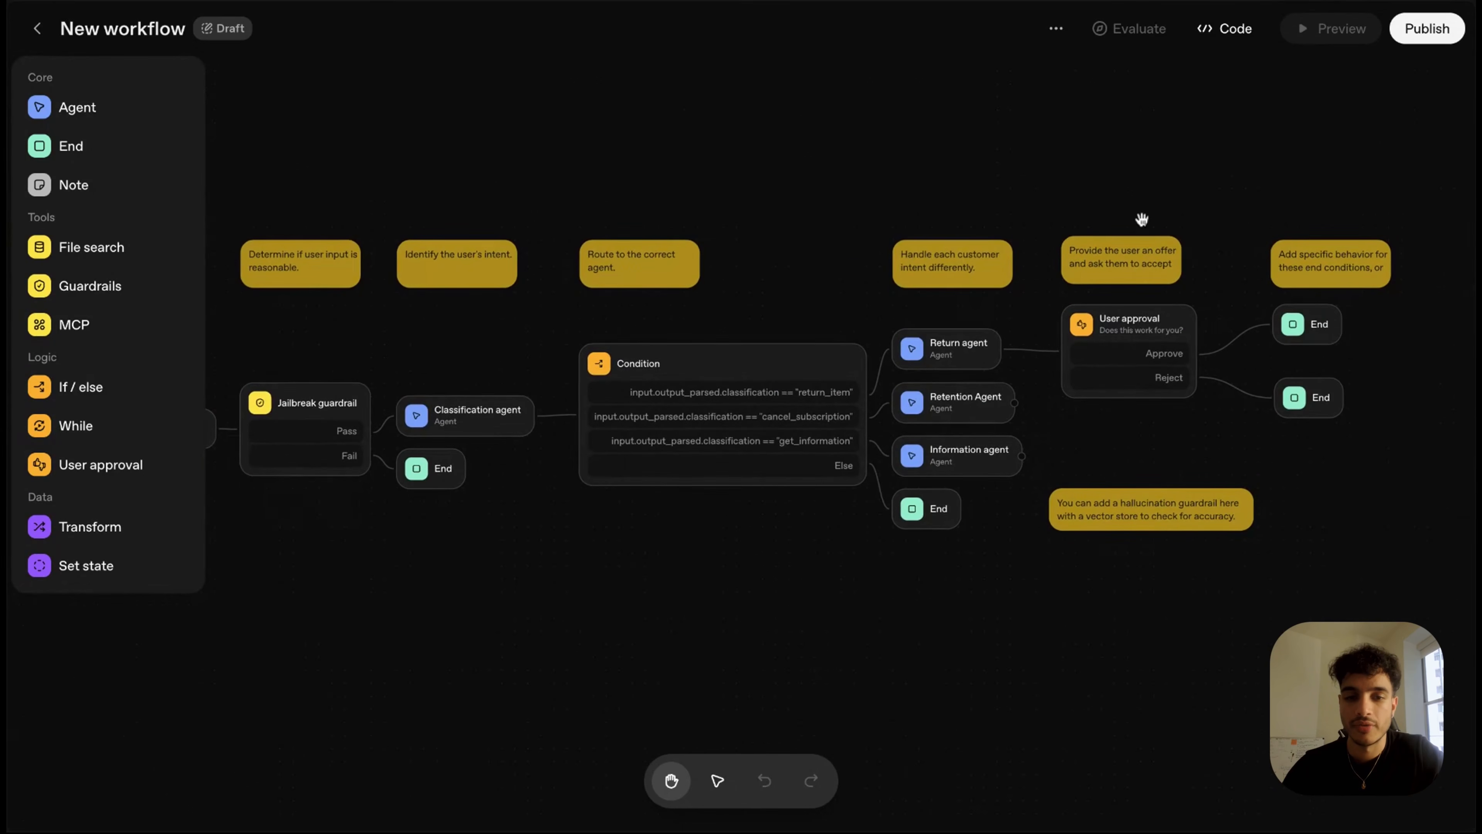
{"action": "scroll", "coordinate": [1142, 220], "scroll_direction": "down", "scroll_amount": 1}
{"action": "scroll", "coordinate": [969, 558], "scroll_direction": "left", "scroll_amount": 1}
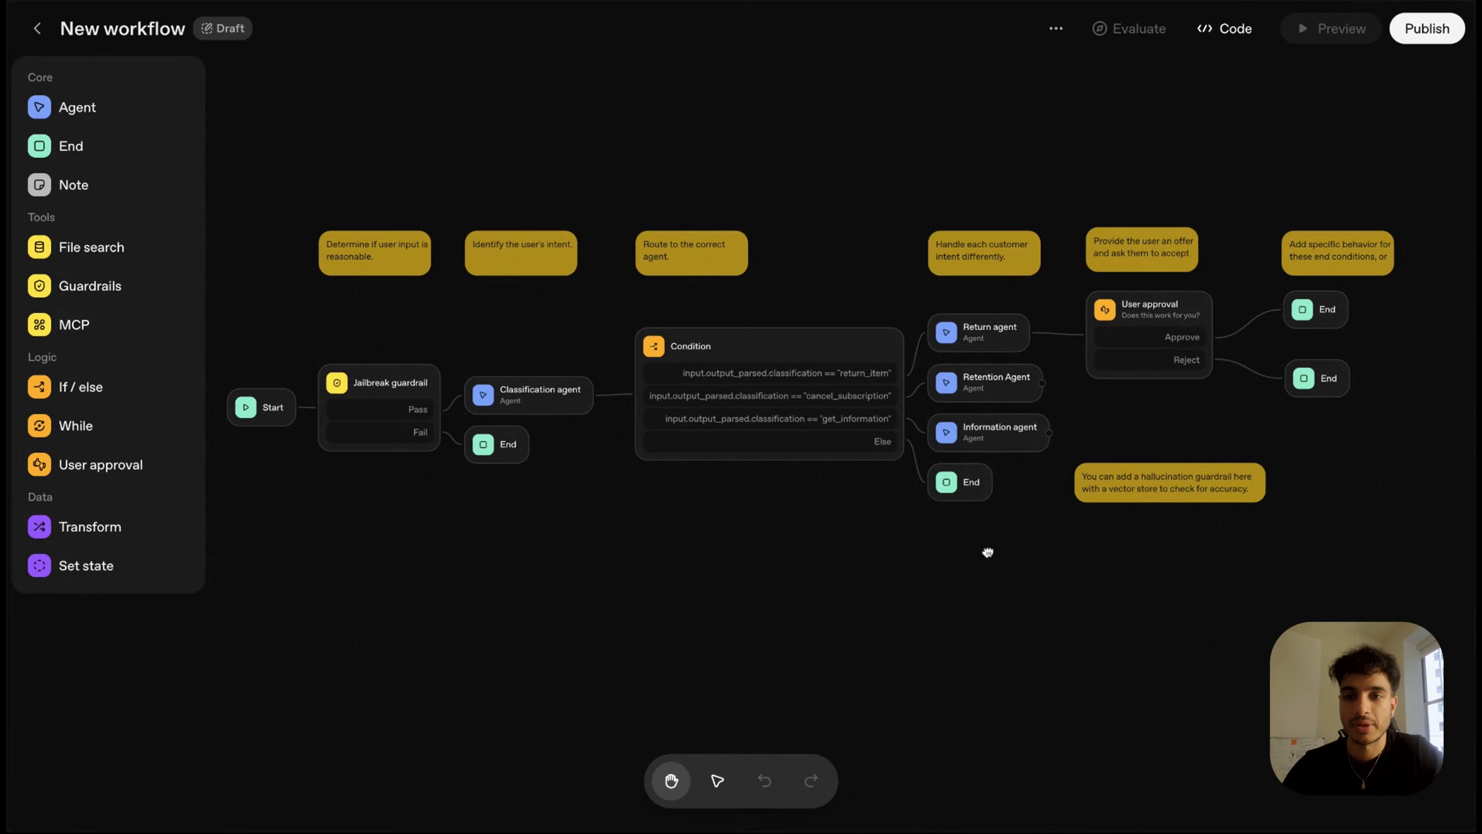
{"action": "scroll", "coordinate": [765, 667], "scroll_direction": "left", "scroll_amount": 1}
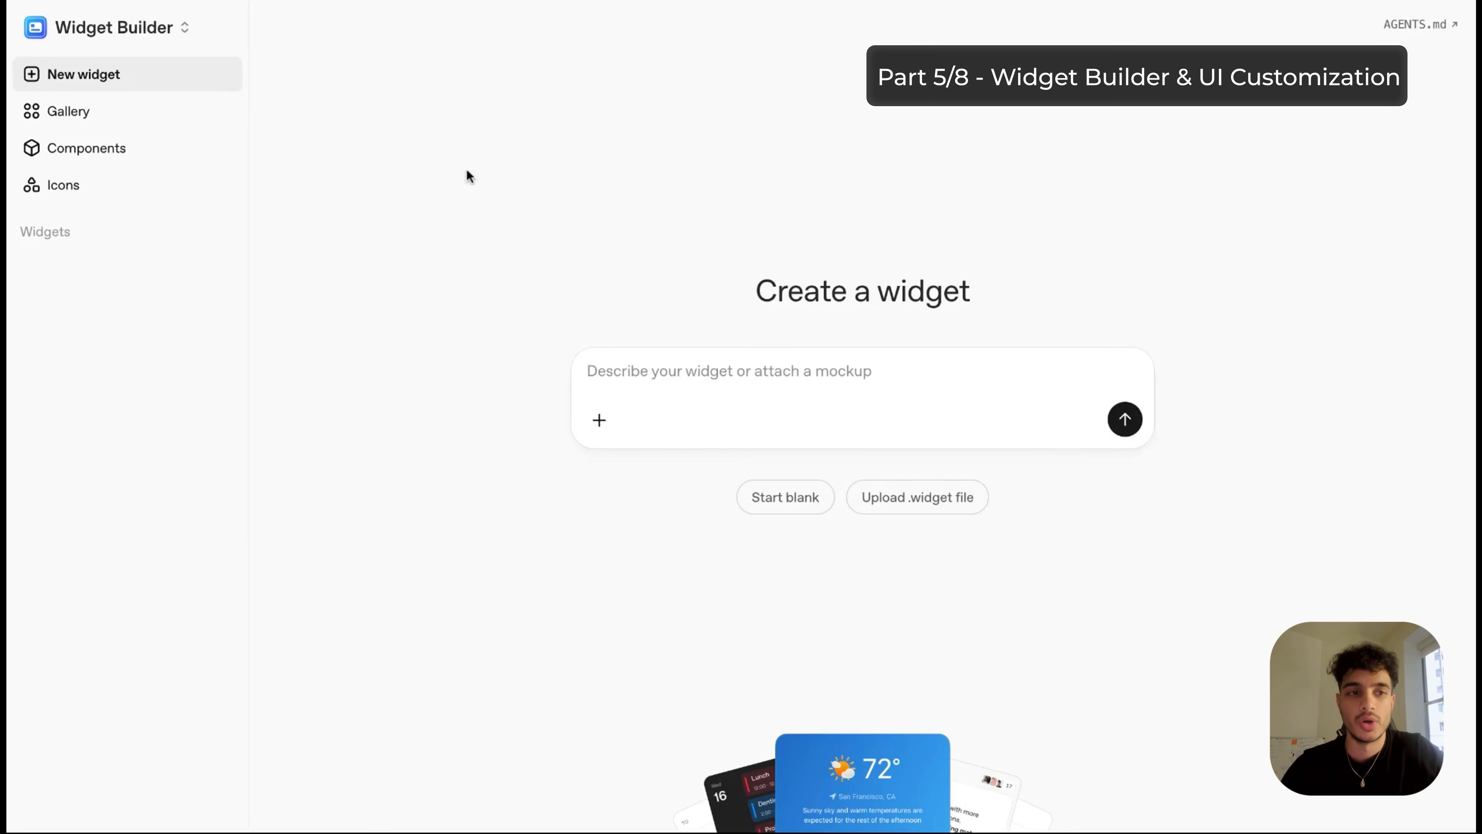
- Switch to Widget Builder and browse the sample widgets in its gallery
{"action": "left_click", "coordinate": [225, 111]}
{"action": "scroll", "coordinate": [835, 337], "scroll_direction": "down", "scroll_amount": 7}
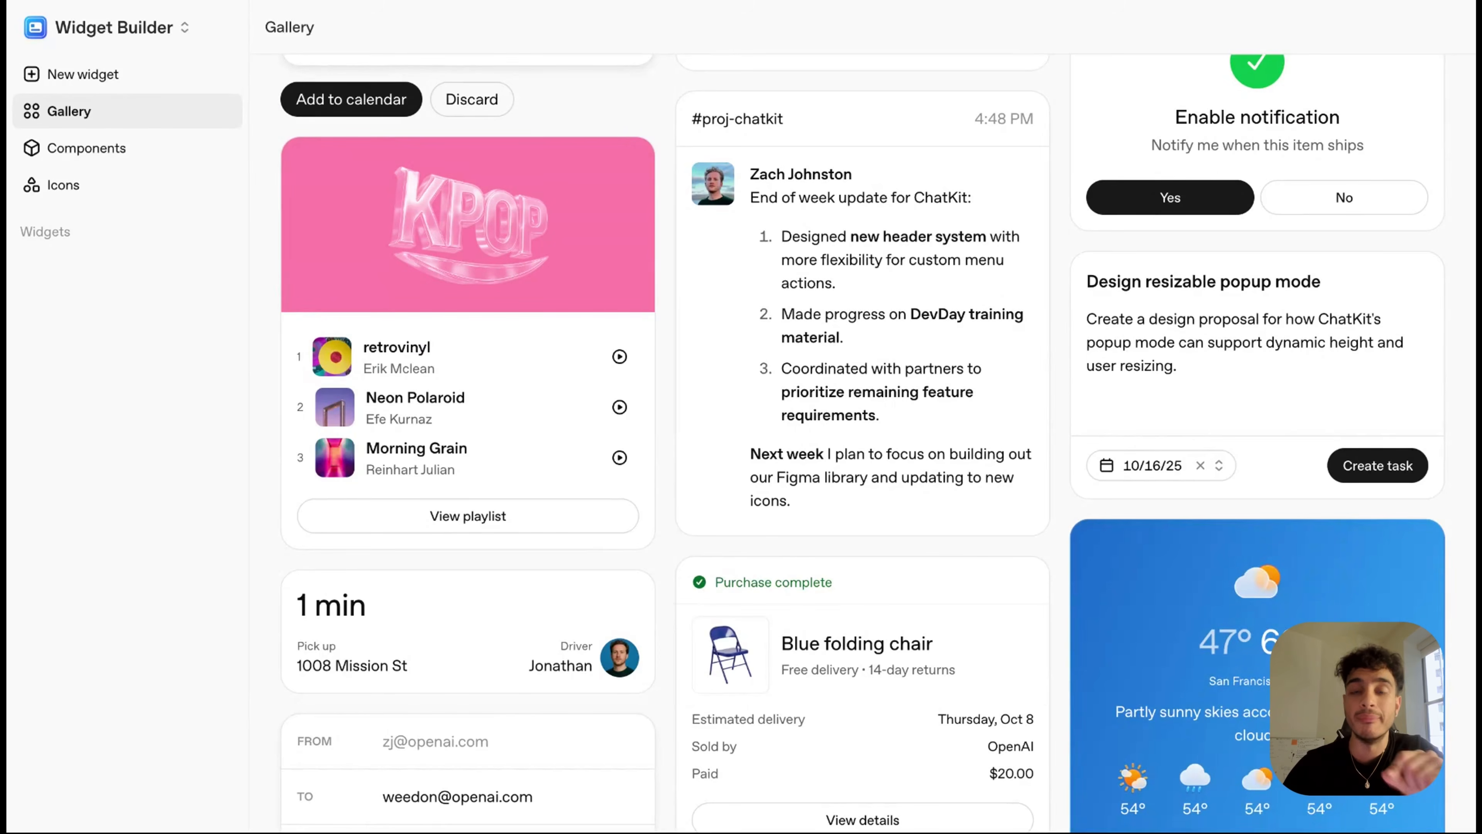
{"action": "scroll", "coordinate": [1133, 366], "scroll_direction": "down", "scroll_amount": 8}
{"action": "scroll", "coordinate": [1133, 366], "scroll_direction": "up", "scroll_amount": 3}
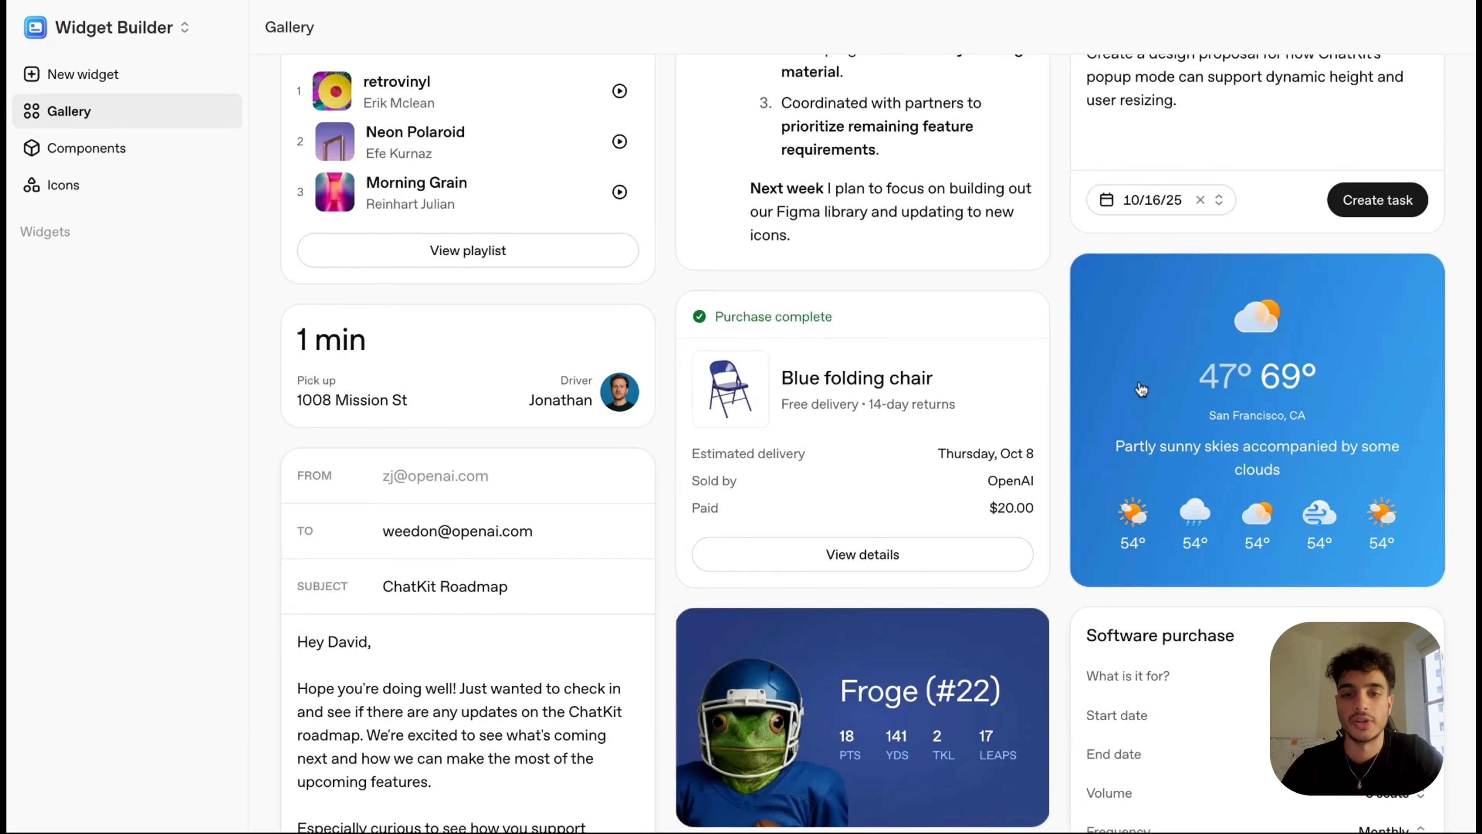
{"action": "scroll", "coordinate": [1005, 372], "scroll_direction": "down", "scroll_amount": 6}
{"action": "scroll", "coordinate": [1102, 496], "scroll_direction": "up", "scroll_amount": 11}
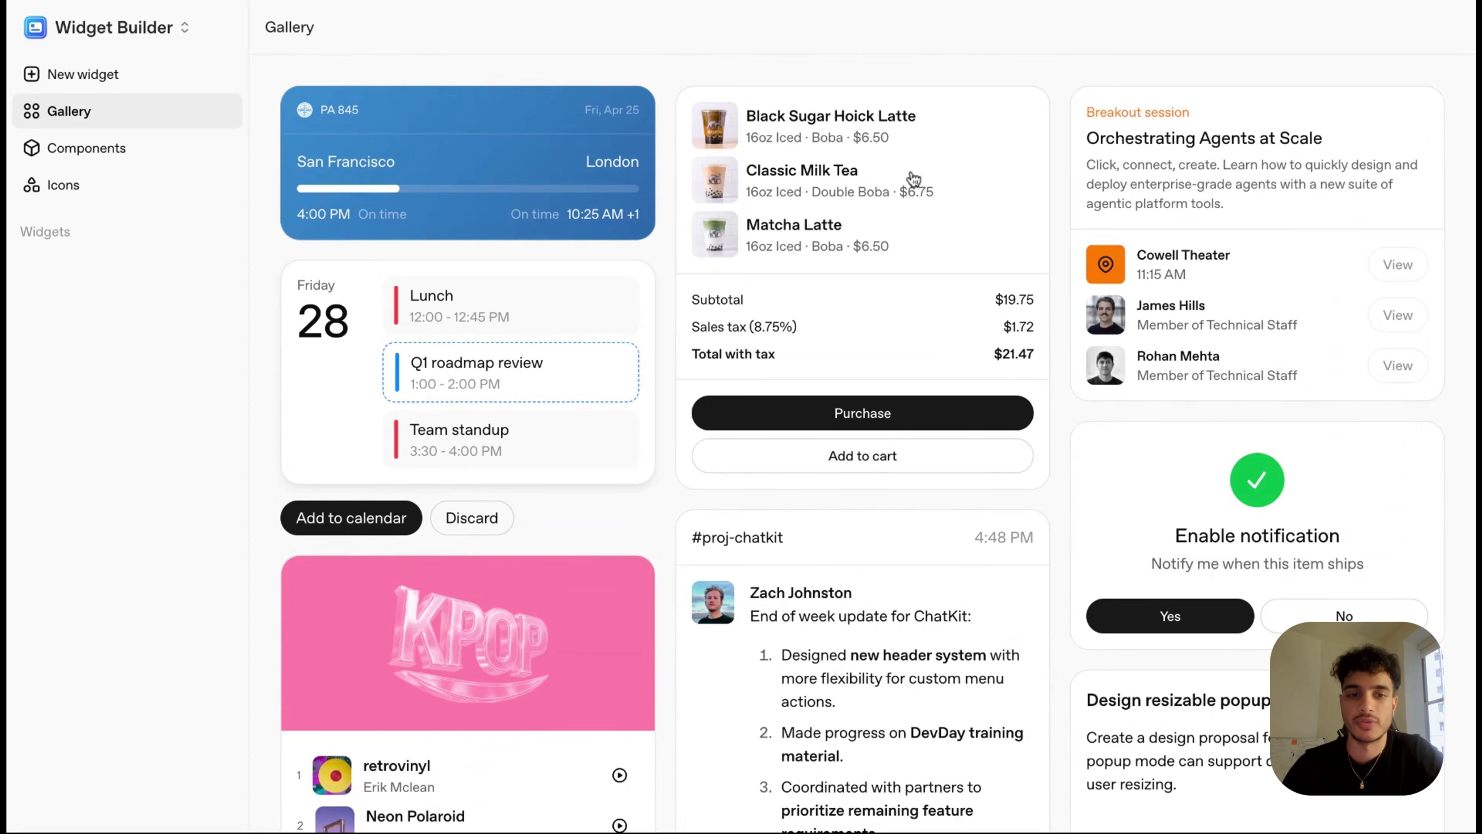
- Examine the code of the gallery's drinks purchase widget and open that widget in the widget editor
{"action": "left_click", "coordinate": [932, 159]}
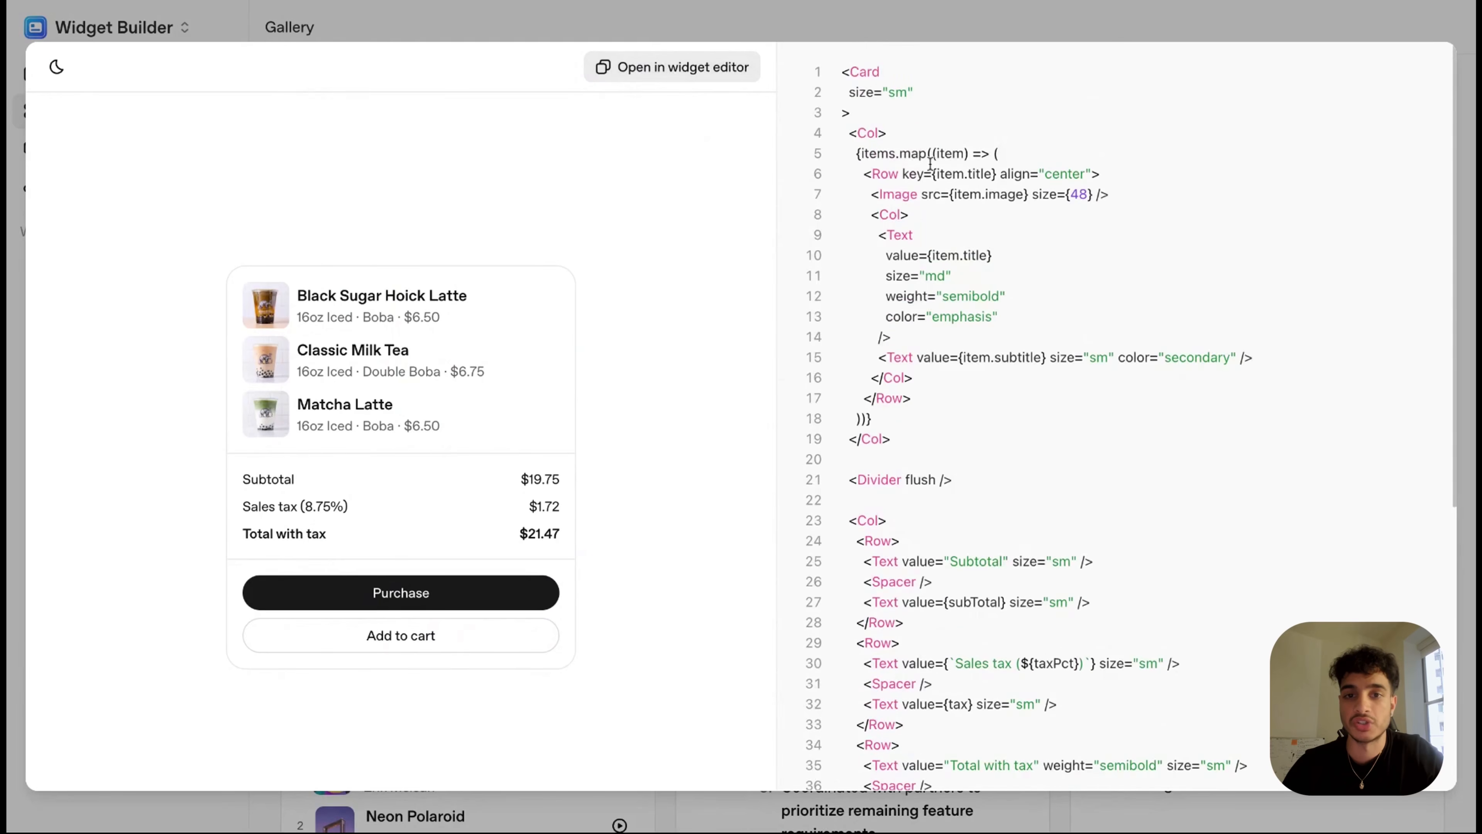
{"action": "key", "text": "super+a"}
{"action": "left_click", "coordinate": [846, 76]}
{"action": "key", "text": "super+a"}
{"action": "scroll", "coordinate": [844, 71], "scroll_direction": "down", "scroll_amount": 8}
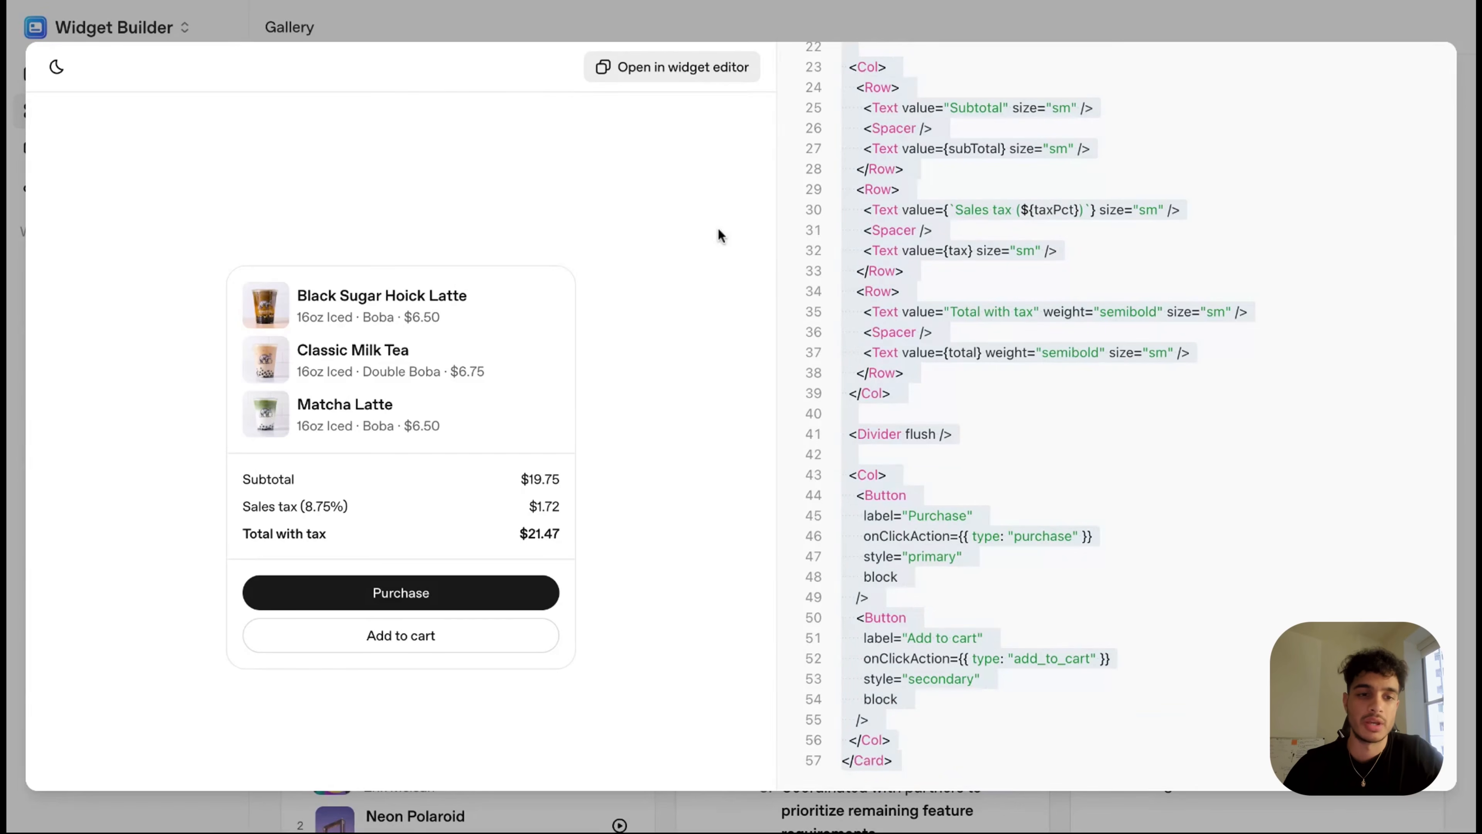
{"action": "left_click", "coordinate": [660, 69]}
- Start a new widget with a sample image attached, requesting an order purchase confirmation widget with the same color-way as the image
{"action": "left_click", "coordinate": [99, 112]}
{"action": "scroll", "coordinate": [579, 289], "scroll_direction": "down", "scroll_amount": 10}
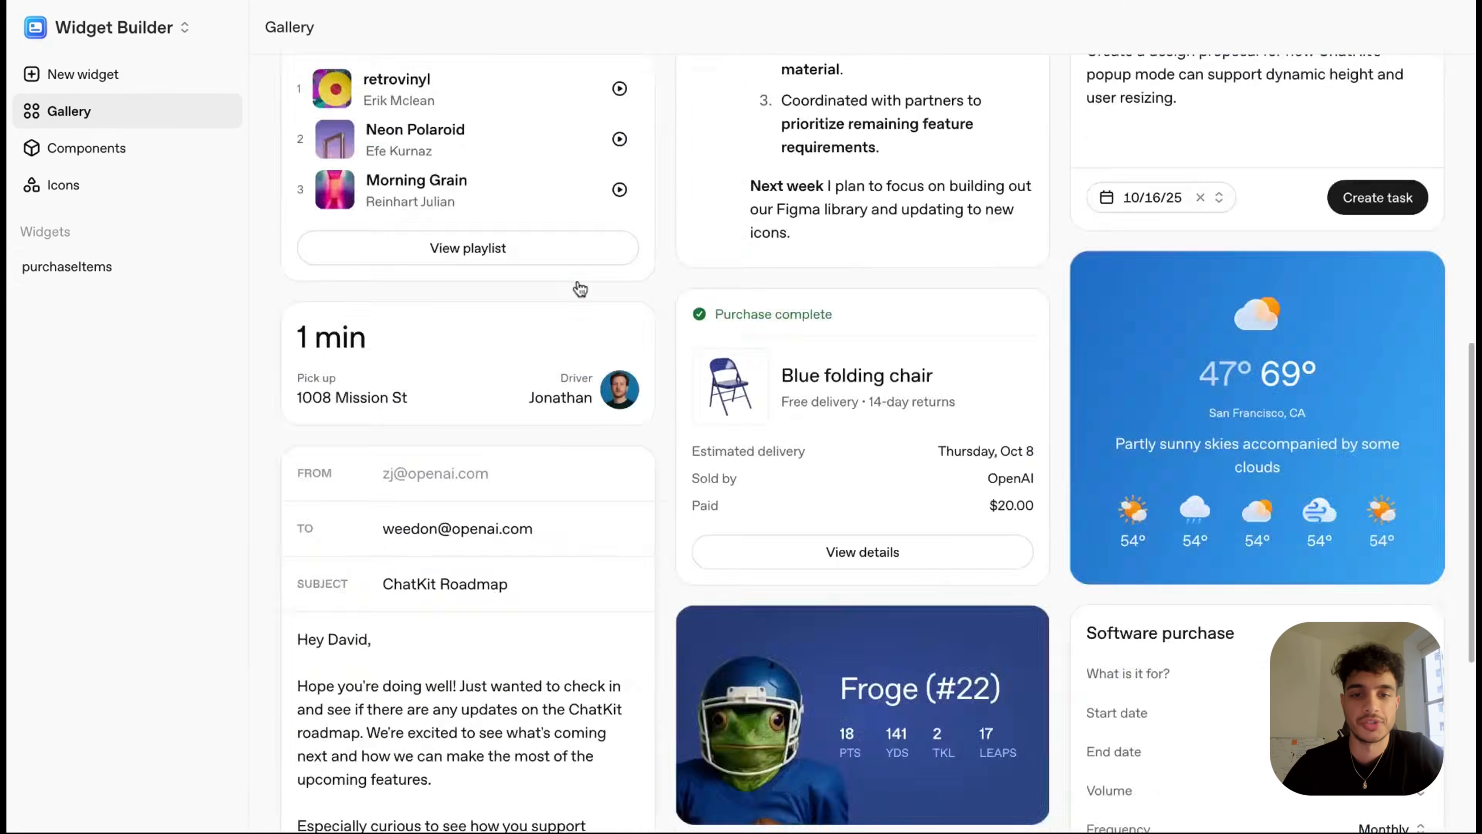
{"action": "scroll", "coordinate": [579, 289], "scroll_direction": "up", "scroll_amount": 10}
{"action": "left_click", "coordinate": [83, 74]}
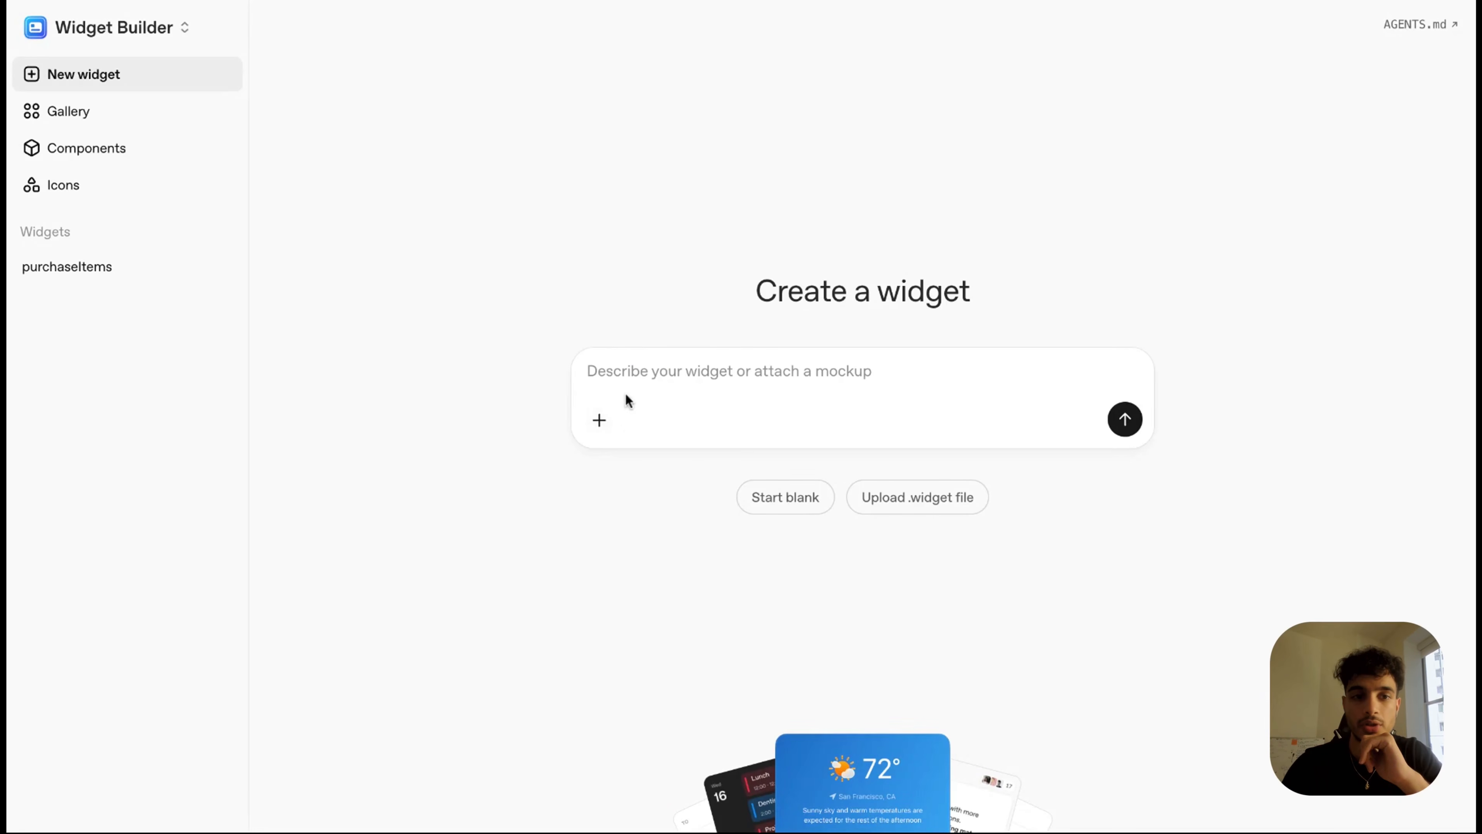
{"action": "key", "text": "ctrl+v"}
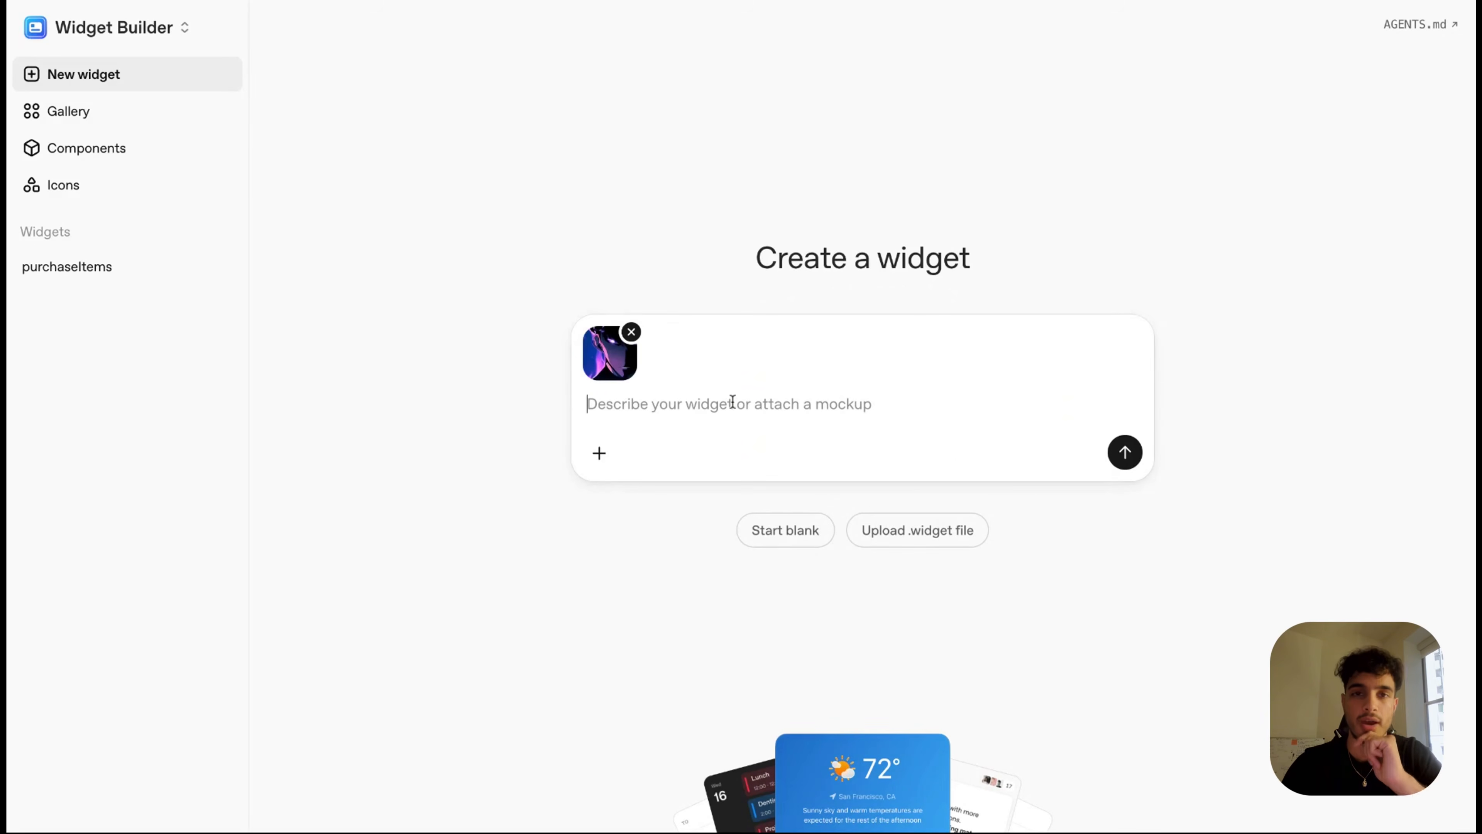
{"action": "type", "text": "make an order purchase confirmation widget with the same colorway as the sample image"}
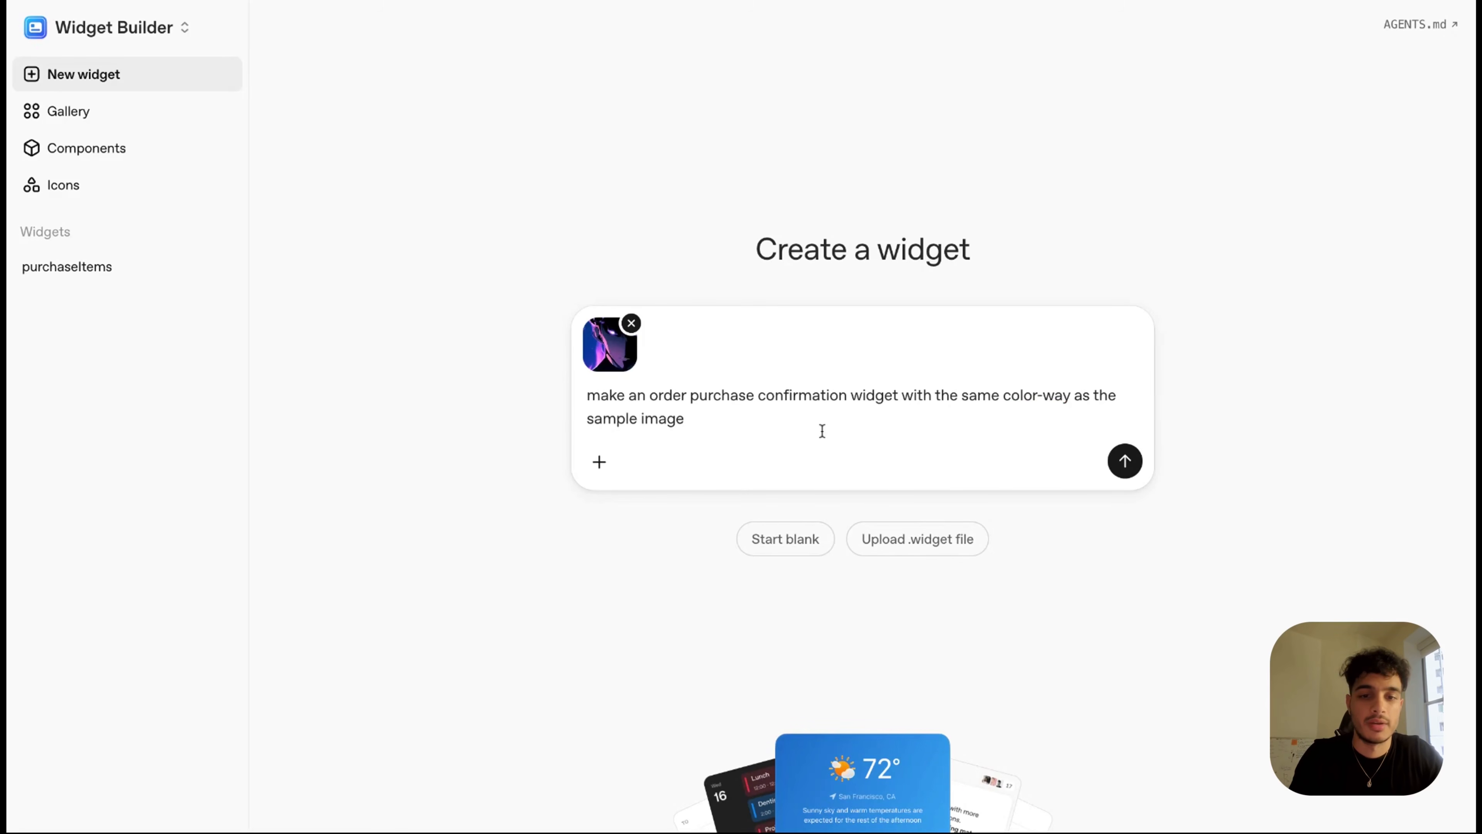
- Add a sentence asking for modern styling to the widget description and generate the widget
{"action": "type", "text": " . Use modern compo"}
{"action": "key", "text": "BackSpace"}
{"action": "key", "text": "BackSpace"}
{"action": "key", "text": "BackSpace"}
{"action": "key", "text": "BackSpace"}
{"action": "key", "text": "BackSpace"}
{"action": "type", "text": "stylin"}
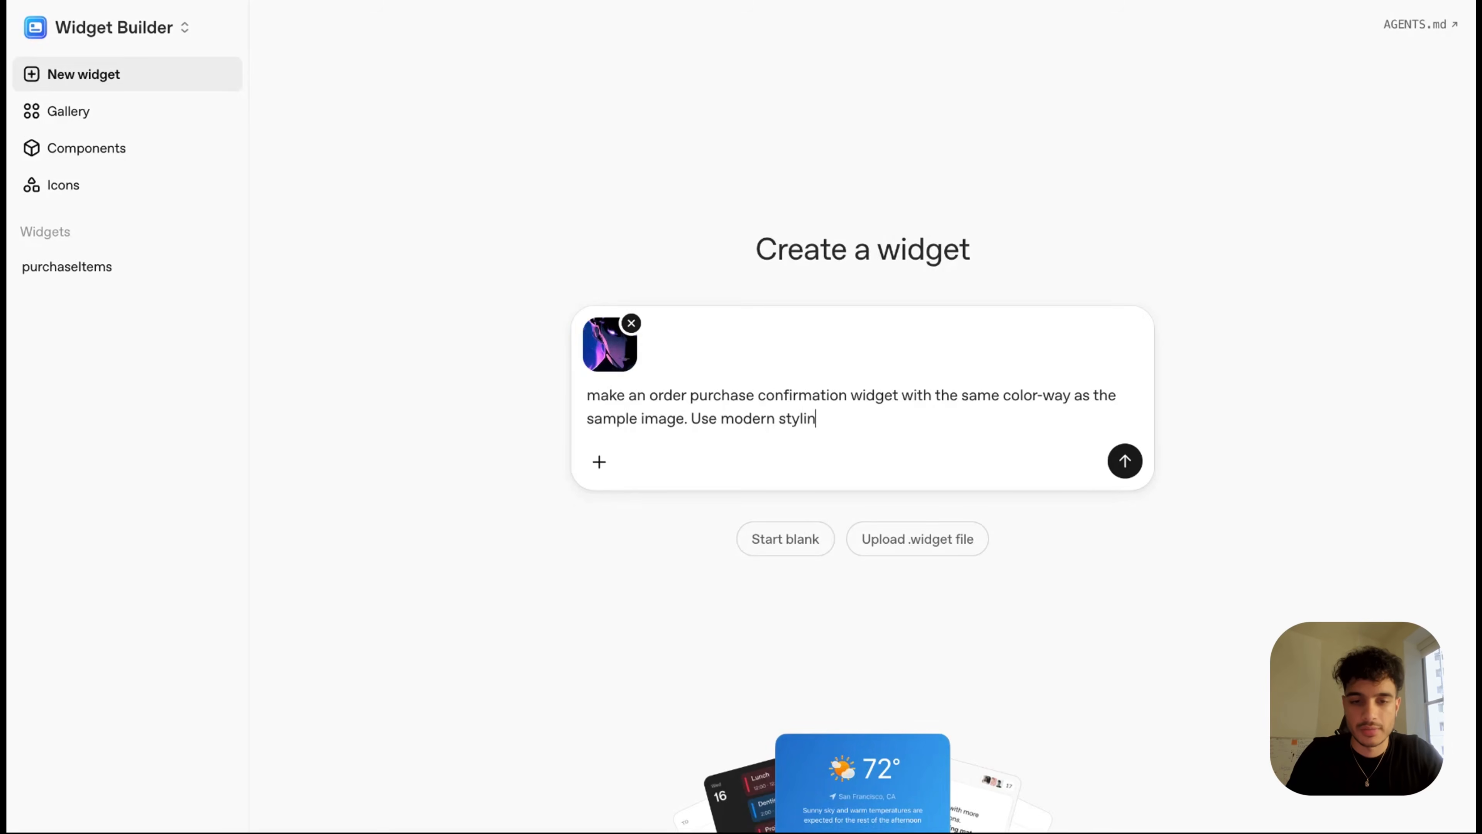
{"action": "key", "text": "Return"}
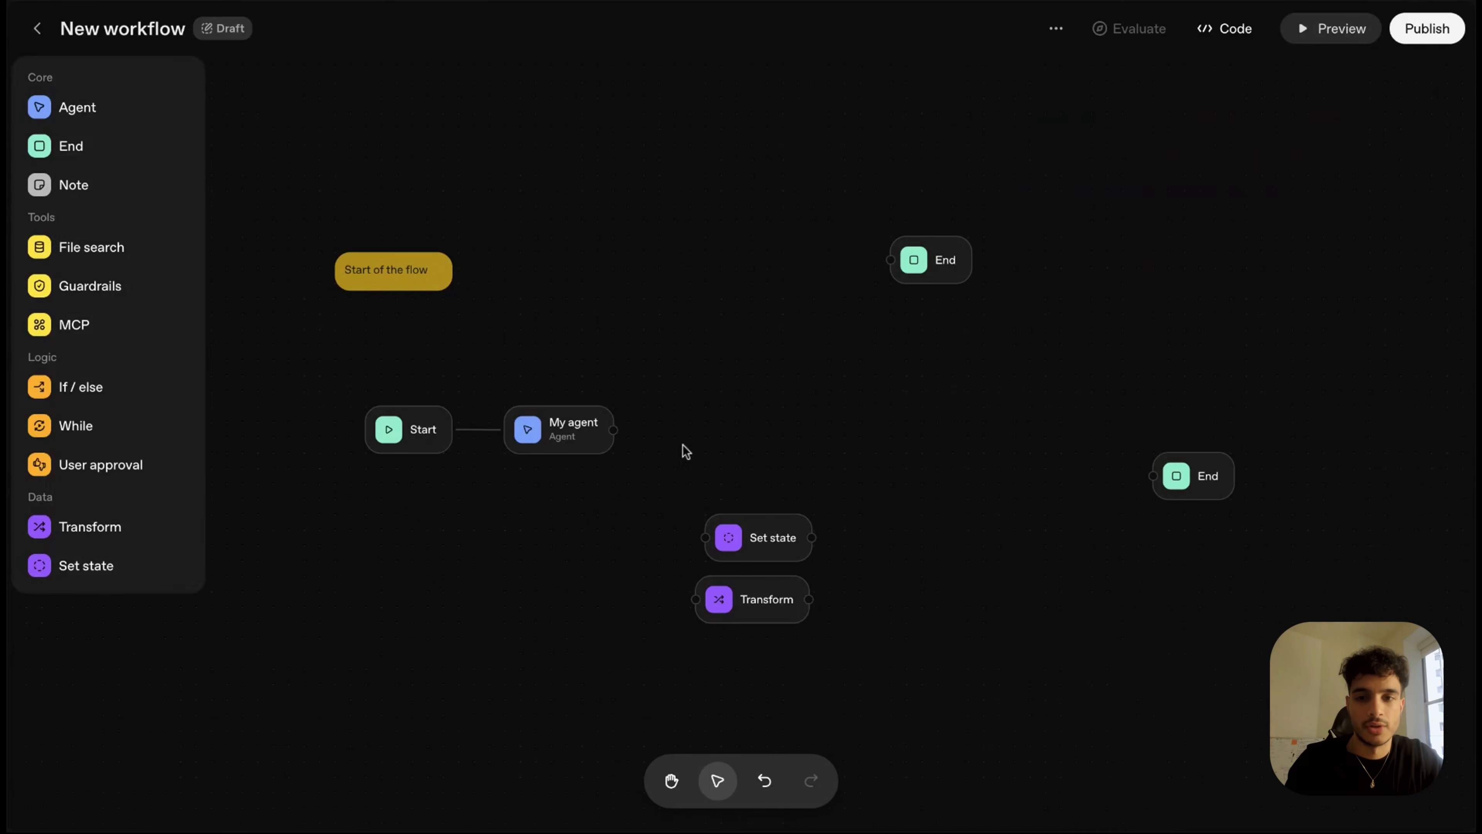
- Back in Agent Builder, set My agent's output format to Widget and upload the Order confirm widget file
{"action": "scroll", "coordinate": [645, 449], "scroll_direction": "up", "scroll_amount": 3}
{"action": "left_click", "coordinate": [584, 431]}
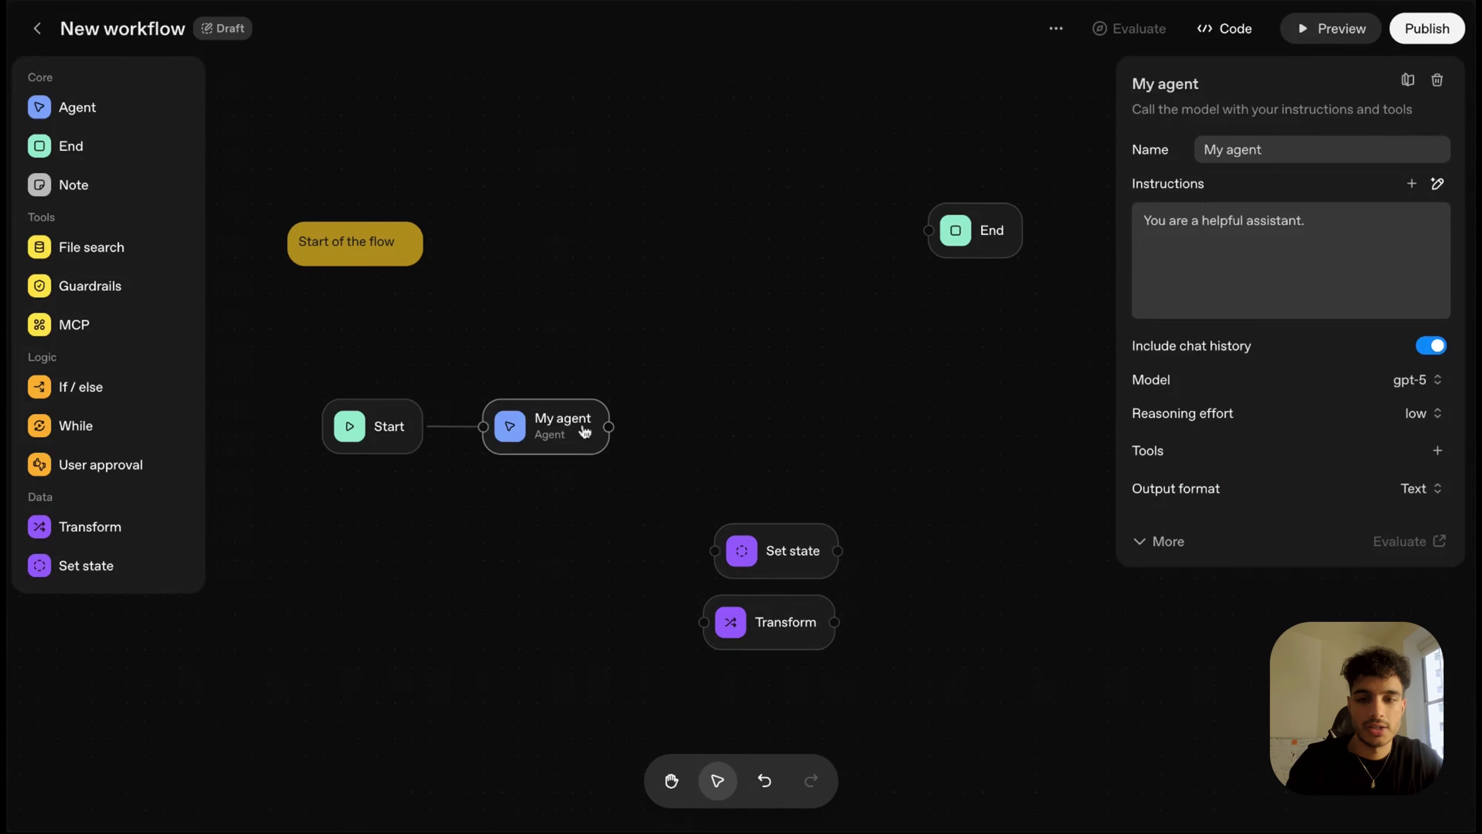
{"action": "left_click", "coordinate": [1417, 488]}
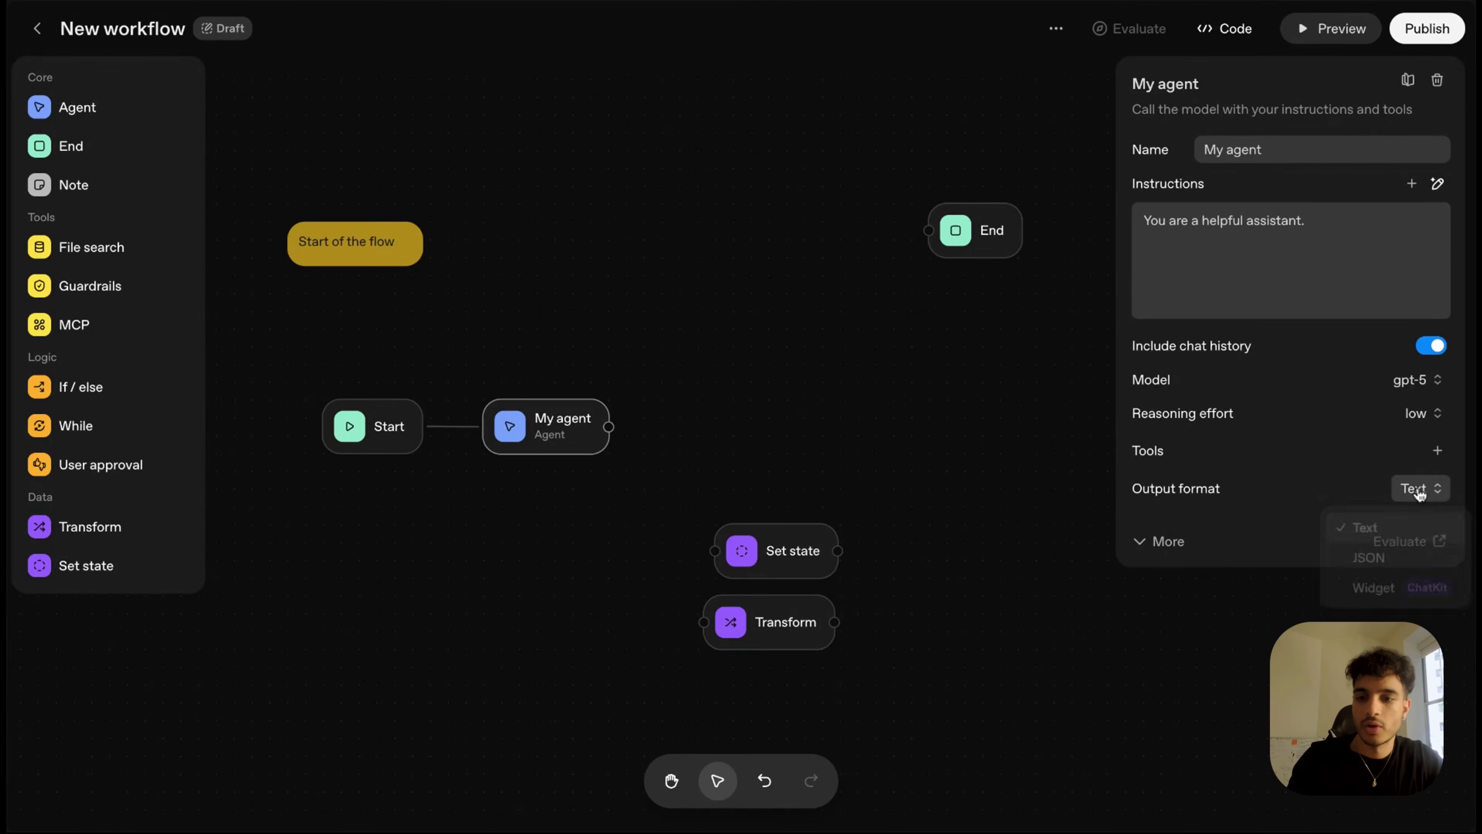
{"action": "left_click", "coordinate": [1378, 590]}
{"action": "left_click", "coordinate": [1152, 520]}
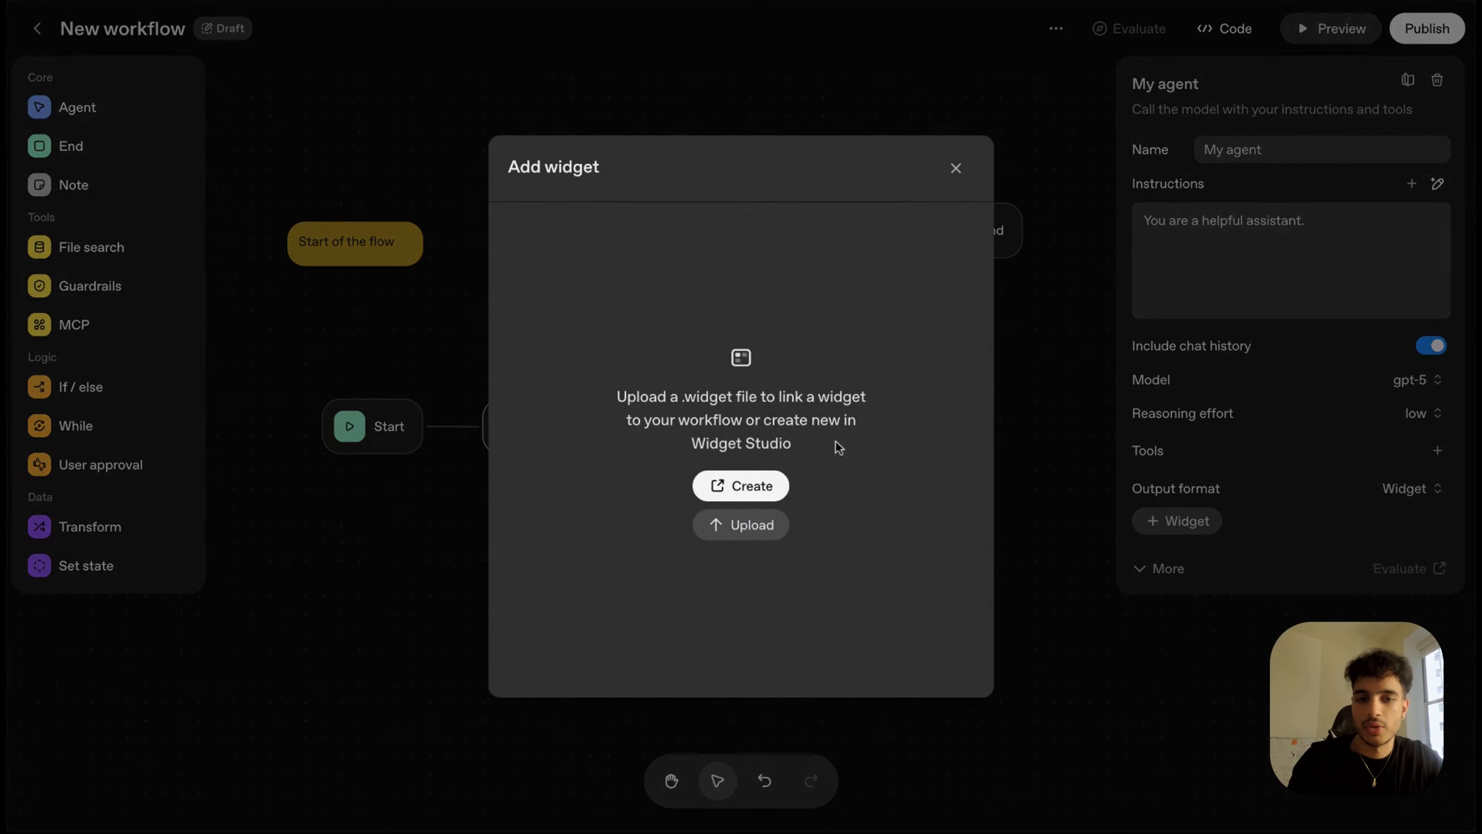
{"action": "left_click", "coordinate": [739, 524]}
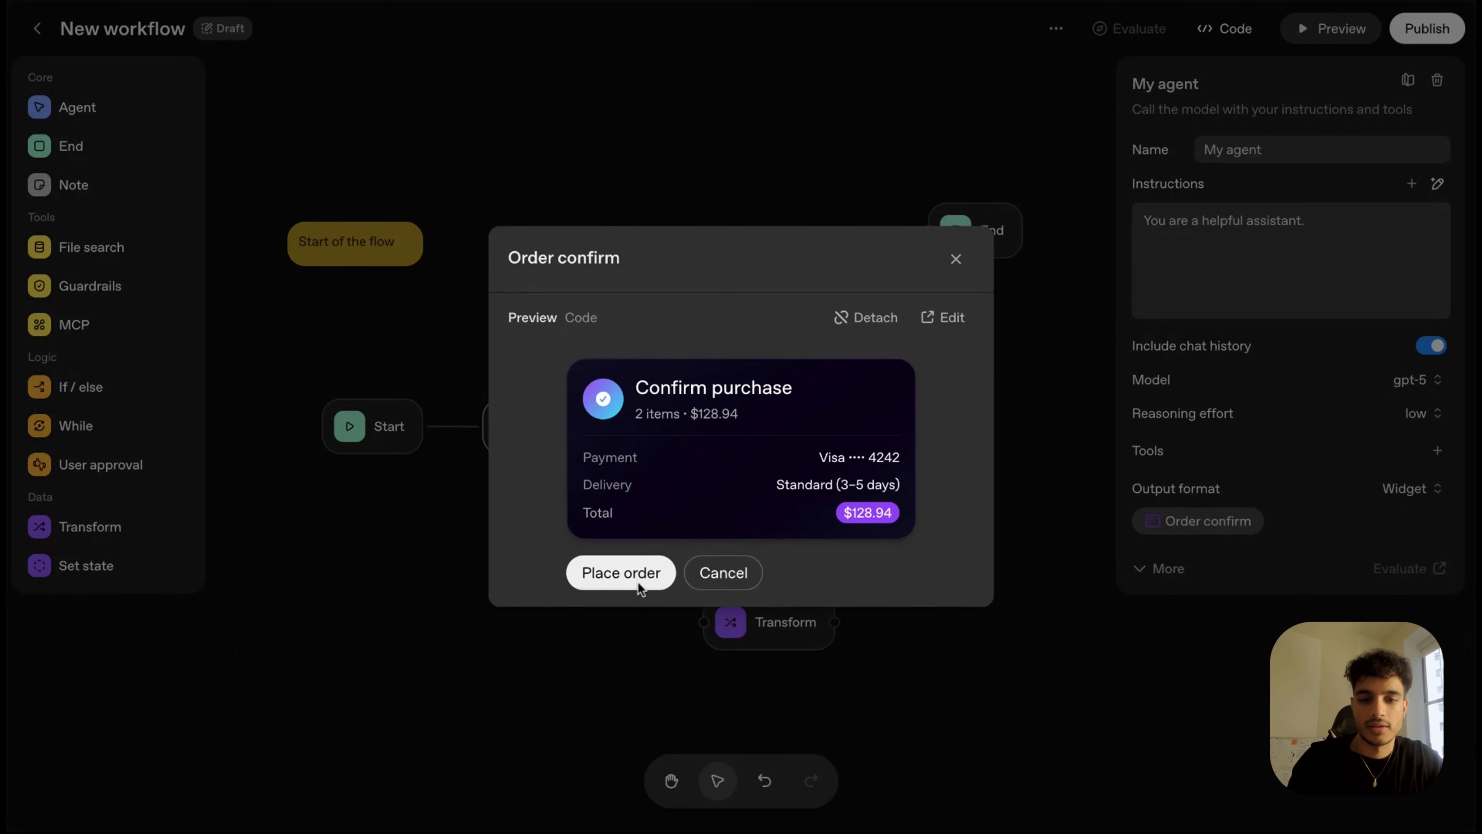
- Set the agent's instructions to "You are a helpful assistant that is meant to make sure the user wants to buy the item they have selected."
{"action": "type", "text": "a "}
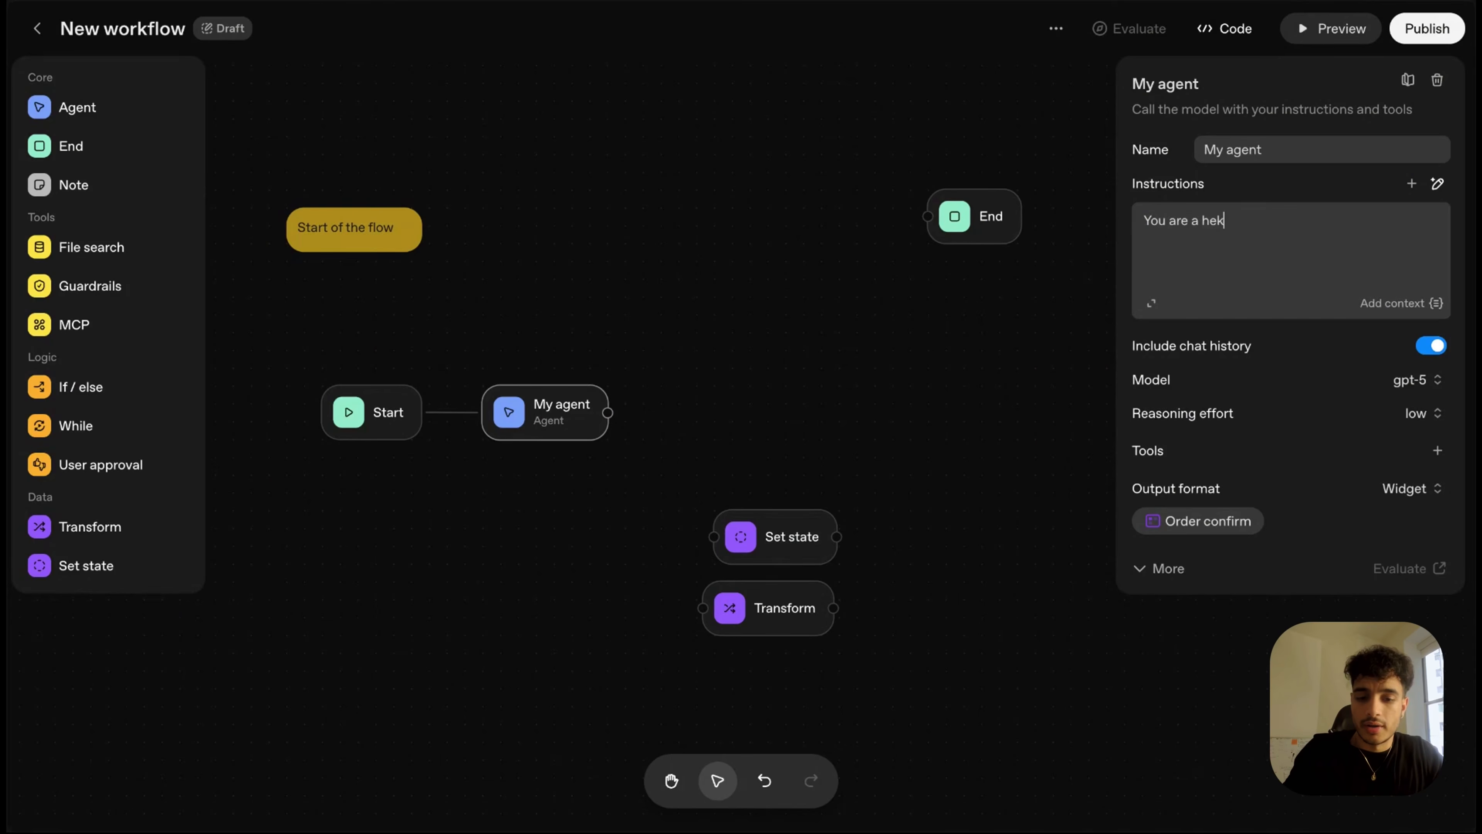
{"action": "type", "text": "help"}
{"action": "key", "text": "BackSpace"}
{"action": "type", "text": "lpful assistant that is meant to make sure the user wants to buy the item they"}
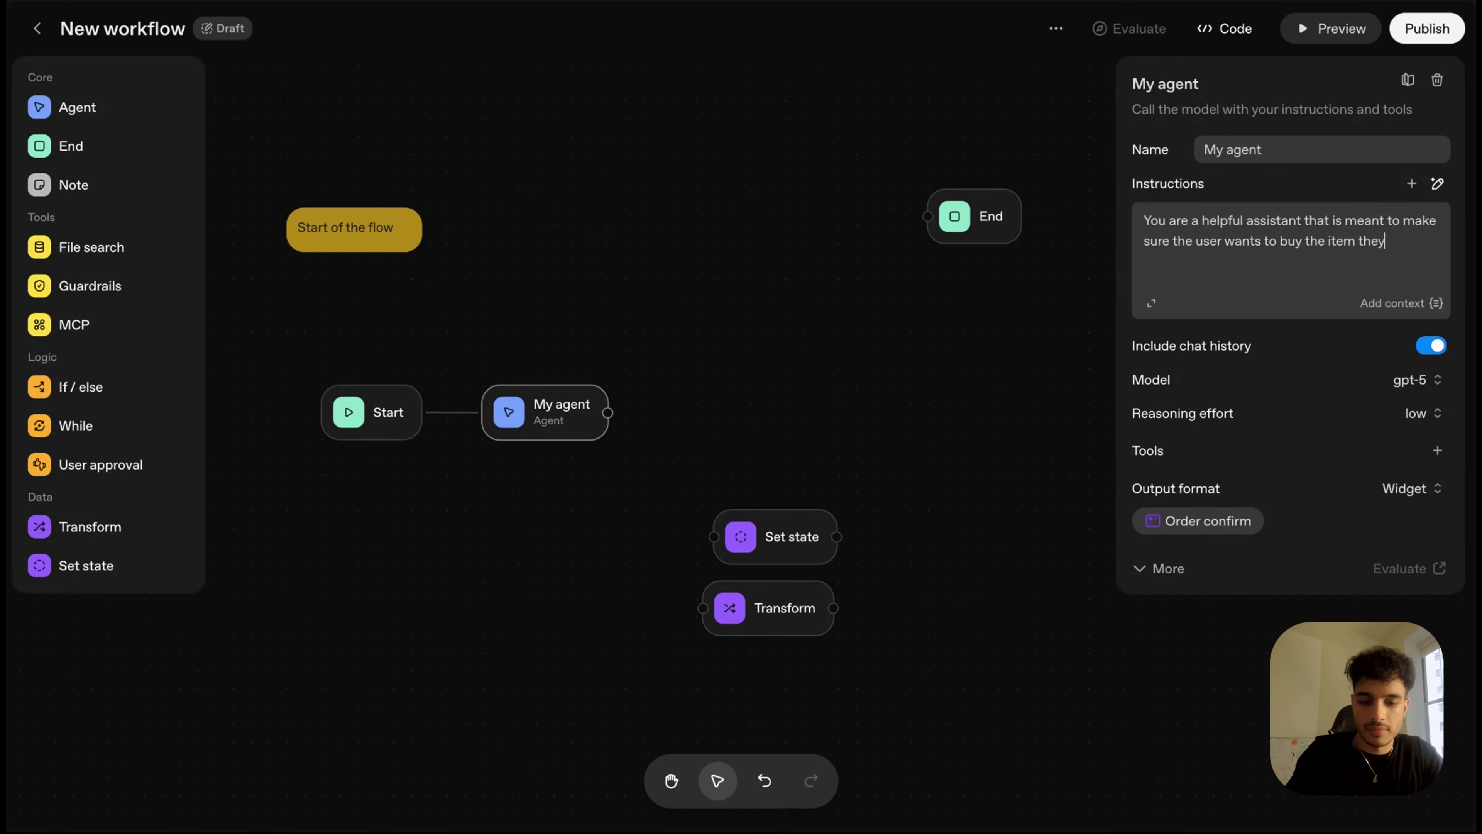
{"action": "type", "text": " have selected."}
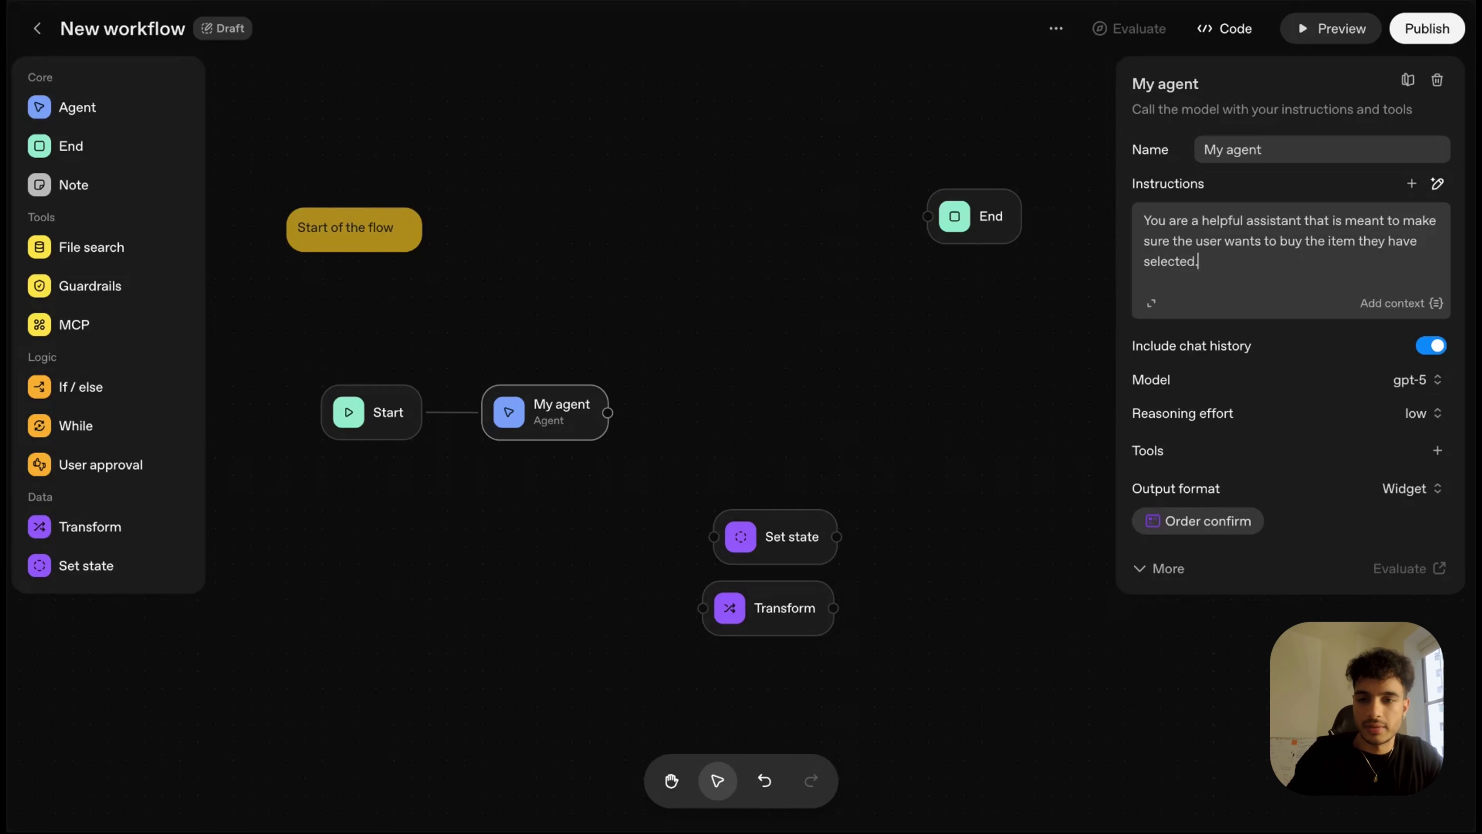
- Rename My agent as "Submit Order Agent"
{"action": "triple_click", "coordinate": [1280, 142]}
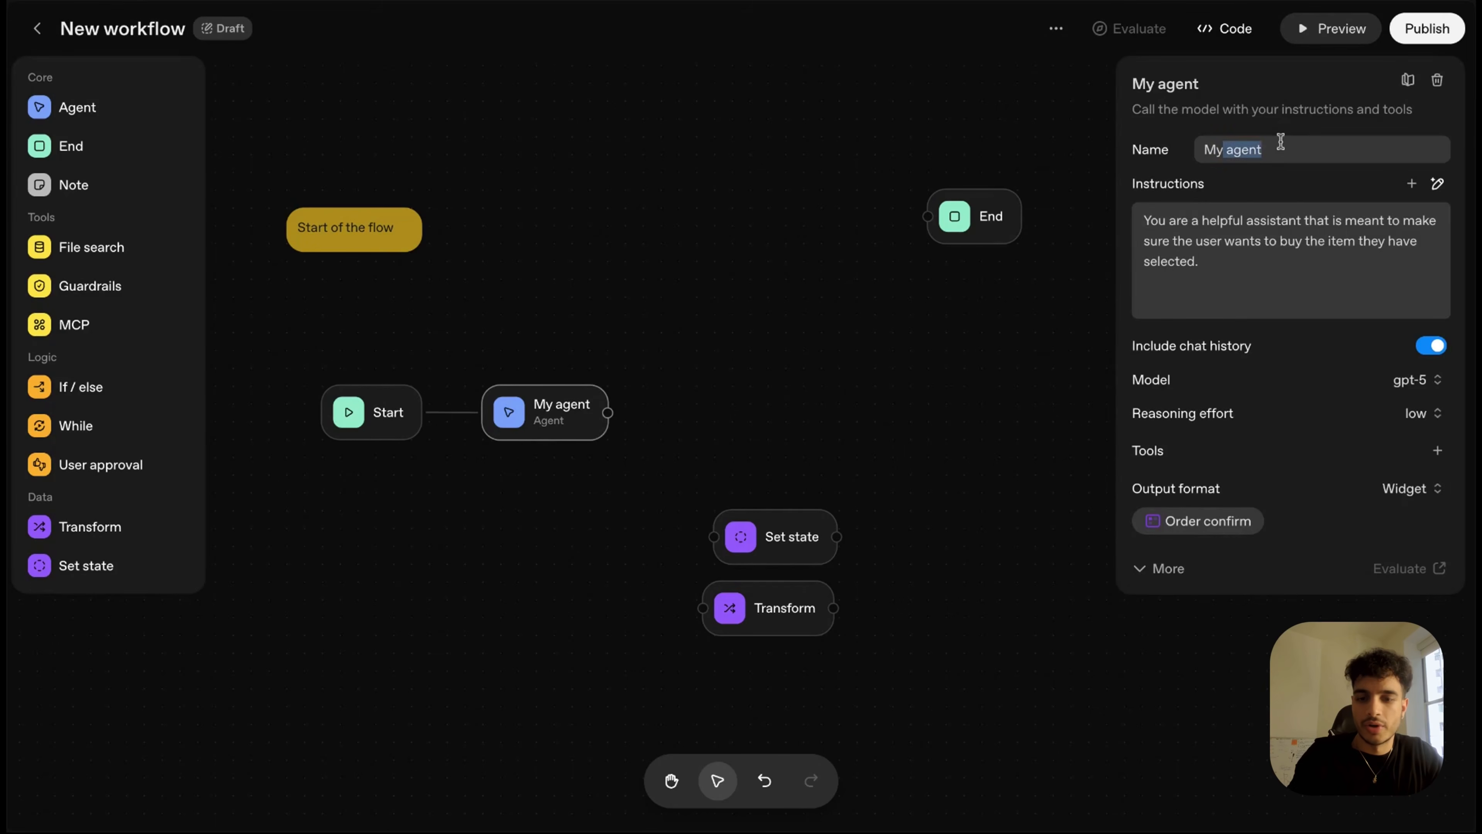
{"action": "type", "text": "Order"}
{"action": "key", "text": "BackSpace"}
{"action": "key", "text": "BackSpace"}
{"action": "key", "text": "BackSpace"}
{"action": "key", "text": "BackSpace"}
{"action": "key", "text": "BackSpace"}
{"action": "type", "text": "Submit Order Agent"}
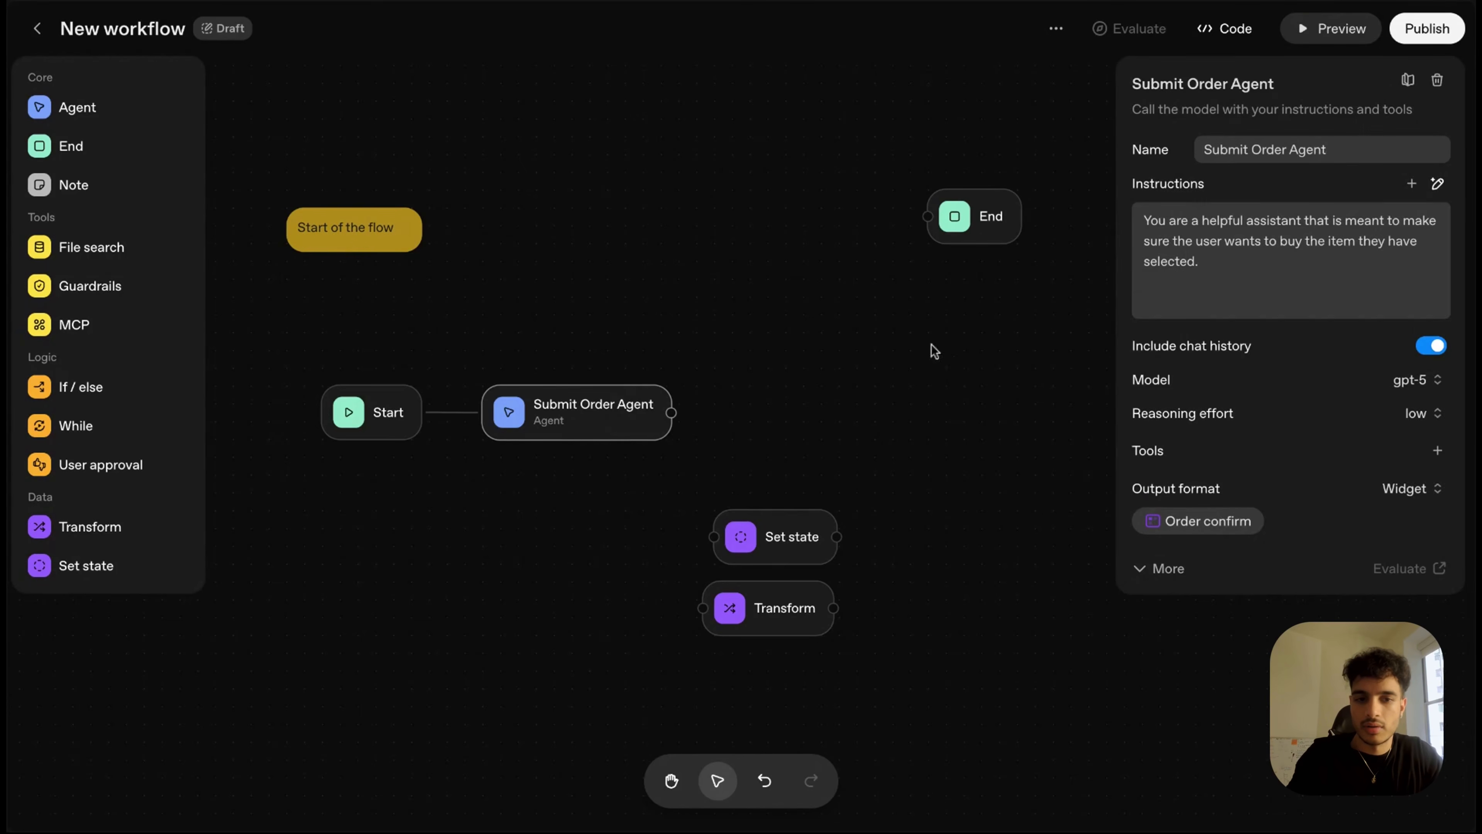
{"action": "left_click", "coordinate": [913, 371]}
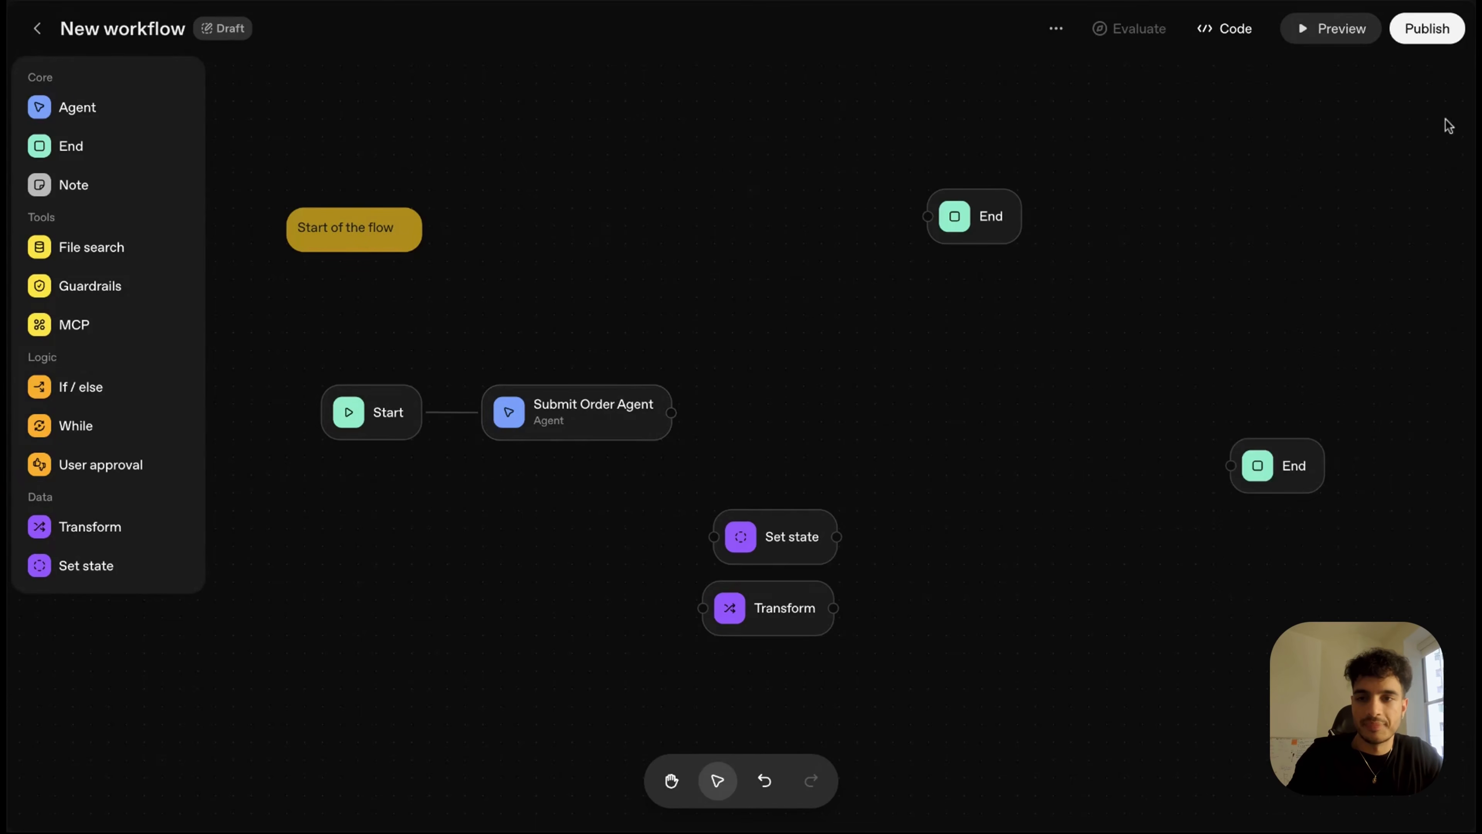
- Preview the workflow with the message "i want to buy the item" and examine the agent's widget reply
{"action": "left_click", "coordinate": [1331, 30]}
{"action": "type", "text": "i want to buy the item"}
{"action": "key", "text": "Return"}
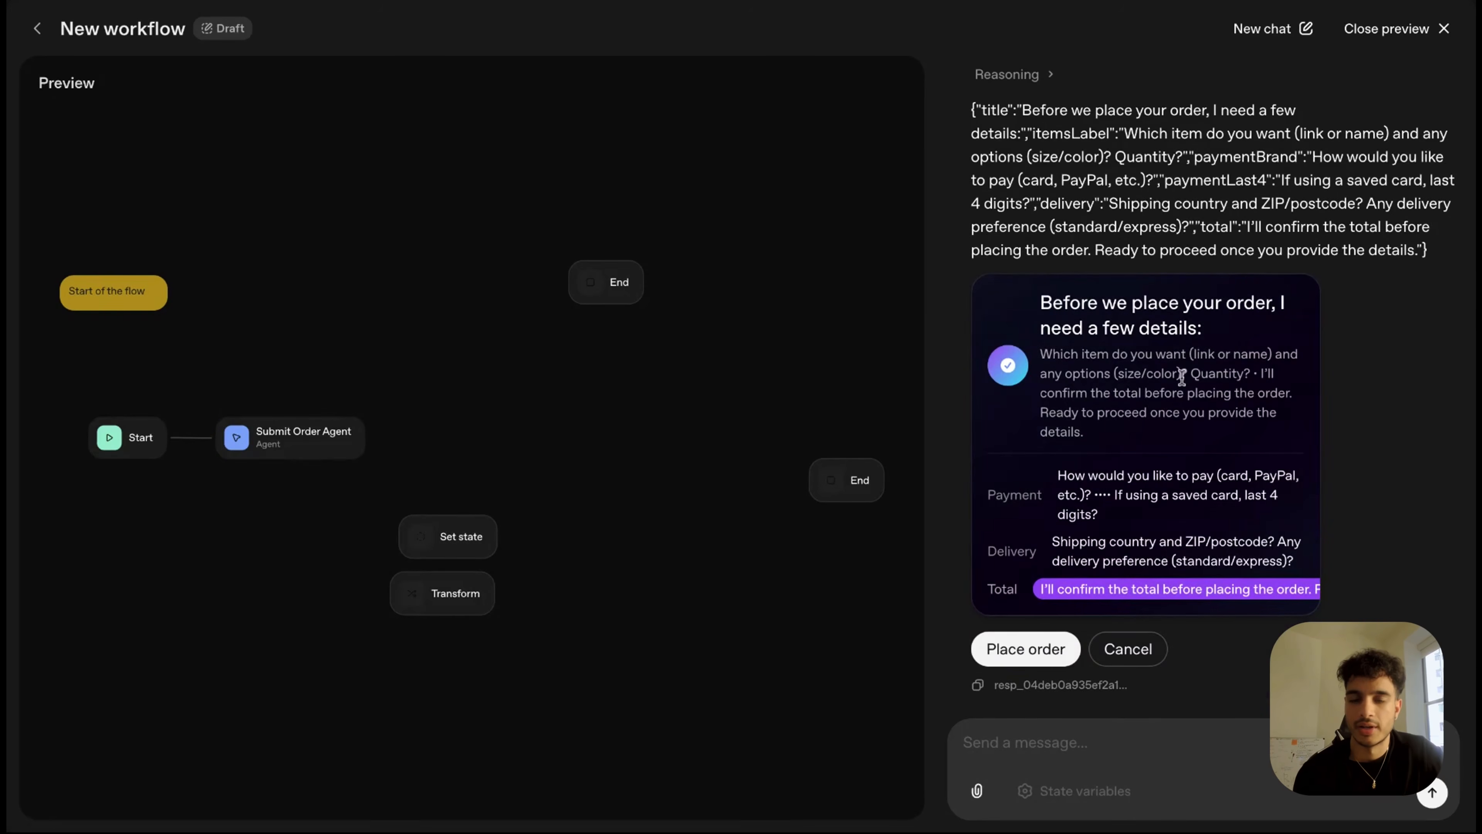
{"action": "scroll", "coordinate": [1182, 377], "scroll_direction": "up", "scroll_amount": 1}
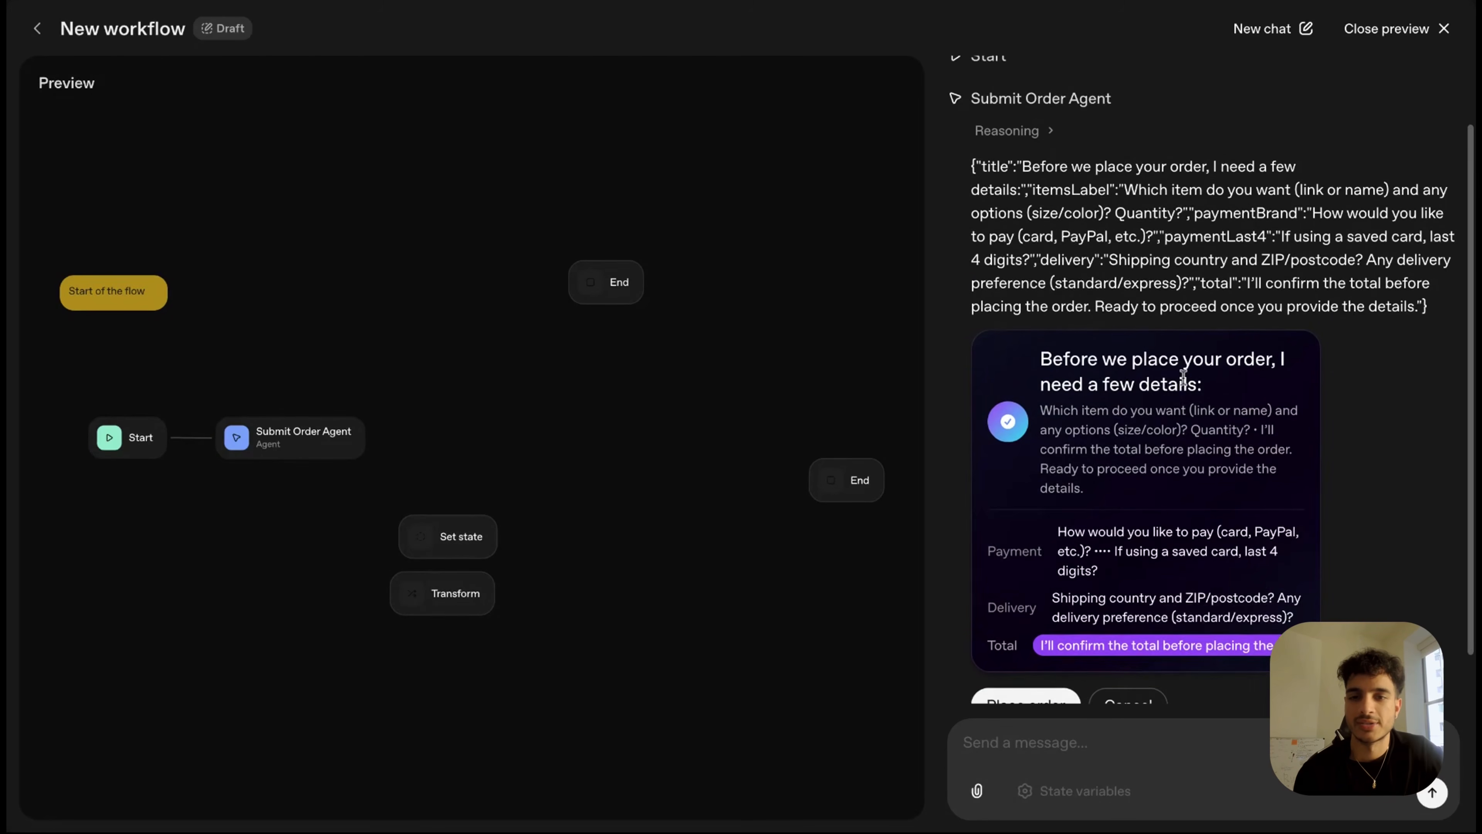
- Review the agent's full order confirmation widget reply and close the workflow preview
{"action": "scroll", "coordinate": [1117, 236], "scroll_direction": "down", "scroll_amount": 1}
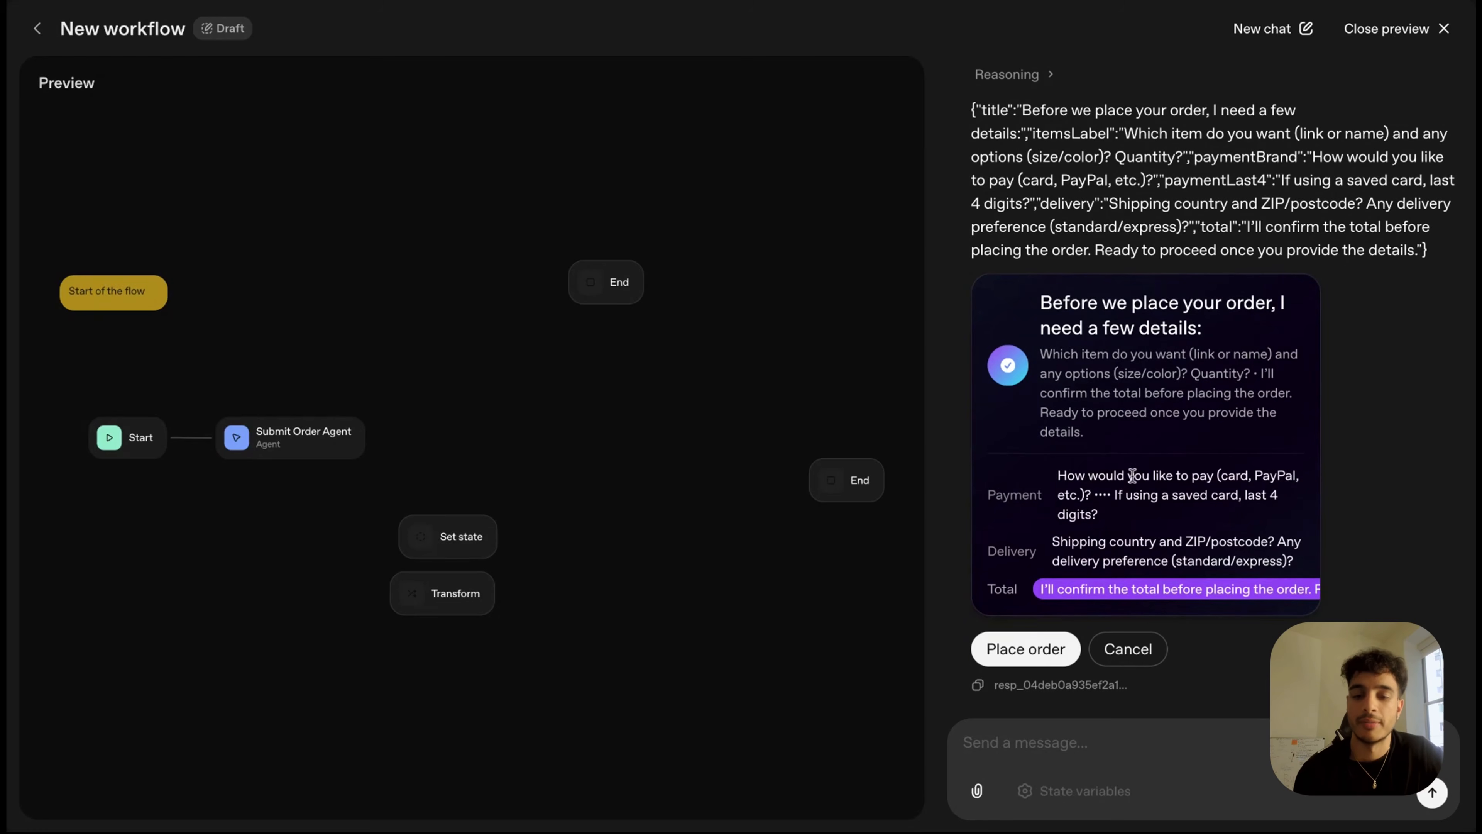
{"action": "scroll", "coordinate": [1248, 438], "scroll_direction": "up", "scroll_amount": 1}
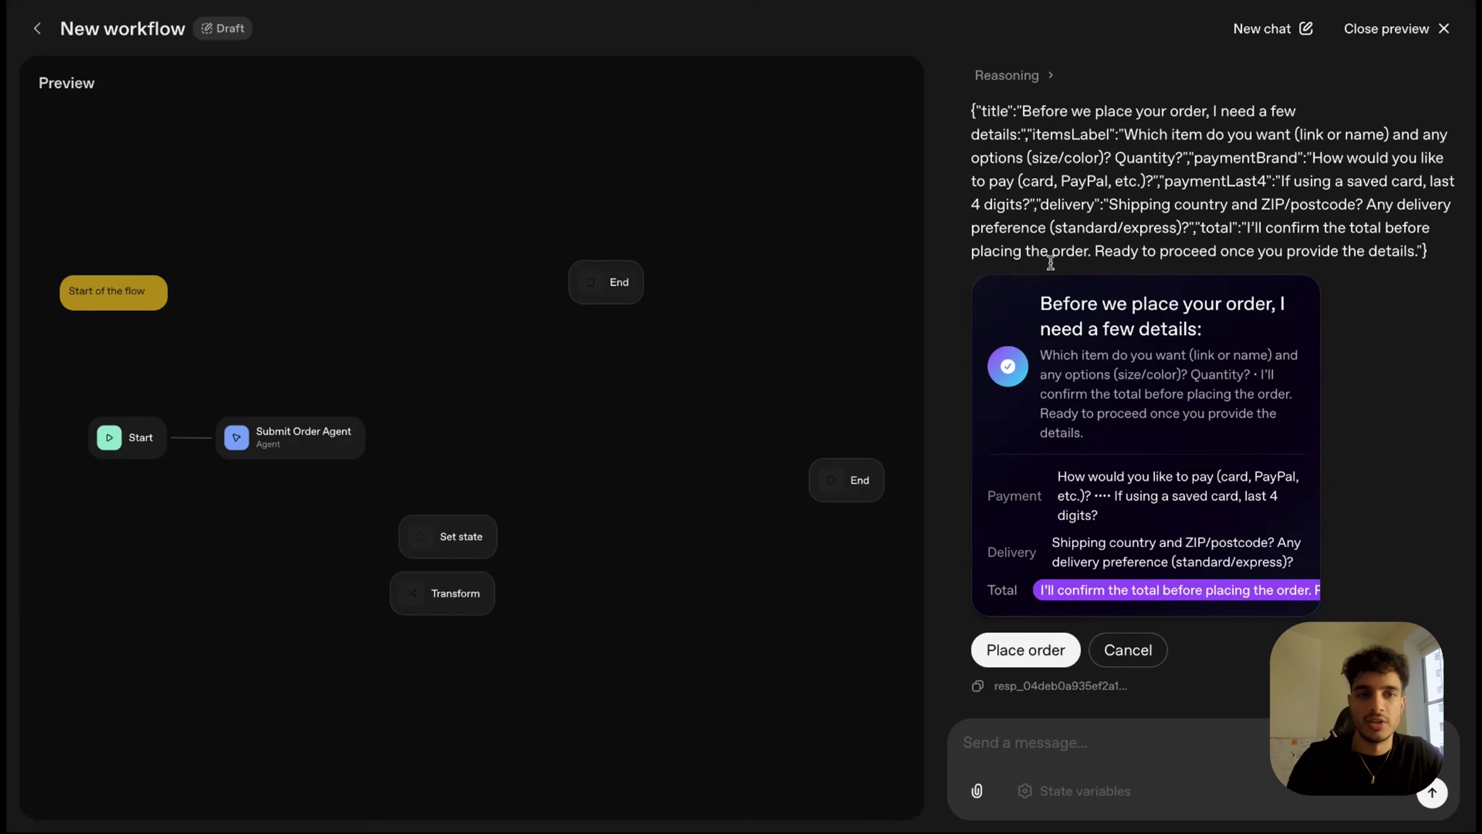
{"action": "left_click", "coordinate": [1395, 28]}
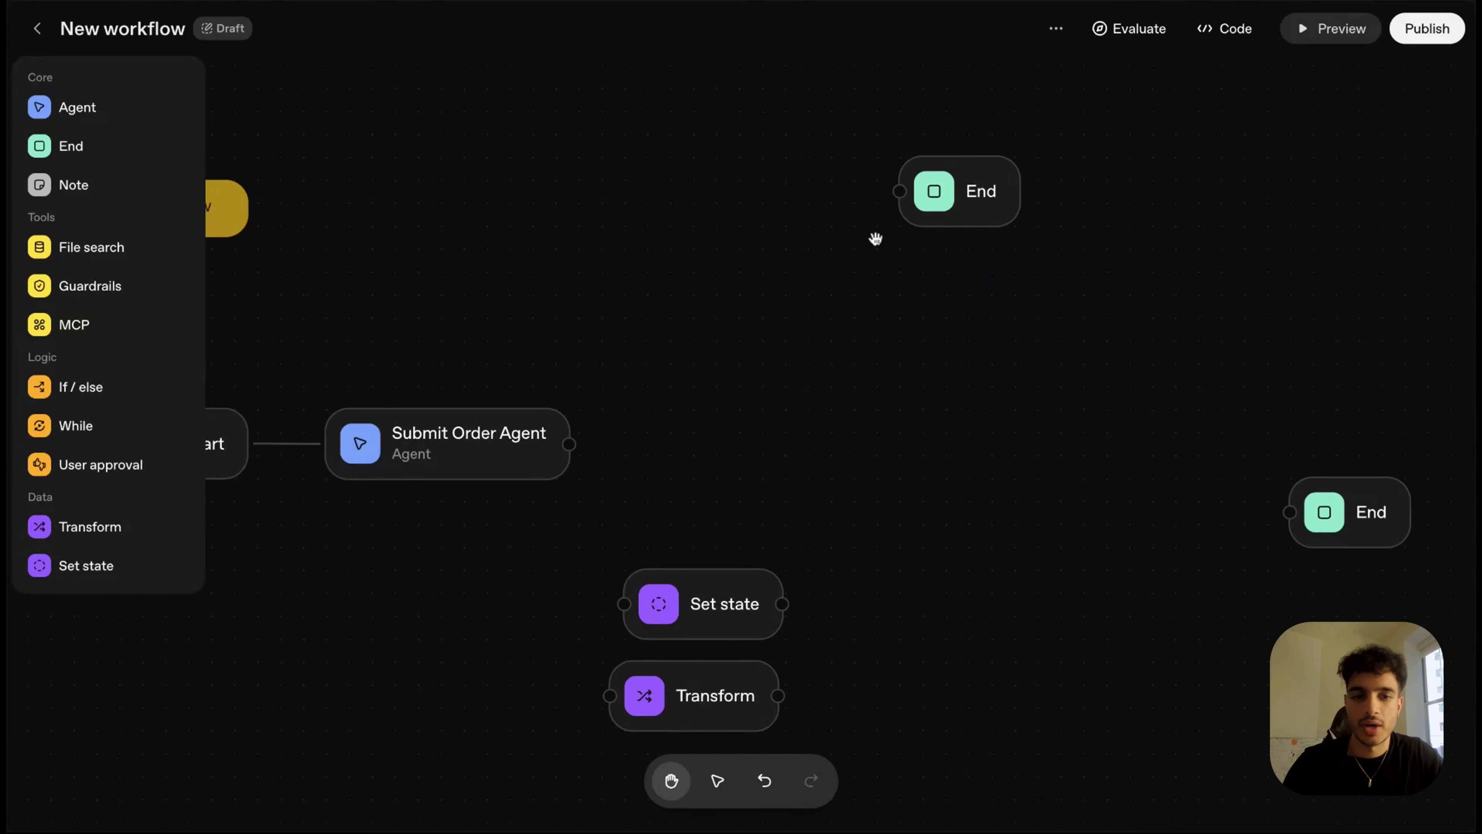
{"action": "scroll", "coordinate": [877, 246], "scroll_direction": "down", "scroll_amount": 1}
{"action": "scroll", "coordinate": [768, 335], "scroll_direction": "left", "scroll_amount": 4}
{"action": "scroll", "coordinate": [767, 335], "scroll_direction": "right", "scroll_amount": 1}
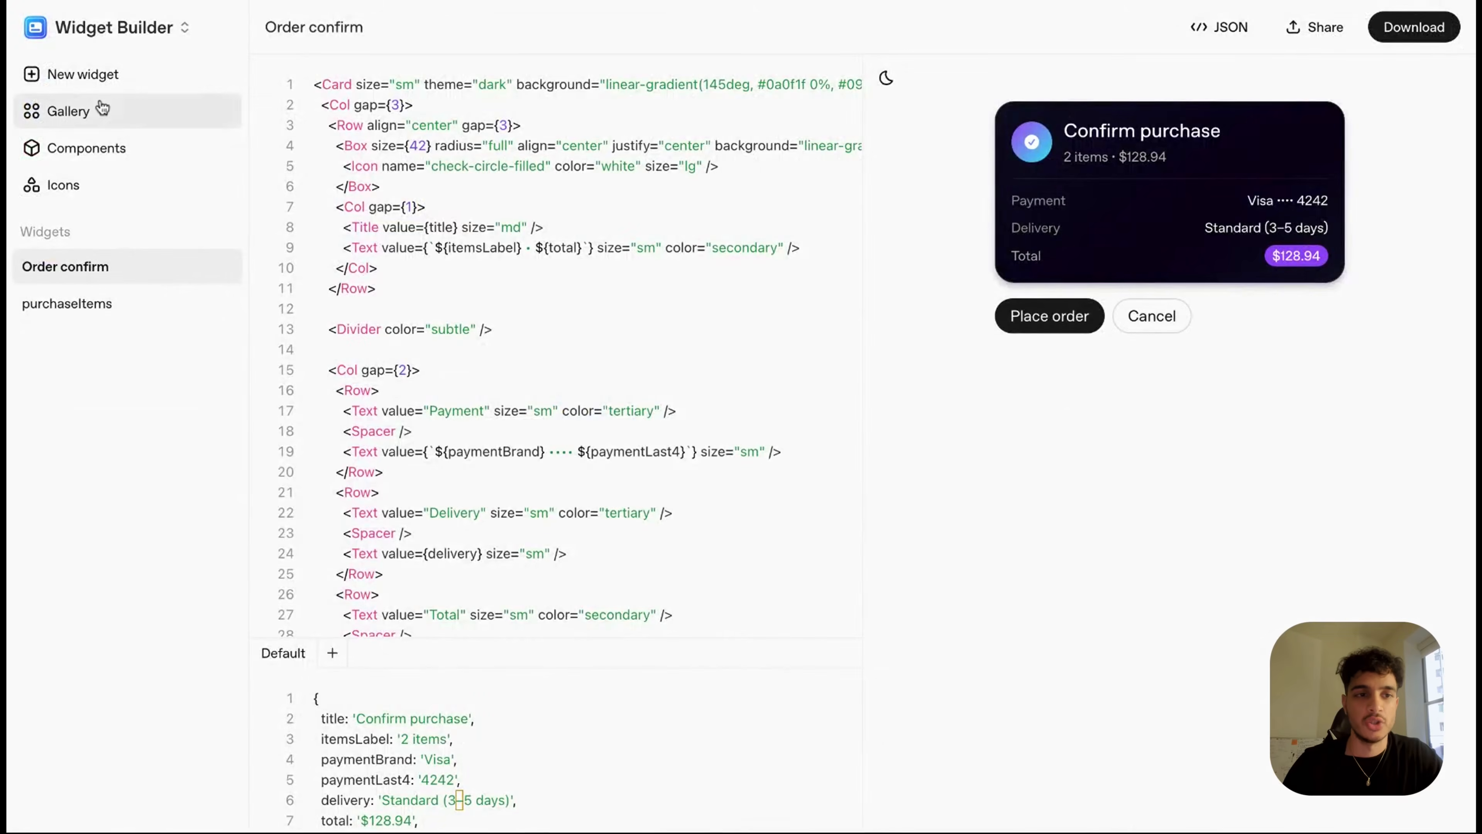
- Switch to Widget Builder to view its gallery, open the chatkit.world demo, and run the "Guess the country" starter prompt
{"action": "left_click", "coordinate": [103, 108]}
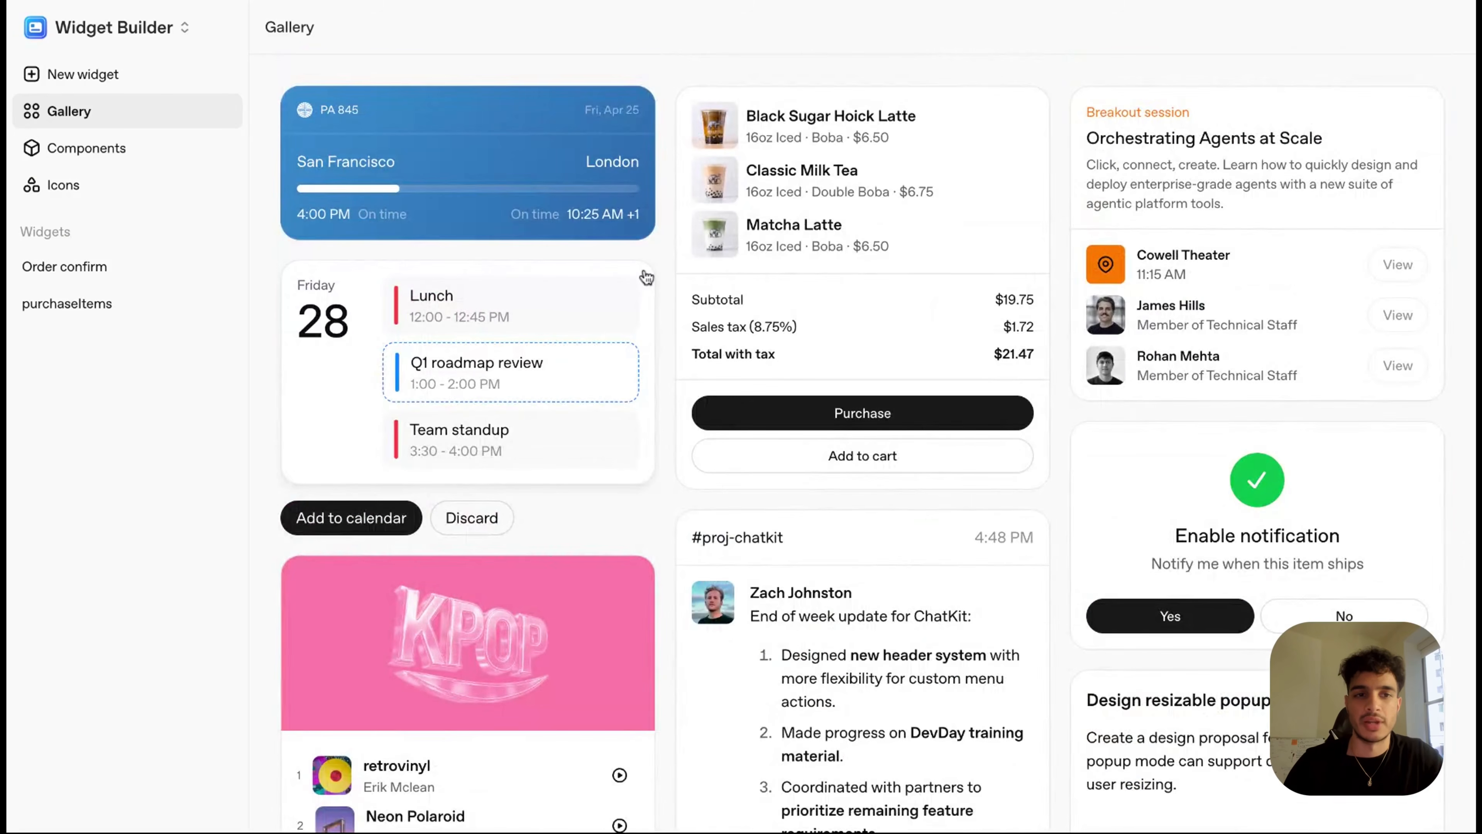
{"action": "left_click", "coordinate": [182, 35]}
{"action": "left_click", "coordinate": [132, 153]}
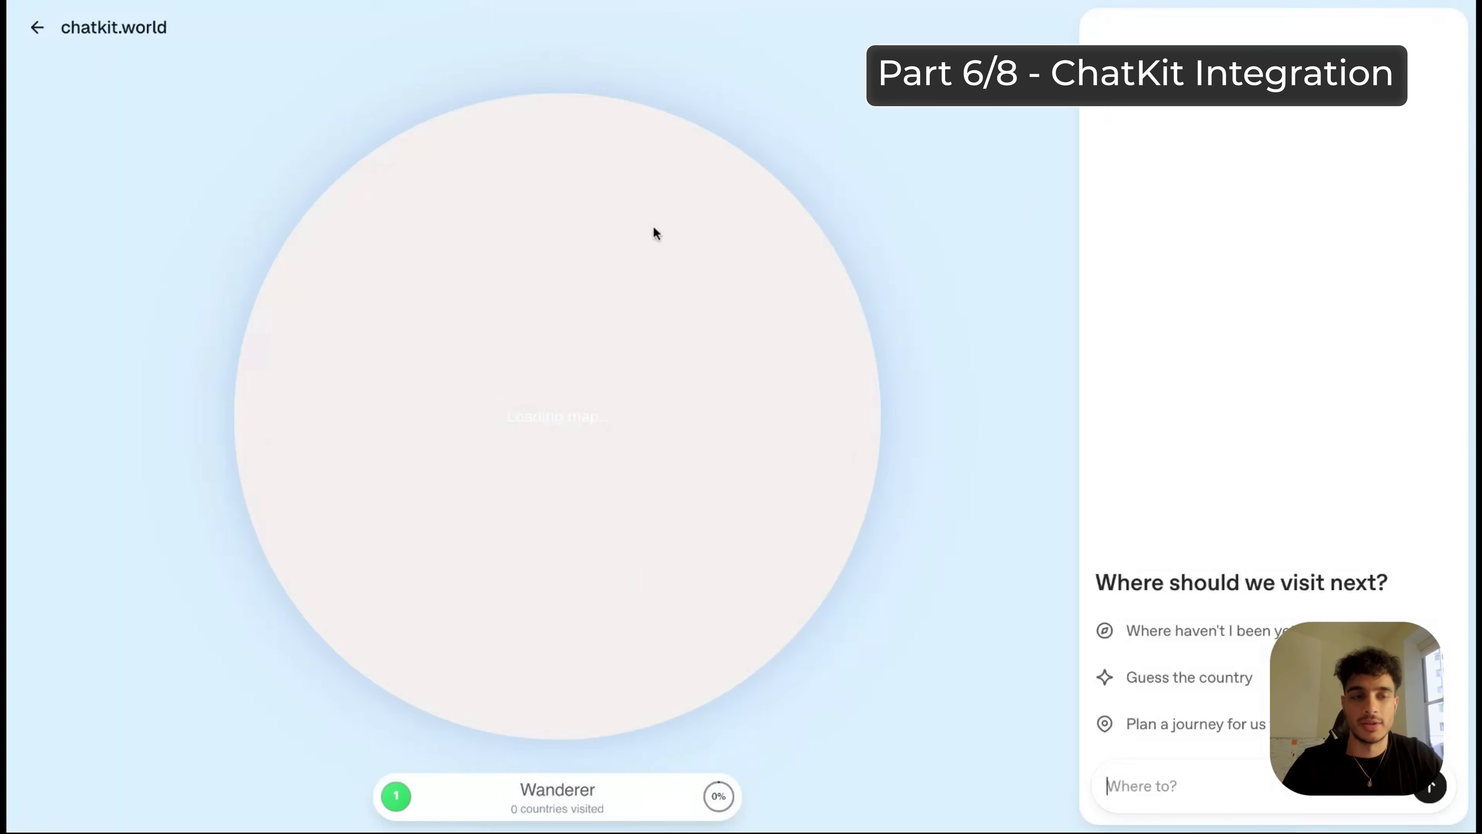
{"action": "left_click", "coordinate": [1196, 680]}
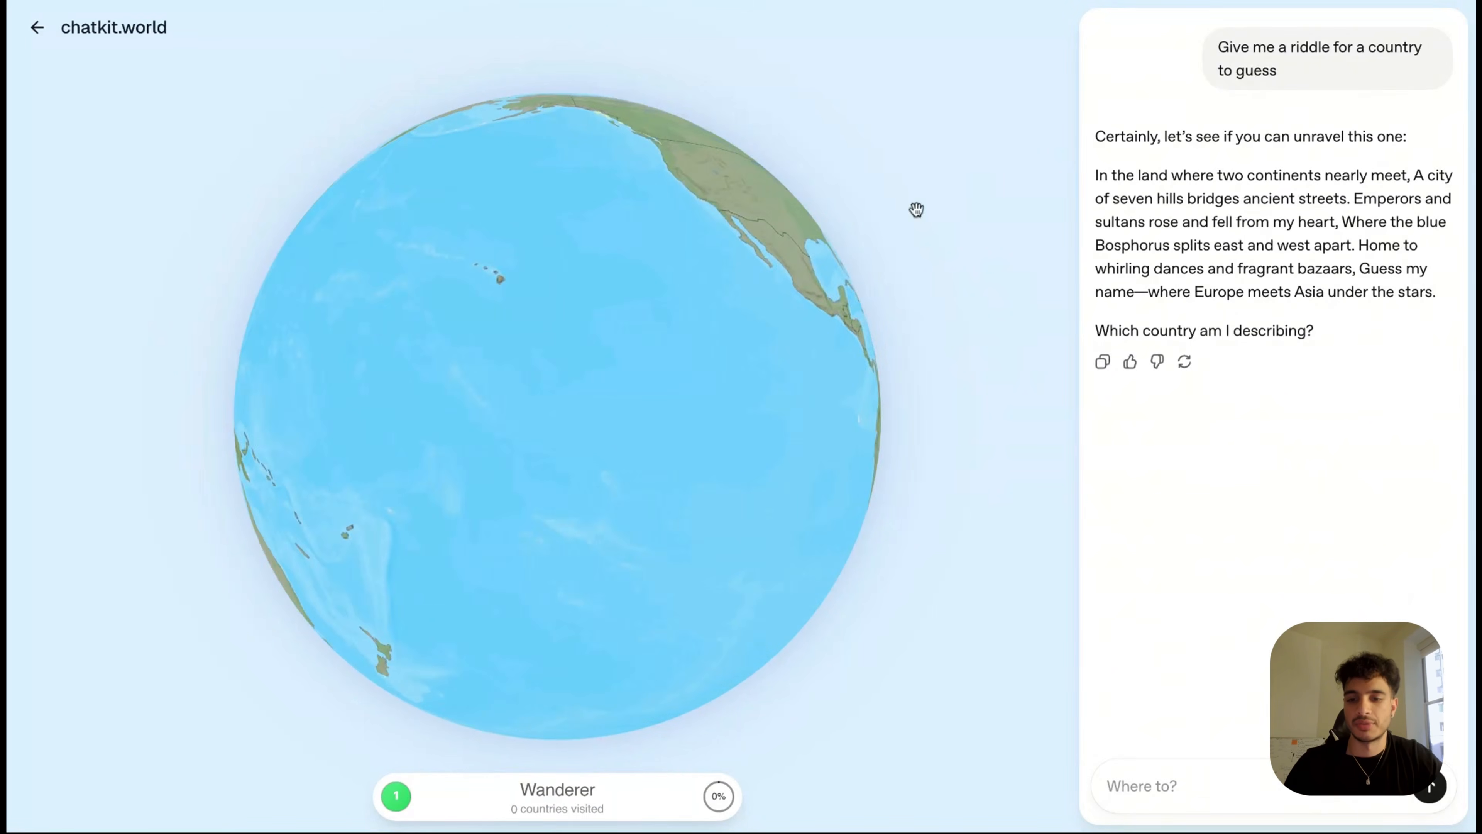
- Return to ChatKit Studio, open the Playground, and try the Light color scheme before restoring Dark
{"action": "left_click", "coordinate": [36, 29]}
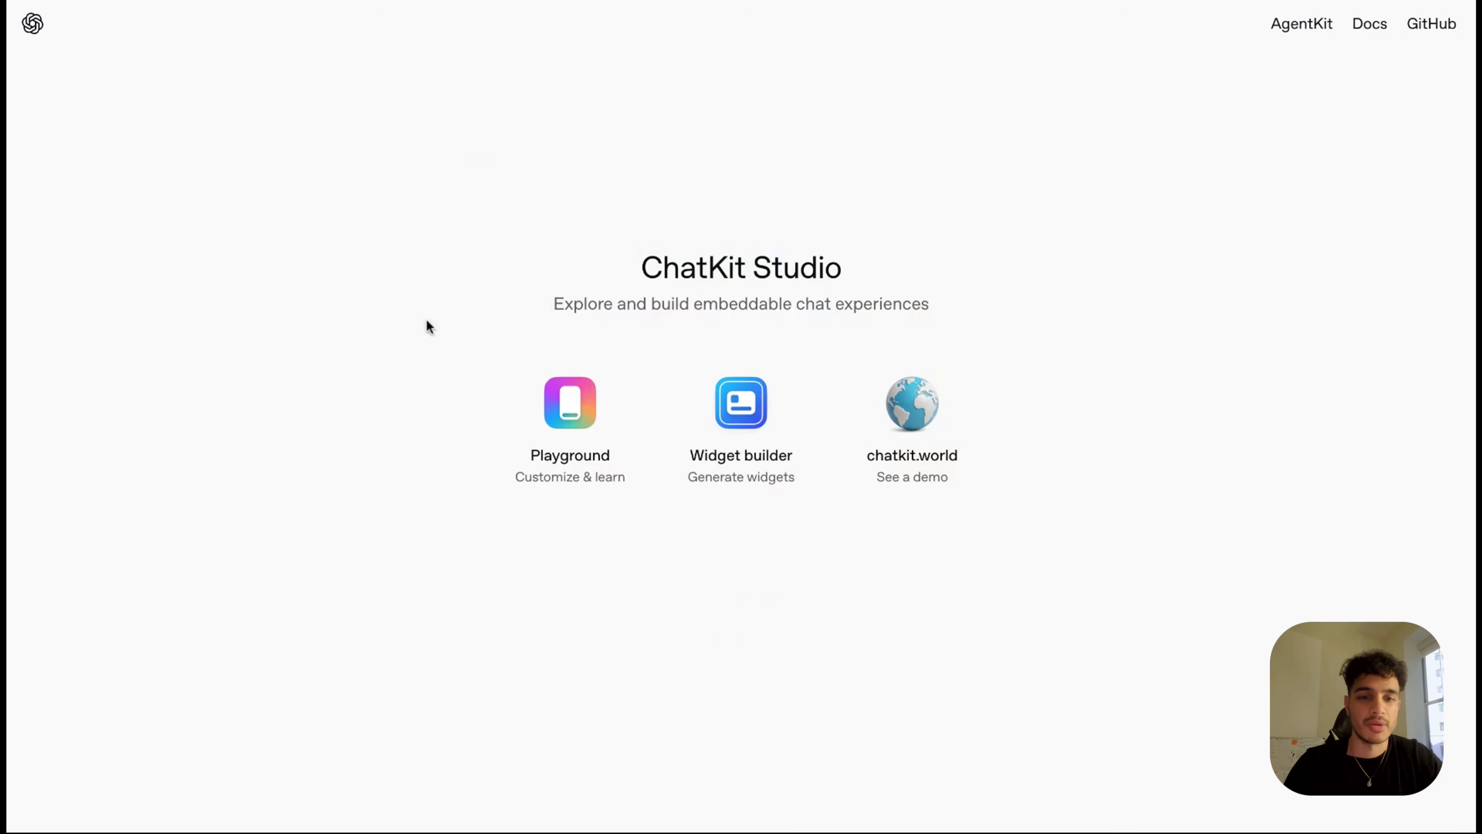
{"action": "left_click", "coordinate": [596, 391]}
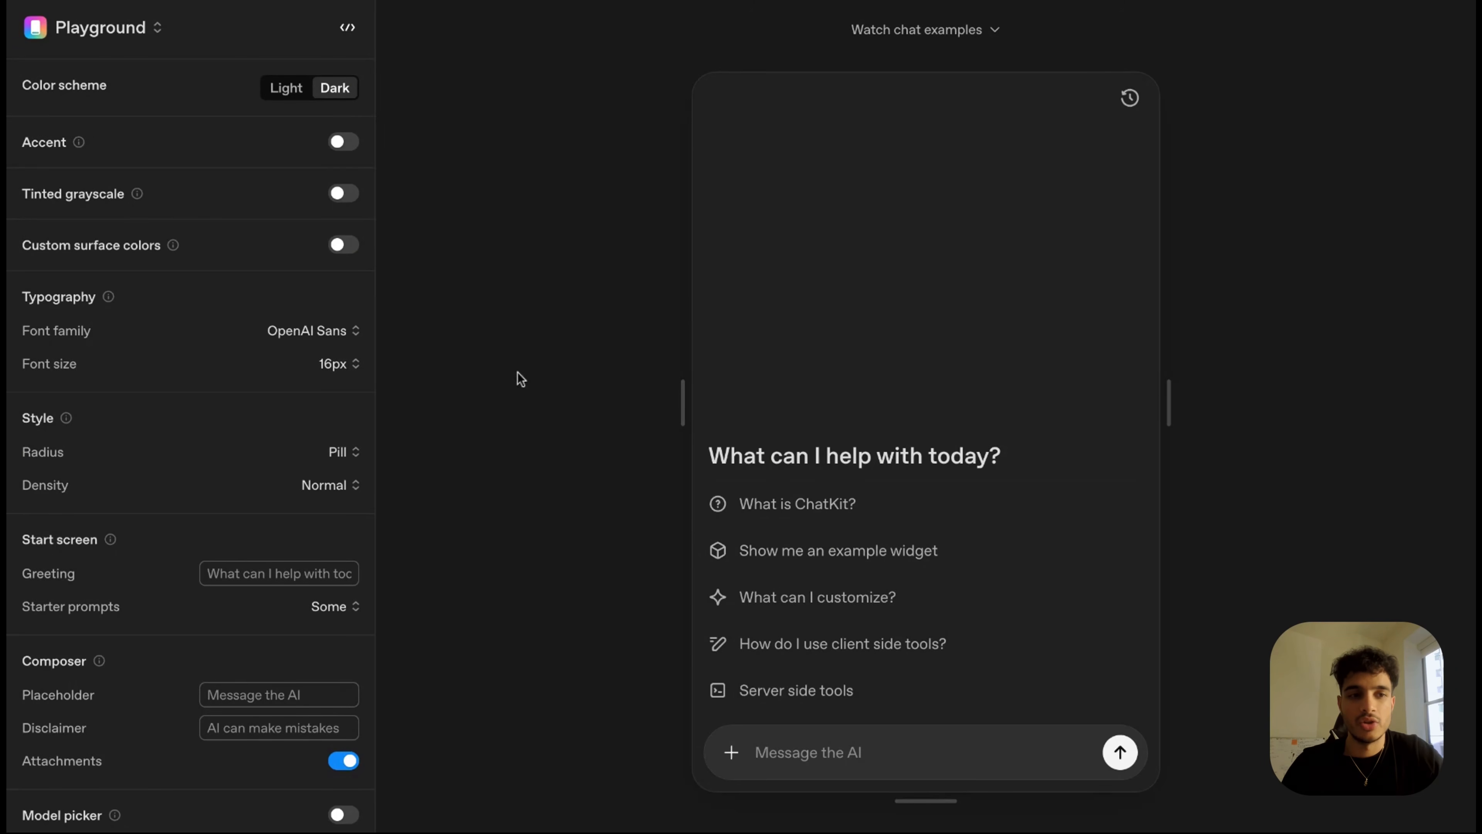
{"action": "left_click", "coordinate": [299, 92]}
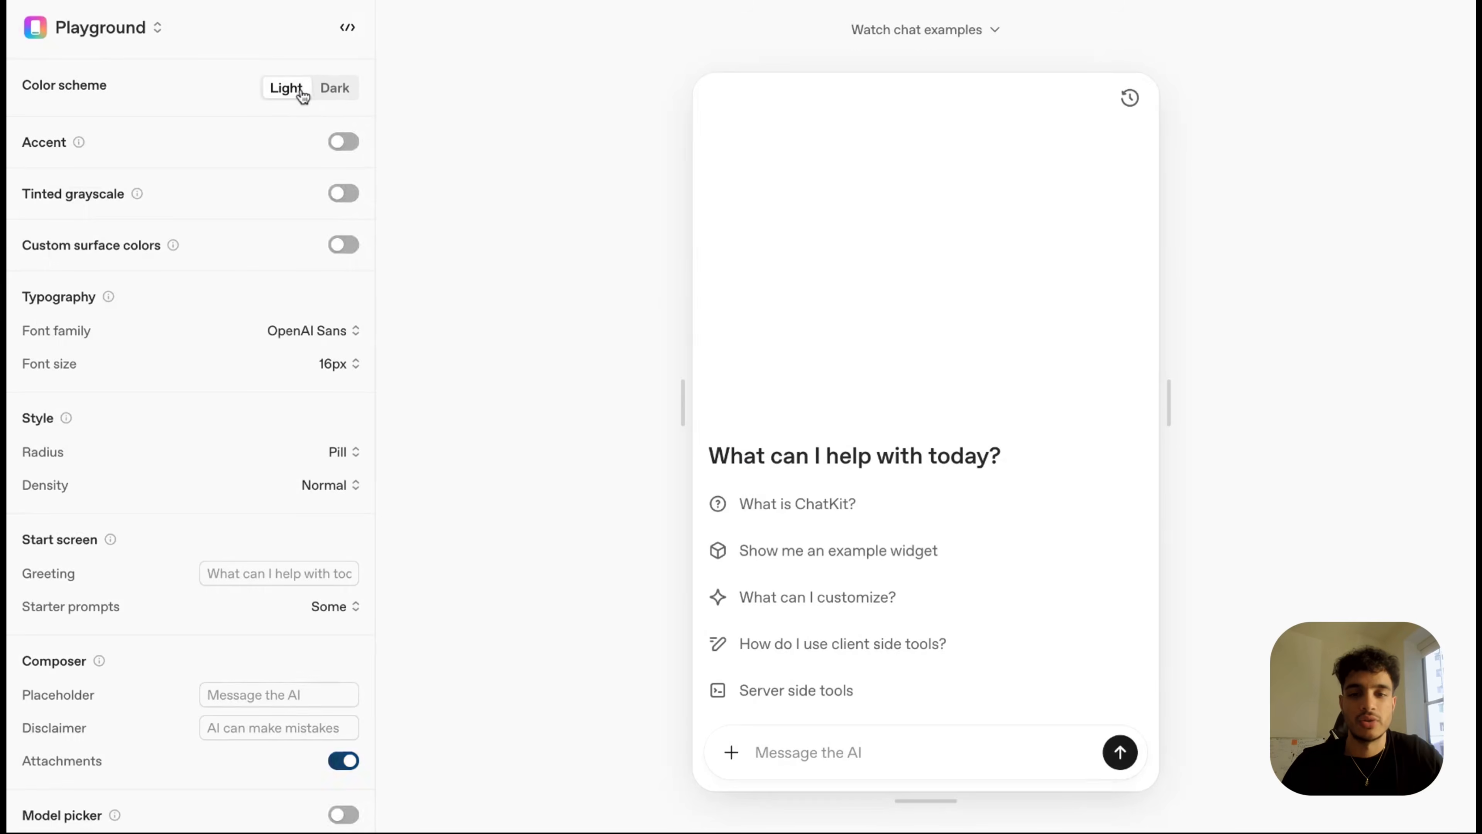
{"action": "left_click", "coordinate": [324, 91]}
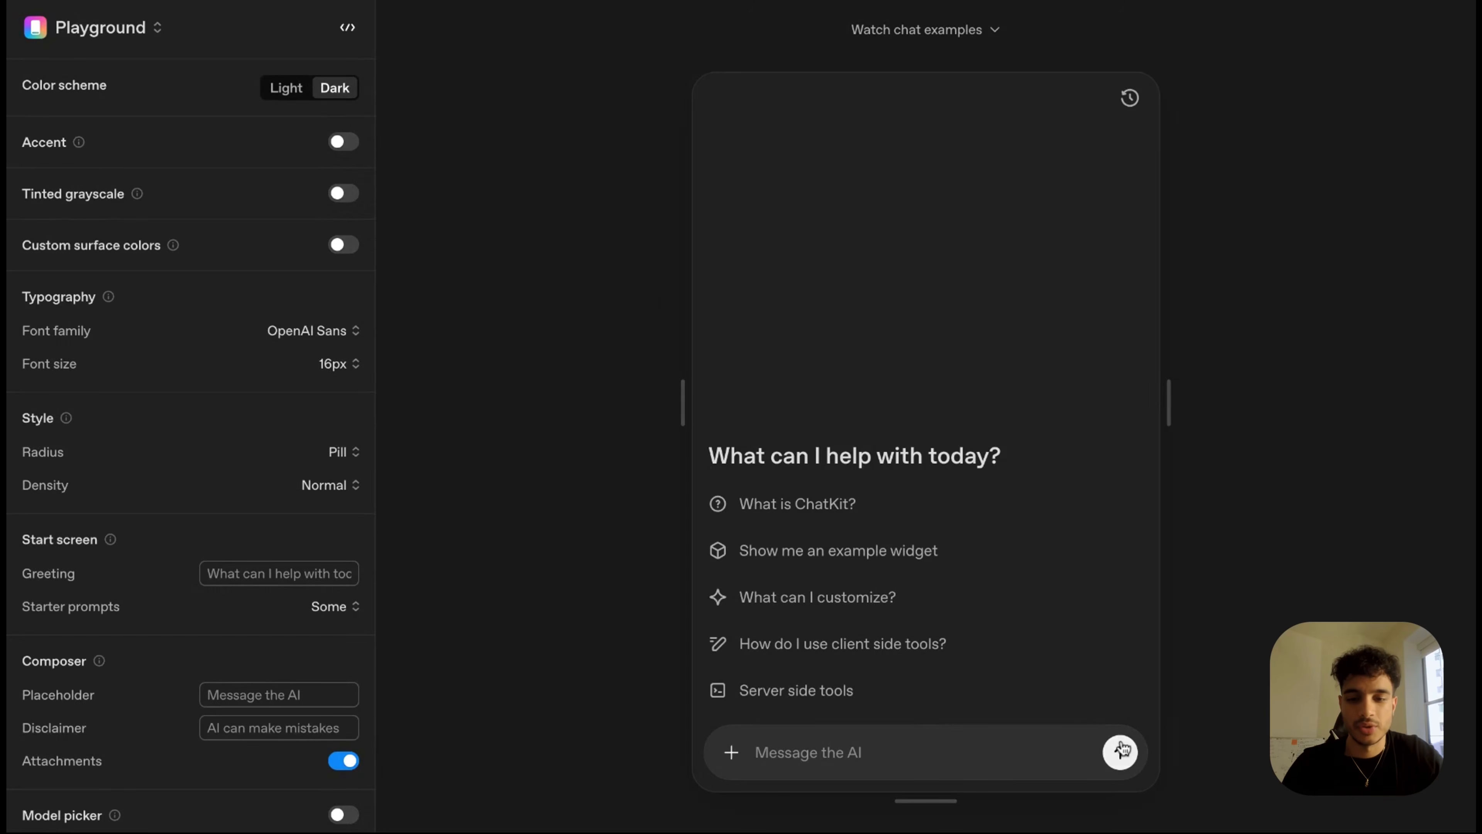
- Enable the accent with green #14e121, tinted grayscale, and custom surface colors with background #030202 and foreground #0a0a0a
{"action": "left_click", "coordinate": [342, 142]}
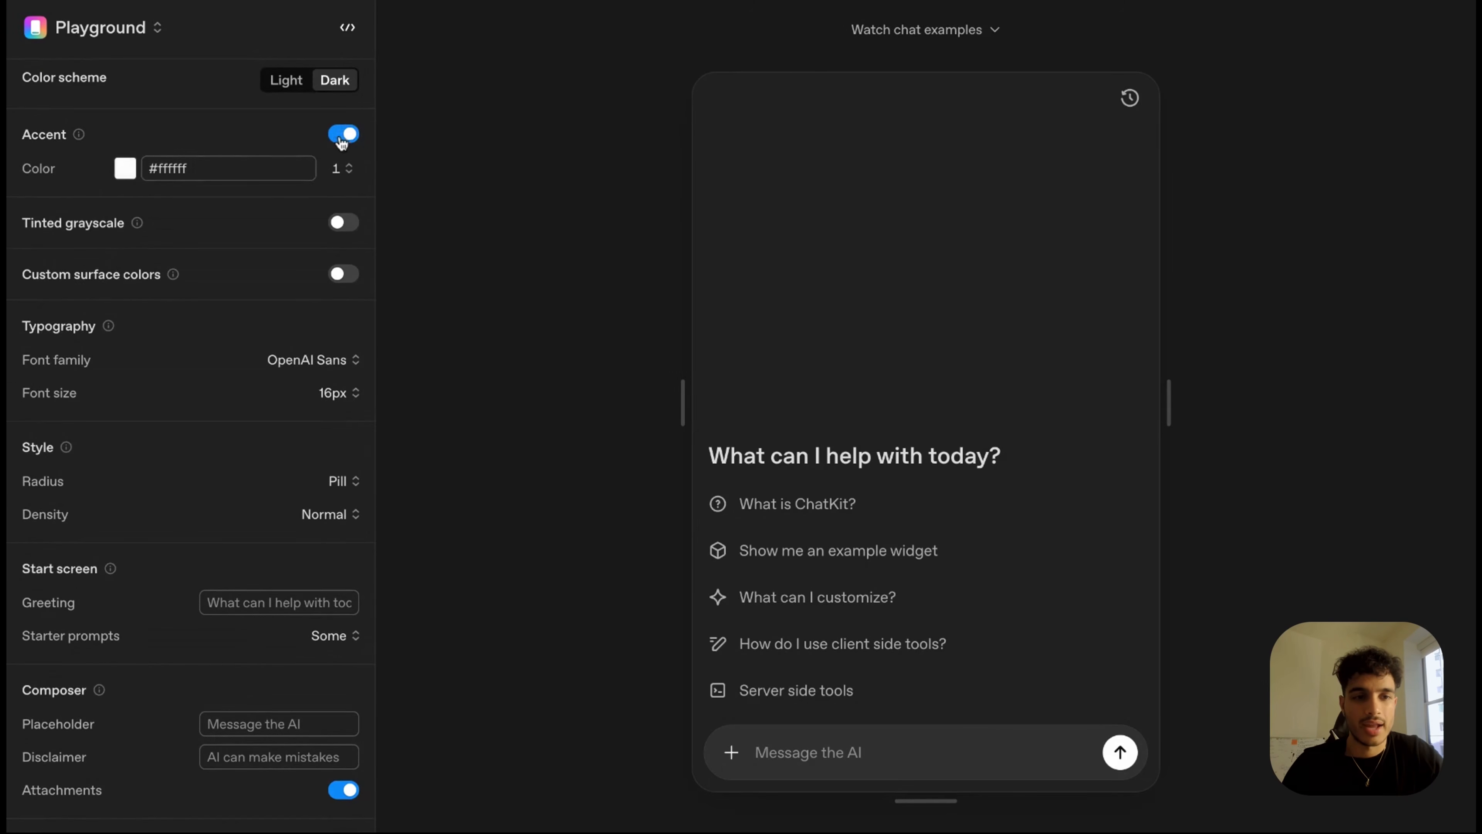
{"action": "left_click", "coordinate": [136, 180]}
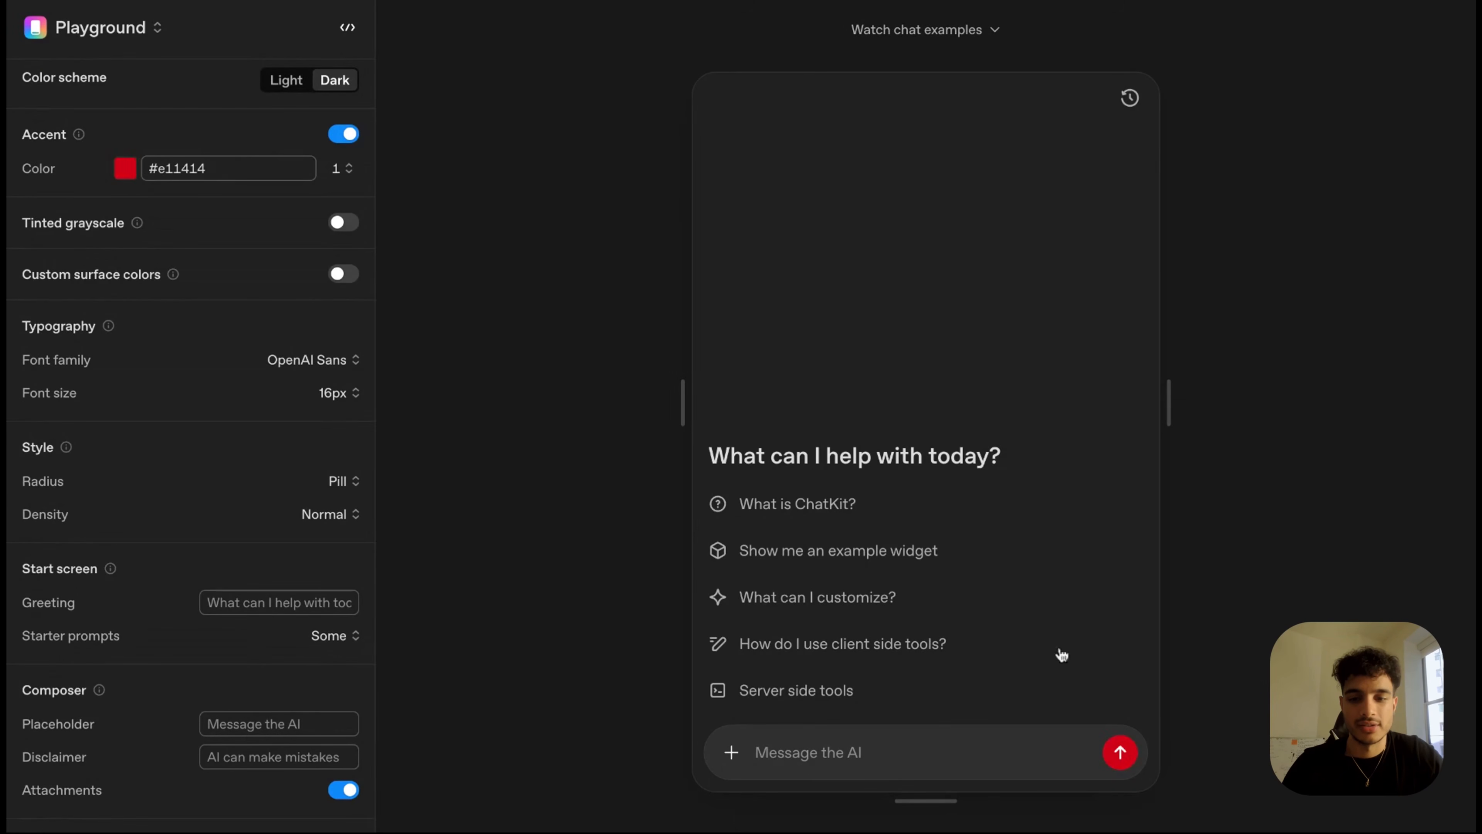
{"action": "left_click", "coordinate": [317, 268]}
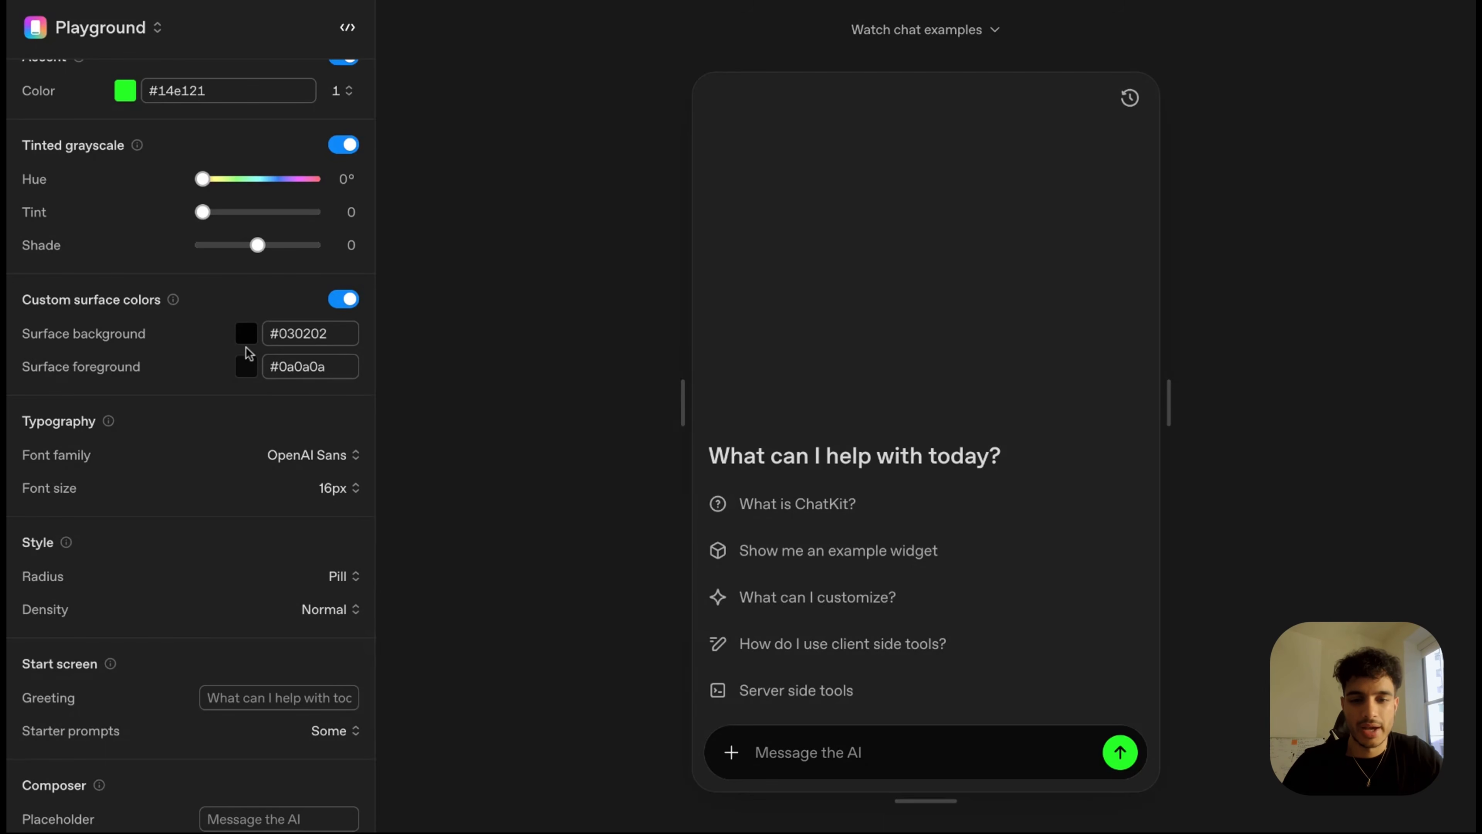
- Try the JetBrains Mono and Lora fonts for the chat and set the font family to Default
{"action": "scroll", "coordinate": [265, 379], "scroll_direction": "down", "scroll_amount": 3}
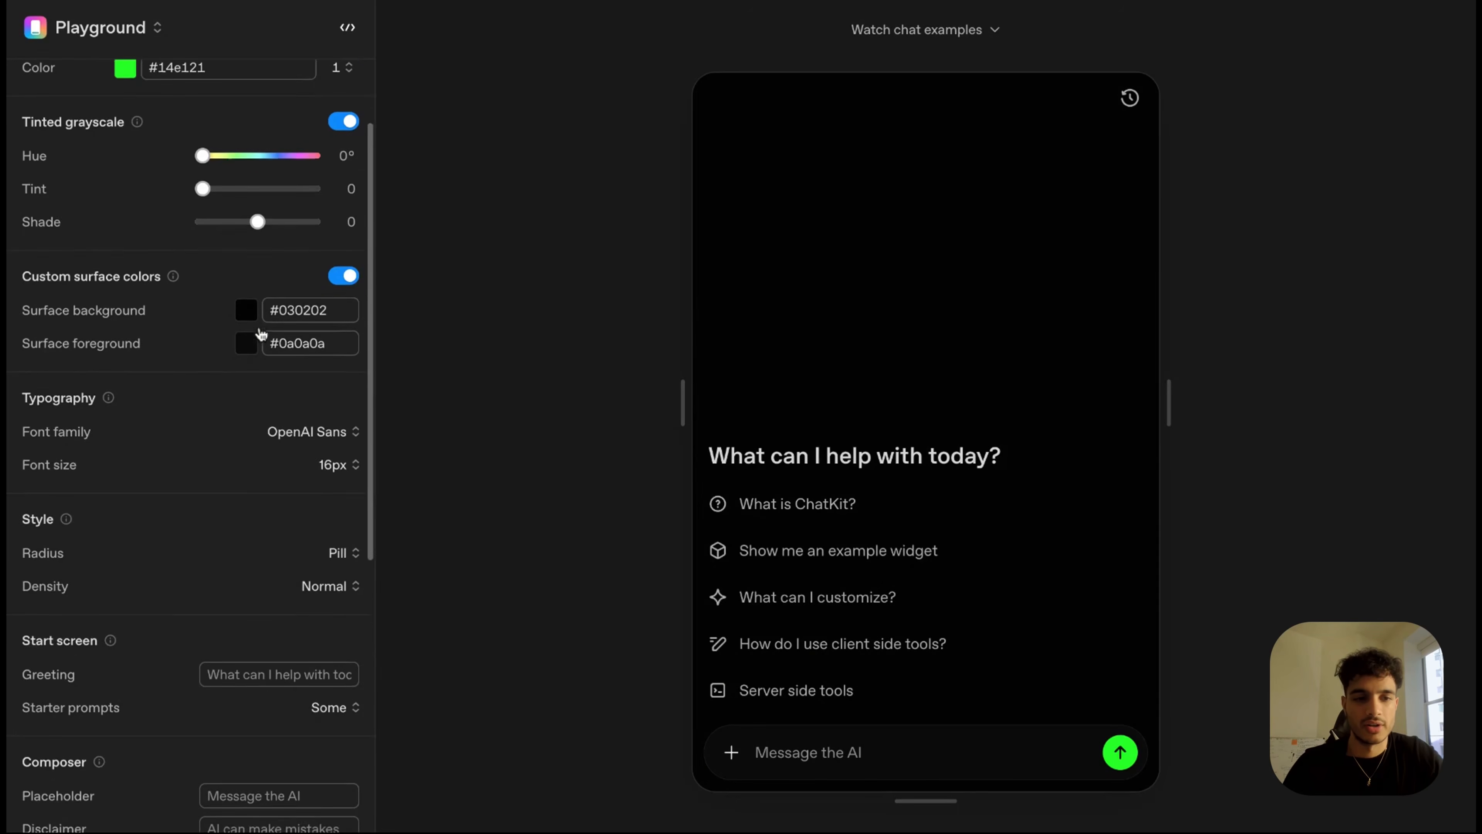
{"action": "left_click", "coordinate": [301, 371]}
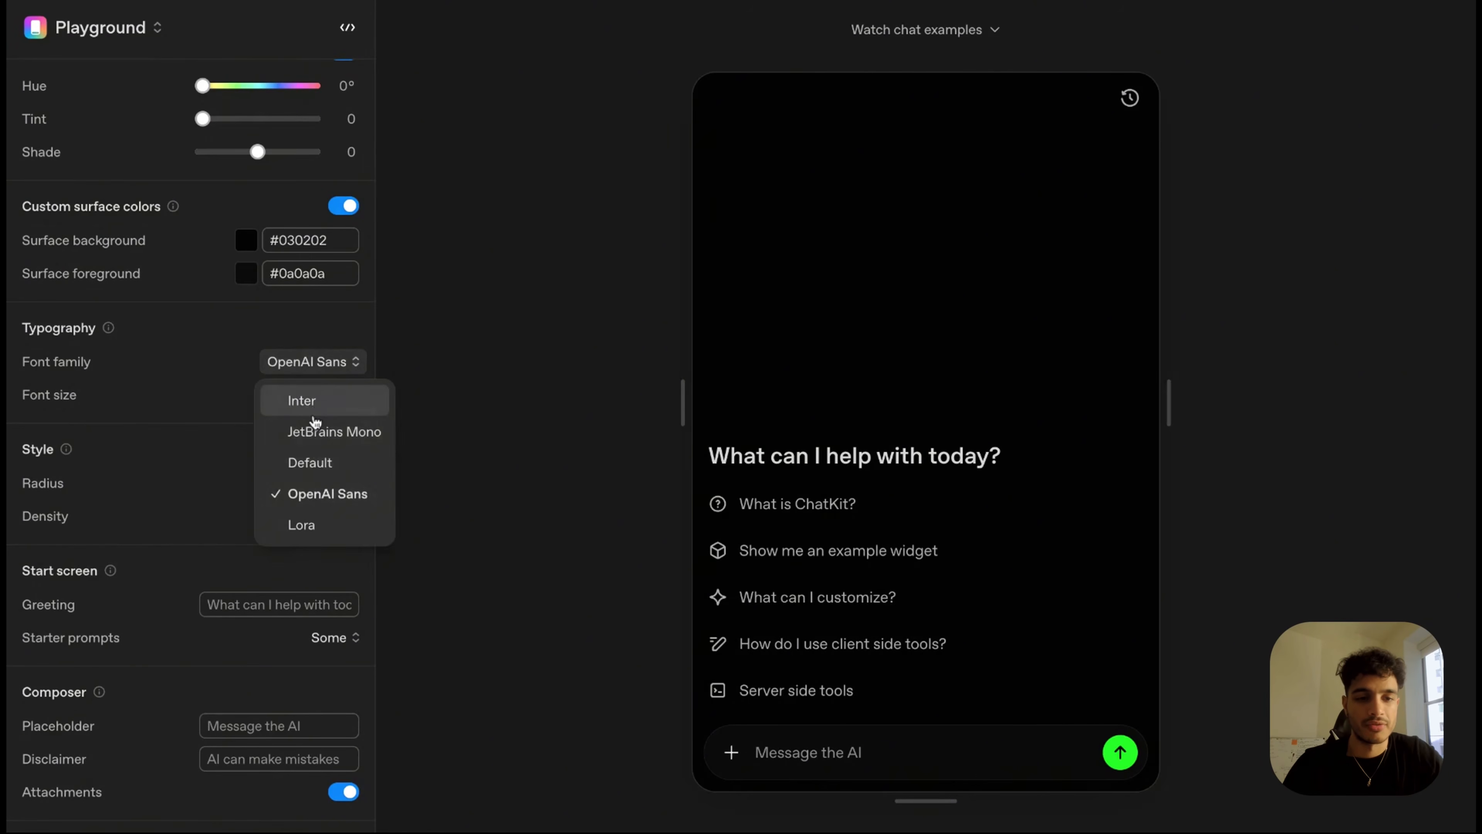
{"action": "left_click", "coordinate": [315, 433]}
{"action": "left_click", "coordinate": [315, 362]}
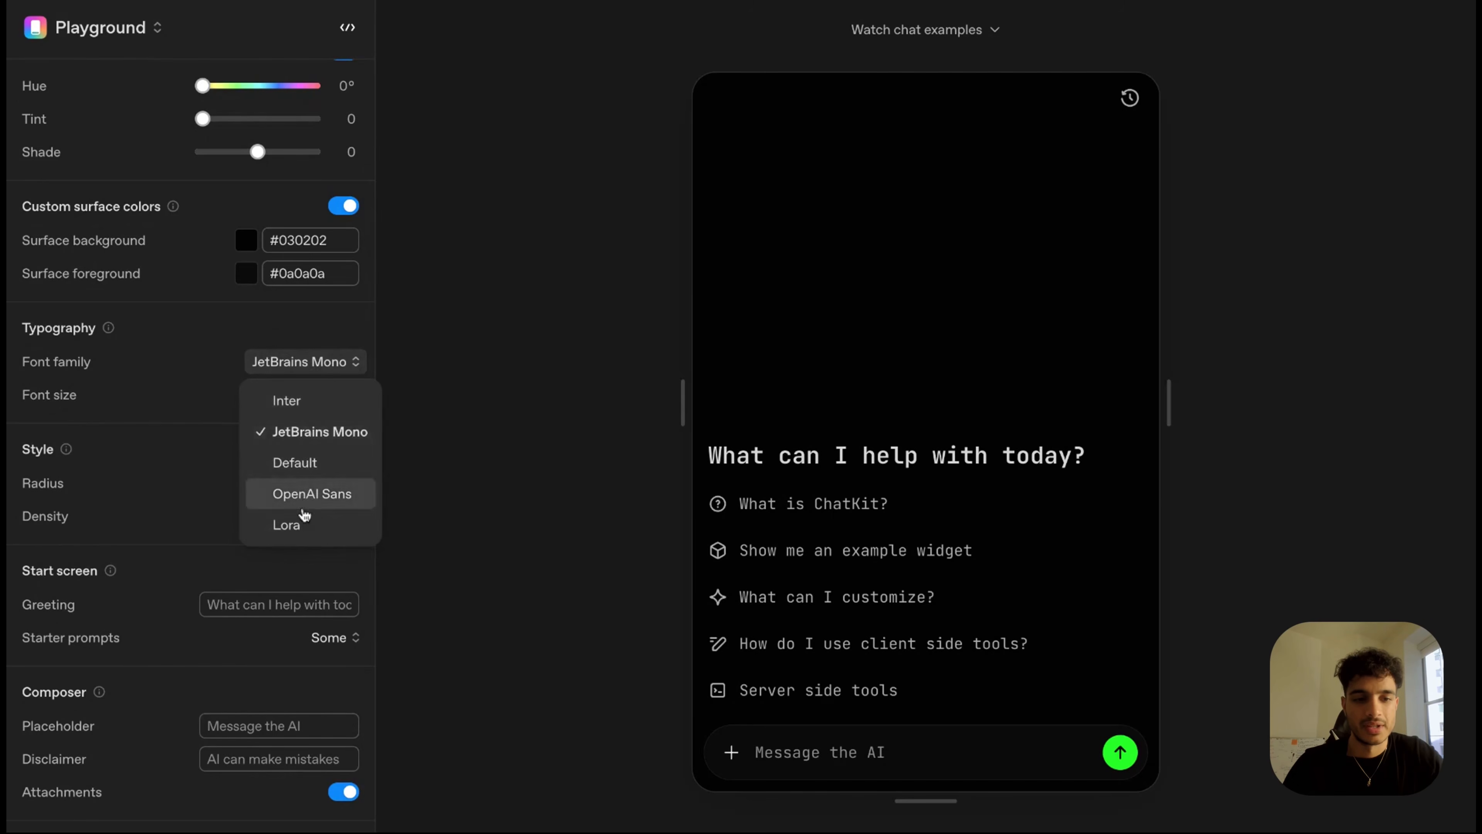
{"action": "left_click", "coordinate": [304, 523]}
{"action": "left_click", "coordinate": [328, 367]}
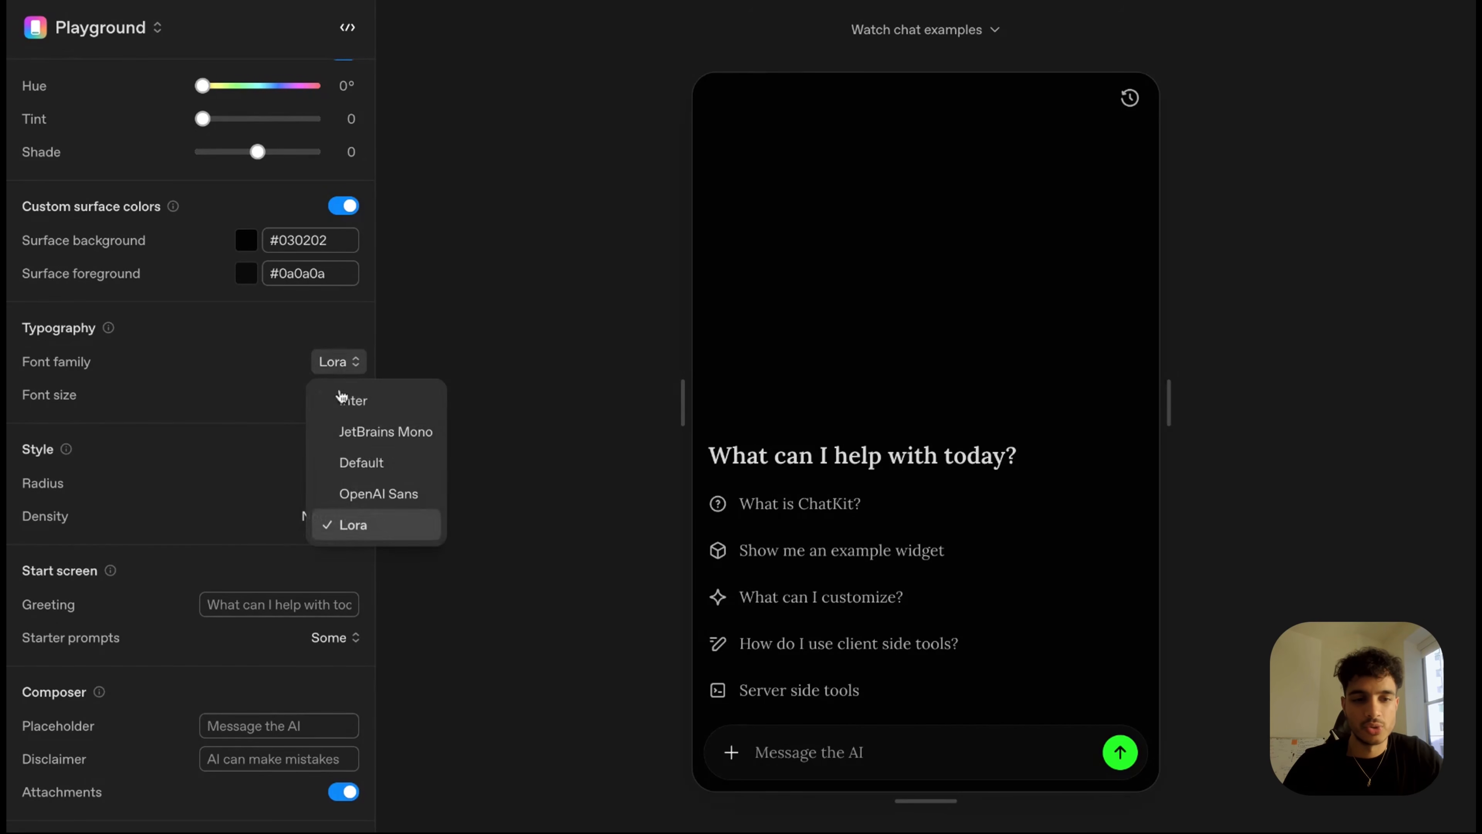
{"action": "left_click", "coordinate": [352, 464]}
- Try a chat font size of 18px and set it back to 16px
{"action": "scroll", "coordinate": [284, 422], "scroll_direction": "down", "scroll_amount": 1}
{"action": "left_click", "coordinate": [339, 349]}
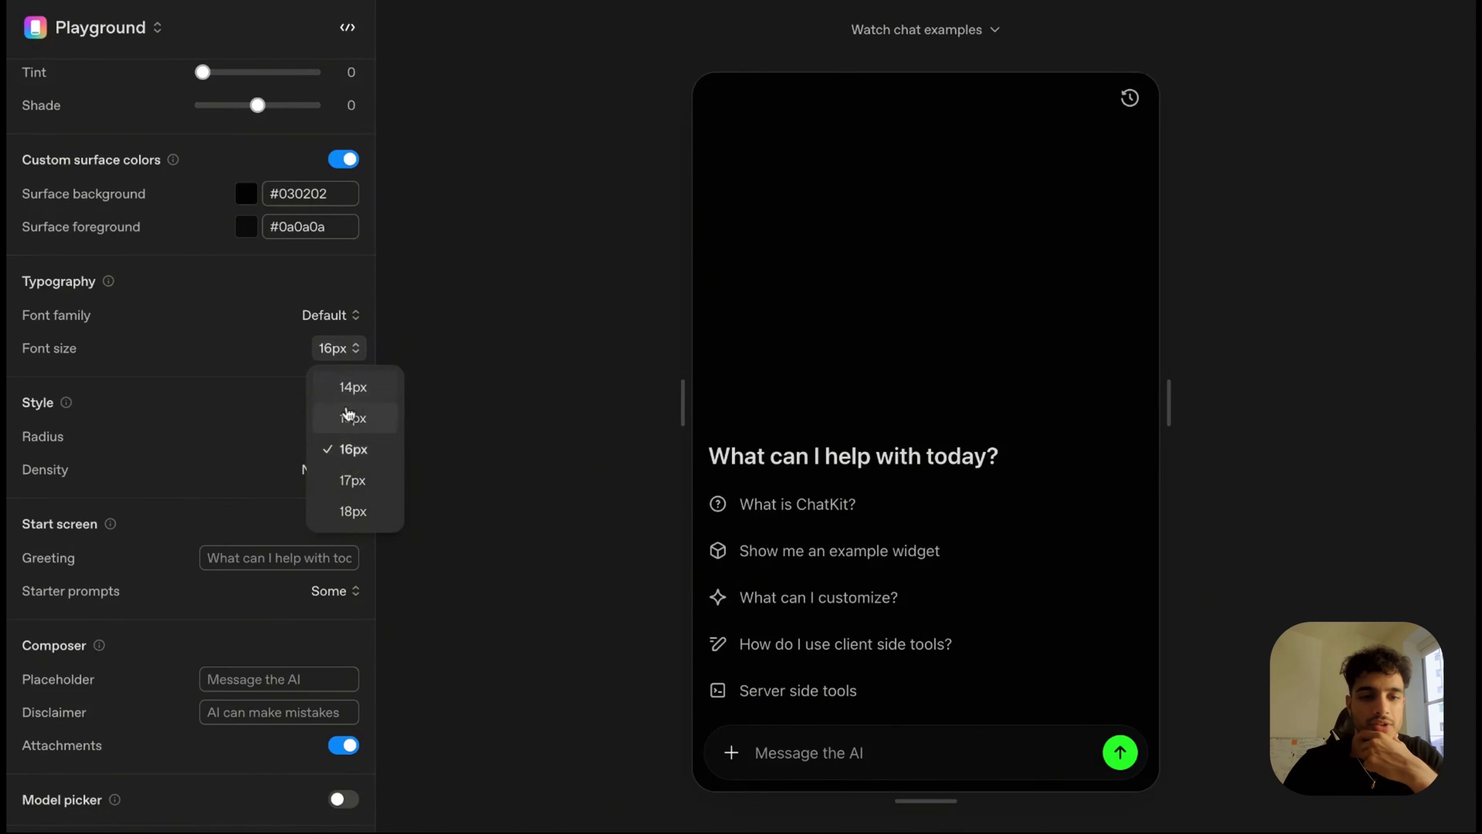
{"action": "left_click", "coordinate": [350, 510]}
{"action": "left_click", "coordinate": [341, 348]}
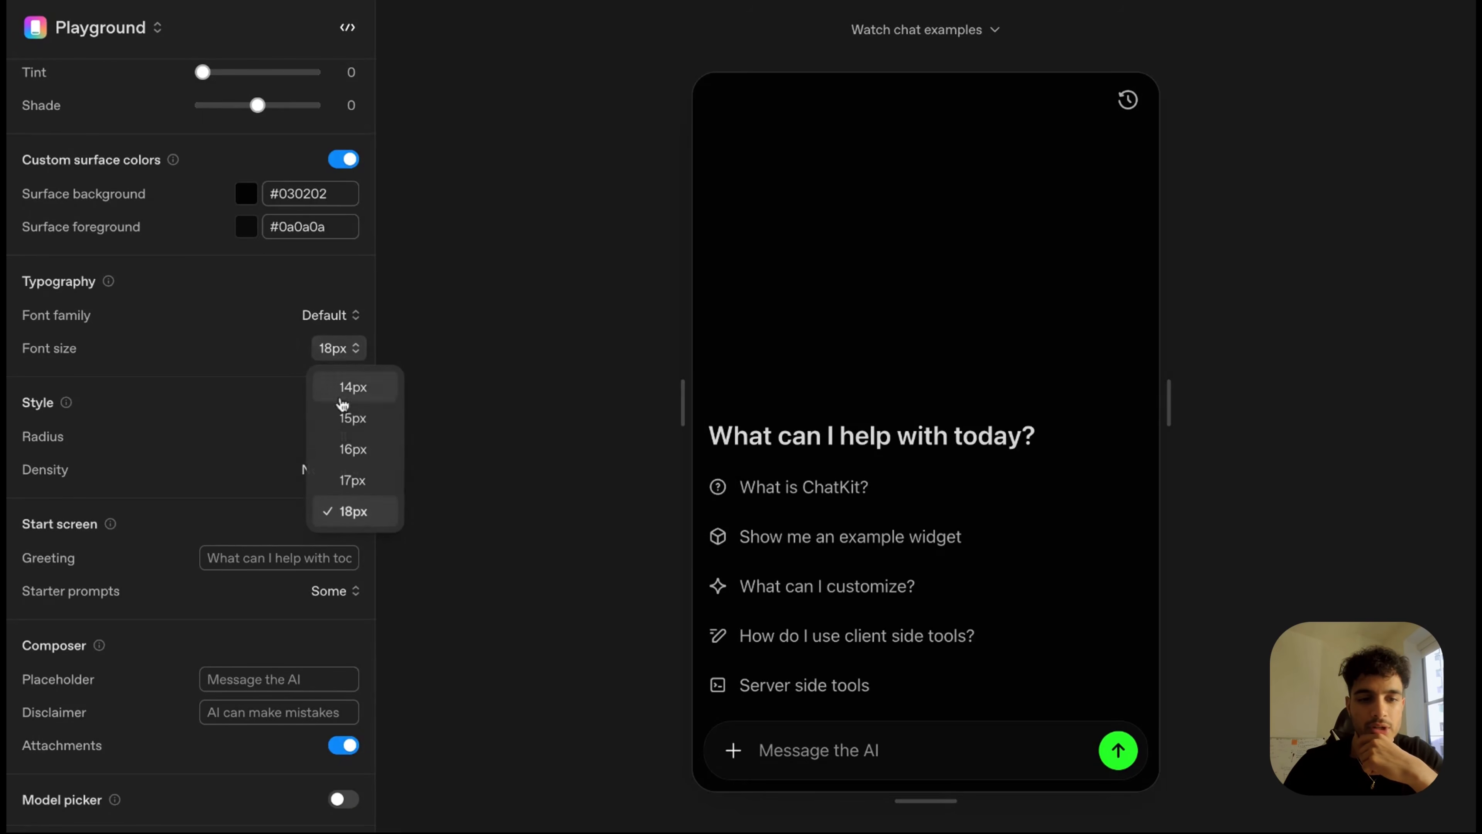
{"action": "left_click", "coordinate": [344, 446]}
- Set the start screen greeting to "Hey what's up 👋!"
{"action": "scroll", "coordinate": [287, 411], "scroll_direction": "down", "scroll_amount": 2}
{"action": "scroll", "coordinate": [286, 413], "scroll_direction": "down", "scroll_amount": 1}
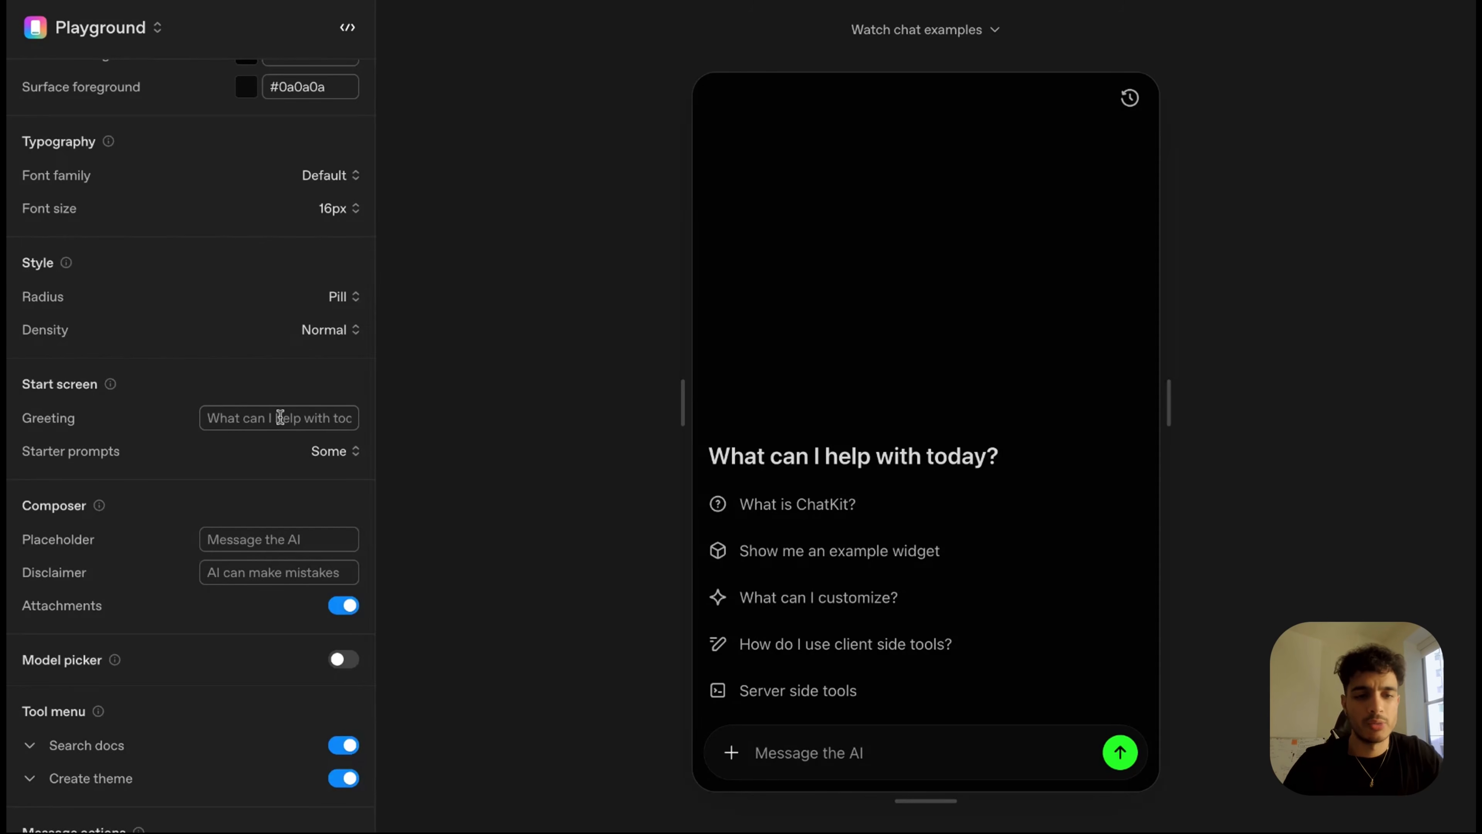
{"action": "left_click", "coordinate": [280, 418]}
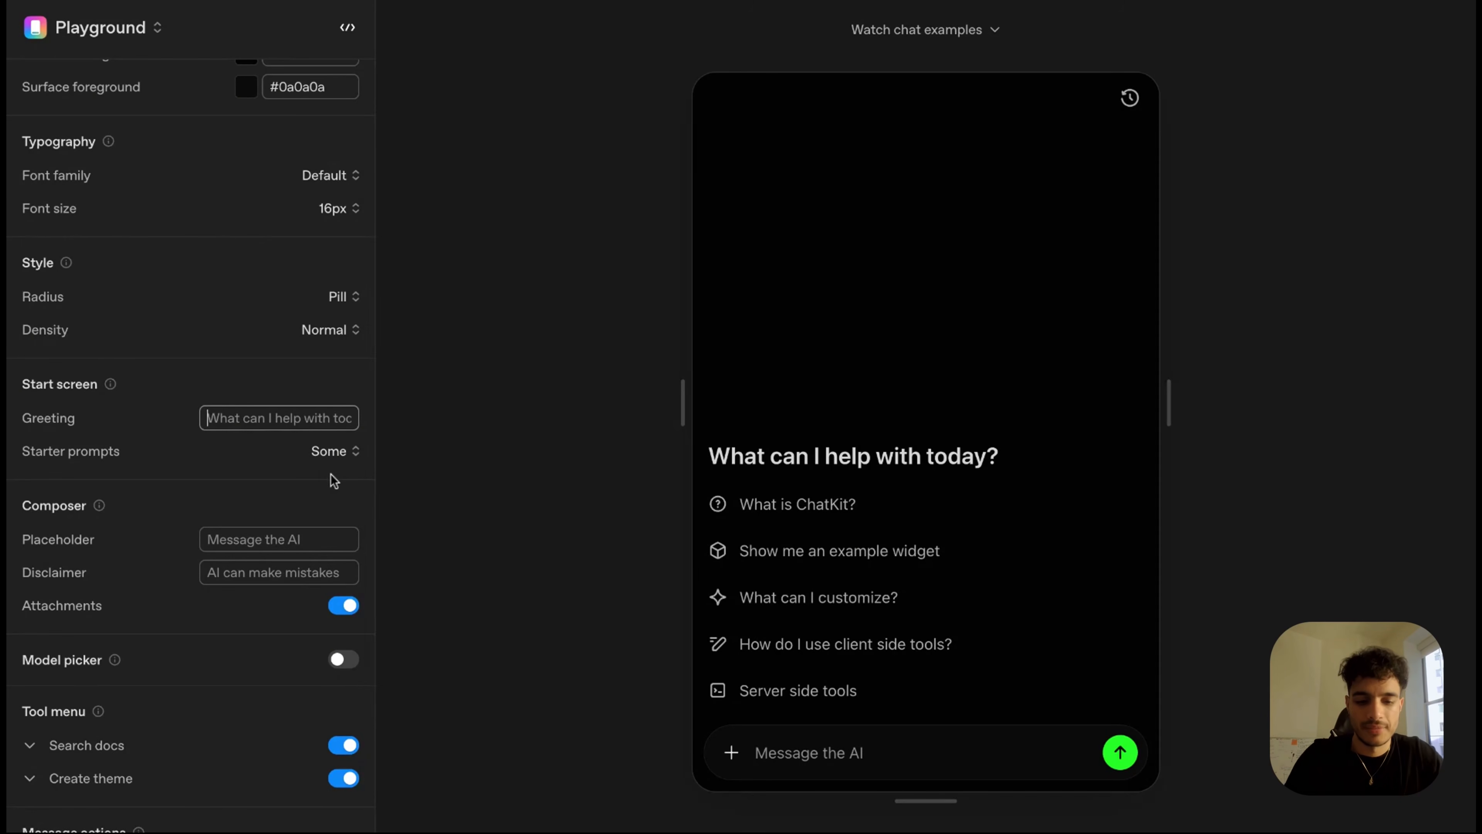
{"action": "type", "text": "Hey what's up 👋"}
{"action": "type", "text": "!"}
{"action": "left_click", "coordinate": [278, 476]}
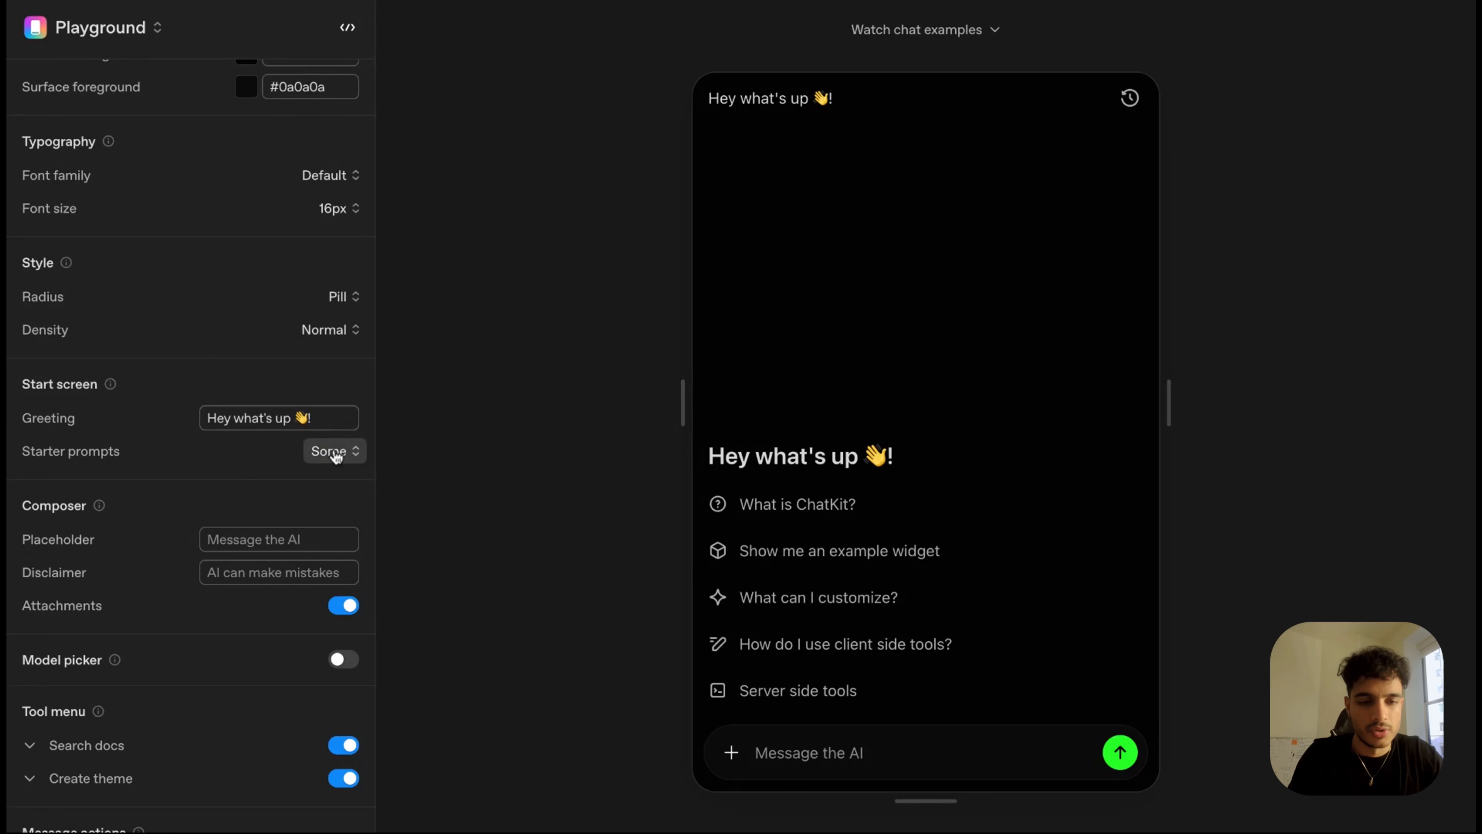
- Try the Several option for the starter prompts and return it to Some
{"action": "left_click", "coordinate": [337, 457]}
{"action": "left_click", "coordinate": [350, 551]}
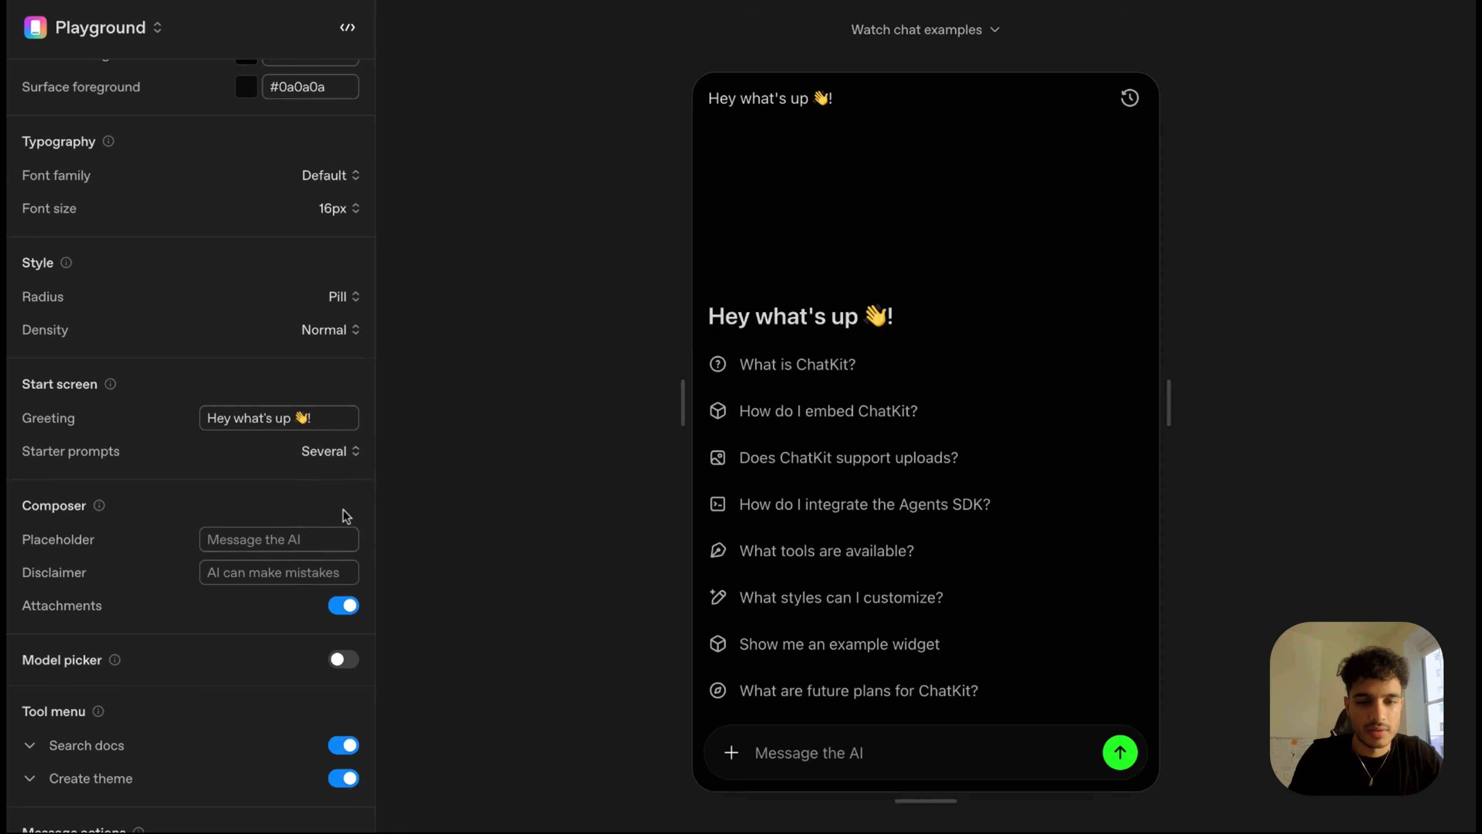
{"action": "left_click", "coordinate": [336, 458]}
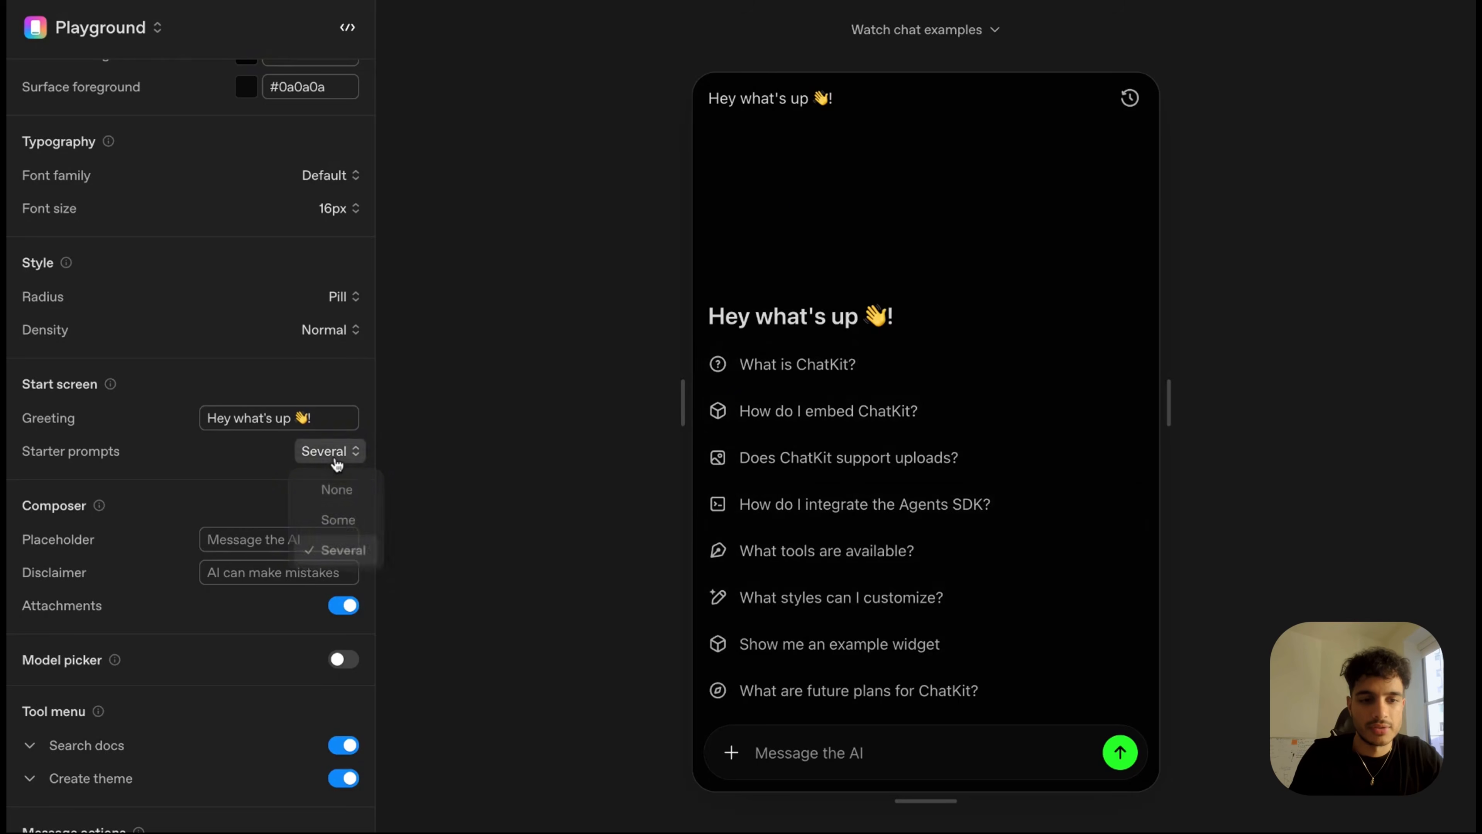
{"action": "left_click", "coordinate": [337, 520]}
- Set the composer's placeholder text to "Ask me a question"
{"action": "scroll", "coordinate": [315, 472], "scroll_direction": "down", "scroll_amount": 3}
{"action": "left_click", "coordinate": [258, 342]}
{"action": "type", "text": "Ask me a"}
{"action": "key", "text": "BackSpace"}
{"action": "key", "text": "BackSpace"}
{"action": "type", "text": "a"}
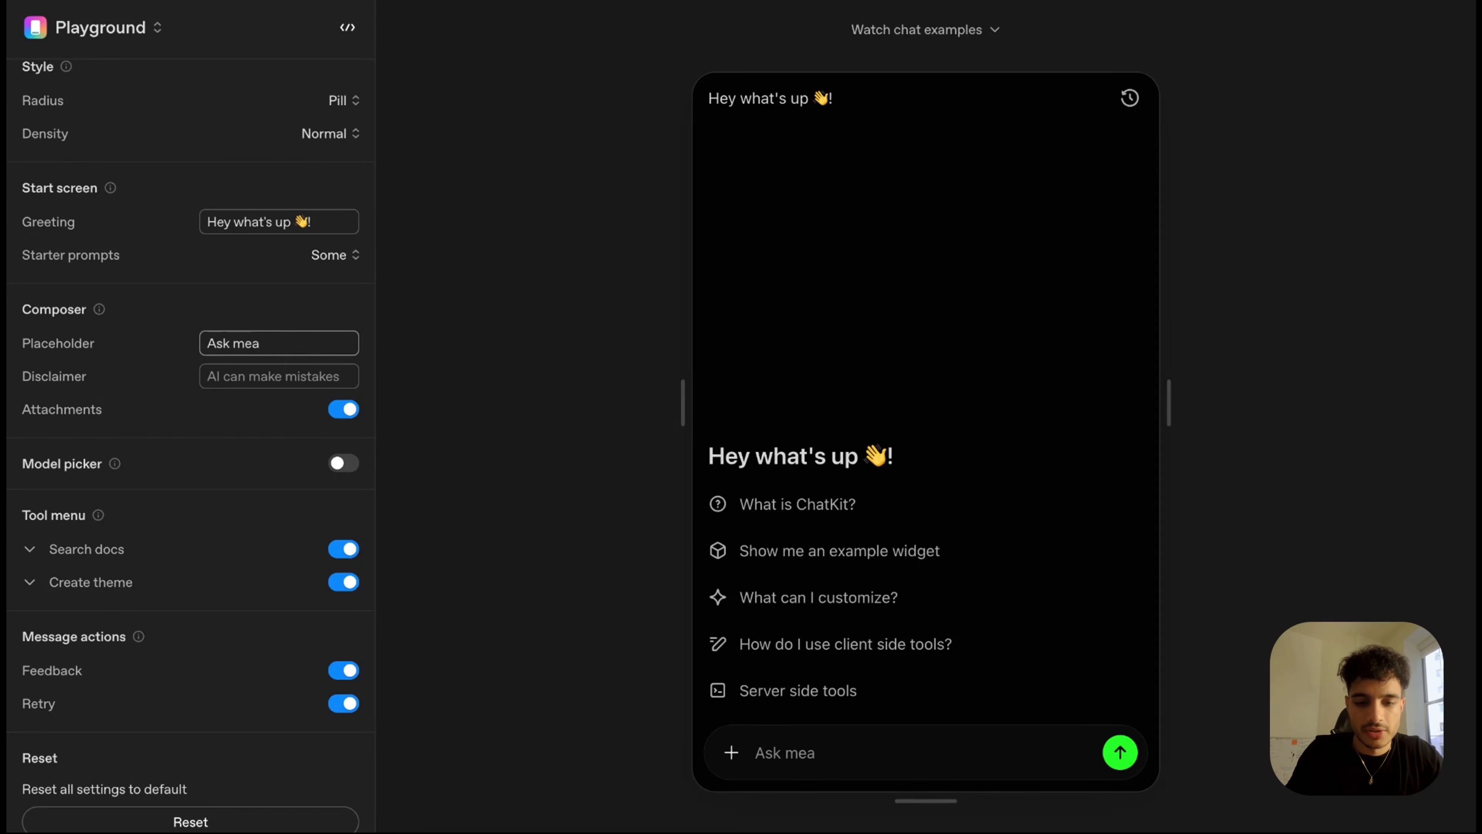
{"action": "type", "text": " qques"}
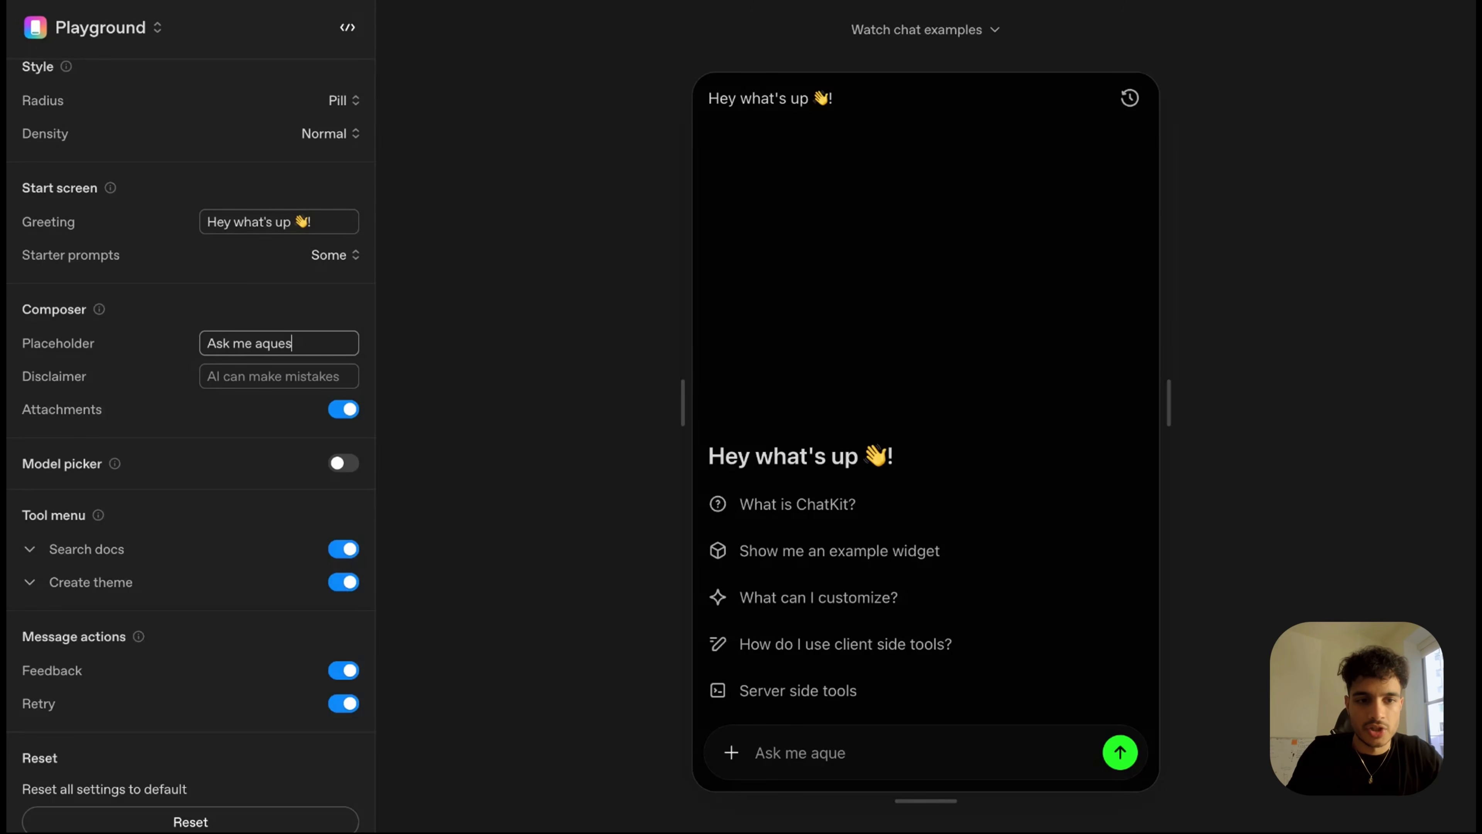
{"action": "type", "text": "estion"}
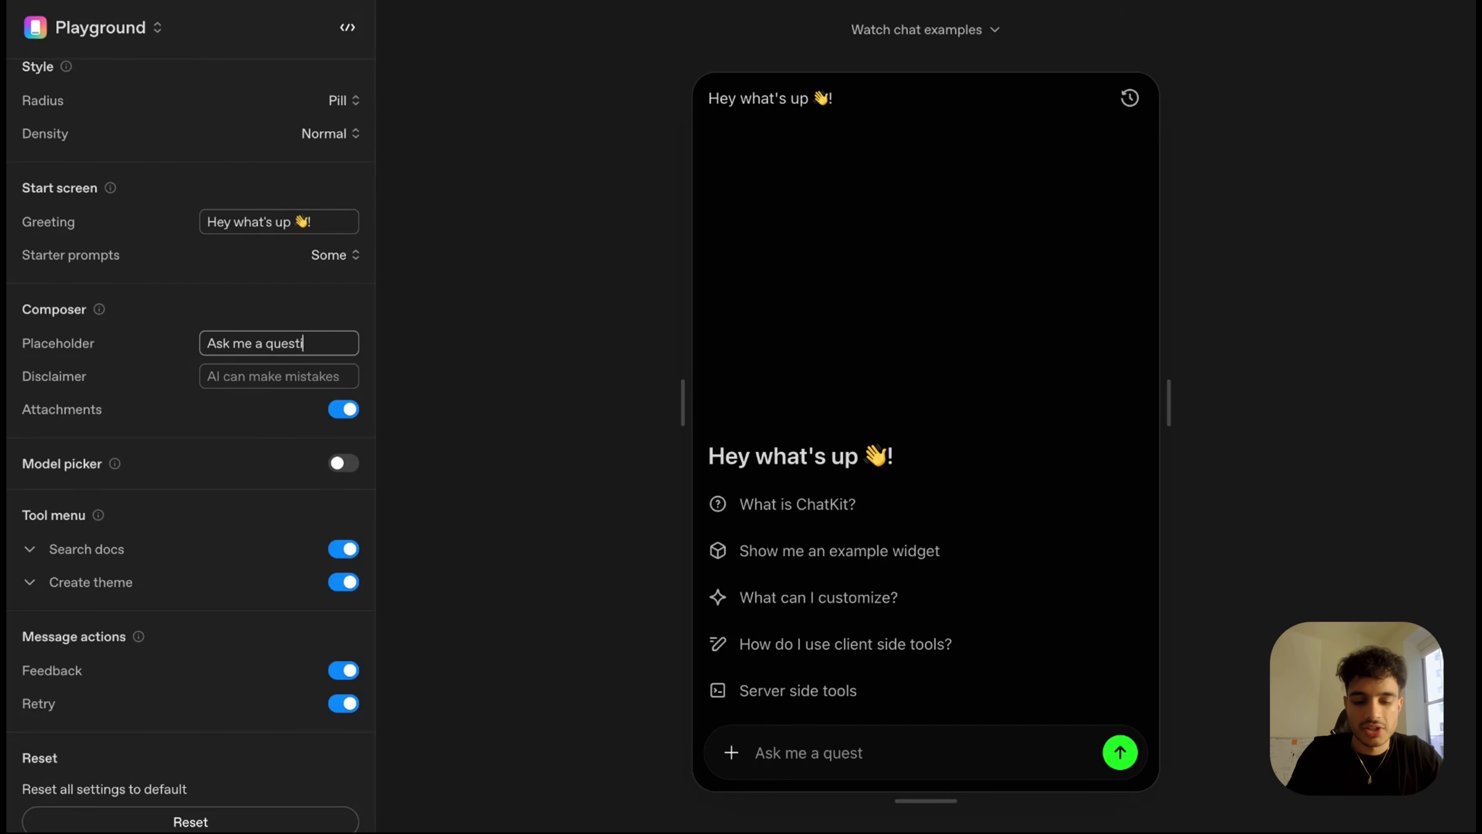
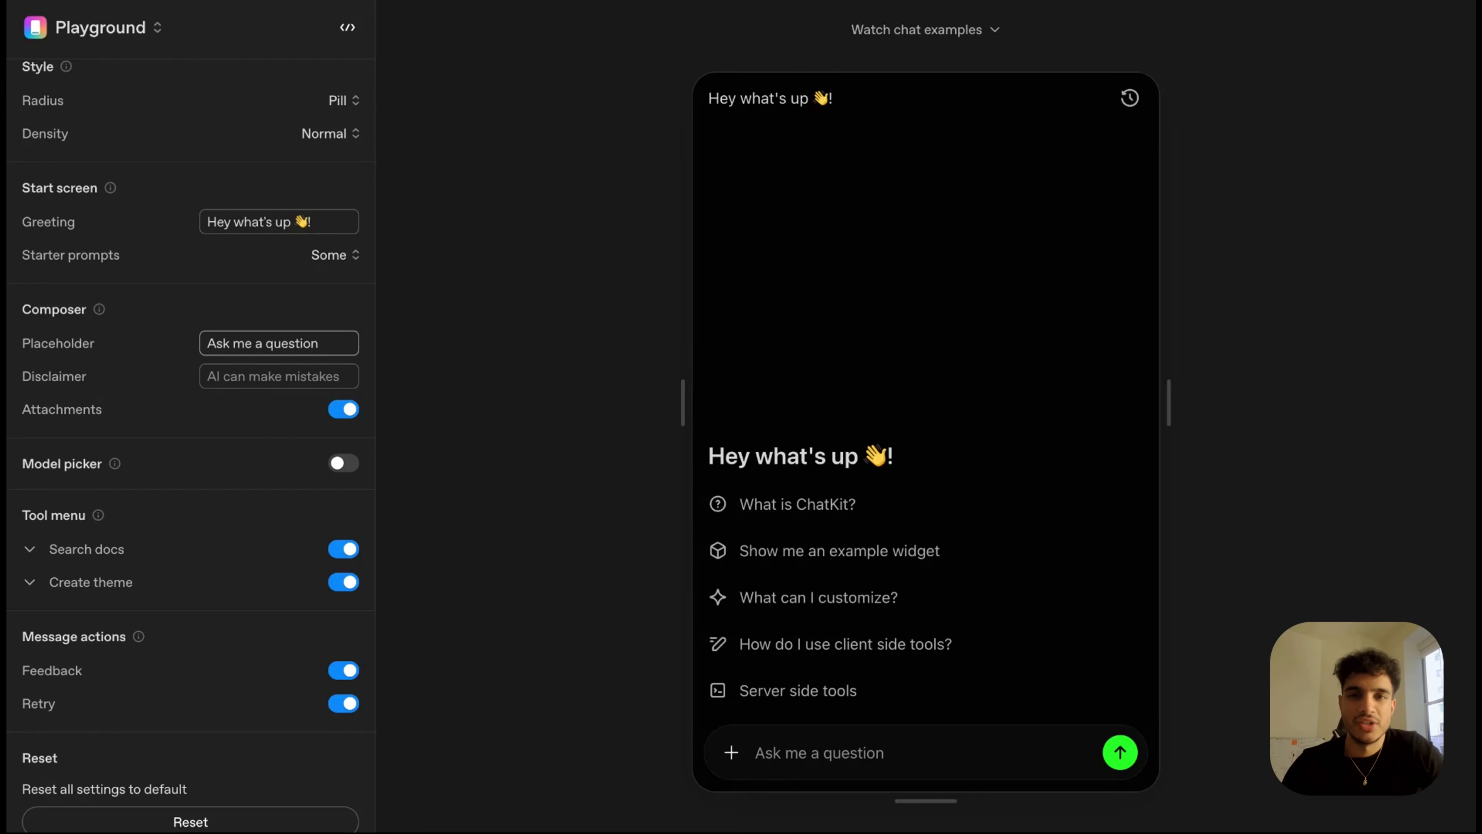
- Enable the model picker, examine the Persona picker's output styles, and select the Classic model picker
{"action": "left_click", "coordinate": [343, 464]}
{"action": "left_click", "coordinate": [277, 546]}
{"action": "left_click", "coordinate": [30, 497]}
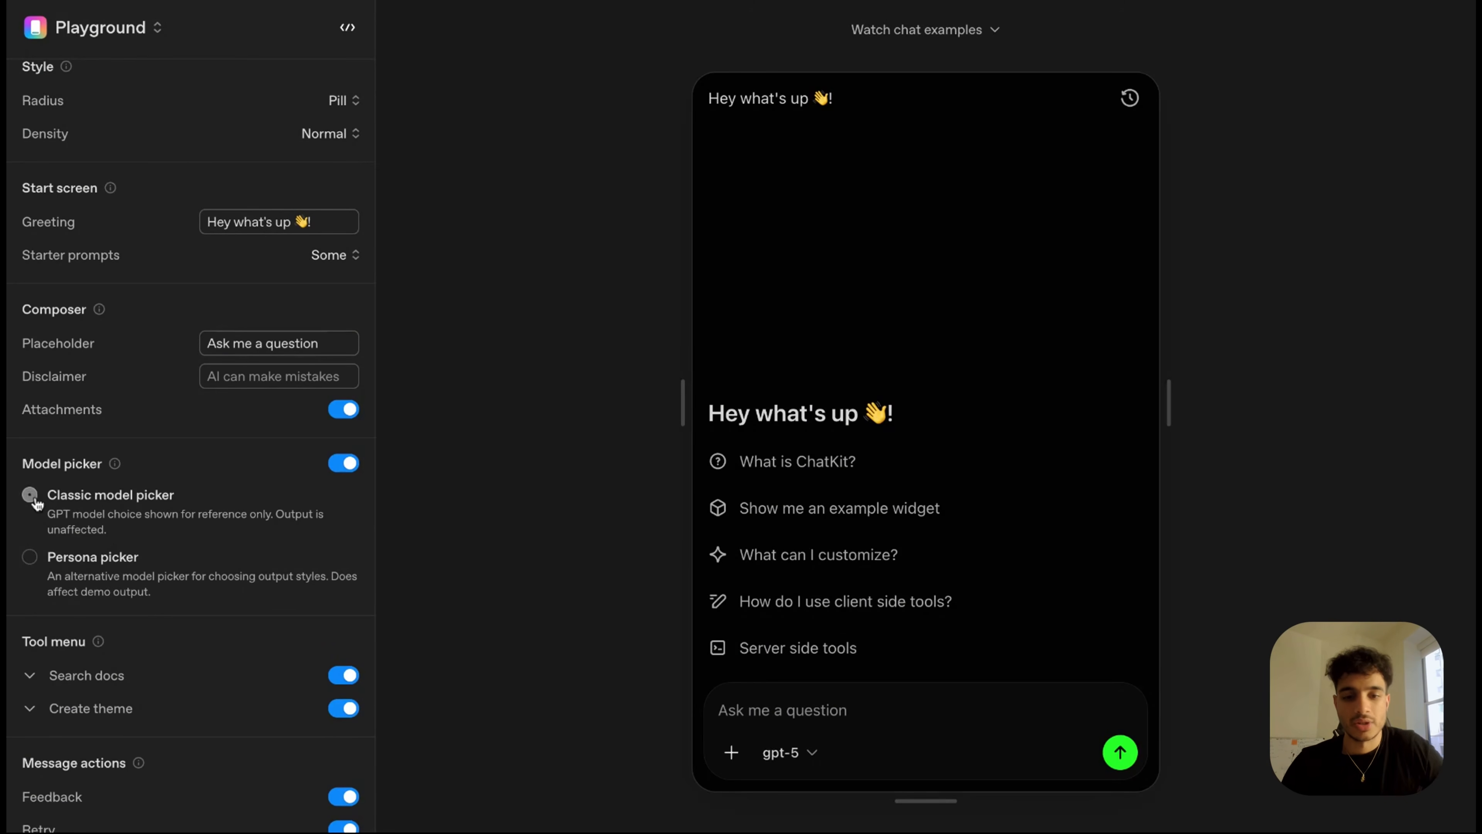
{"action": "scroll", "coordinate": [241, 468], "scroll_direction": "down", "scroll_amount": 1}
{"action": "left_click", "coordinate": [51, 512]}
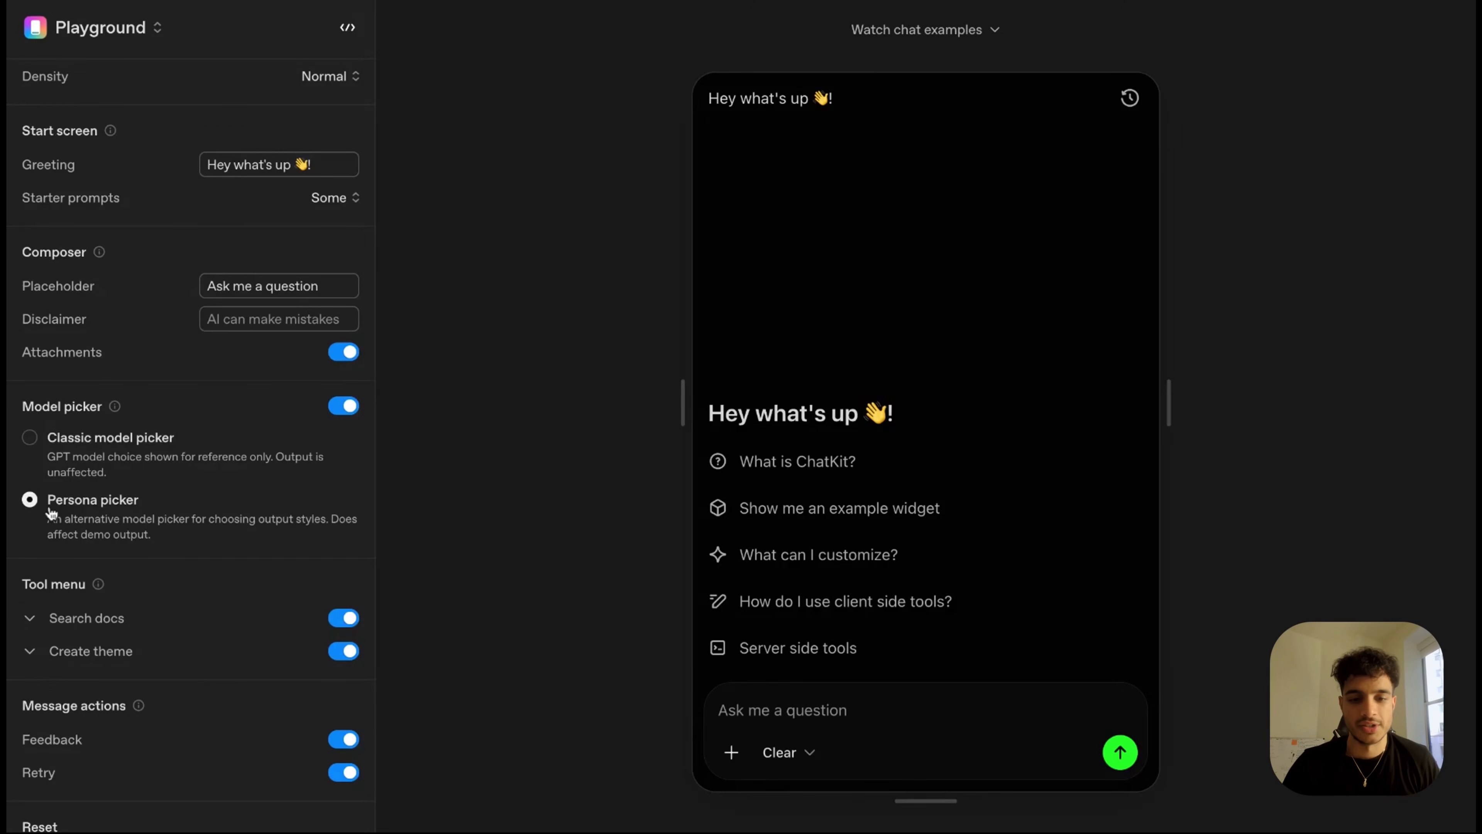
{"action": "left_click", "coordinate": [808, 758]}
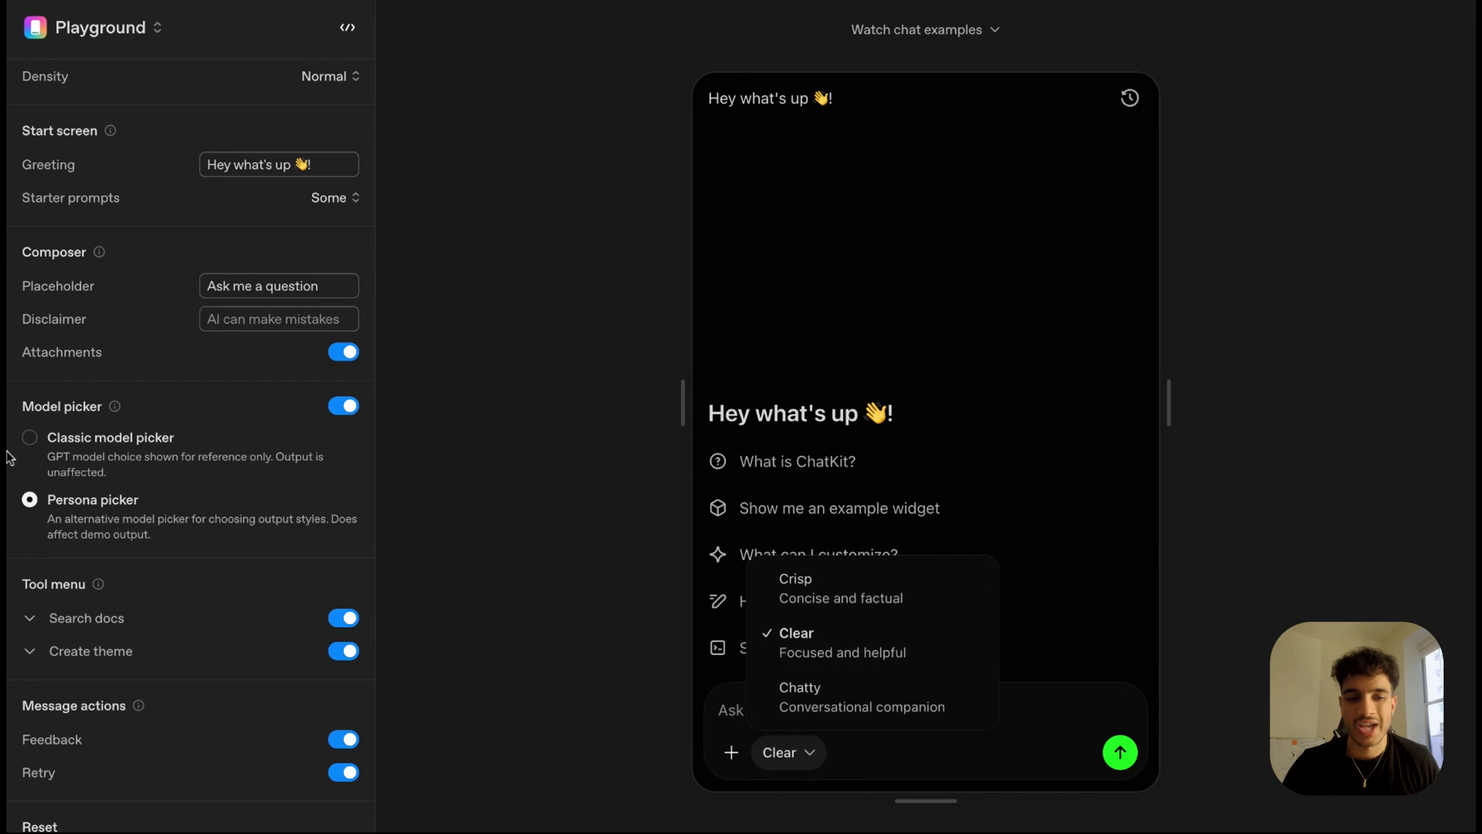
{"action": "left_click", "coordinate": [30, 439]}
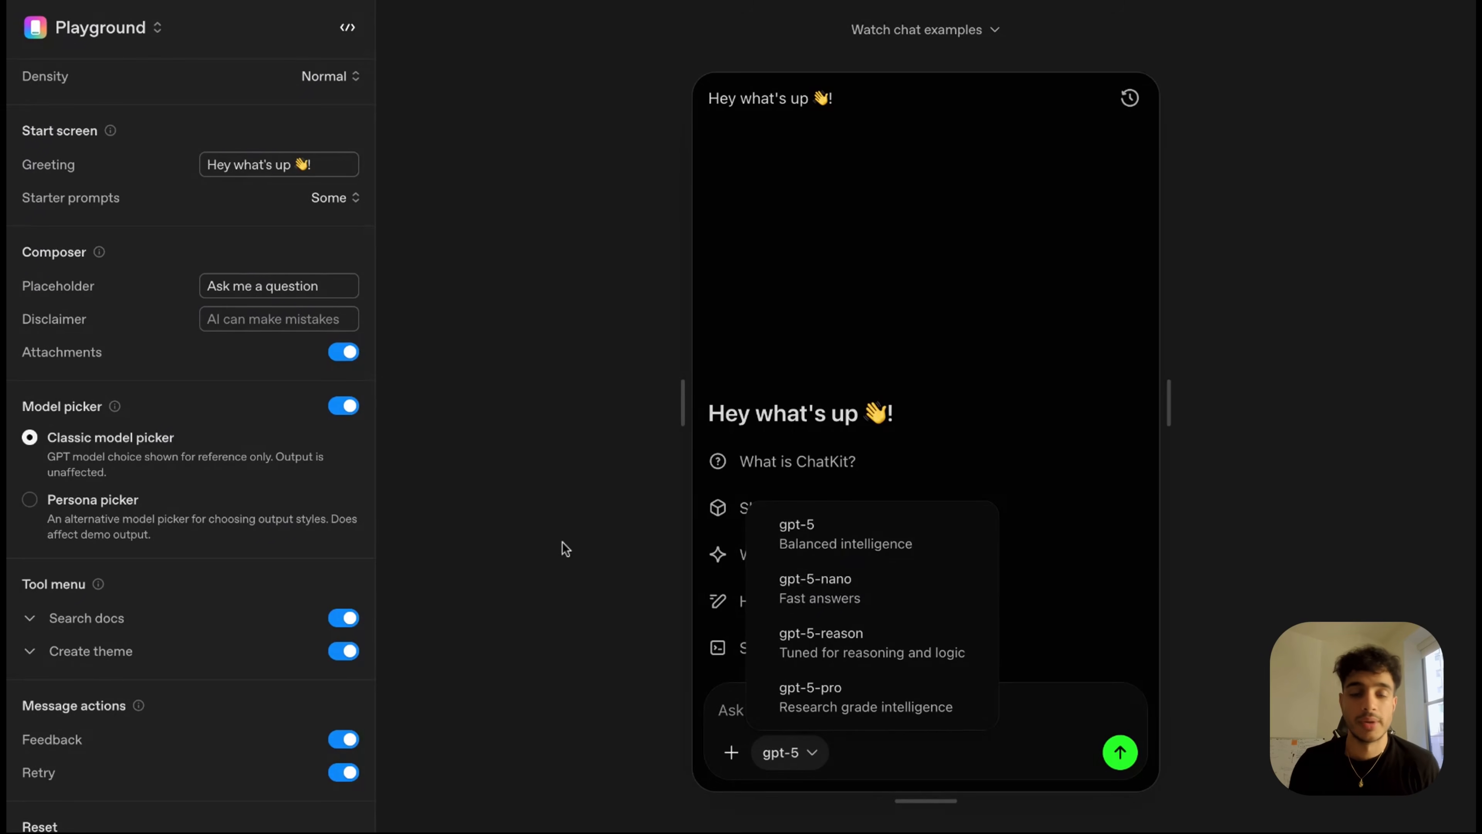
- Play the Calendar event chat example to see the customized chat design in use
{"action": "scroll", "coordinate": [344, 484], "scroll_direction": "up", "scroll_amount": 10}
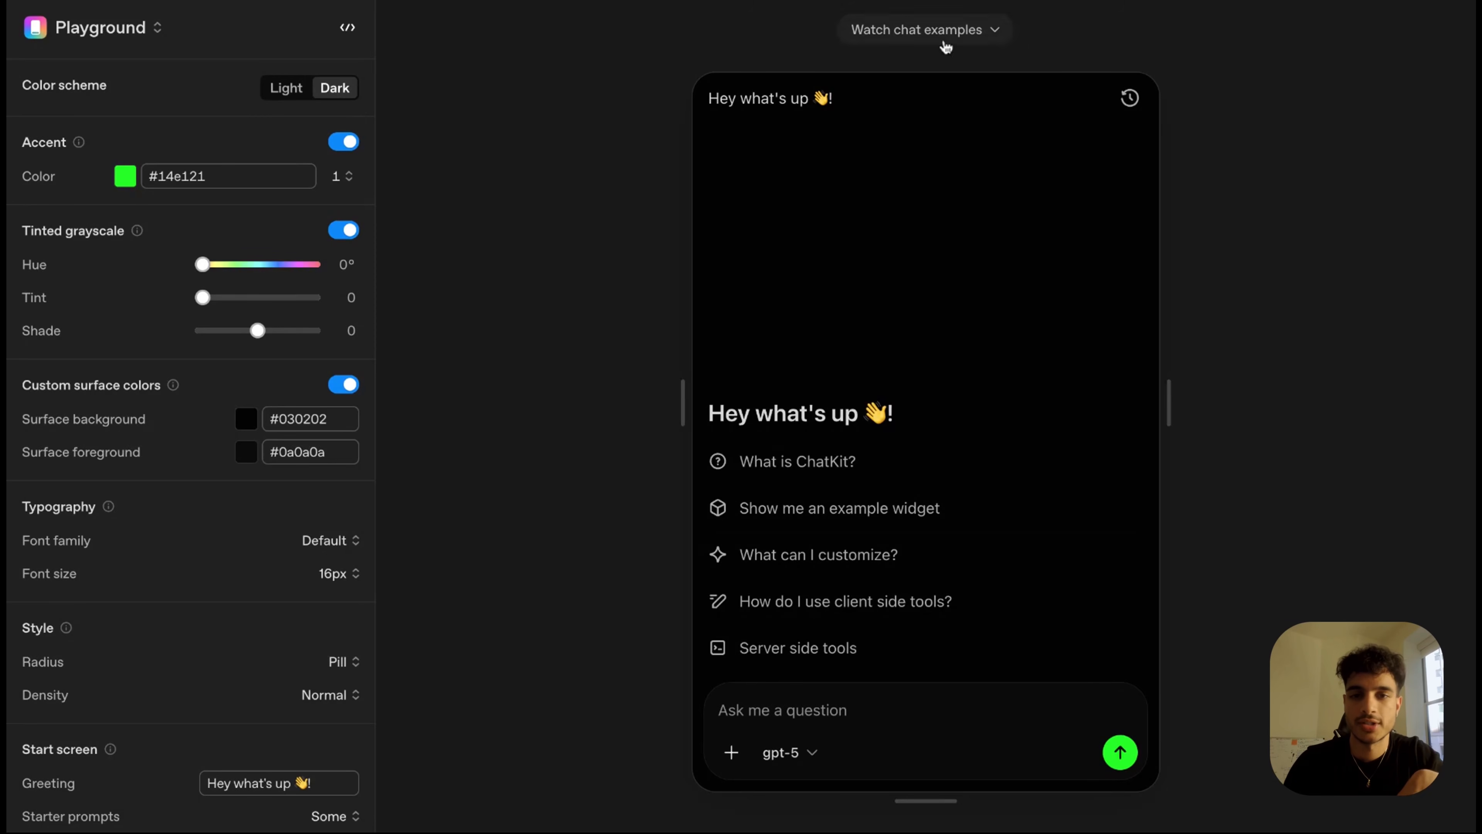
{"action": "left_click", "coordinate": [933, 32]}
{"action": "left_click", "coordinate": [924, 141]}
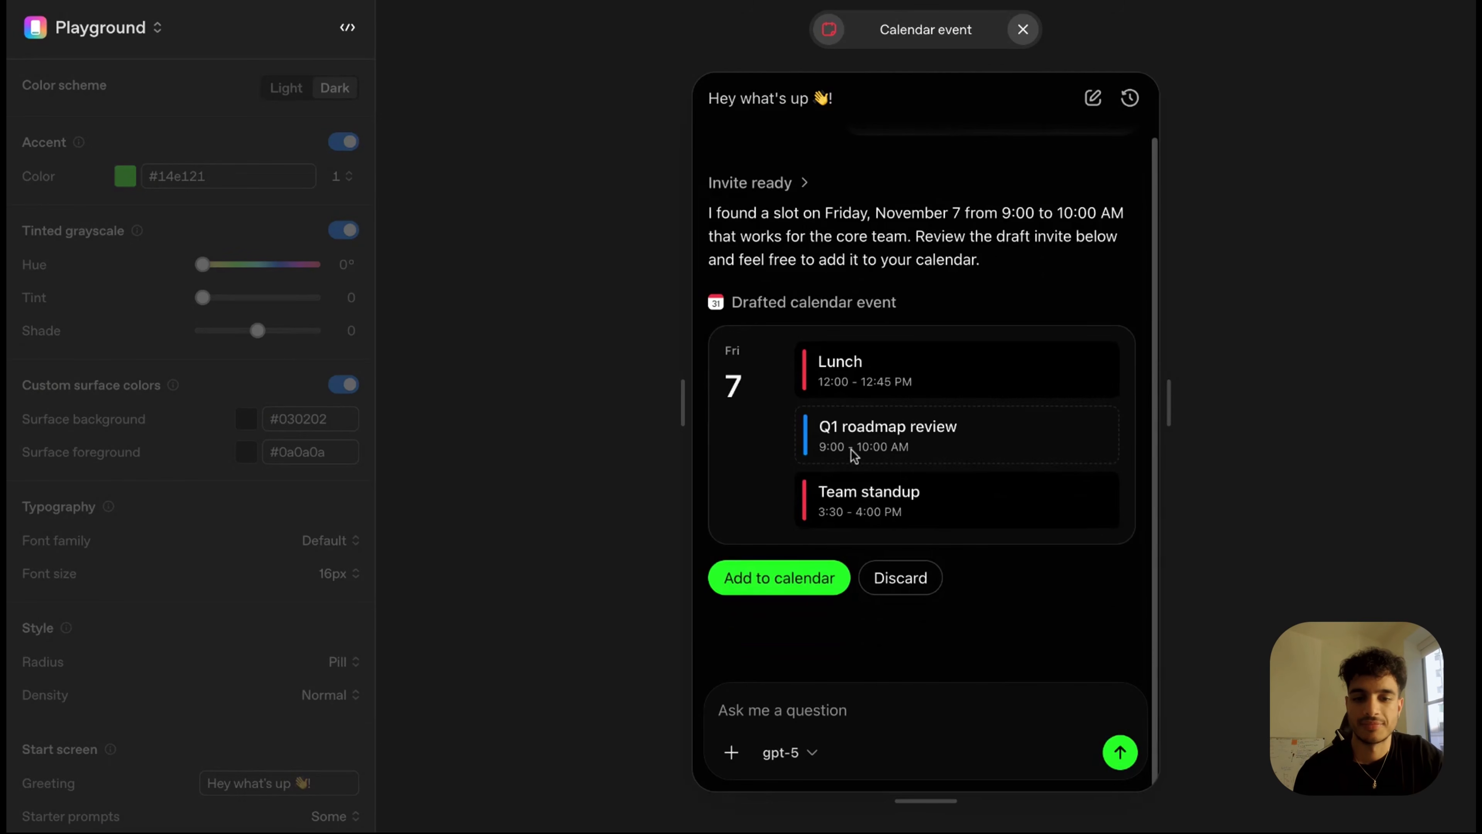
- Add the drafted Q1 roadmap review to the calendar in the Calendar event example, and play the Grade assignments example
{"action": "left_click", "coordinate": [814, 576]}
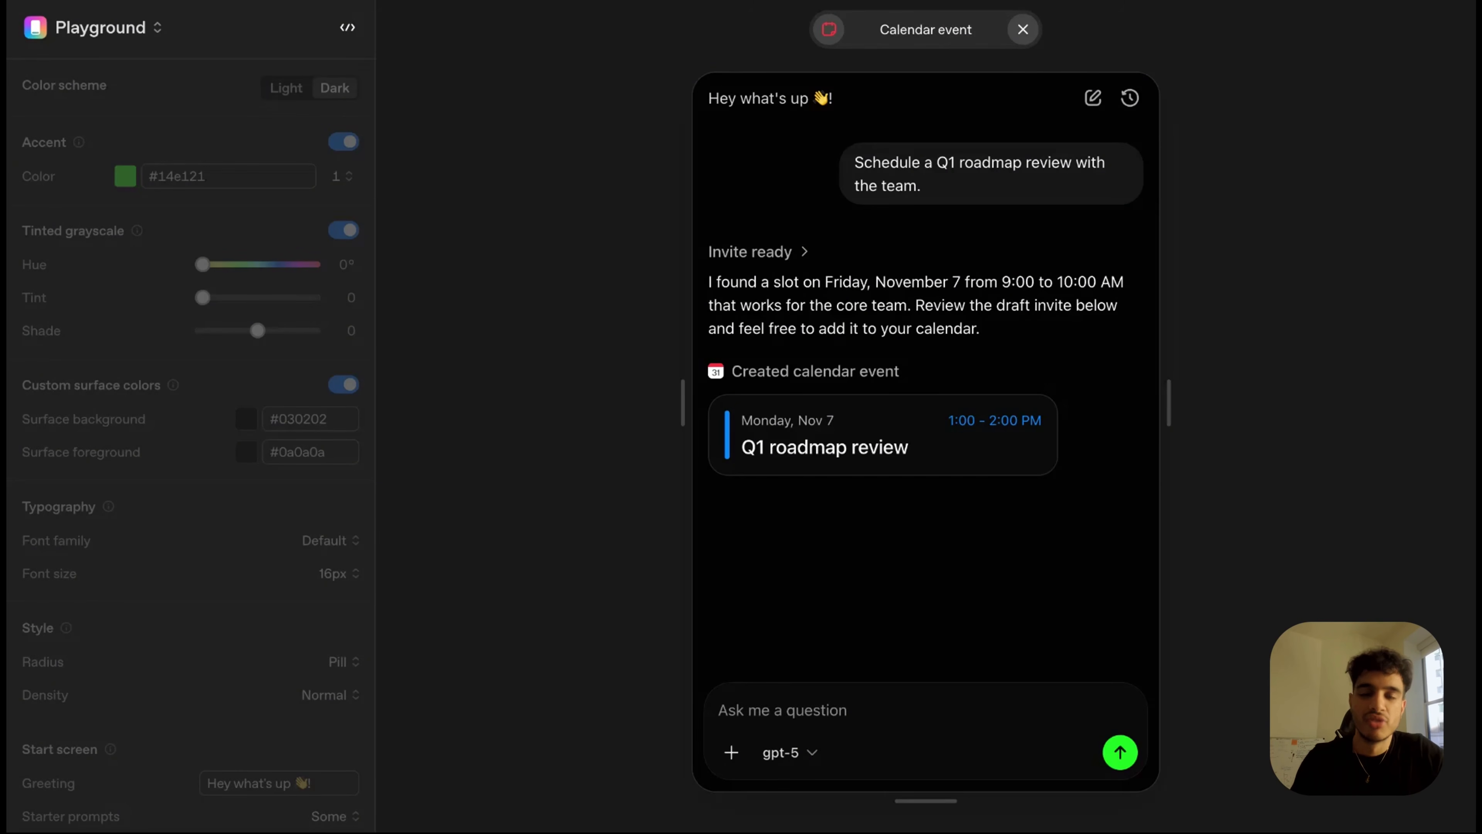
{"action": "left_click", "coordinate": [1022, 30]}
{"action": "left_click", "coordinate": [962, 32]}
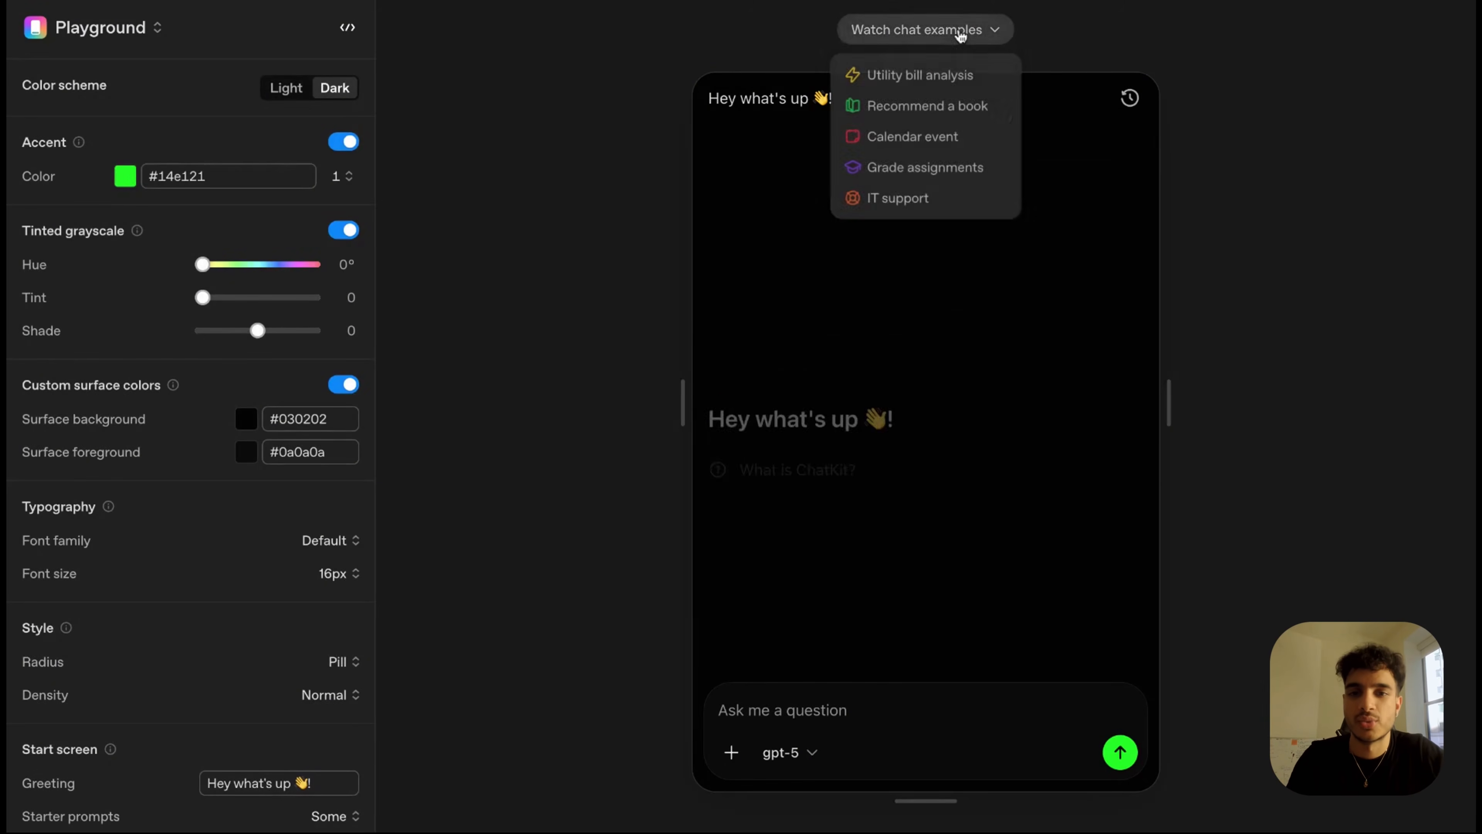
{"action": "left_click", "coordinate": [911, 175]}
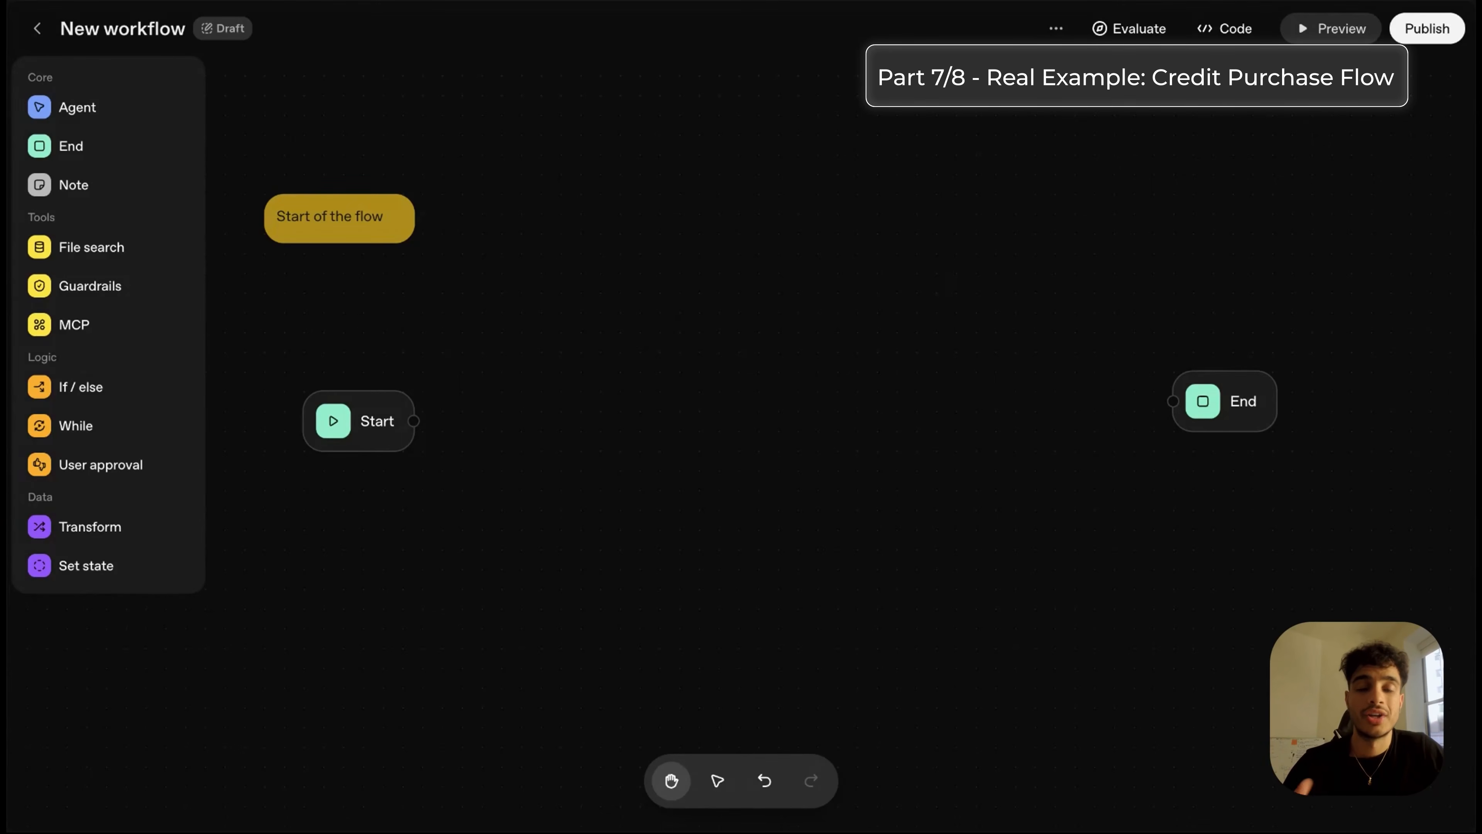
- Switch to the QuickShort website and examine its landing page's features, sample videos and free account offer
{"action": "key", "text": "ctrl+t"}
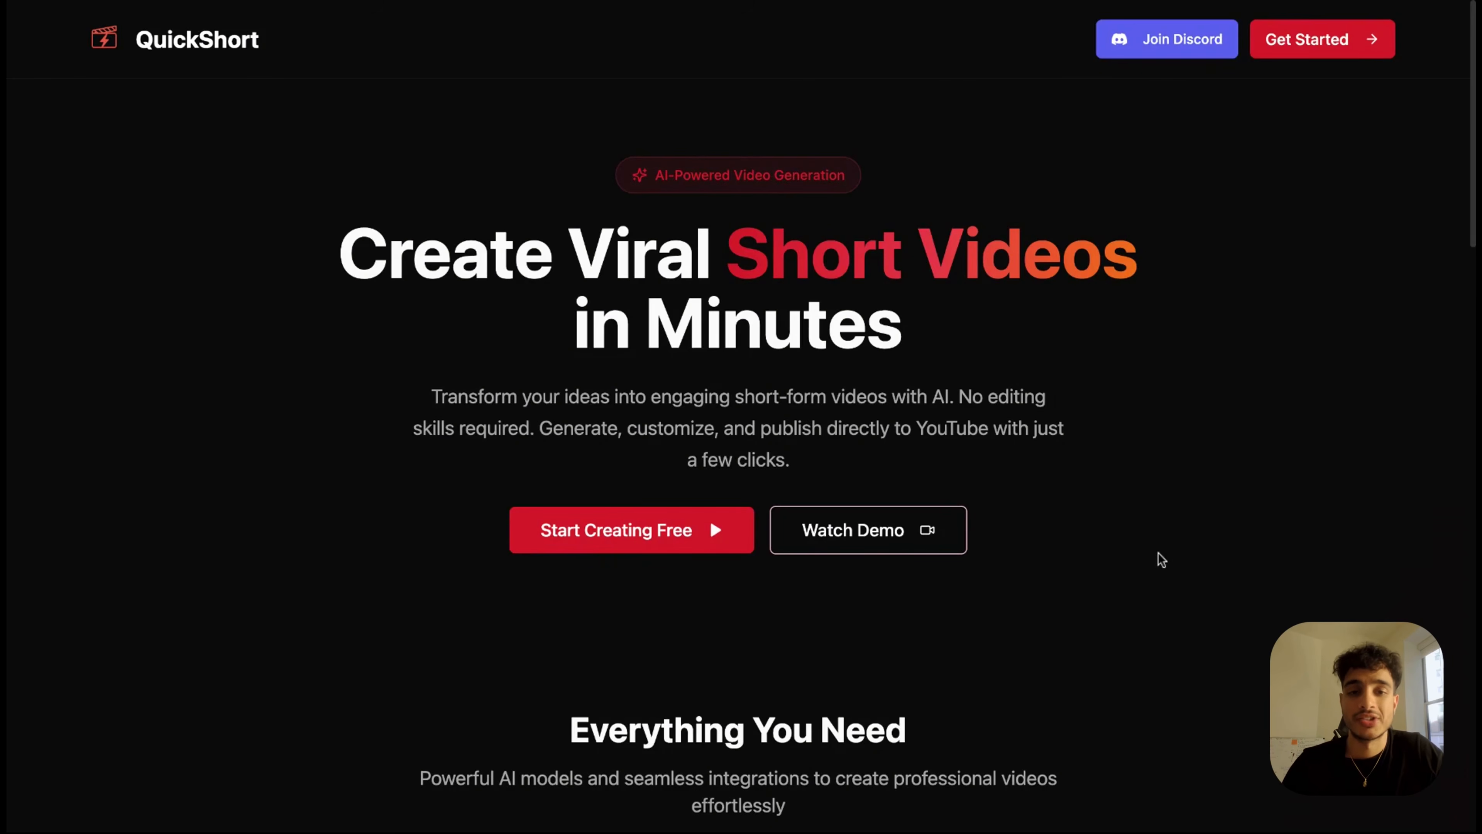
{"action": "scroll", "coordinate": [1155, 525], "scroll_direction": "down", "scroll_amount": 10}
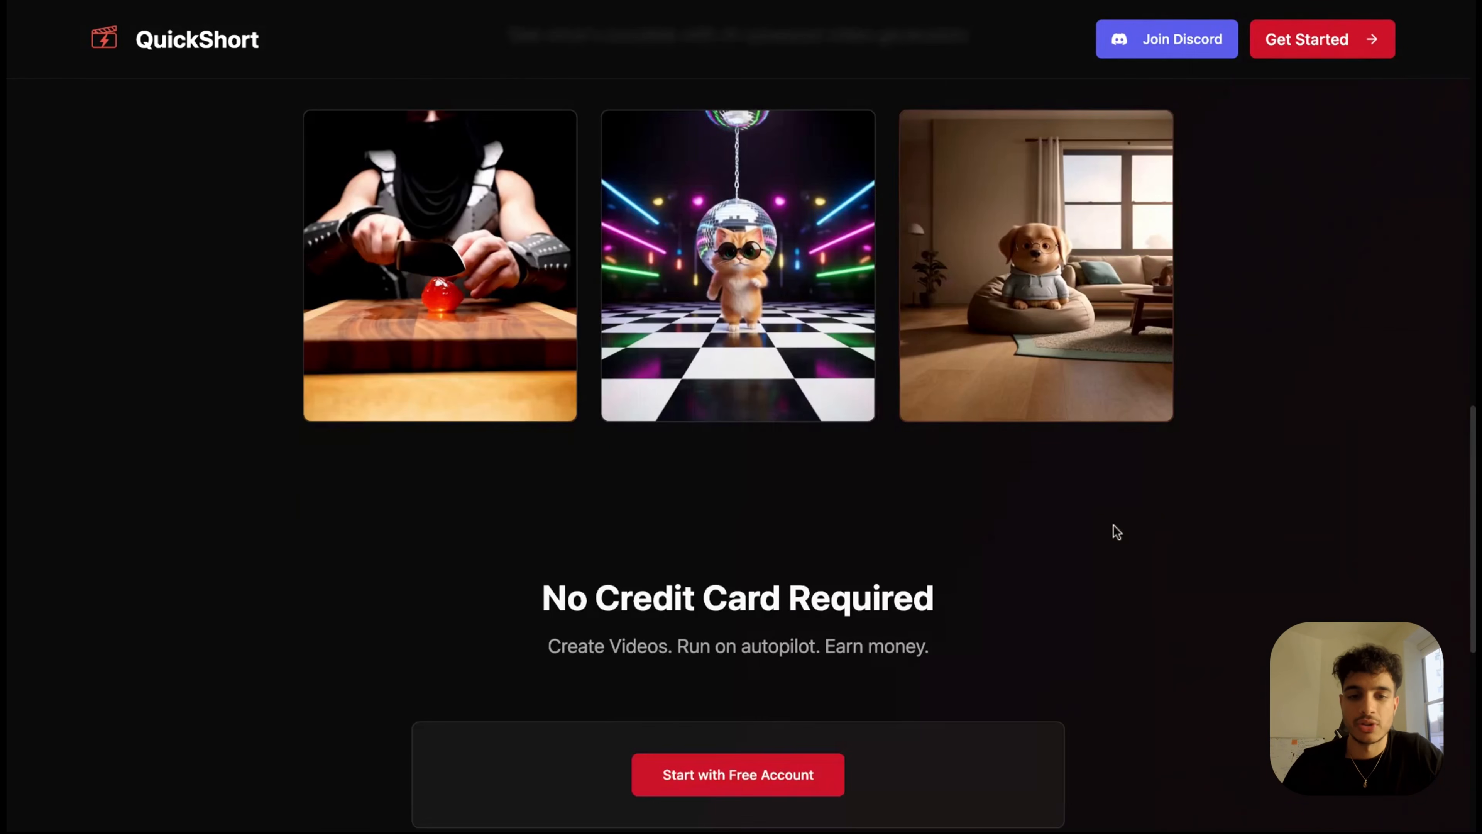
{"action": "scroll", "coordinate": [1116, 531], "scroll_direction": "up", "scroll_amount": 2}
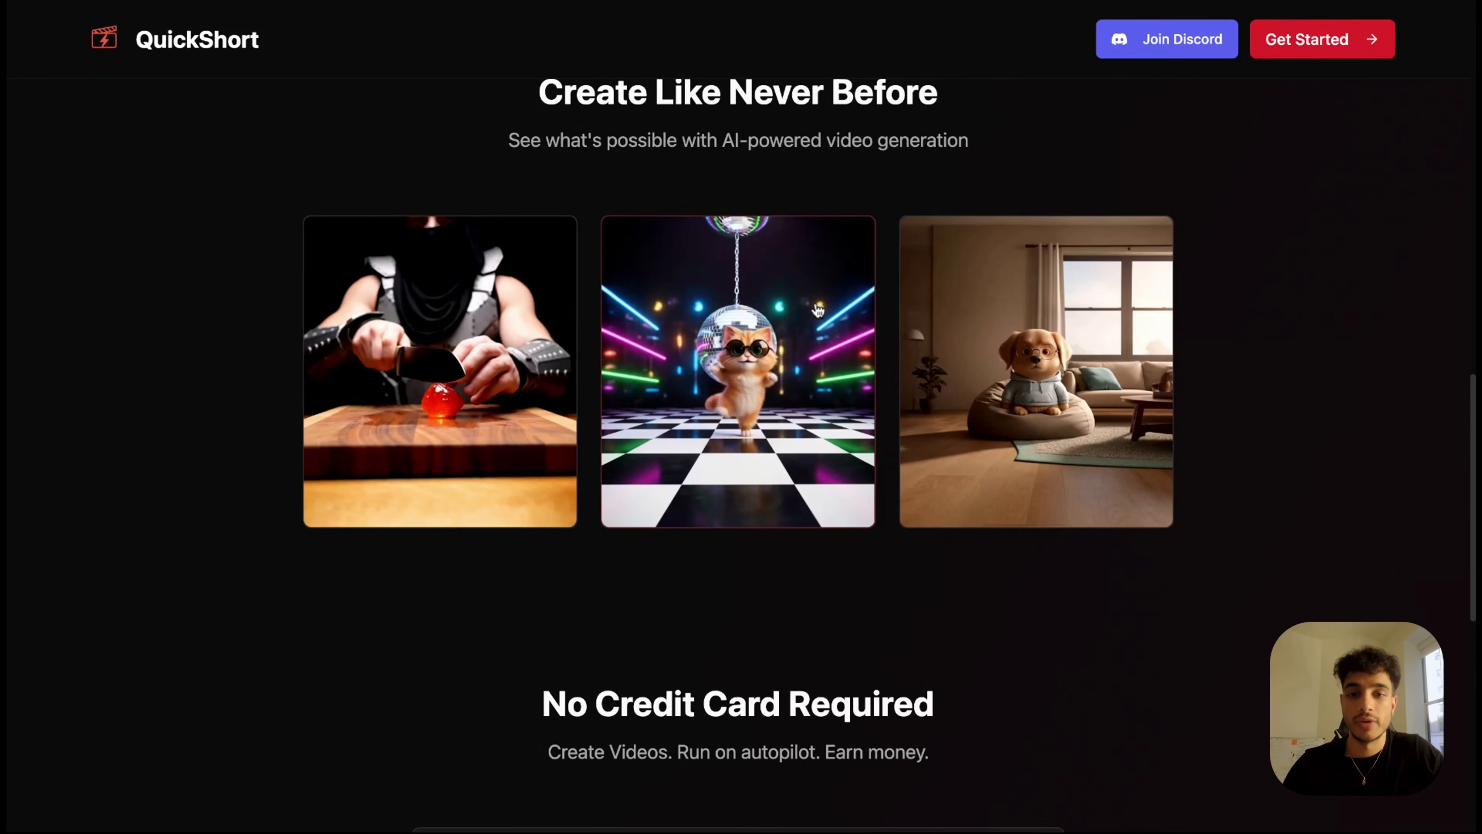
{"action": "scroll", "coordinate": [953, 480], "scroll_direction": "down", "scroll_amount": 5}
{"action": "scroll", "coordinate": [958, 480], "scroll_direction": "up", "scroll_amount": 10}
{"action": "scroll", "coordinate": [958, 479], "scroll_direction": "up", "scroll_amount": 8}
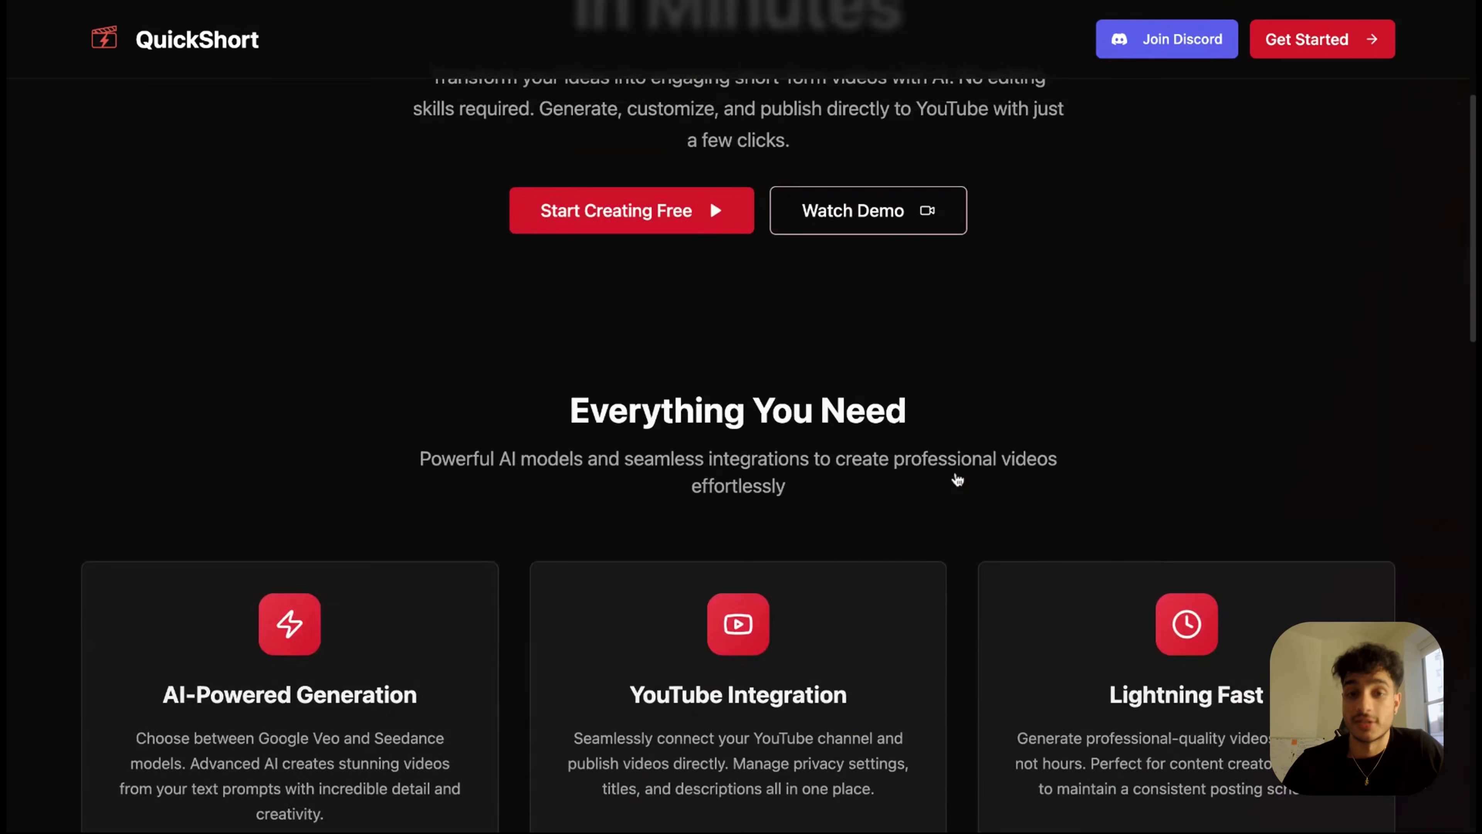
{"action": "scroll", "coordinate": [741, 417], "scroll_direction": "down", "scroll_amount": 8}
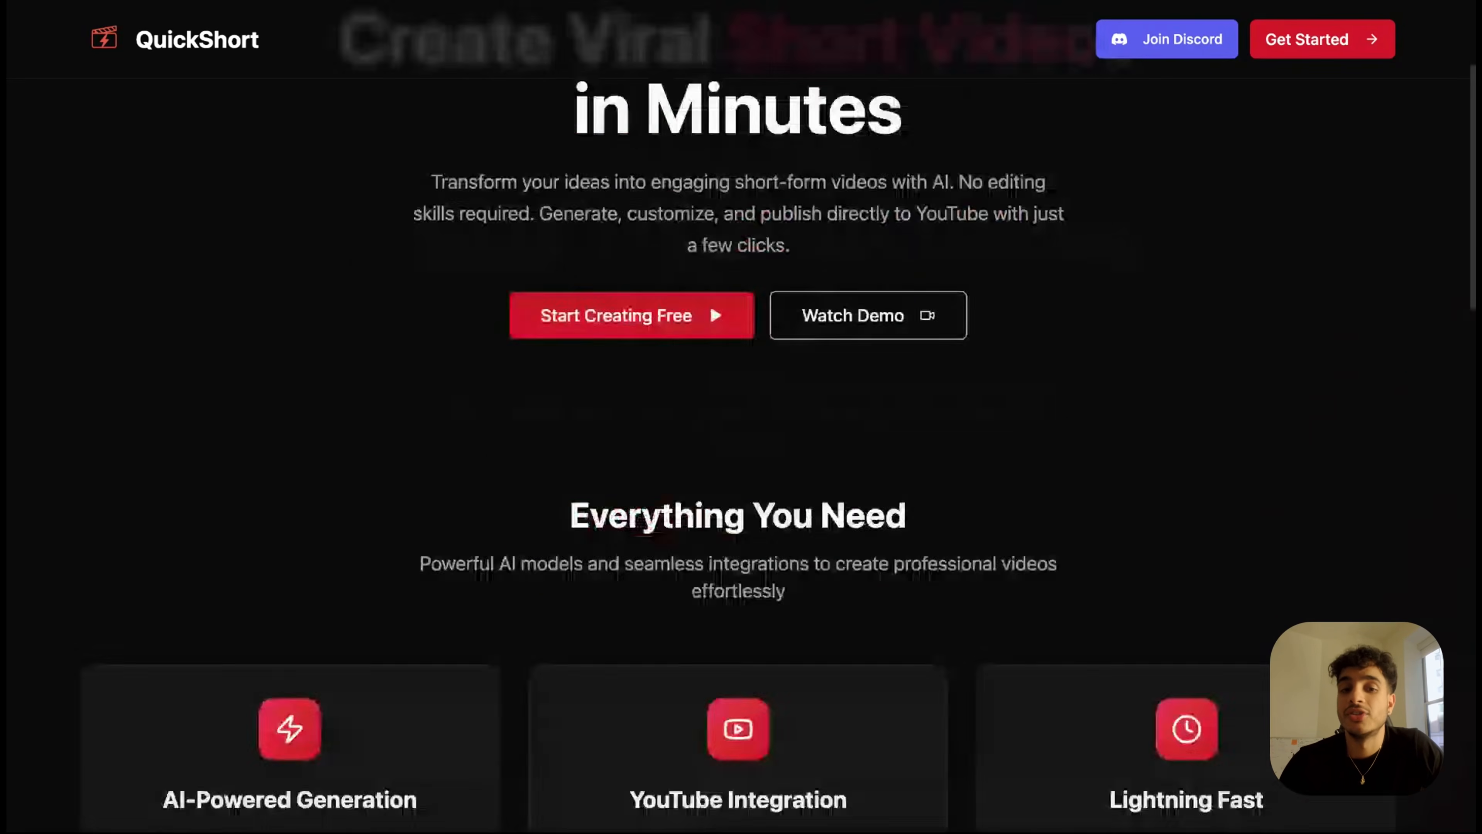
{"action": "scroll", "coordinate": [992, 483], "scroll_direction": "down", "scroll_amount": 6}
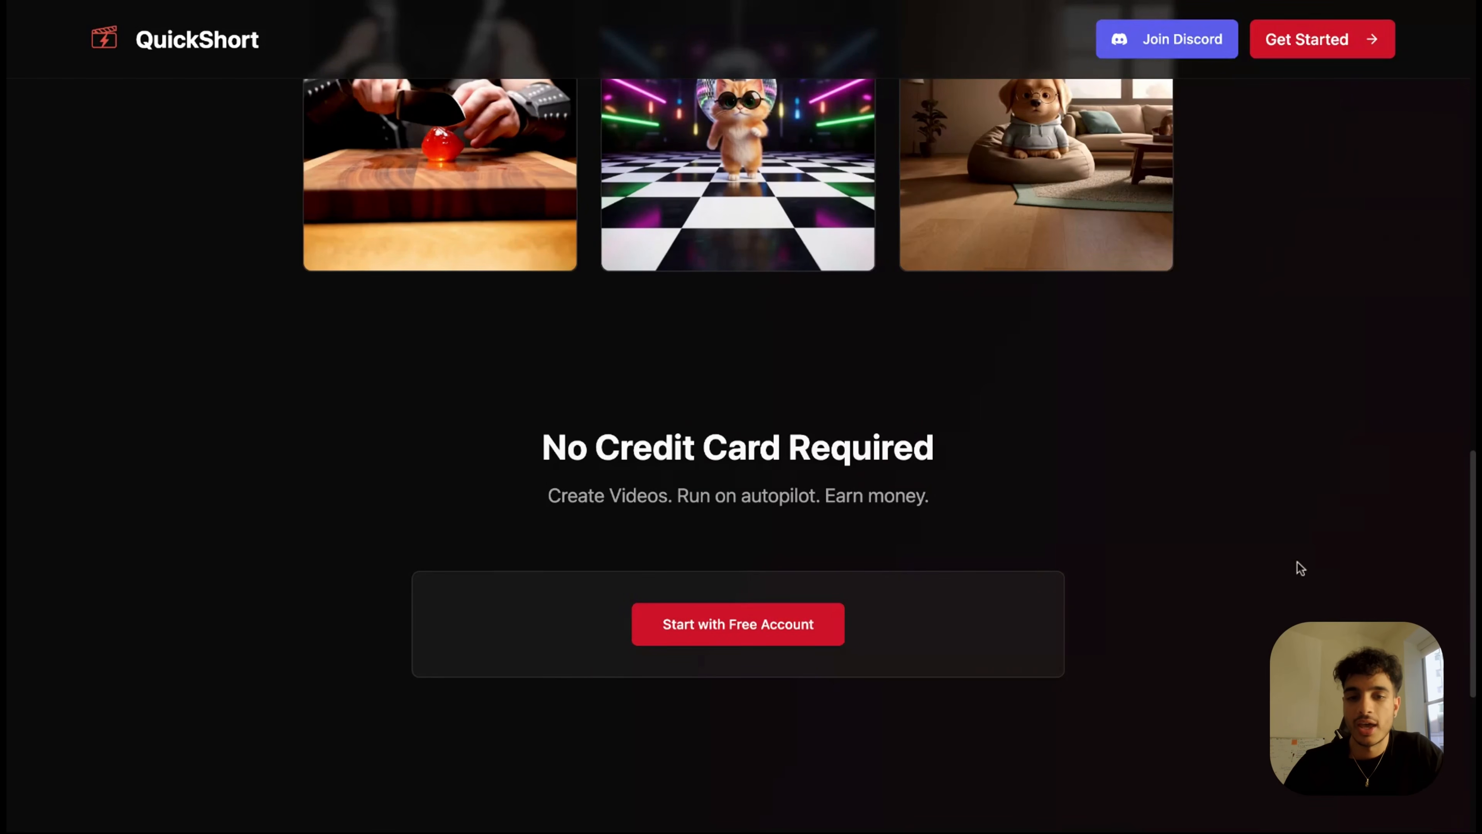
{"action": "scroll", "coordinate": [1296, 564], "scroll_direction": "up", "scroll_amount": 6}
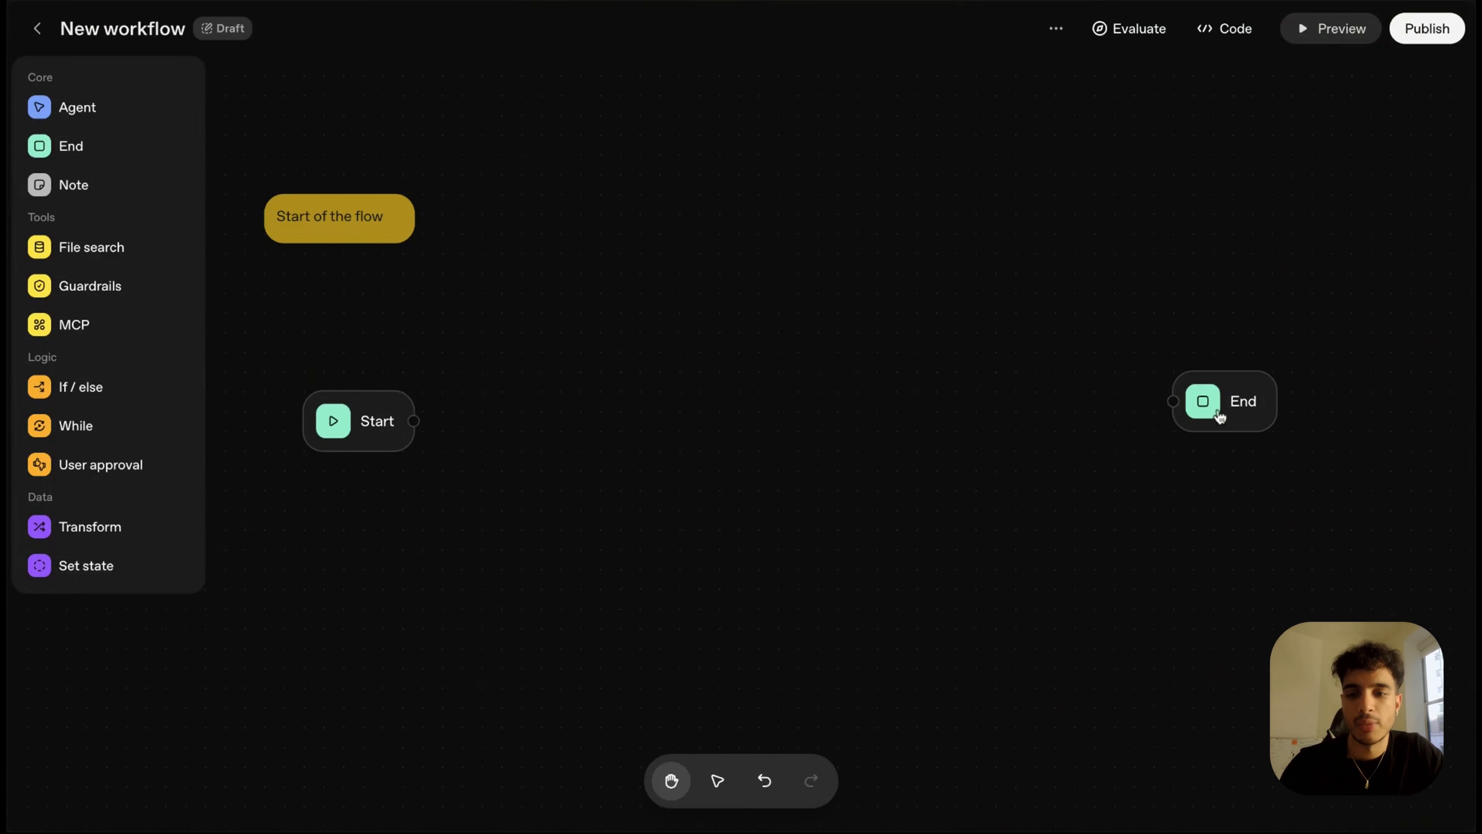
- Add a Guardrails node connected to Start and enable its Jailbreak and Moderation checks
{"action": "left_click_drag", "start_coordinate": [1261, 416], "coordinate": [1220, 417]}
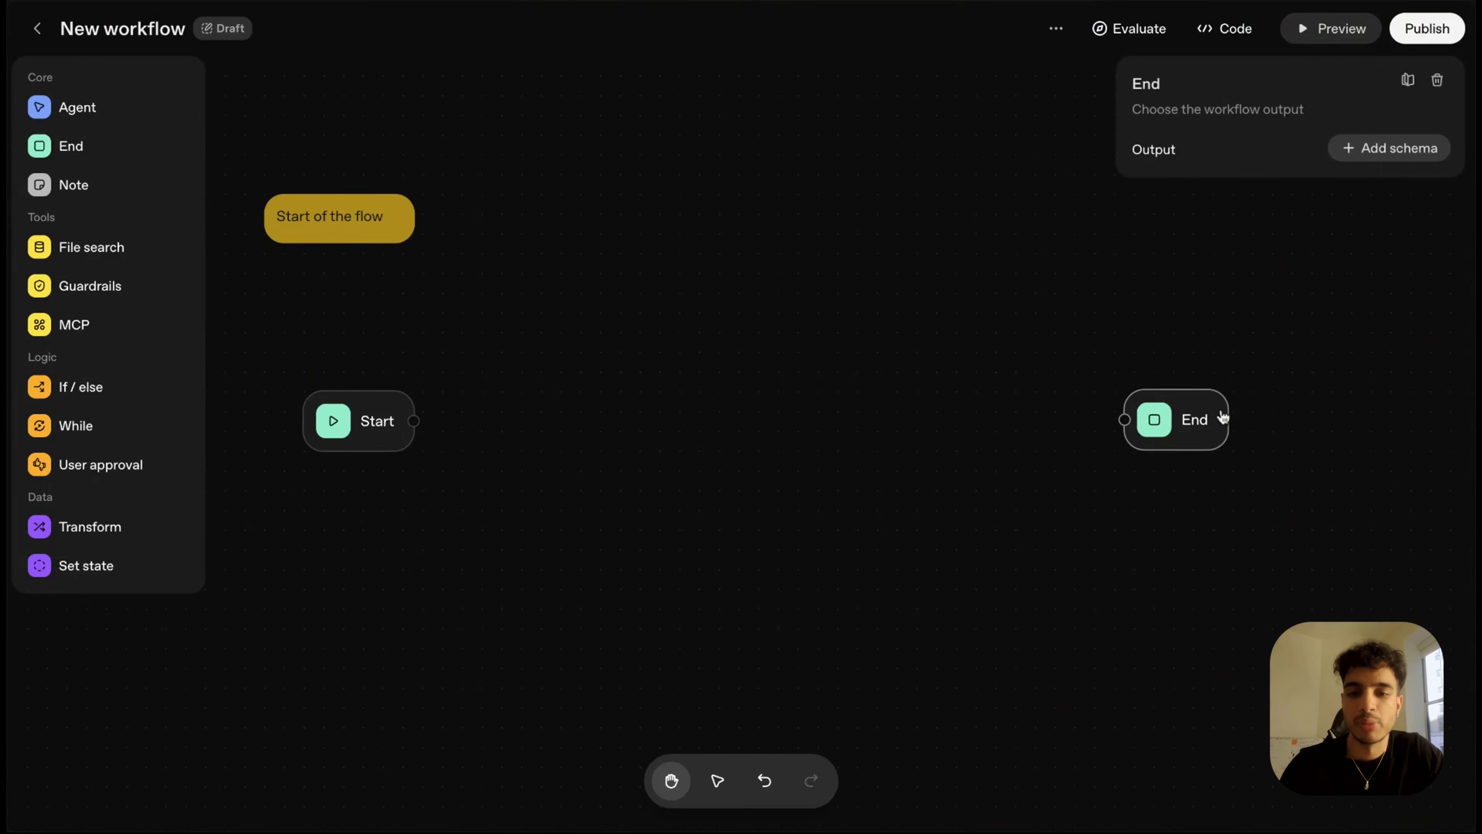
{"action": "left_click", "coordinate": [102, 292]}
{"action": "left_click_drag", "start_coordinate": [613, 454], "coordinate": [557, 431]}
{"action": "left_click_drag", "start_coordinate": [415, 421], "coordinate": [501, 421]}
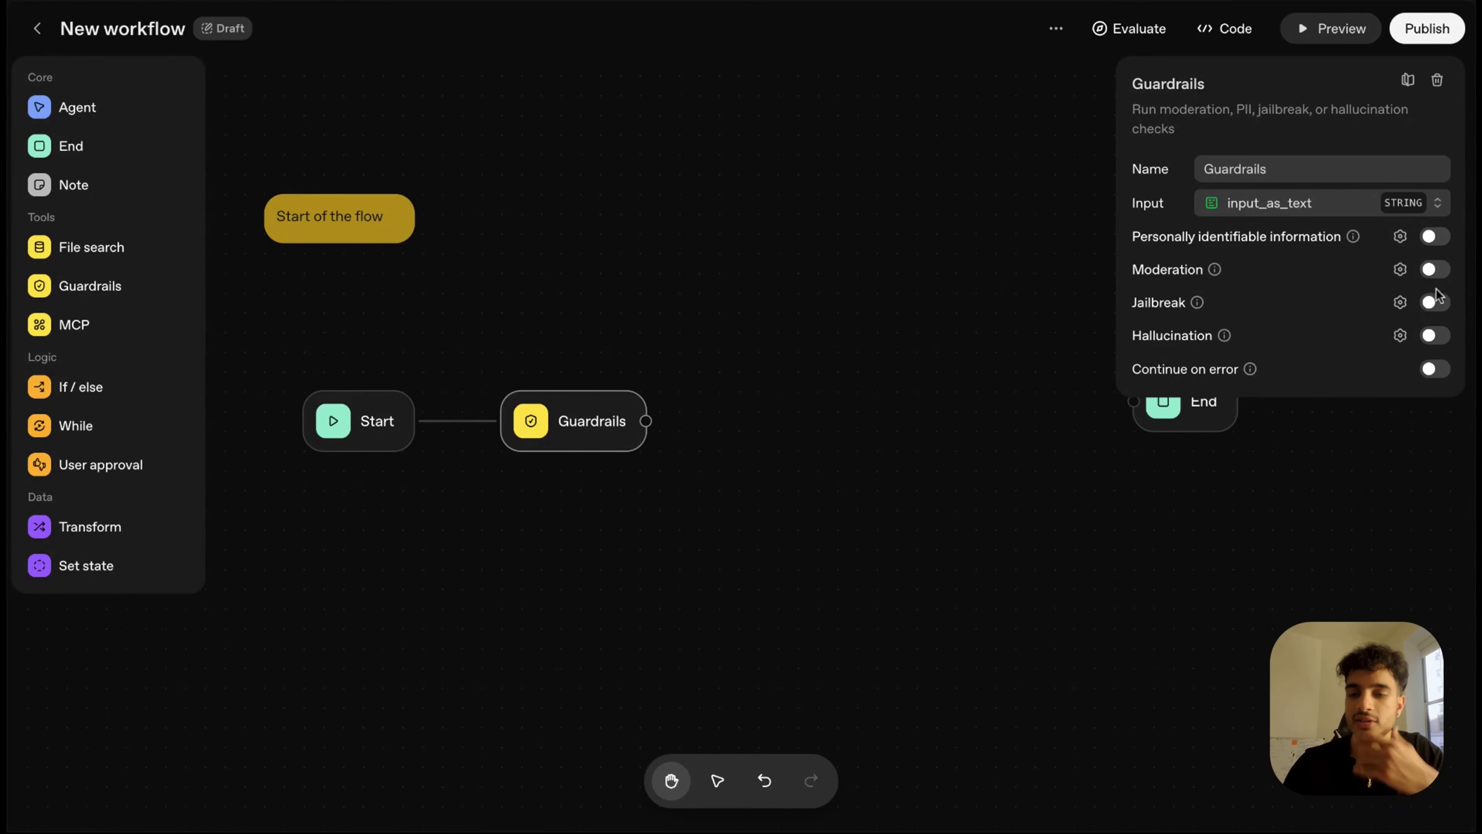
{"action": "left_click", "coordinate": [1436, 303]}
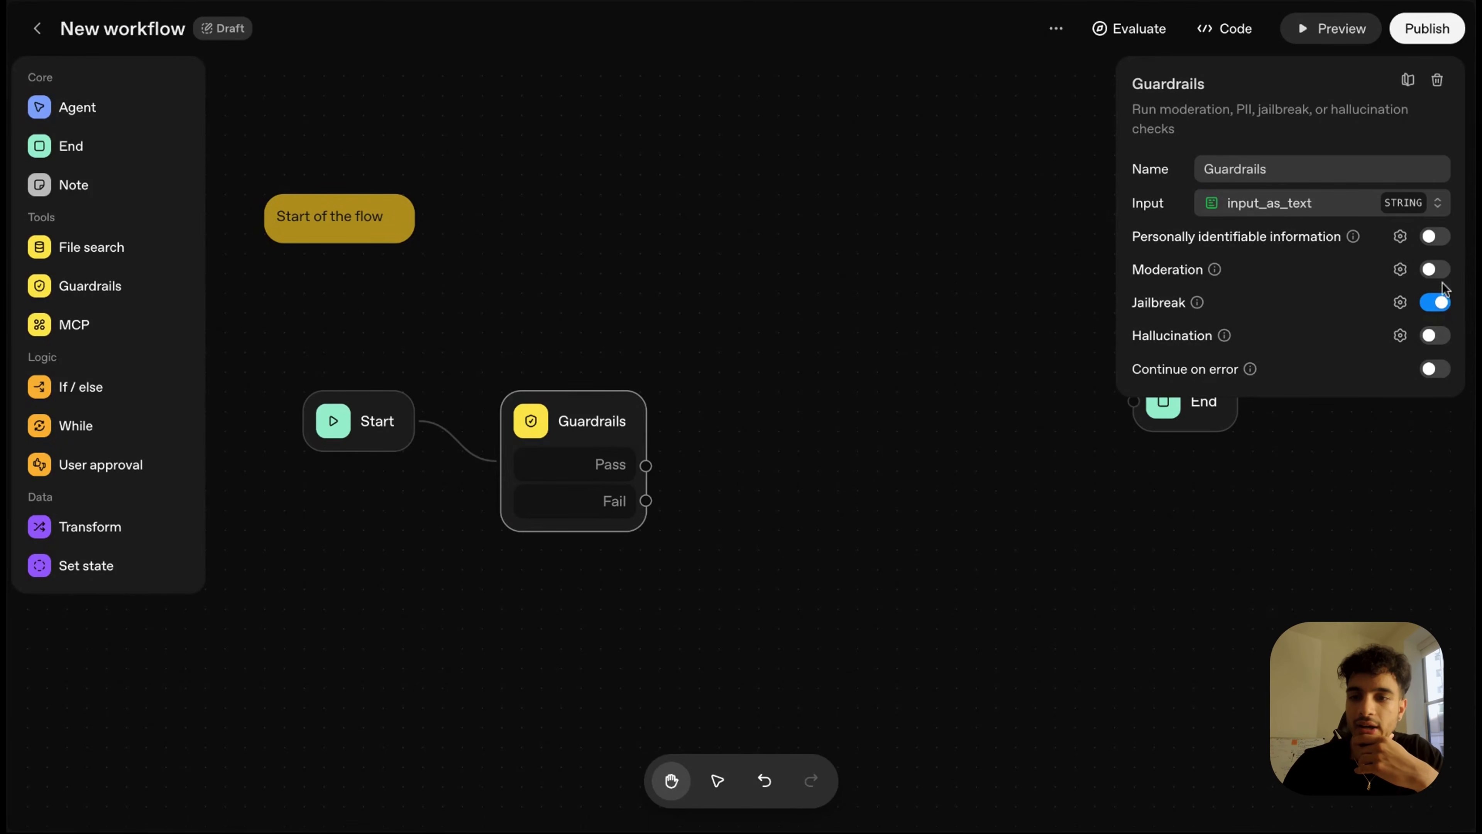
{"action": "left_click", "coordinate": [1435, 269]}
- Align the Guardrails node with Start and route its Fail output to the End node placed below it
{"action": "left_click_drag", "start_coordinate": [596, 425], "coordinate": [596, 386]}
{"action": "mouse_move", "coordinate": [646, 467]}
{"action": "left_mouse_down"}
{"action": "mouse_move", "coordinate": [682, 497]}
{"action": "mouse_move", "coordinate": [668, 485]}
{"action": "left_mouse_up"}
{"action": "left_click_drag", "start_coordinate": [668, 481], "coordinate": [771, 597]}
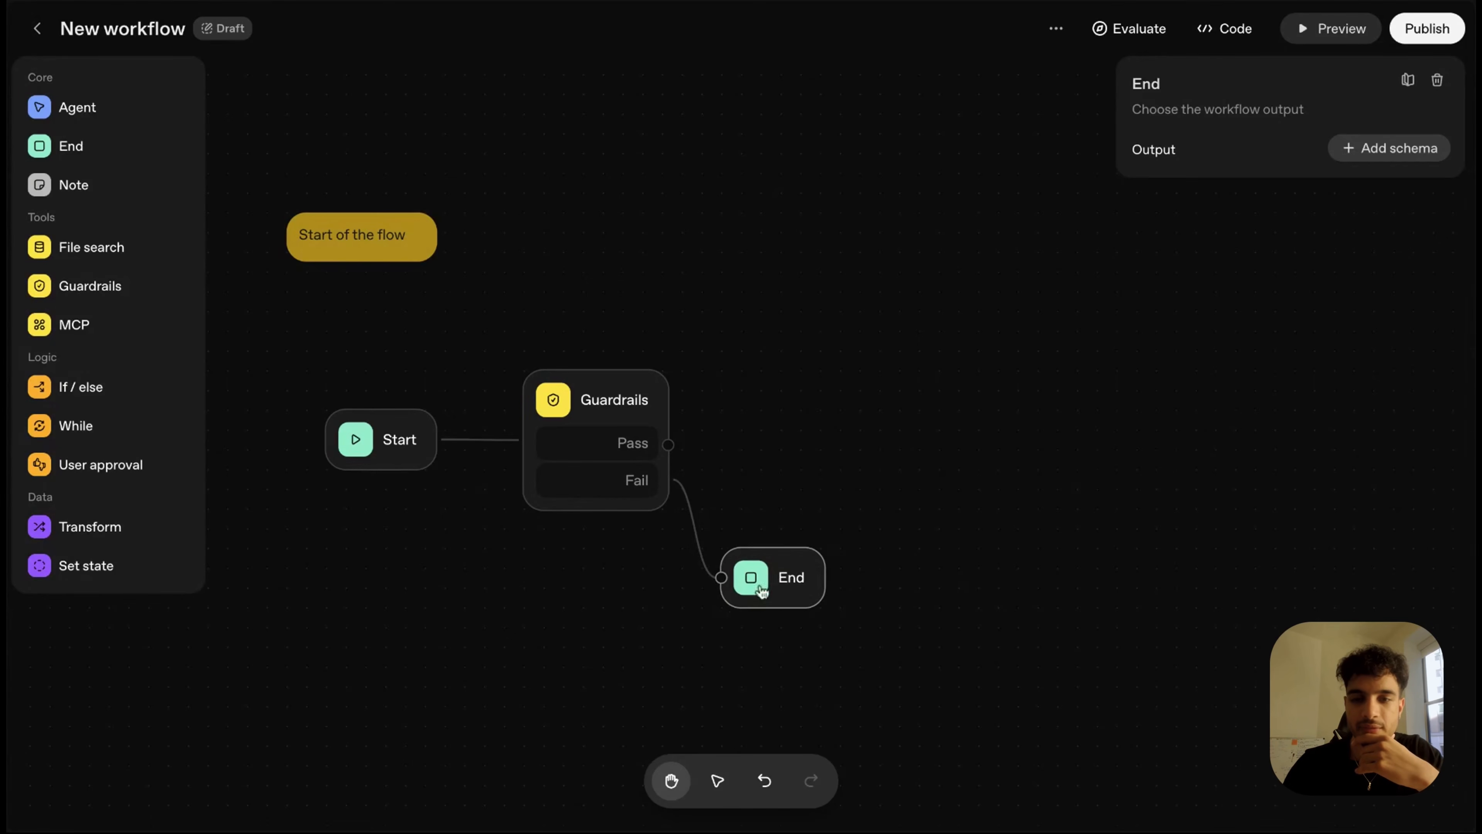
- Add an Agent node on the Guardrails Pass output and name it "Classification Agent"
{"action": "mouse_move", "coordinate": [668, 444]}
{"action": "left_mouse_down"}
{"action": "mouse_move", "coordinate": [773, 415]}
{"action": "mouse_move", "coordinate": [784, 388]}
{"action": "left_mouse_up"}
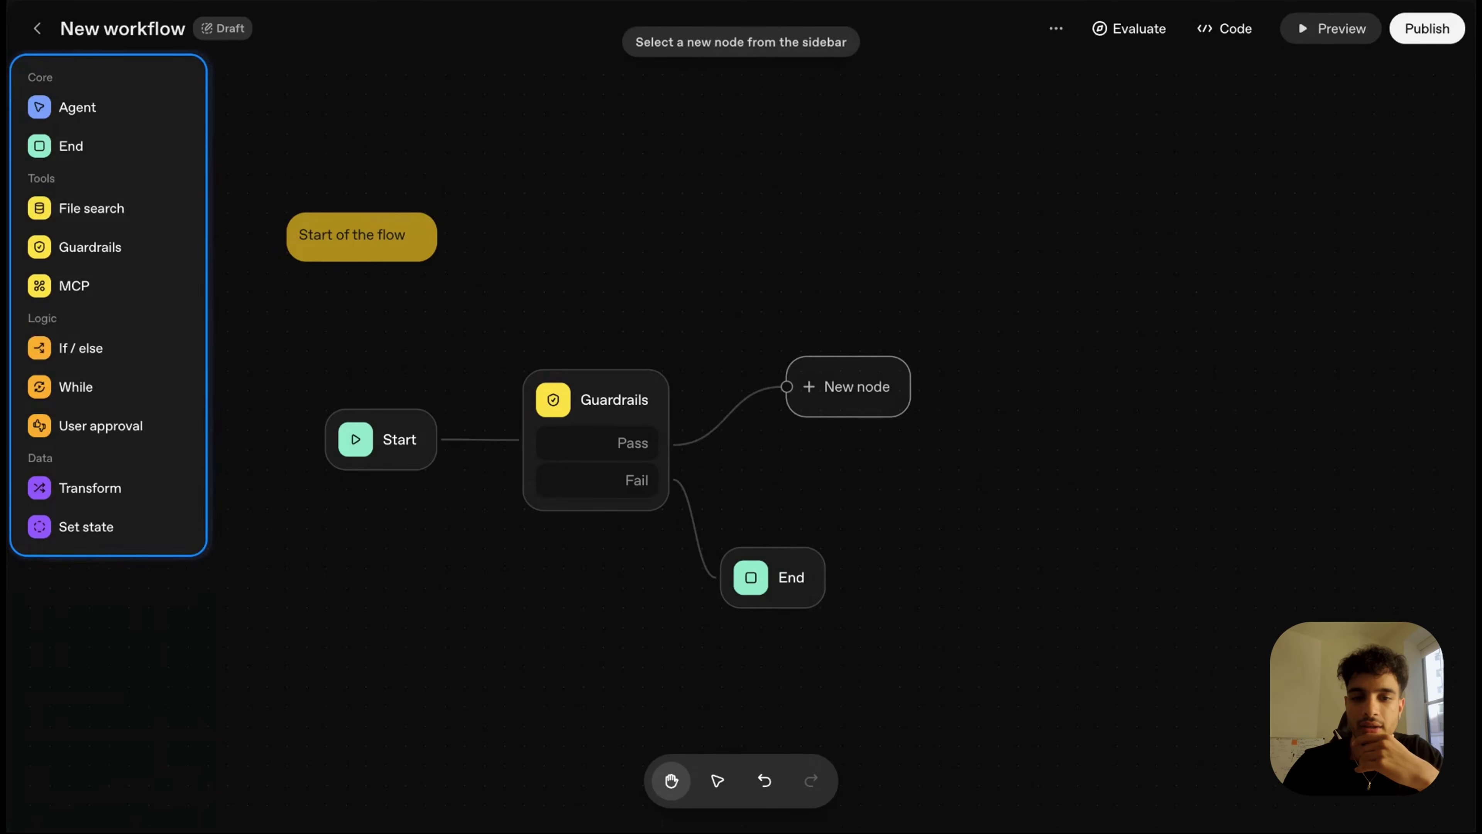
{"action": "left_click", "coordinate": [82, 108]}
{"action": "double_click", "coordinate": [1275, 150]}
{"action": "type", "text": "Classi"}
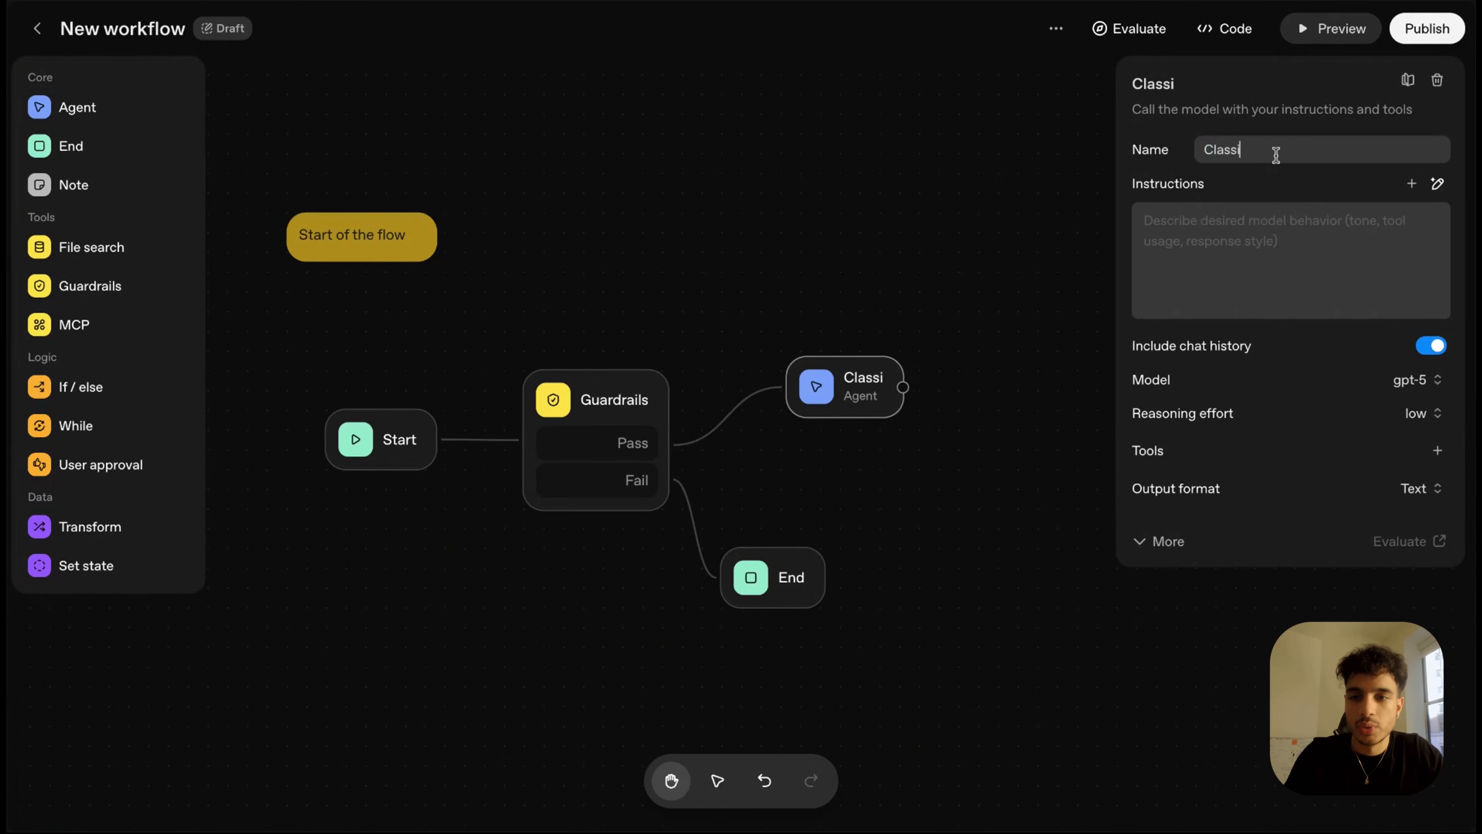
{"action": "type", "text": "fication Agent"}
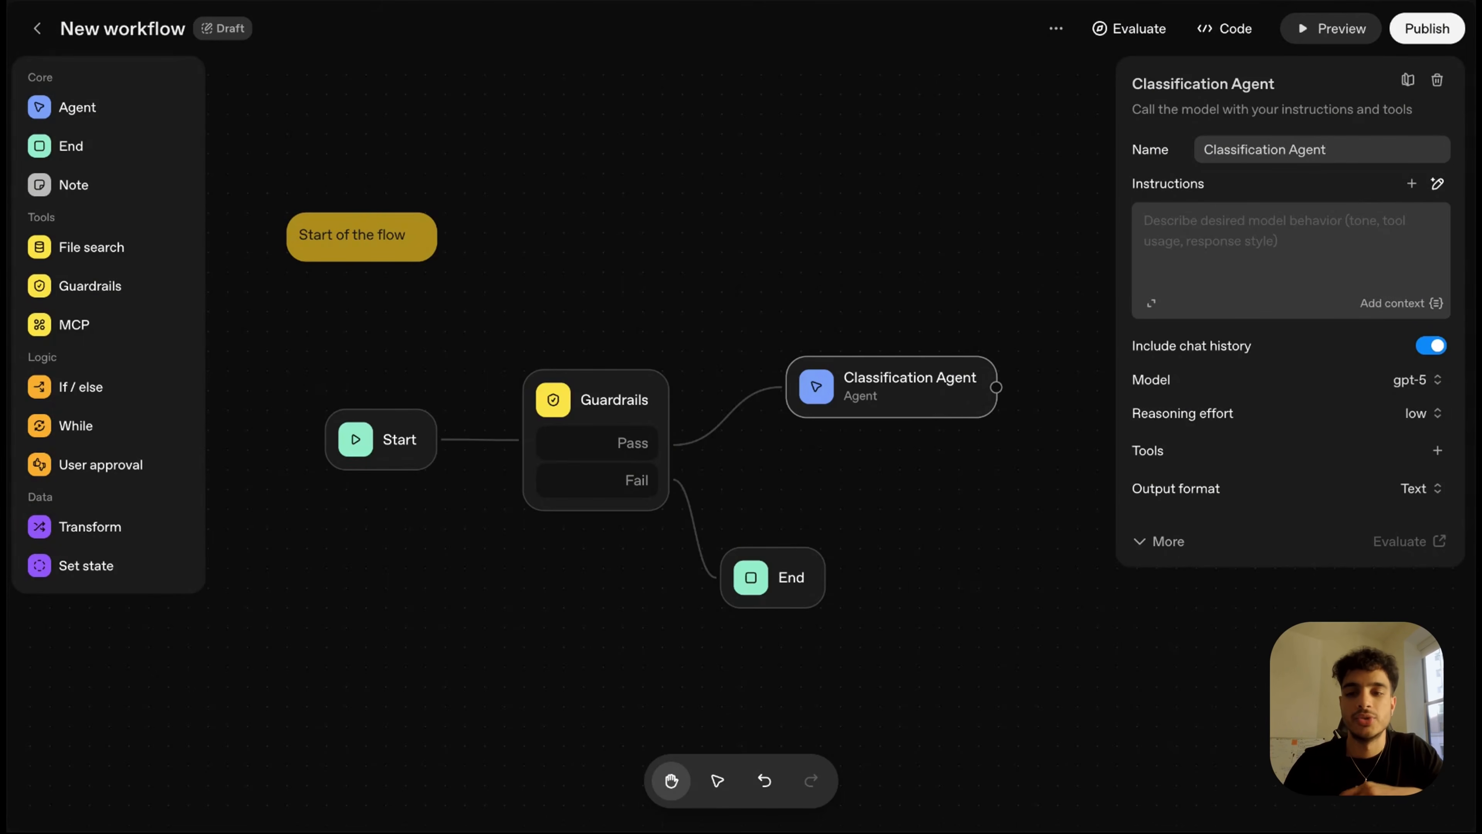
- Save instructions telling the Classification Agent to decide whether the user is asking to buy the tool or ask a general question about it
{"action": "left_click", "coordinate": [1233, 256]}
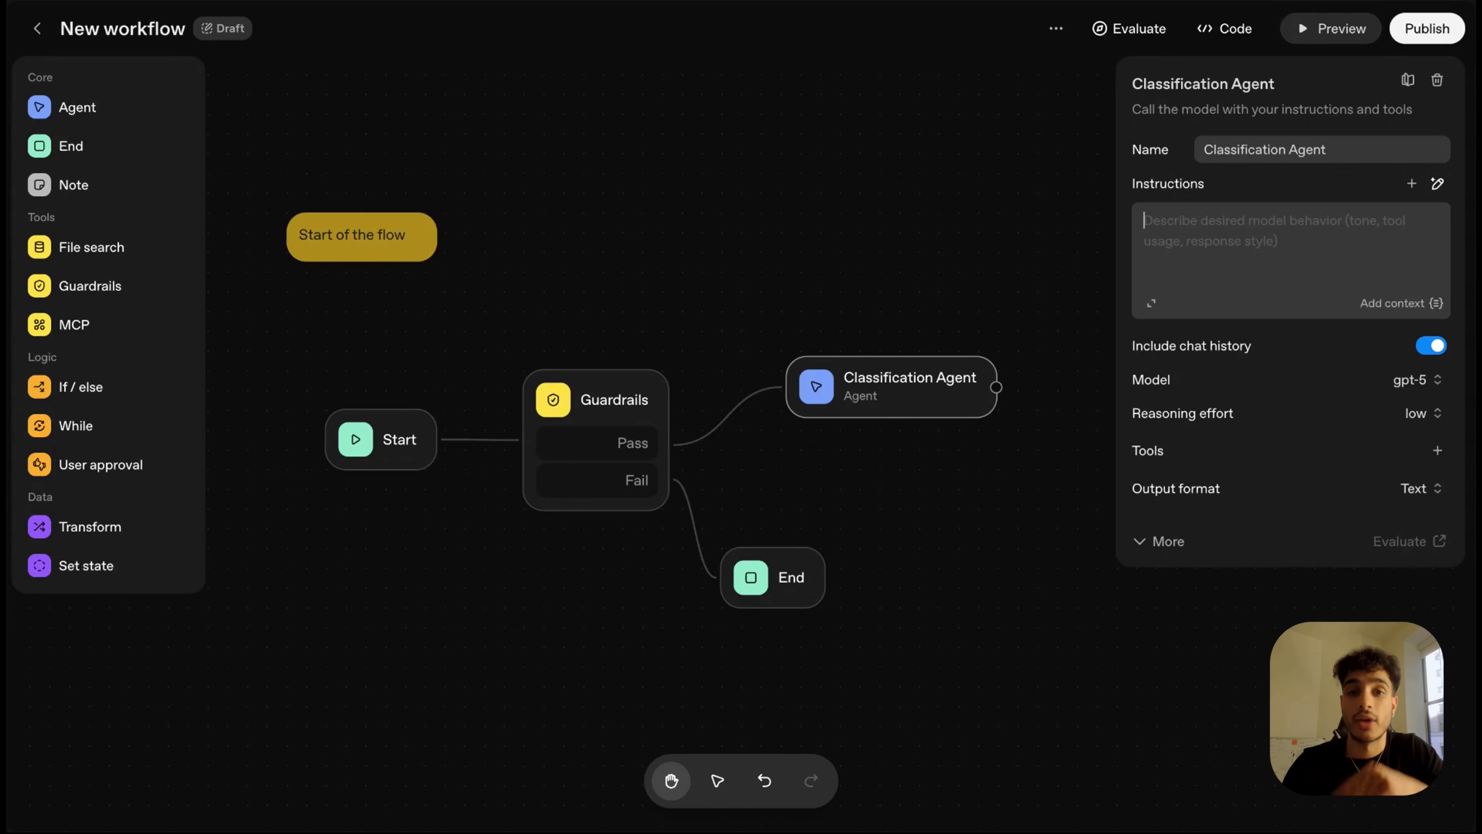
{"action": "left_click", "coordinate": [1150, 303]}
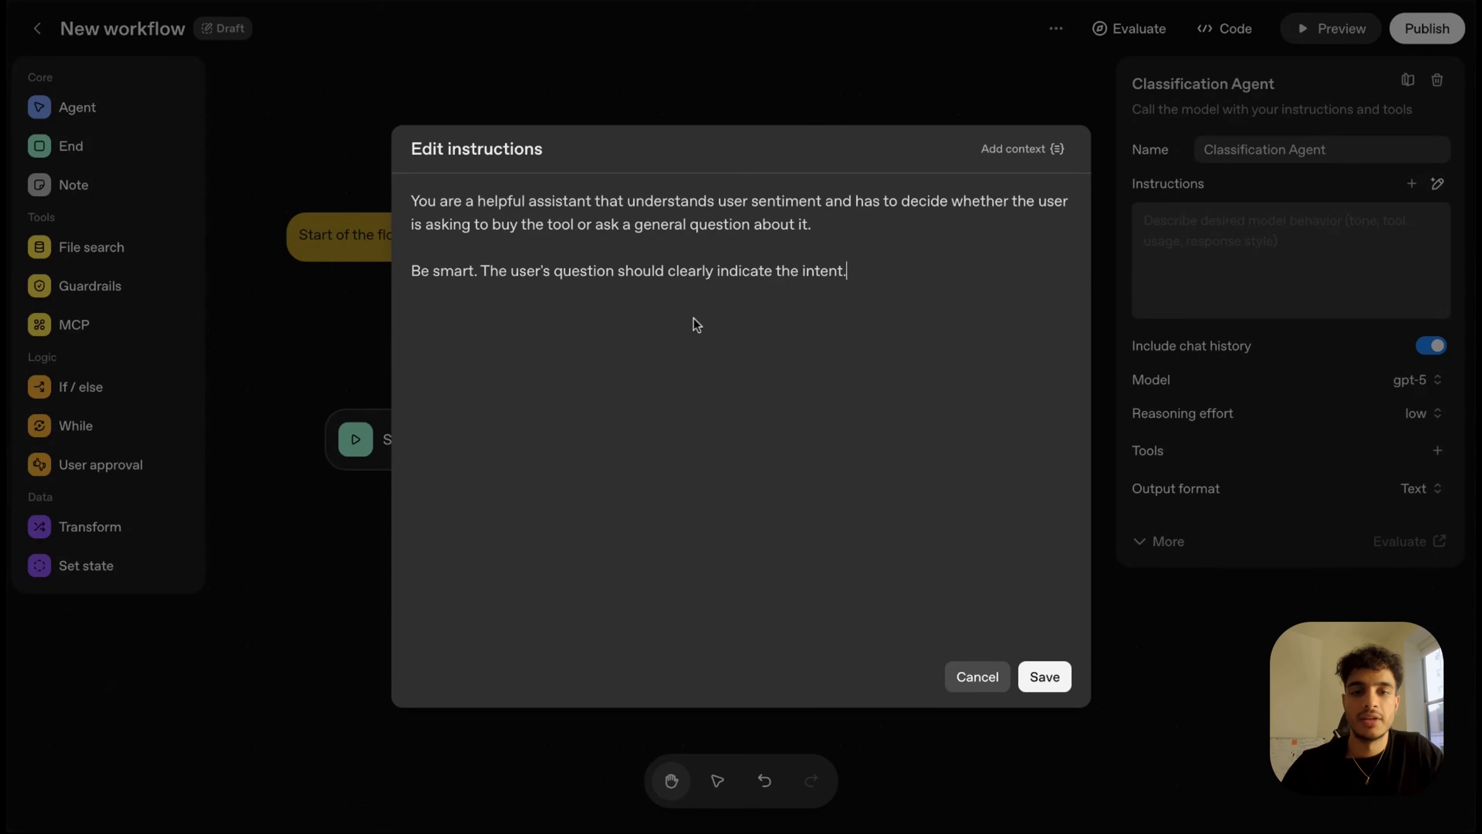
{"action": "key", "text": "ctrl+a"}
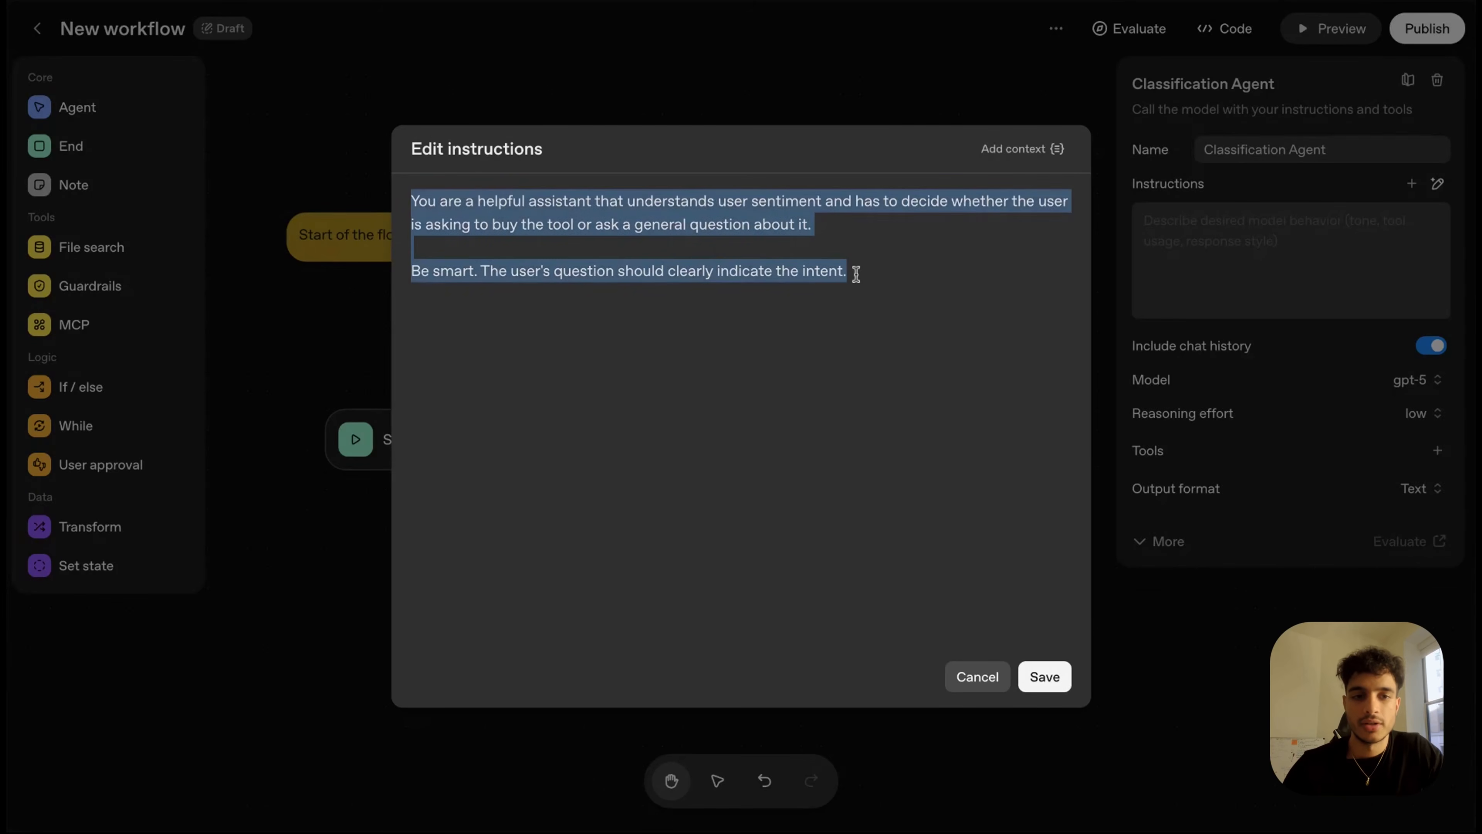
{"action": "left_click", "coordinate": [975, 533]}
{"action": "left_click", "coordinate": [1044, 677]}
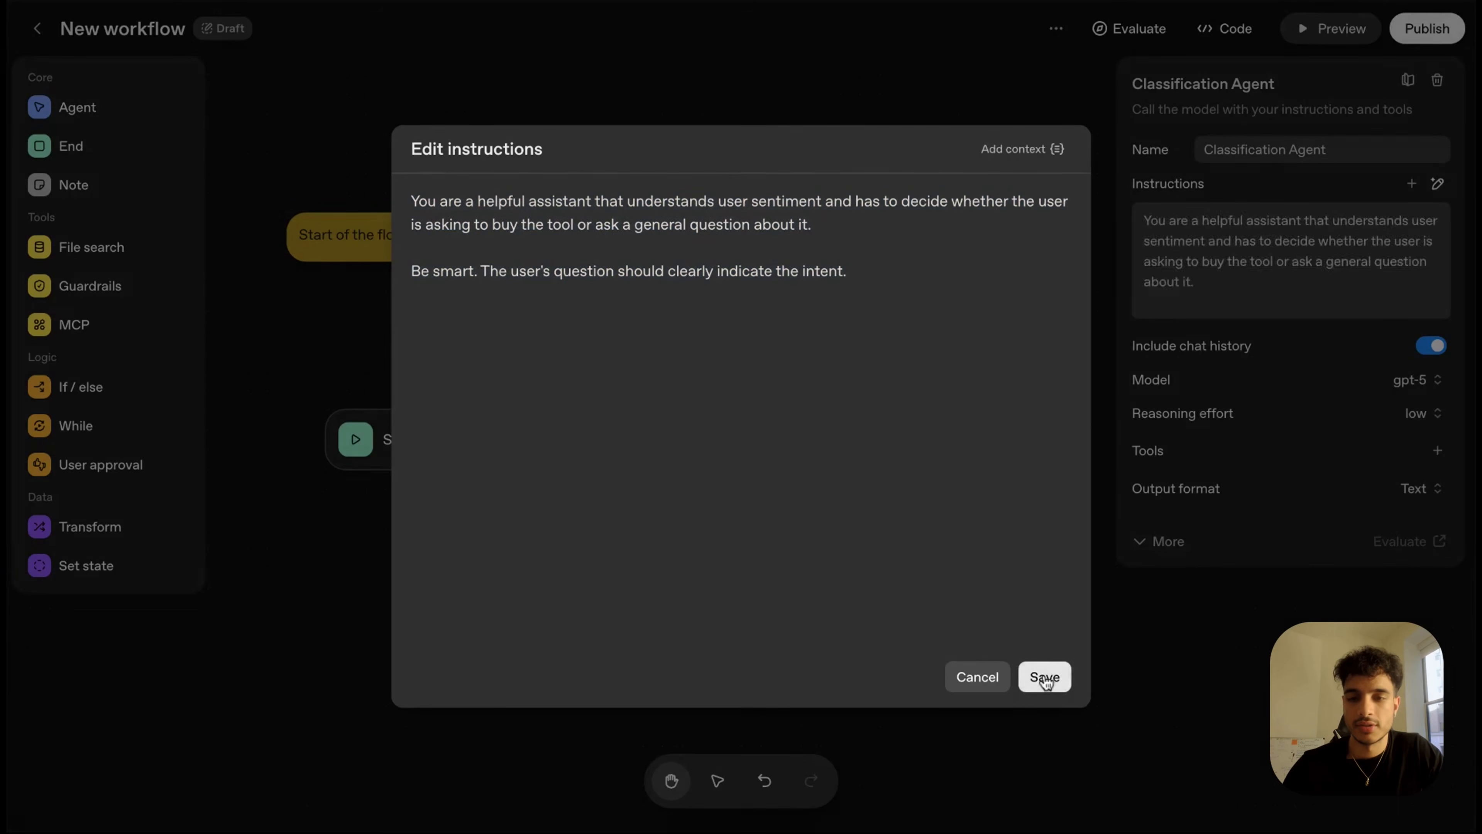
- Examine the Classification Agent's reasoning effort levels and the tools that can be attached to it
{"action": "left_click", "coordinate": [1421, 412]}
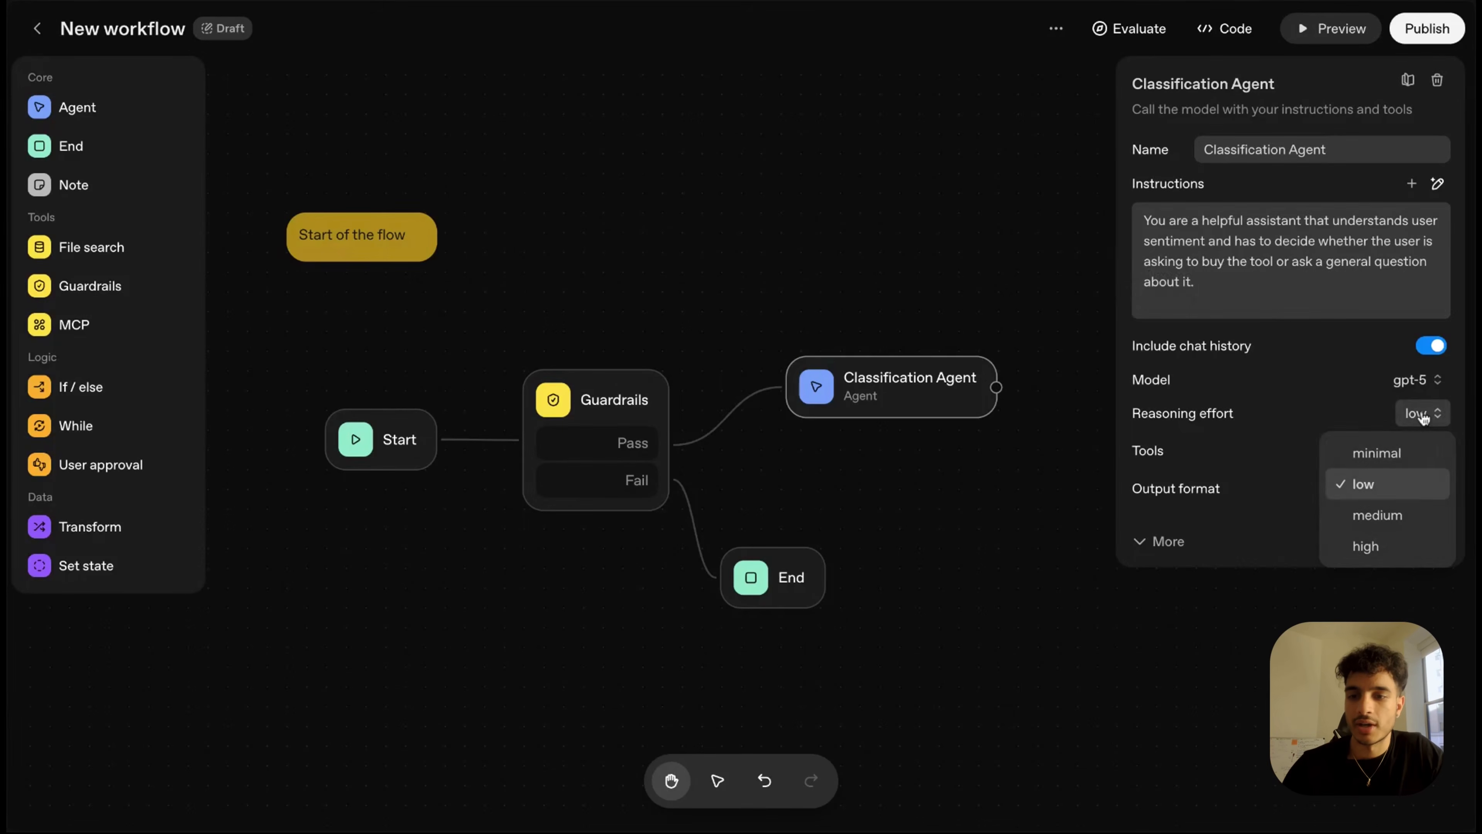
{"action": "left_click", "coordinate": [1281, 436]}
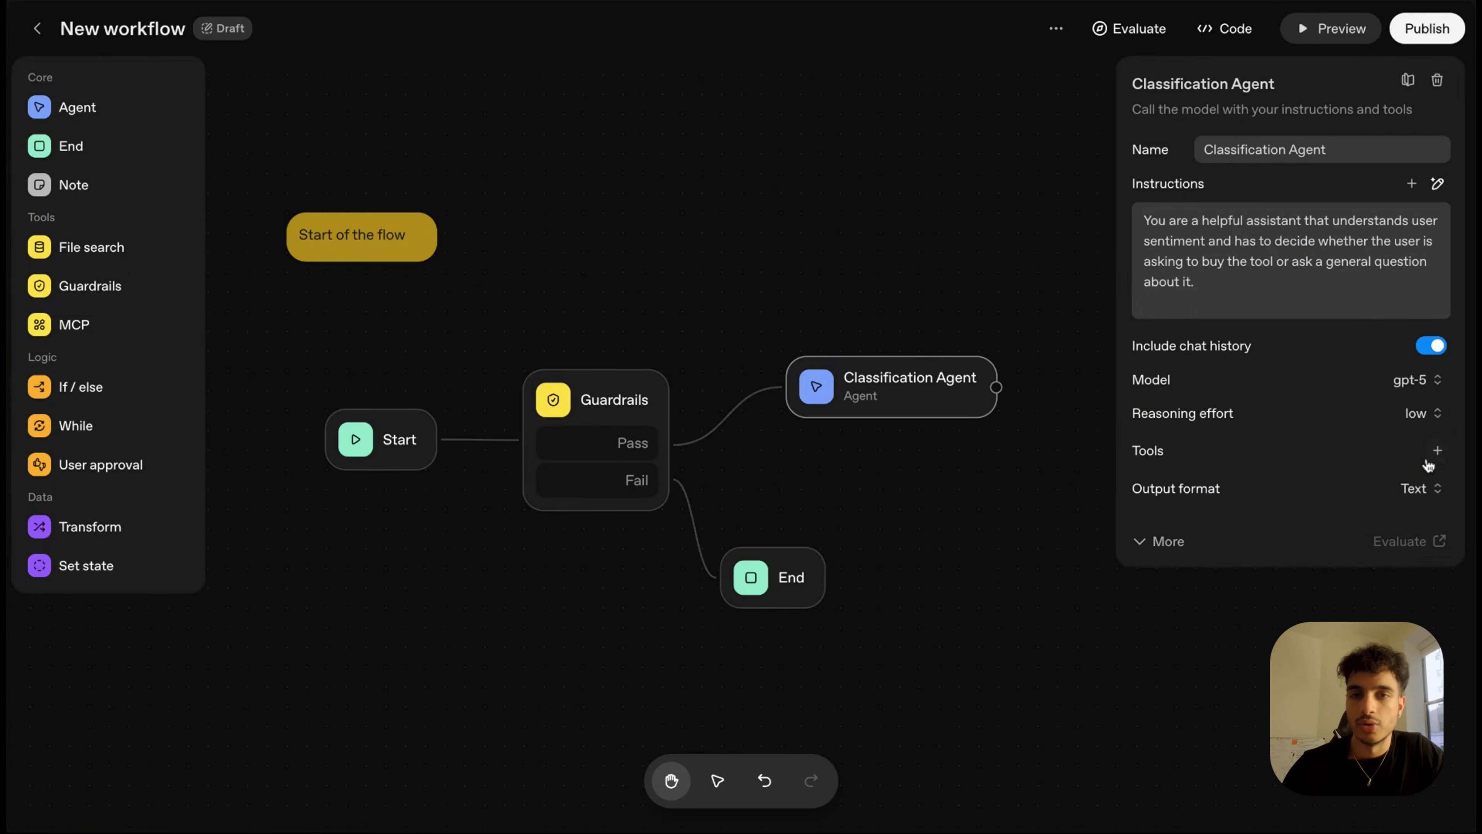
{"action": "left_click", "coordinate": [1437, 450]}
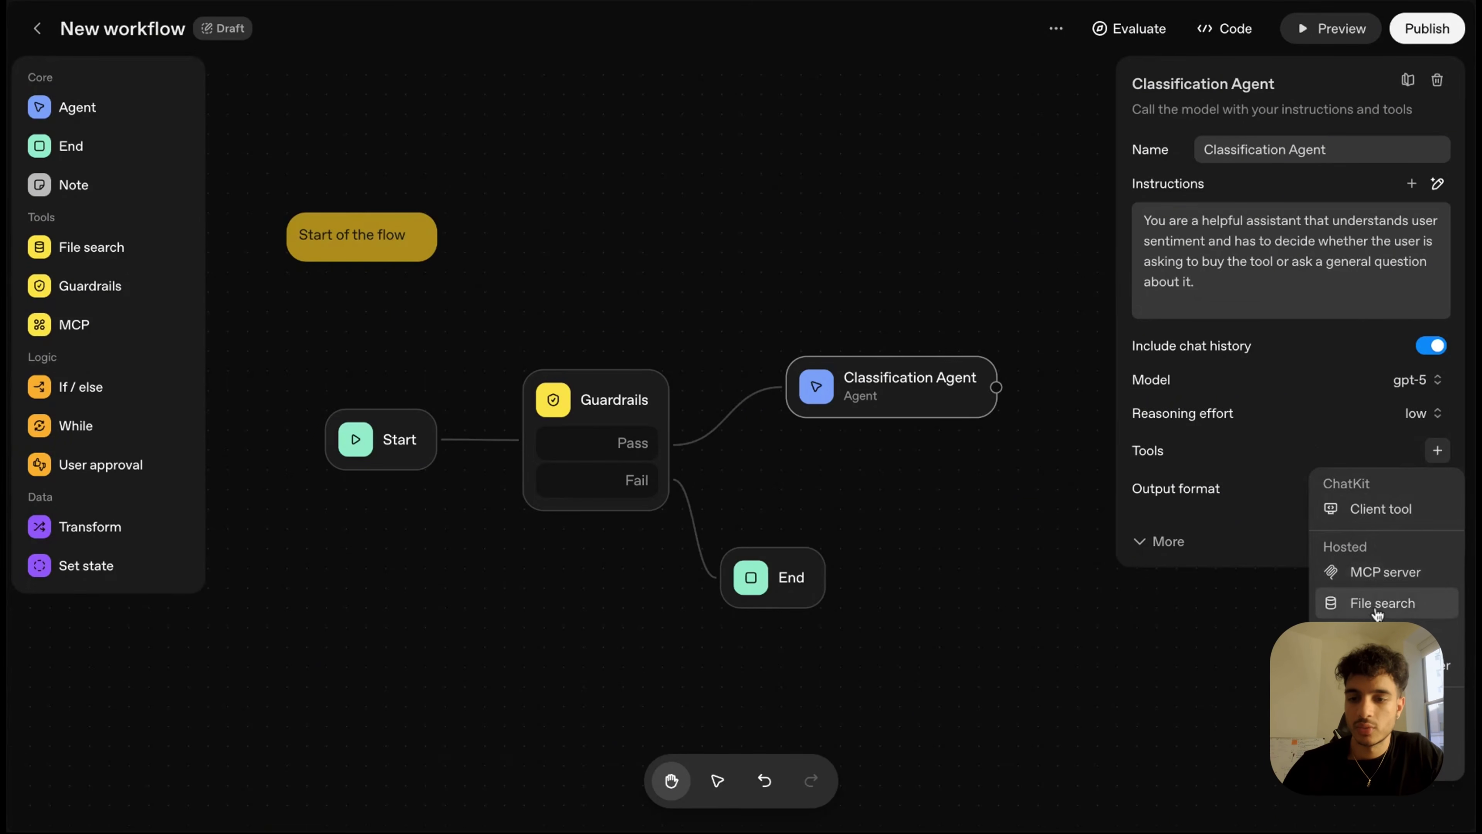
{"action": "left_click", "coordinate": [1298, 452]}
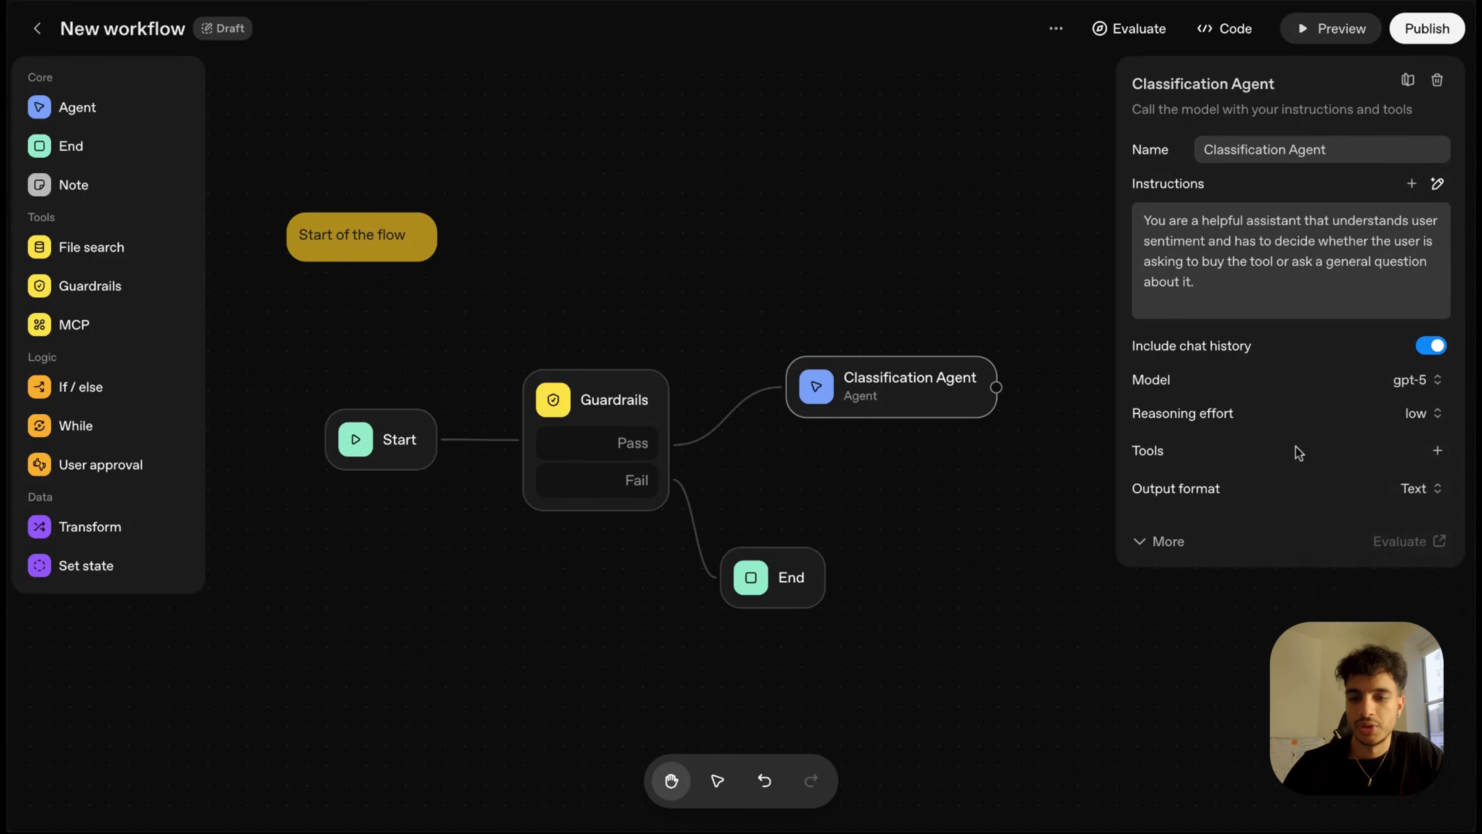
- Set the output format to JSON and generate its schema from "Decide if user is asking a general question about the Saas or is trying to buy credits"
{"action": "left_click", "coordinate": [1408, 483]}
{"action": "left_click", "coordinate": [1366, 558]}
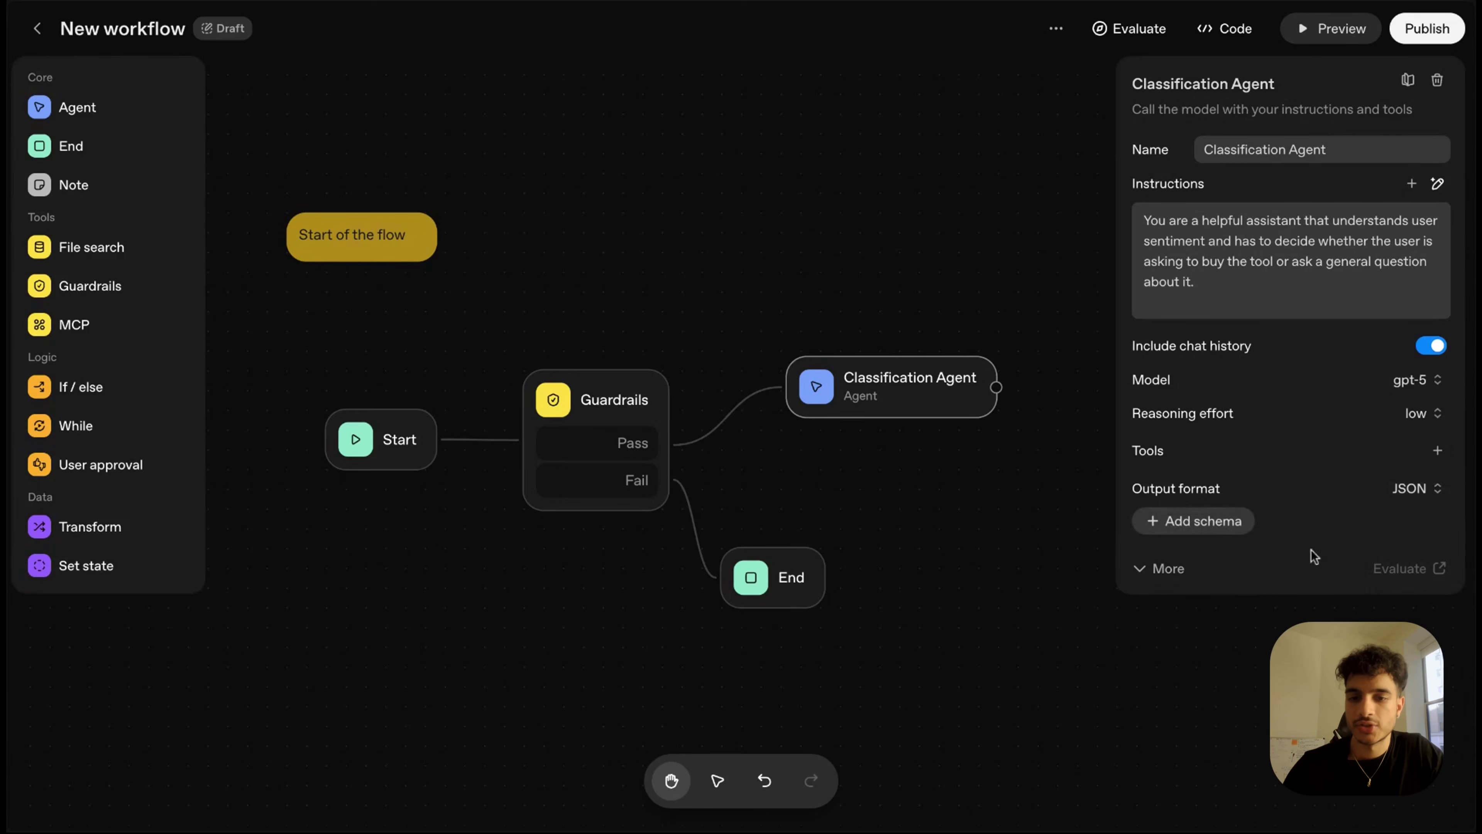
{"action": "left_click", "coordinate": [1211, 530]}
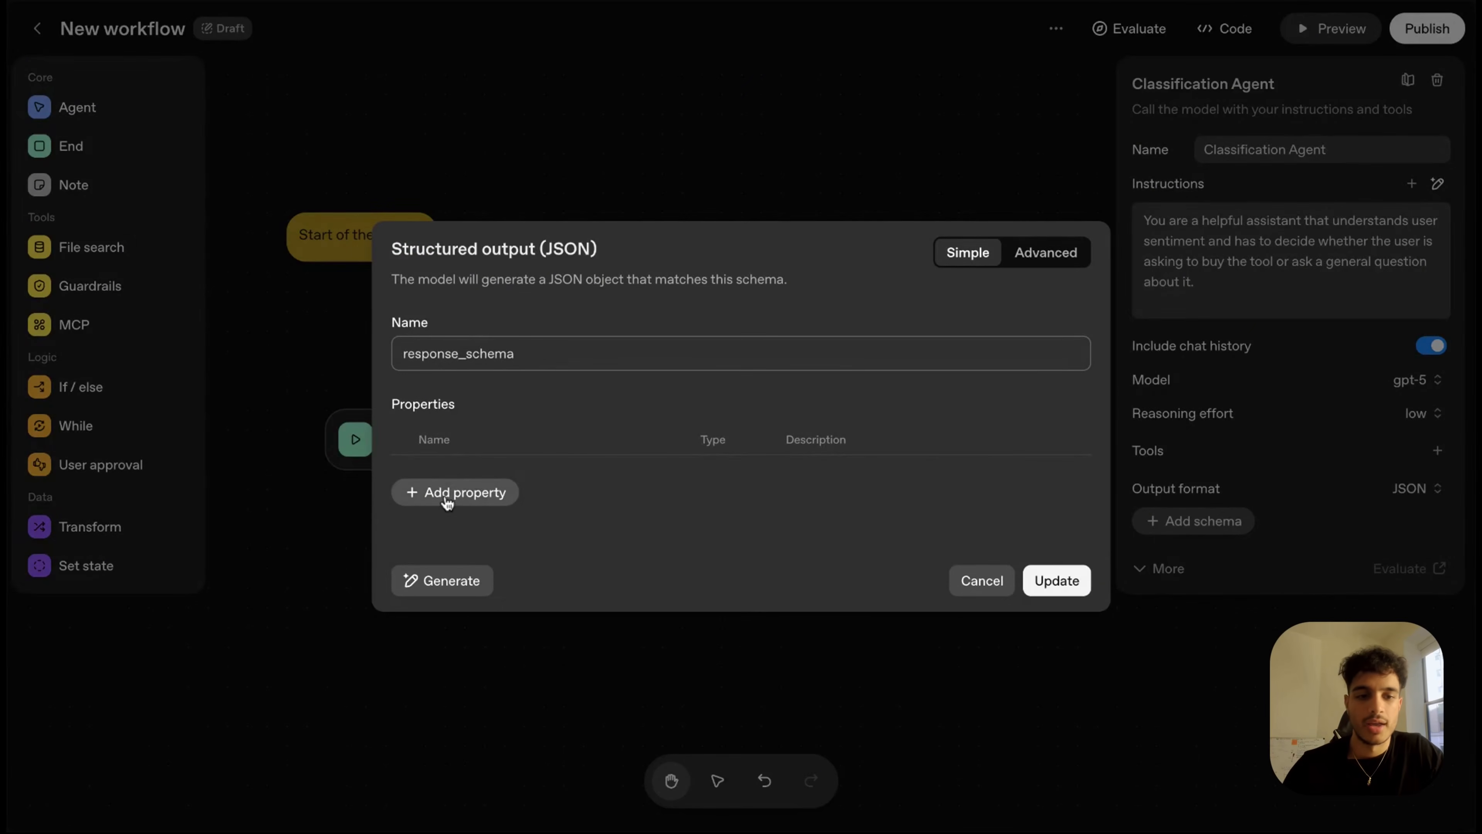
{"action": "left_click", "coordinate": [443, 579]}
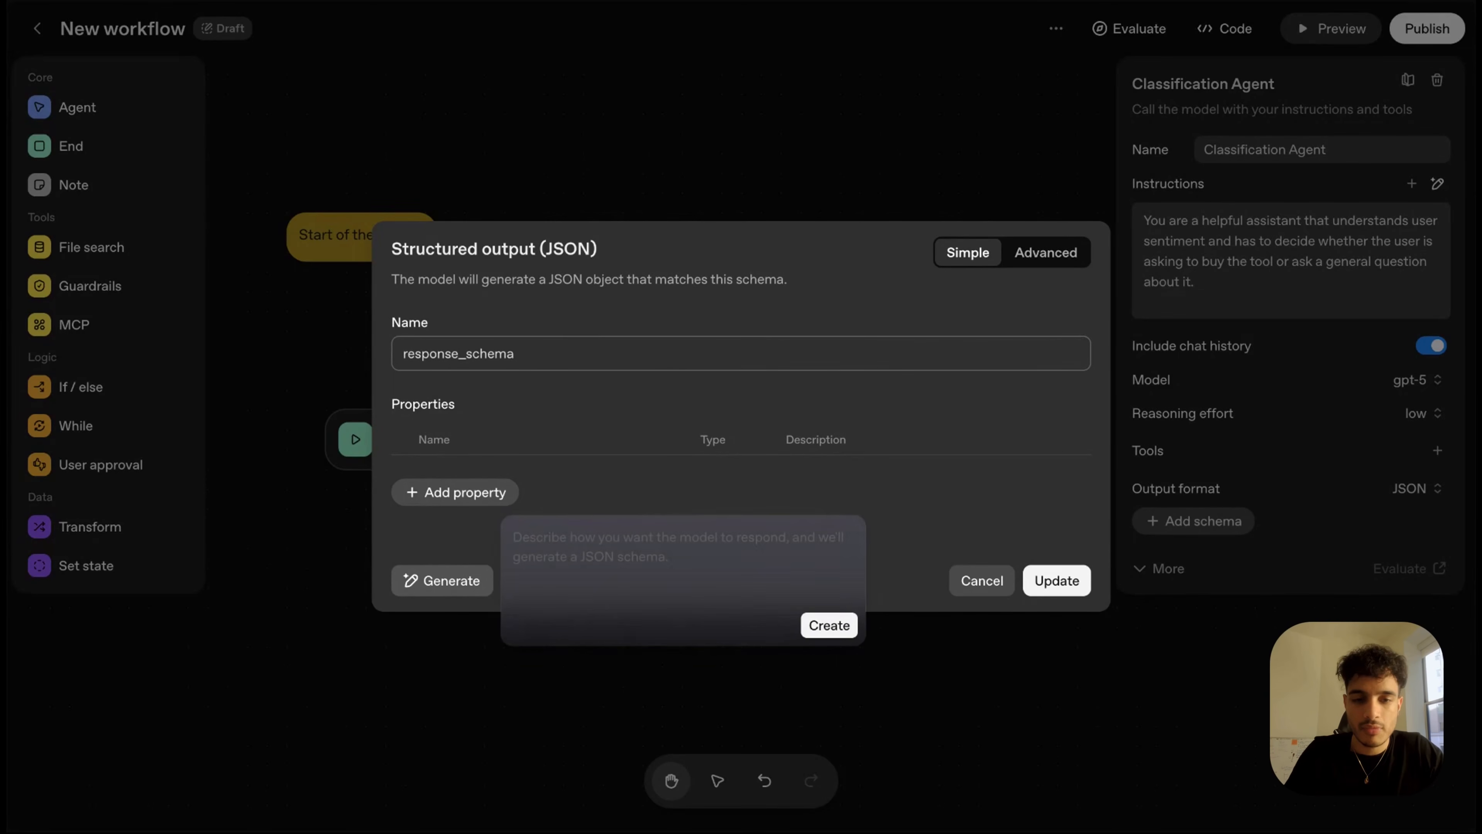
{"action": "type", "text": "Decide if user is asking a general question about the Saas or is trying to buy credits"}
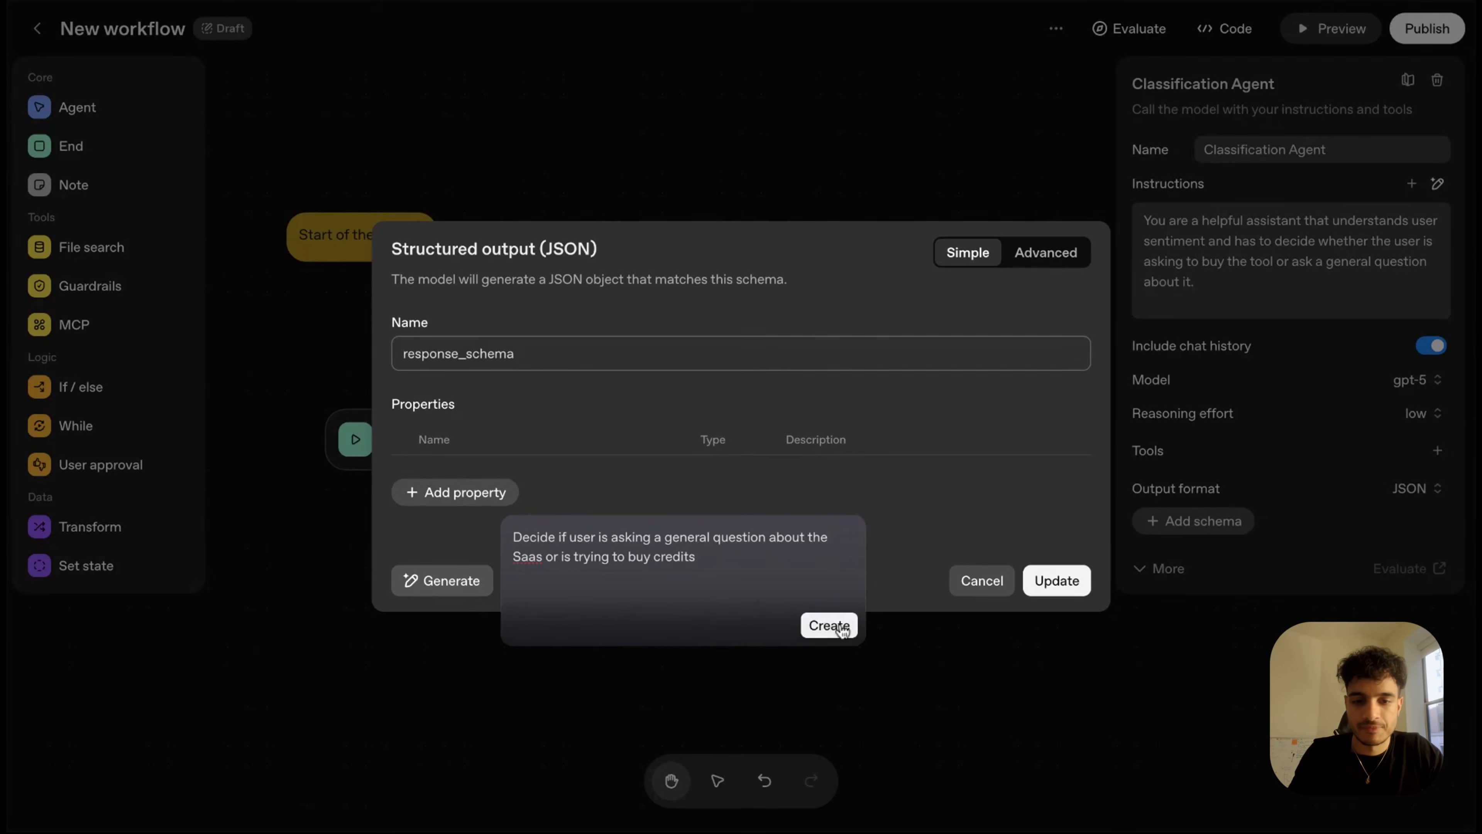
{"action": "left_click", "coordinate": [828, 623]}
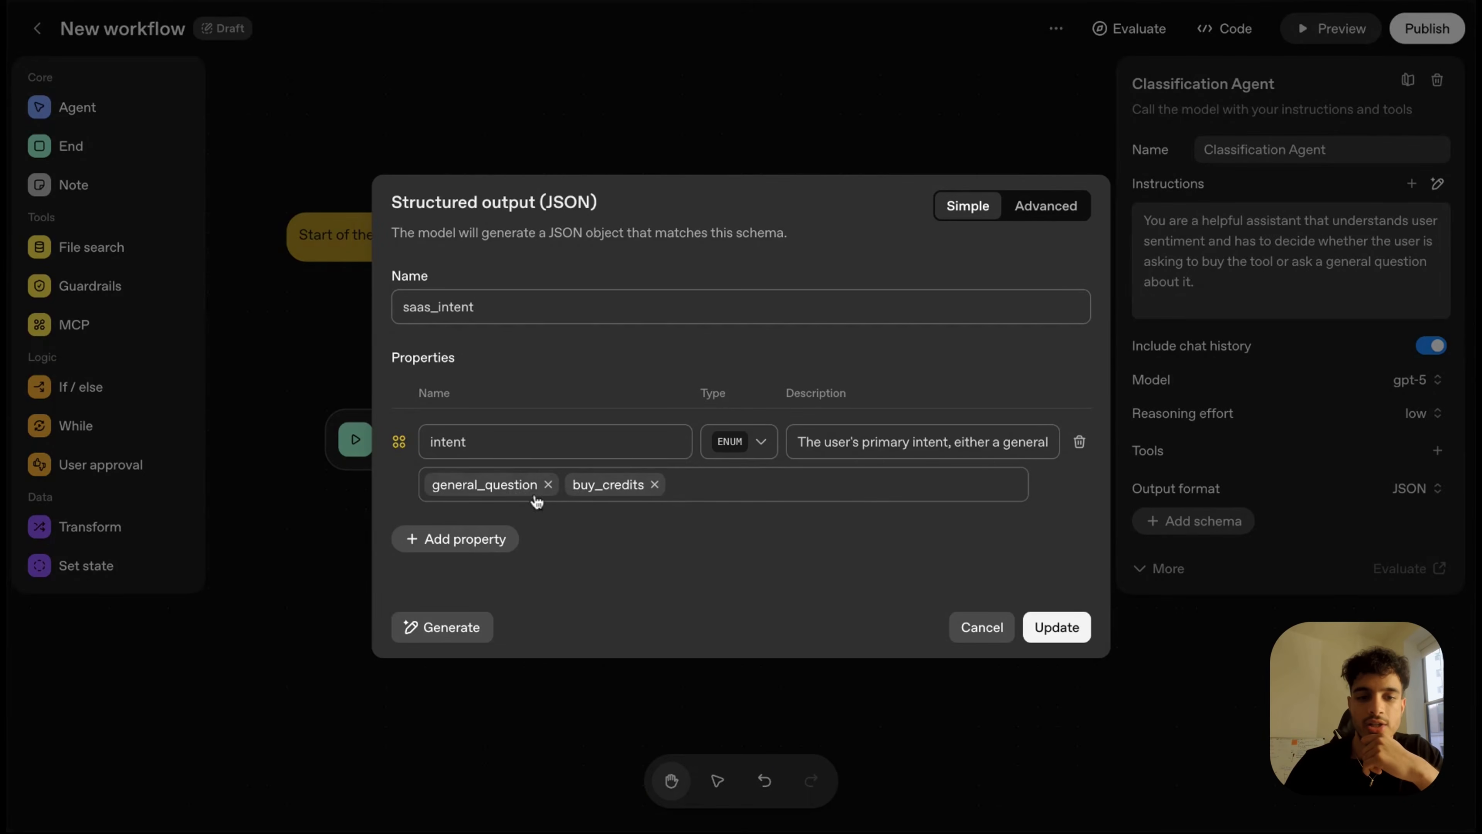
{"action": "left_click", "coordinate": [1064, 630]}
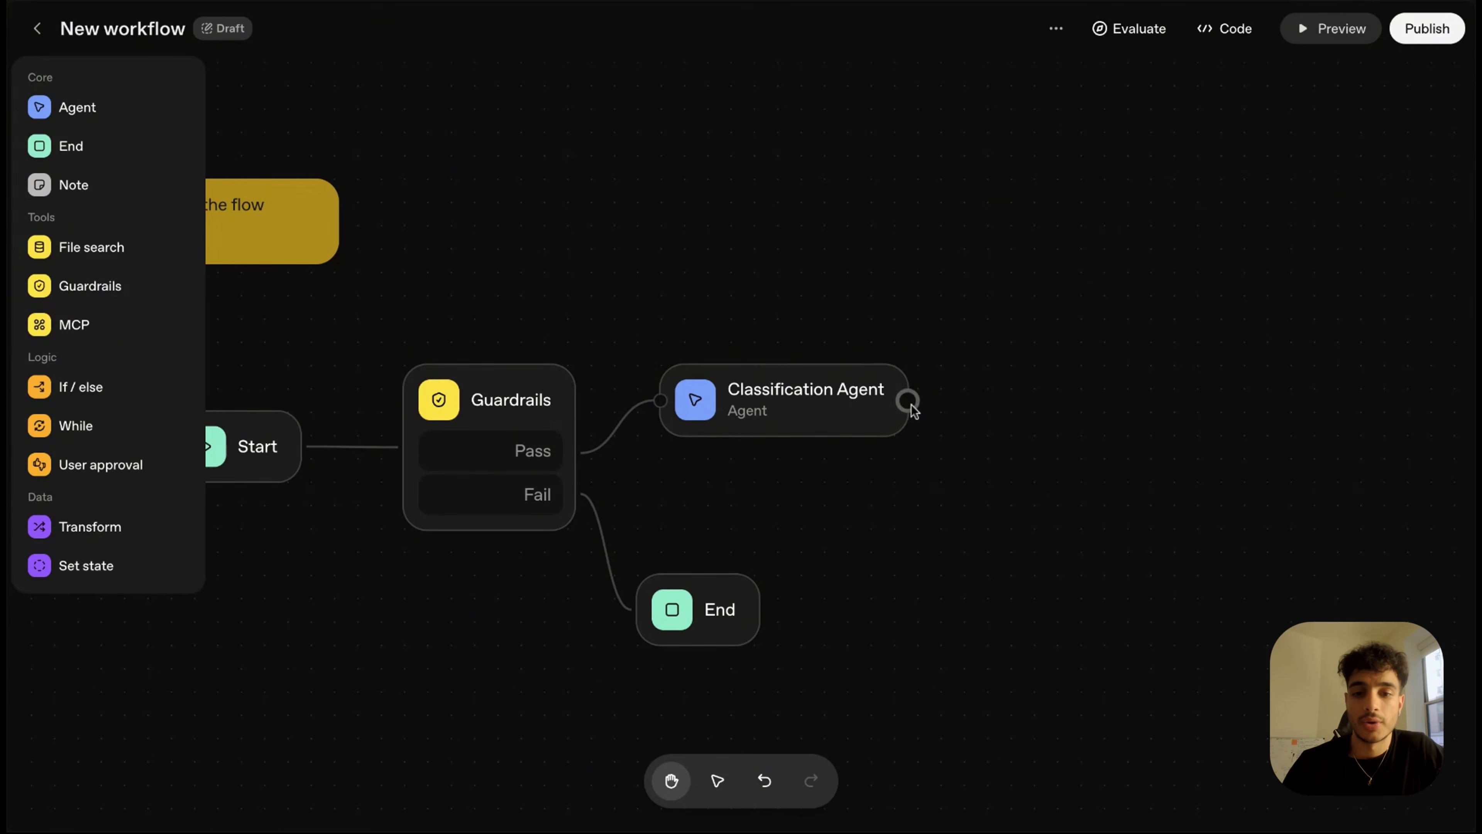
- Add an If / else node after the Classification Agent and name its first case "question"
{"action": "left_click", "coordinate": [911, 403]}
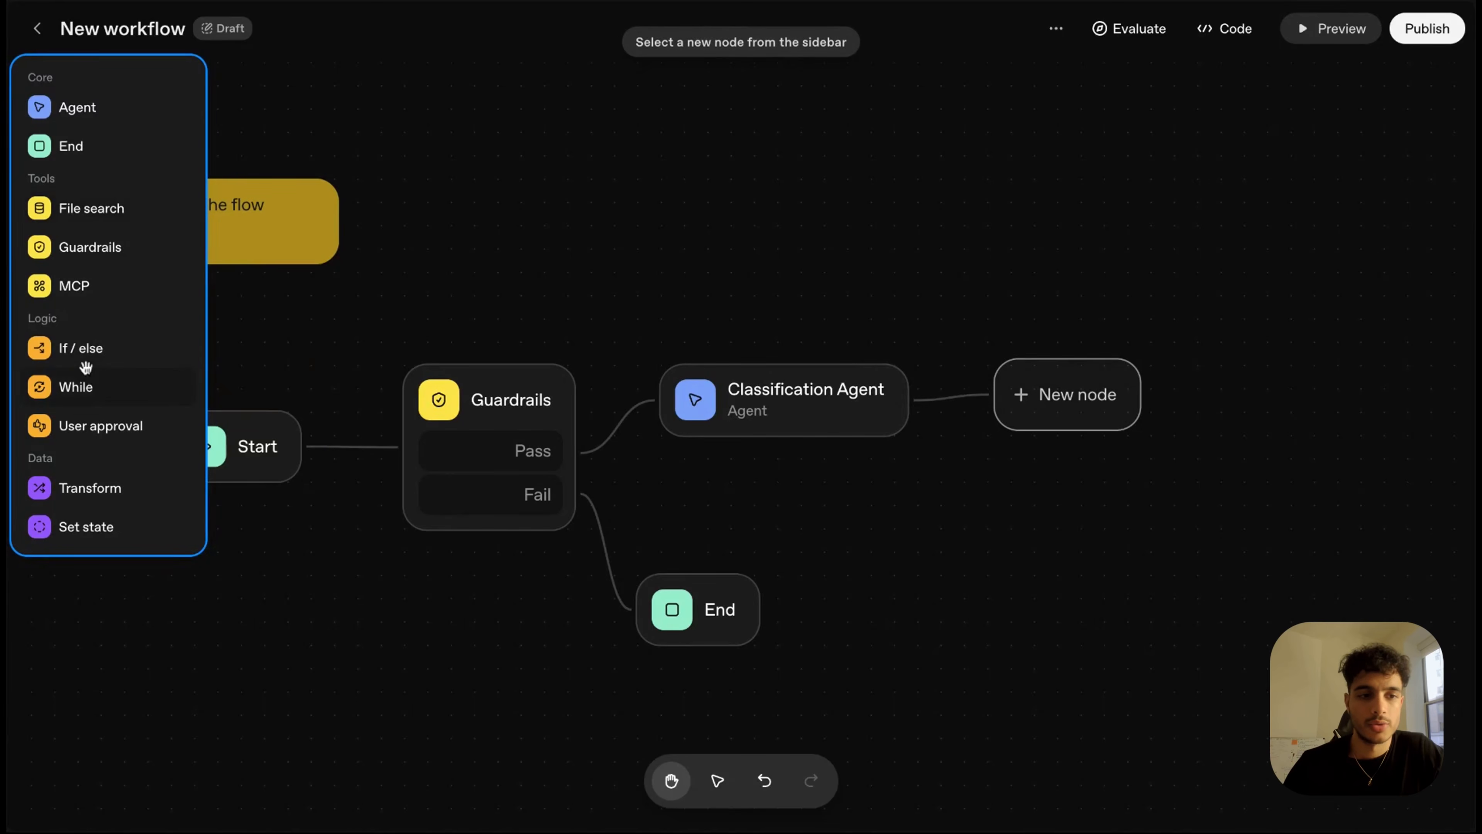
{"action": "left_click", "coordinate": [81, 351]}
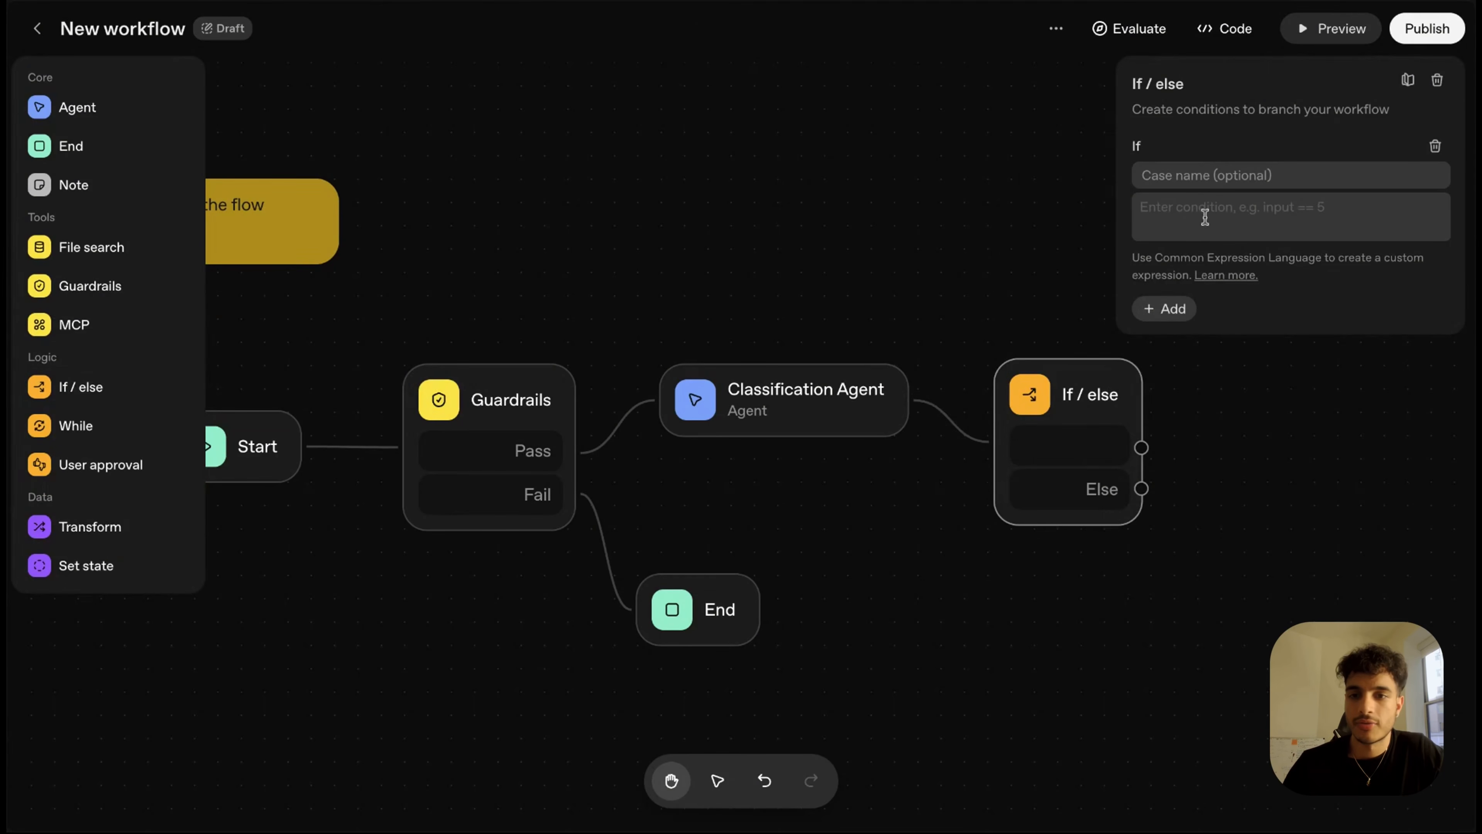
{"action": "type", "text": "question"}
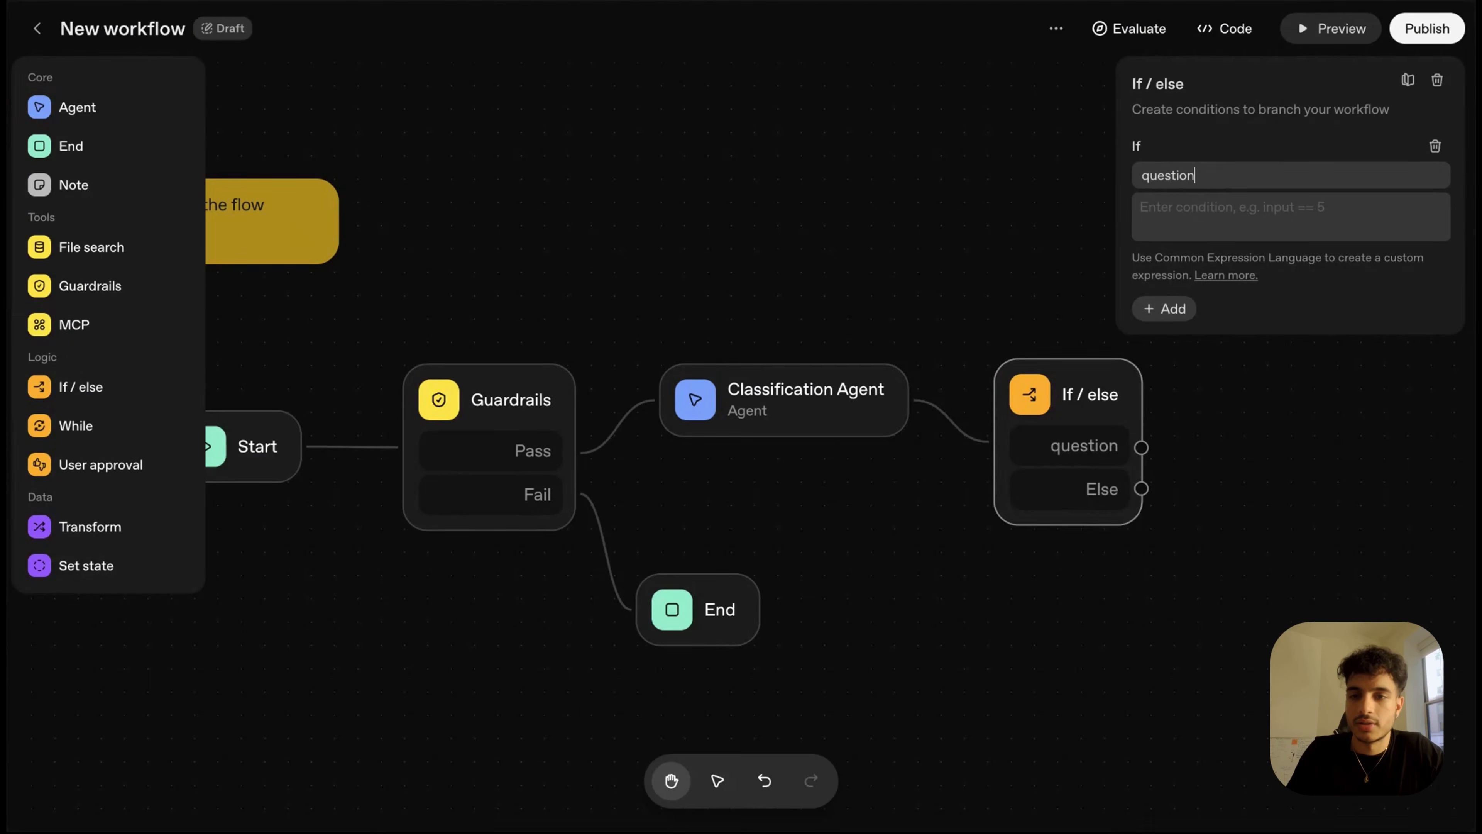
- Set the question case's condition to input.output_parsed.intent == "general_question", checking the intent value in the agent's saas_intent schema
{"action": "left_click", "coordinate": [1203, 214]}
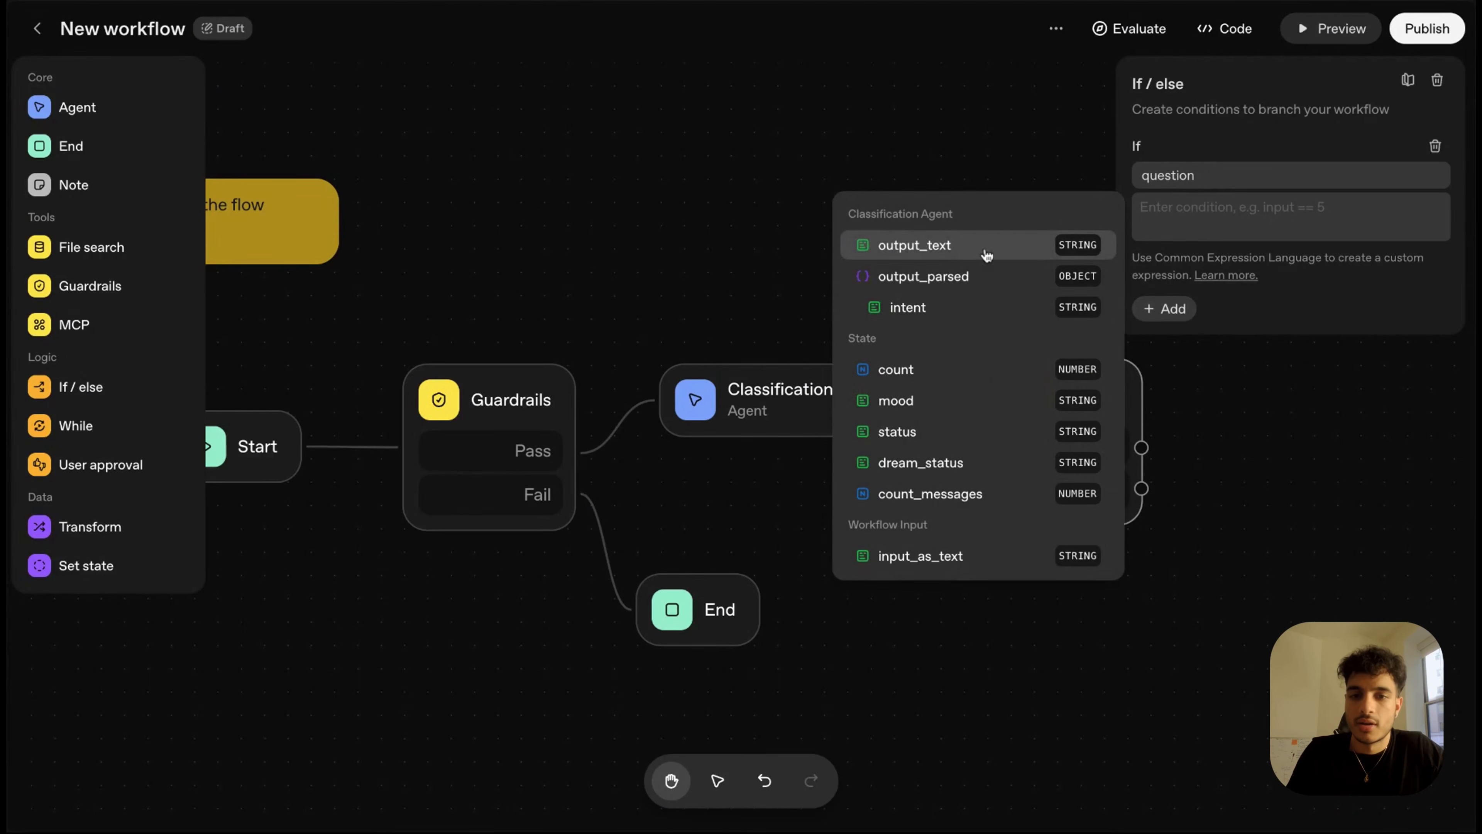
{"action": "left_click", "coordinate": [938, 305]}
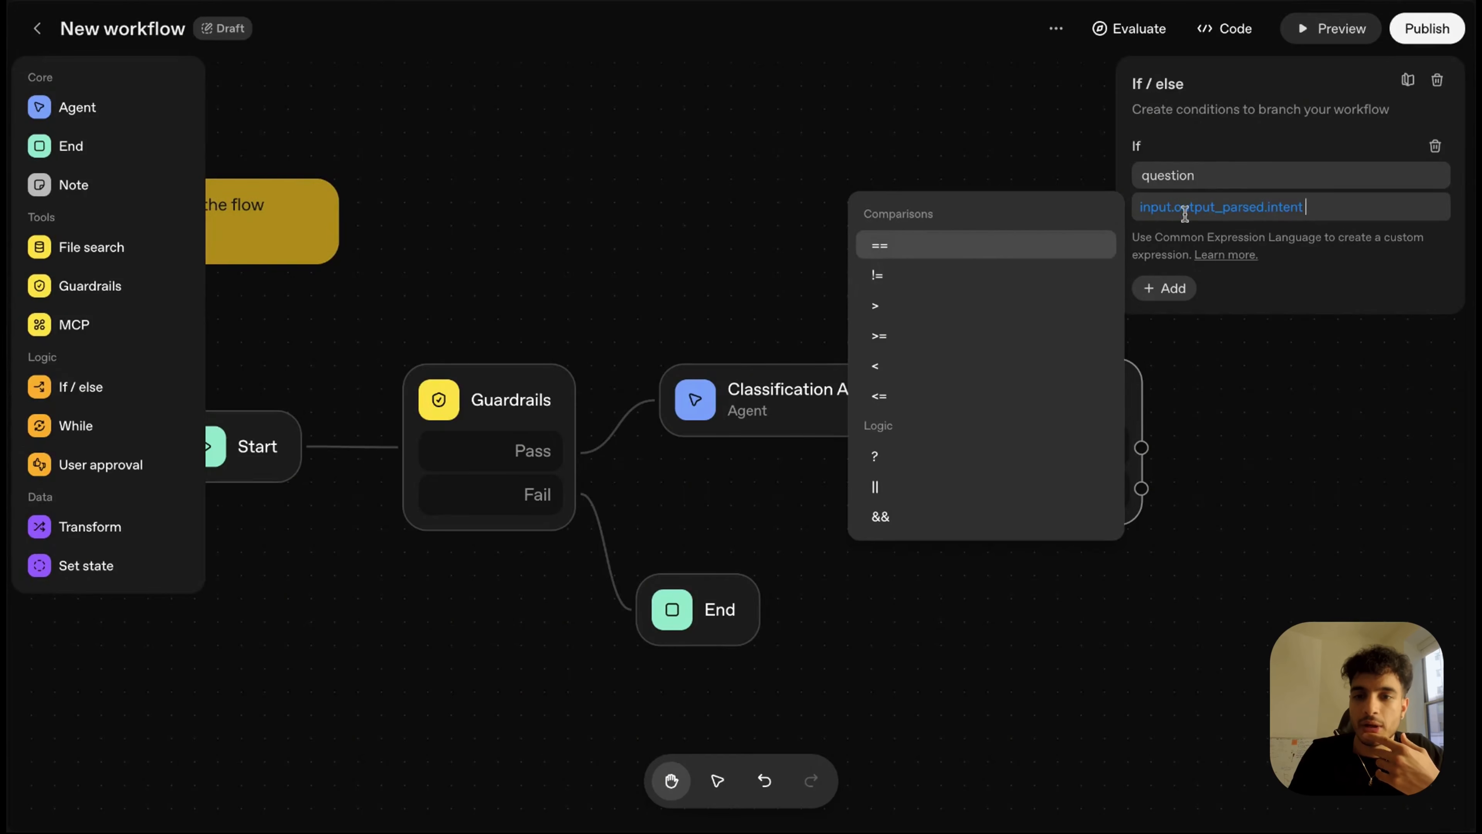
{"action": "left_click", "coordinate": [966, 247]}
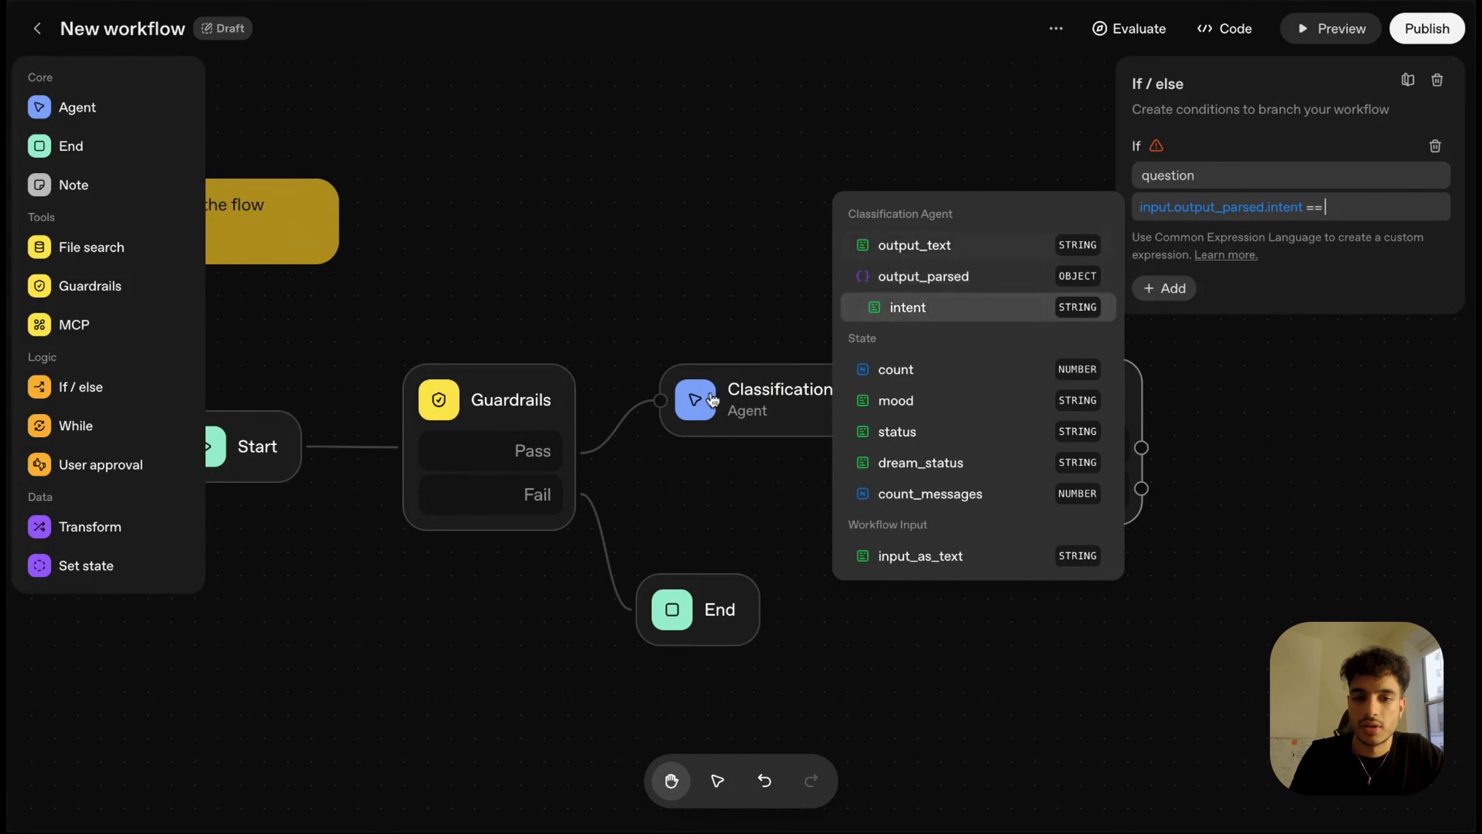
{"action": "left_click", "coordinate": [731, 400]}
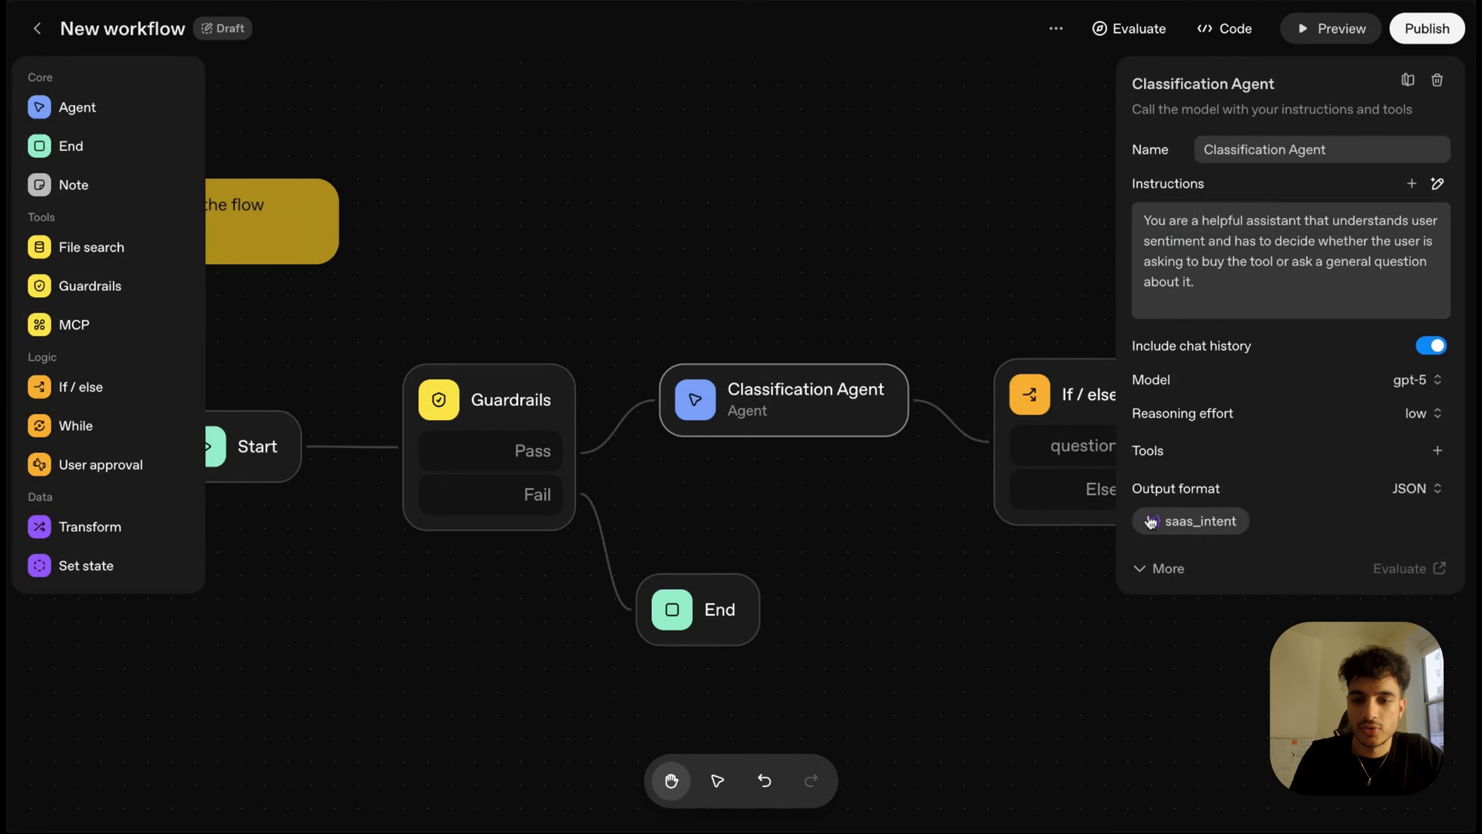
{"action": "left_click", "coordinate": [1188, 520]}
{"action": "left_click", "coordinate": [919, 134]}
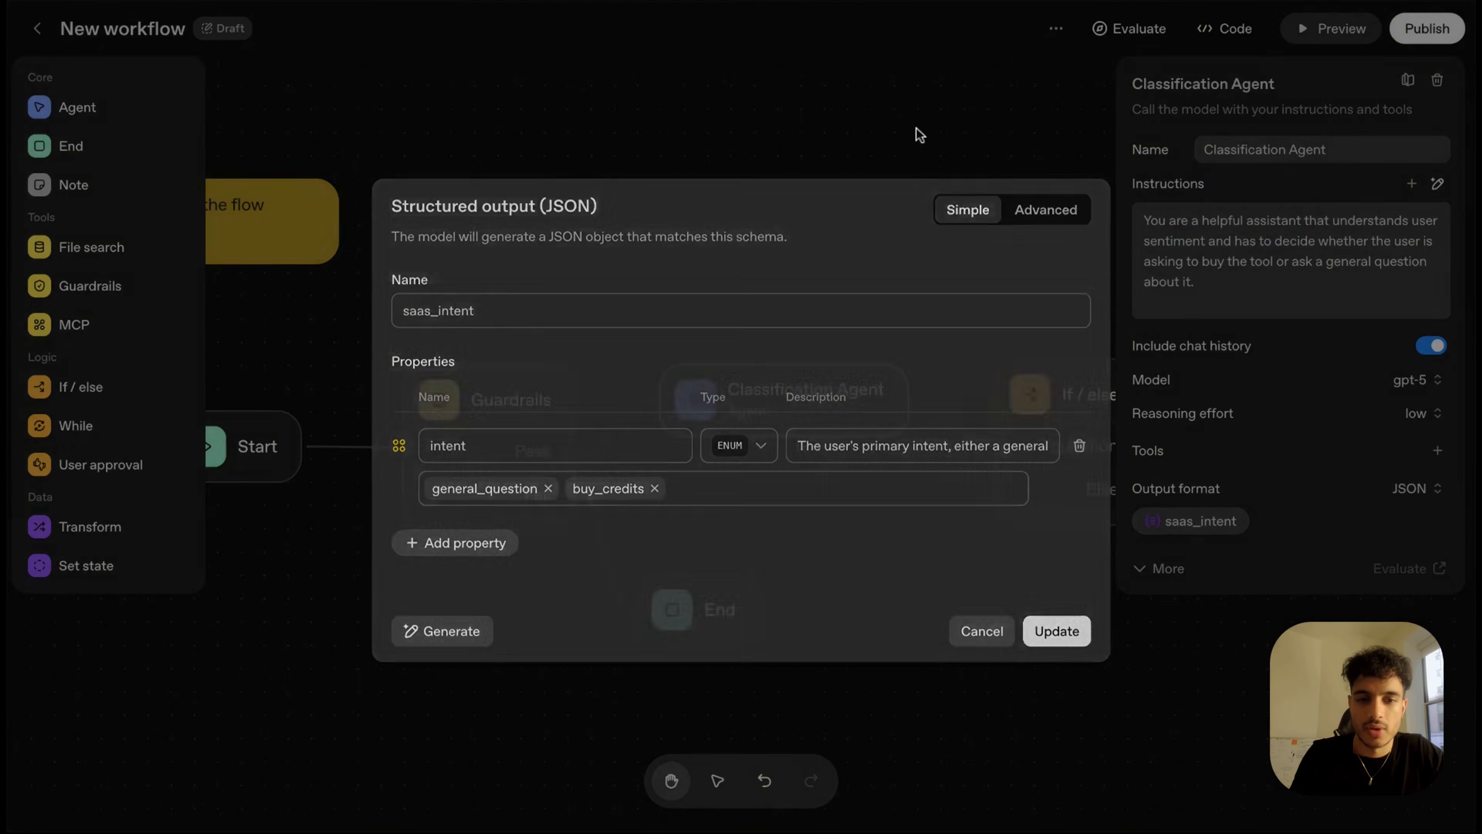
{"action": "left_click", "coordinate": [1059, 444]}
{"action": "type", "text": "\"general"}
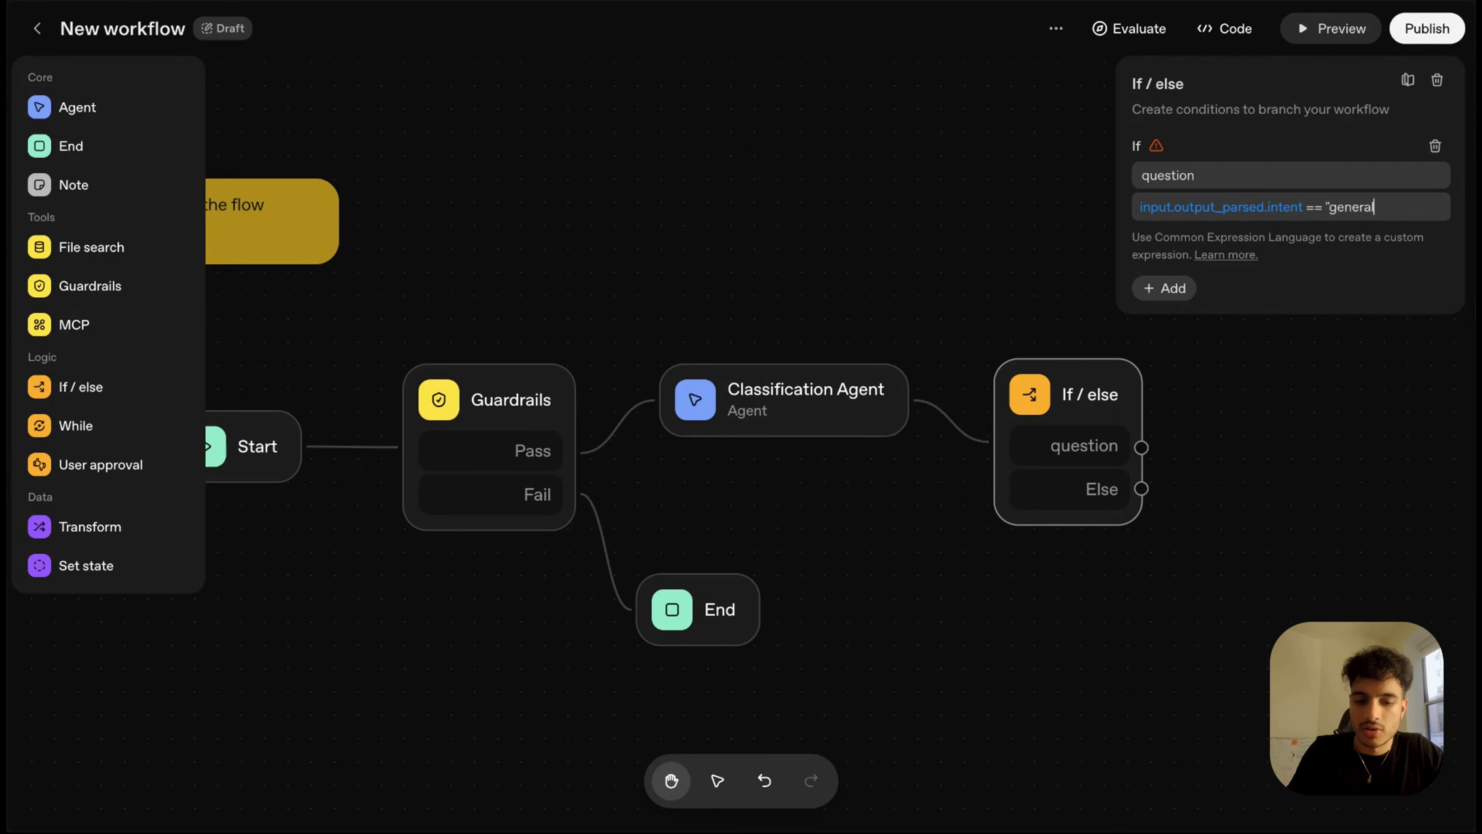
{"action": "type", "text": "_question\""}
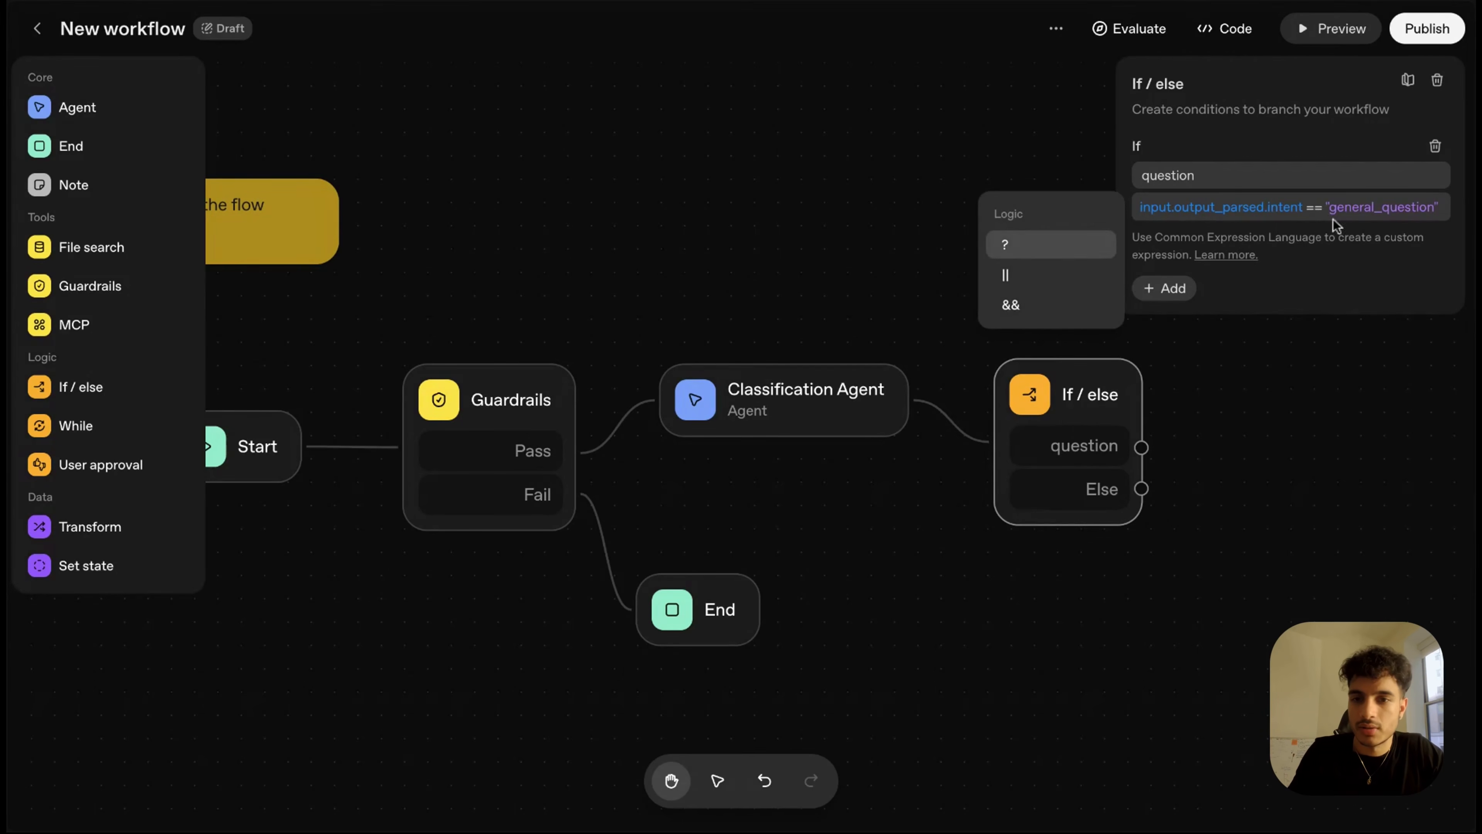
{"action": "left_click", "coordinate": [1272, 353]}
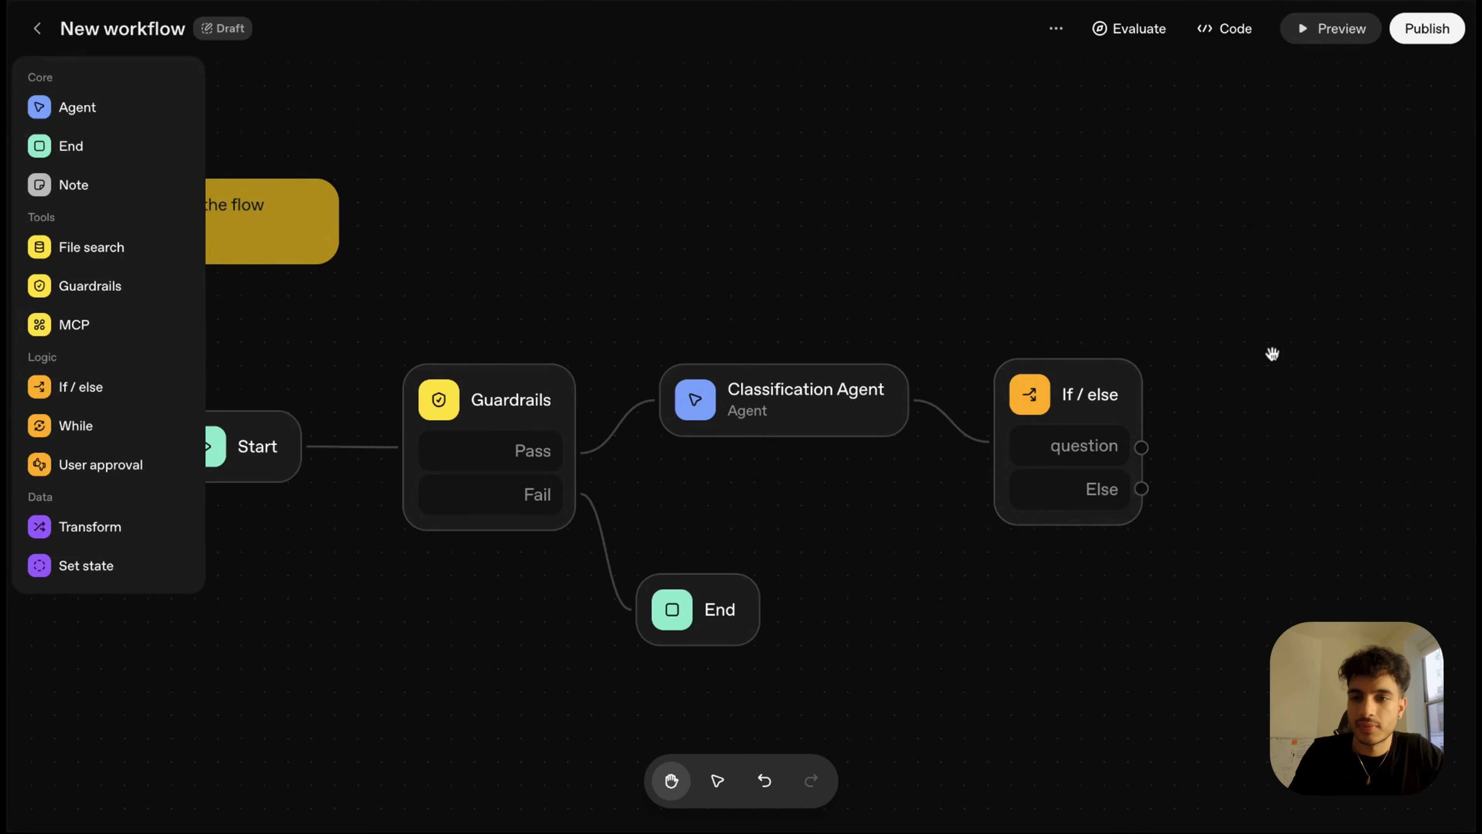
- Add an Else if case named "buy credits" with condition input.output_parsed.intent == "buy_credits", and check that value against the saas_intent schema
{"action": "left_click", "coordinate": [1133, 386]}
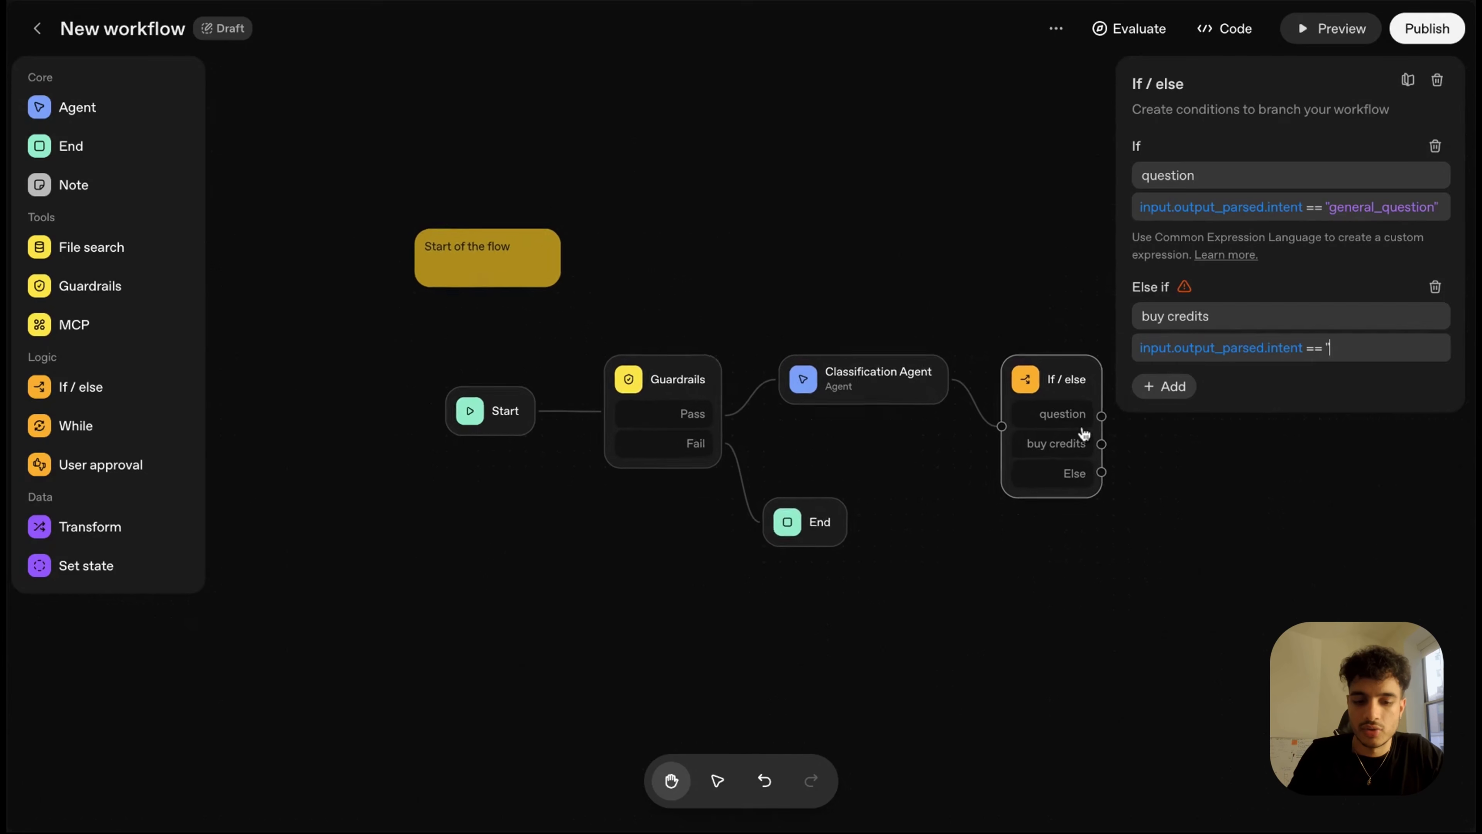
{"action": "type", "text": "\"buy_credits\""}
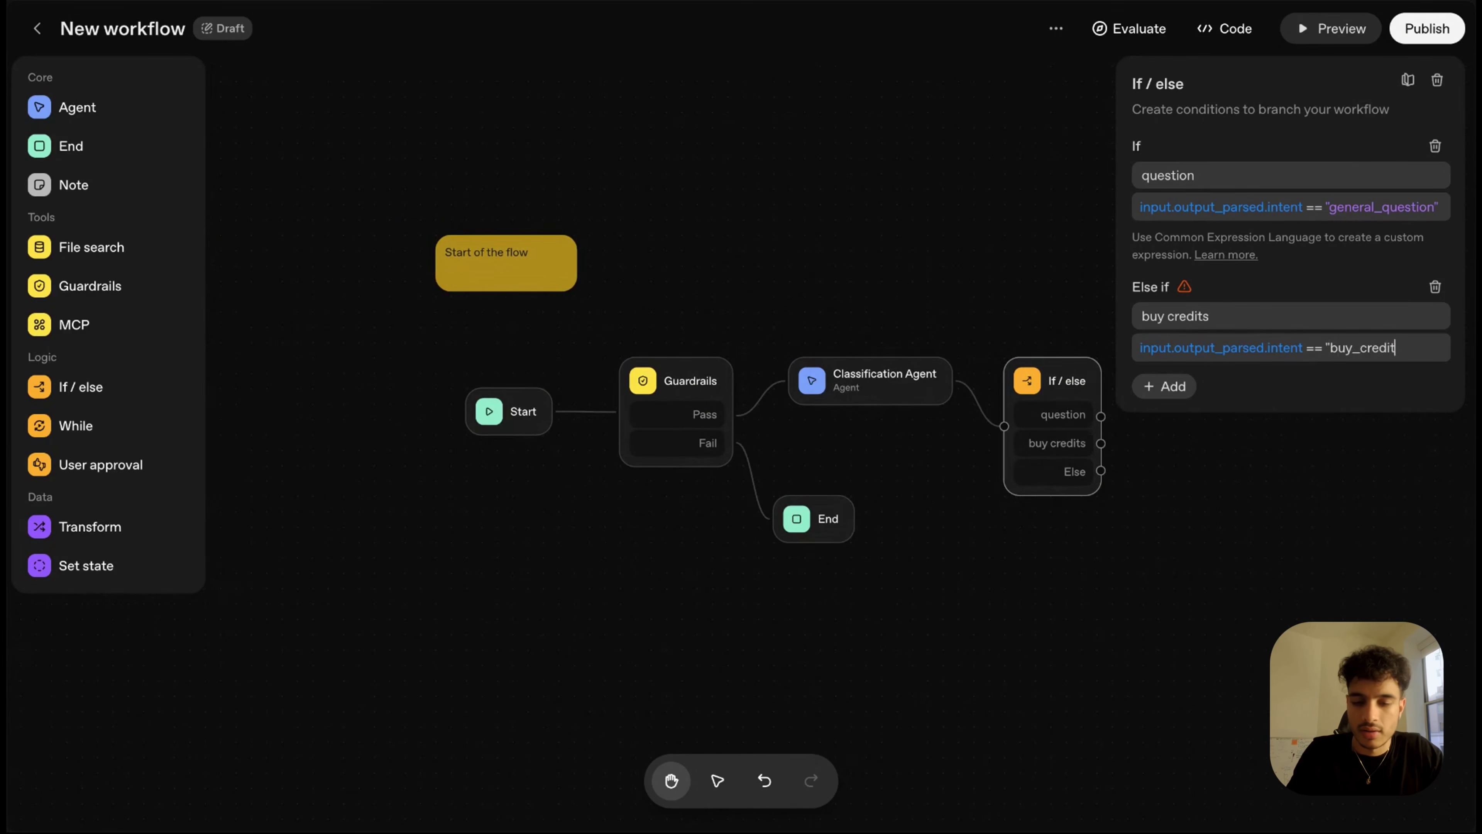
{"action": "left_click", "coordinate": [839, 407]}
{"action": "left_click", "coordinate": [1195, 520]}
{"action": "left_click", "coordinate": [1029, 629]}
- Attach an End node to the Else output of the If / else node
{"action": "scroll", "coordinate": [1021, 642], "scroll_direction": "right", "scroll_amount": 5}
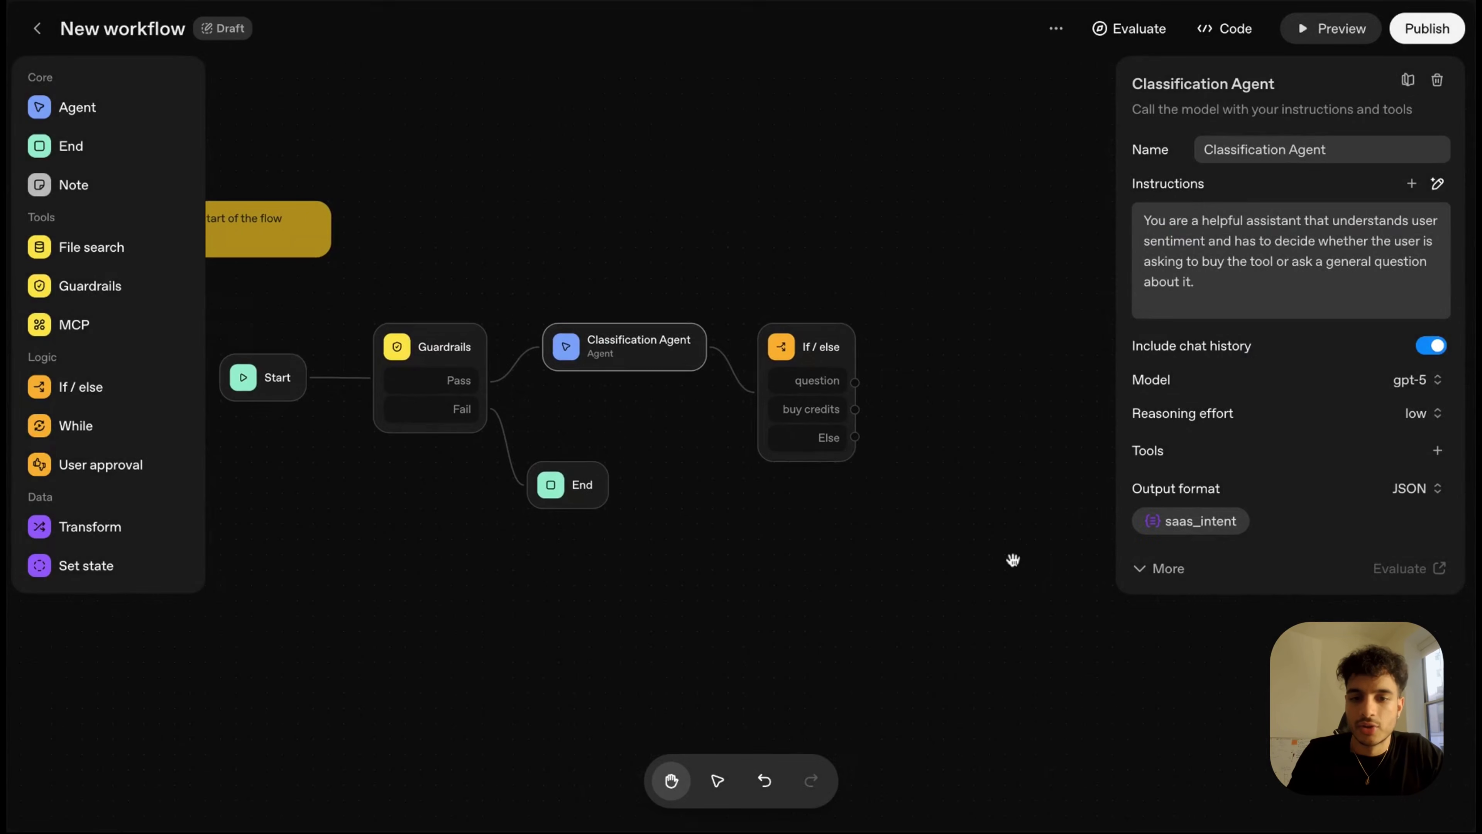
{"action": "left_click", "coordinate": [856, 437]}
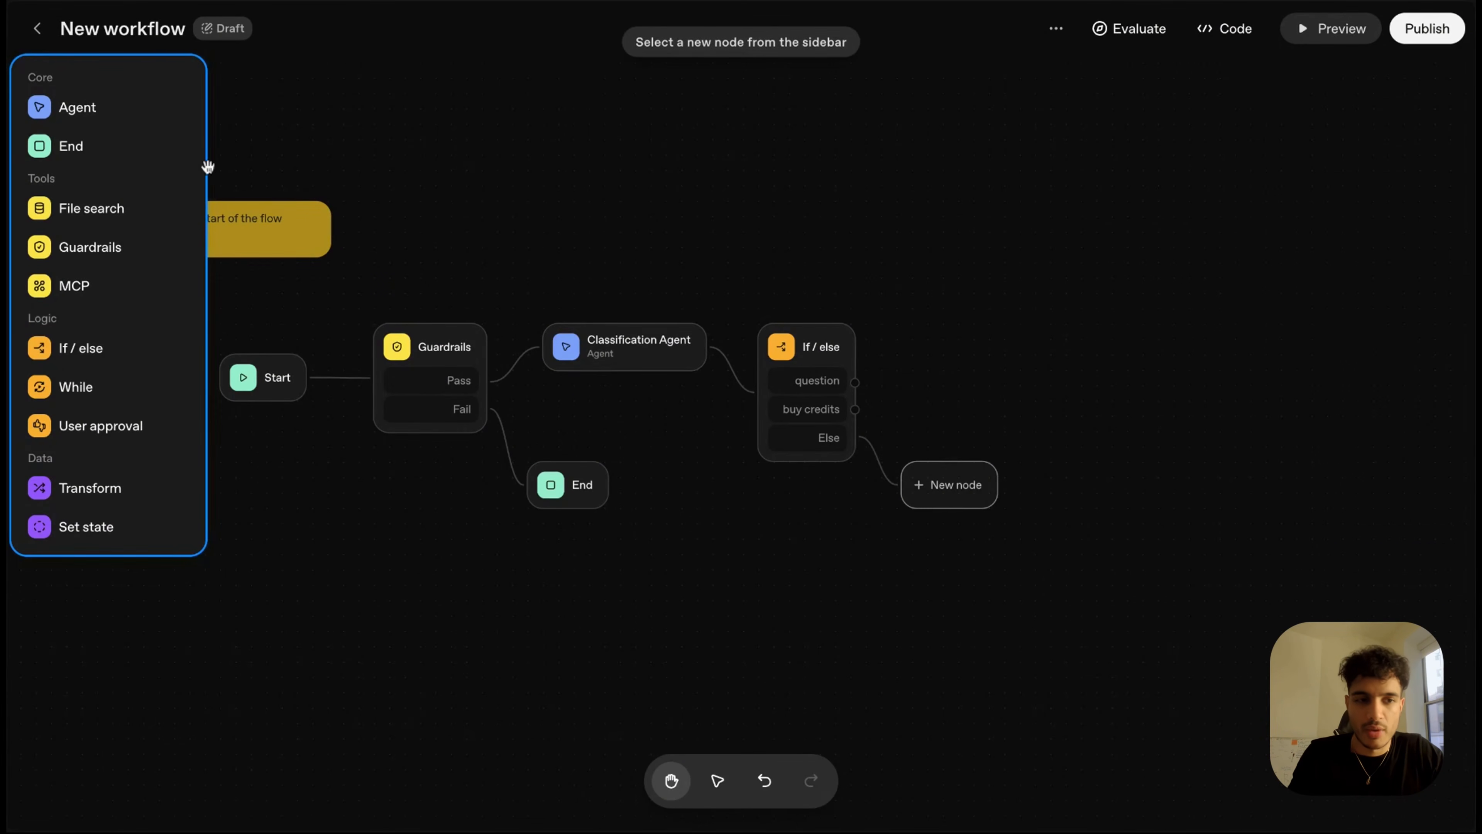
{"action": "left_click", "coordinate": [93, 146]}
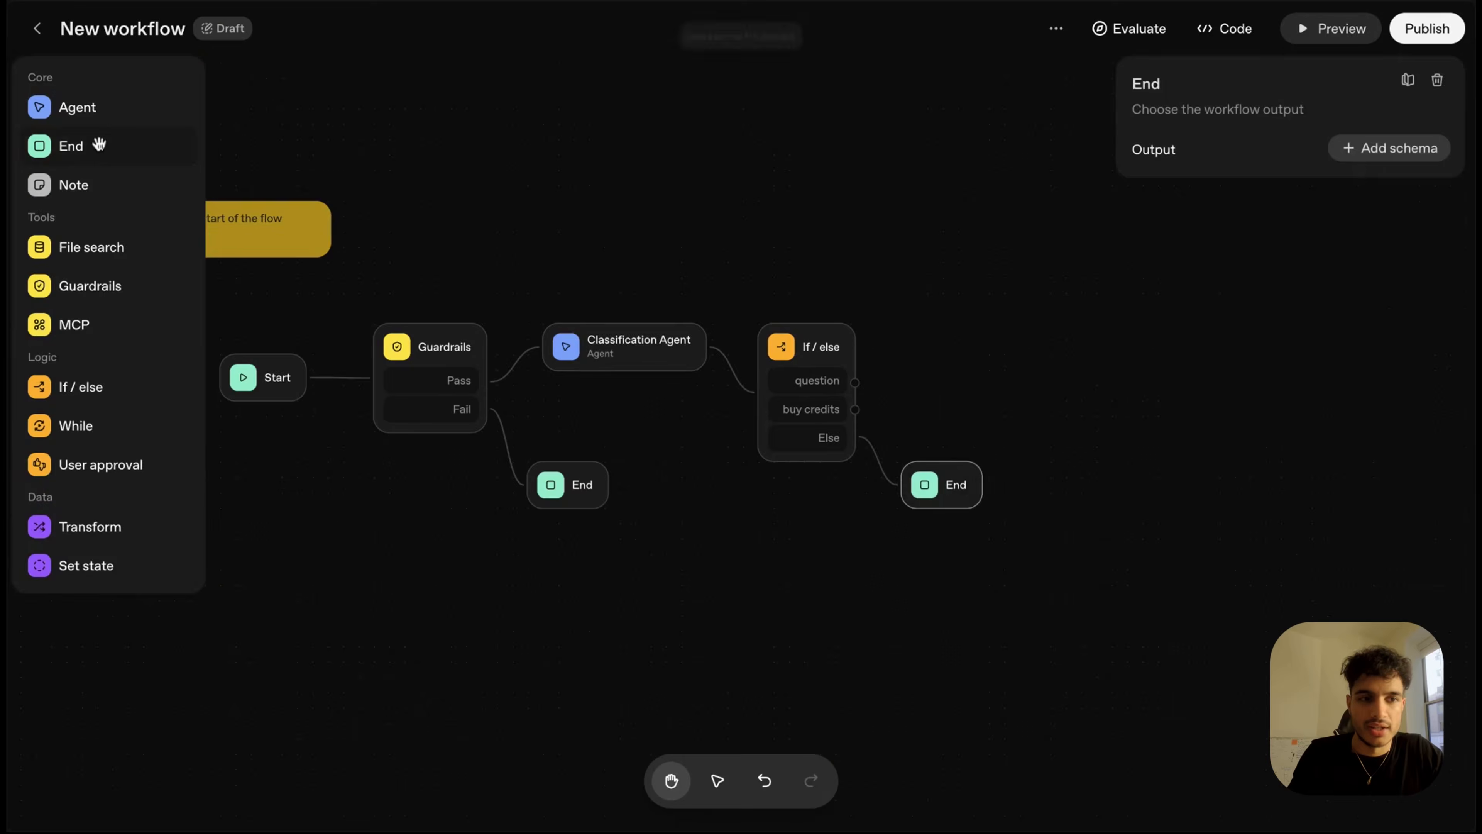
{"action": "left_click", "coordinate": [913, 364]}
- Attach an Agent node to the question output of the If / else node, above the other branches
{"action": "scroll", "coordinate": [875, 362], "scroll_direction": "right", "scroll_amount": 2}
{"action": "left_click_drag", "start_coordinate": [829, 381], "coordinate": [917, 272]}
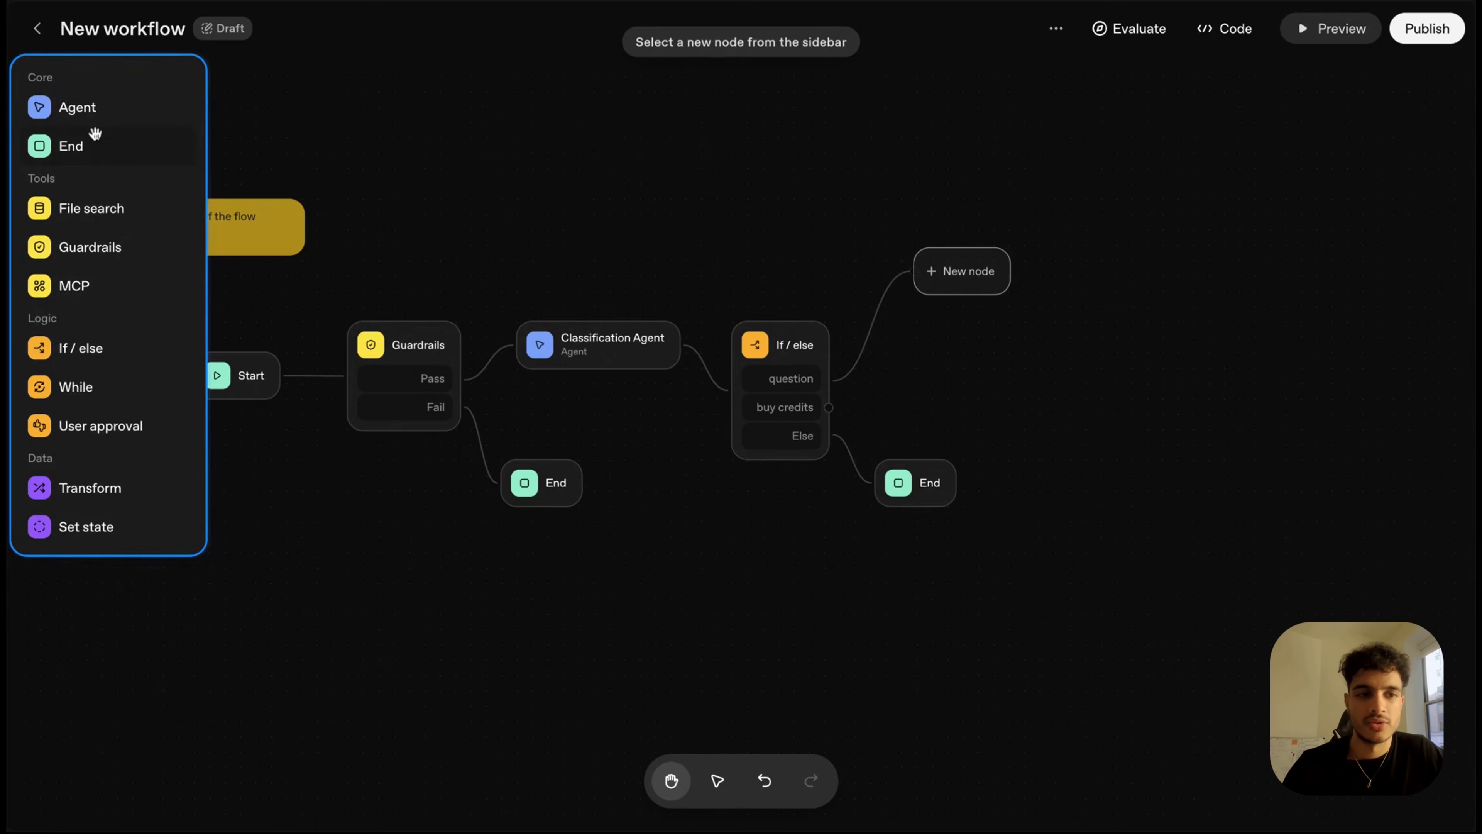
{"action": "left_click", "coordinate": [85, 114]}
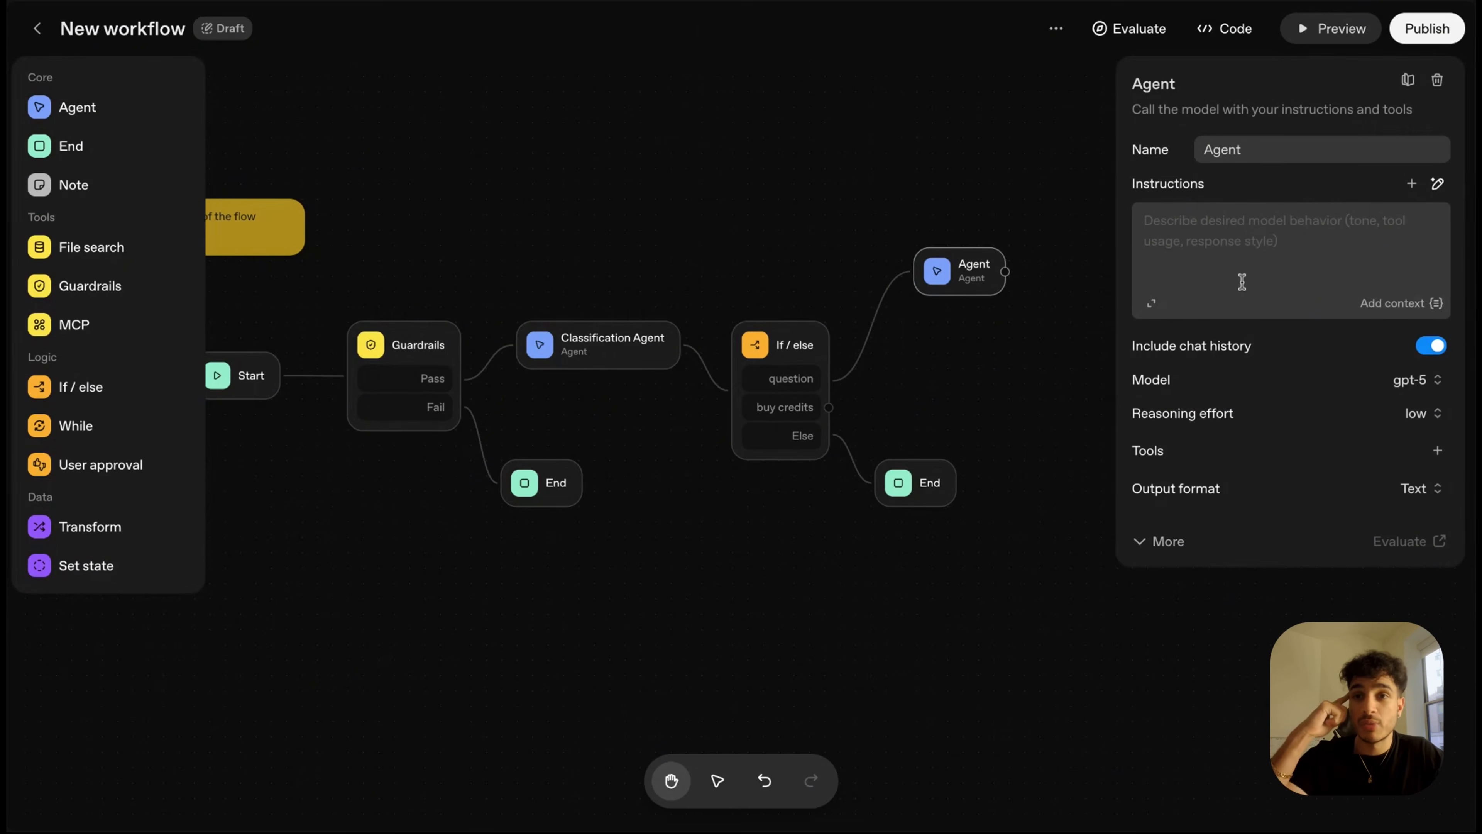
- Save two-paragraph instructions making the new agent a knowledgeable Quickshorts assistant that answers questions clearly and concisely using the creator's video and the website
{"action": "left_click", "coordinate": [1150, 303]}
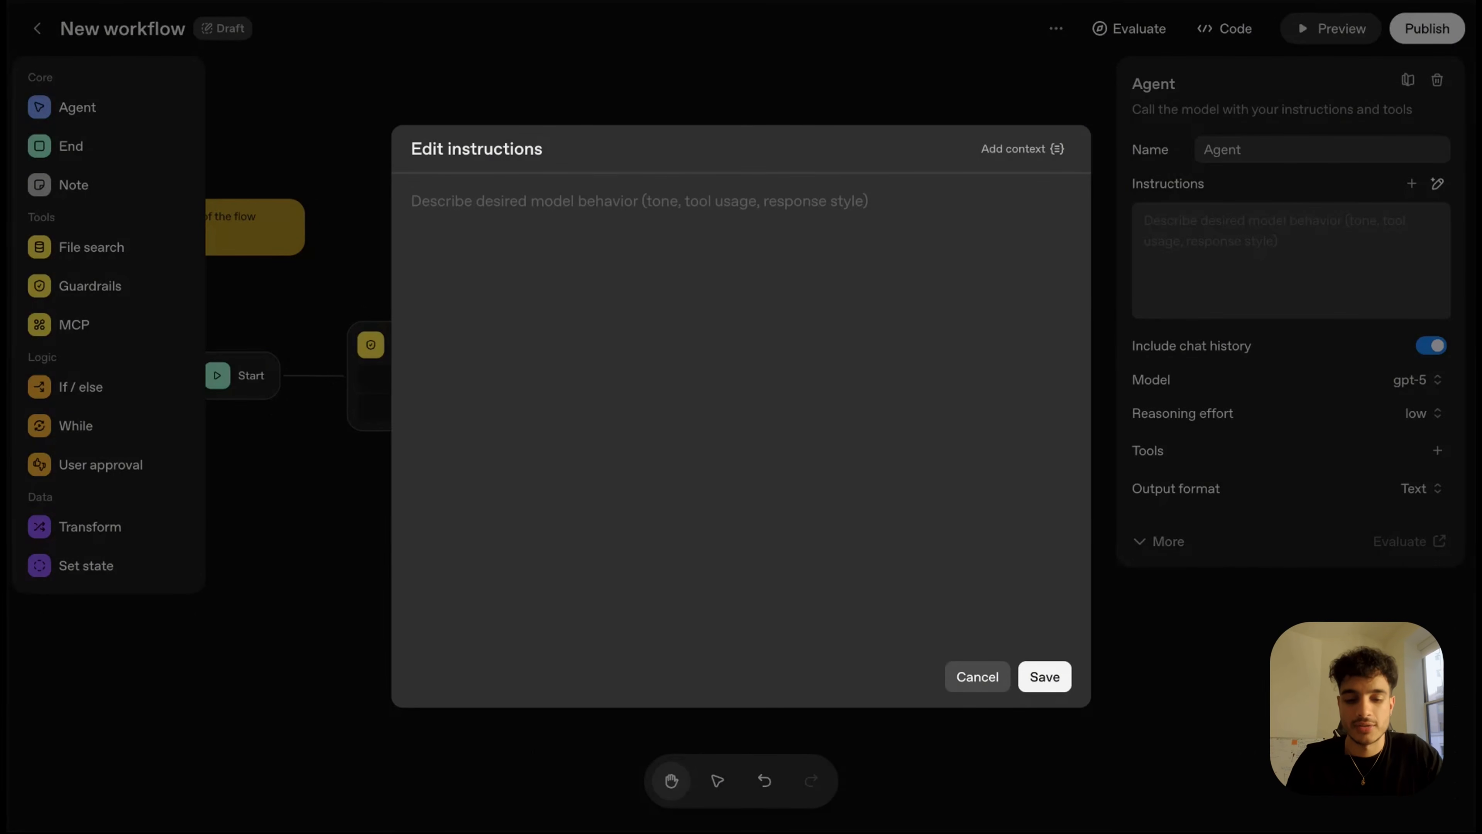
{"action": "type", "text": "You are an all knowledgeable assistant of the Saas, Quickshorts that Ritesh Verma has built. You are to best help the user by answering their question. Be clear, concise, and use your knowledge regarding Ritesh Verma's video on Quickshorts and the website itself to answer questions."}
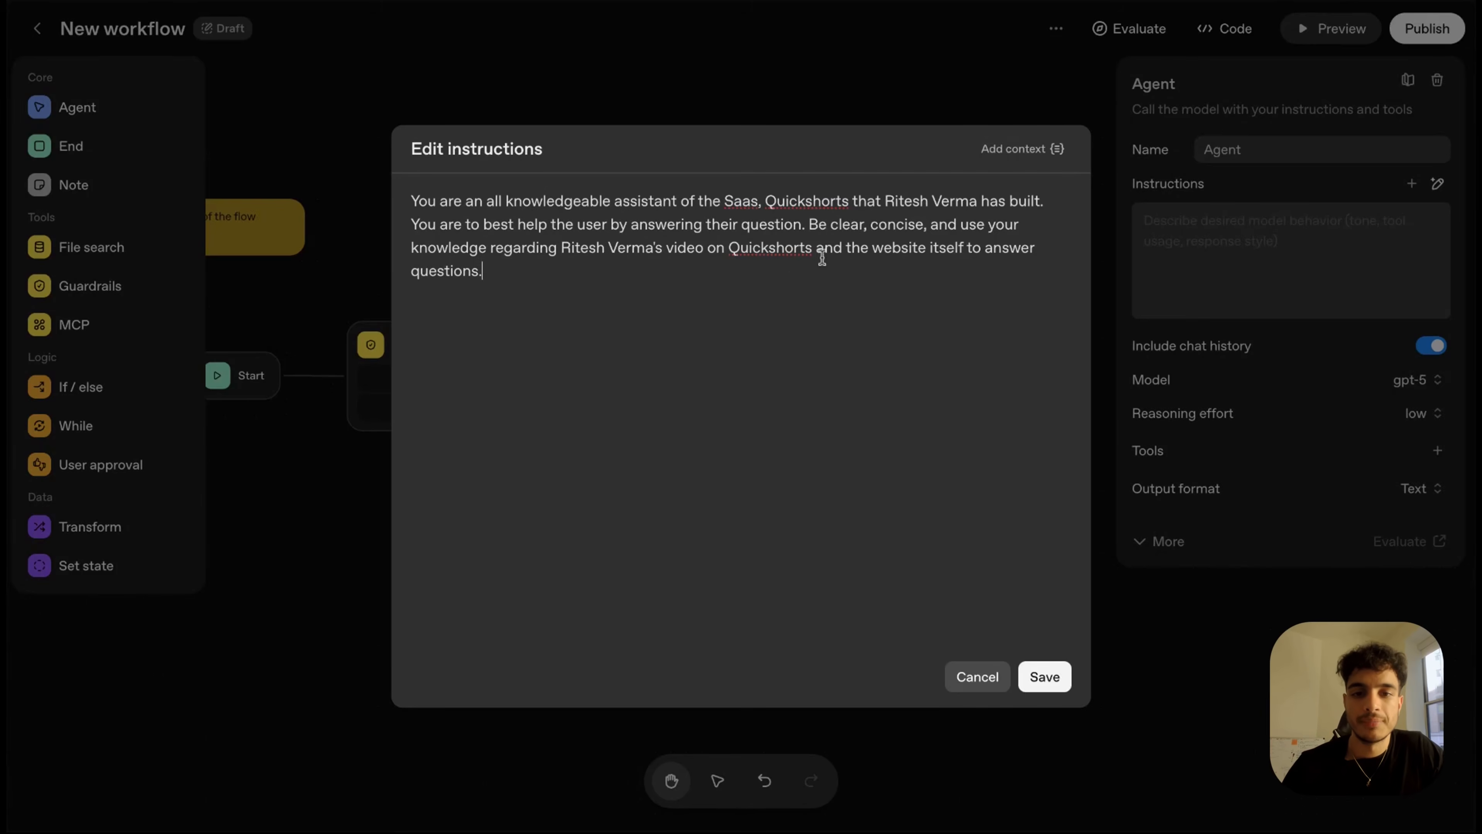
{"action": "left_click", "coordinate": [810, 226]}
{"action": "key", "text": "Return"}
{"action": "key", "text": "Return"}
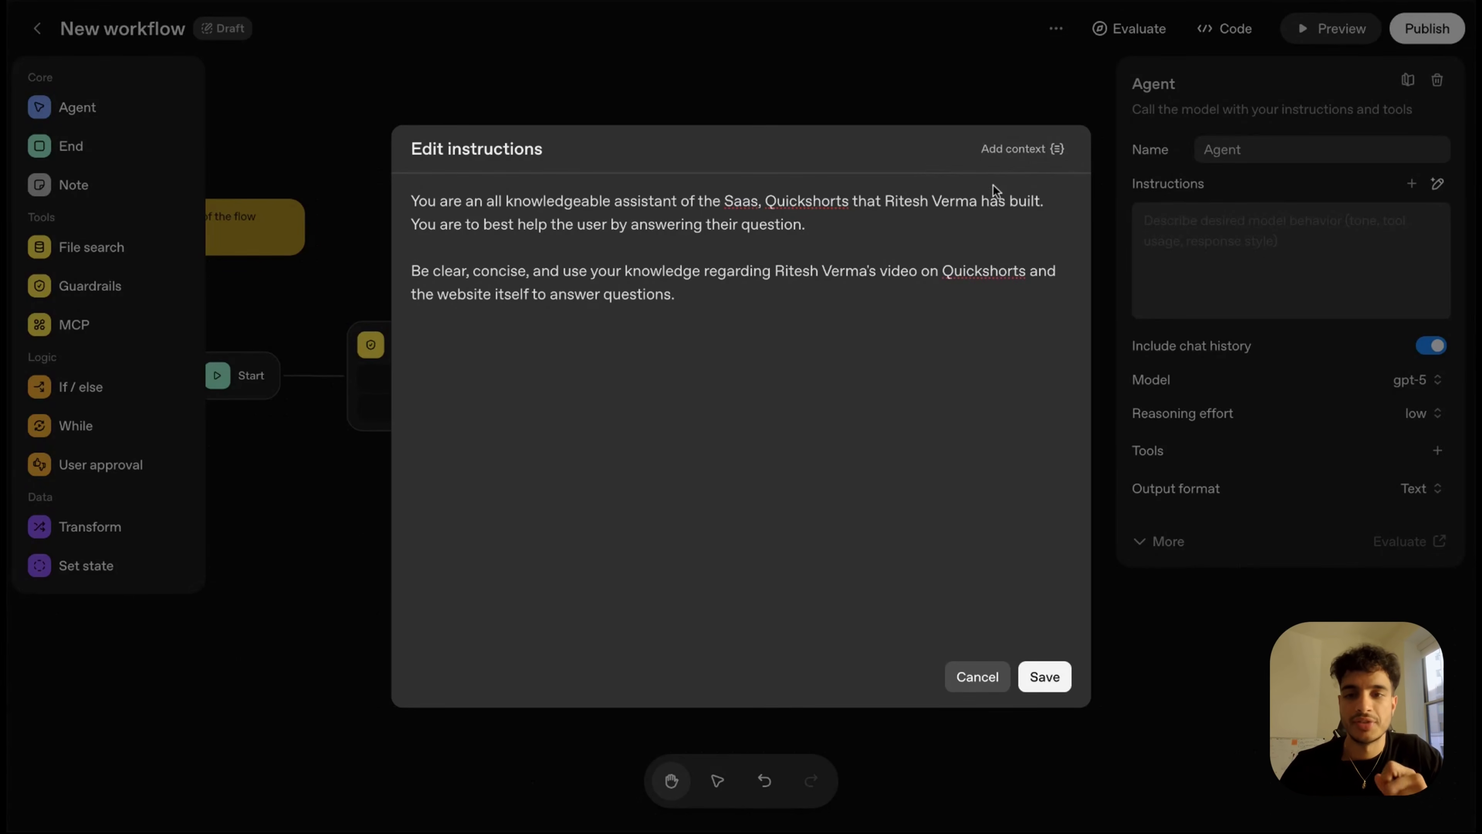
{"action": "left_click_drag", "start_coordinate": [850, 232], "coordinate": [410, 200]}
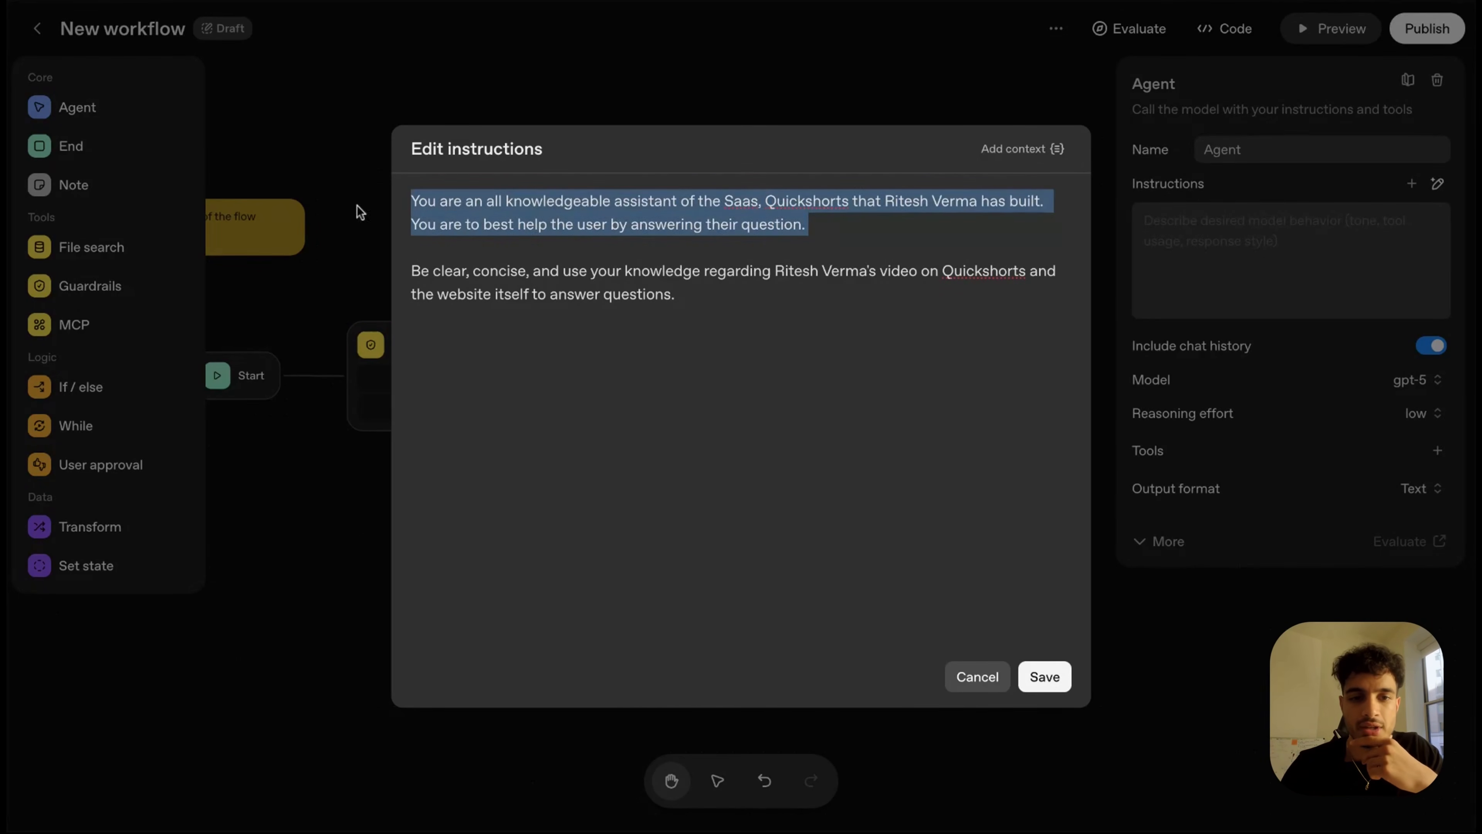
{"action": "left_click", "coordinate": [755, 278]}
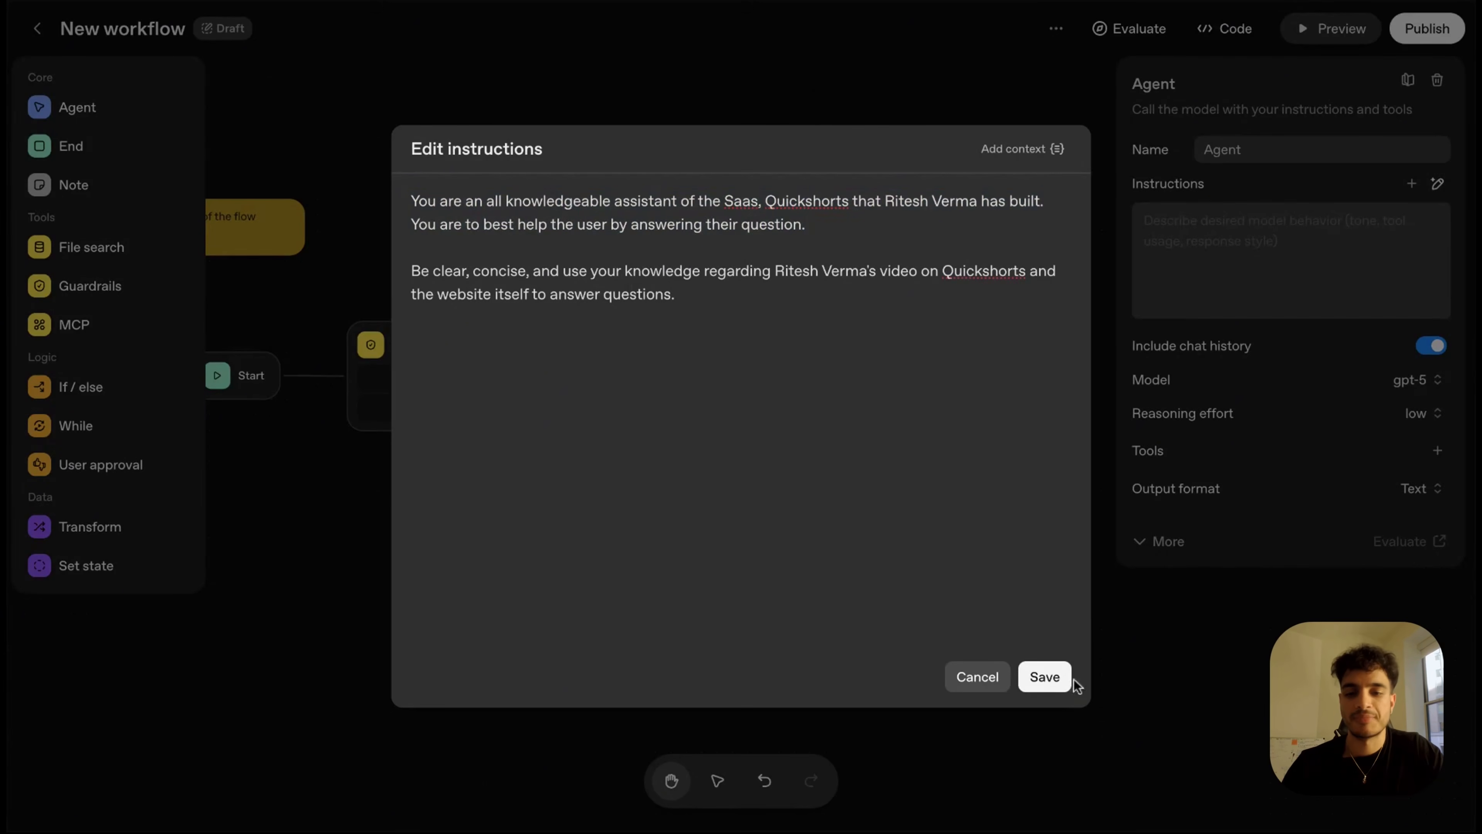
{"action": "left_click", "coordinate": [1057, 679]}
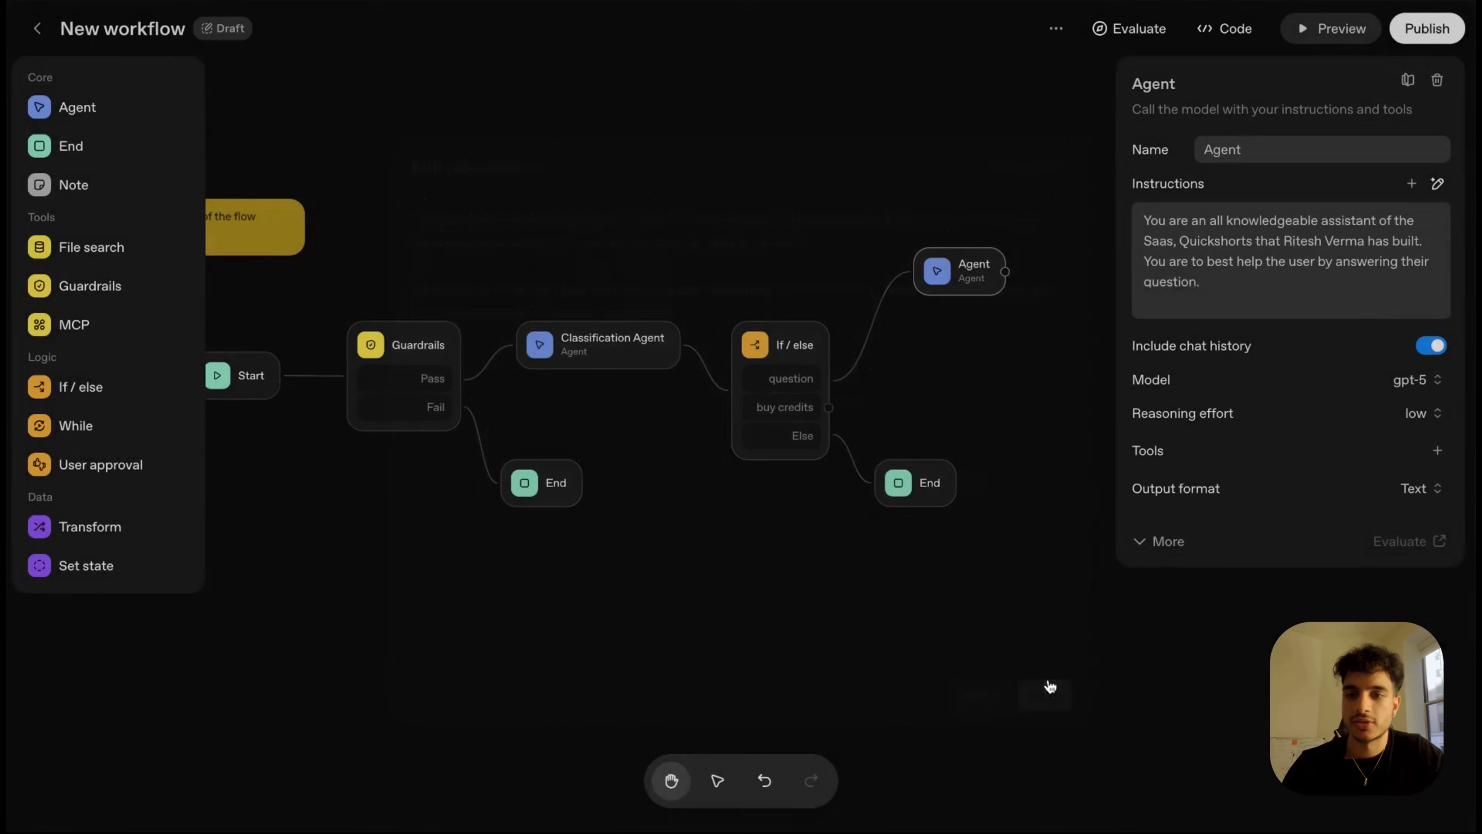
- Give the question-branch agent a Web Search tool restricted to quickshorts.app, with medium search context size
{"action": "left_click", "coordinate": [1437, 450]}
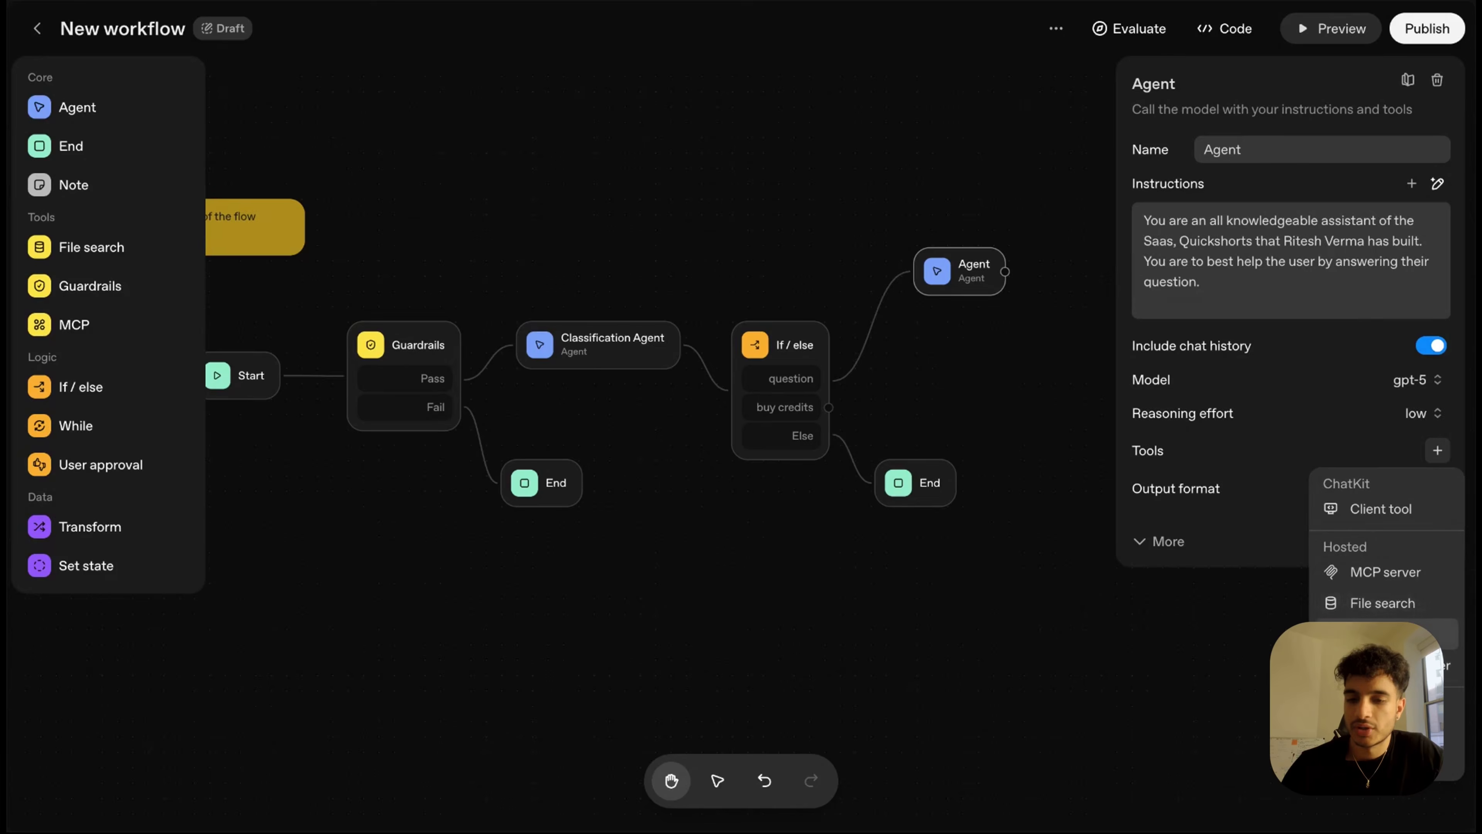
{"action": "left_click", "coordinate": [1365, 633]}
{"action": "left_click", "coordinate": [782, 3]}
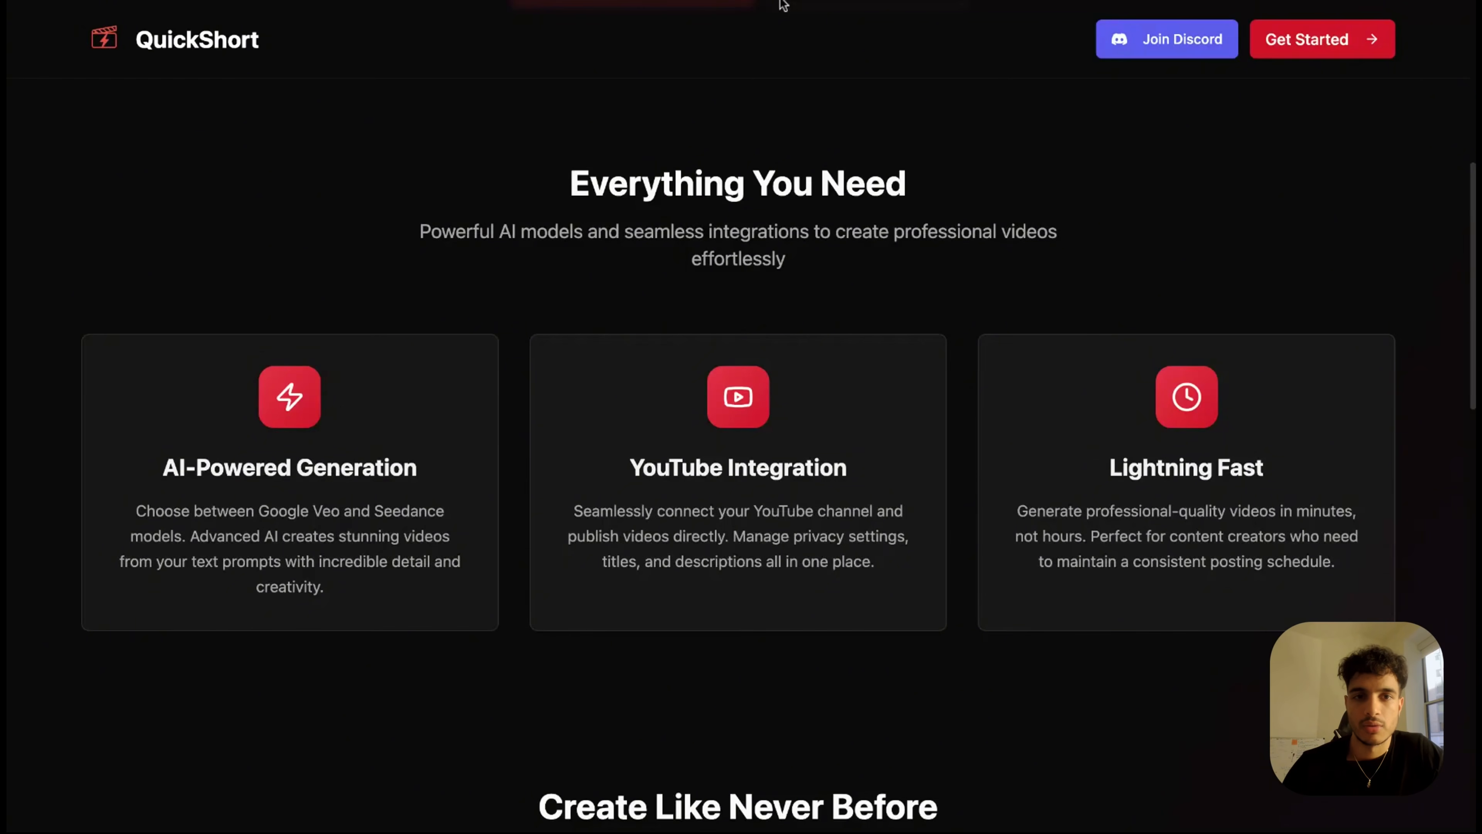
{"action": "key", "text": "ctrl+shift+Tab"}
{"action": "left_click", "coordinate": [621, 267]}
{"action": "type", "text": "https://quickshorts.app/"}
{"action": "left_click", "coordinate": [751, 392]}
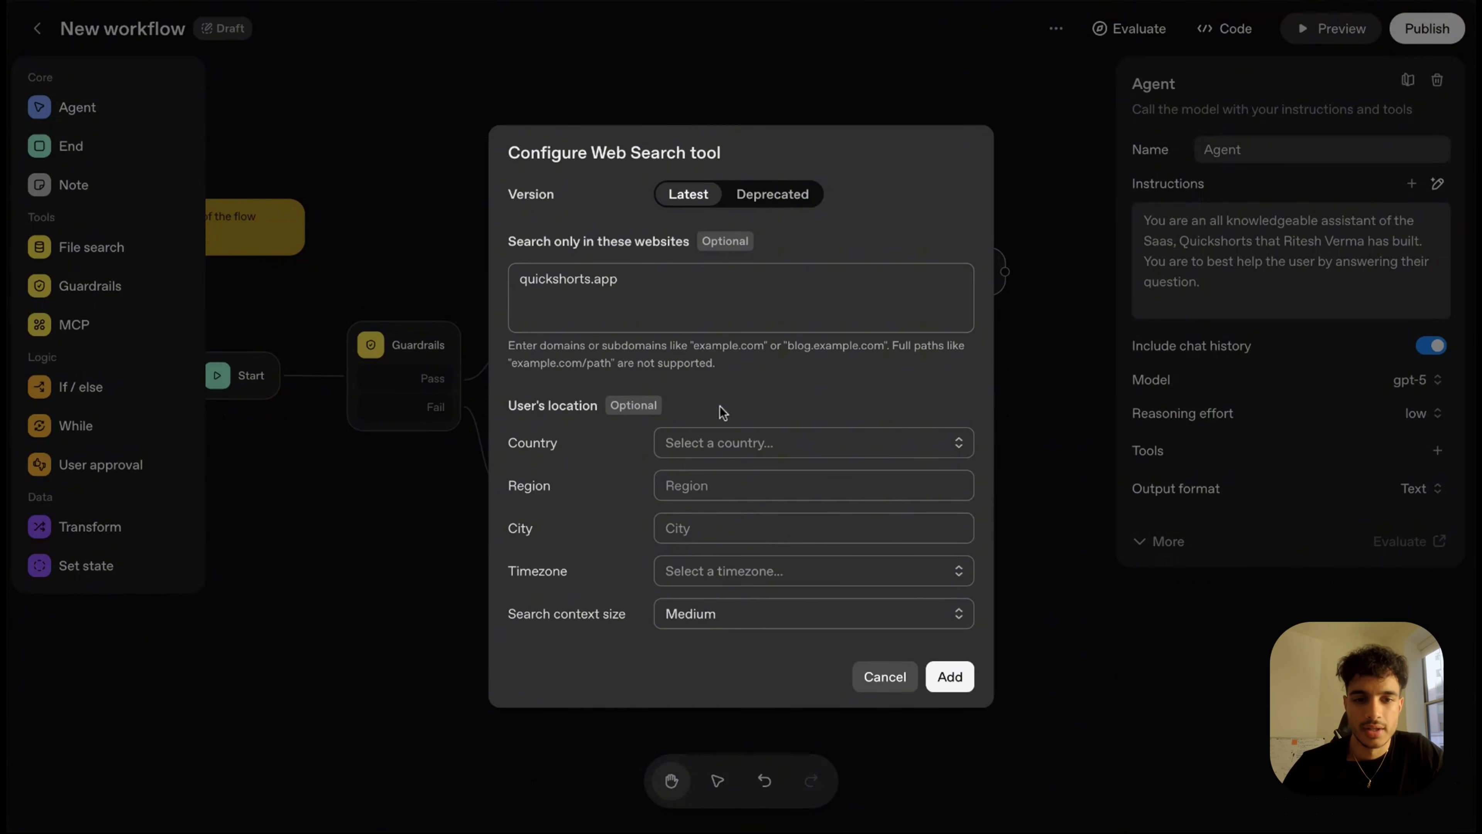
{"action": "left_click", "coordinate": [778, 448]}
{"action": "left_click", "coordinate": [616, 388]}
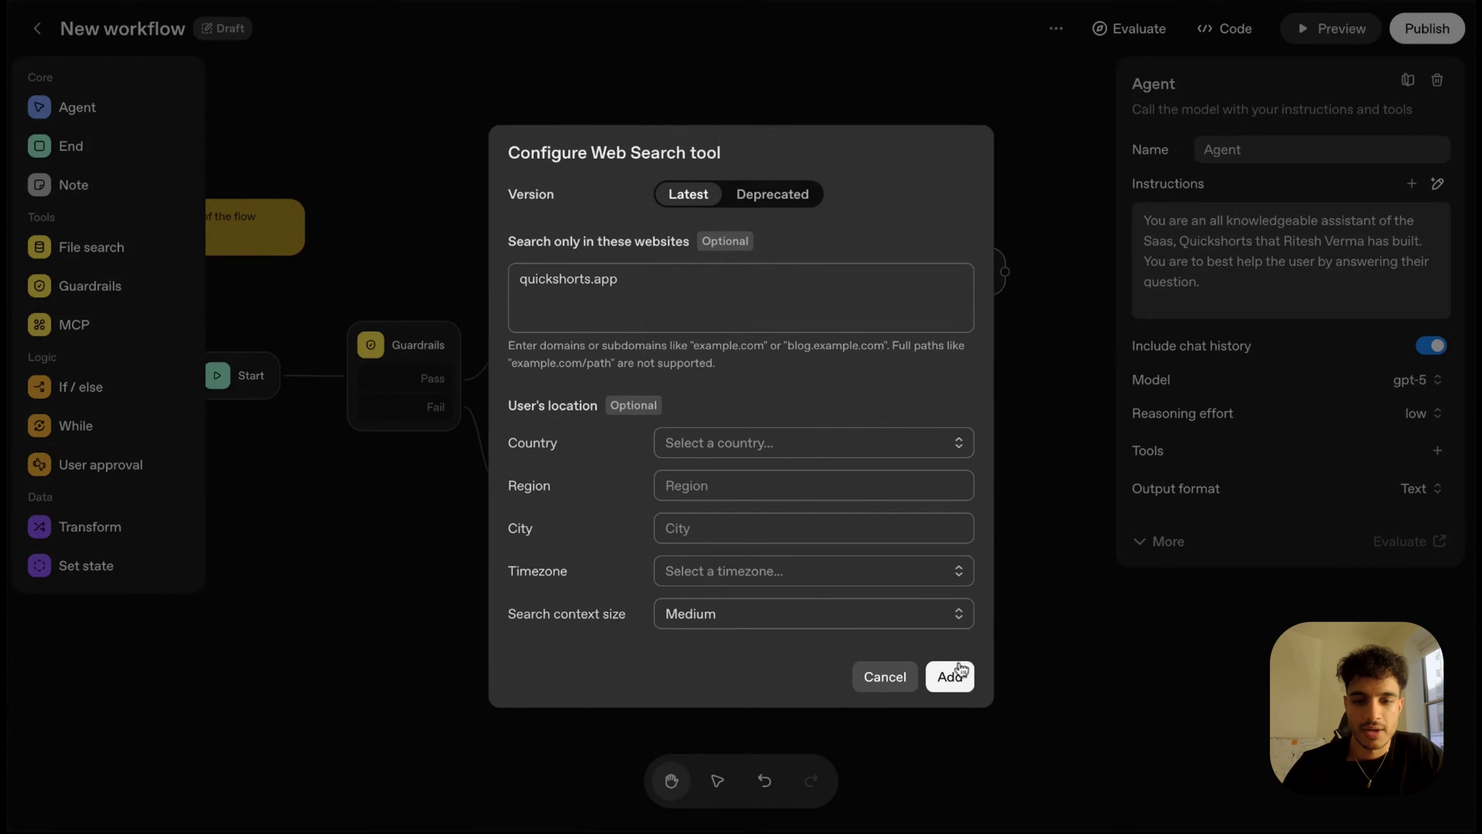
{"action": "left_click", "coordinate": [950, 677]}
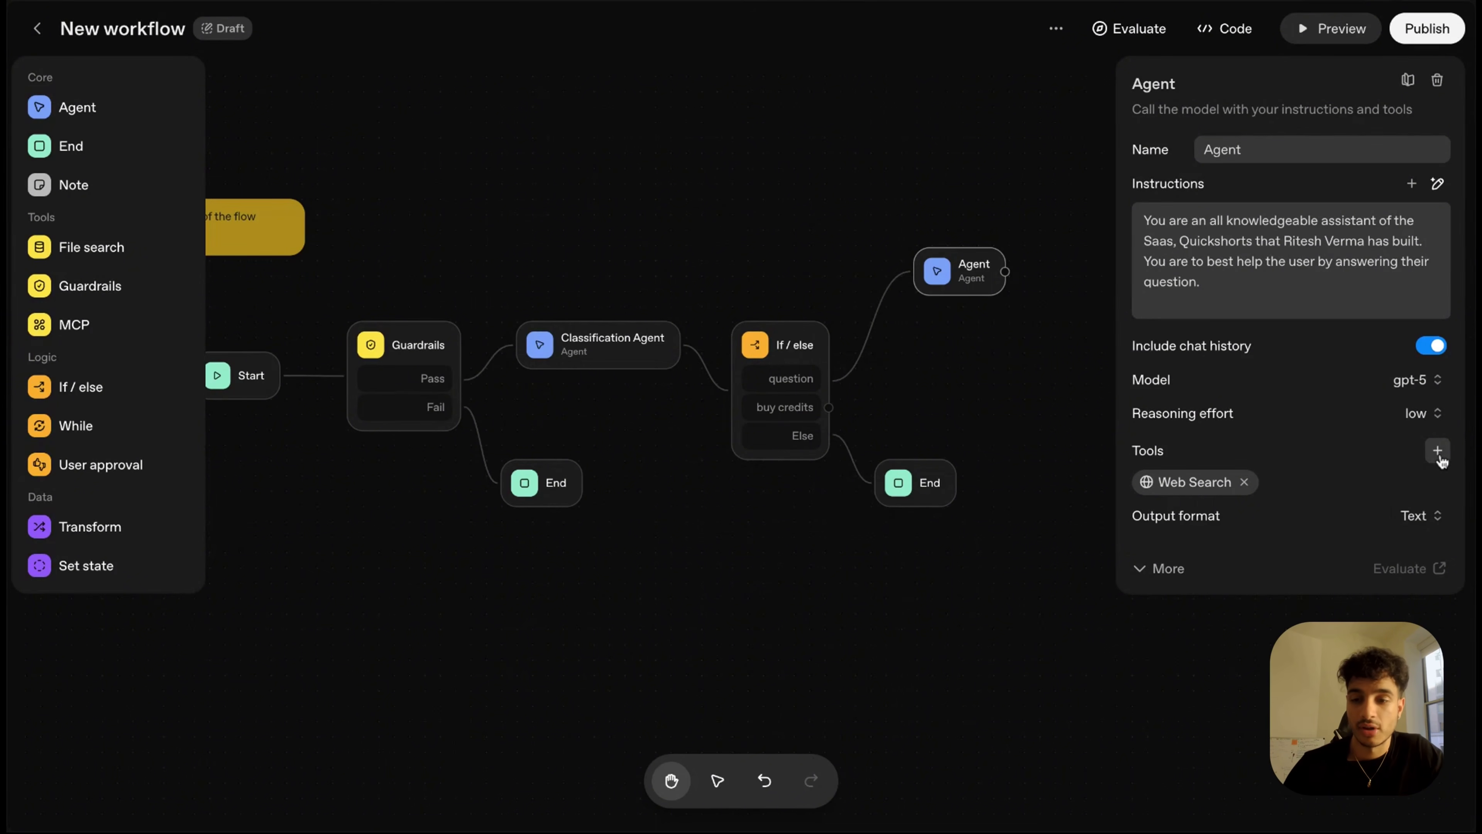
- Start adding File search to the agent, and copy the link of the "How I Built & Sold Another AI App SOLO" video from the YouTube channel
{"action": "left_click", "coordinate": [1437, 452]}
{"action": "left_click", "coordinate": [1338, 603]}
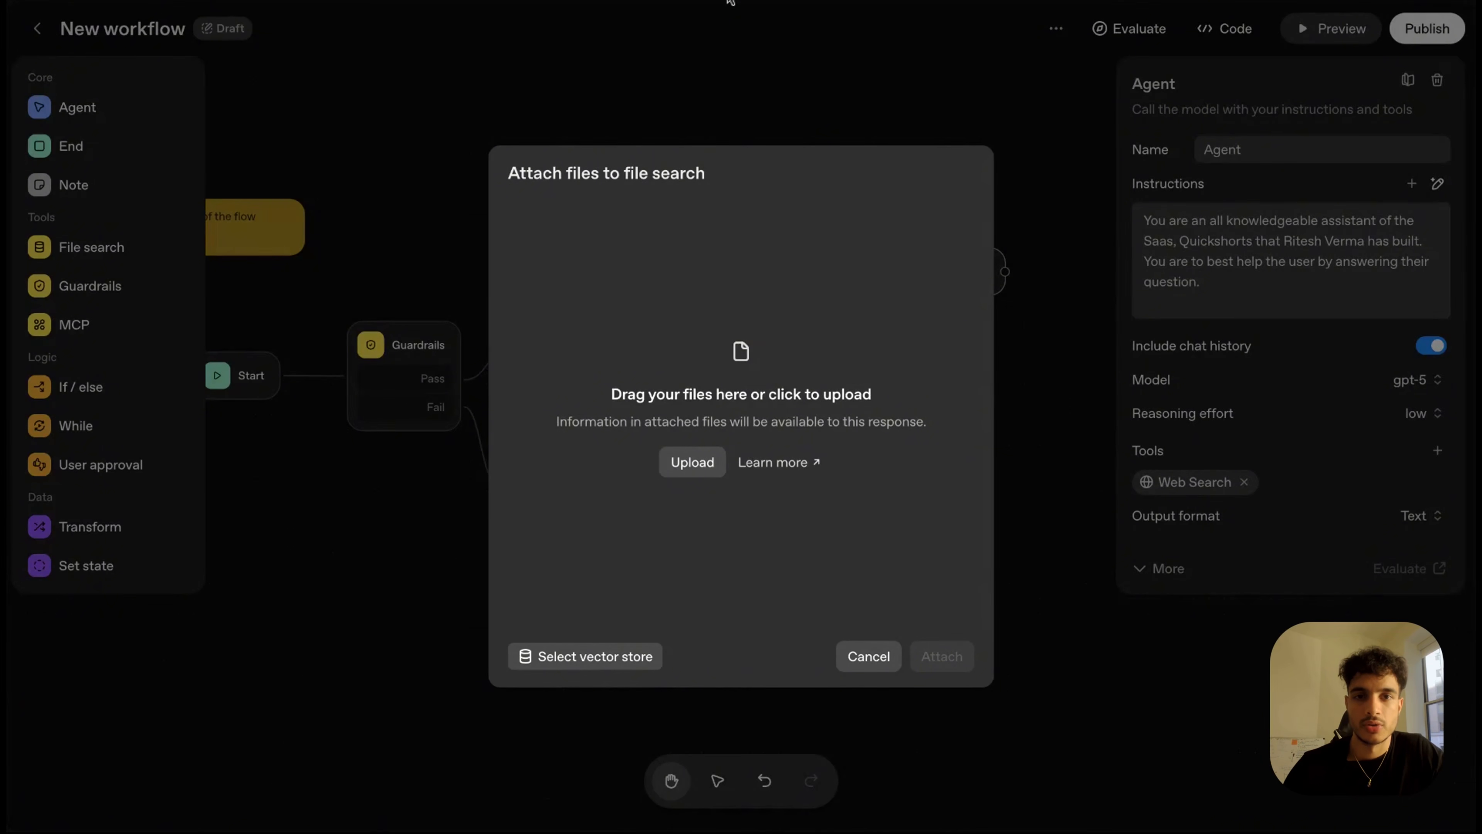
{"action": "key", "text": "super+t"}
{"action": "key", "text": "Return"}
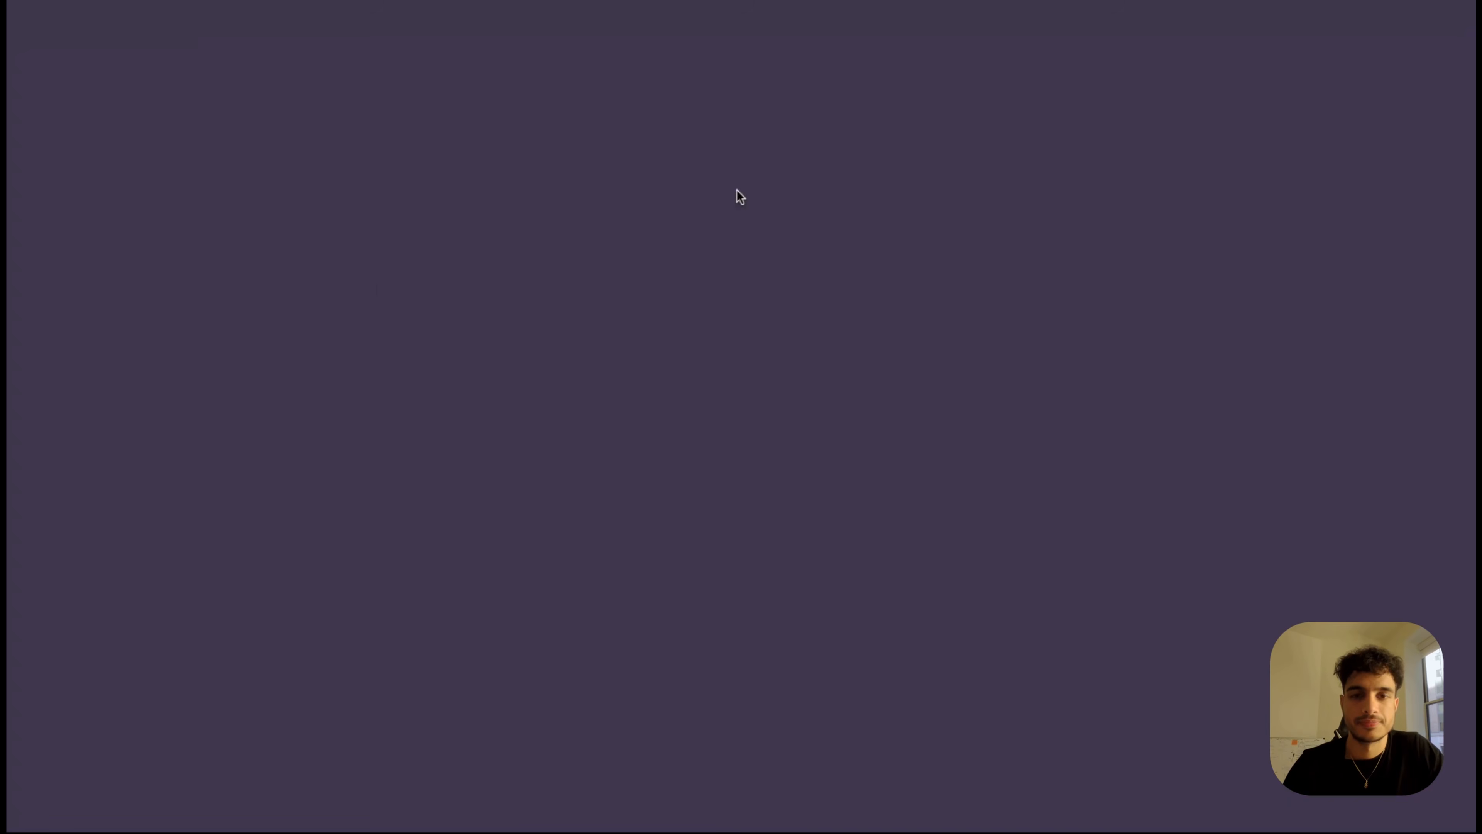
{"action": "left_click", "coordinate": [446, 461]}
{"action": "scroll", "coordinate": [1023, 508], "scroll_direction": "down", "scroll_amount": 5}
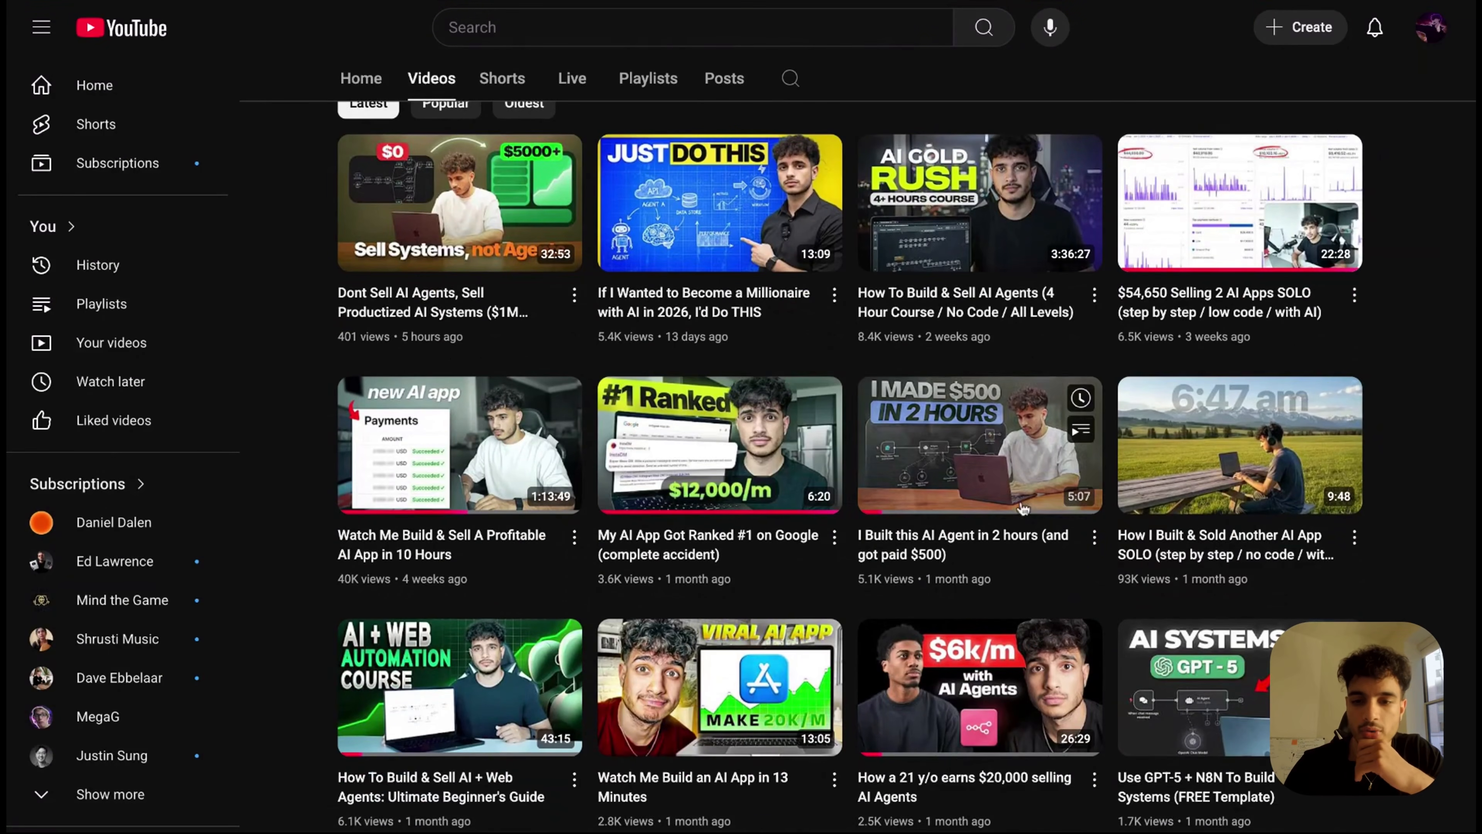
{"action": "right_click", "coordinate": [1237, 543]}
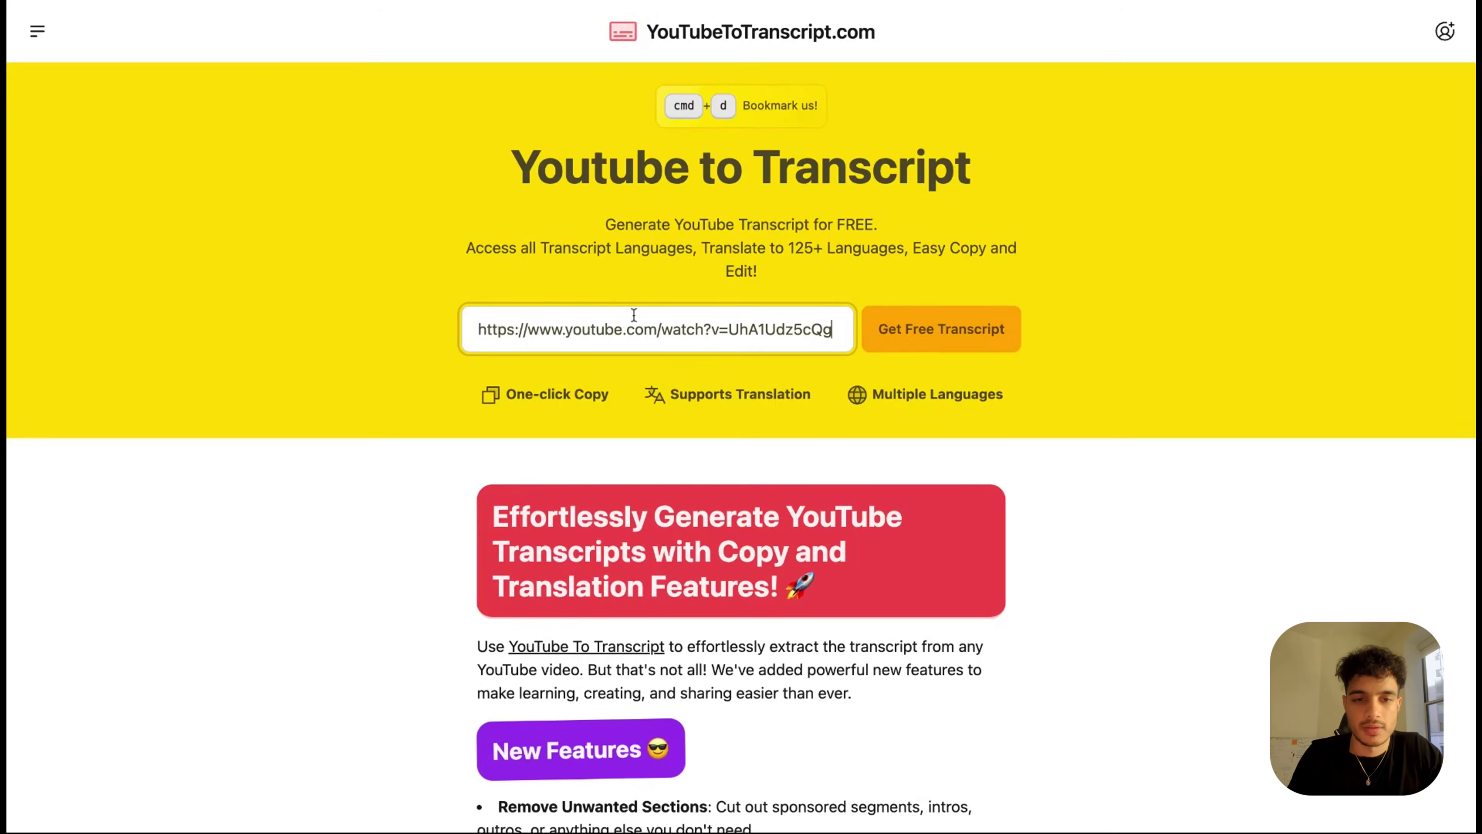
- Generate the transcript of the linked YouTube video on YouTubeToTranscript.com and copy it to the clipboard
{"action": "key", "text": "Return"}
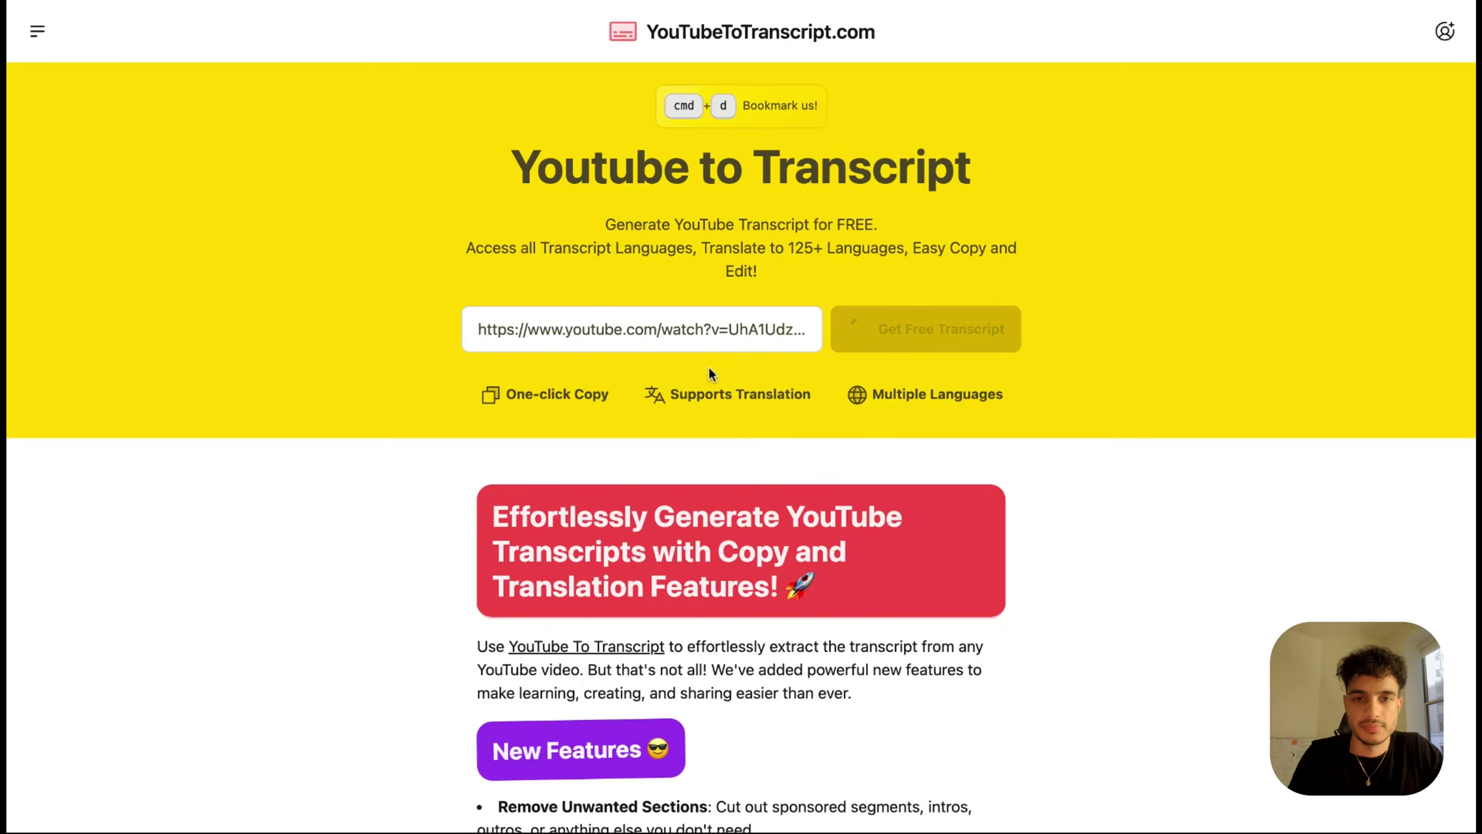
{"action": "scroll", "coordinate": [628, 556], "scroll_direction": "down", "scroll_amount": 4}
{"action": "left_click", "coordinate": [350, 414]}
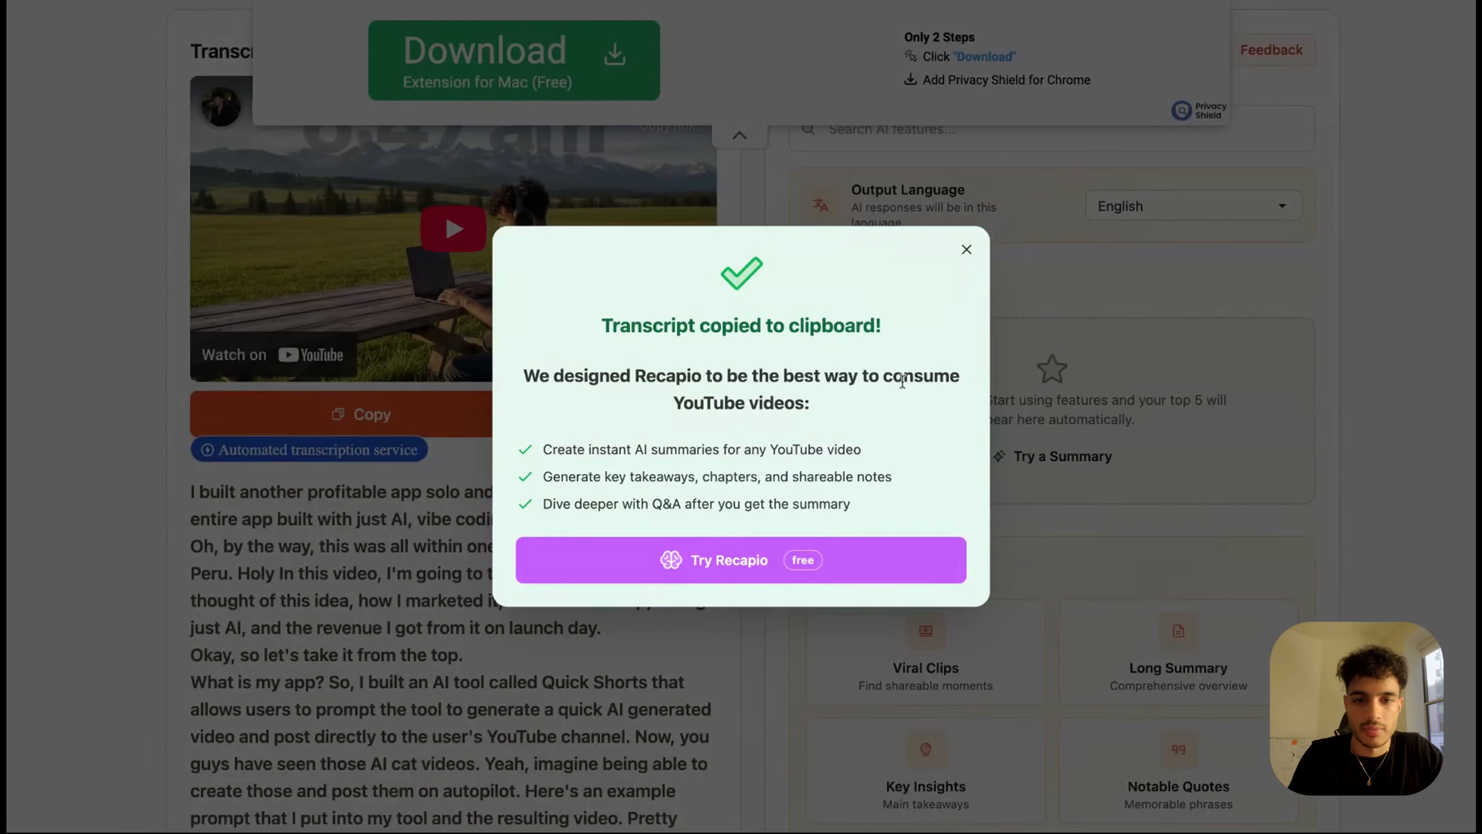
- Paste the copied video transcript into a blank Google Docs document and download it as a plain text file
{"action": "left_click", "coordinate": [967, 250]}
{"action": "scroll", "coordinate": [934, 234], "scroll_direction": "up", "scroll_amount": 10}
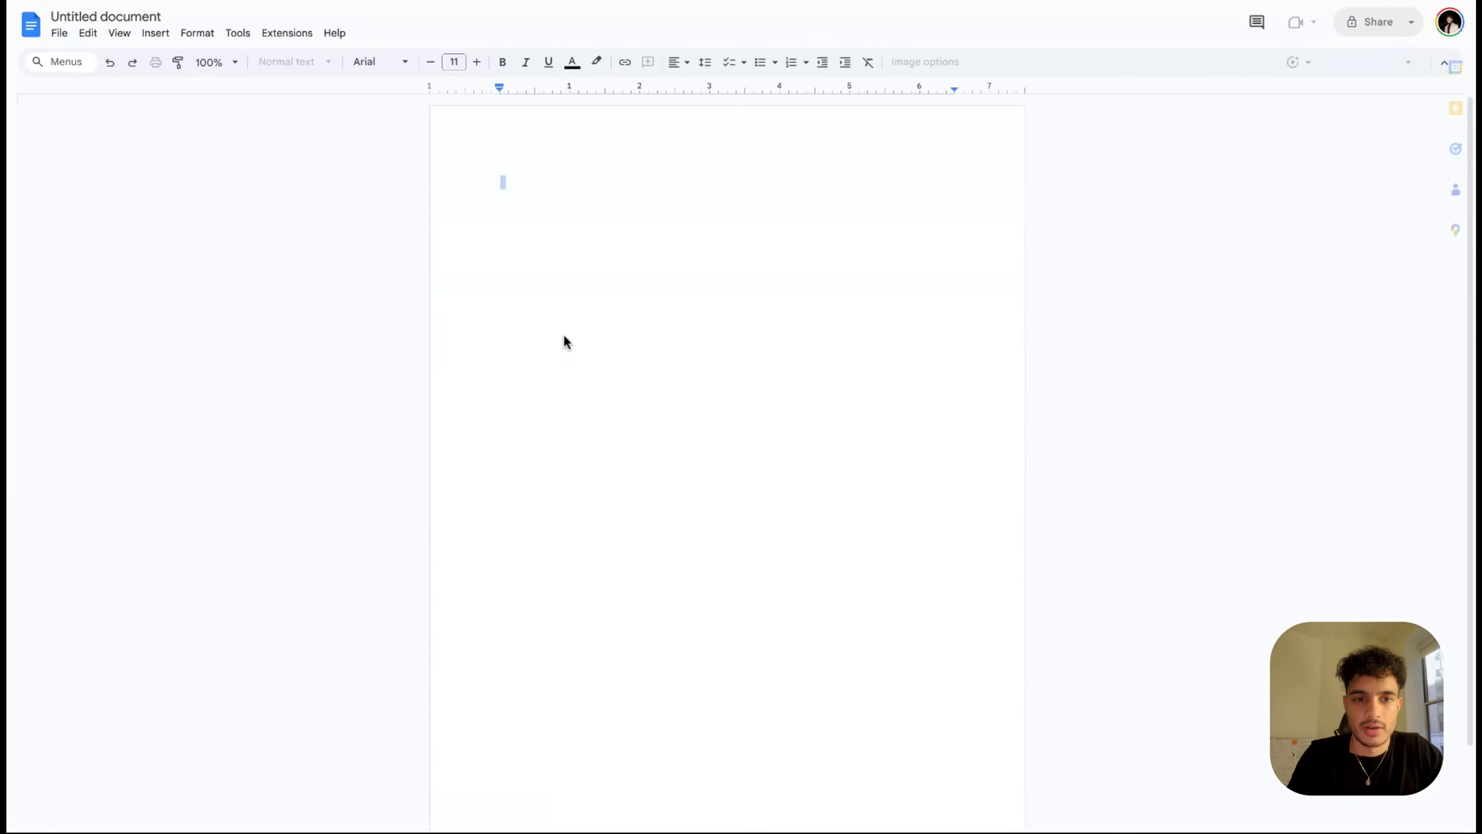
{"action": "key", "text": "super+v"}
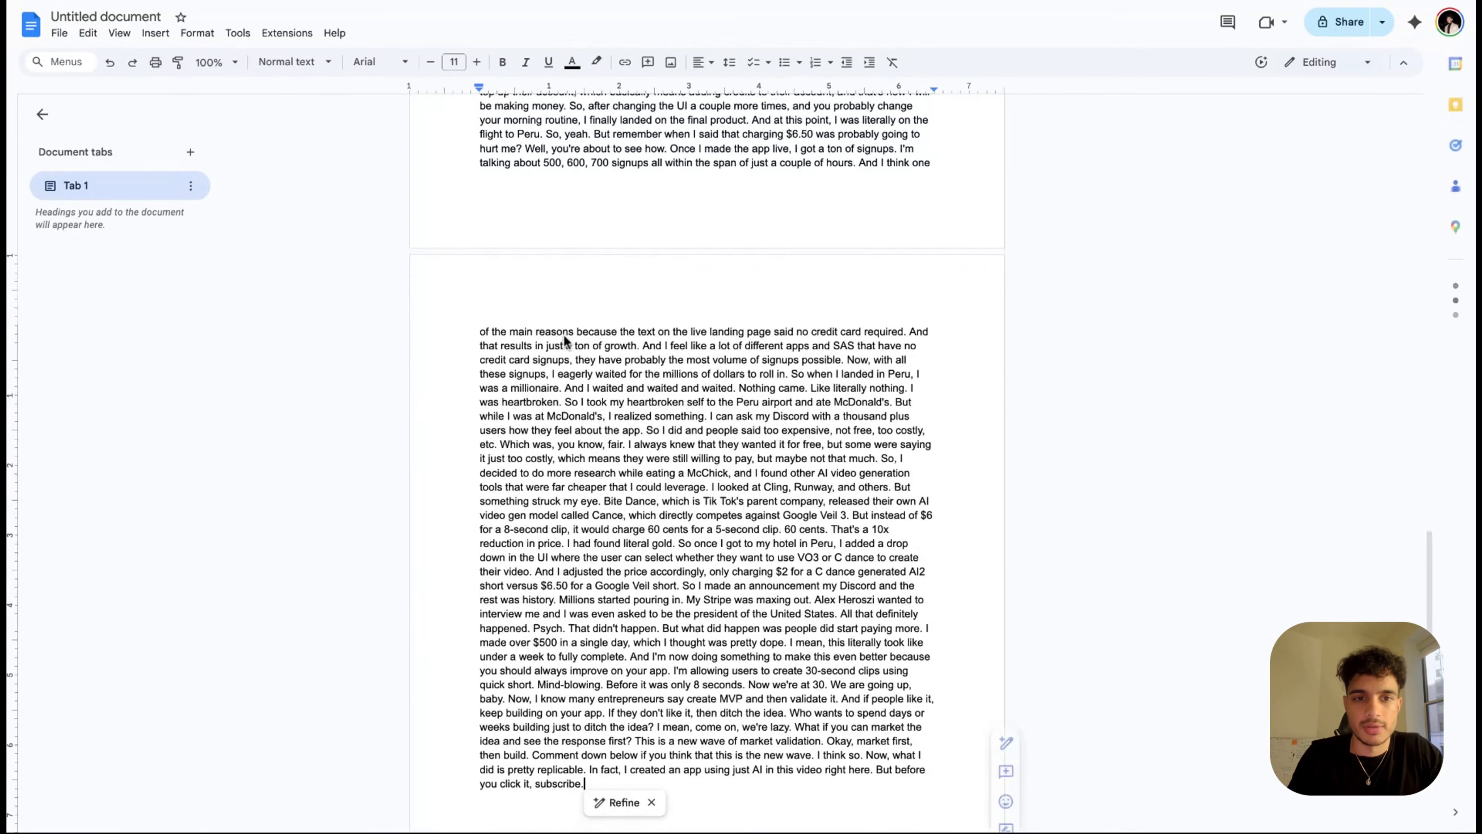
{"action": "scroll", "coordinate": [645, 244], "scroll_direction": "up", "scroll_amount": 15}
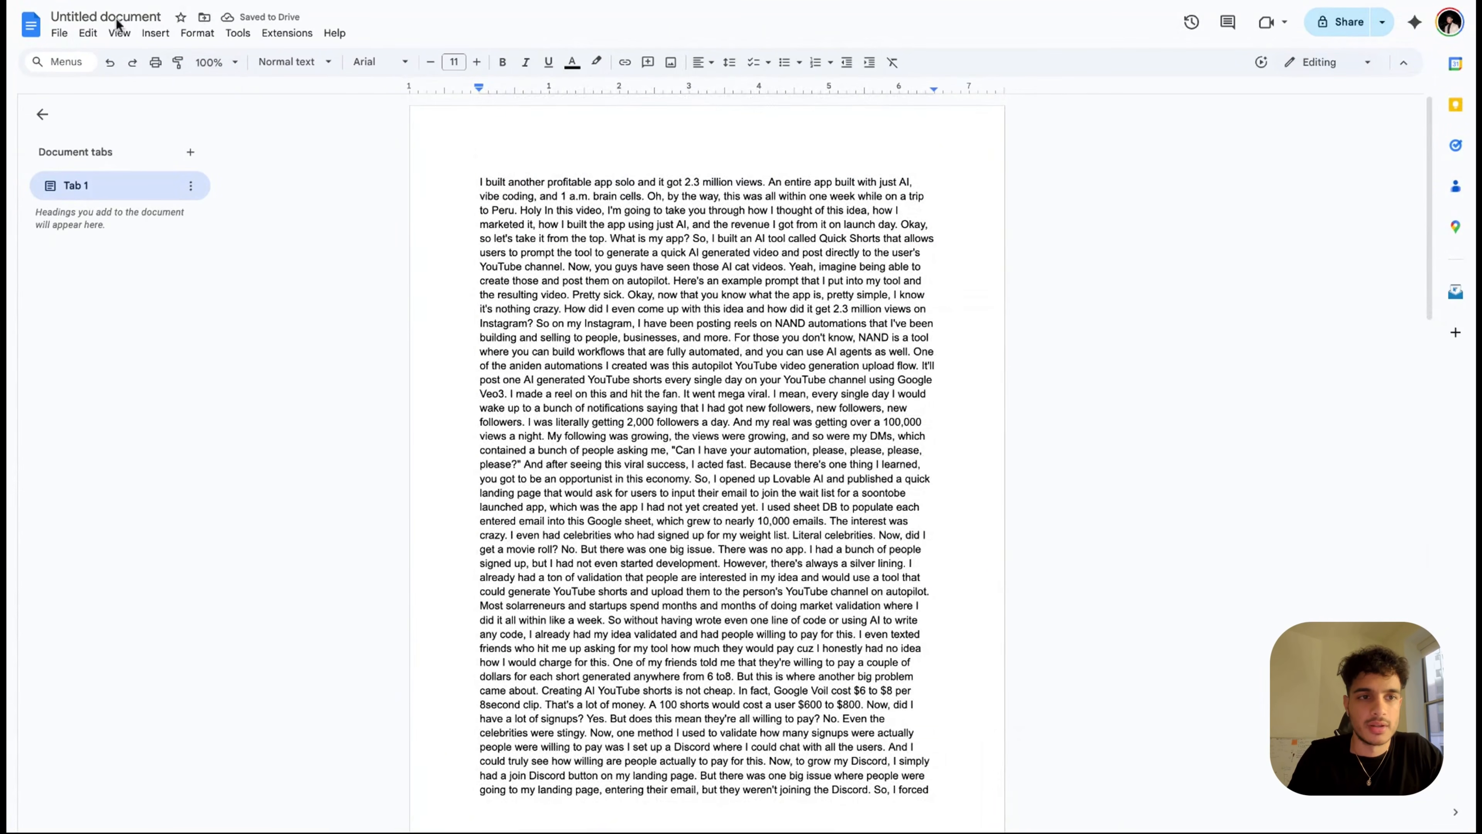
{"action": "left_click", "coordinate": [60, 36]}
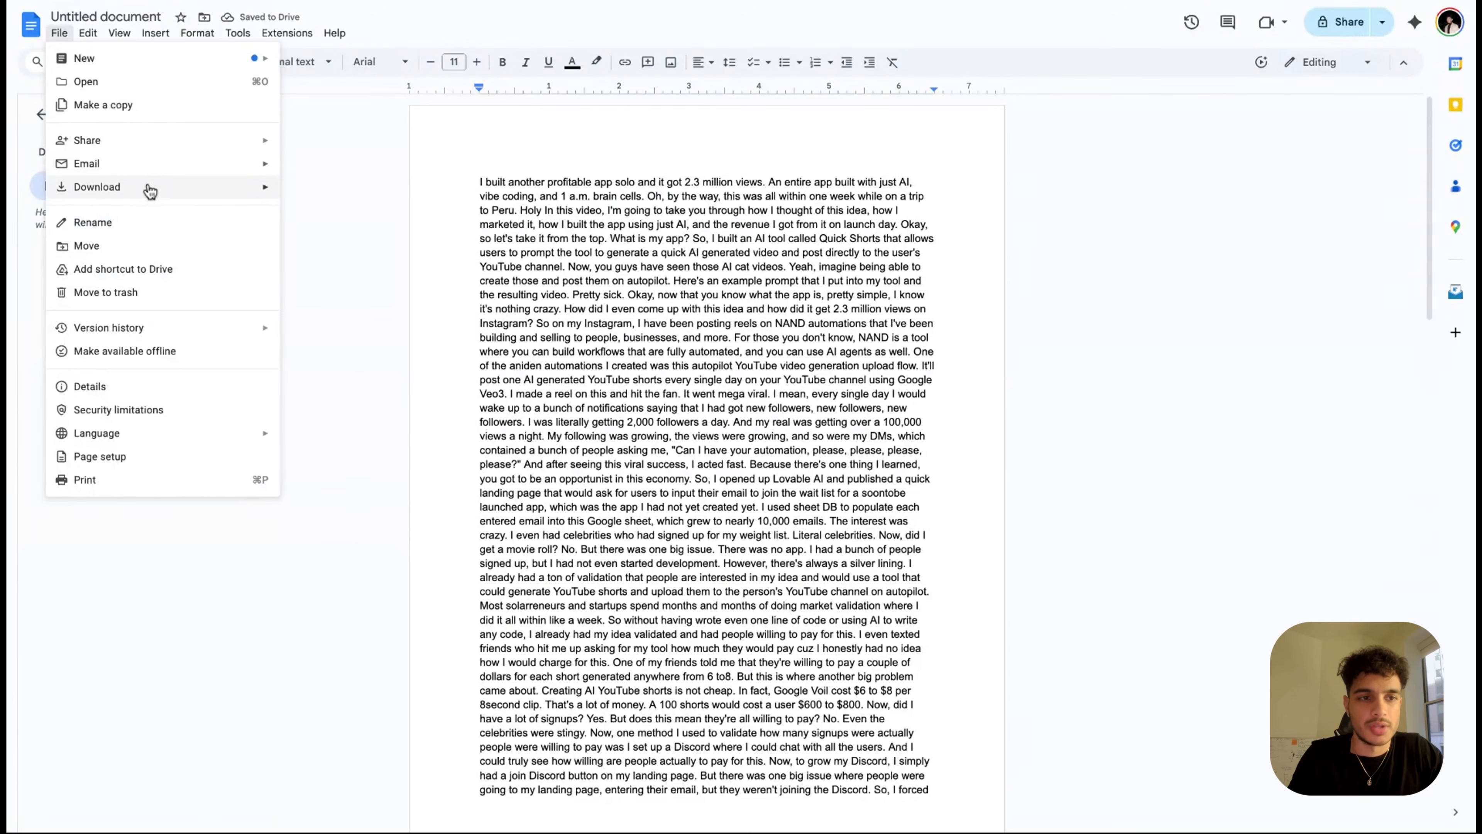
{"action": "mouse_move", "coordinate": [145, 188]}
{"action": "left_click", "coordinate": [349, 285]}
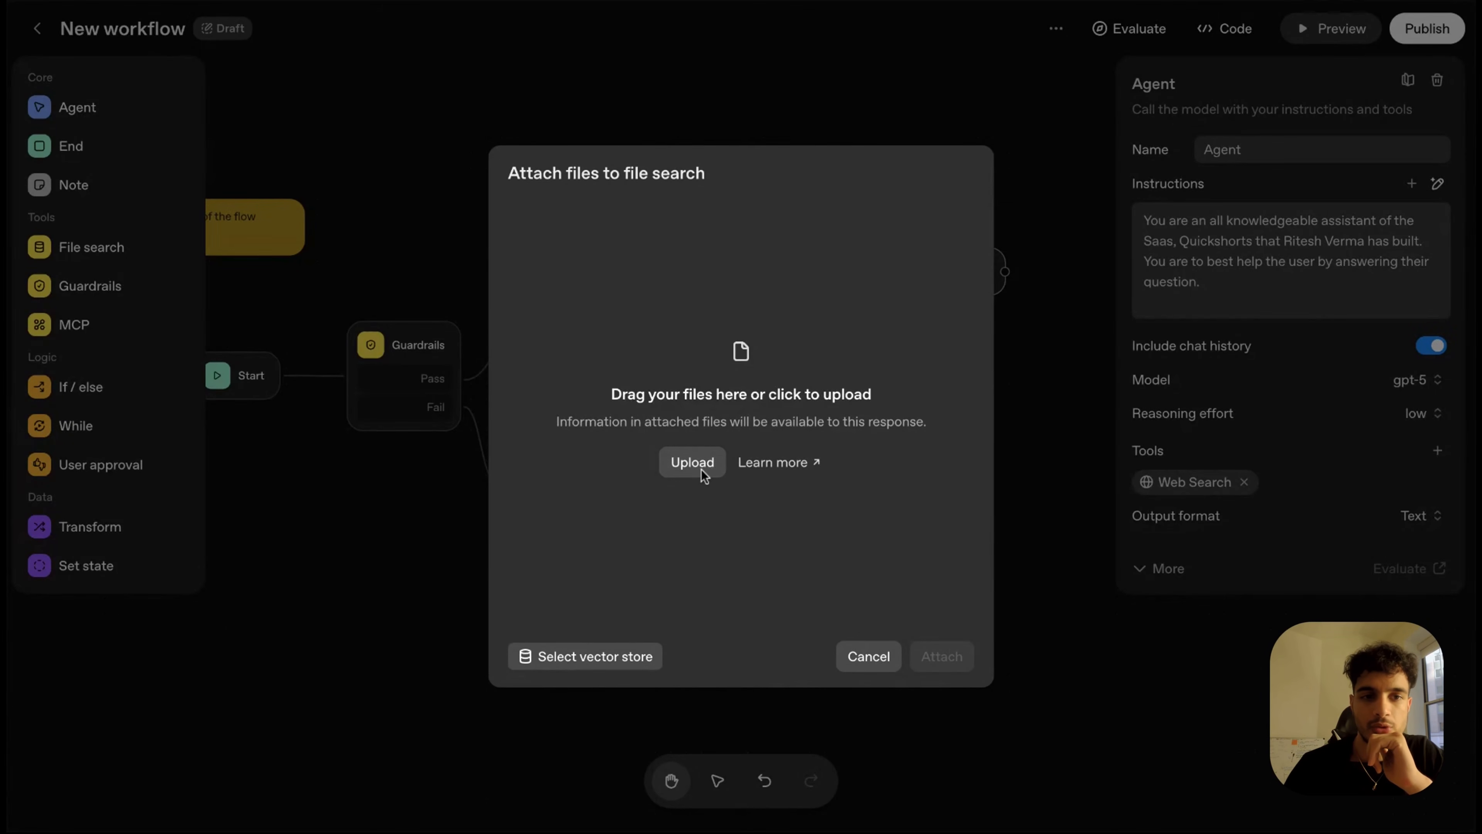
- Attach the transcript text file to file search as vector store "Quickshorts Knowledge Base", and place the agent node slightly farther from If / else
{"action": "left_click", "coordinate": [702, 469]}
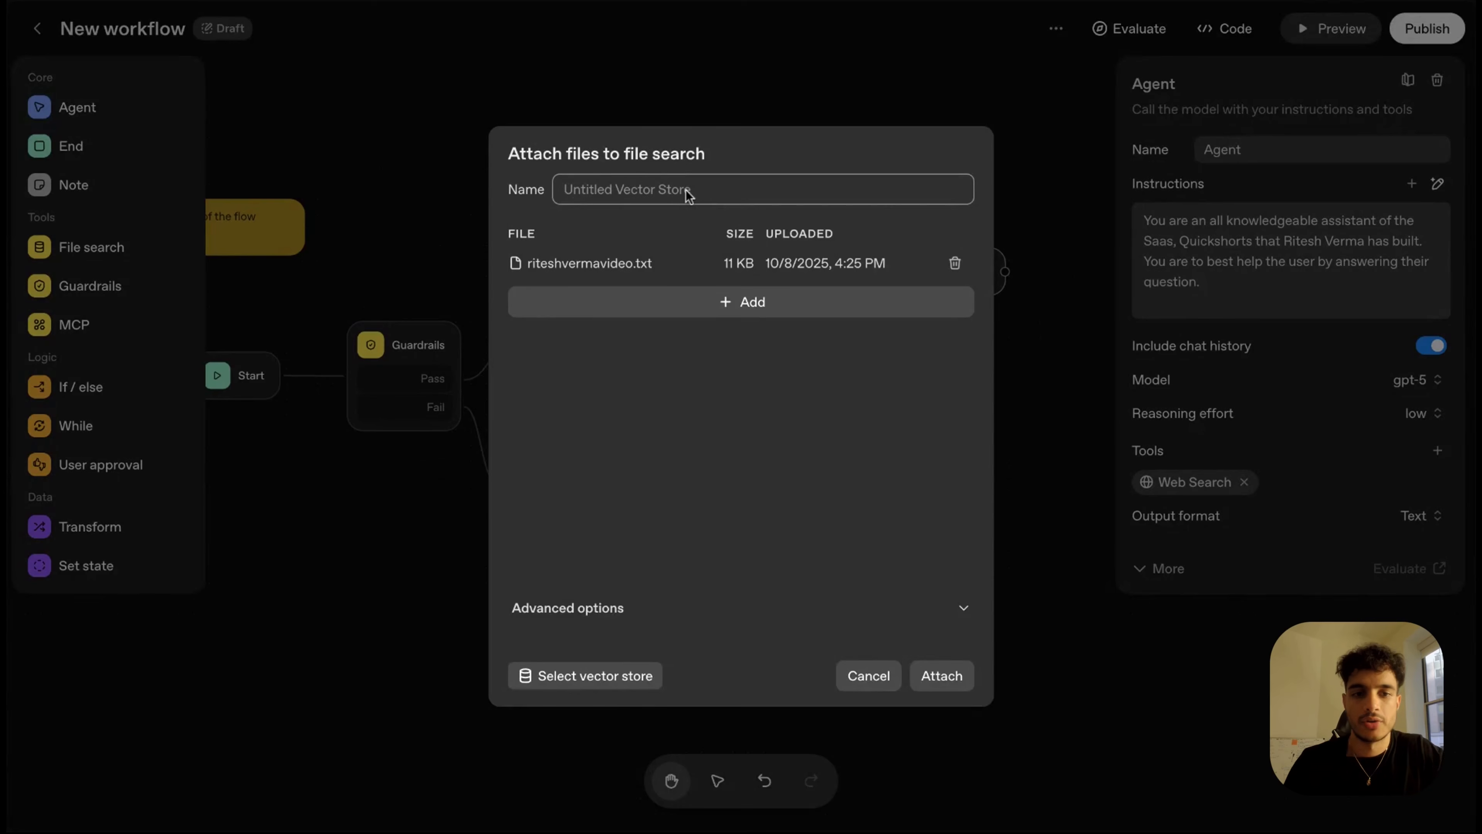
{"action": "type", "text": "Quickshorts"}
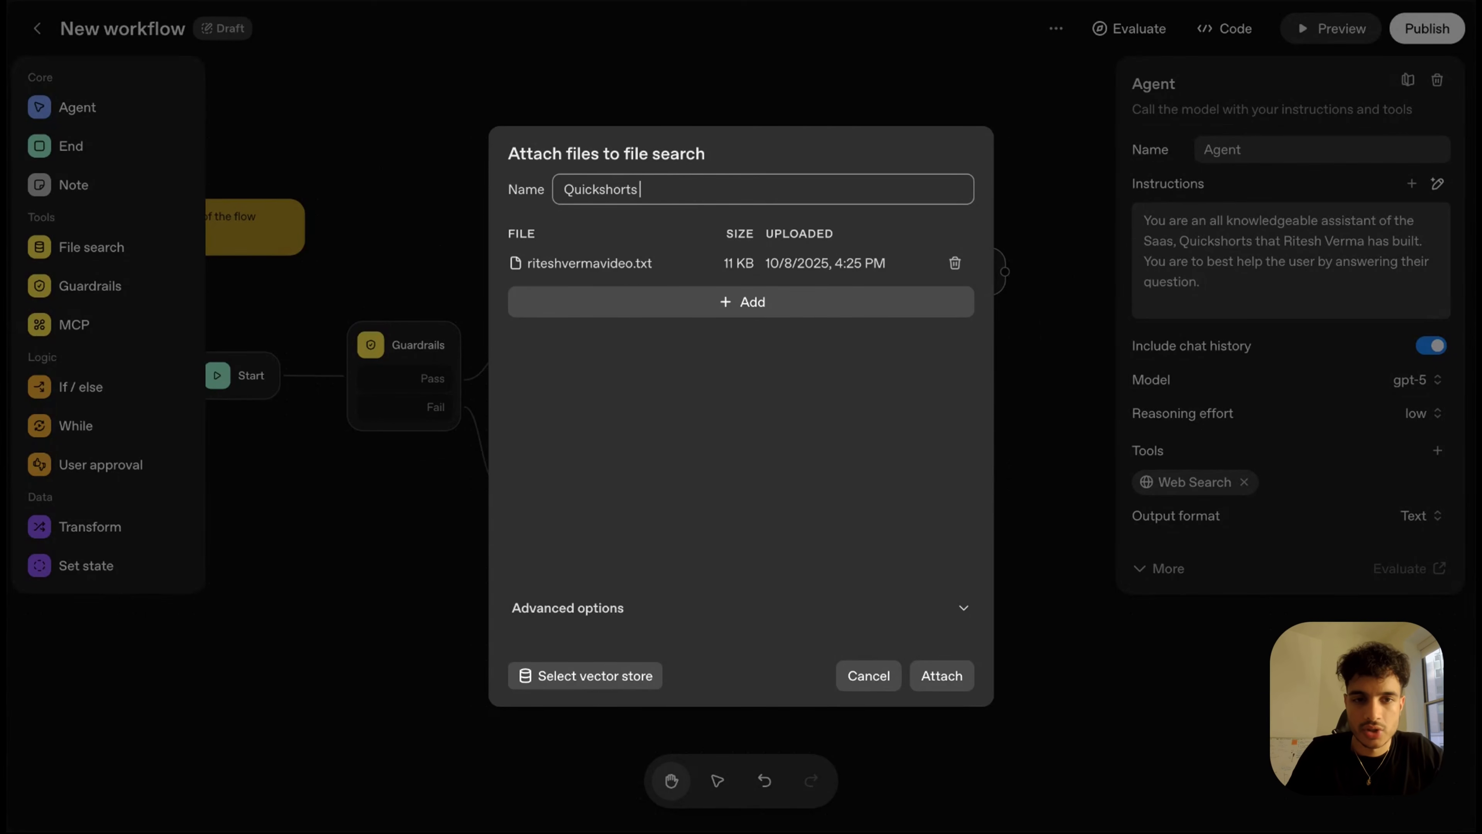
{"action": "type", "text": " Knowledge Base"}
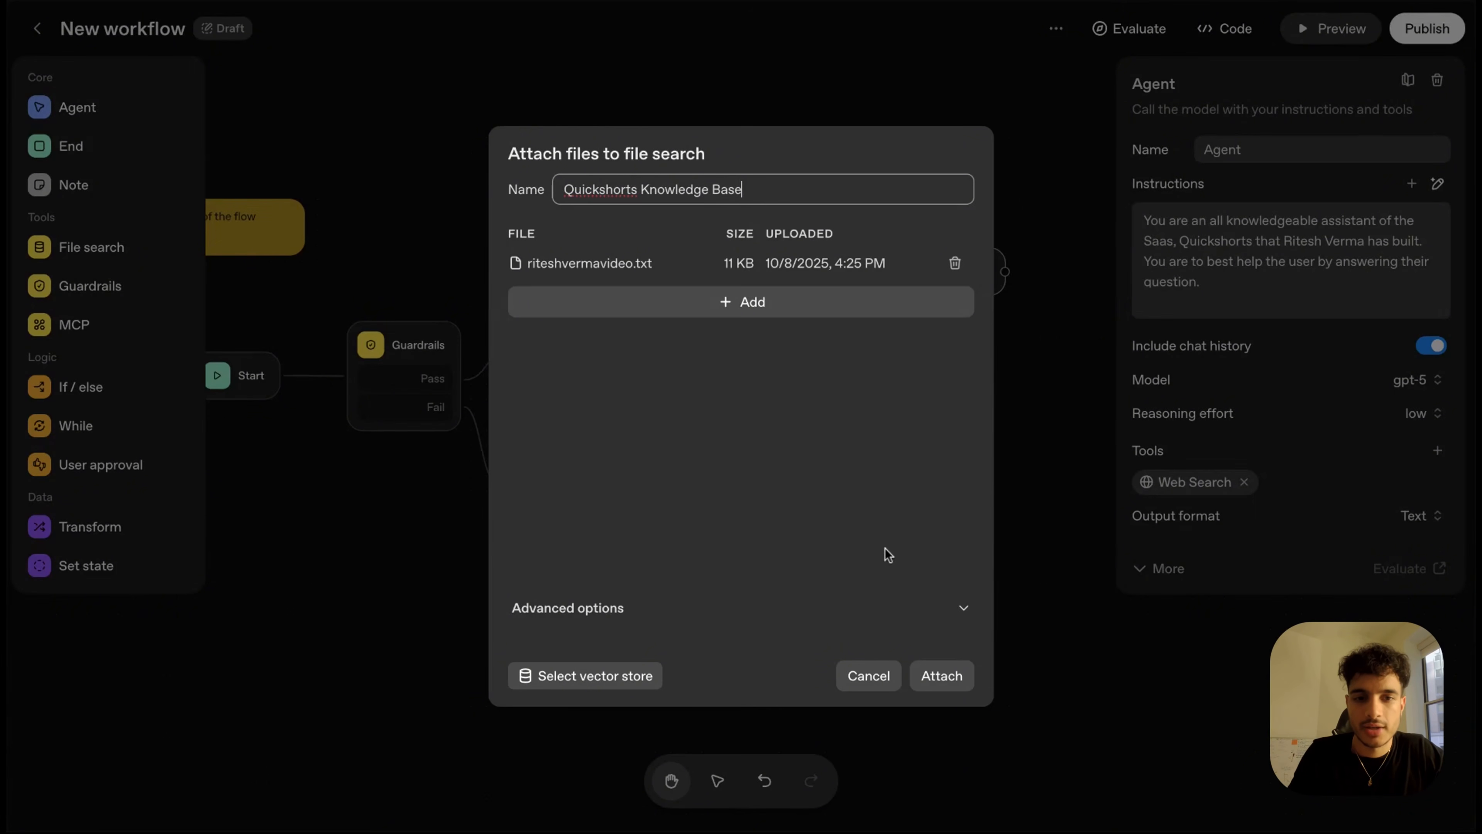
{"action": "left_click", "coordinate": [954, 678]}
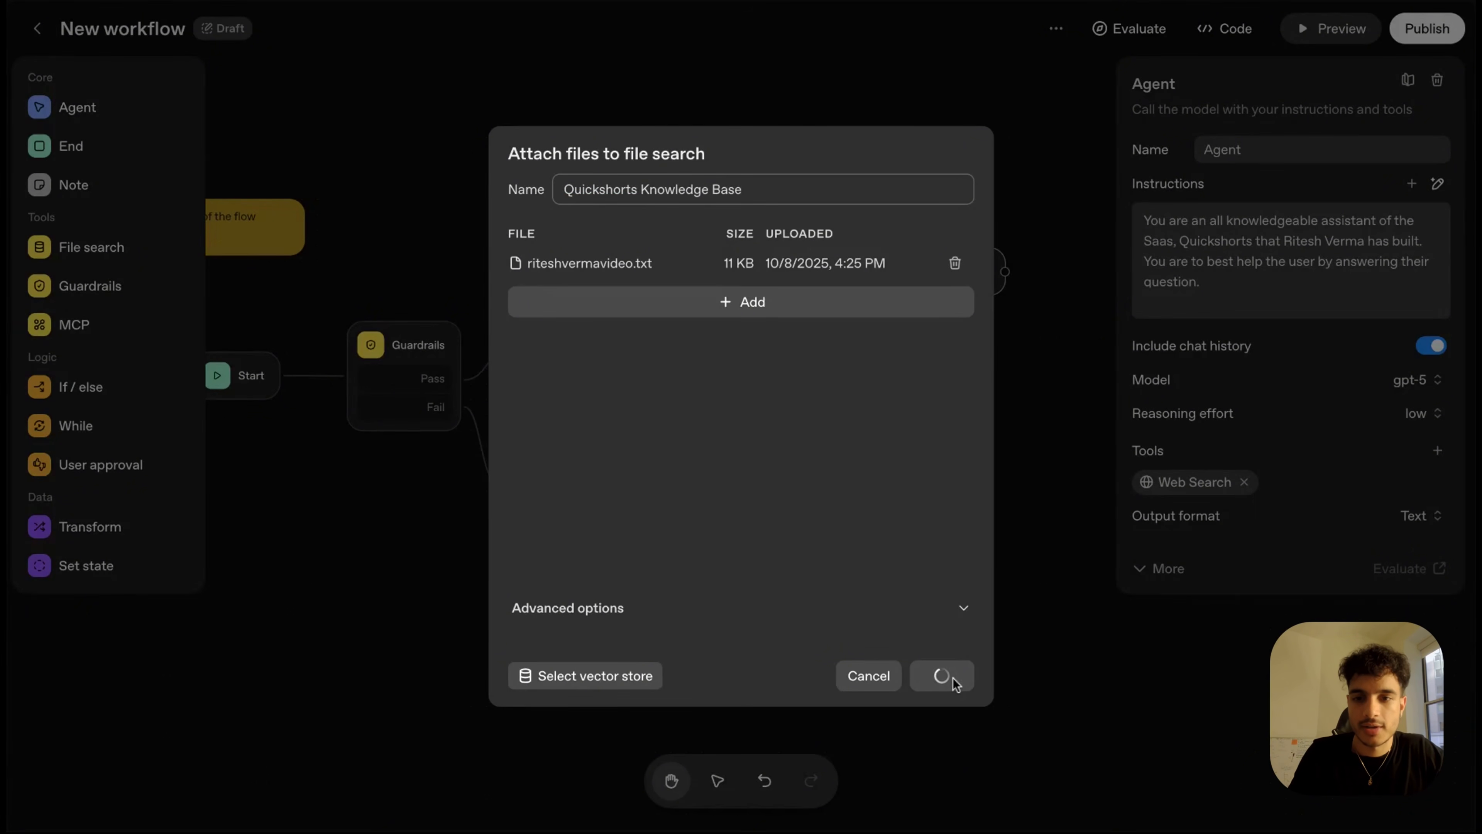
{"action": "scroll", "coordinate": [764, 622], "scroll_direction": "down", "scroll_amount": 3}
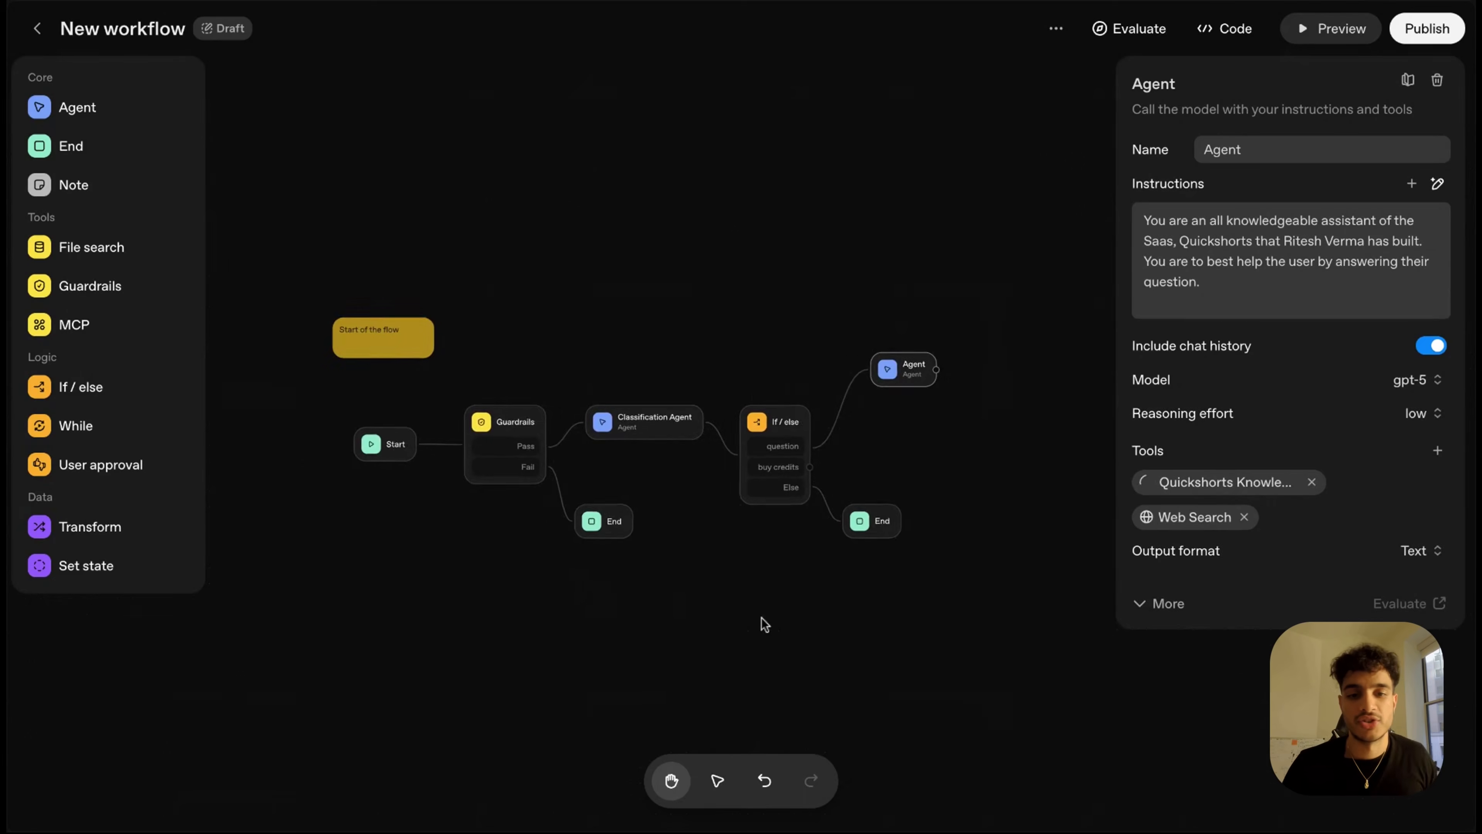
{"action": "left_click_drag", "start_coordinate": [747, 613], "coordinate": [746, 558]}
{"action": "scroll", "coordinate": [747, 558], "scroll_direction": "up", "scroll_amount": 5}
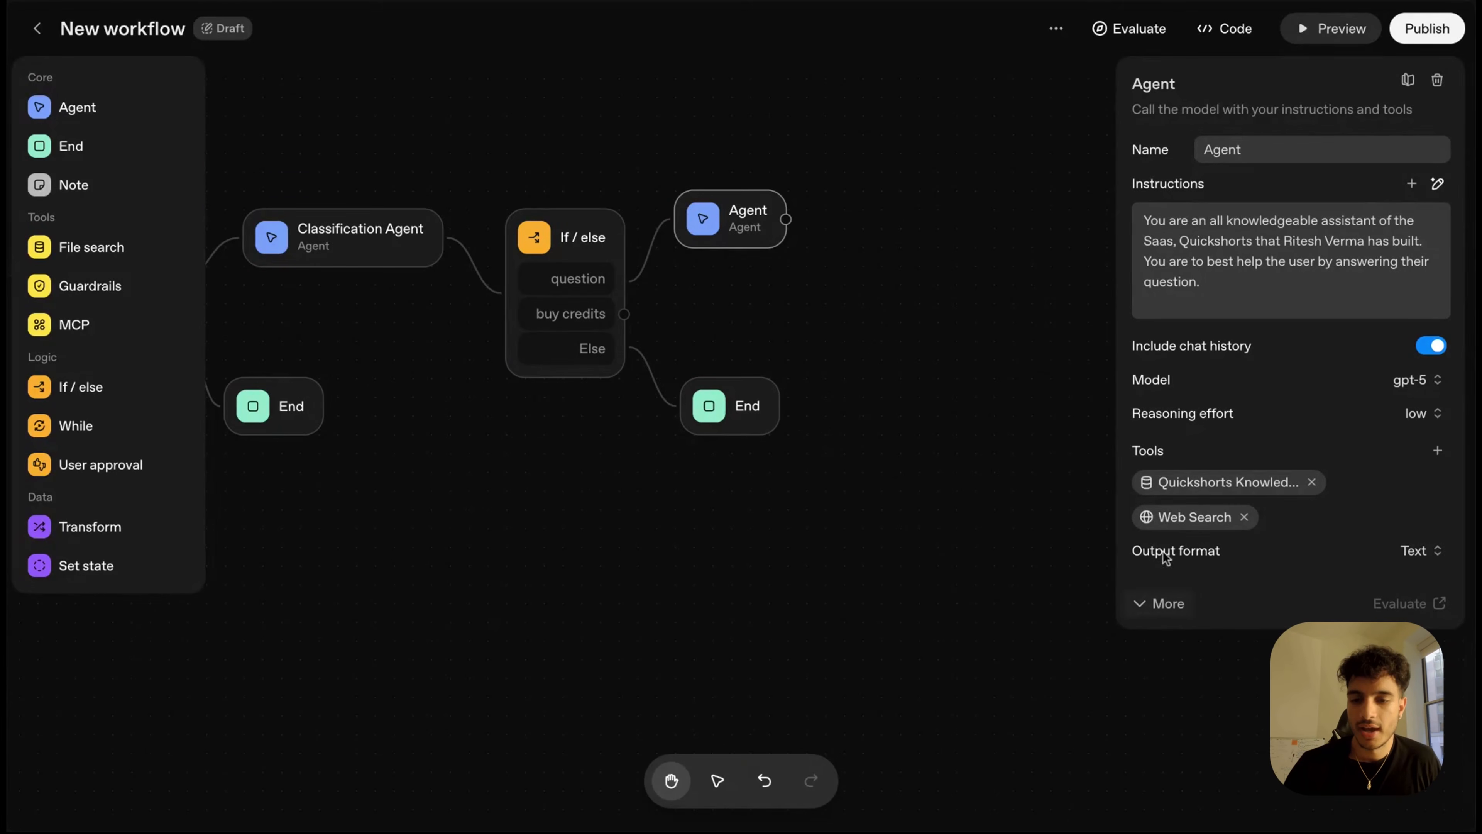
{"action": "left_click_drag", "start_coordinate": [784, 234], "coordinate": [822, 234]}
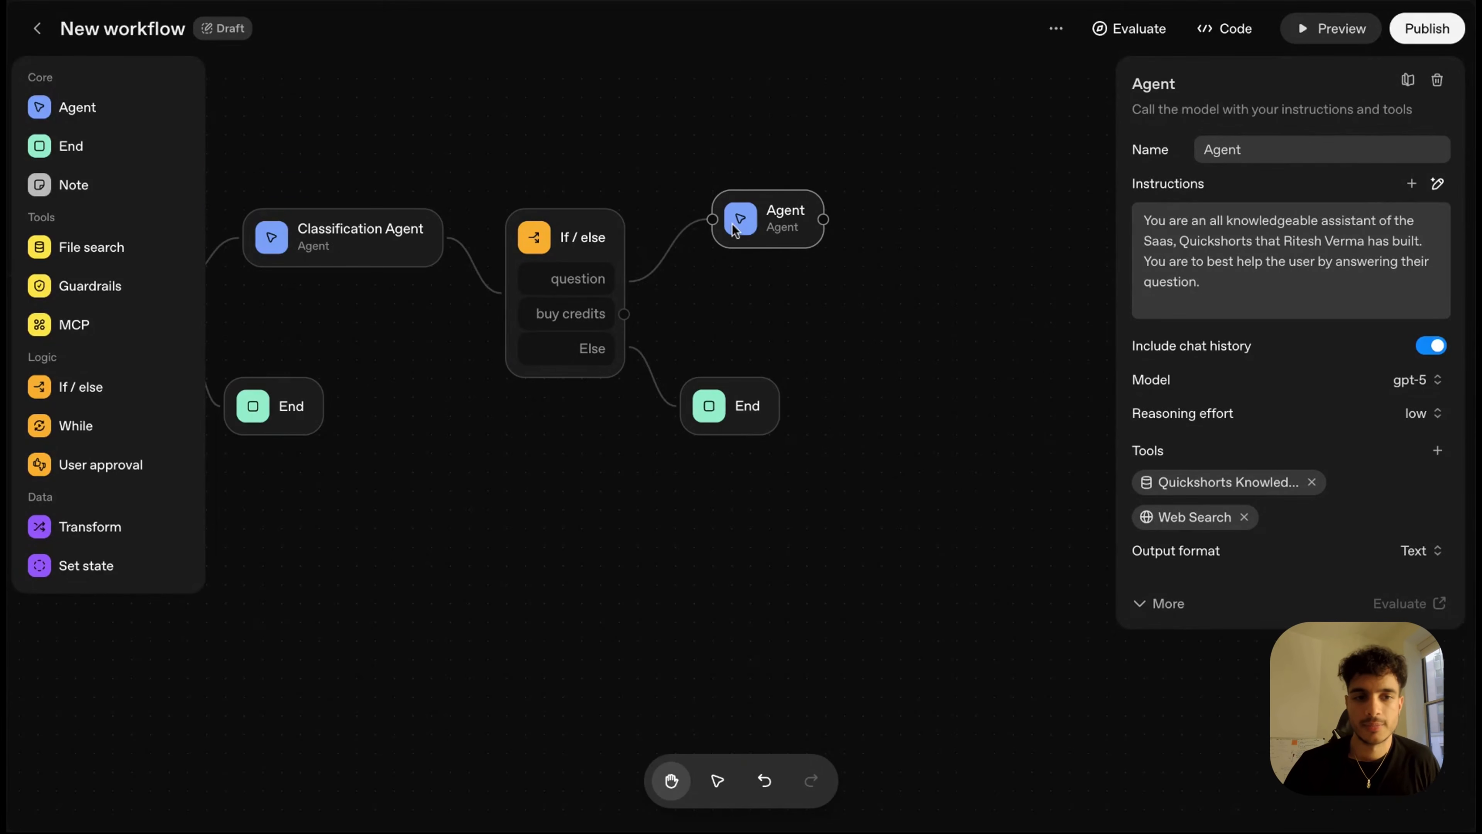
- Test the workflow in preview with the message "What is Quickshorts", read the agent's full answer, and return to the editor
{"action": "left_click", "coordinate": [1326, 27]}
{"action": "left_click", "coordinate": [1074, 740]}
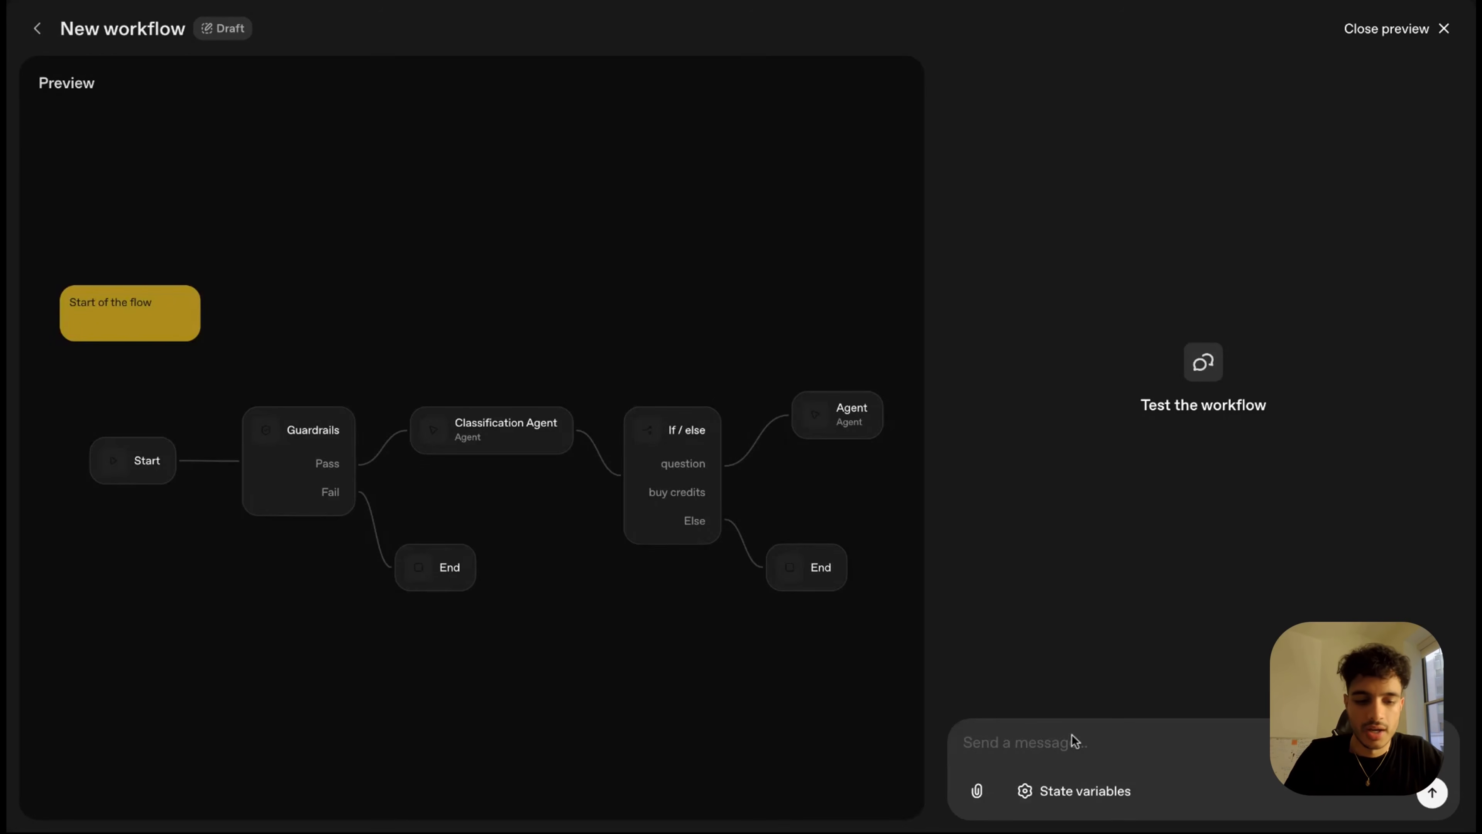
{"action": "type", "text": "What is Quickshorts"}
{"action": "key", "text": "Return"}
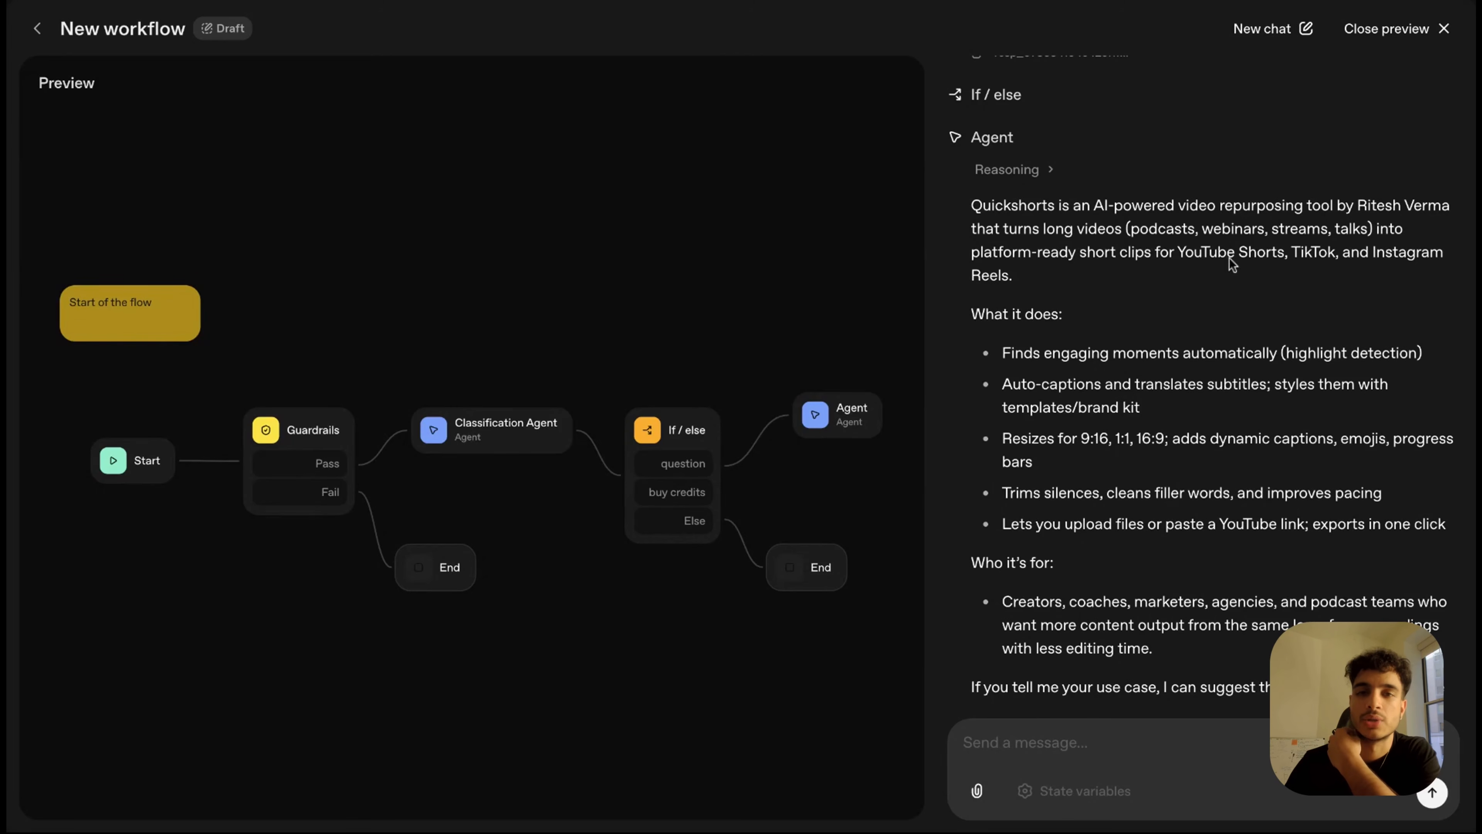
{"action": "scroll", "coordinate": [1132, 303], "scroll_direction": "down", "scroll_amount": 2}
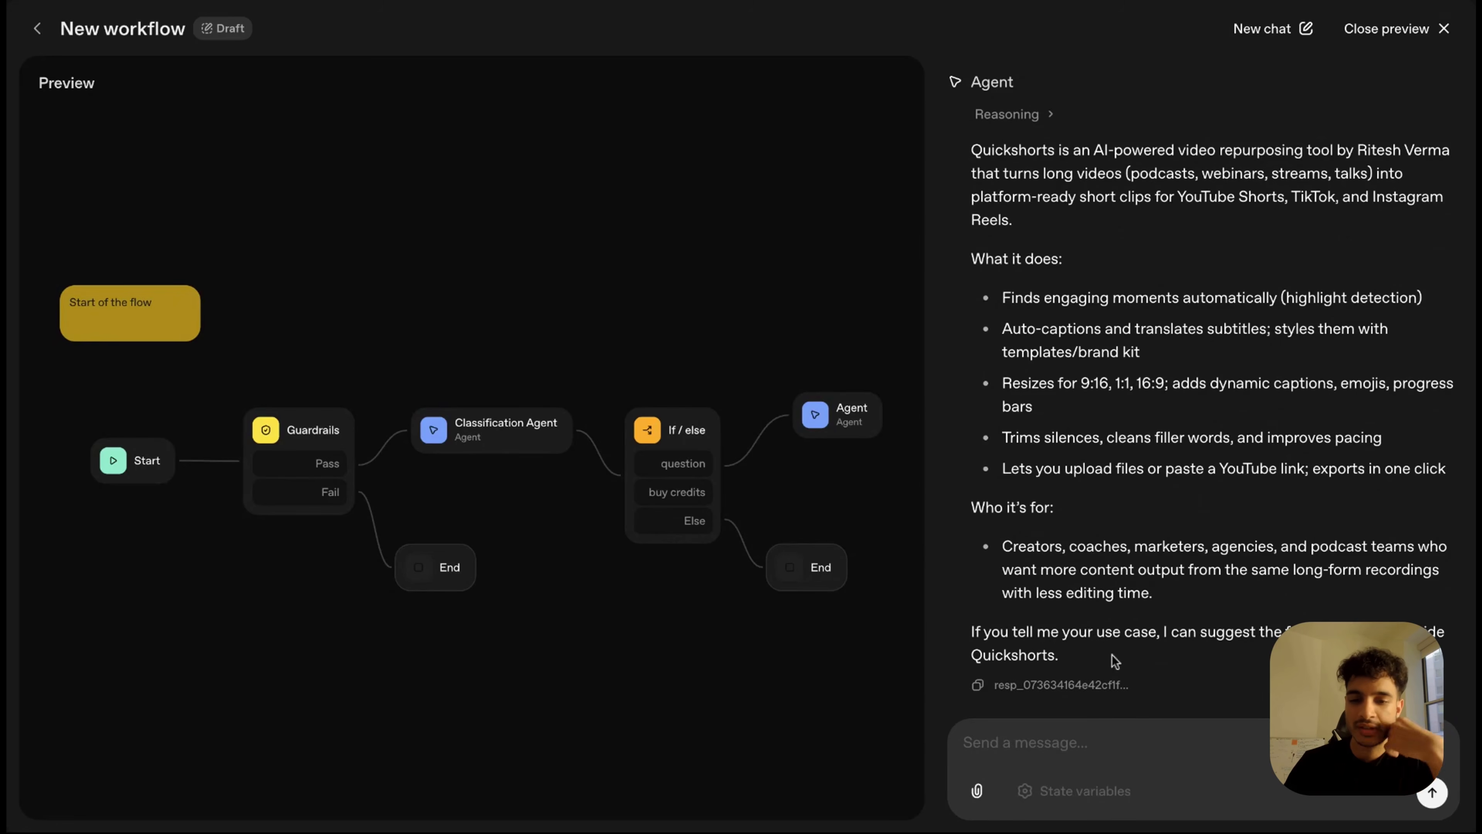
{"action": "left_click_drag", "start_coordinate": [1070, 658], "coordinate": [1019, 469]}
{"action": "left_click", "coordinate": [1054, 388]}
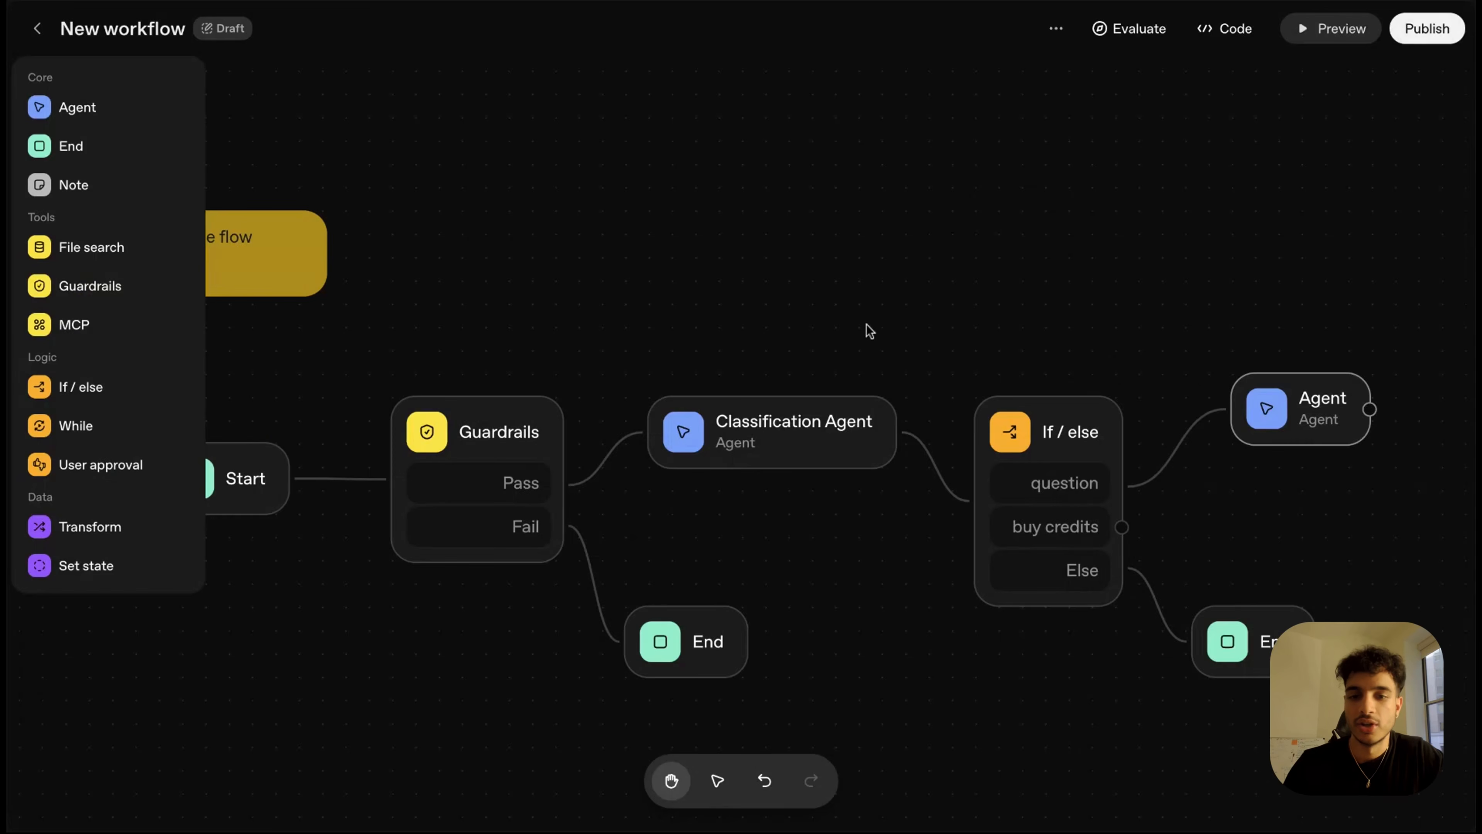
- Add a new Agent node beyond the If / else node and connect the buy credits branch to it
{"action": "scroll", "coordinate": [866, 324], "scroll_direction": "down", "scroll_amount": 3}
{"action": "scroll", "coordinate": [998, 306], "scroll_direction": "right", "scroll_amount": 6}
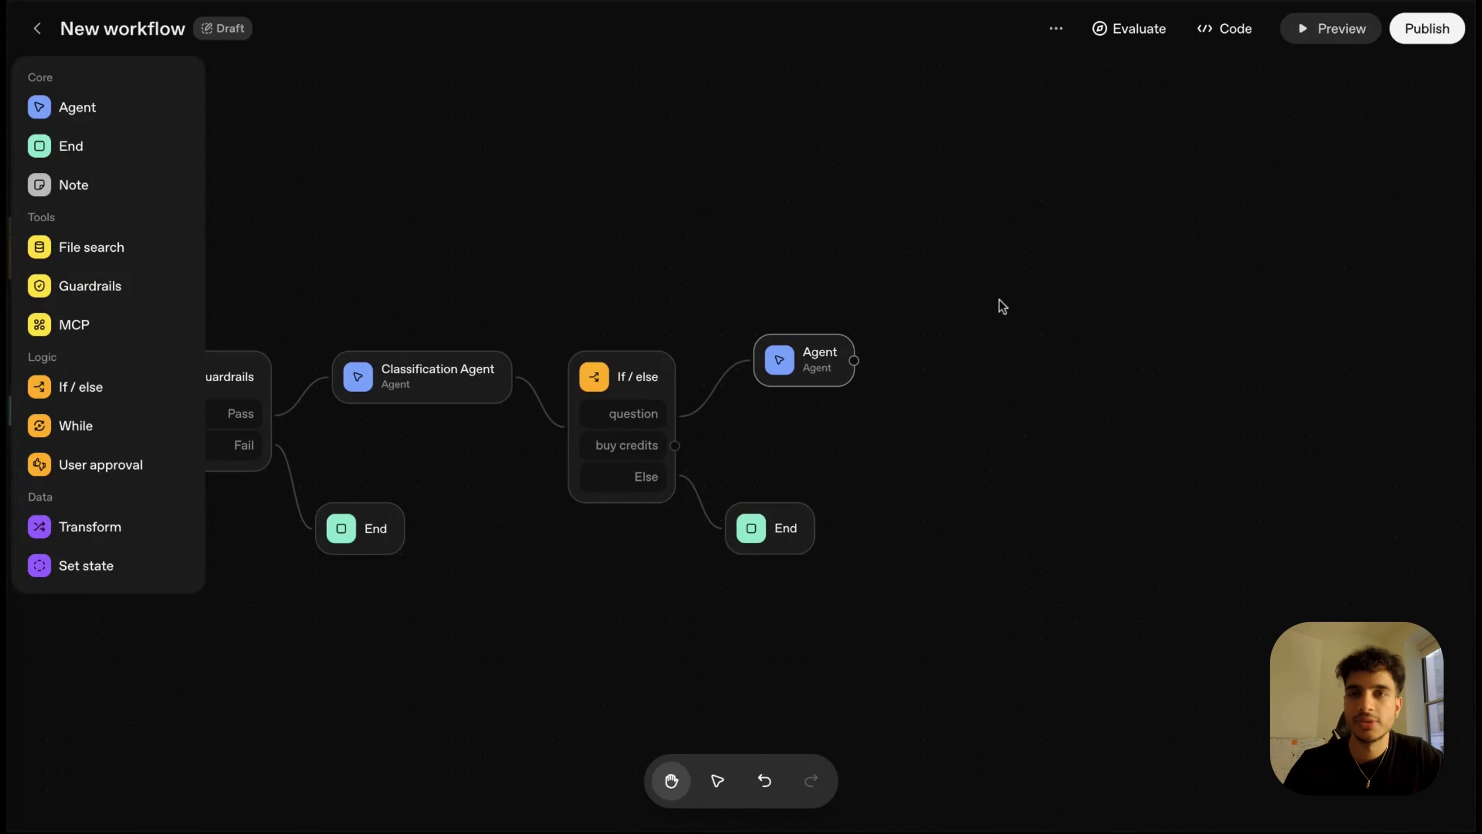
{"action": "left_click_drag", "start_coordinate": [675, 445], "coordinate": [863, 442]}
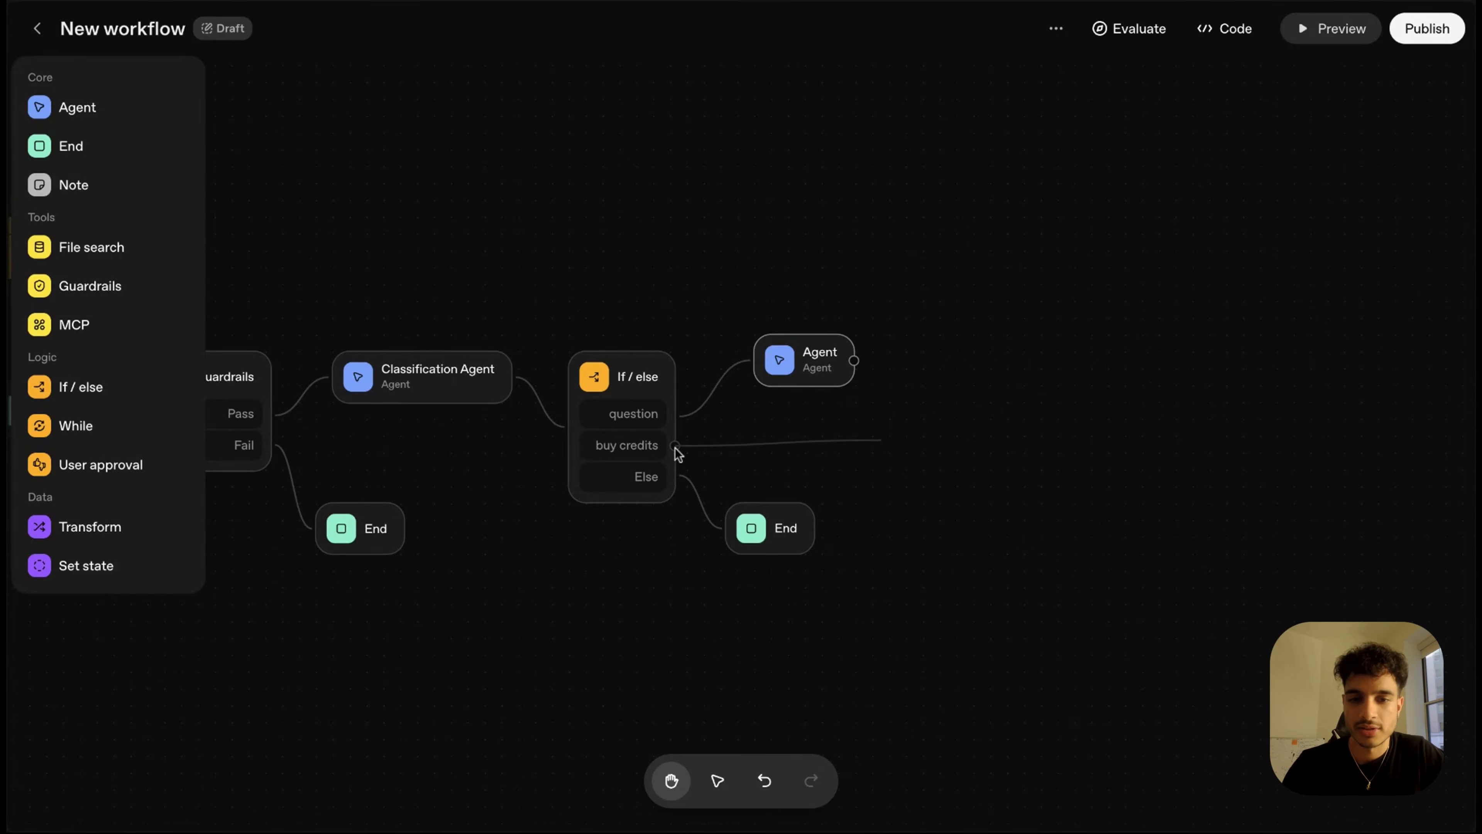
{"action": "left_click_drag", "start_coordinate": [677, 454], "coordinate": [881, 439]}
{"action": "left_click", "coordinate": [67, 117]}
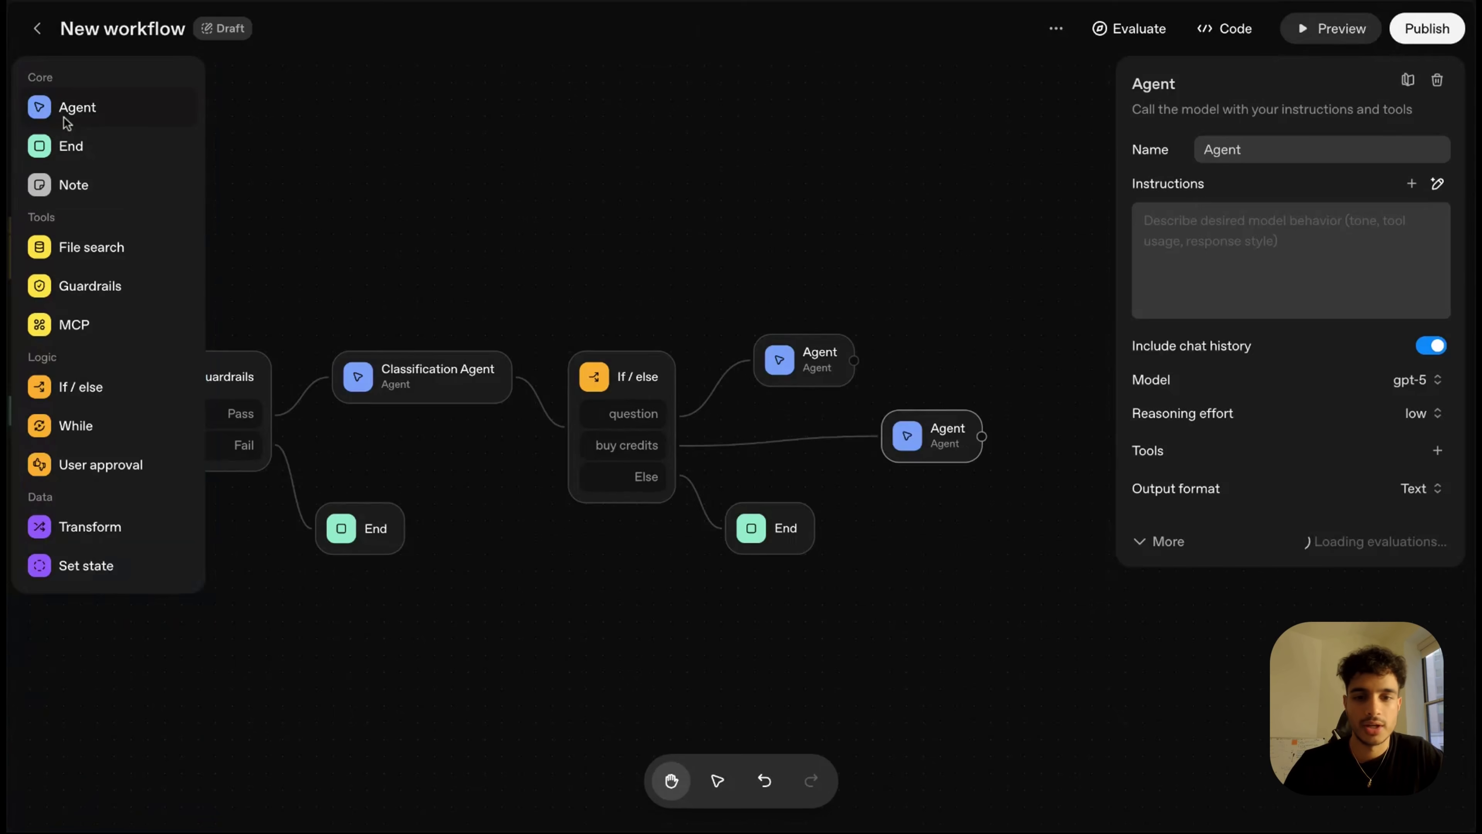
- Rename the question-branch agent as "Q&A Agent" and the buy-credits agent as "Credit Agent"
{"action": "left_click", "coordinate": [810, 366]}
{"action": "double_click", "coordinate": [1274, 140]}
{"action": "type", "text": "Q&A Agent"}
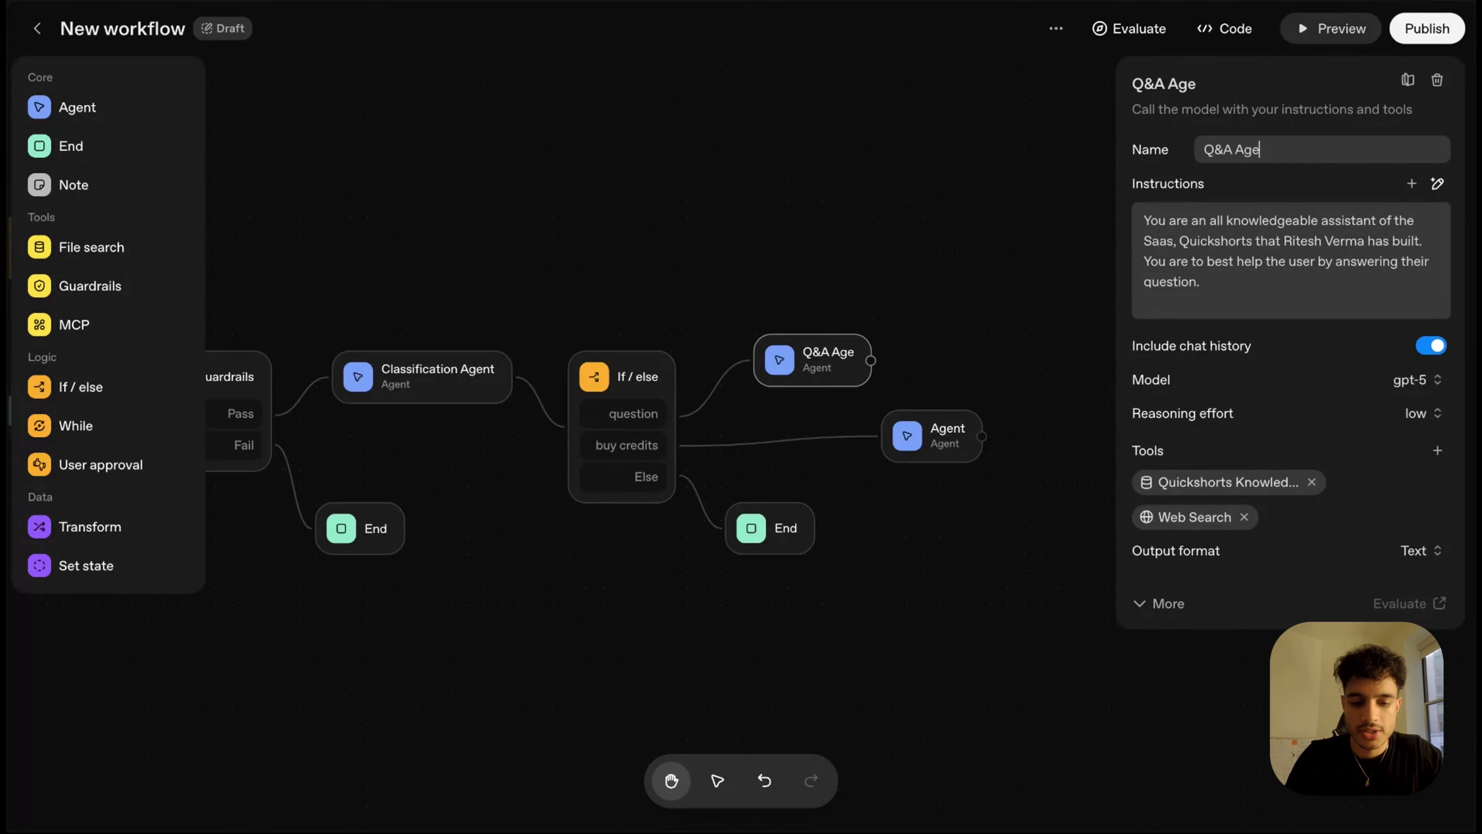
{"action": "left_click", "coordinate": [928, 434]}
{"action": "left_click_drag", "start_coordinate": [1255, 157], "coordinate": [1176, 154]}
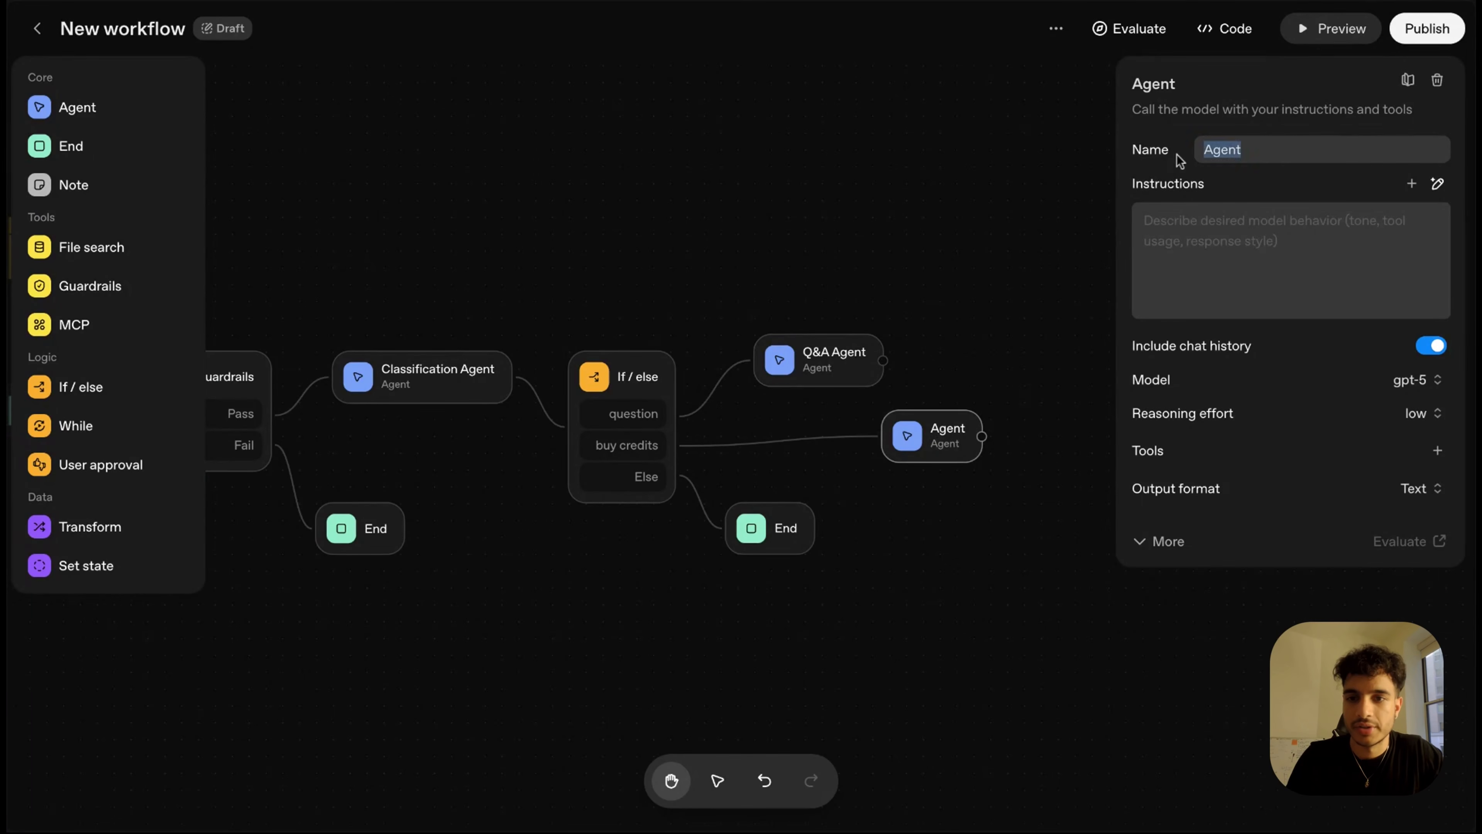
{"action": "type", "text": "Credit Agent"}
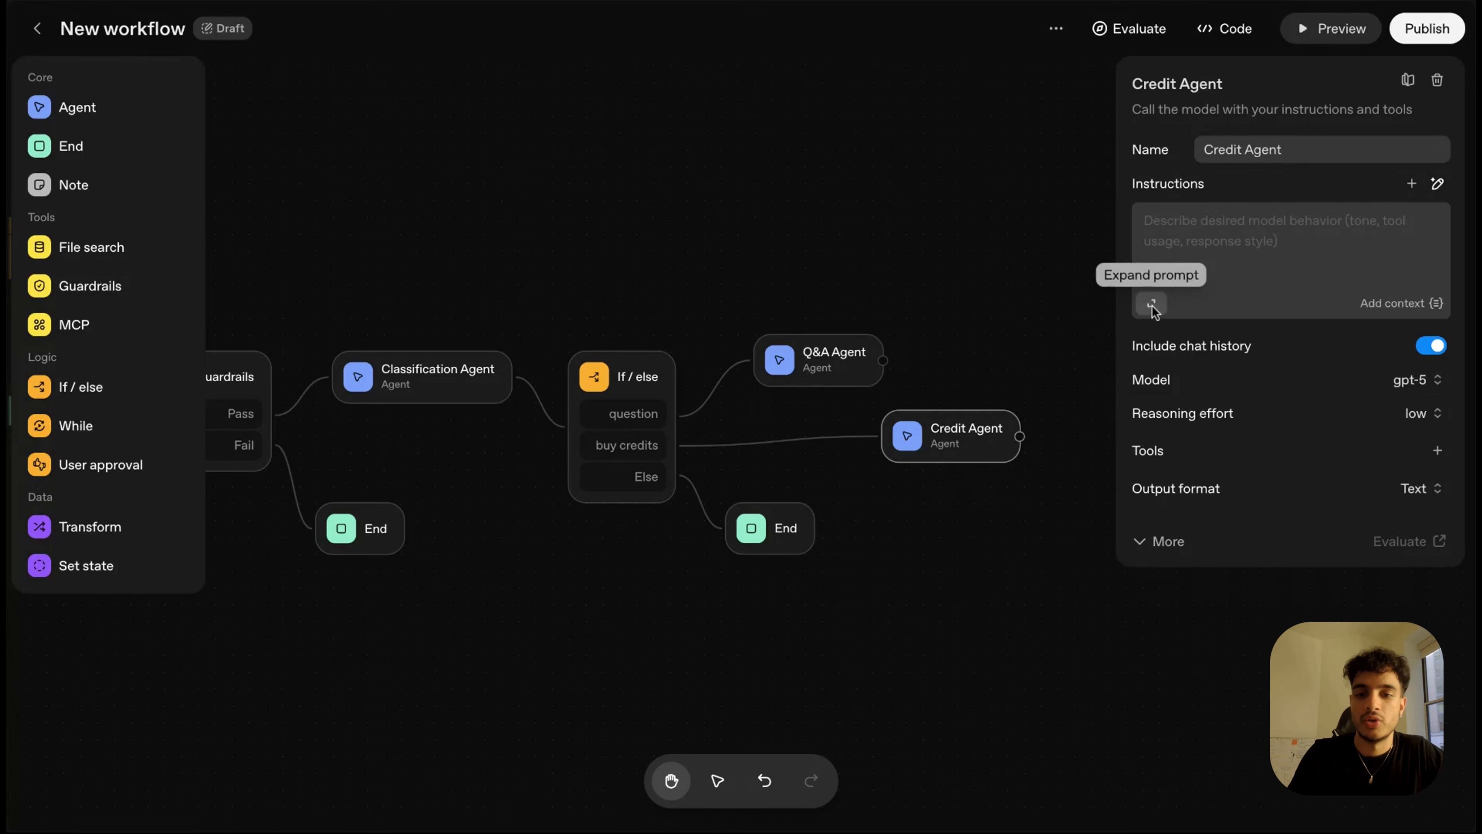
- Save Credit Agent instructions making it a helpful assistant for Quickshorts, responsible for helping users buy credits to use for the app
{"action": "left_click", "coordinate": [1152, 305]}
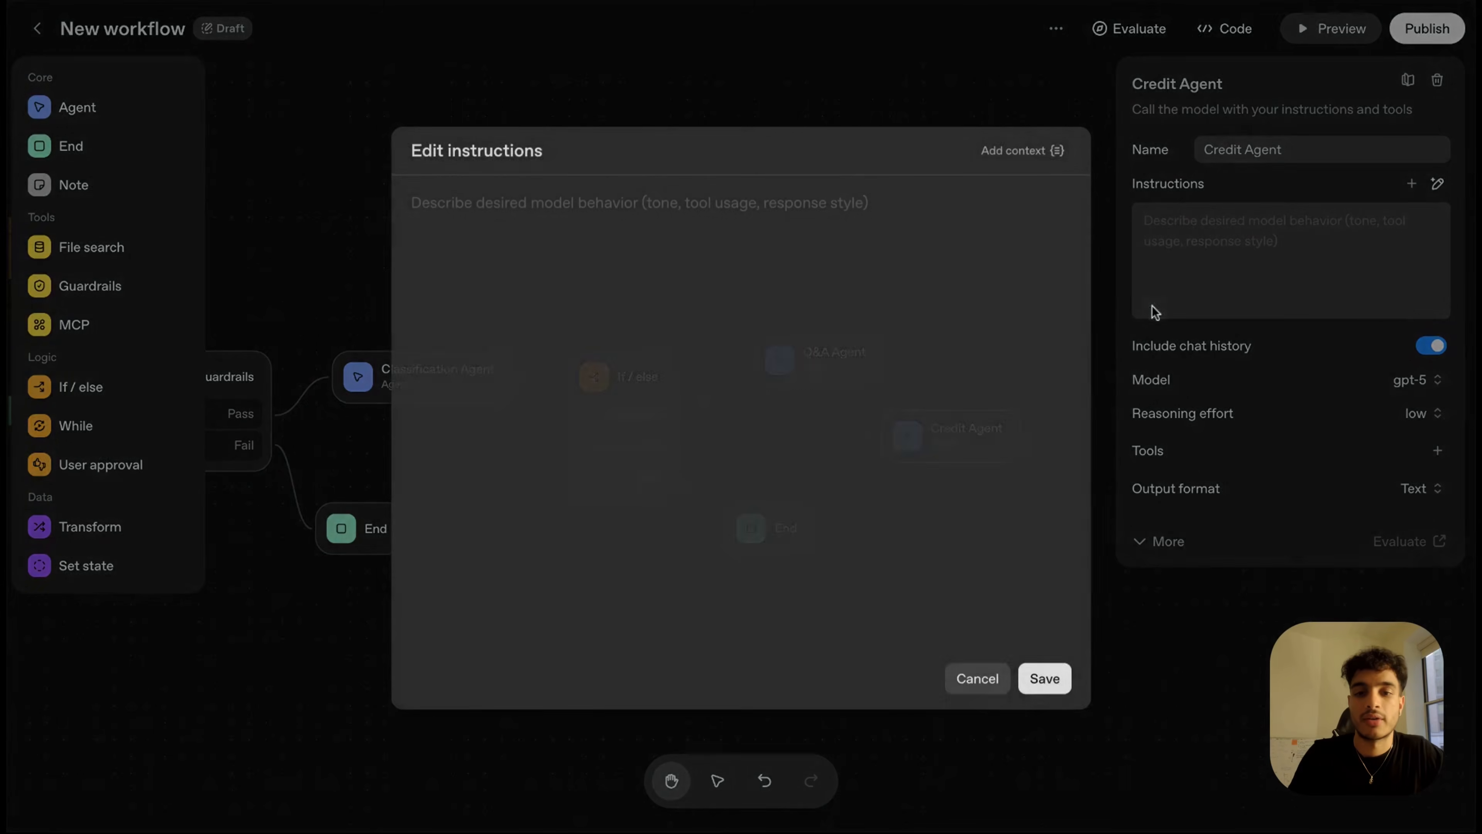
{"action": "key", "text": "ctrl+v"}
{"action": "left_click", "coordinate": [1044, 676]}
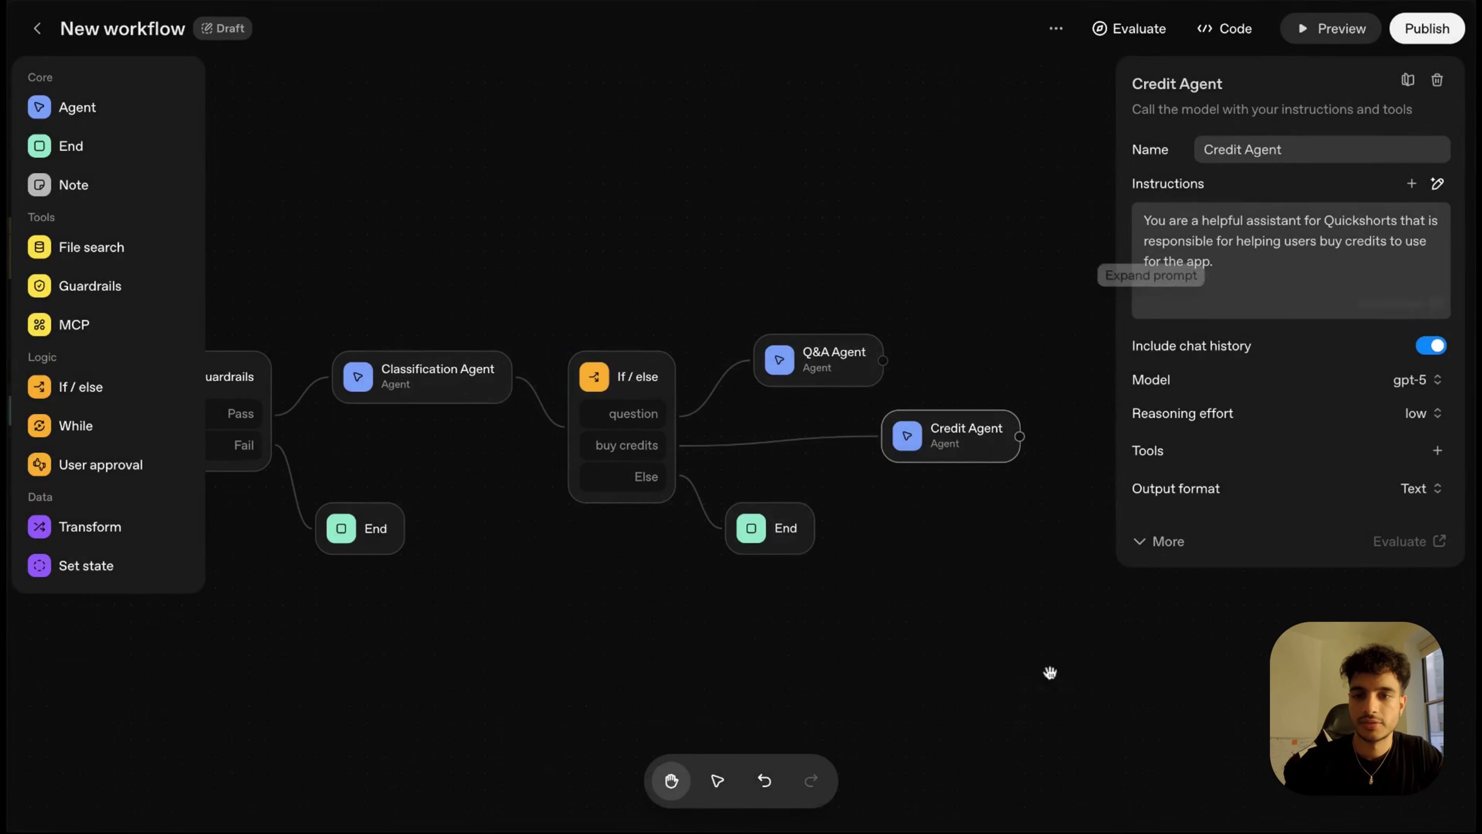
- Set the Credit Agent's output format to Widget and attach the purchaseItems widget
{"action": "left_click", "coordinate": [1422, 488]}
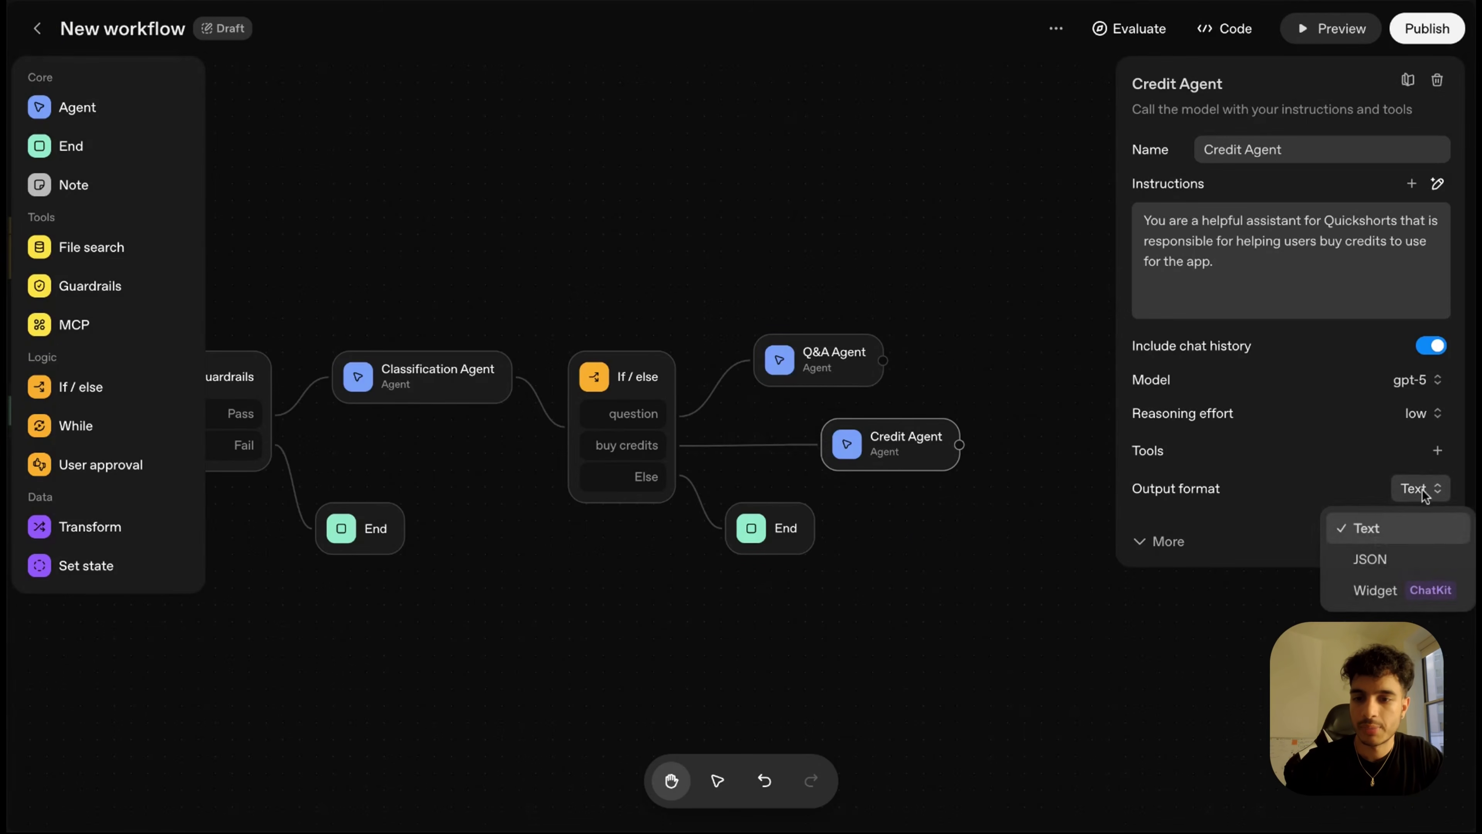
{"action": "left_click", "coordinate": [1403, 589]}
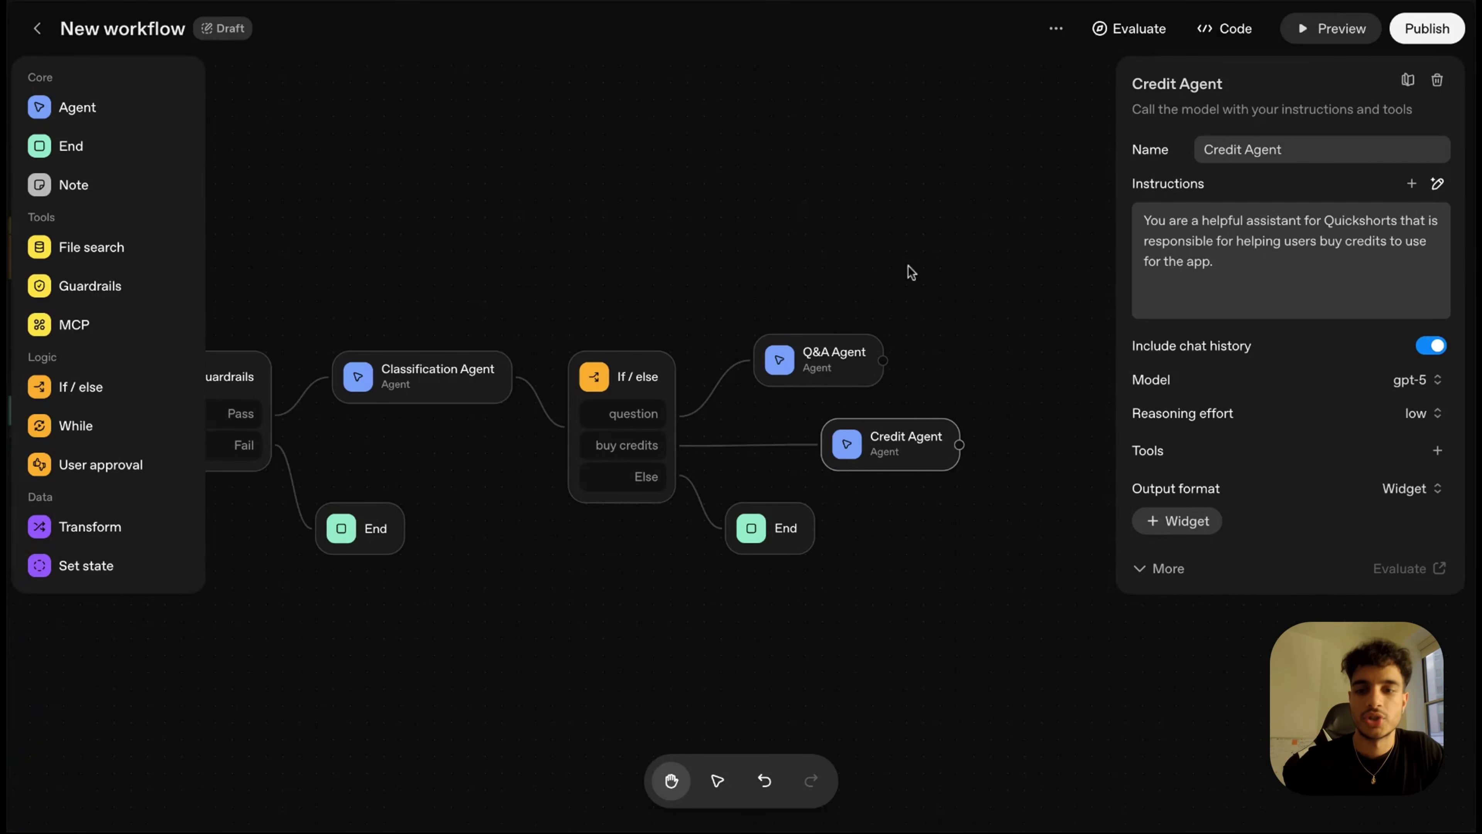
{"action": "left_click", "coordinate": [1176, 520]}
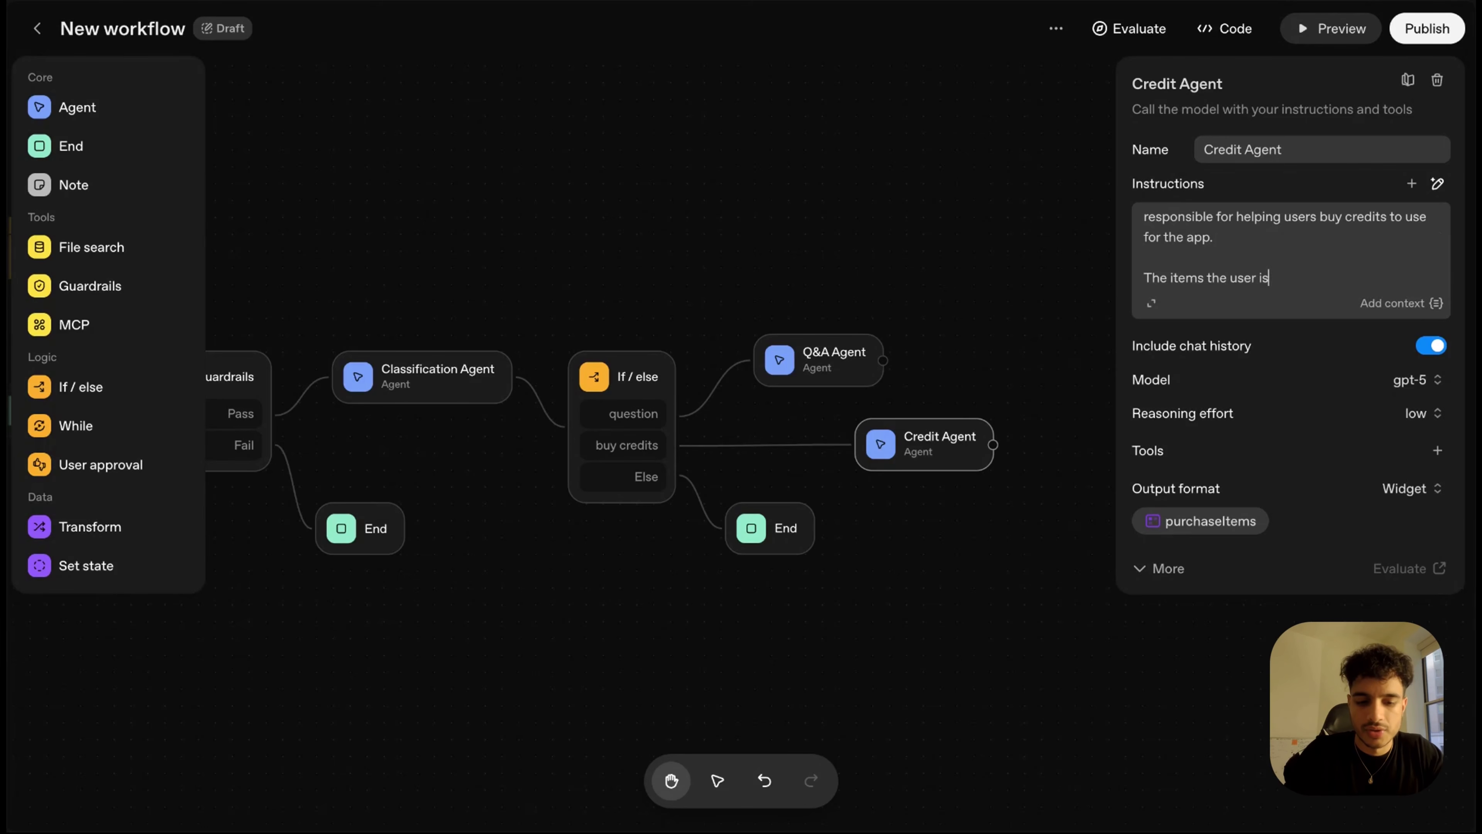
- Add to the Credit Agent's instructions: "The items the user is buying is credits, so you can use a coin icon instead of real images."
{"action": "type", "text": ", so you can use "}
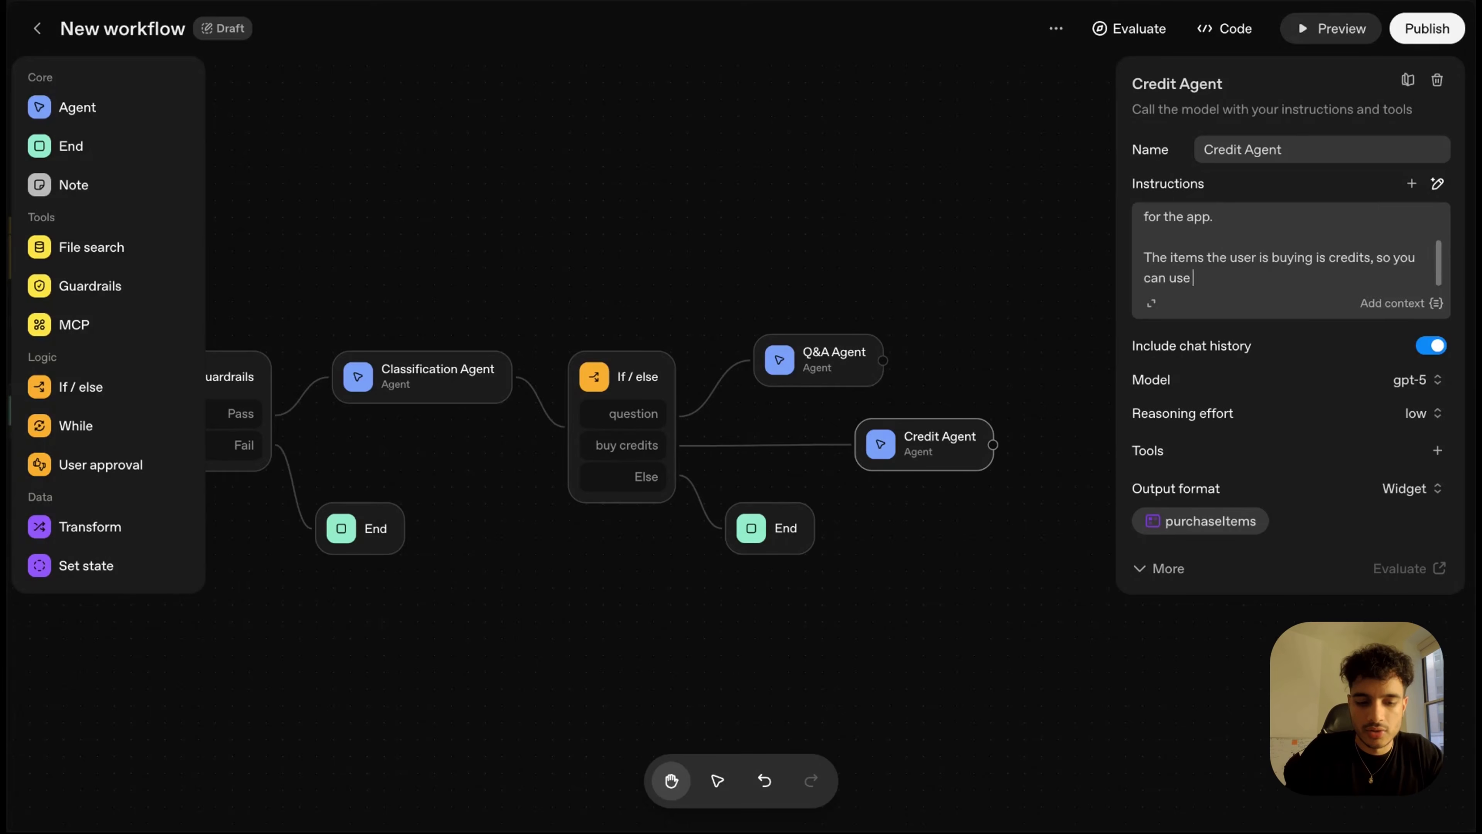
{"action": "type", "text": "a coin icon instead of images of"}
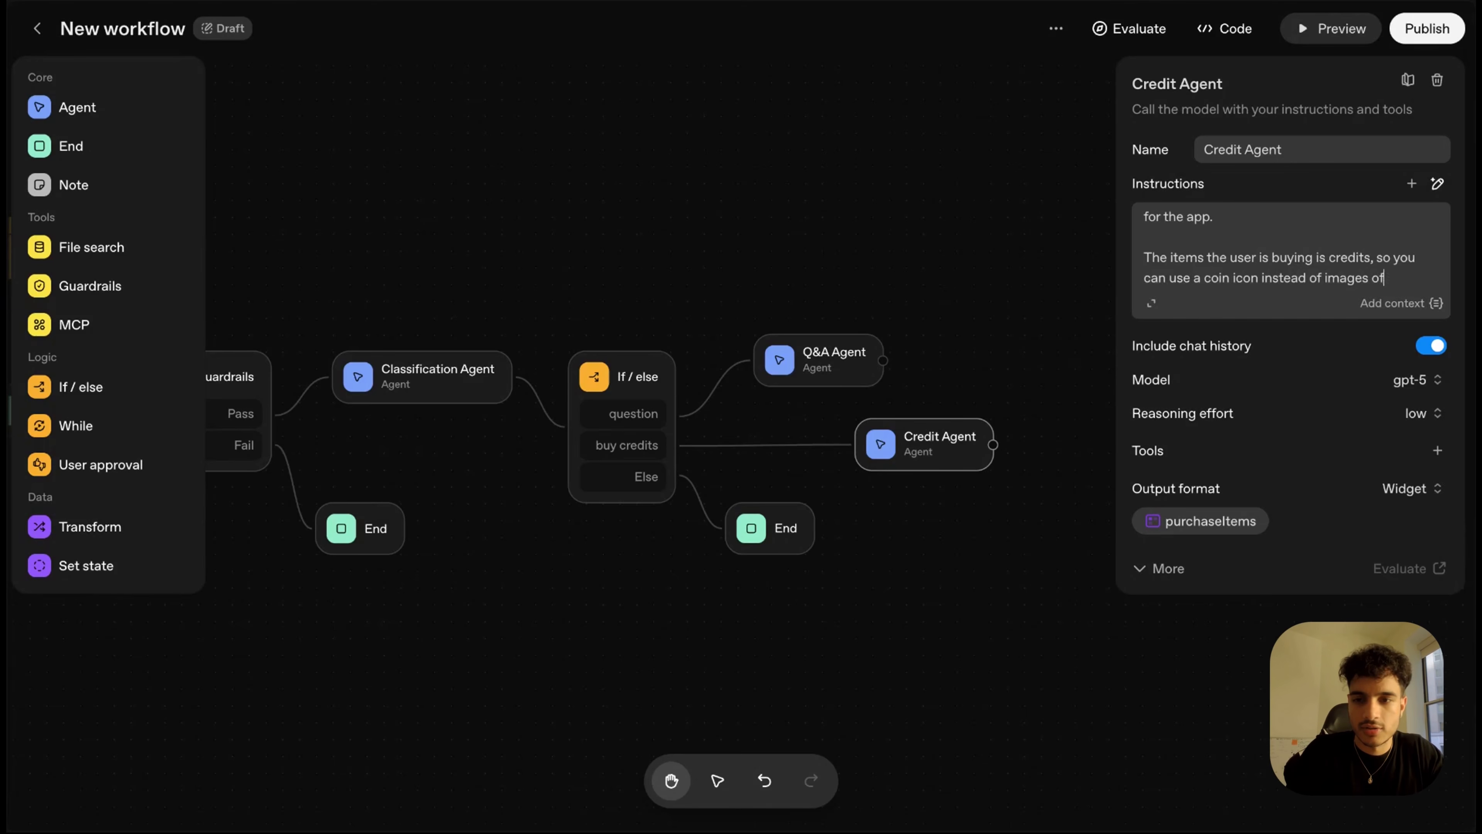
{"action": "key", "text": "BackSpace"}
{"action": "key", "text": "BackSpace"}
{"action": "key", "text": "BackSpace"}
{"action": "key", "text": "BackSpace"}
{"action": "key", "text": "BackSpace"}
{"action": "key", "text": "BackSpace"}
{"action": "key", "text": "BackSpace"}
{"action": "key", "text": "BackSpace"}
{"action": "key", "text": "BackSpace"}
{"action": "type", "text": "real images."}
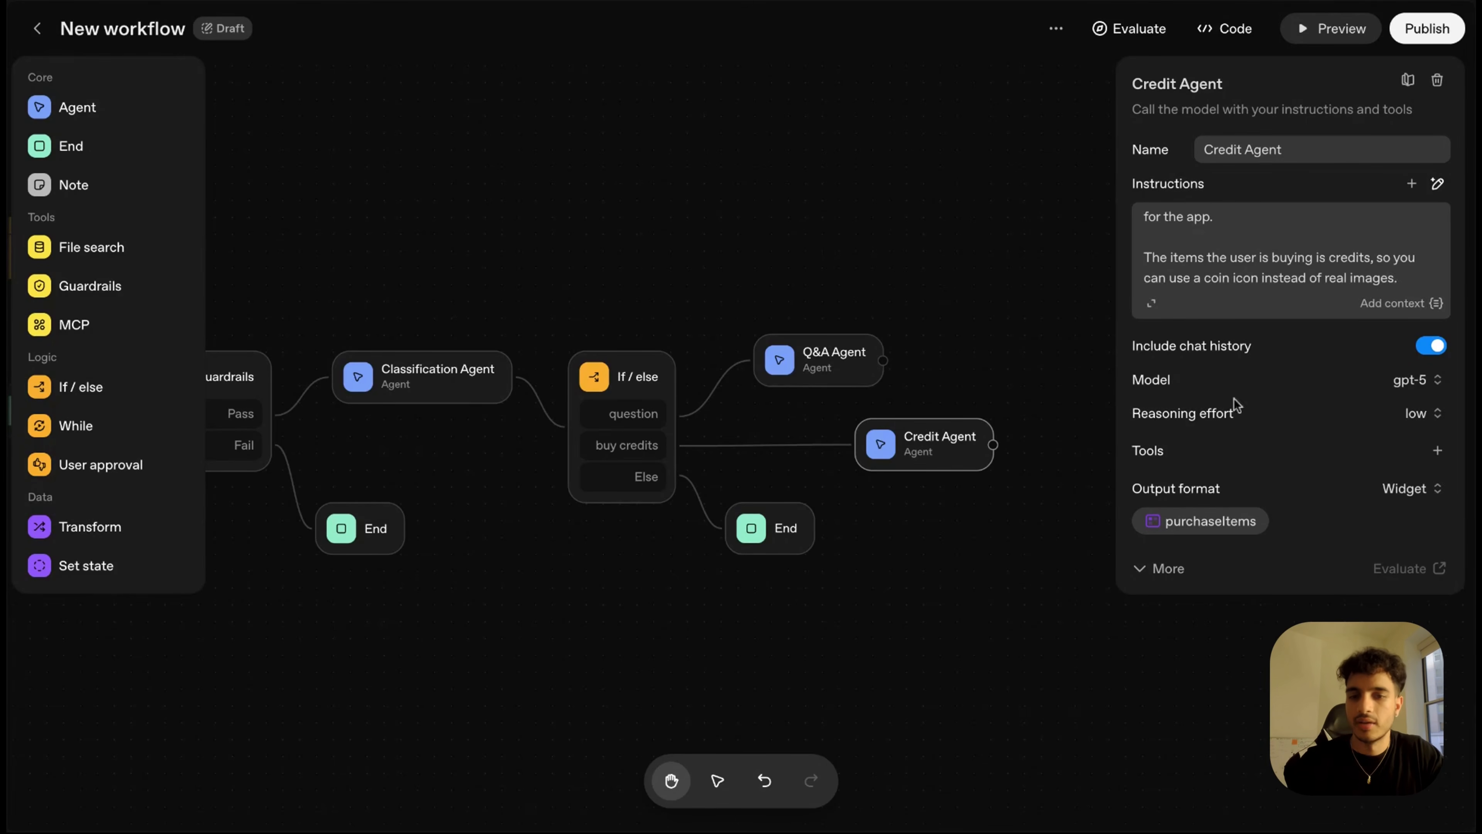
{"action": "left_click_drag", "start_coordinate": [941, 448], "coordinate": [924, 450]}
{"action": "left_click", "coordinate": [1005, 381]}
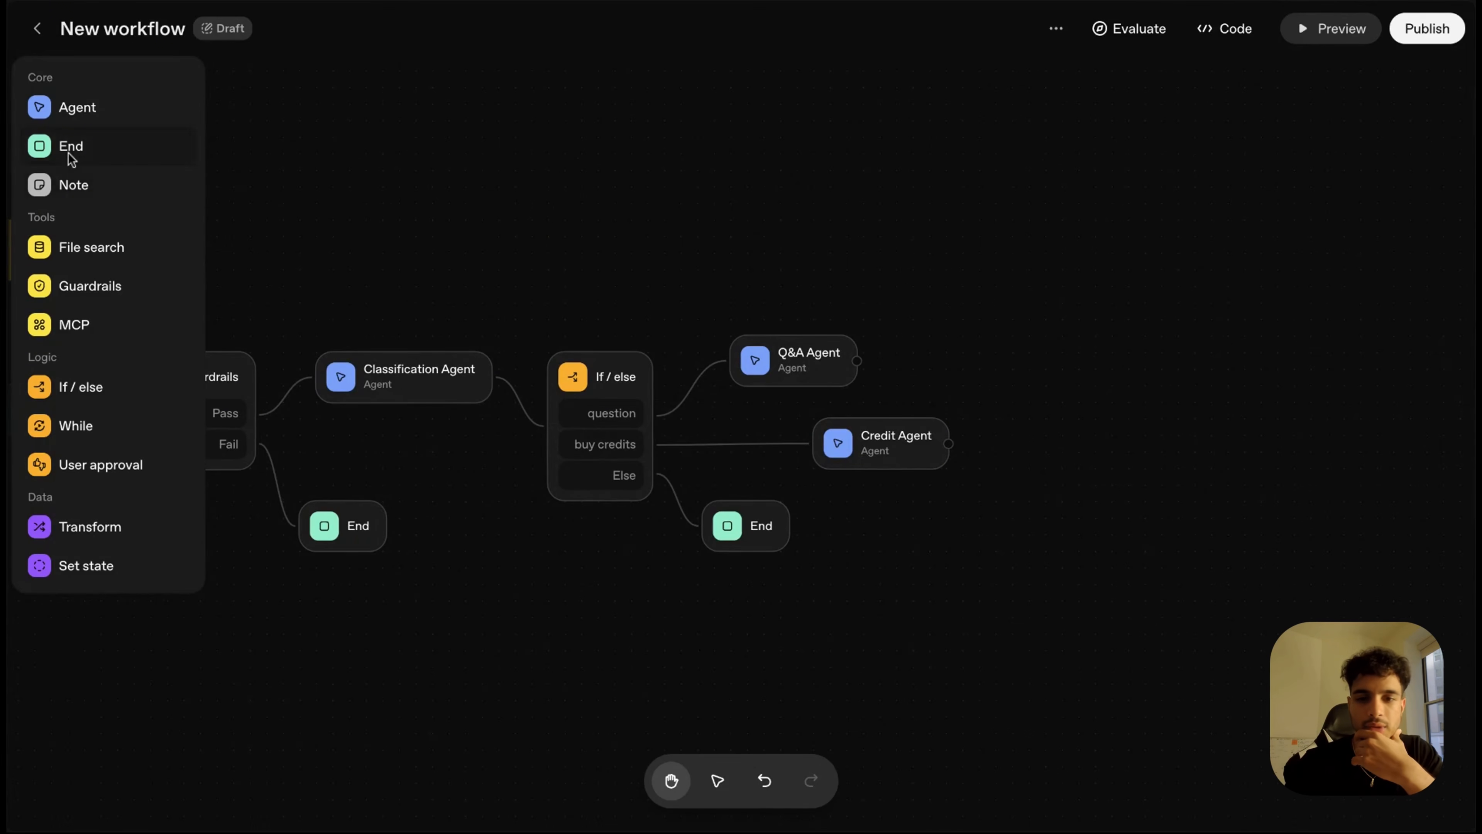
- Add an End node after the Credit Agent, connect the Credit Agent to it, and link the Q&A Agent's output into the Credit Agent
{"action": "left_click_drag", "start_coordinate": [69, 154], "coordinate": [1099, 398]}
{"action": "left_click_drag", "start_coordinate": [948, 444], "coordinate": [1100, 420]}
{"action": "left_click_drag", "start_coordinate": [856, 360], "coordinate": [813, 444]}
{"action": "left_click_drag", "start_coordinate": [829, 447], "coordinate": [895, 430]}
{"action": "left_click", "coordinate": [967, 369]}
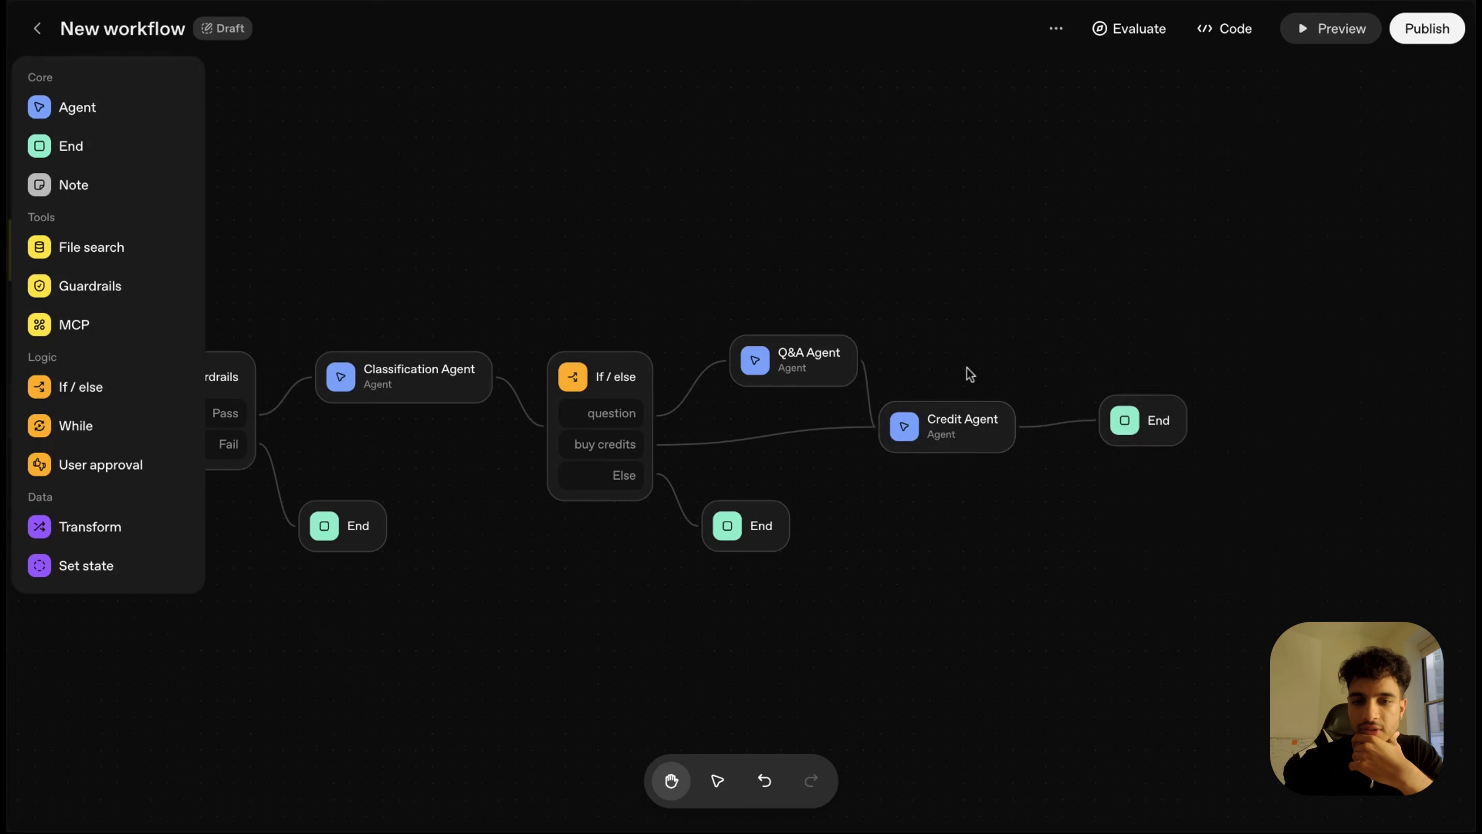
- Move the Credit Agent node and its End node farther out from the If / else node
{"action": "left_click", "coordinate": [1145, 426]}
{"action": "left_click", "coordinate": [908, 426]}
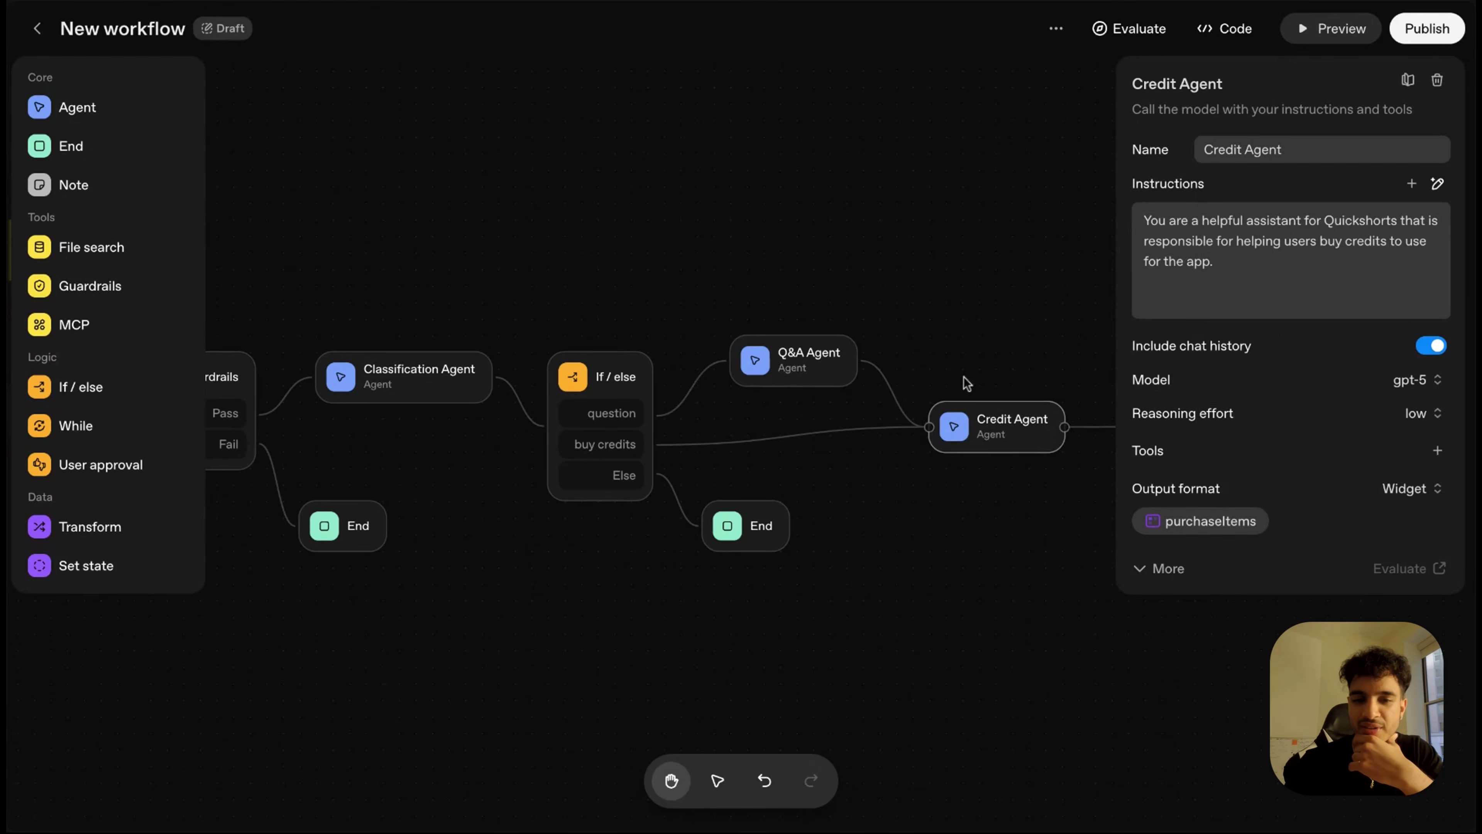
{"action": "left_click", "coordinate": [961, 362]}
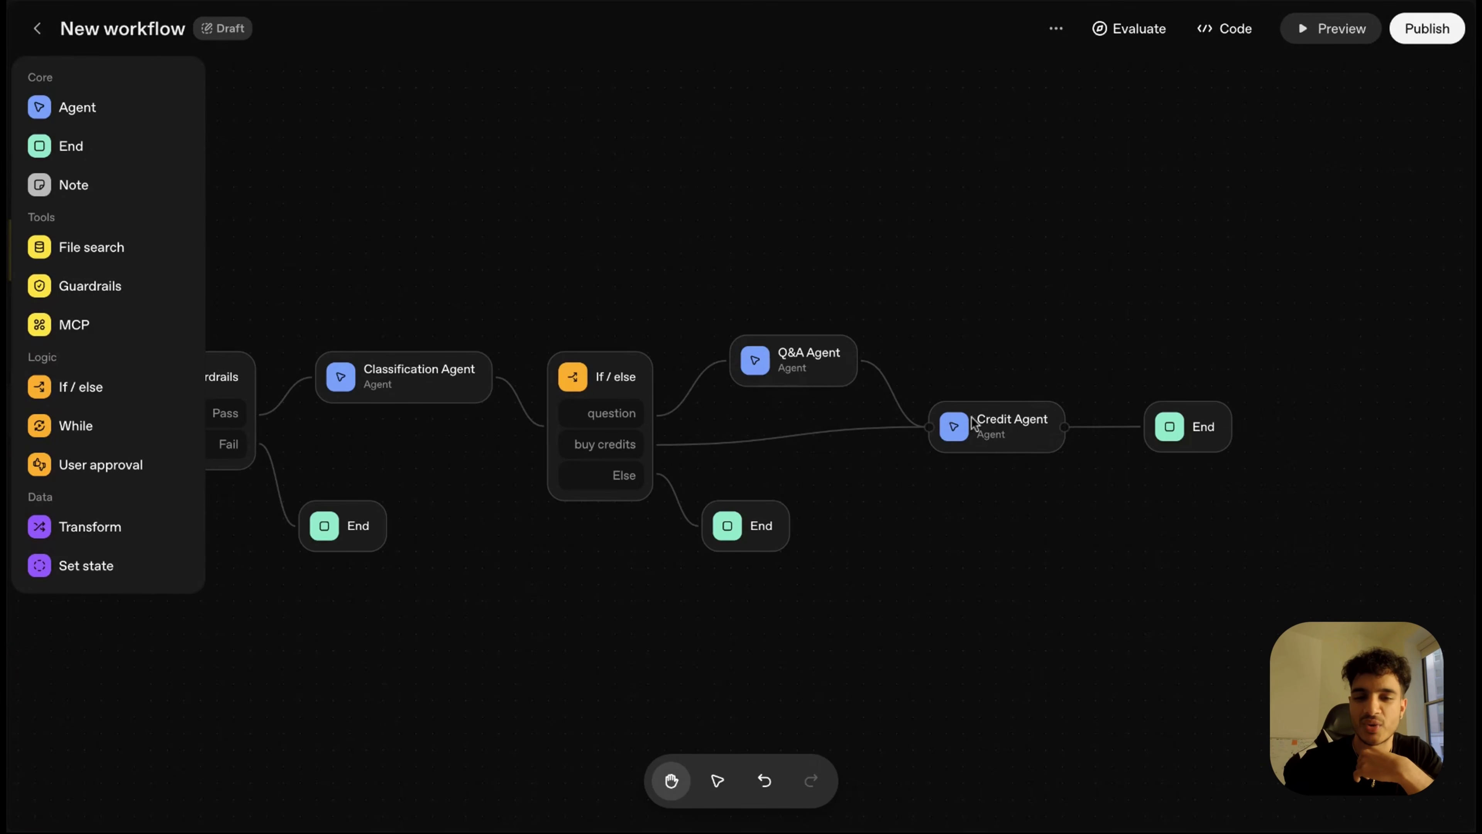
{"action": "left_click", "coordinate": [987, 433]}
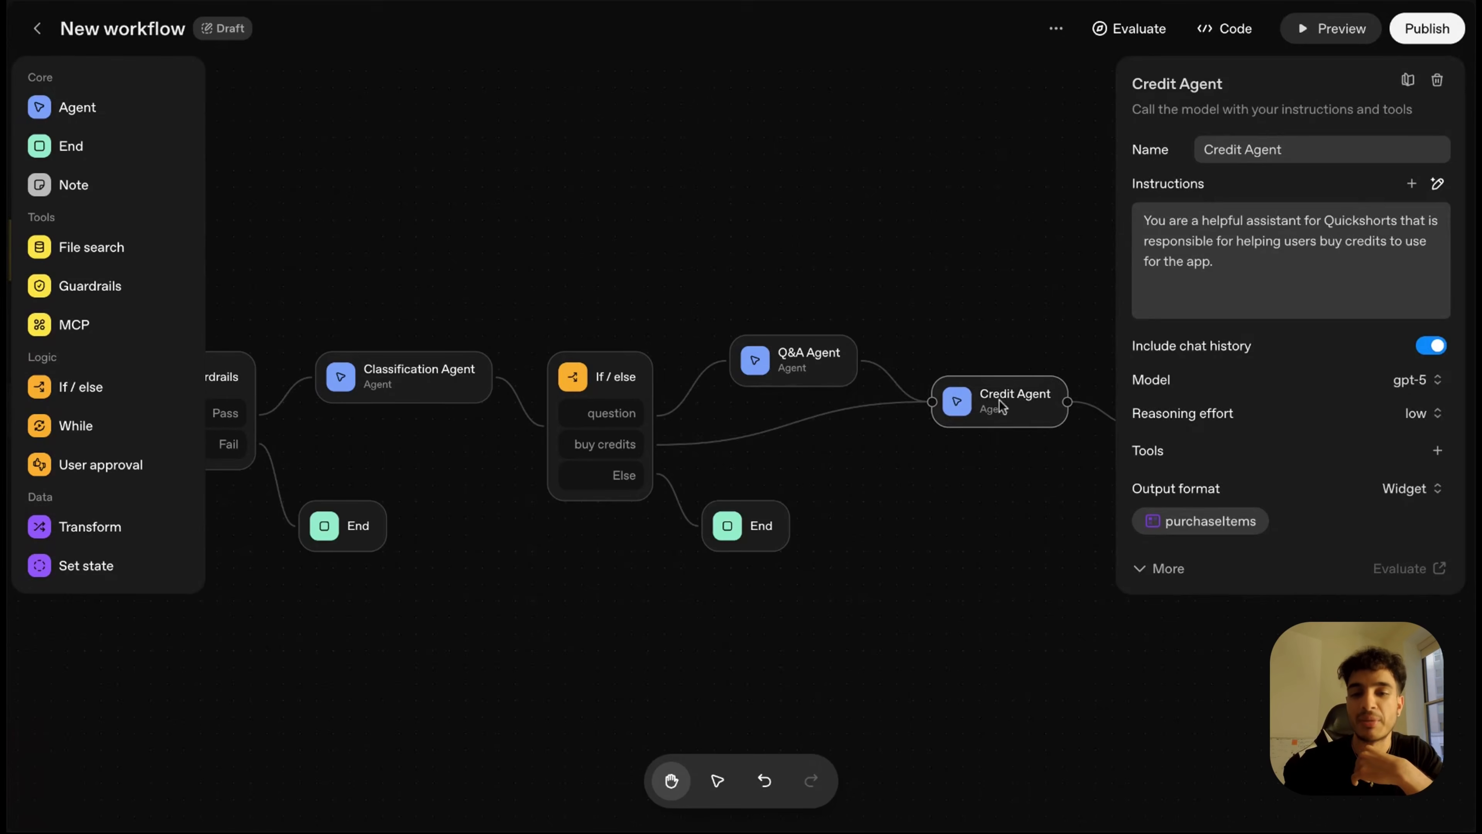
- Reposition the Credit Agent node slightly lower on the canvas, nearly level with the If / else node's buy credits branch
{"action": "left_click", "coordinate": [979, 315]}
{"action": "left_click", "coordinate": [1185, 433]}
{"action": "left_click_drag", "start_coordinate": [1181, 427], "coordinate": [1186, 434]}
{"action": "left_click_drag", "start_coordinate": [1014, 391], "coordinate": [1014, 425]}
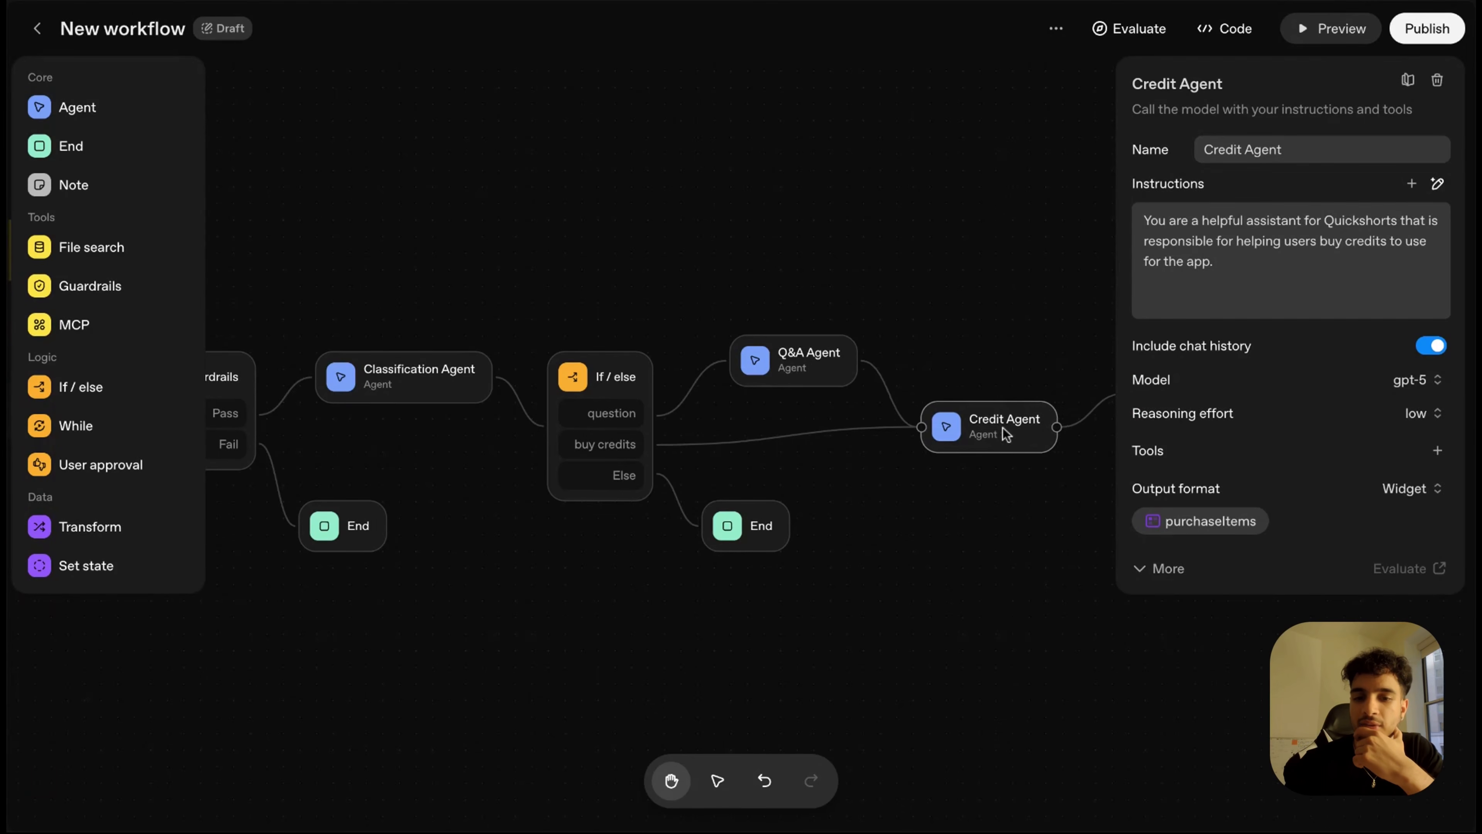
- Test the workflow in a preview with the message "I want to buy 50 credits" and review each node's output and the purchase widget
{"action": "left_click", "coordinate": [1330, 29]}
{"action": "left_click", "coordinate": [1013, 743]}
{"action": "type", "text": "I want to buy "}
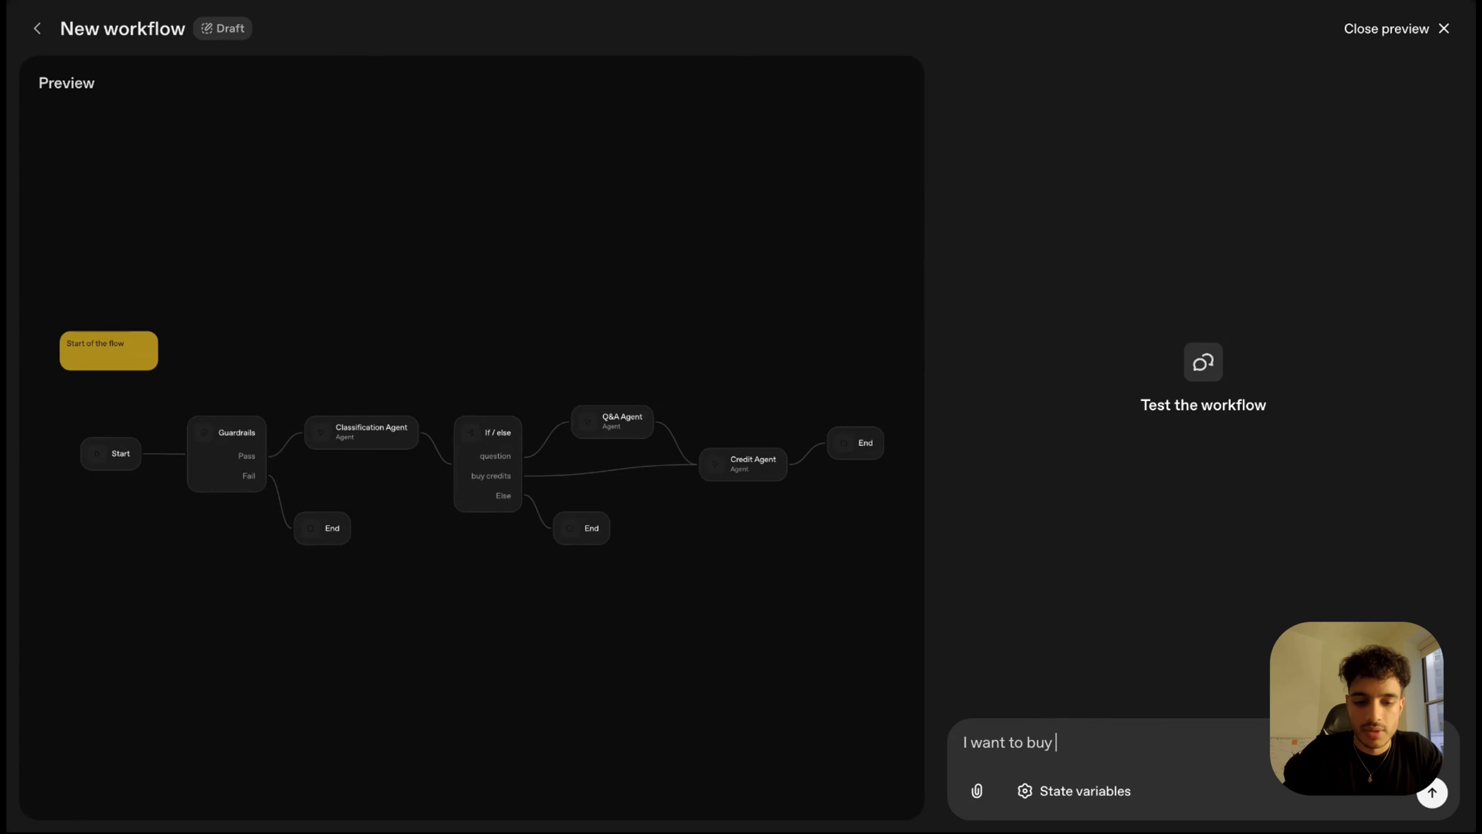
{"action": "type", "text": "50 credits"}
{"action": "key", "text": "Return"}
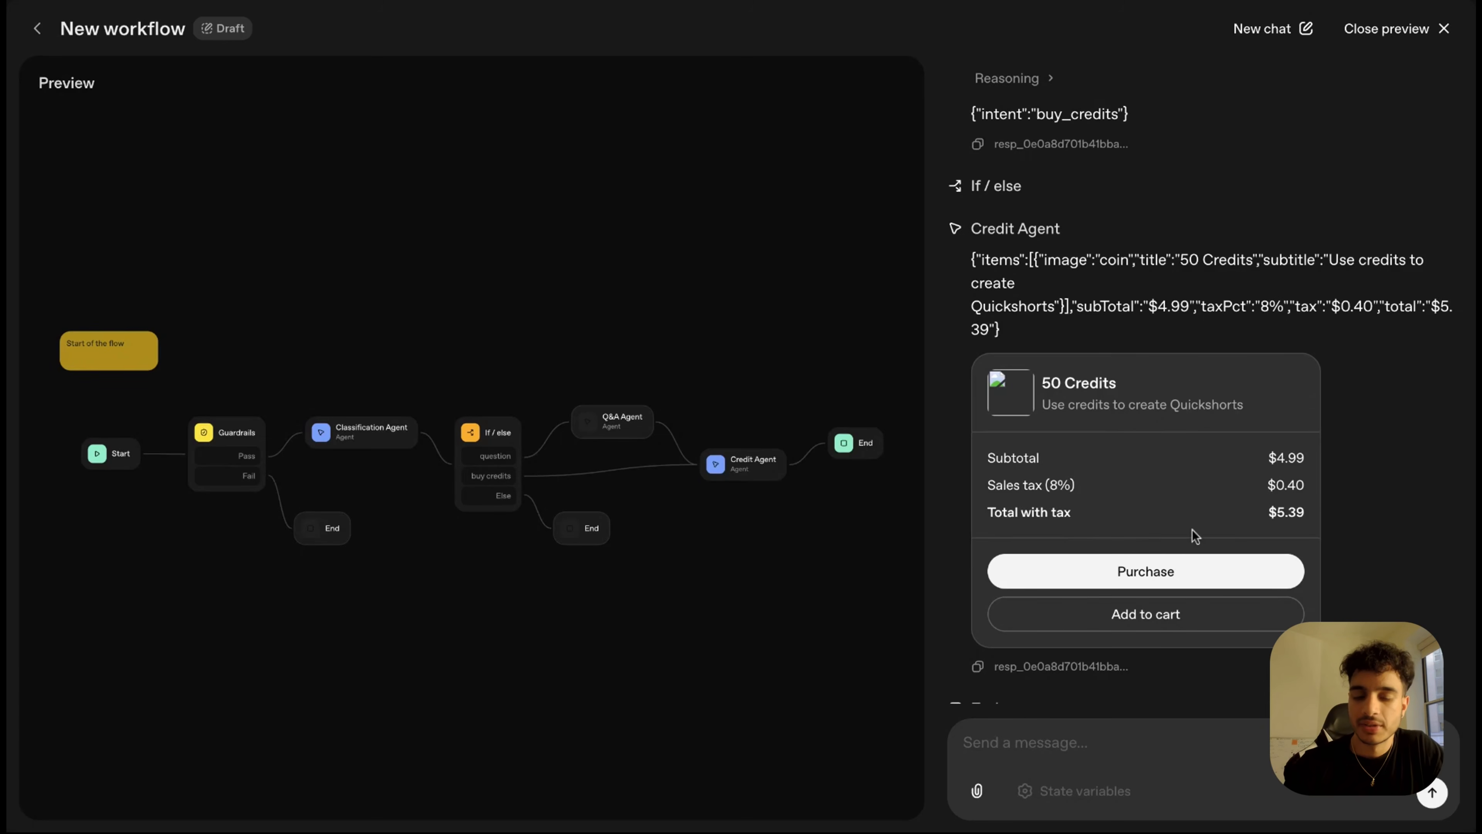
{"action": "scroll", "coordinate": [1190, 531], "scroll_direction": "down", "scroll_amount": 1}
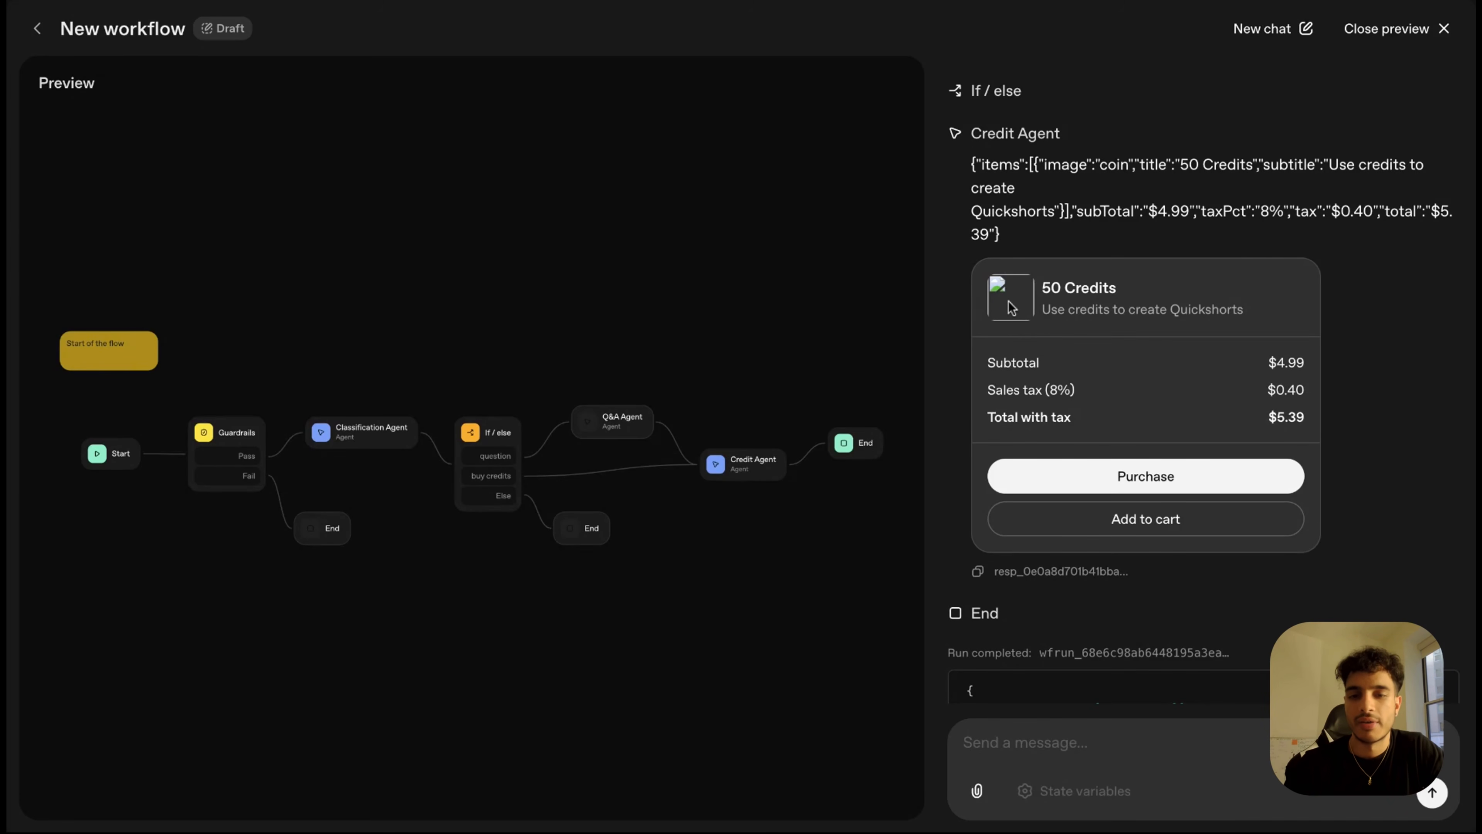
{"action": "scroll", "coordinate": [1012, 307], "scroll_direction": "down", "scroll_amount": 5}
{"action": "scroll", "coordinate": [1017, 301], "scroll_direction": "up", "scroll_amount": 12}
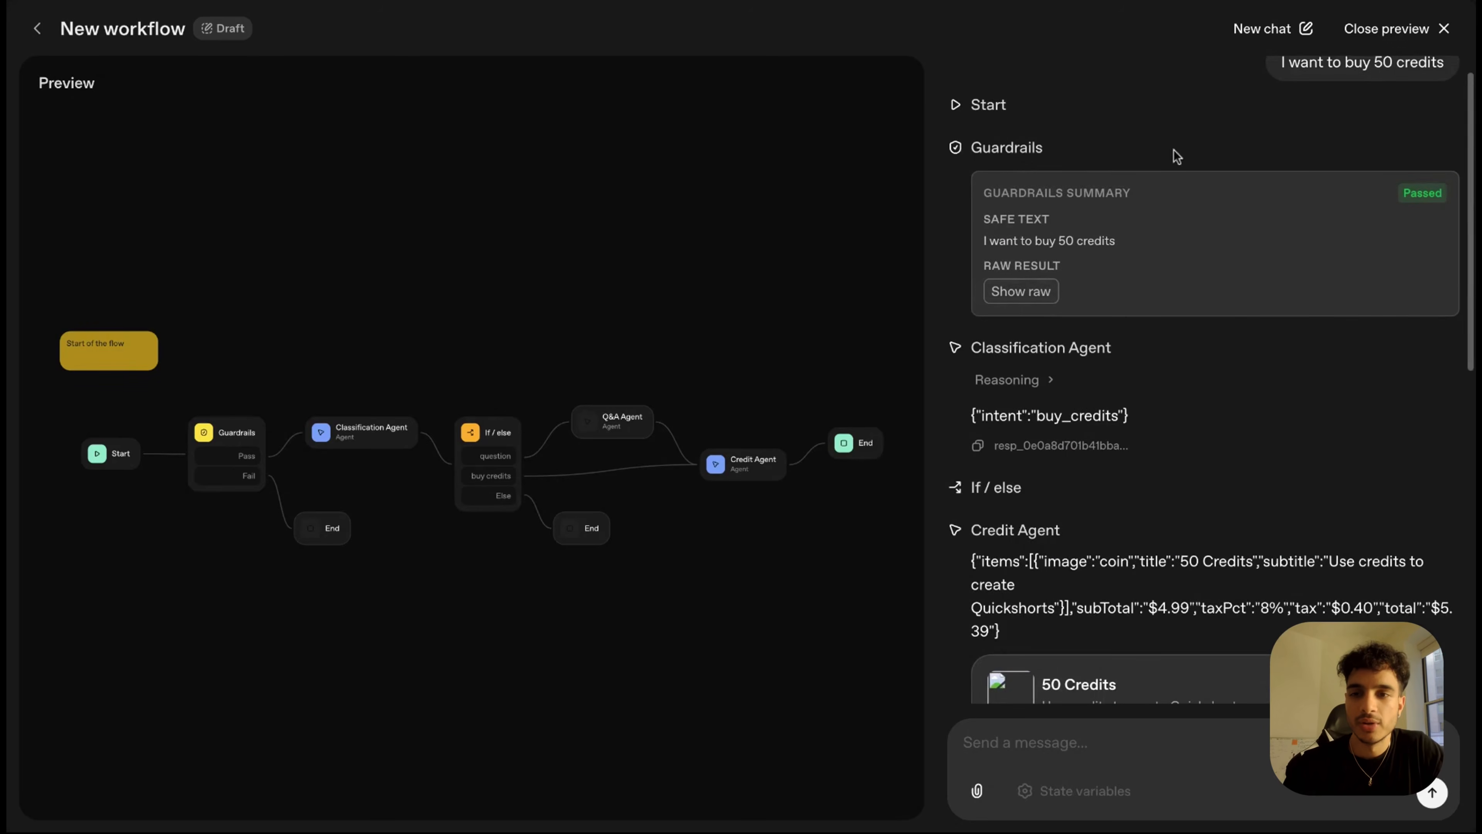
{"action": "left_click", "coordinate": [1442, 29]}
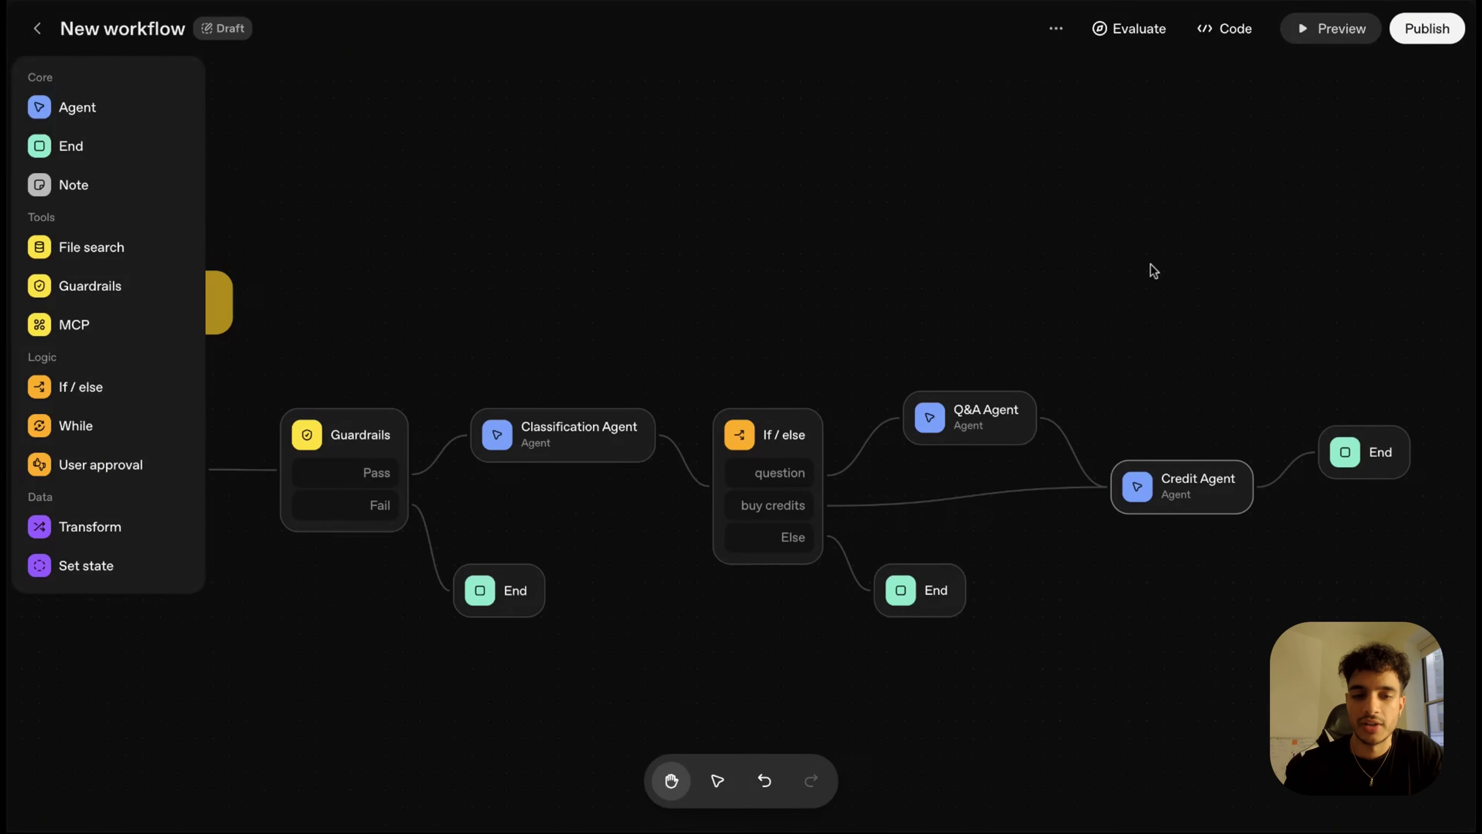
- Publish the workflow under the name "QuickShort Assistant"
{"action": "left_click_drag", "start_coordinate": [1152, 270], "coordinate": [1221, 232]}
{"action": "left_click", "coordinate": [1430, 28]}
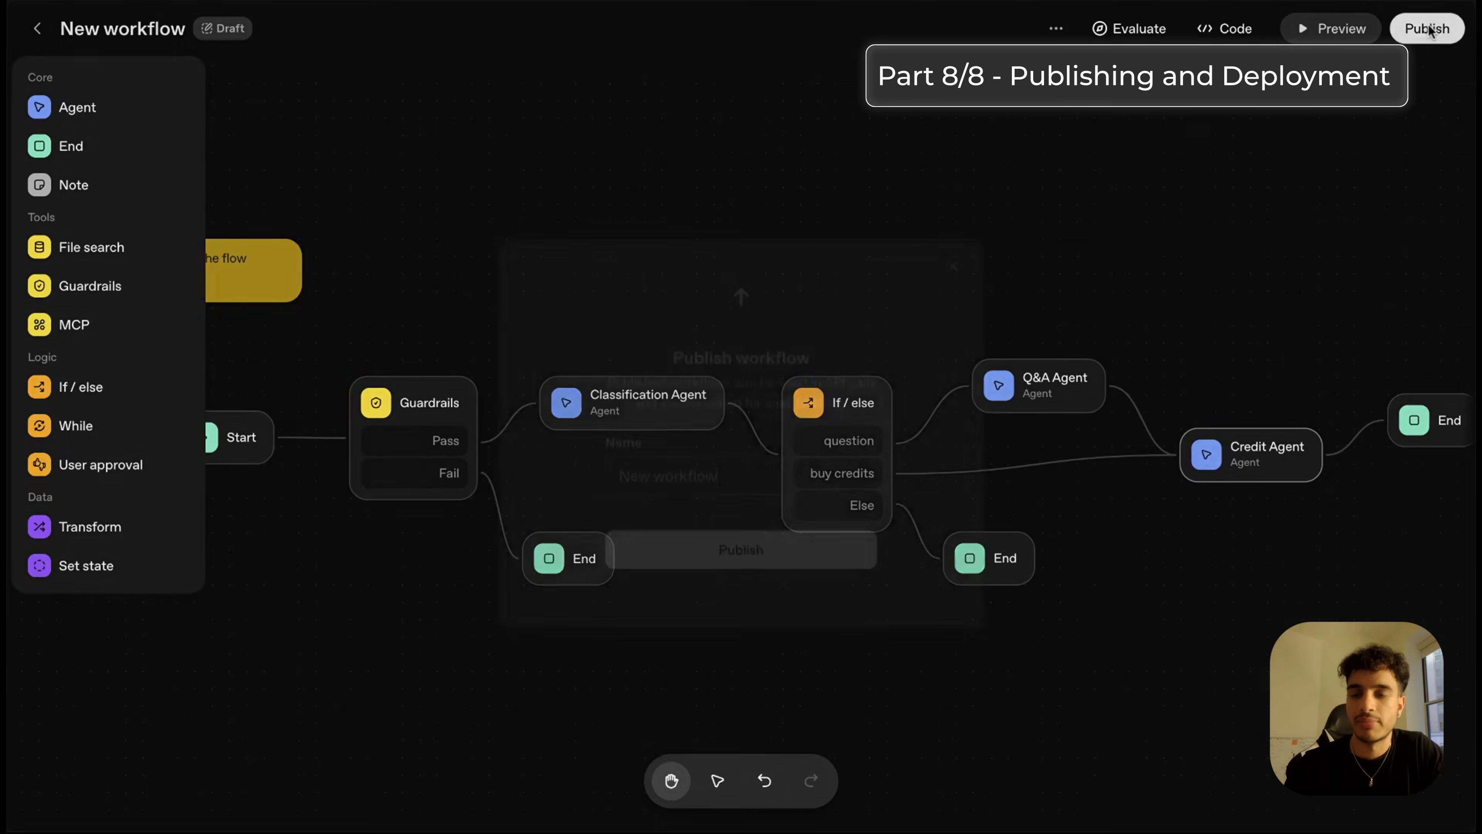
{"action": "type", "text": "QuickShort Assistant"}
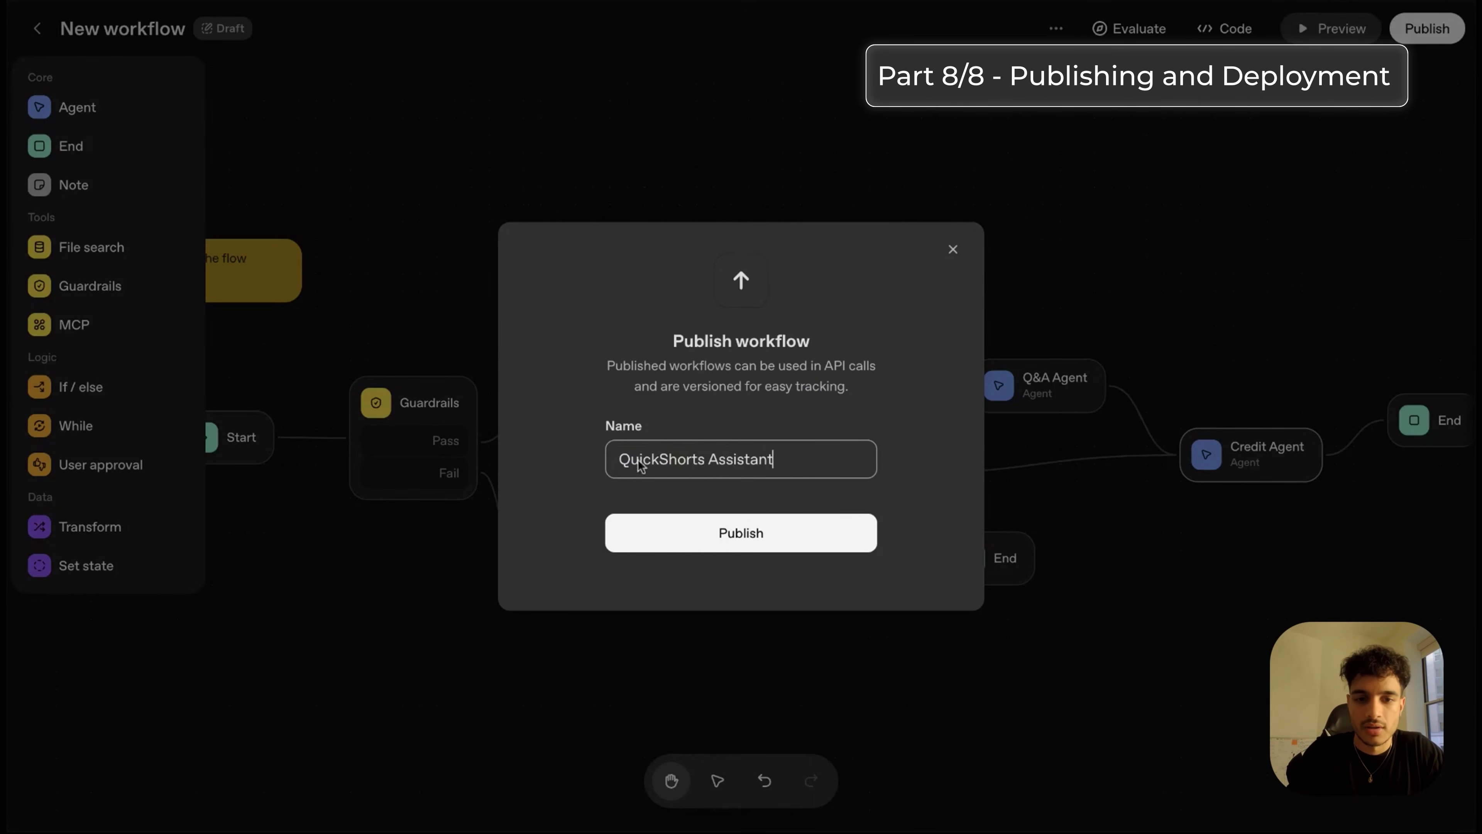
{"action": "left_click", "coordinate": [730, 533]}
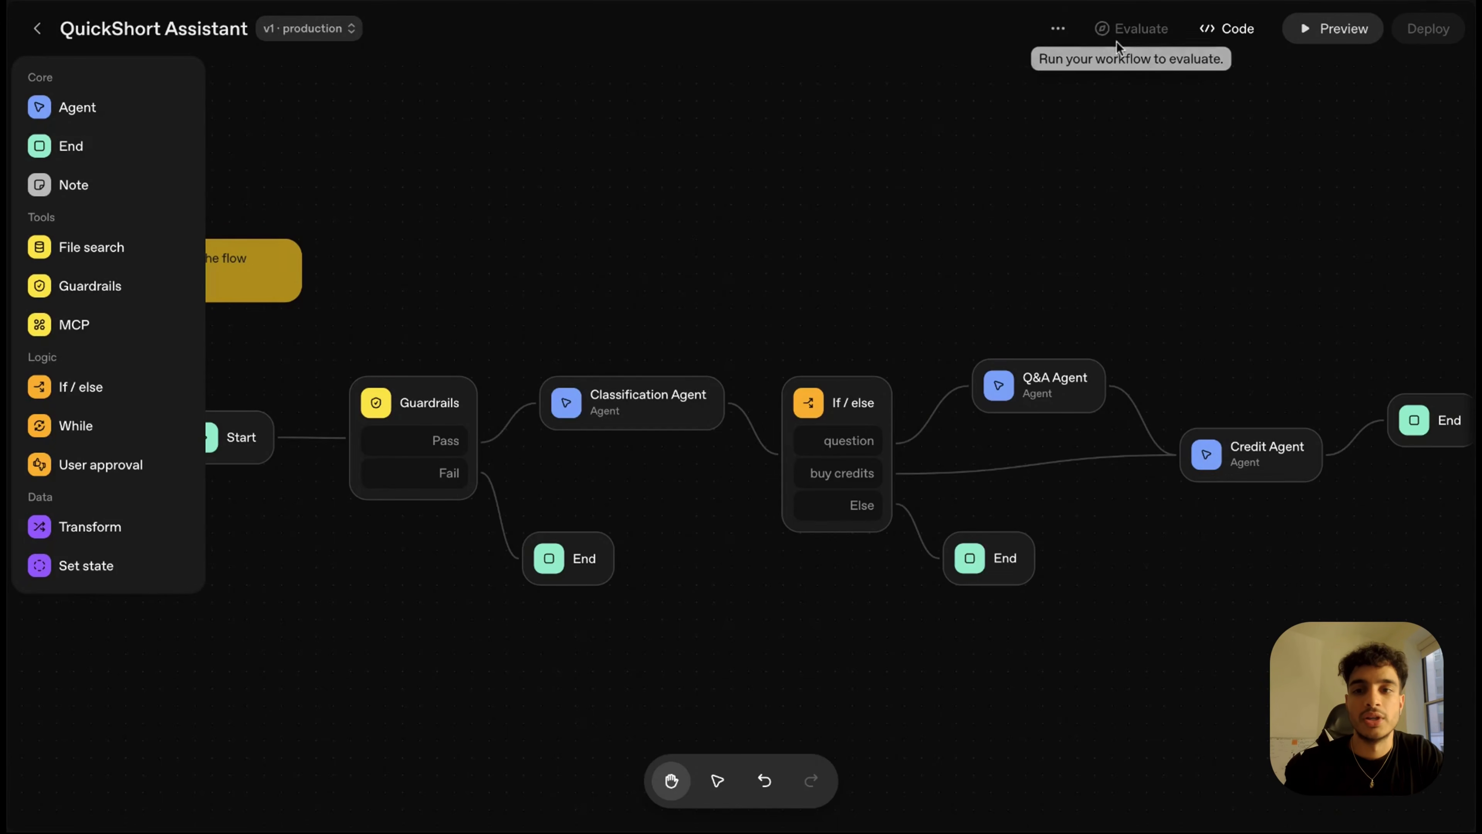
{"action": "scroll", "coordinate": [888, 152], "scroll_direction": "down", "scroll_amount": 2}
{"action": "scroll", "coordinate": [886, 150], "scroll_direction": "up", "scroll_amount": 2}
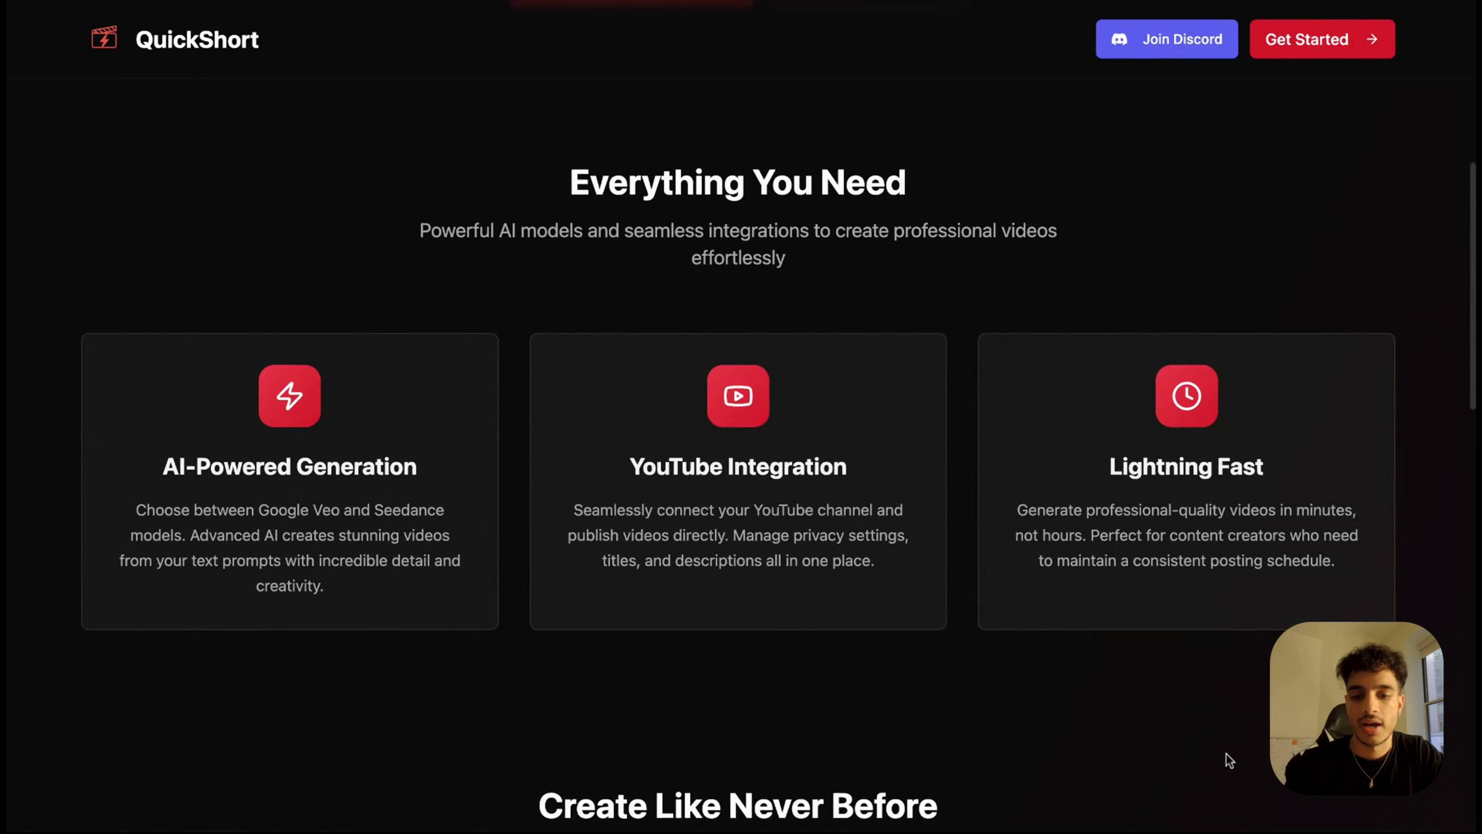
{"action": "scroll", "coordinate": [1226, 752], "scroll_direction": "up", "scroll_amount": 5}
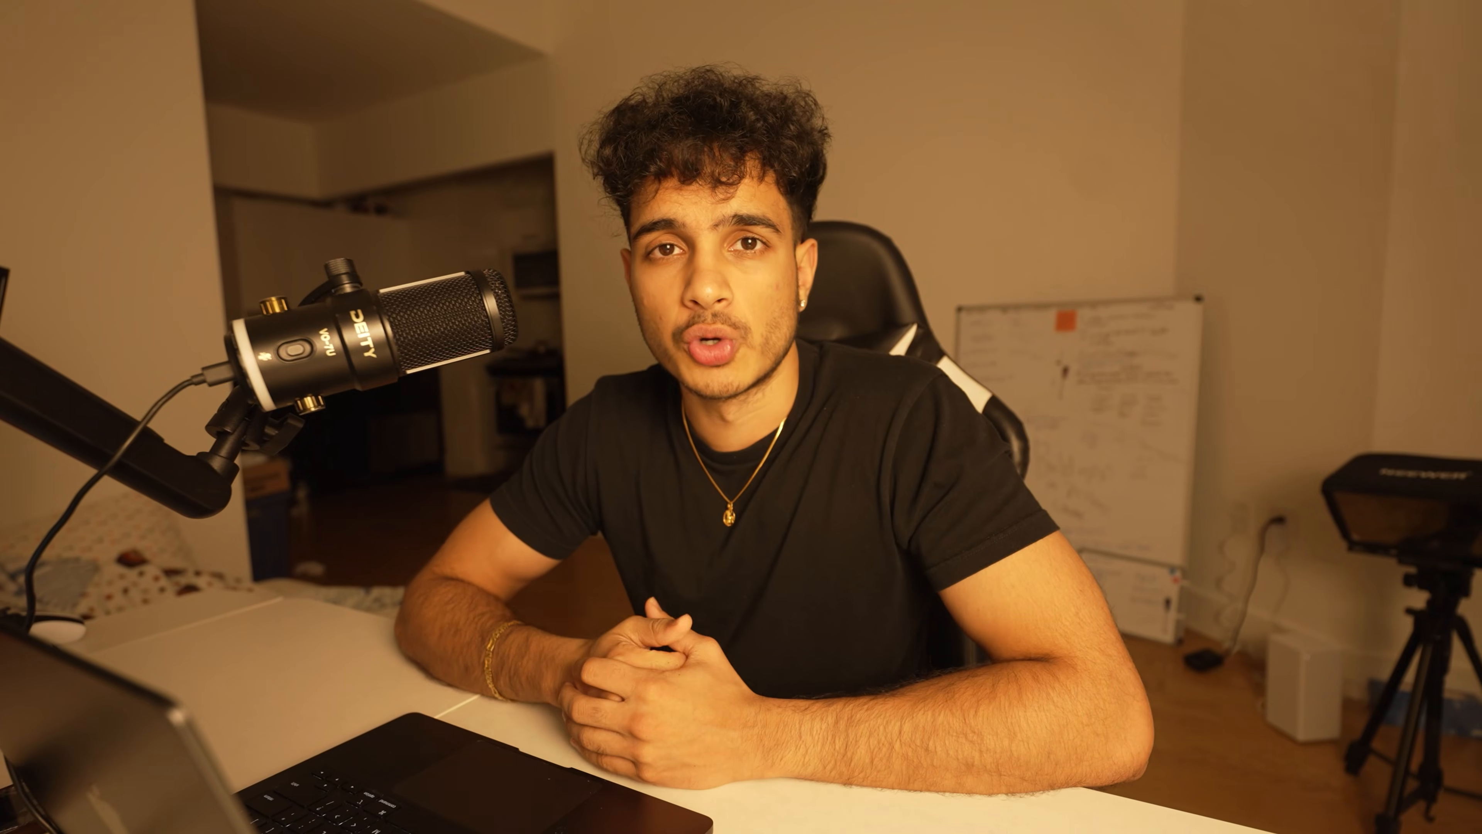